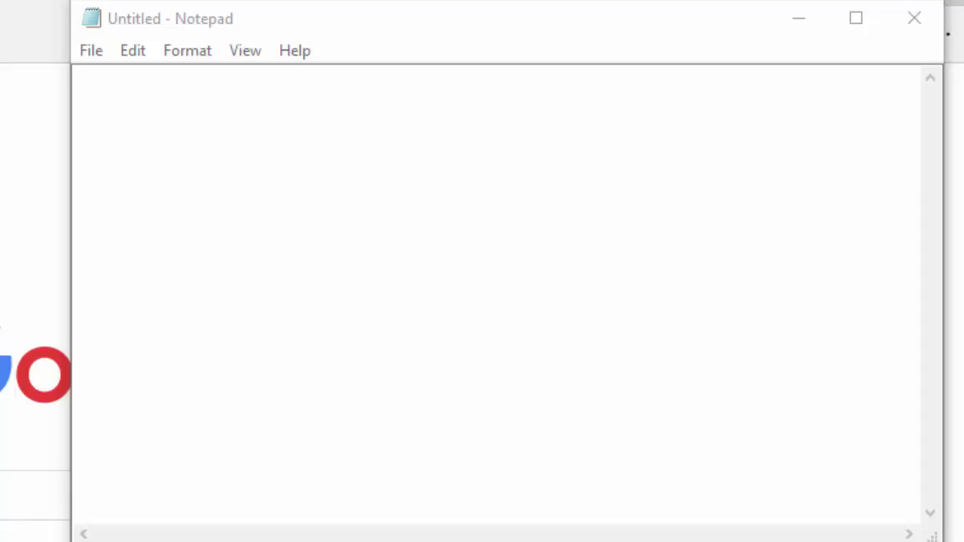
Write the greeting 'Xin chào tất cả các bạn.' and a line introducing the author's name
click(445, 68)
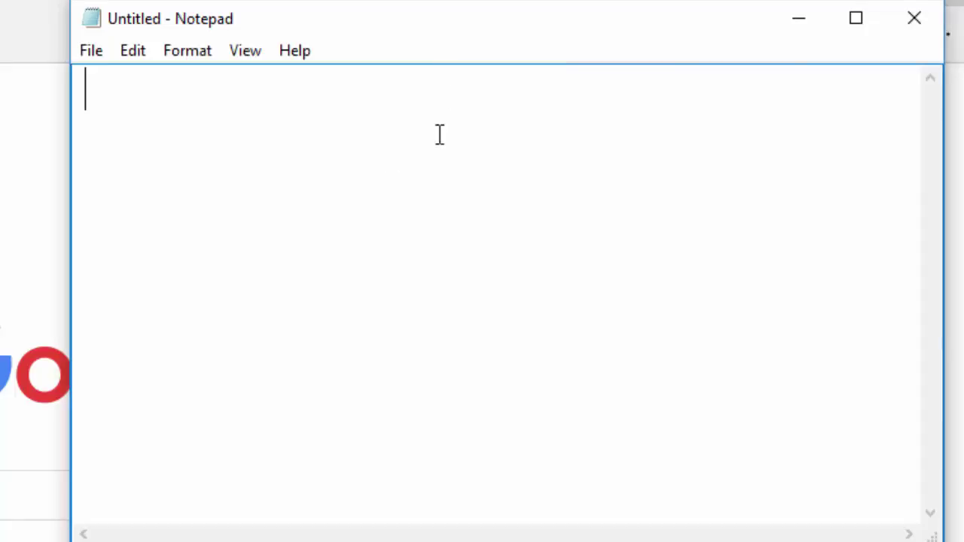
text(Xin )
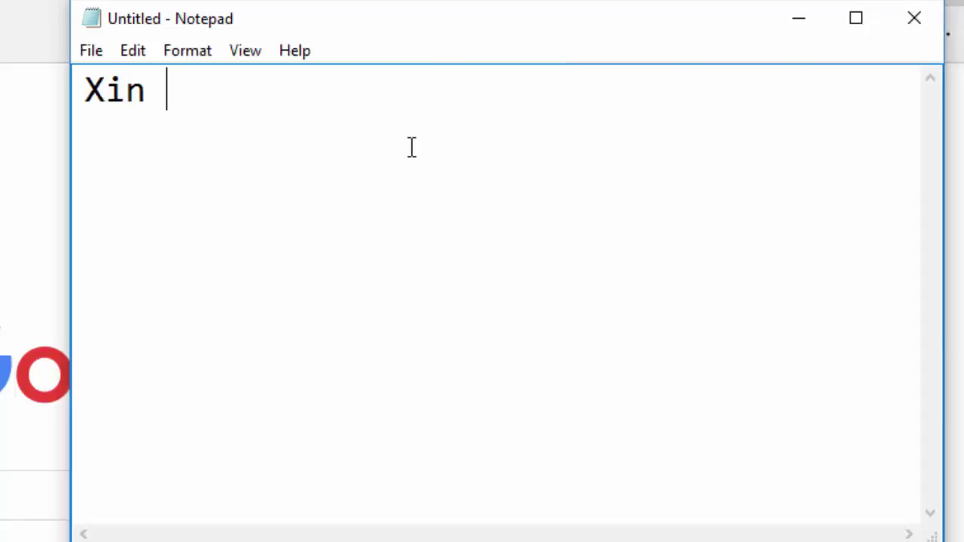
text(cha)
key(BackSpace)
text(ào tatất c)
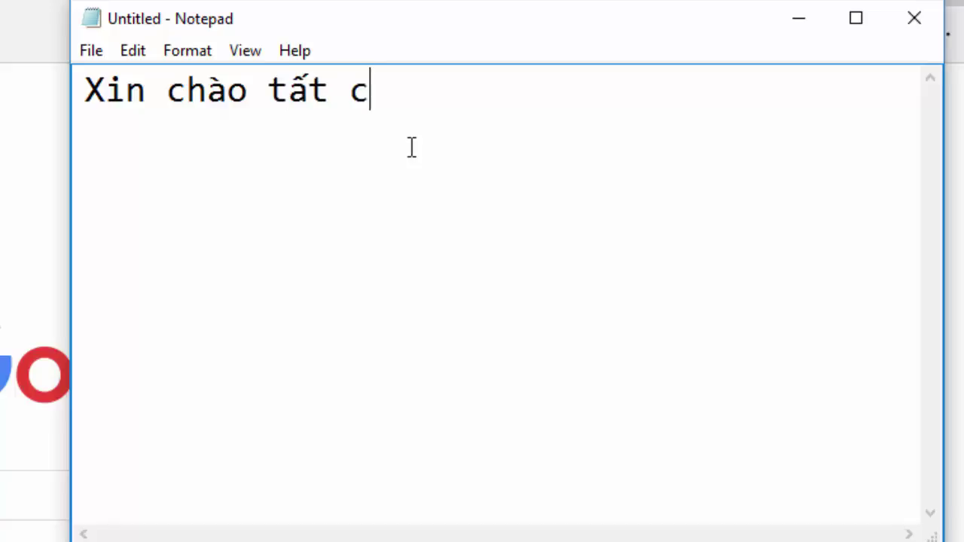
text(ả cacs ba)
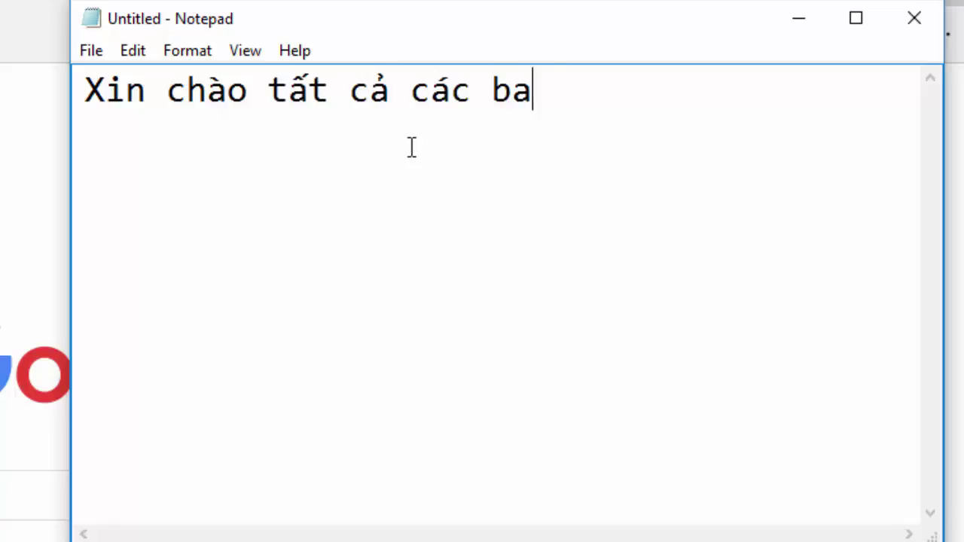
text(n.)
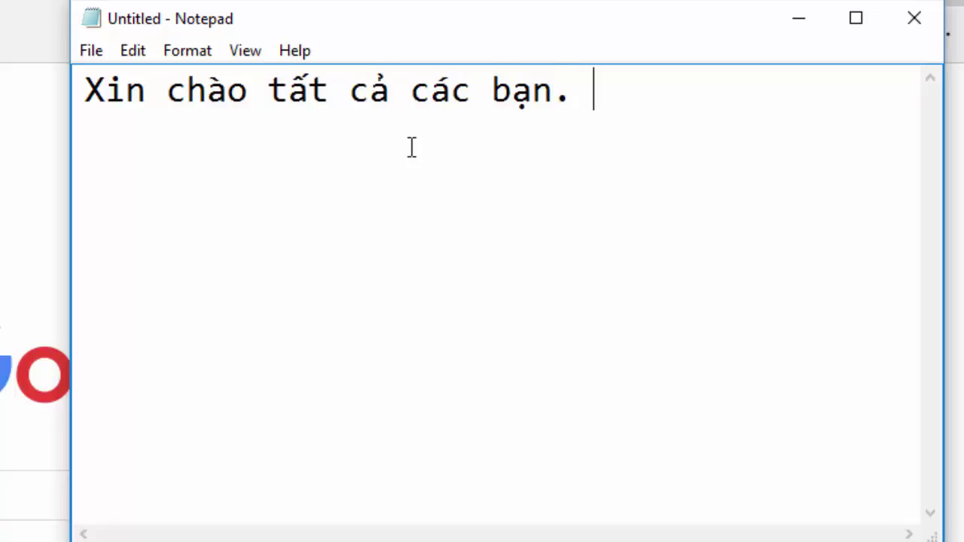
key(Return)
text(Minh)
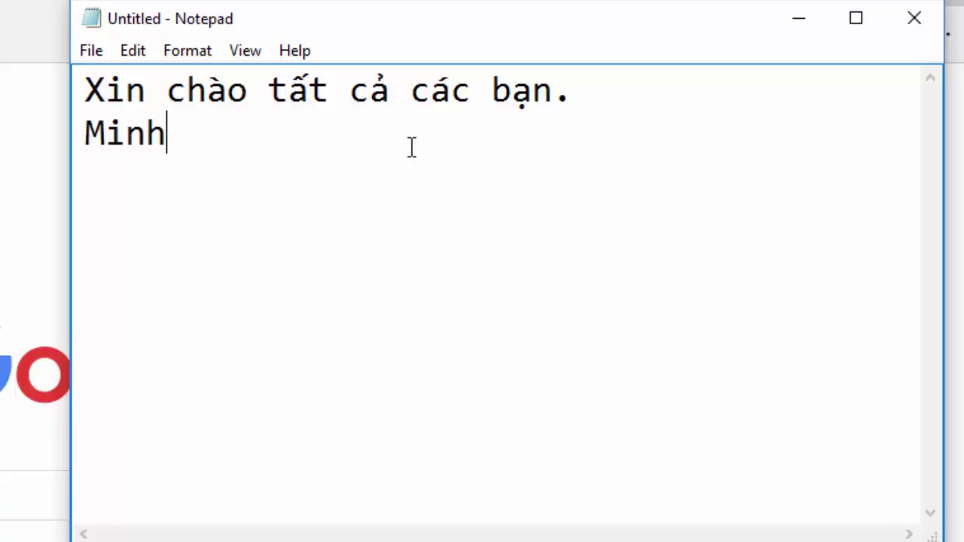
text(f teen a)
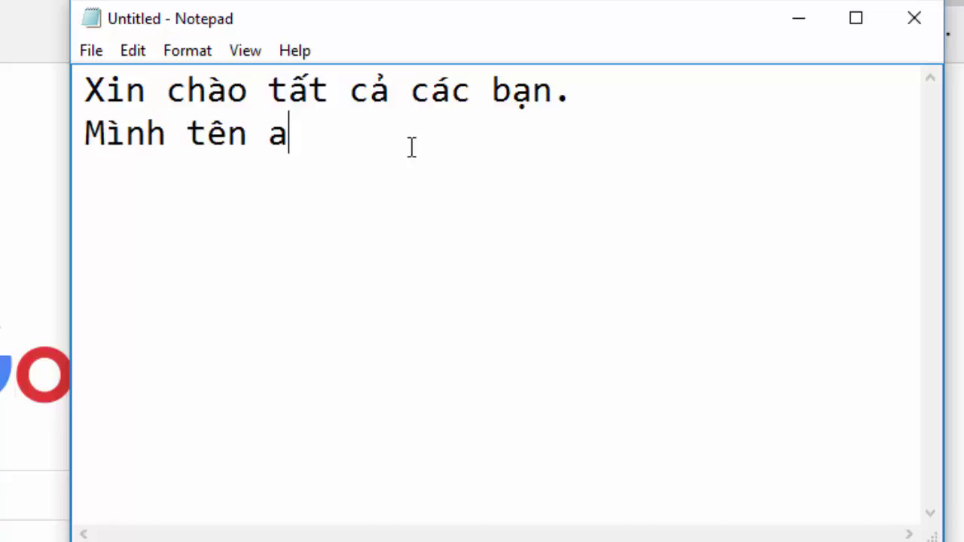
key(BackSpace)
text(laf Thanhf)
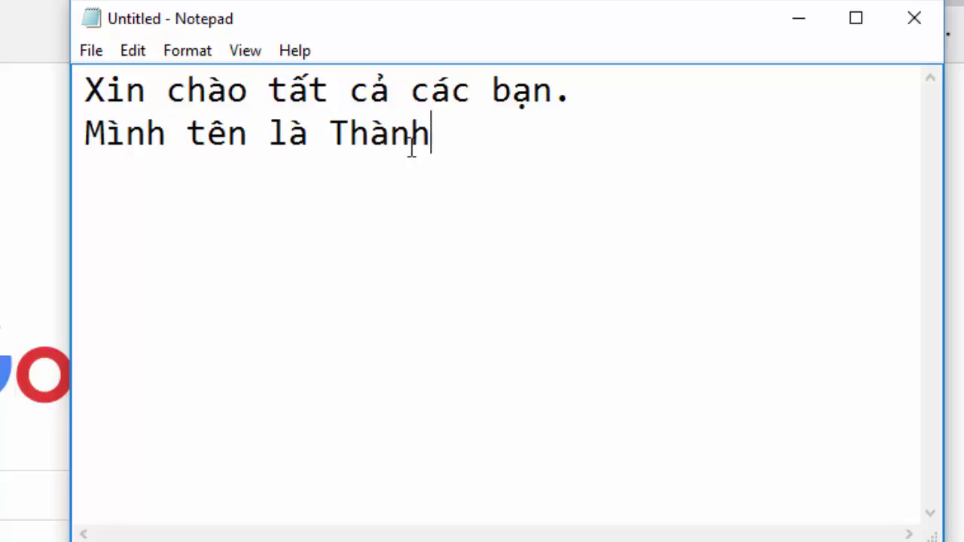
text(.)
Add the paragraph 'Hôm nay mình sẽ hướng dẫn các bạn sử dụng Google Spreadsheet trong việc tổ chức chương trình Tiếp sức mùa thi.'
key(Return)
key(Return)
text(Hoom nay )
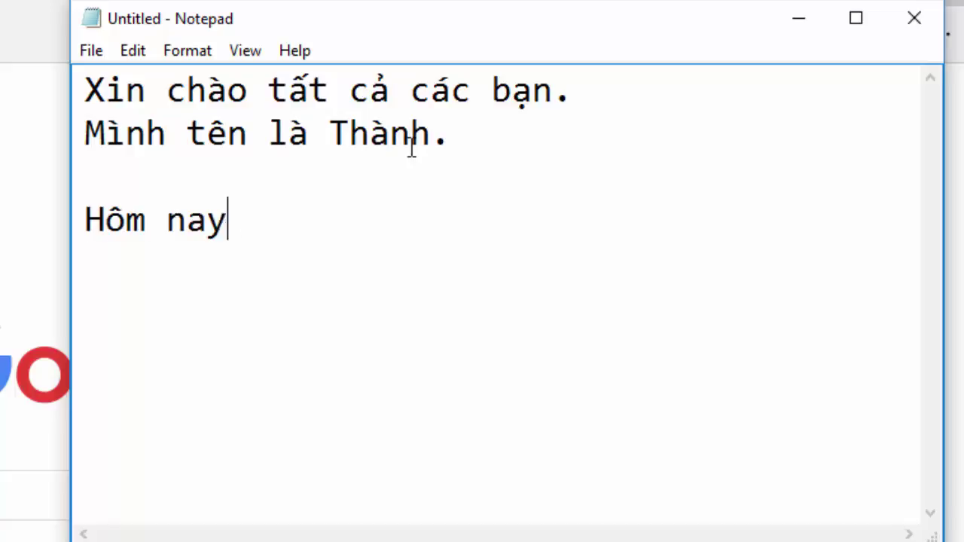
text(minhf sex)
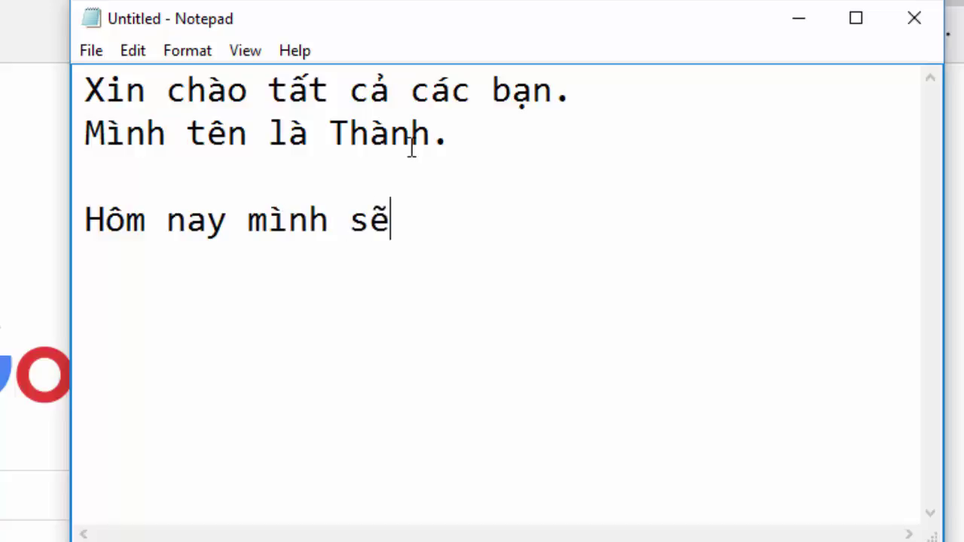
text( huongws )
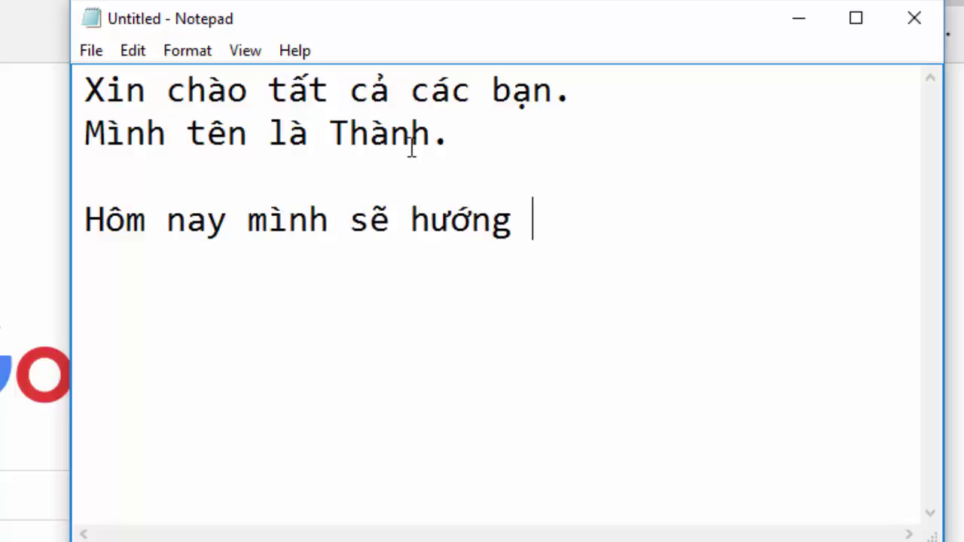
text(danax )
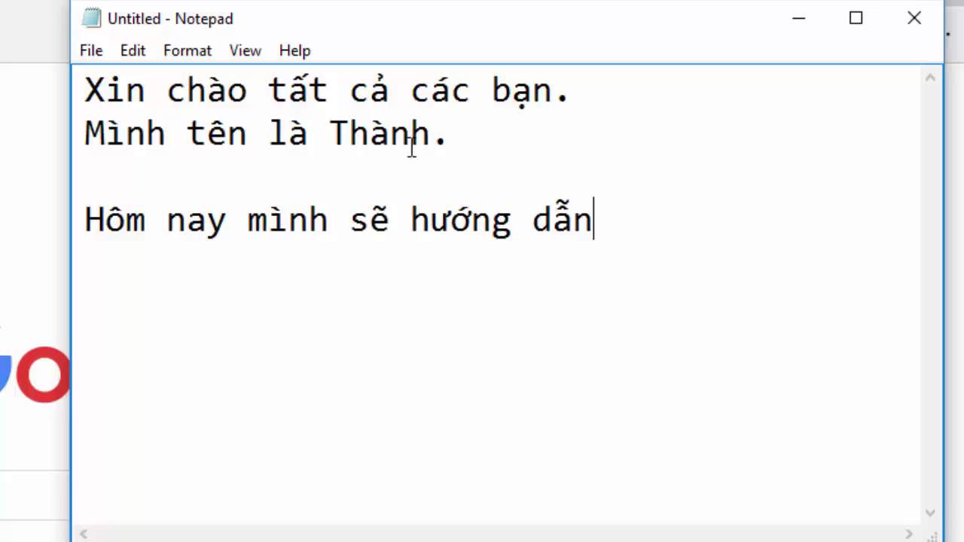
text(cacs ban)
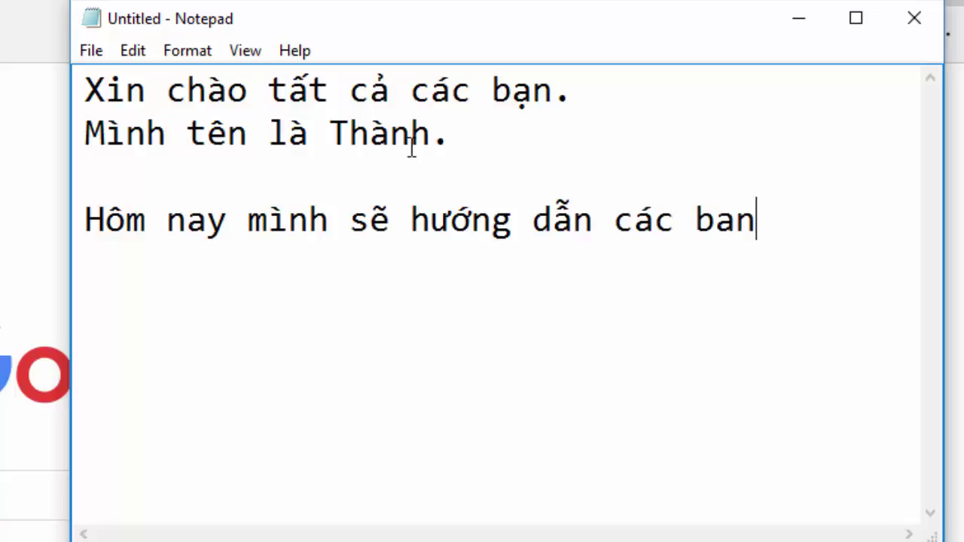
text( suw)
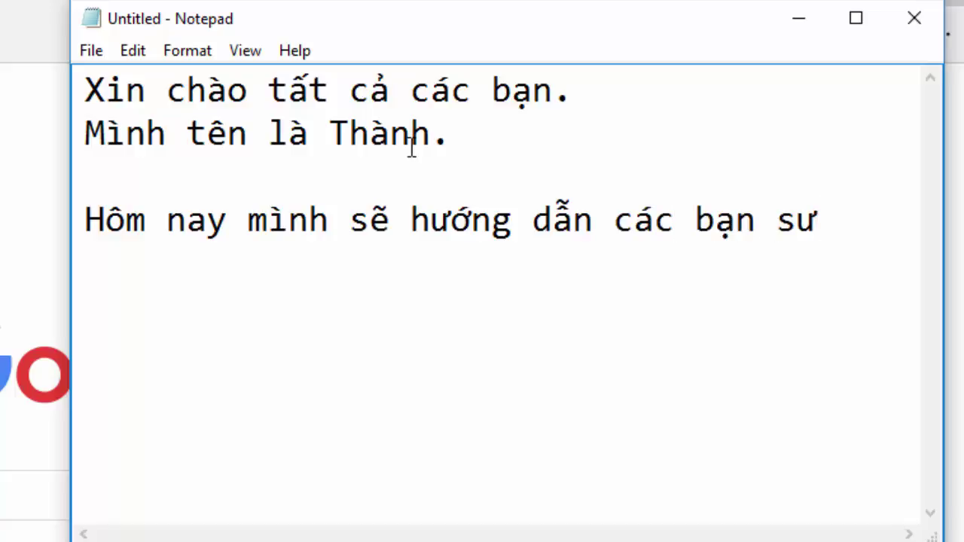
text(dung)
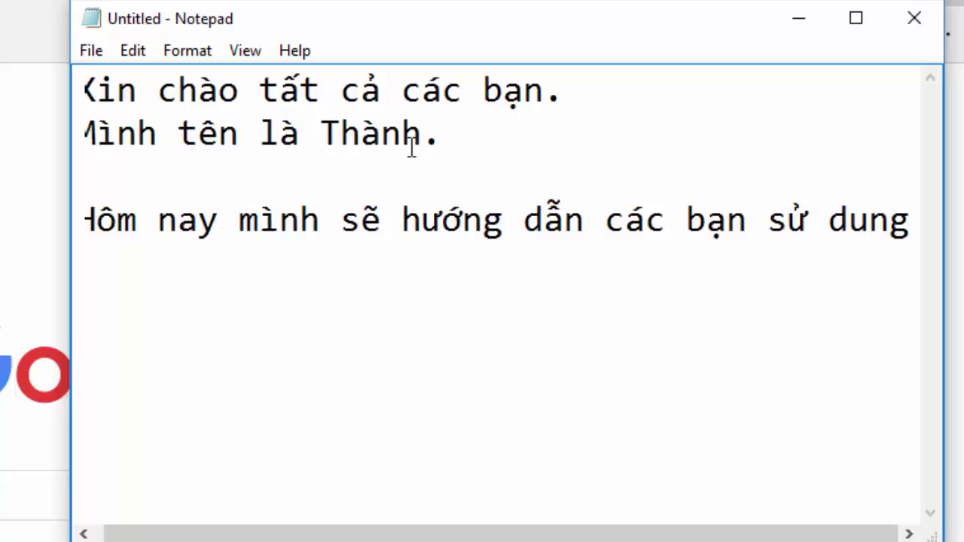
text(j)
key(Return)
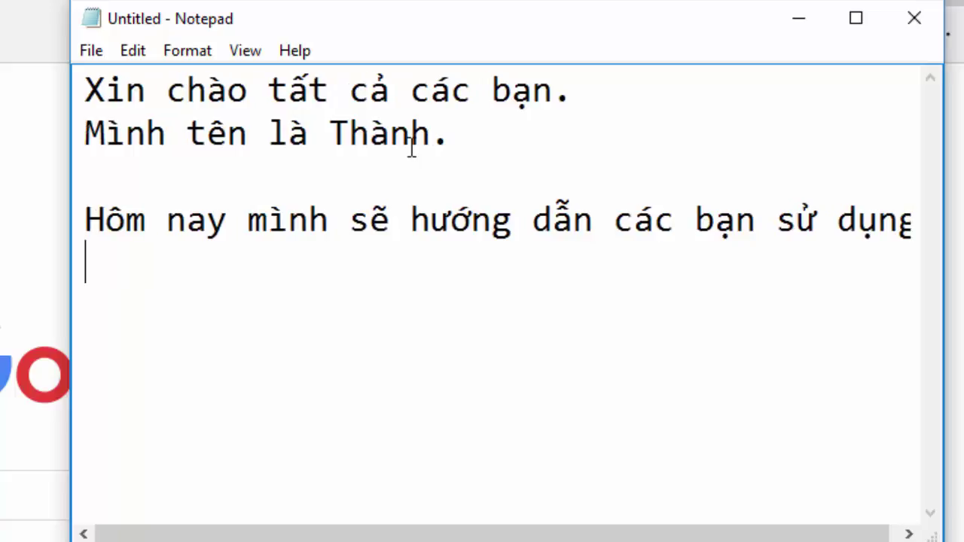
text(G)
text(oogle Spre)
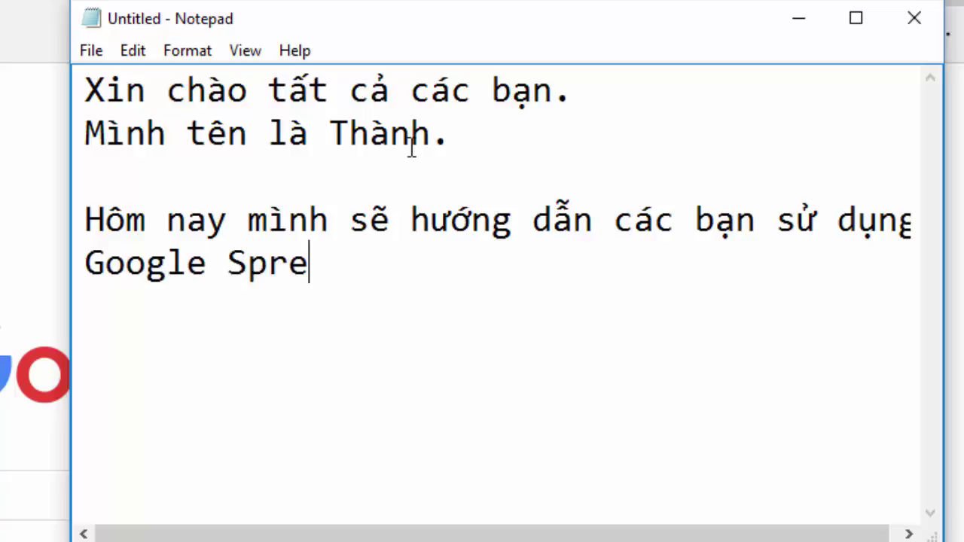
text(adsh)
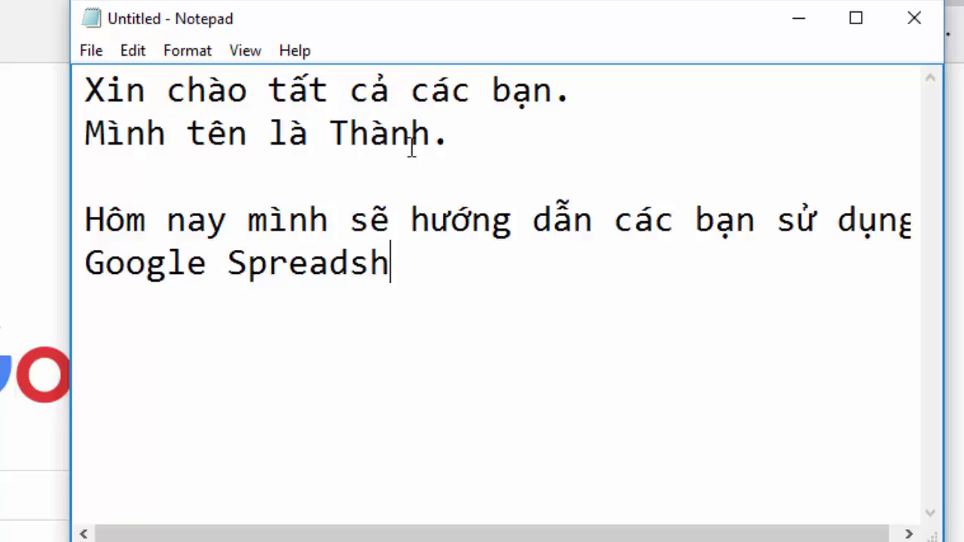
text(eet)
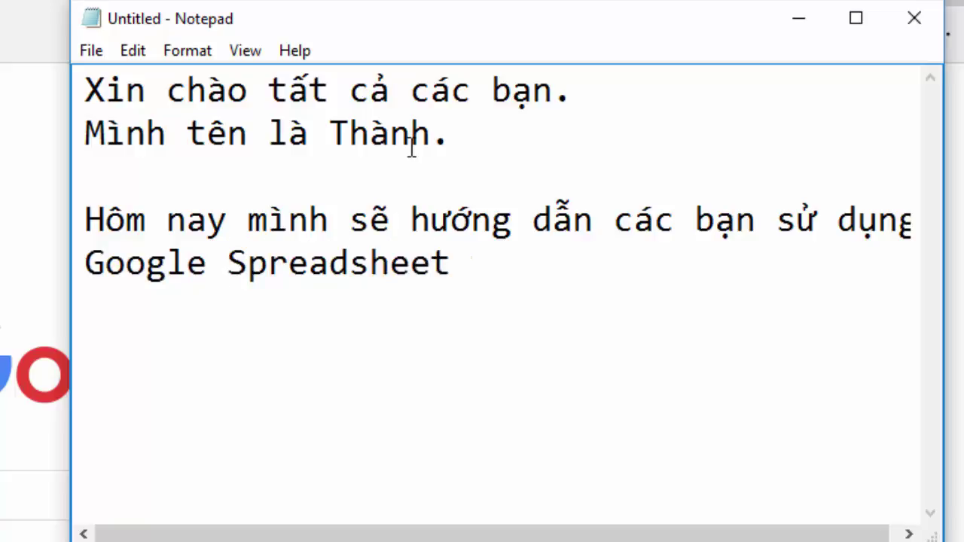
text( trong vie)
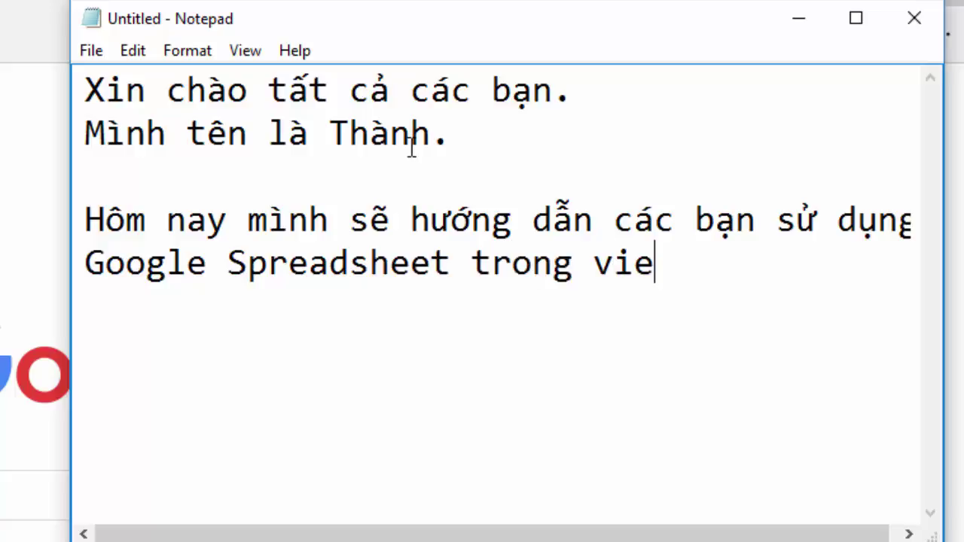
text(cej )
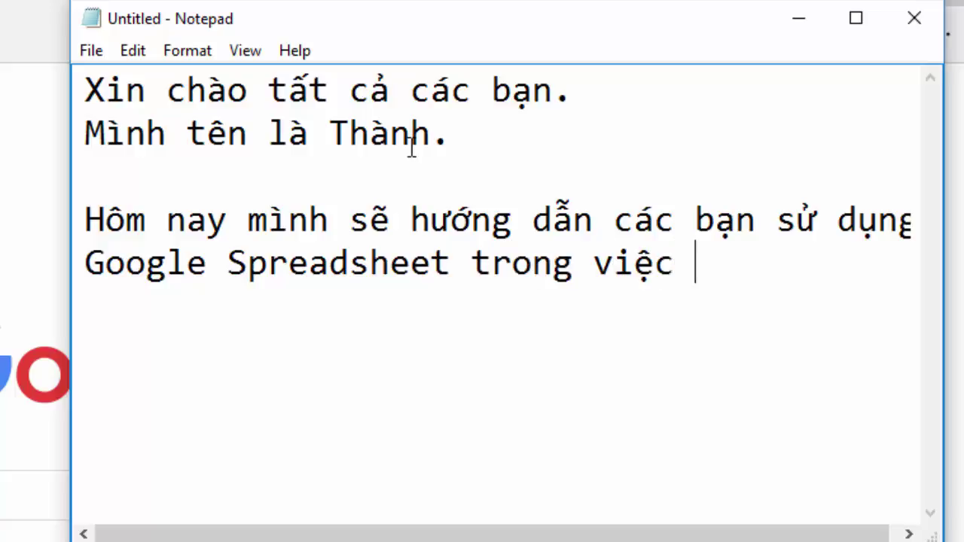
text(toor c)
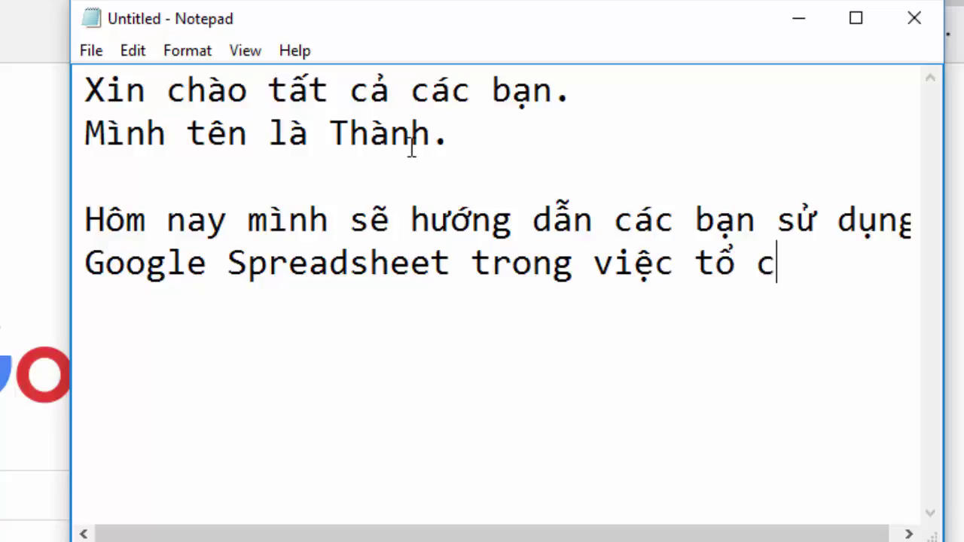
text(huwcs)
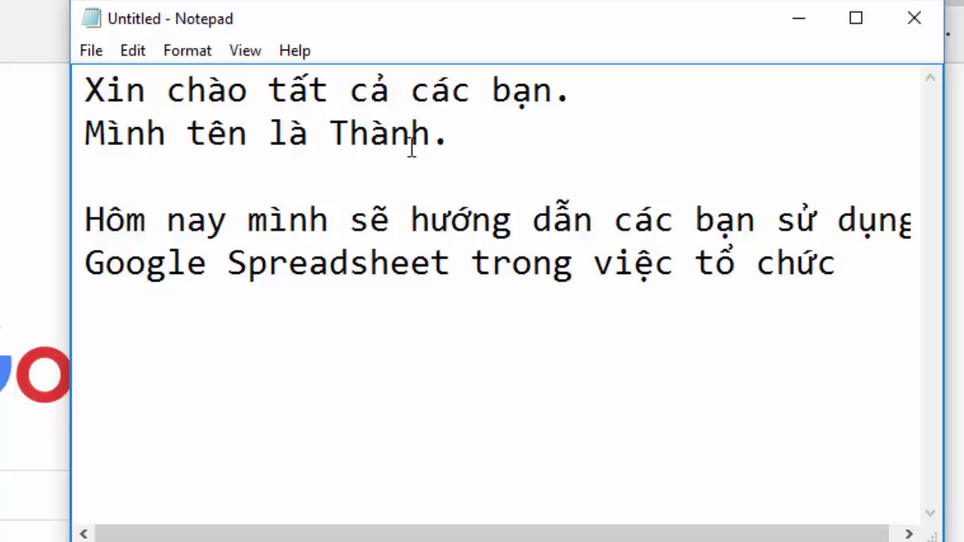
key(Return)
text(ch)
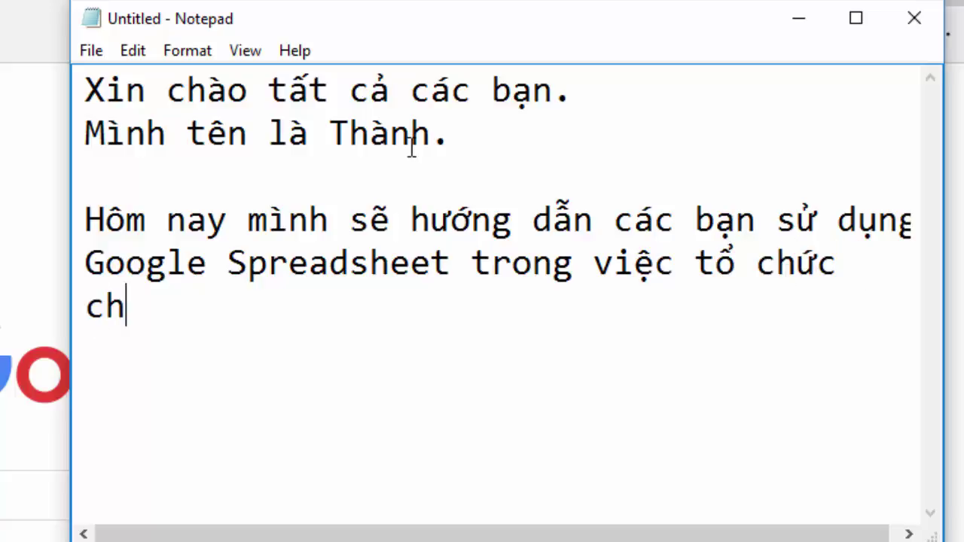
text(uongw trin)
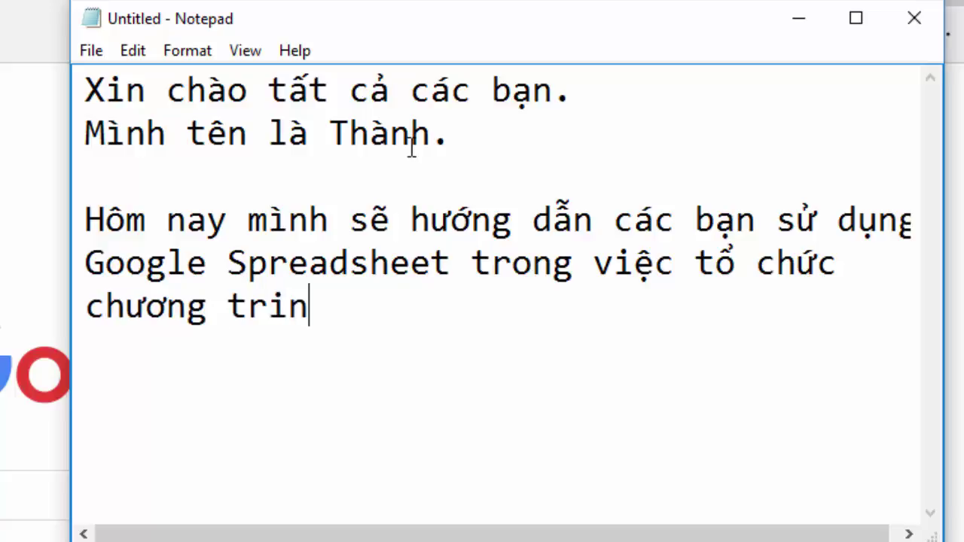
text(hf Tiep)
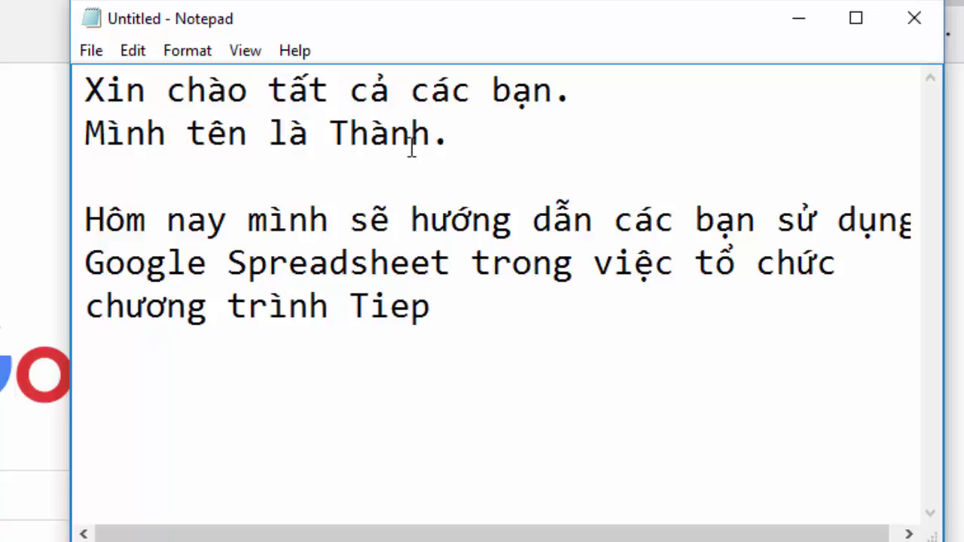
text(es suwcs mua)
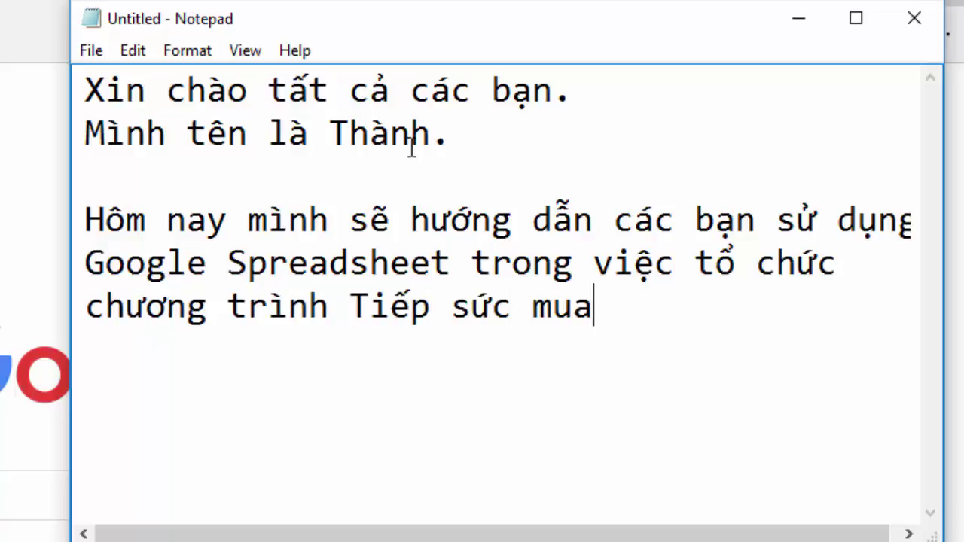
text(f thi.)
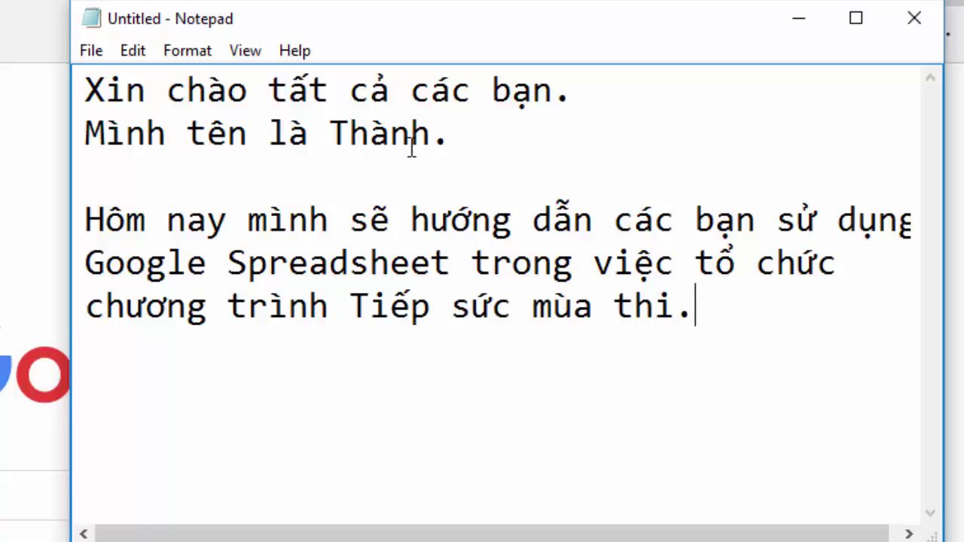
Add 'Hy vọng bài hướng dẫn này sẽ giúp ích cho các bạn.' as a final paragraph and select all the text
key(Return)
key(Return)
text(Hy)
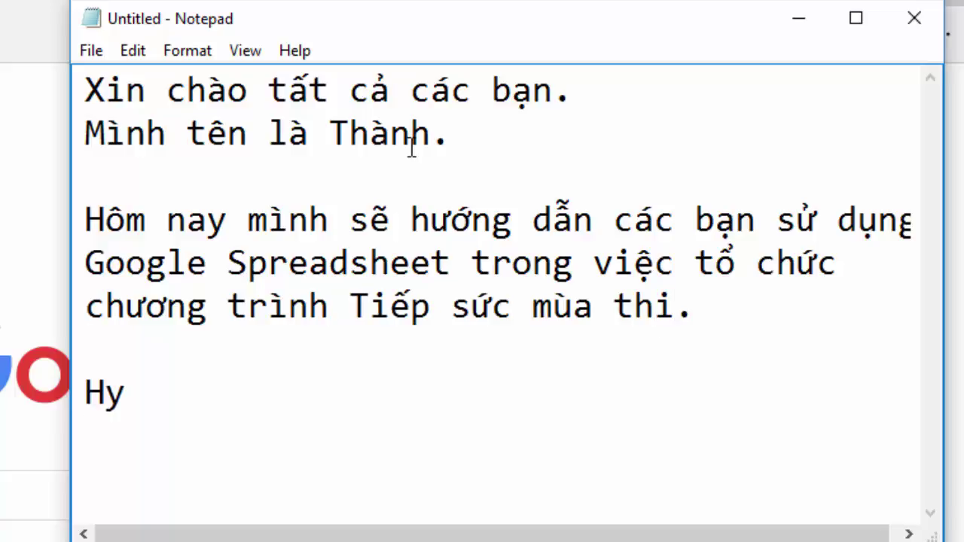
text(vongj b)
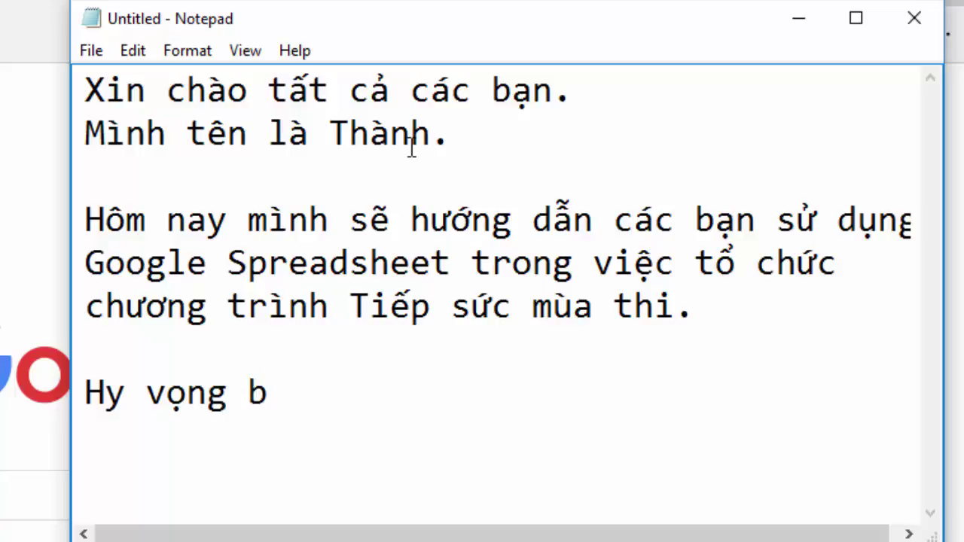
text(aif huowngs )
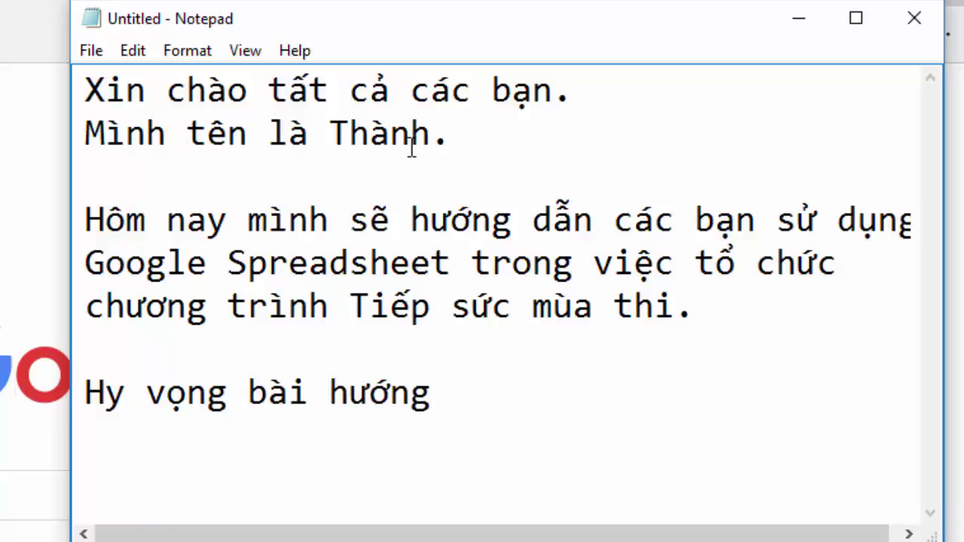
text(danax nayf )
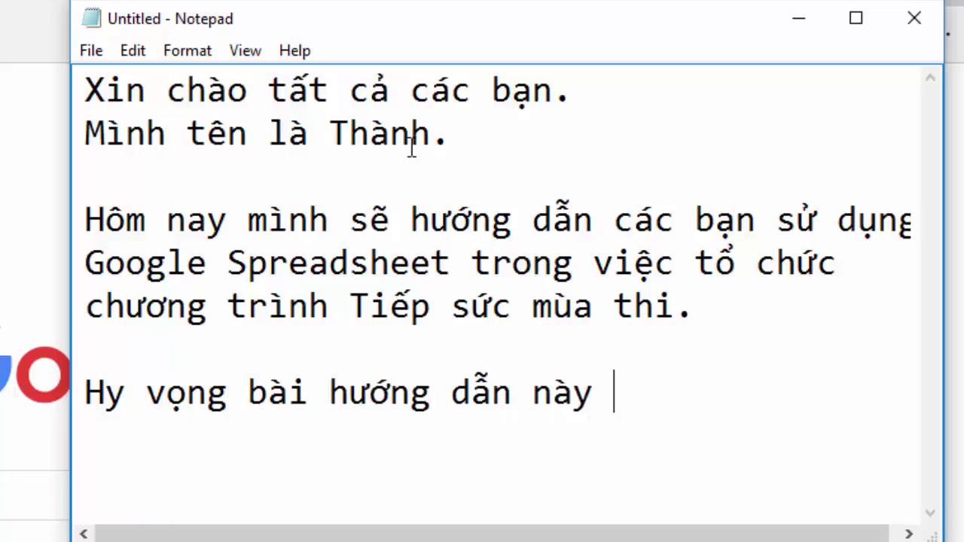
text(sex gi)
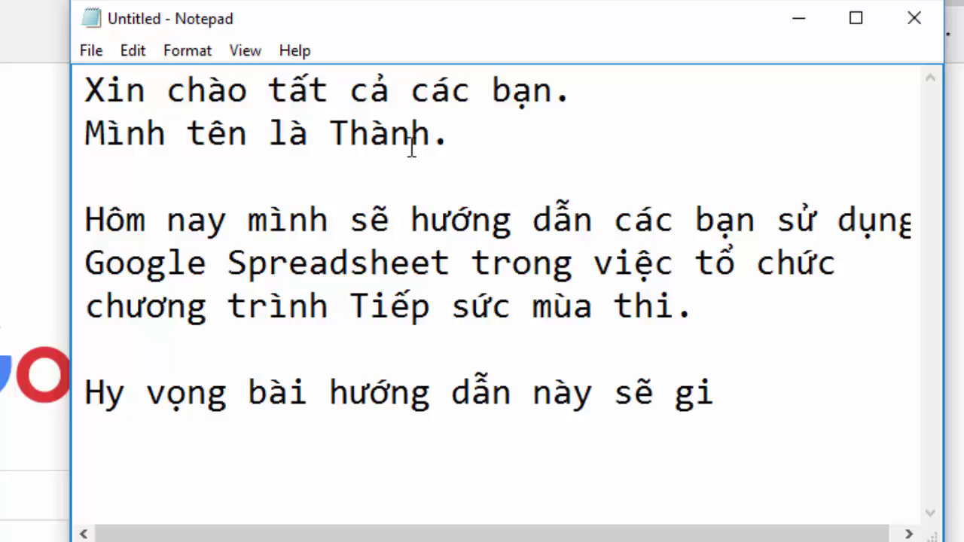
text(ups ichs )
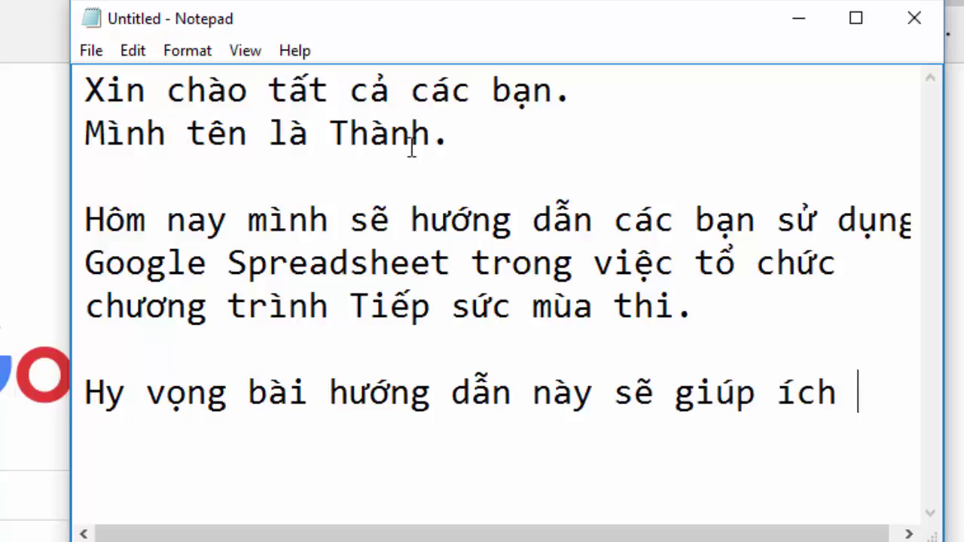
text(cho)
key(Return)
text(cacs)
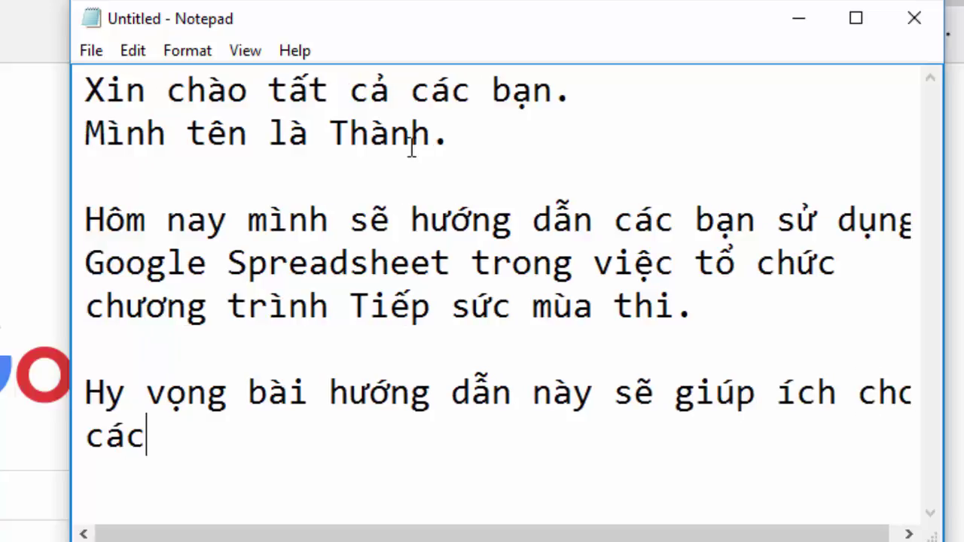
text( banj)
text(.)
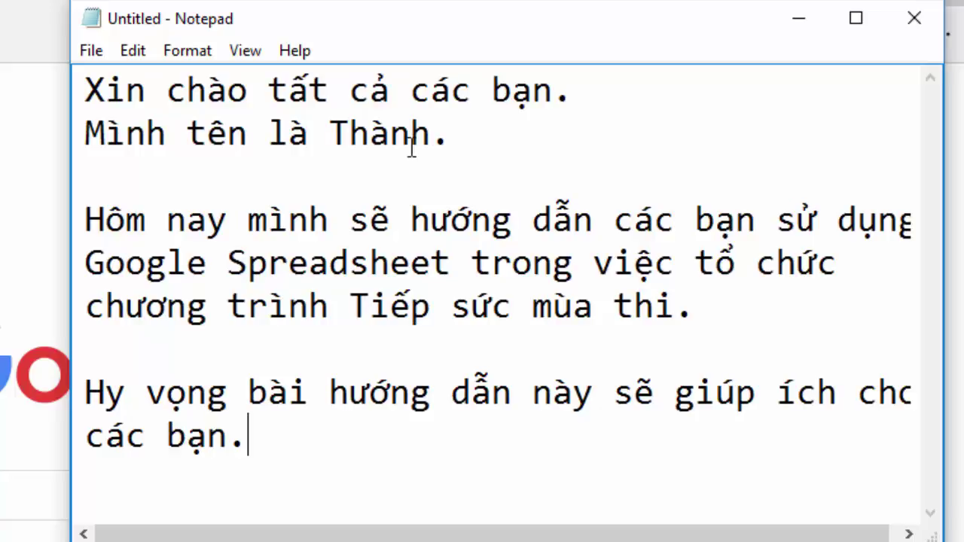
key(ctrl+a)
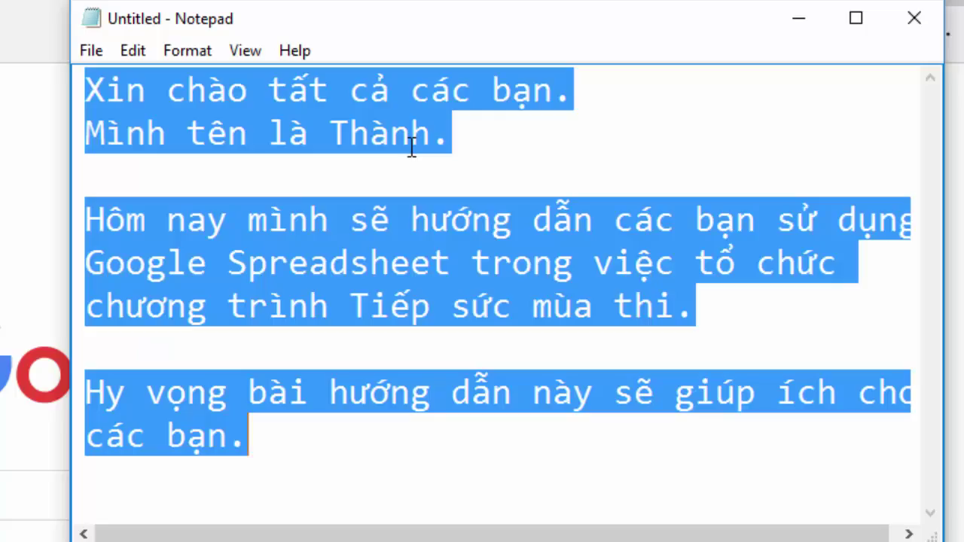
Replace the note with 'Để sử dụng Spreadsheet hay các ứng dụng khác của Google, các bạn cần phải đăng nhập.'
key(Delete)
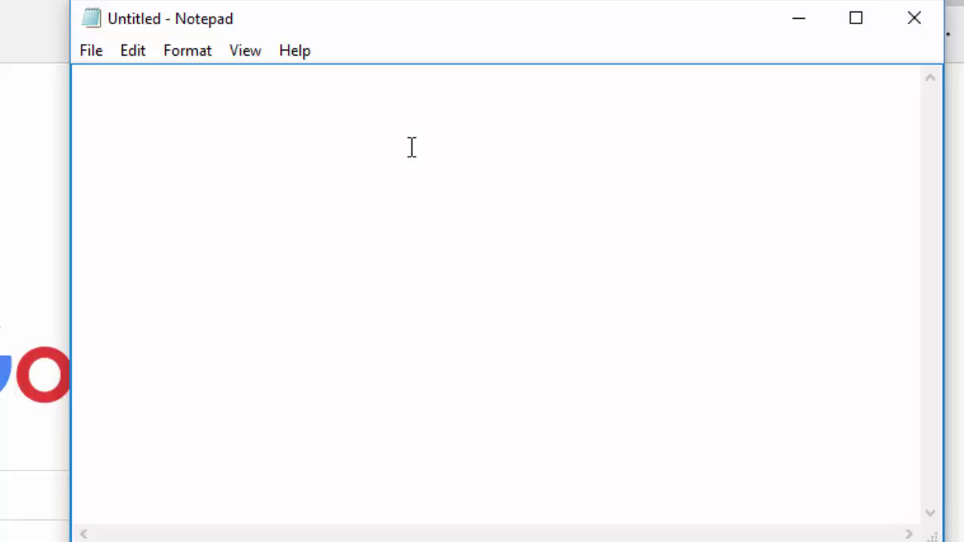
text(Đ)
text(a)
key(BackSpace)
text(eer )
text(sư)
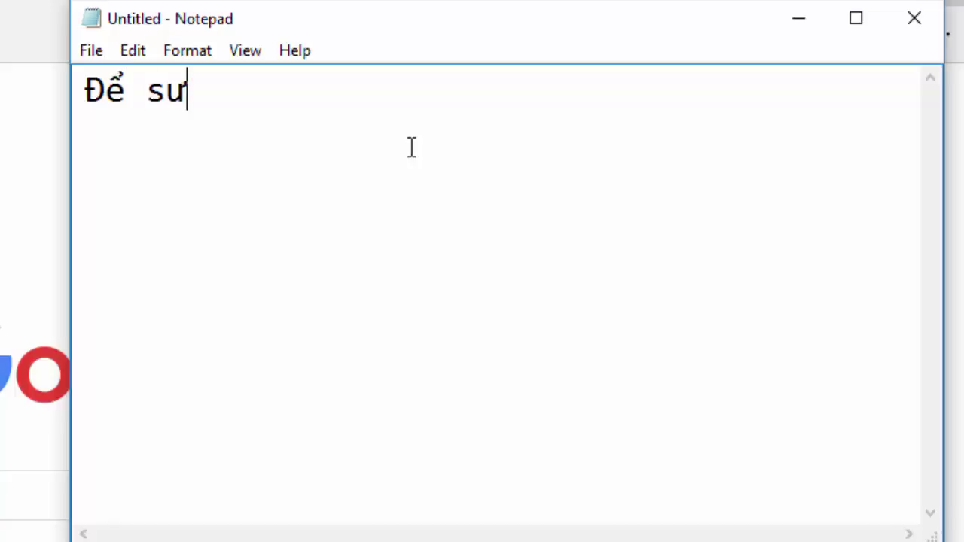
text(r dung)
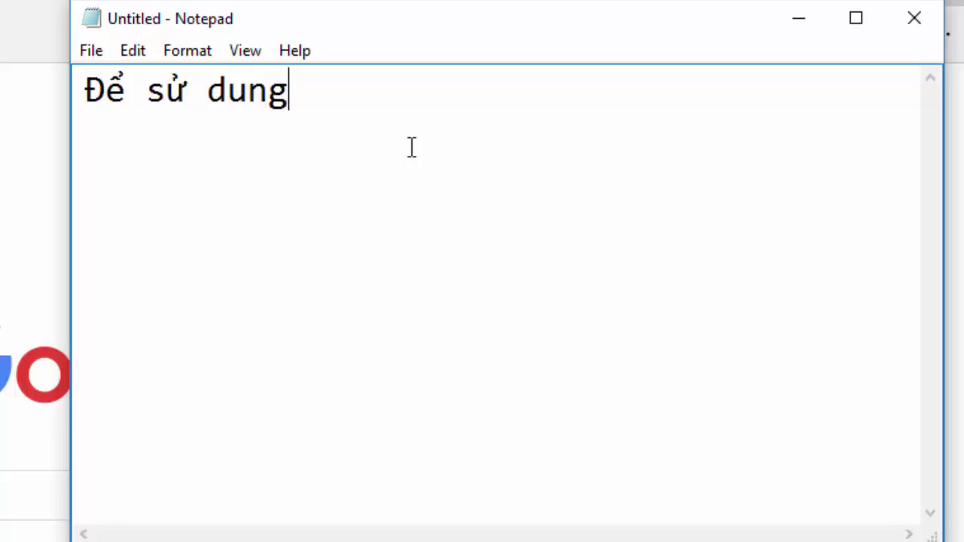
text(j Spre)
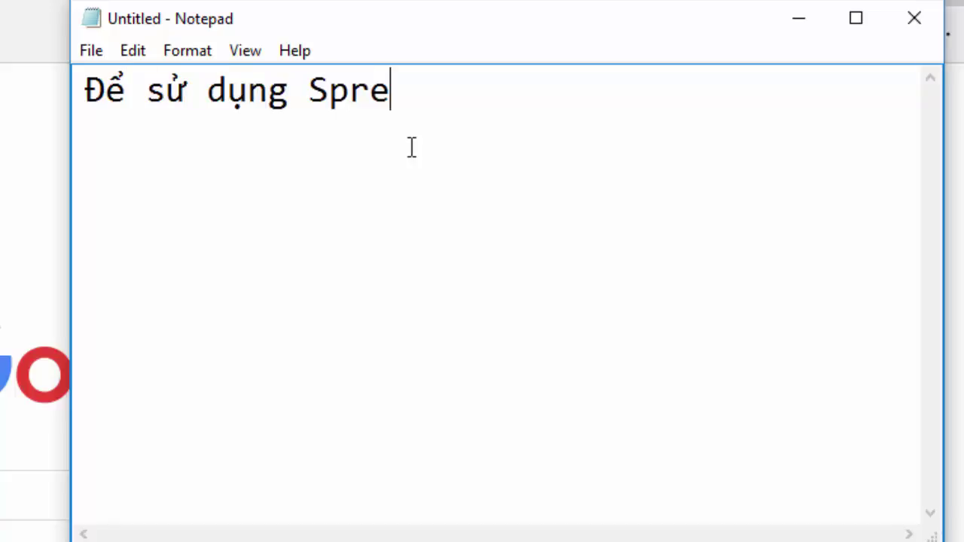
text(adsheet)
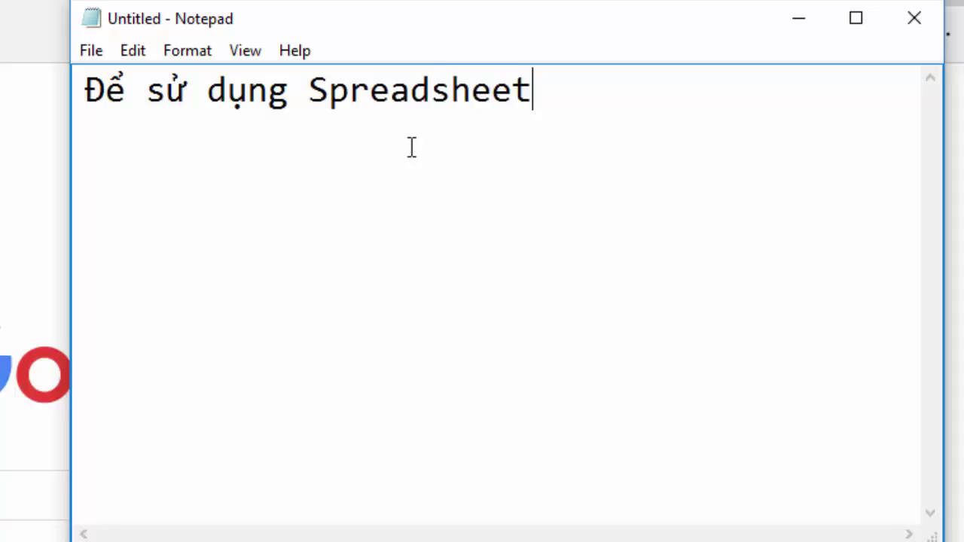
text( hay )
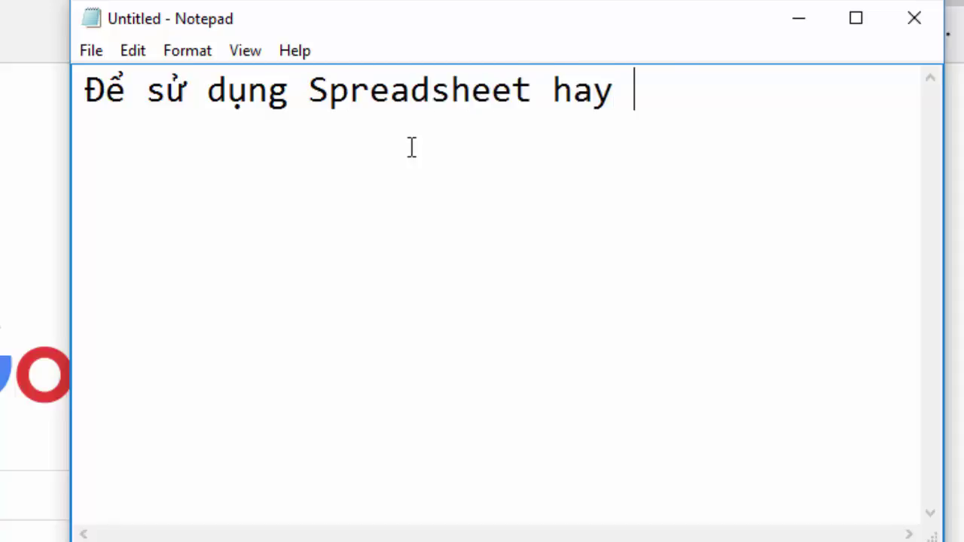
text(cacs )
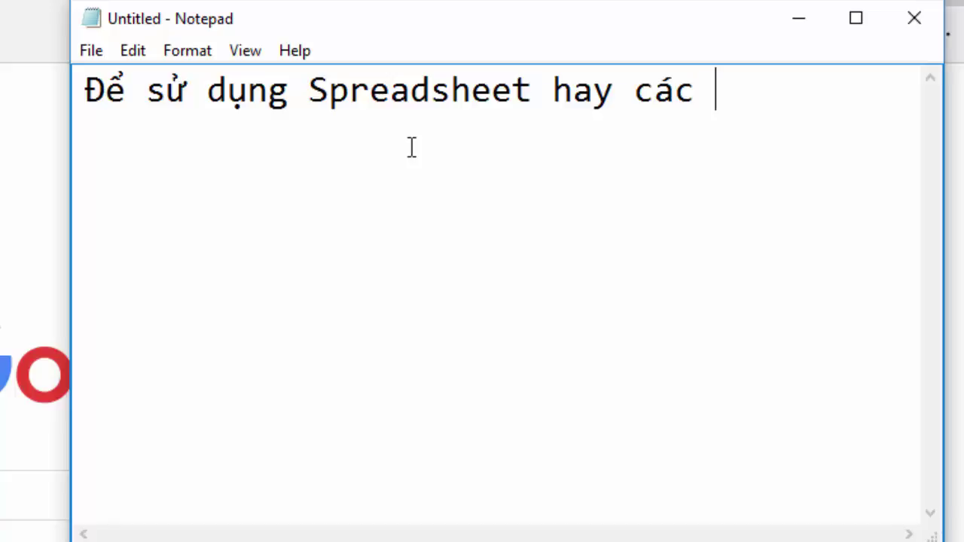
text(ungws dung)
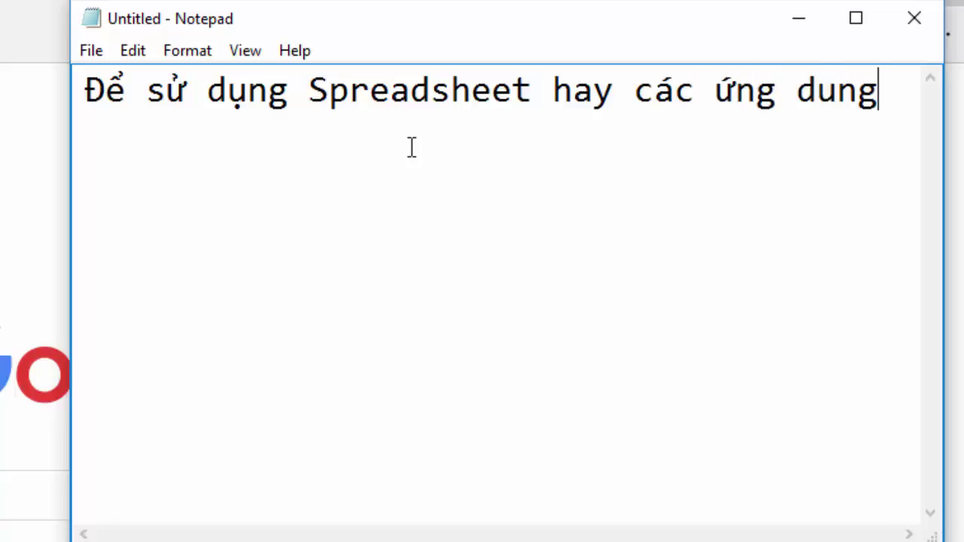
text(j khacs c)
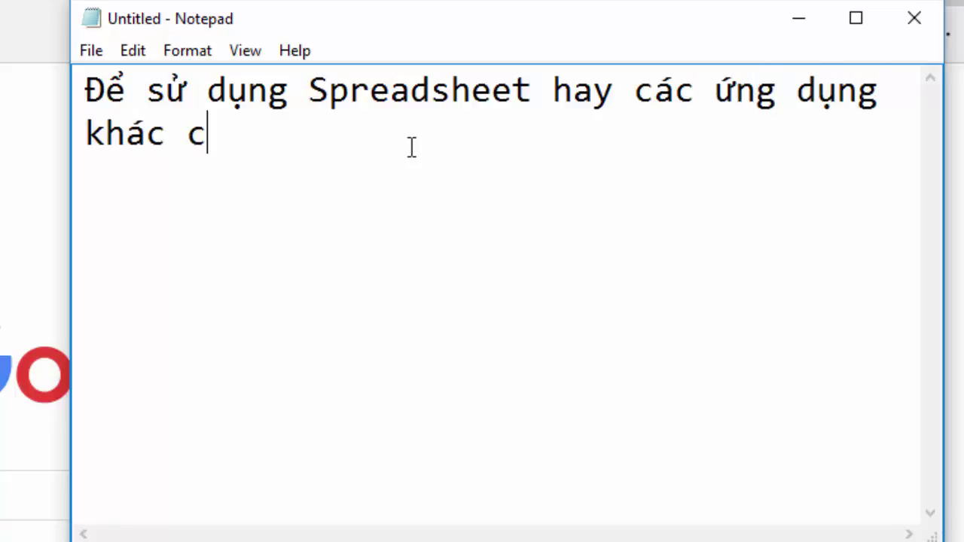
text(uar Go)
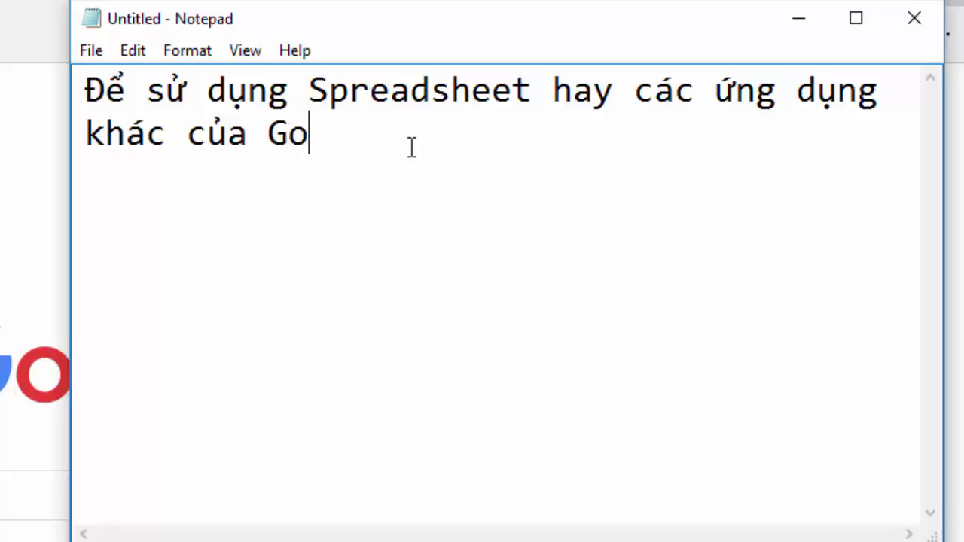
text(ogle , c)
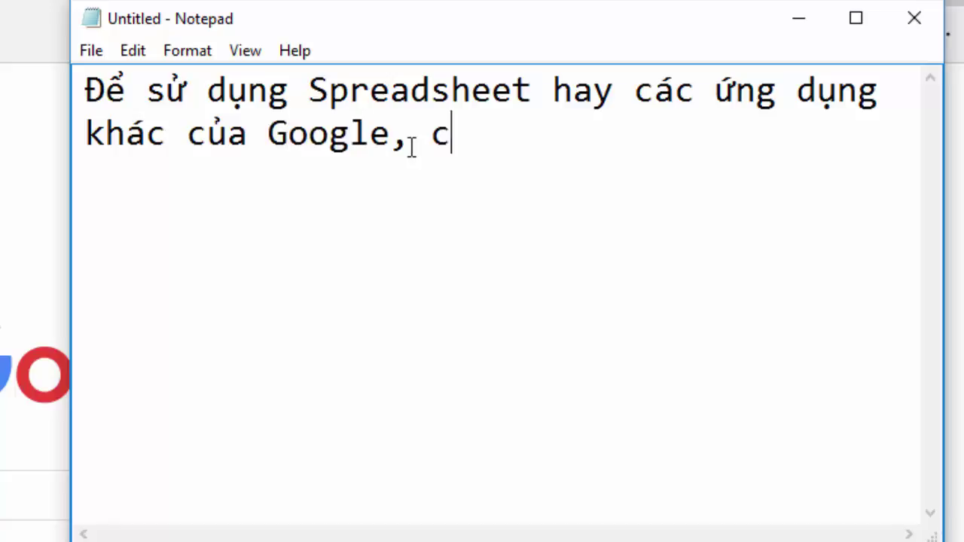
text(acs banj )
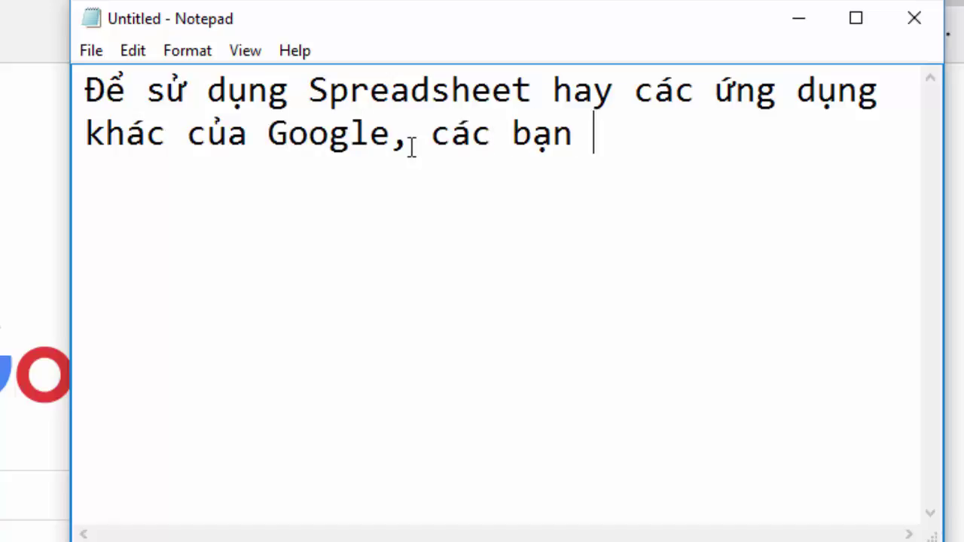
text(canaf phair )
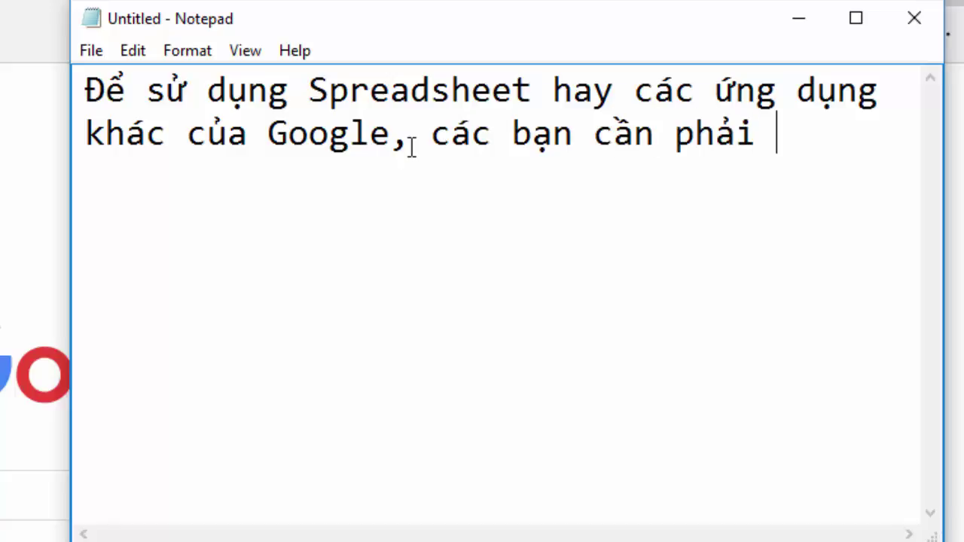
text(ddan)
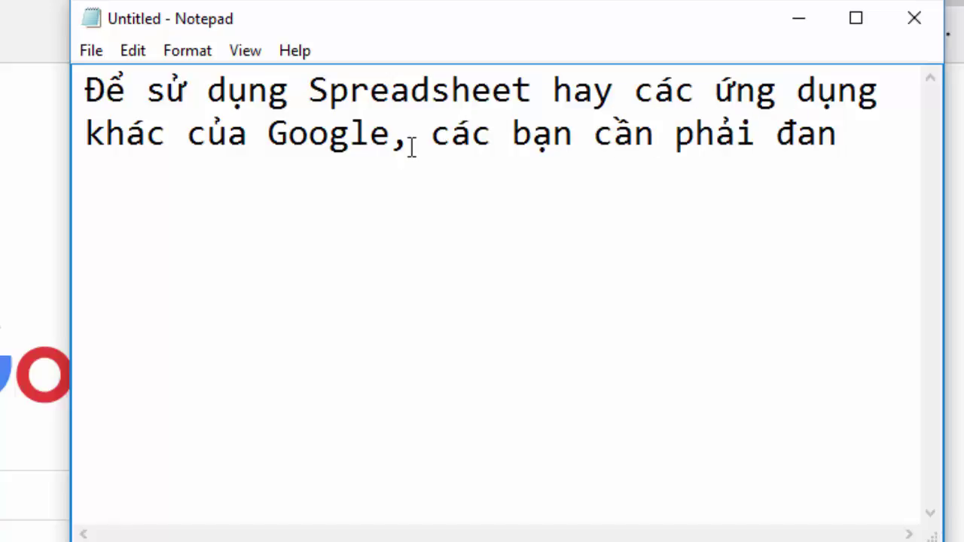
text(gw)
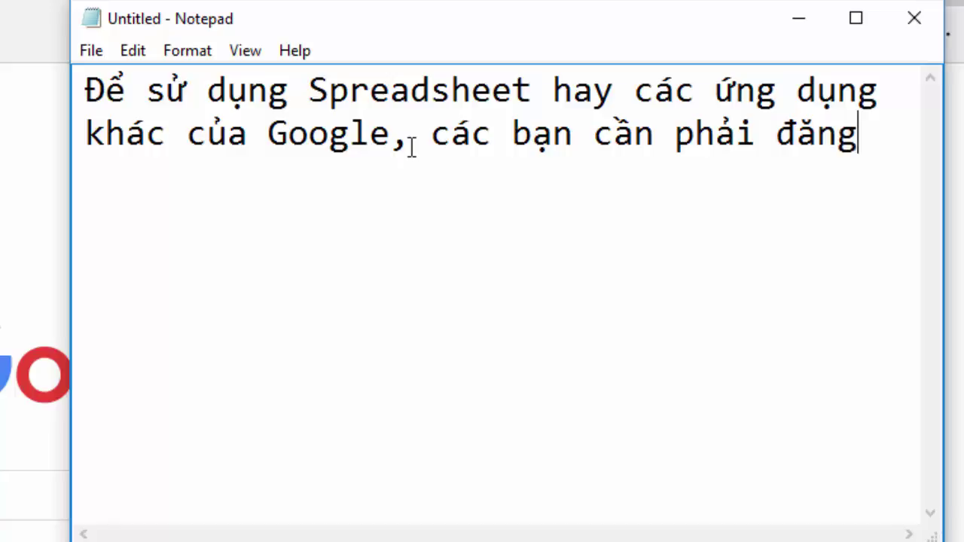
text( nh)
key(BackSpace)
key(BackSpace)
key(BackSpace)
key(Return)
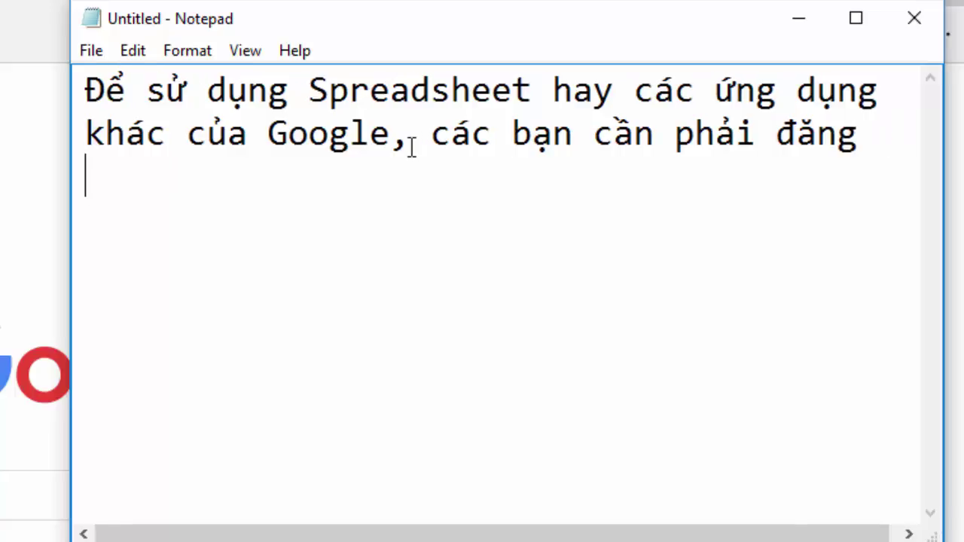
text(nhapaj)
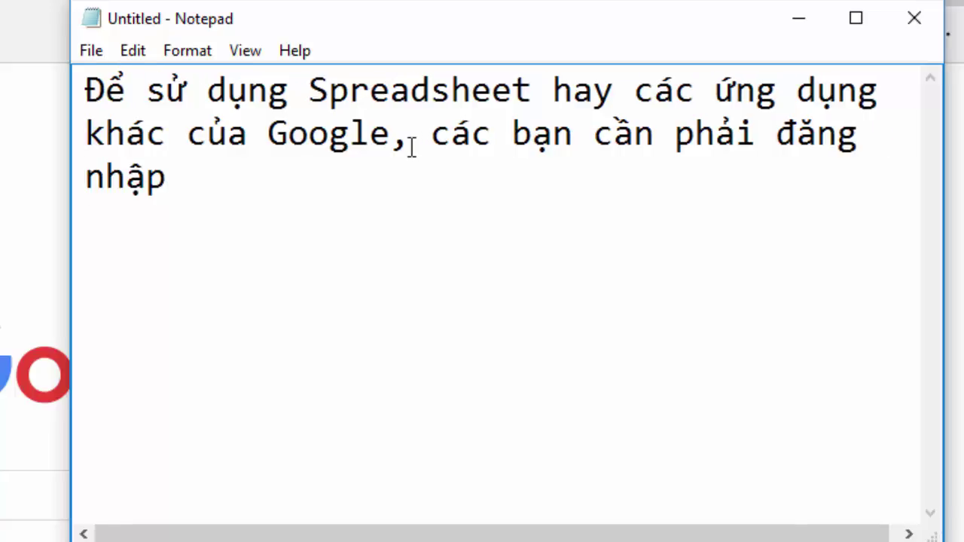
text(.)
Add the paragraph 'Các bạn có thể đăng nhập bằng Gmail của mình.'
key(Return)
key(Return)
text(C)
text(ac)
text(ban)
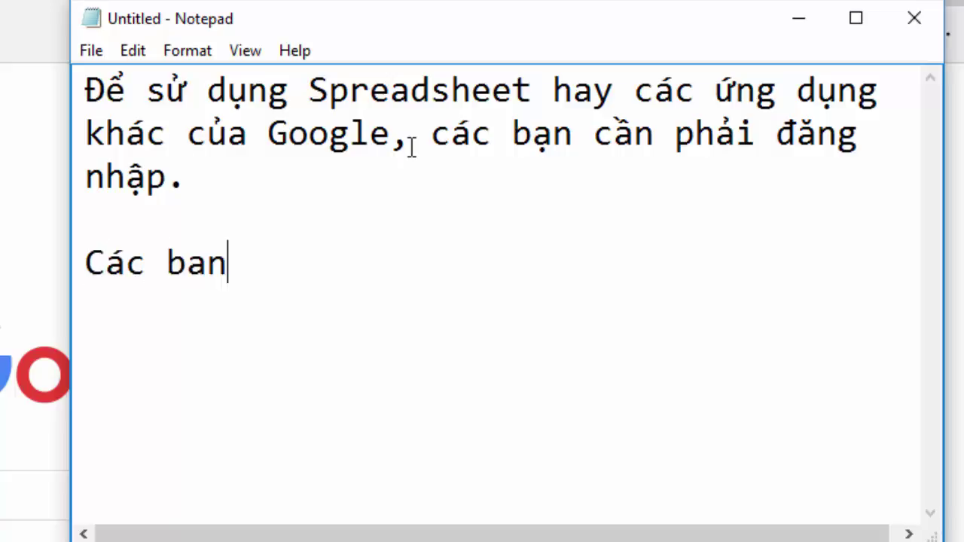
text( có t)
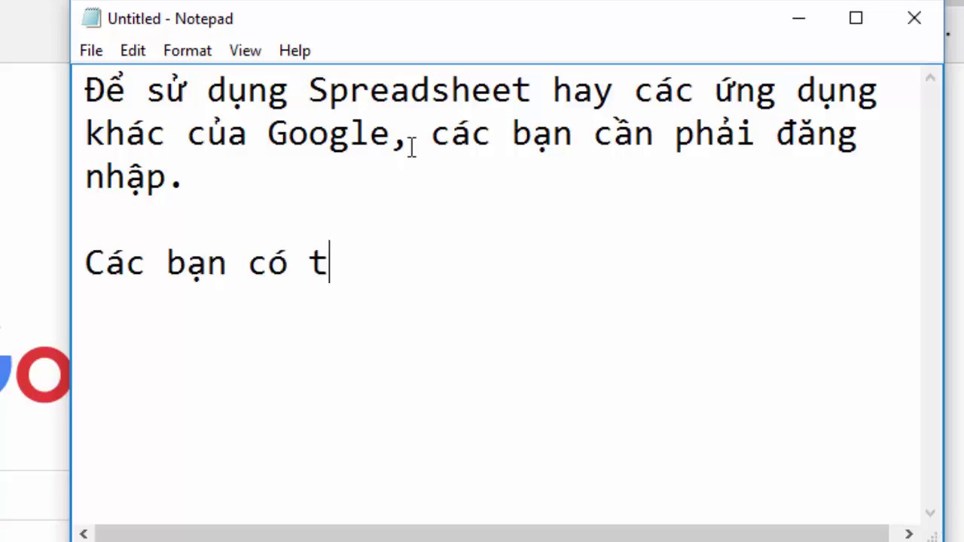
text(hêr )
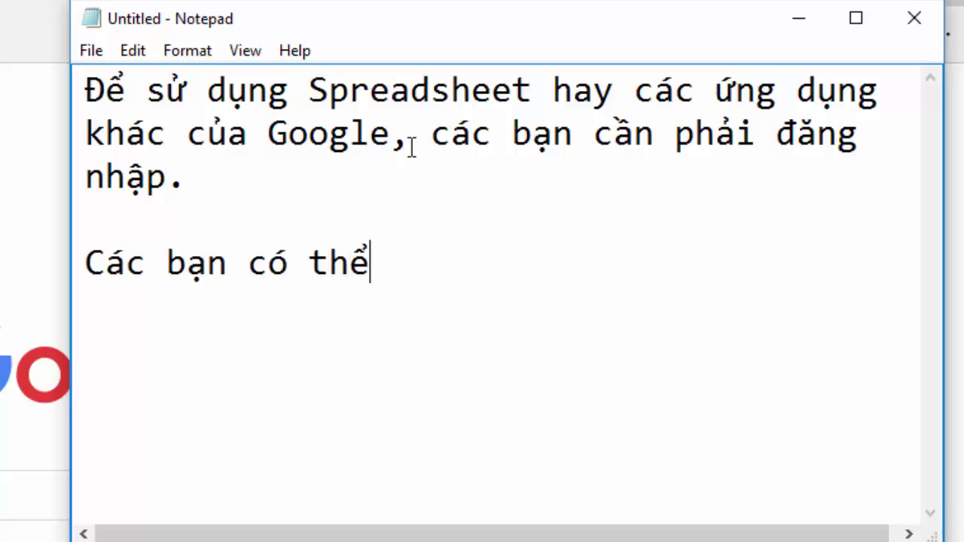
text(dandg)
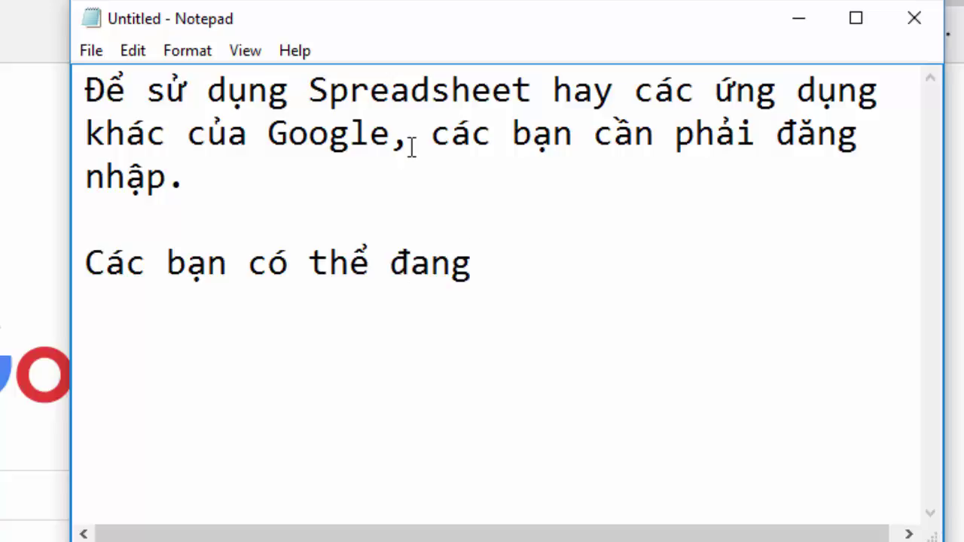
text( nha)
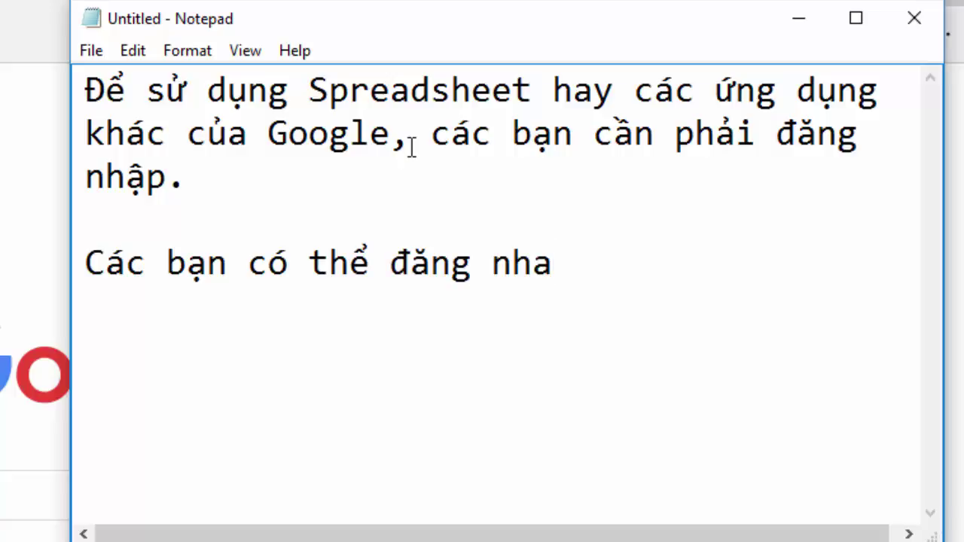
text(apj bangw)
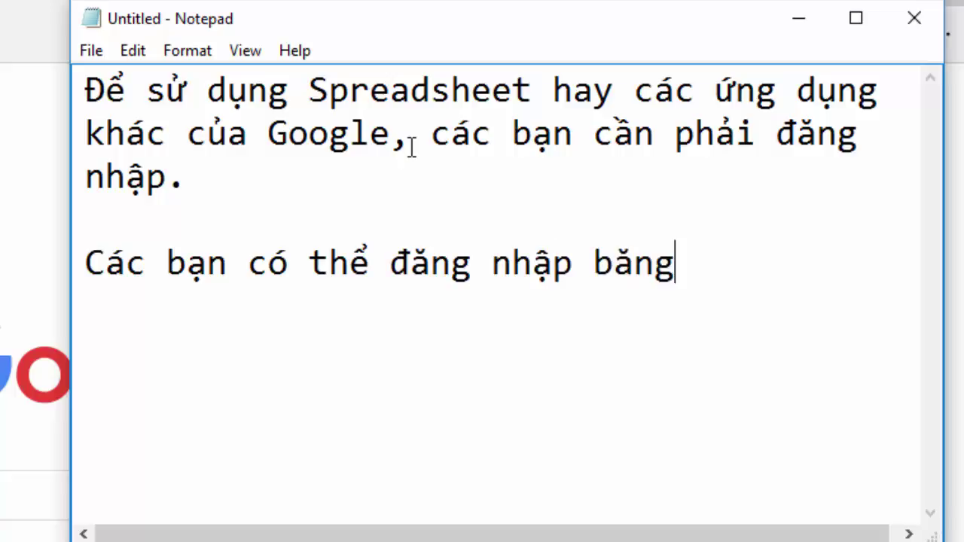
text( Gma)
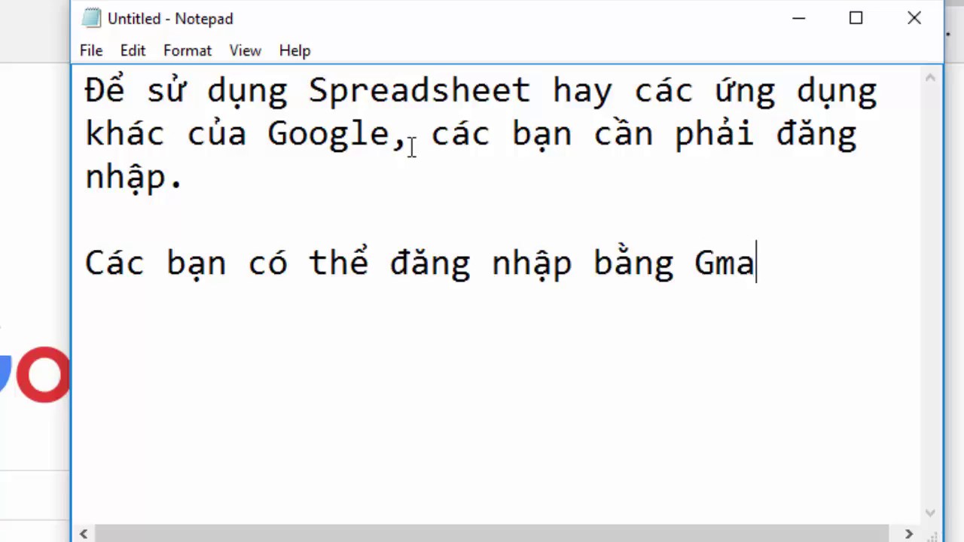
text(il cuar)
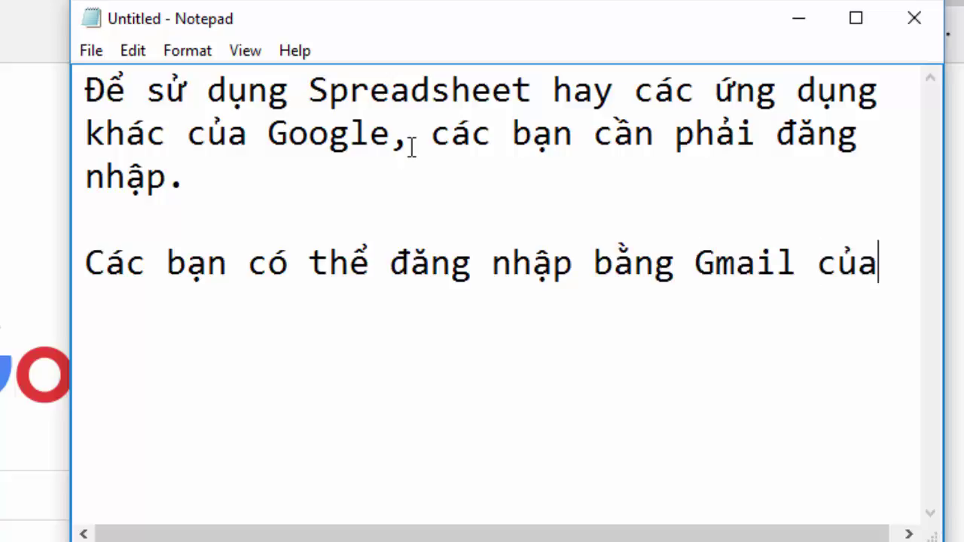
text( mif)
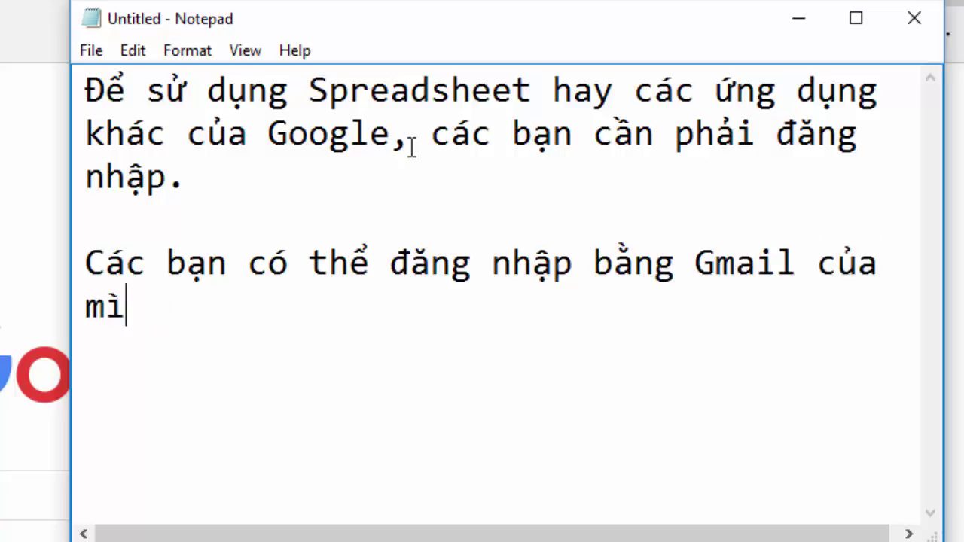
text(nh.)
key(Return)
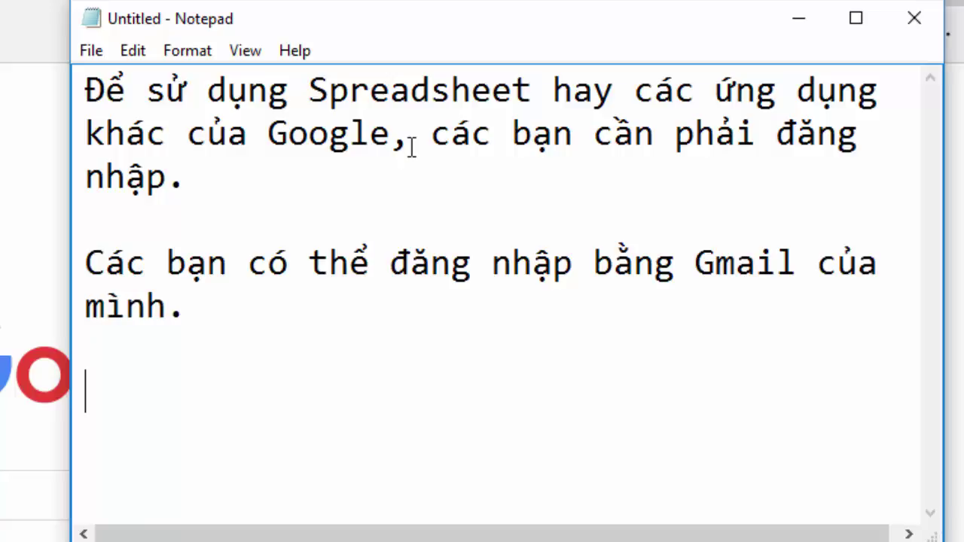
Add 'Nếu các bạn chưa có tài khoản thì hãy tạo cho mình một cái nhé!!!' and select all the text
text(Neeus cac)
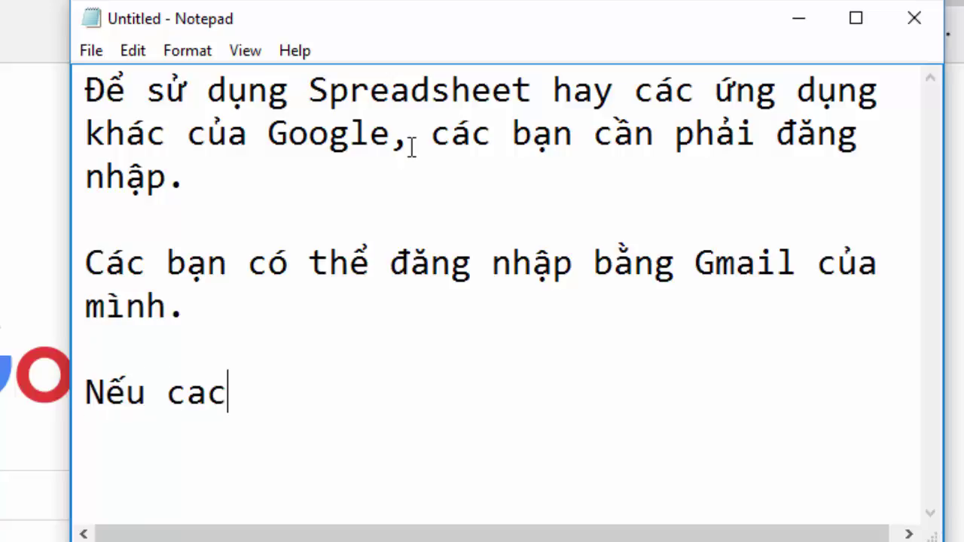
text(s banx)
text( c)
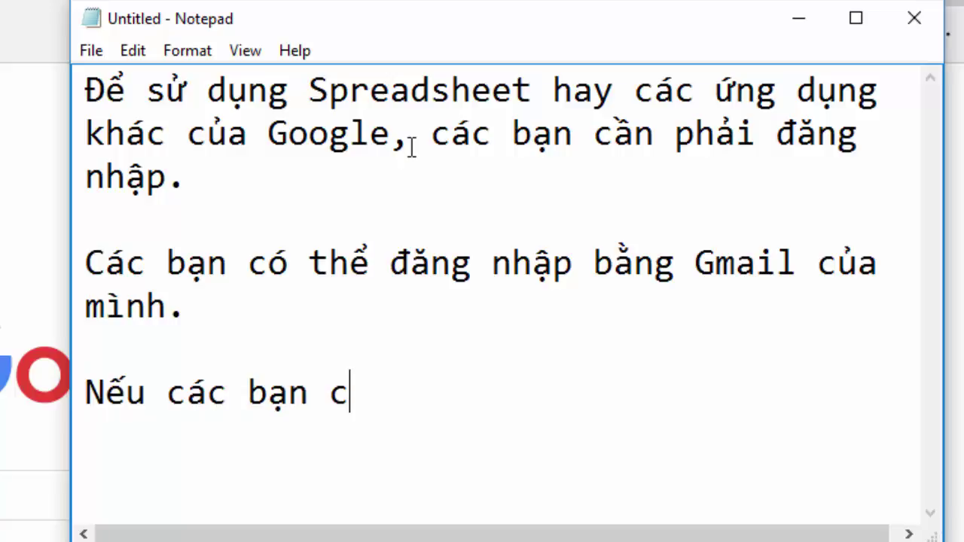
text(huaw cos t)
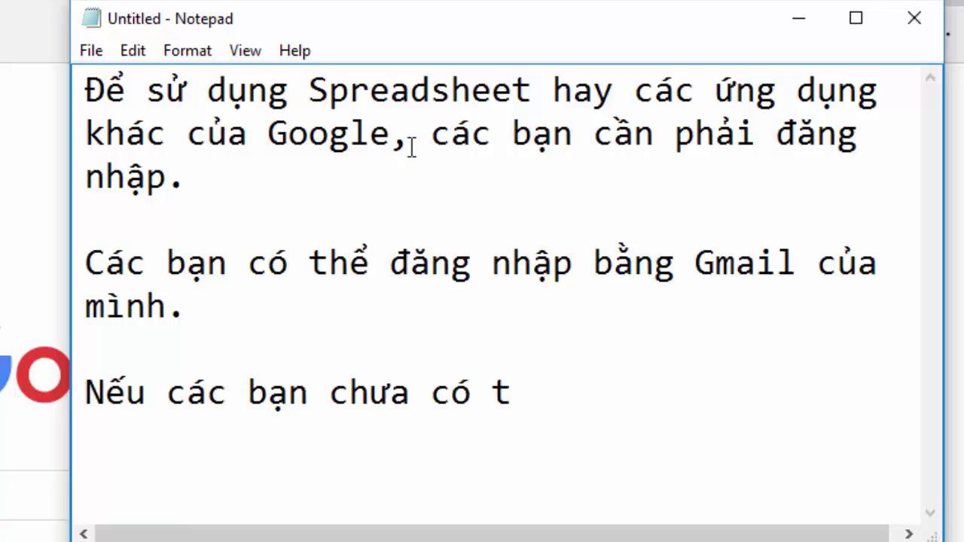
text(aif khoa)
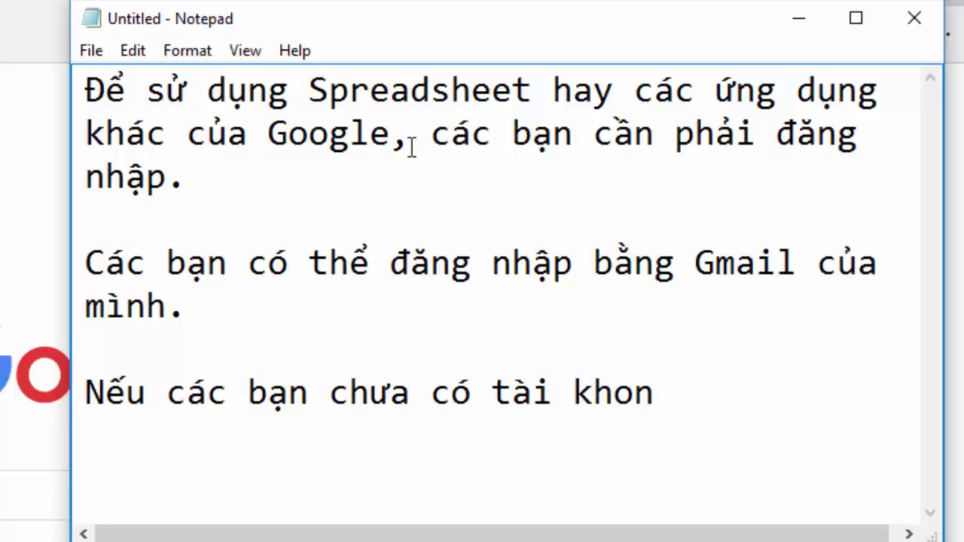
text(nr)
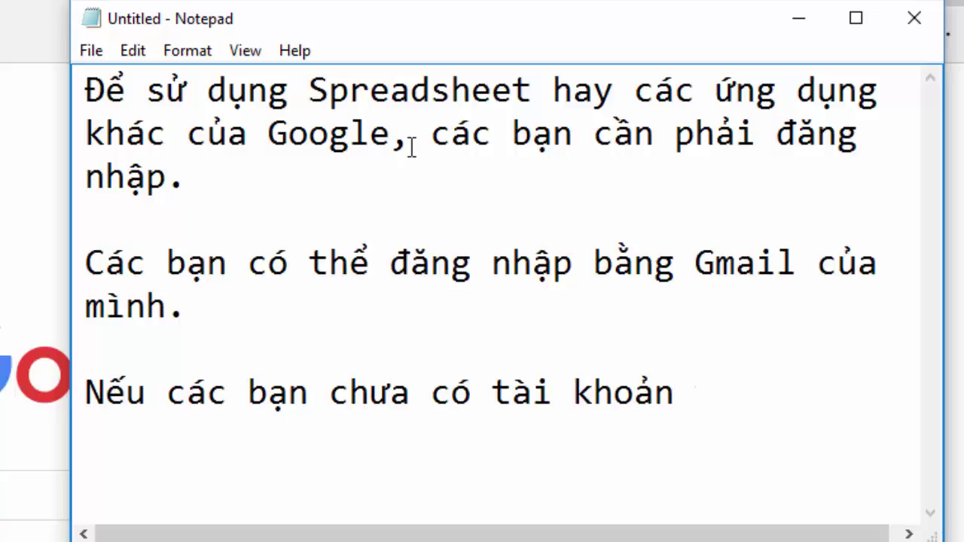
text( thi)
text( hay)
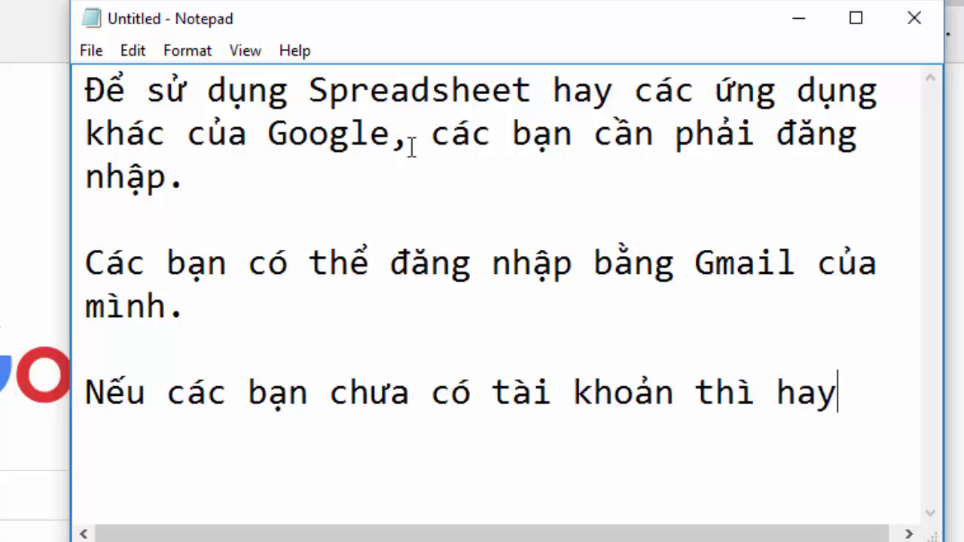
text(x tao)
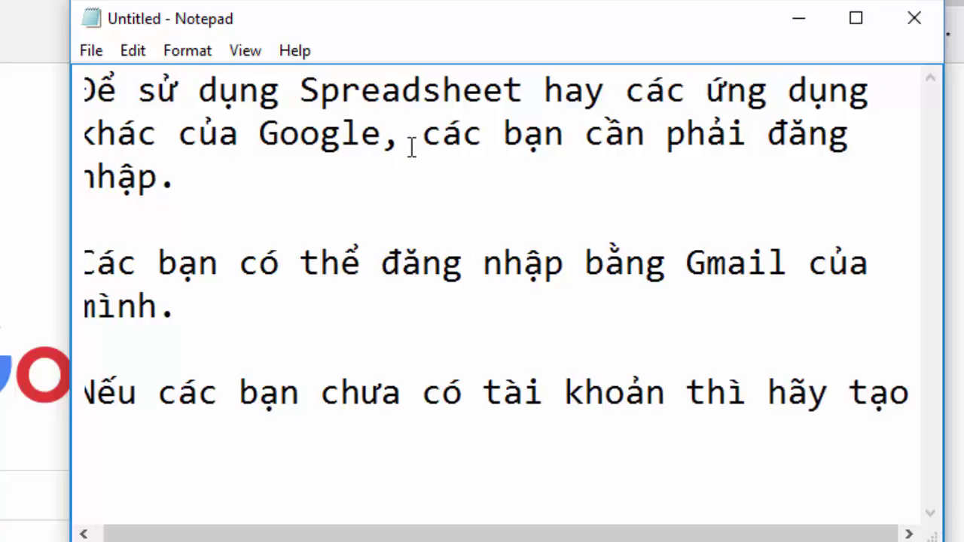
key(BackSpace)
key(BackSpace)
key(BackSpace)
key(Return)
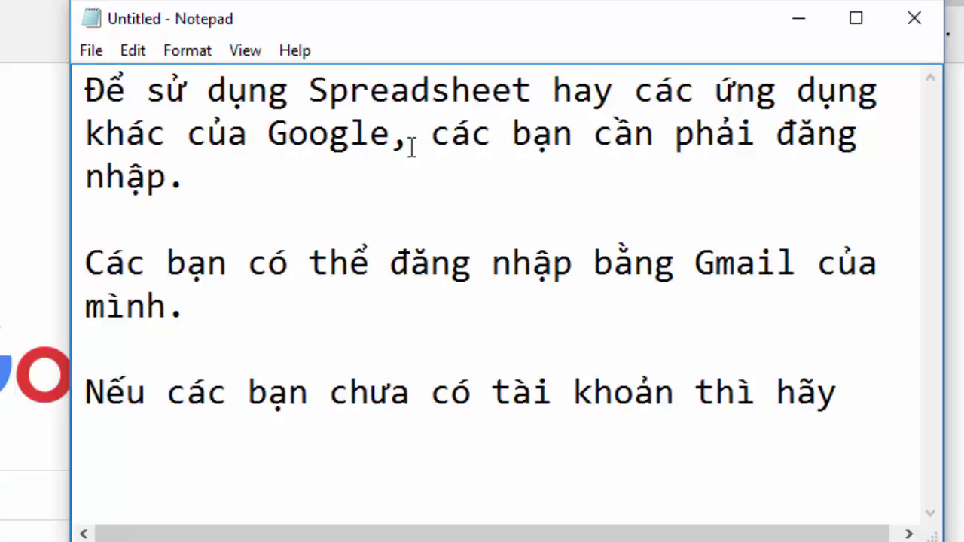
text(taoj cho)
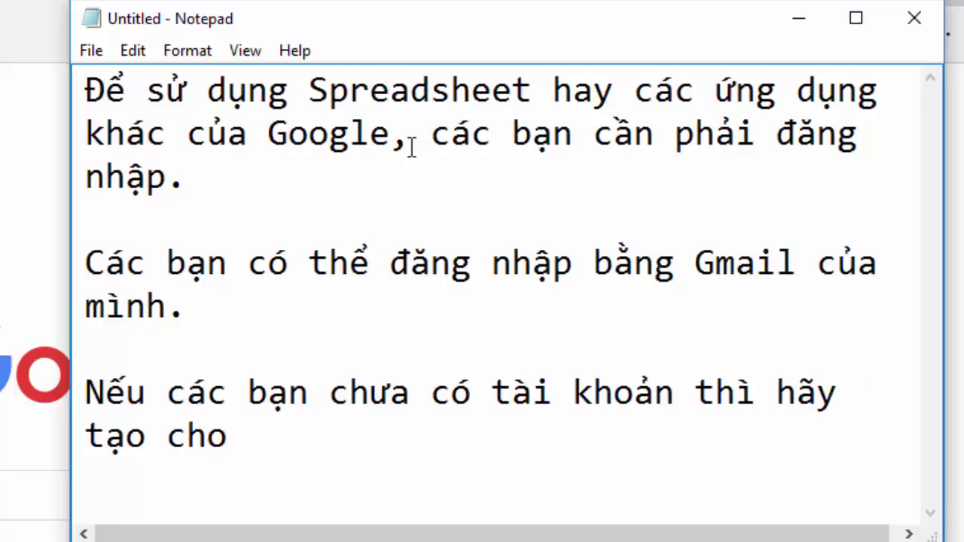
text( minhf motoj )
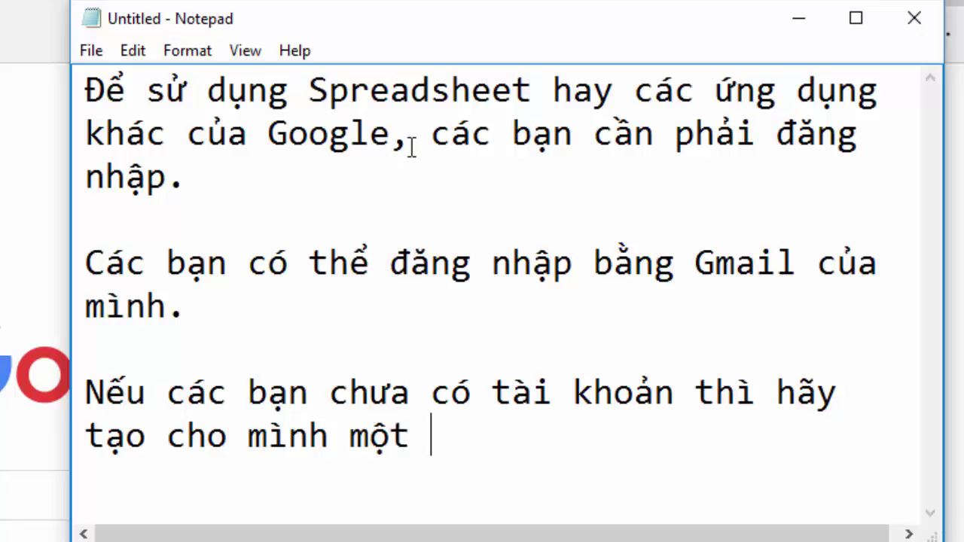
text(cais nhes)
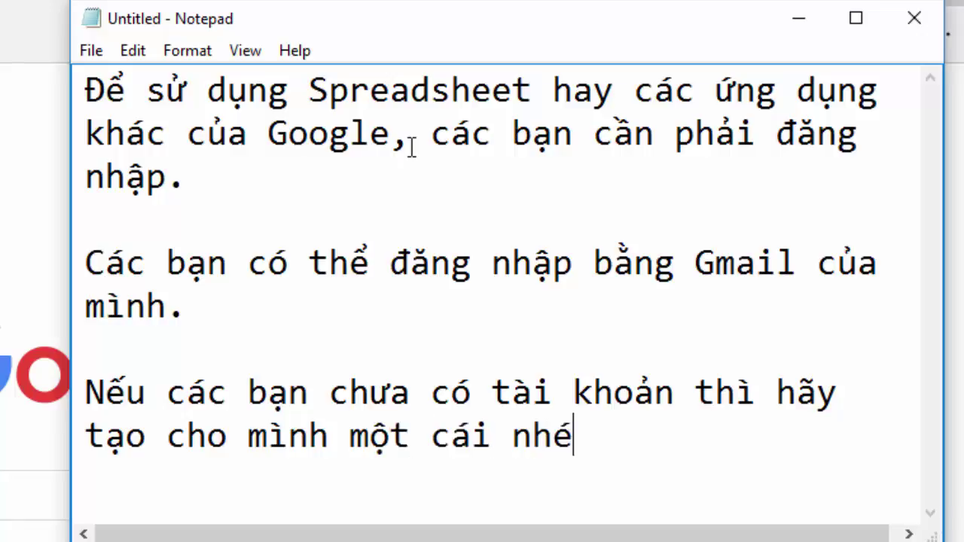
text(.)
key(BackSpace)
text(!!!)
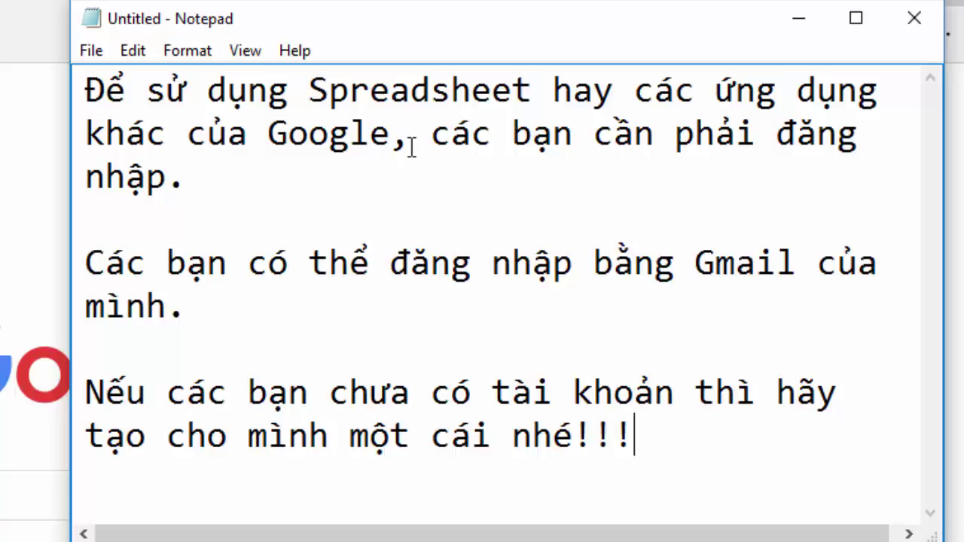
key(ctrl+a)
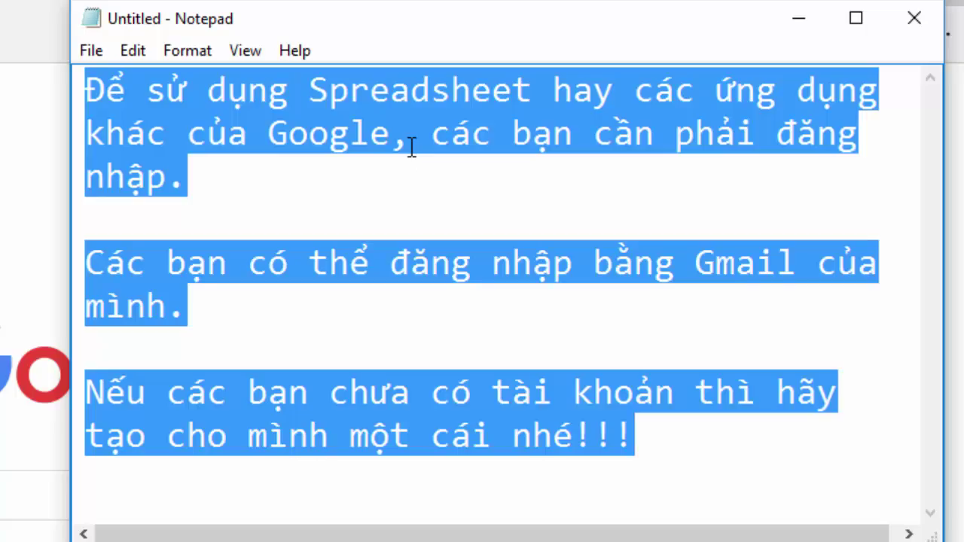
Replace the note with the sentence 'Sau khi đăng nhập xong các bạn hãy Click'
key(ctrl+x)
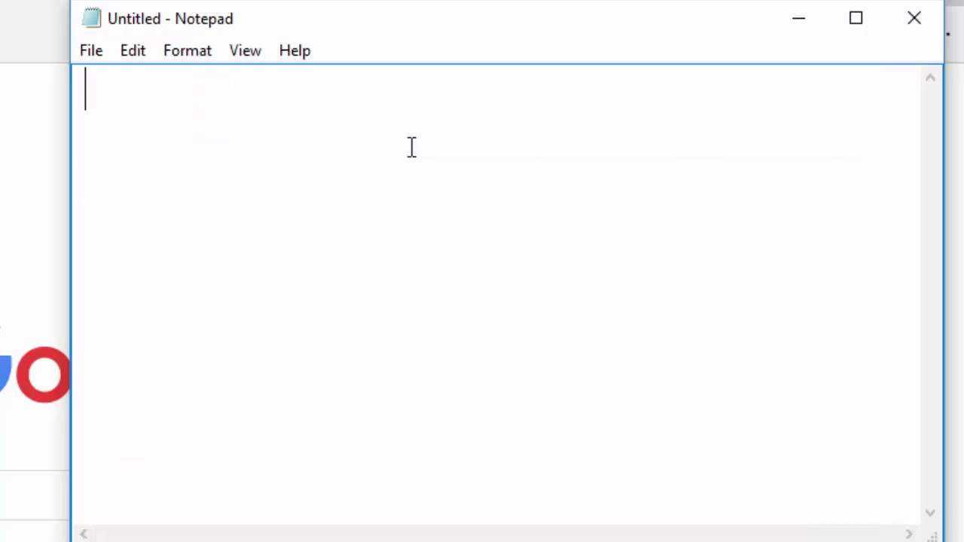
text(Sau )
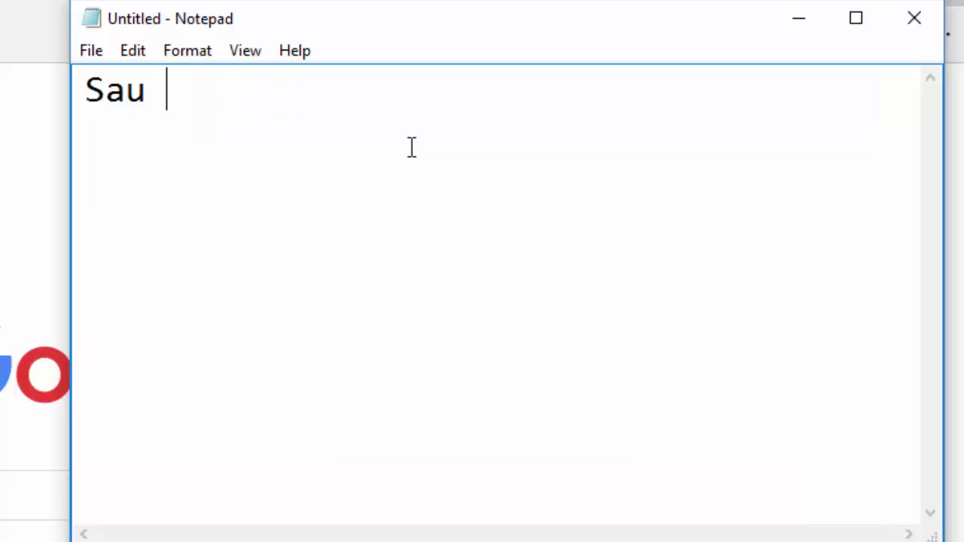
text(khi )
text(dangw)
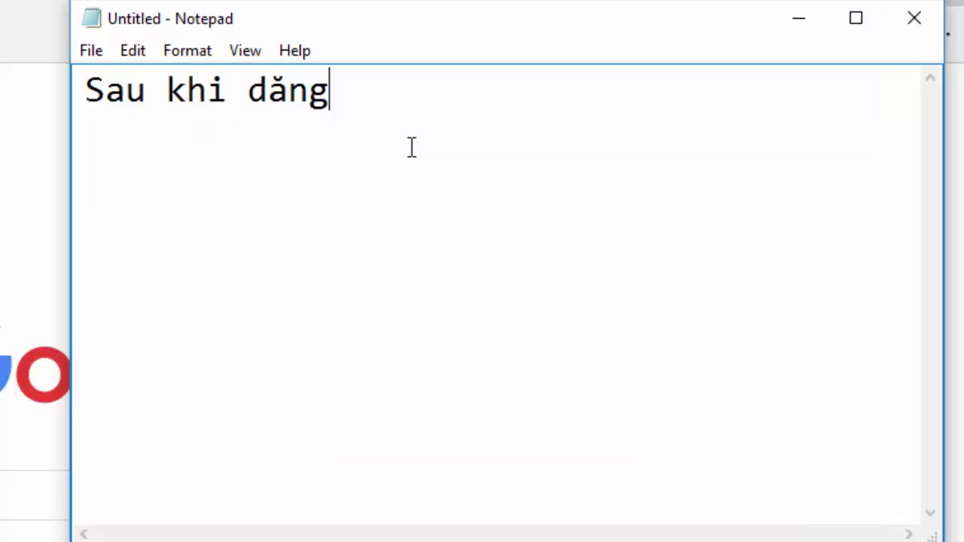
text(d nha)
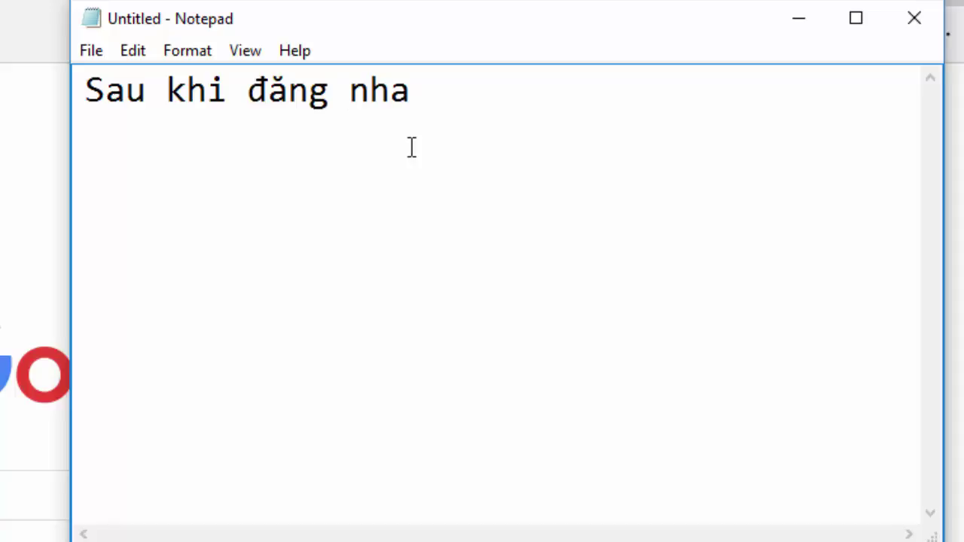
text(paj xong )
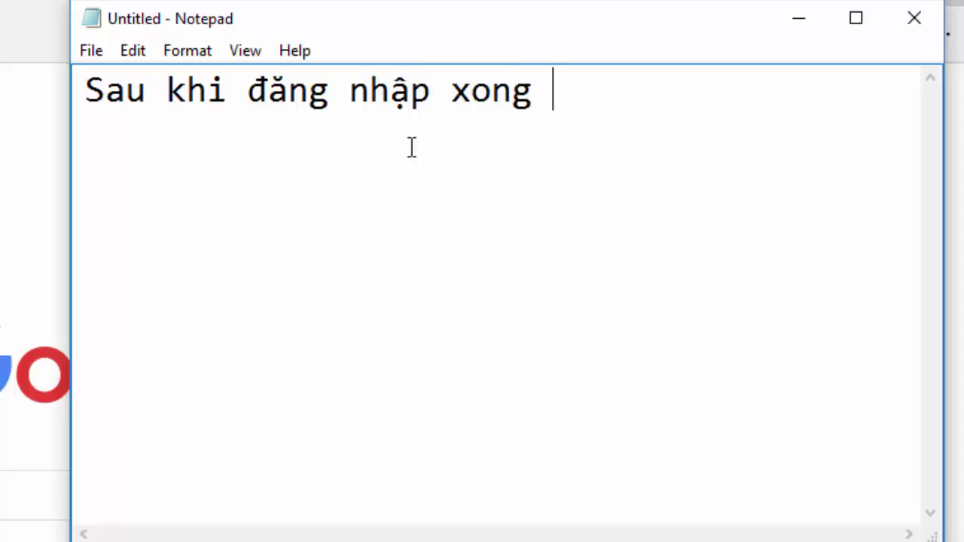
text(cach)
key(BackSpace)
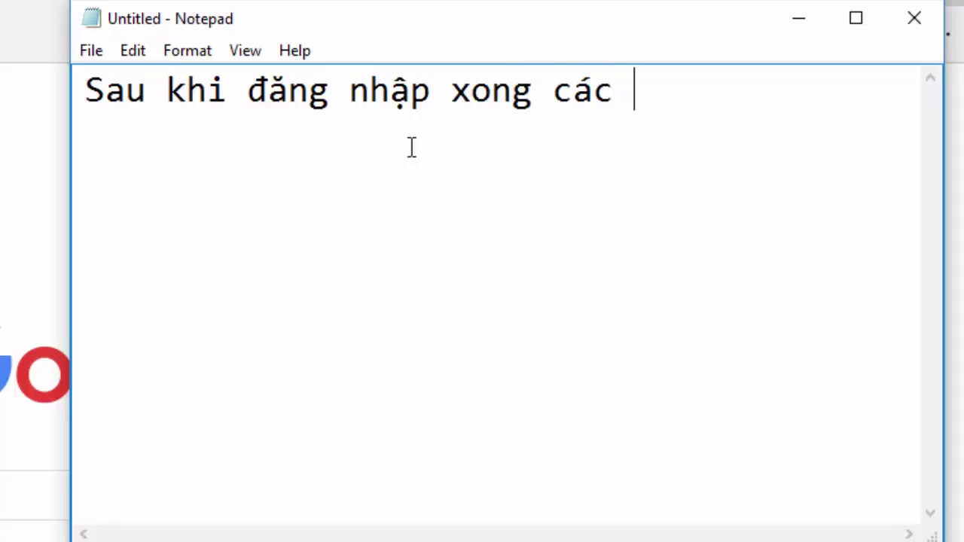
text(banj hay)
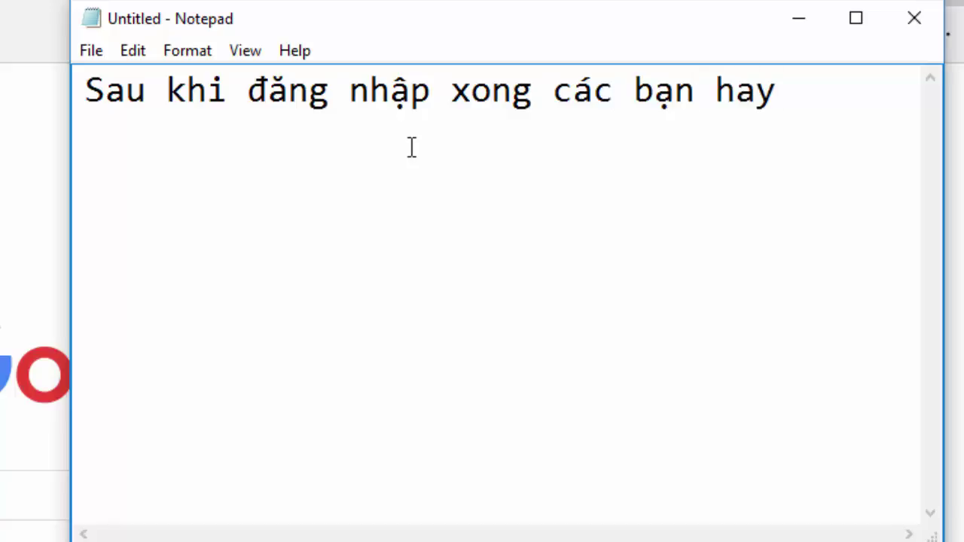
text(x)
text(Clcik)
key(BackSpace)
key(BackSpace)
key(BackSpace)
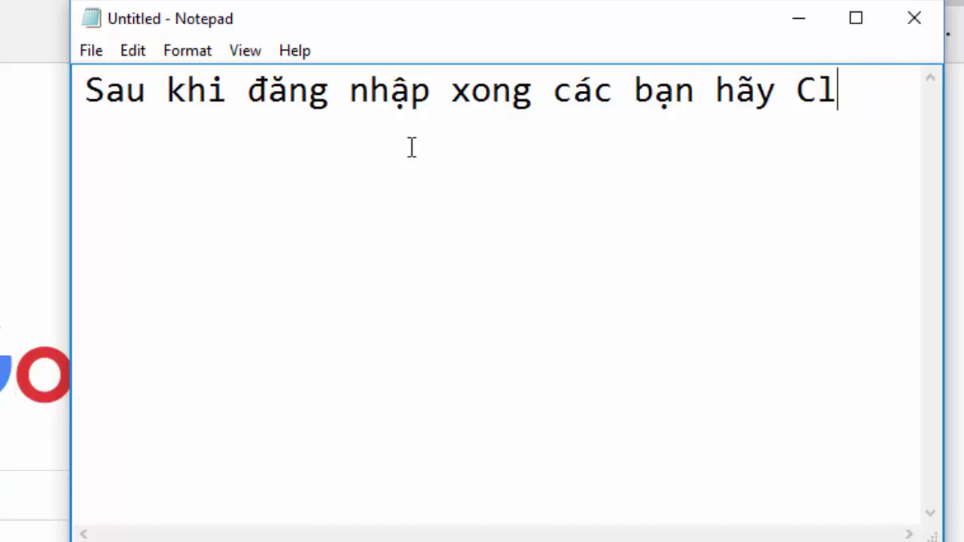
text(ck)
key(BackSpace)
key(BackSpace)
text(ick)
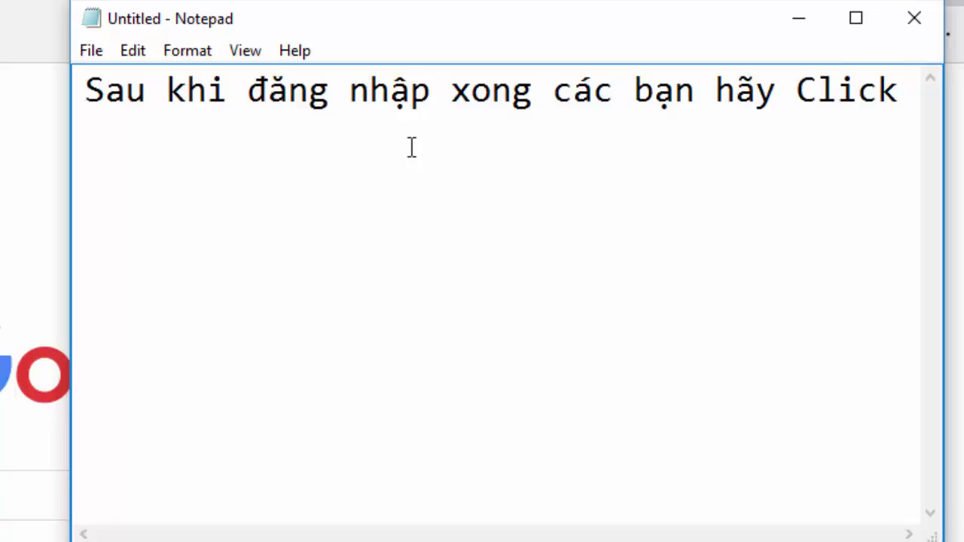
Add a second line reading 'Ứng dụng -> thêm -> Các ứng dụng khác'
key(Return)
text(Ung71)
key(BackSpace)
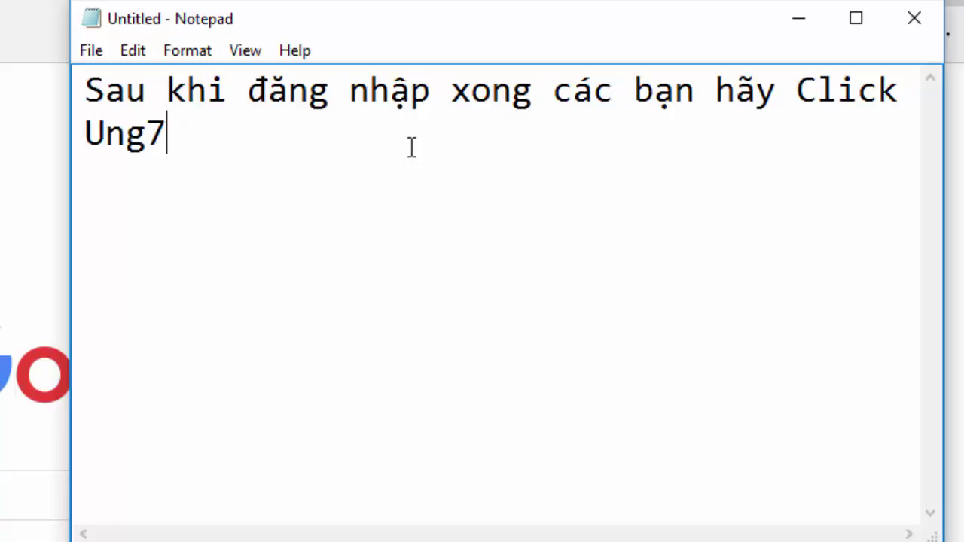
key(BackSpace)
key(BackSpace)
key(BackSpace)
key(BackSpace)
text(Ư)
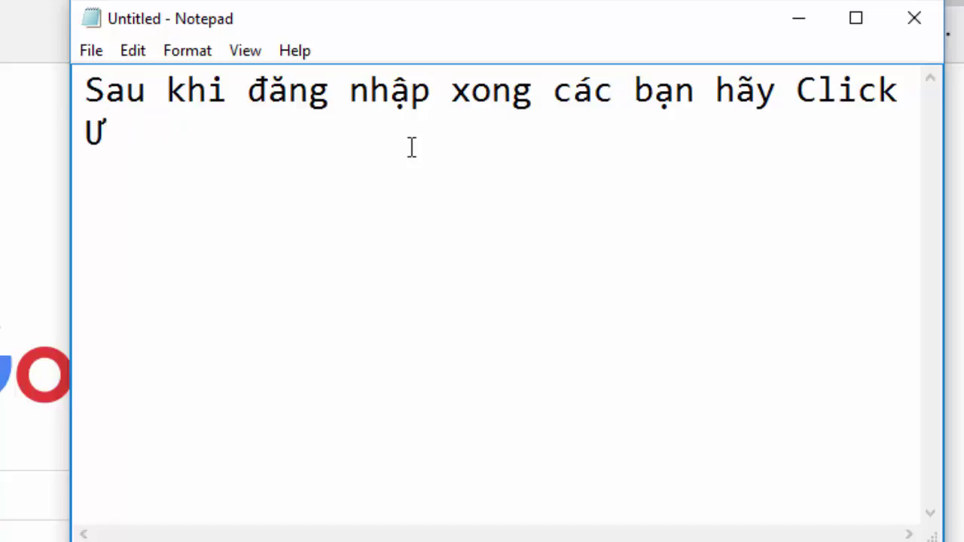
text(ng1)
key(BackSpace)
key(BackSpace)
key(BackSpace)
key(BackSpace)
text(Uwsng )
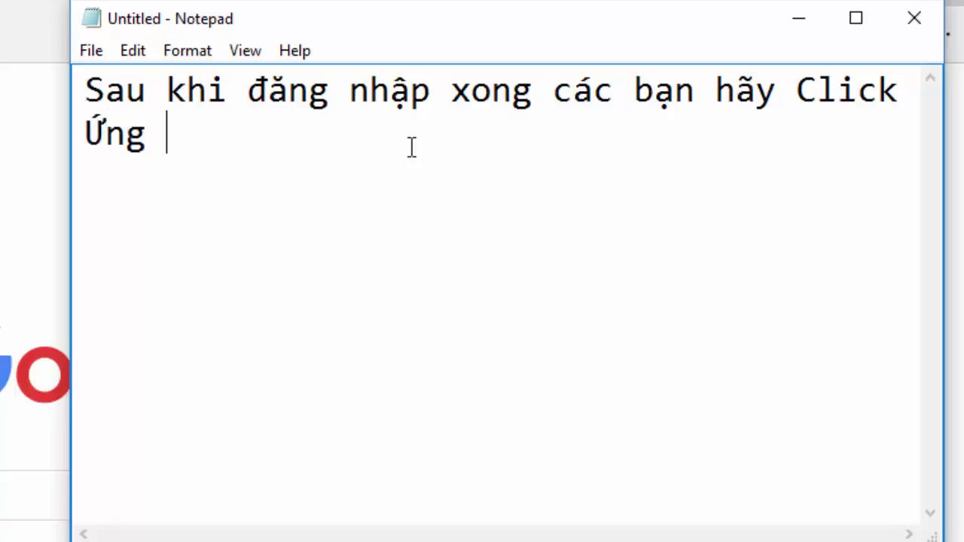
text(dung)
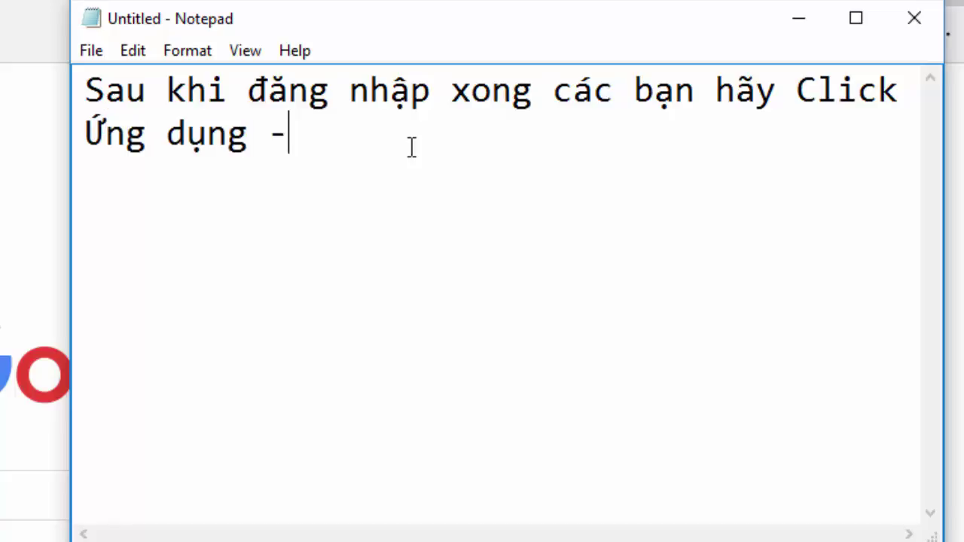
text(>)
key(BackSpace)
key(BackSpace)
text(> )
text(them)
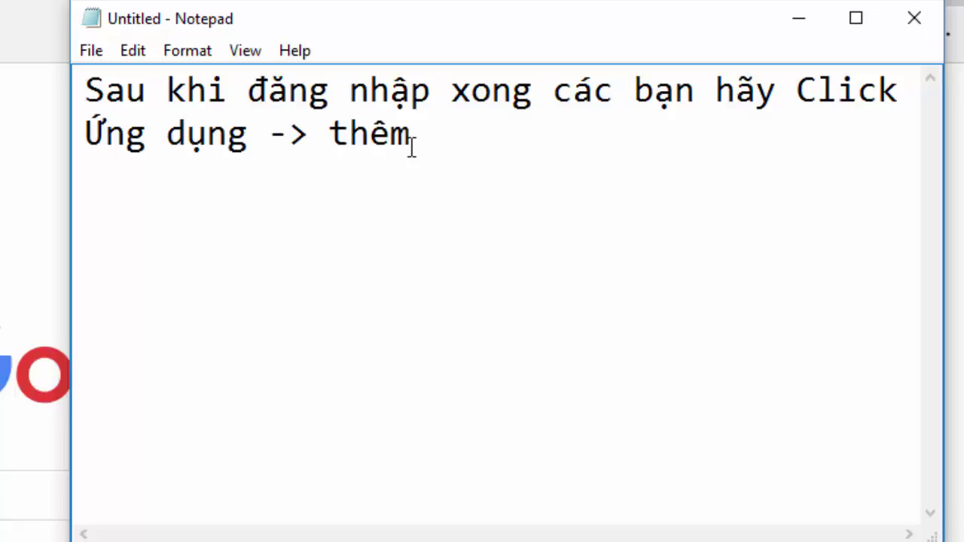
text(> )
text(Cac)
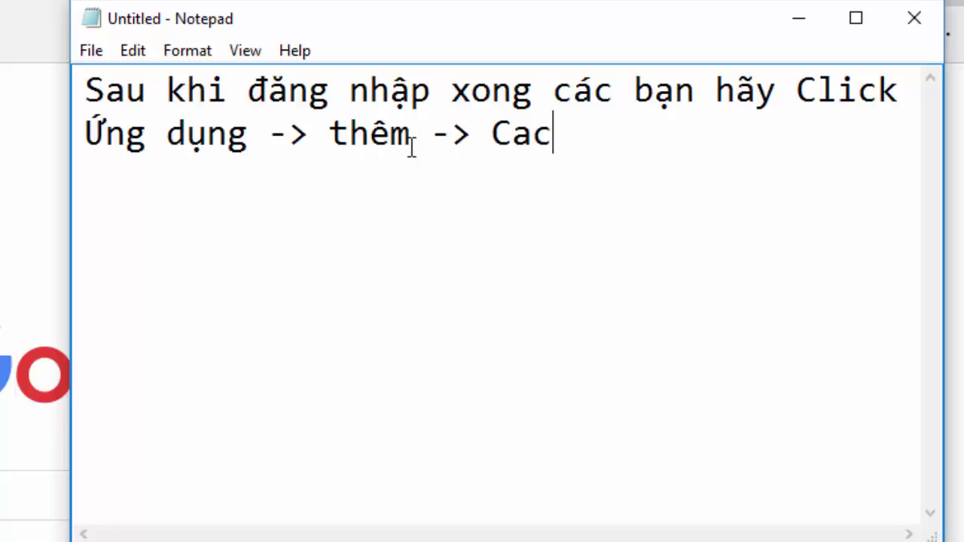
text( ungws d)
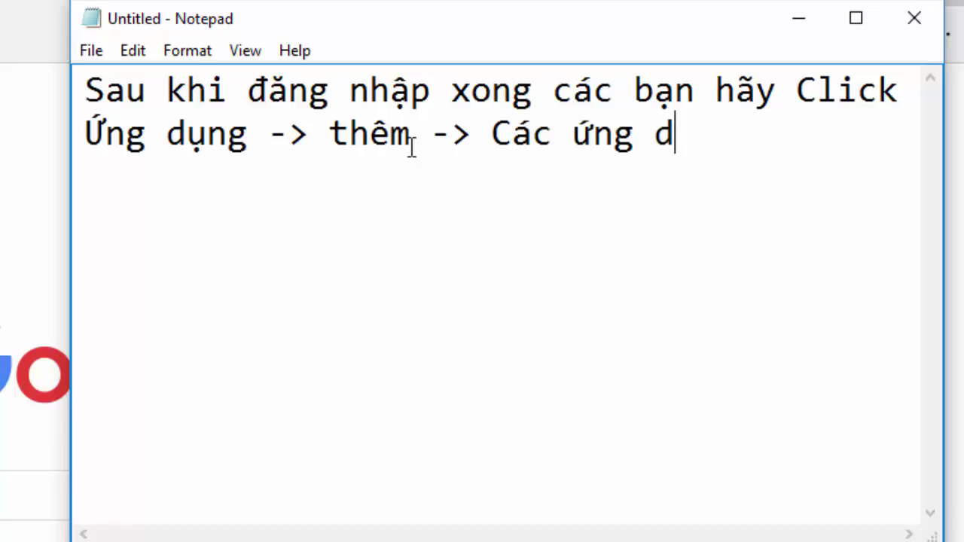
text(ungj khacs)
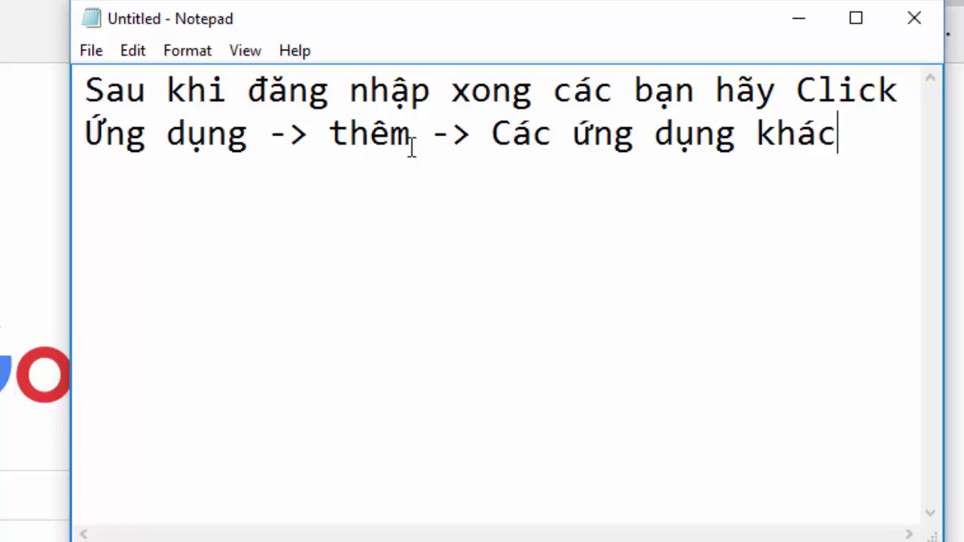
In Edge, go from the Google apps grid via Thêm to 'Các sản phẩm khác từ Google', then return to Notepad
click(29, 222)
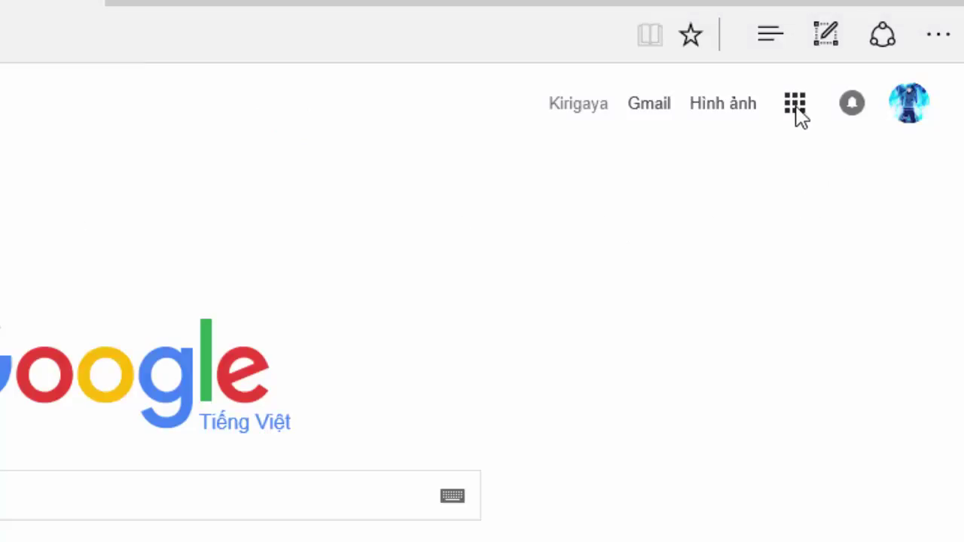
click(797, 109)
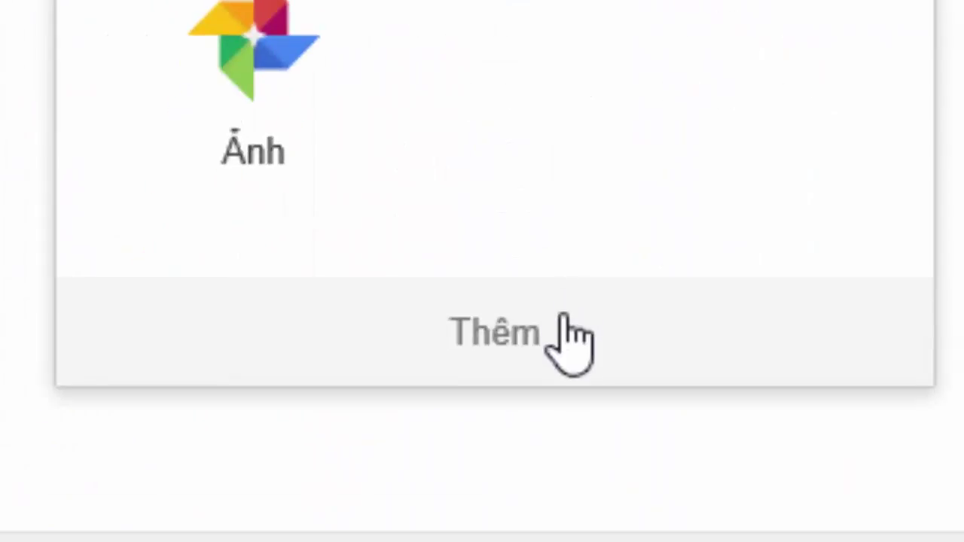
click(566, 339)
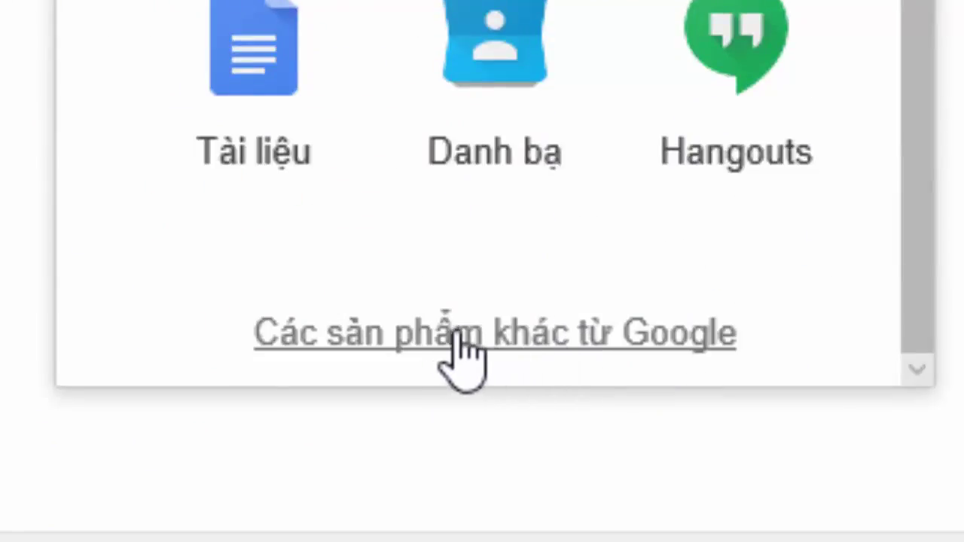
click(639, 334)
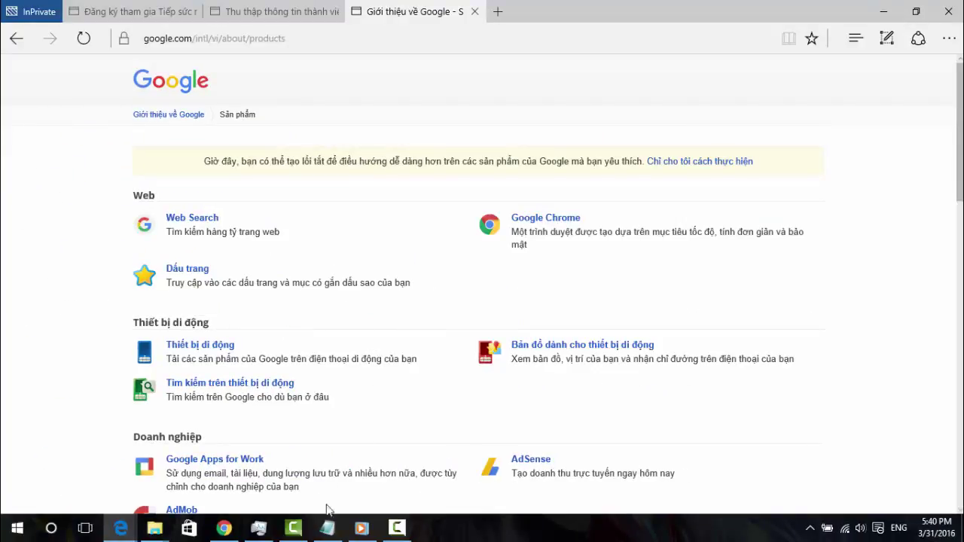
click(328, 525)
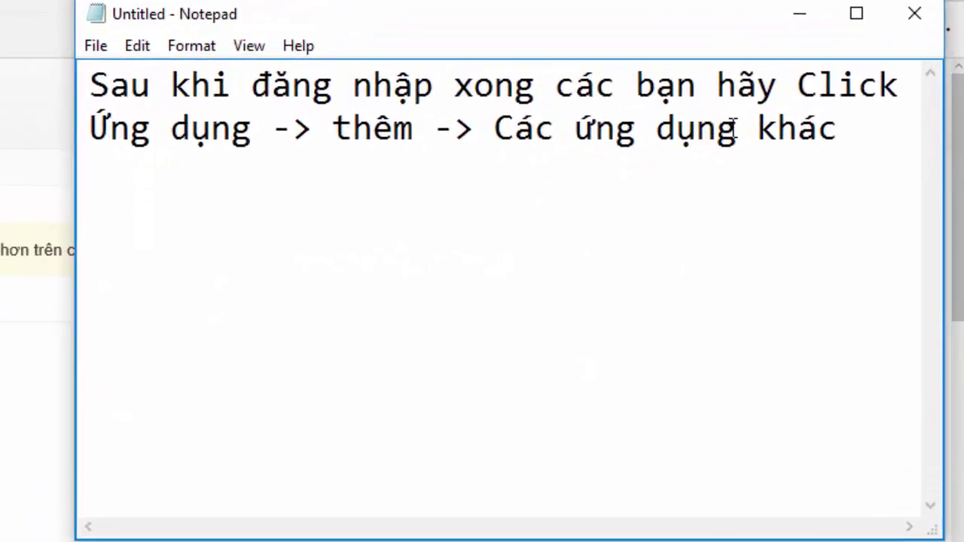
Change the phrase 'Các ứng dụng khác' to 'Các sản phẩm khác'
drag(735, 127, 577, 129)
text(sa)
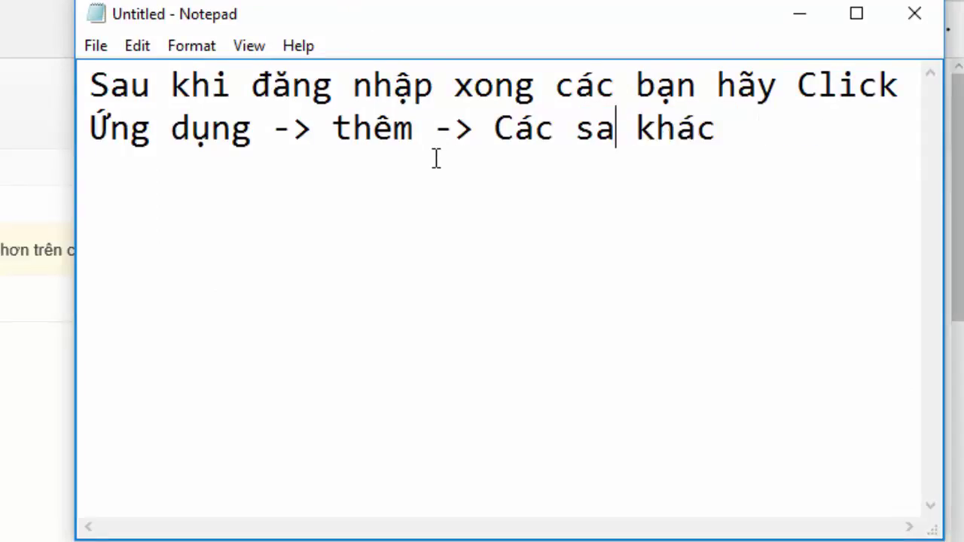
text(nr pham)
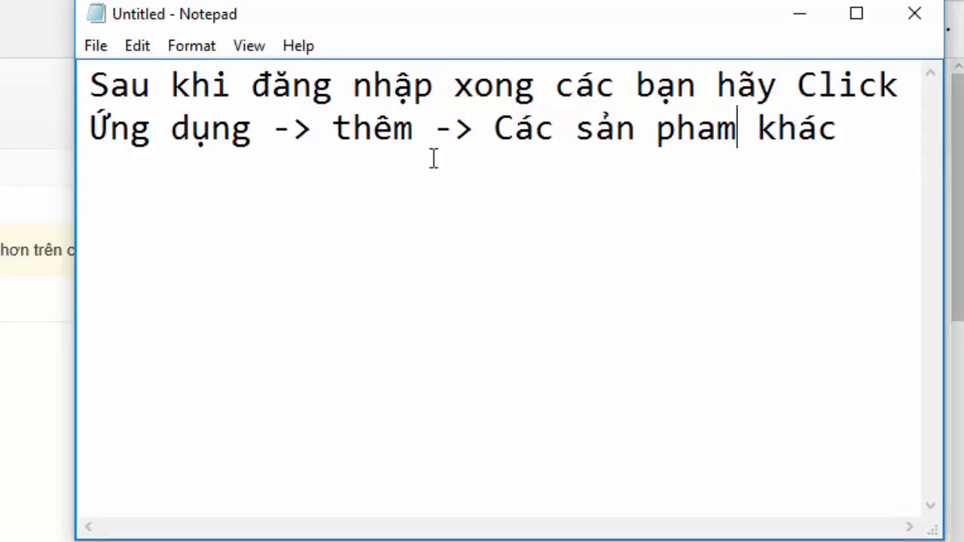
click(230, 239)
click(856, 147)
Add the line 'Trong trang mới, các bạn hãy tìm đến ứng dụng trang tính (Spreadsheet)'
text(trong)
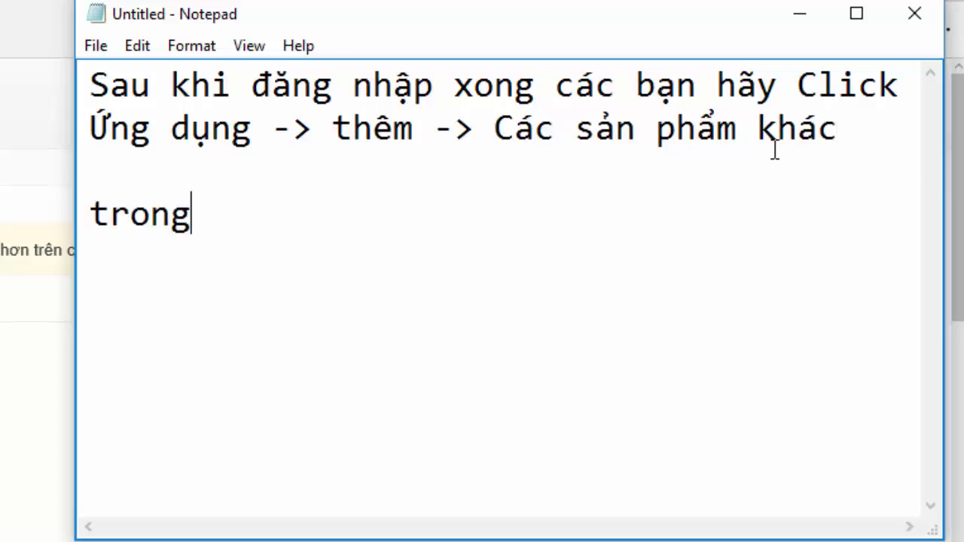
key(BackSpace)
key(BackSpace)
key(BackSpace)
key(BackSpace)
key(BackSpace)
text(Tr)
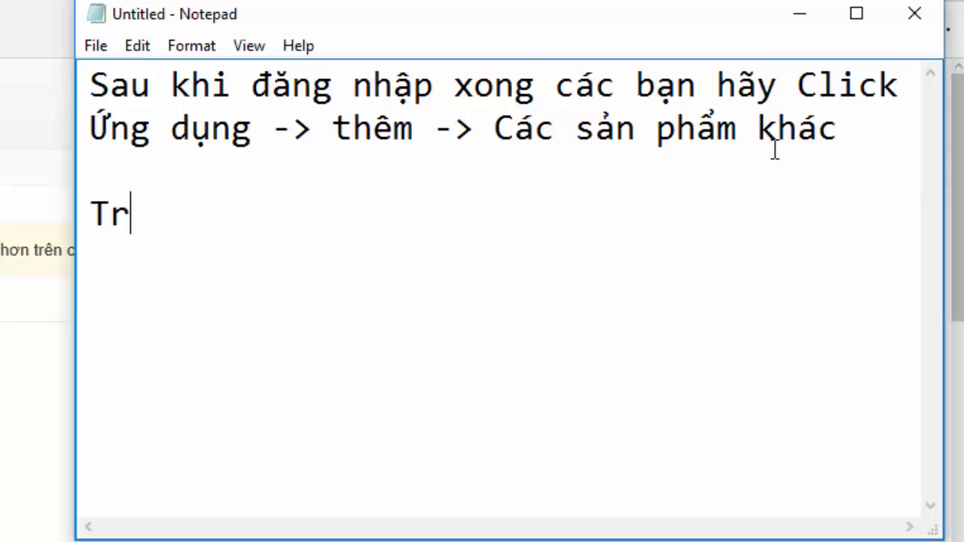
text(ong trang m)
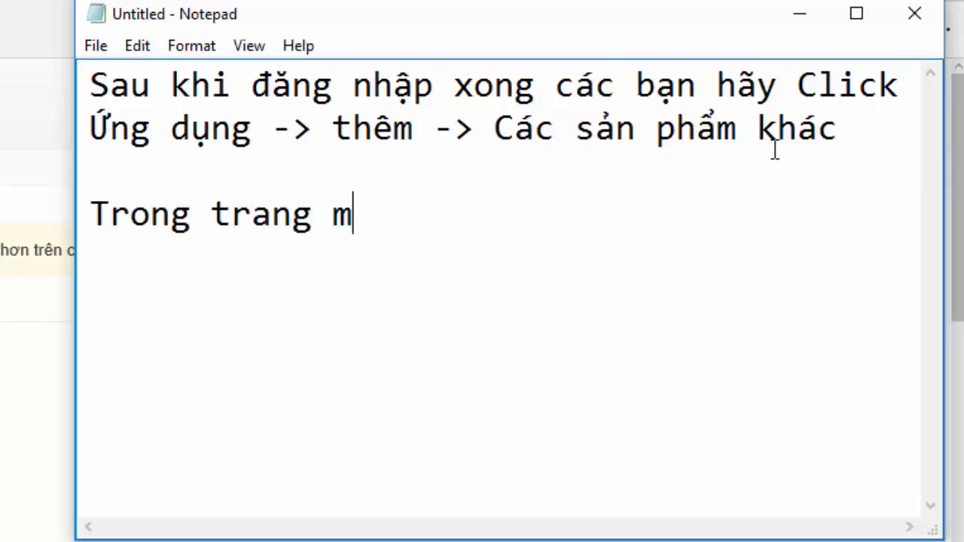
text(oiws)
text(, )
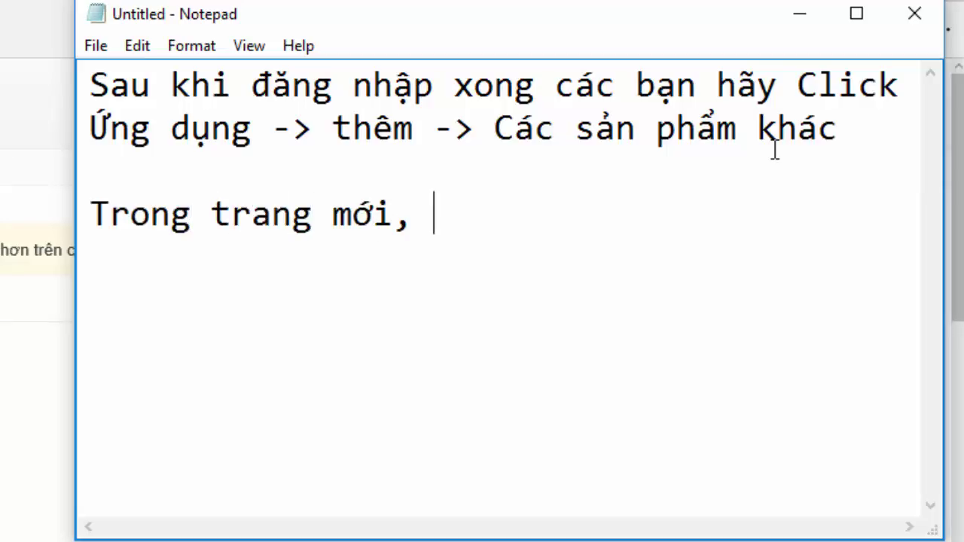
text(cacs banj )
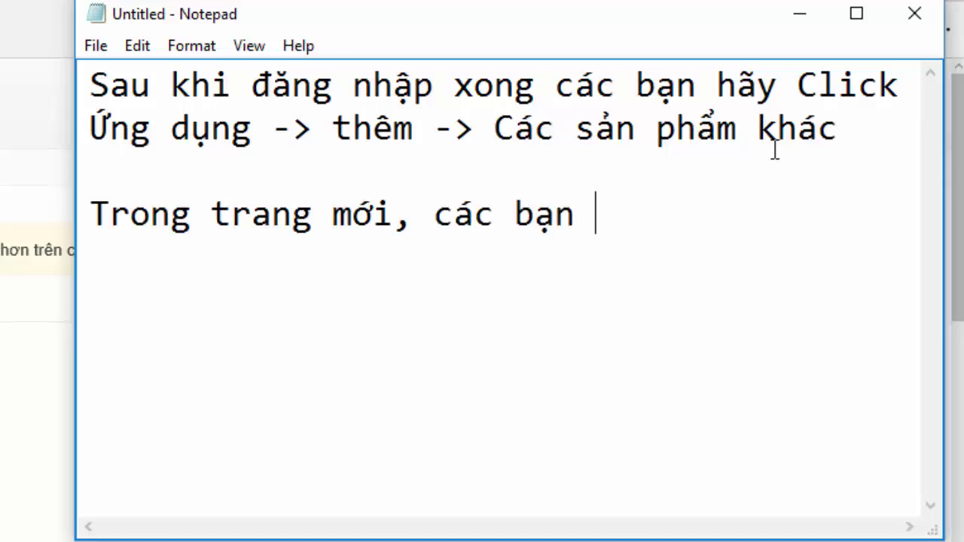
text(hayx timf )
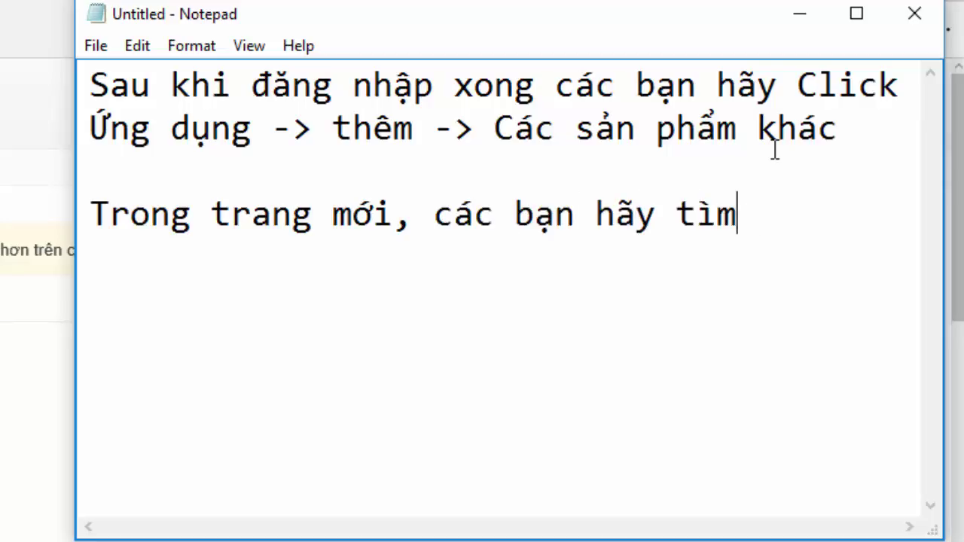
text(den)
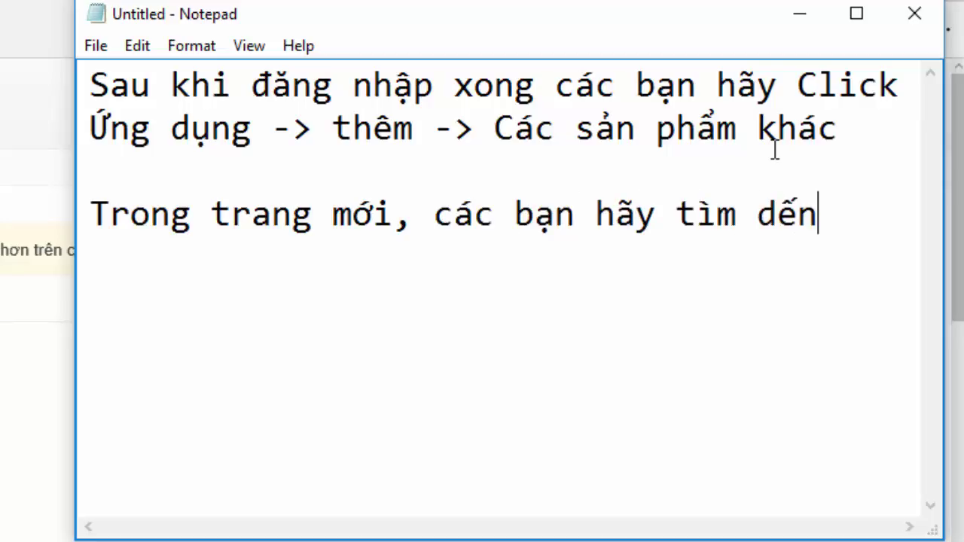
text(d)
text(m)
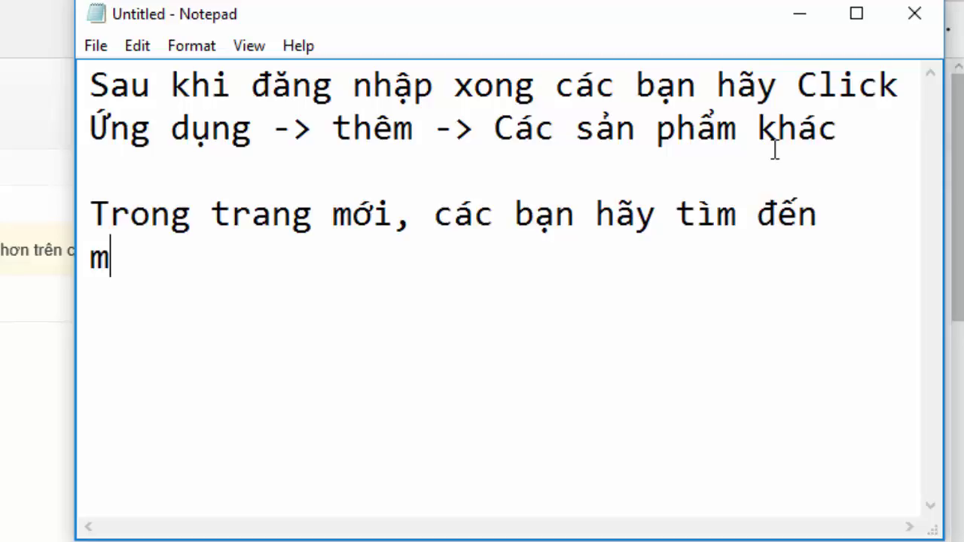
key(BackSpace)
text(ungws )
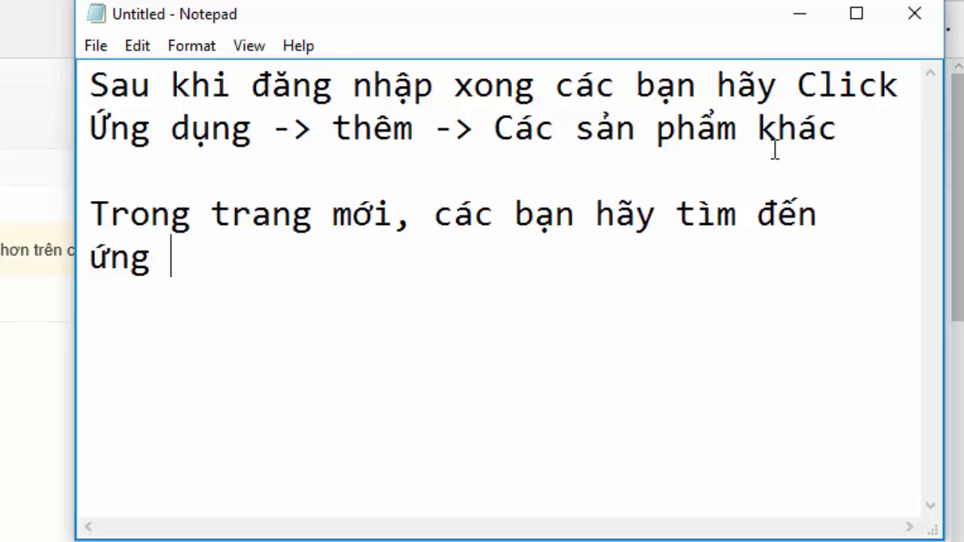
text(dungj )
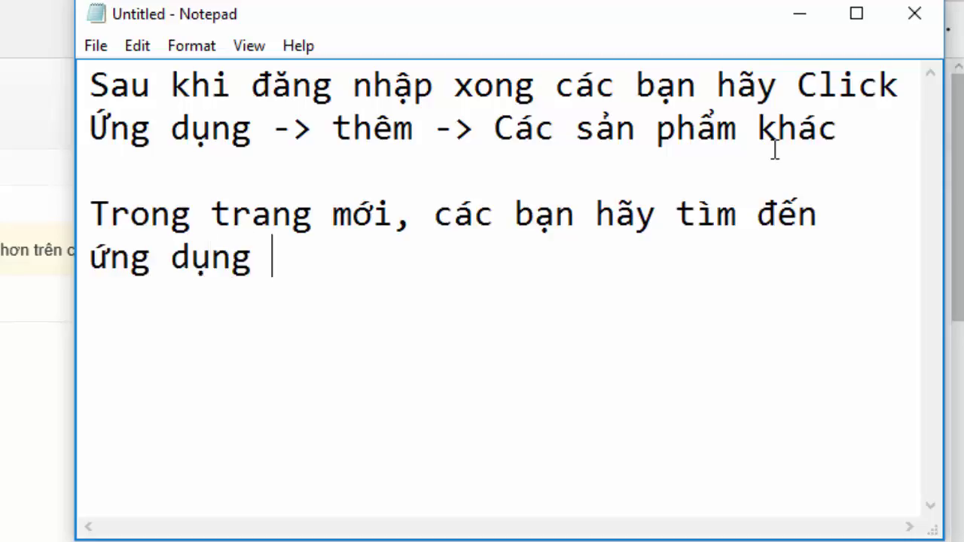
text(trang ti)
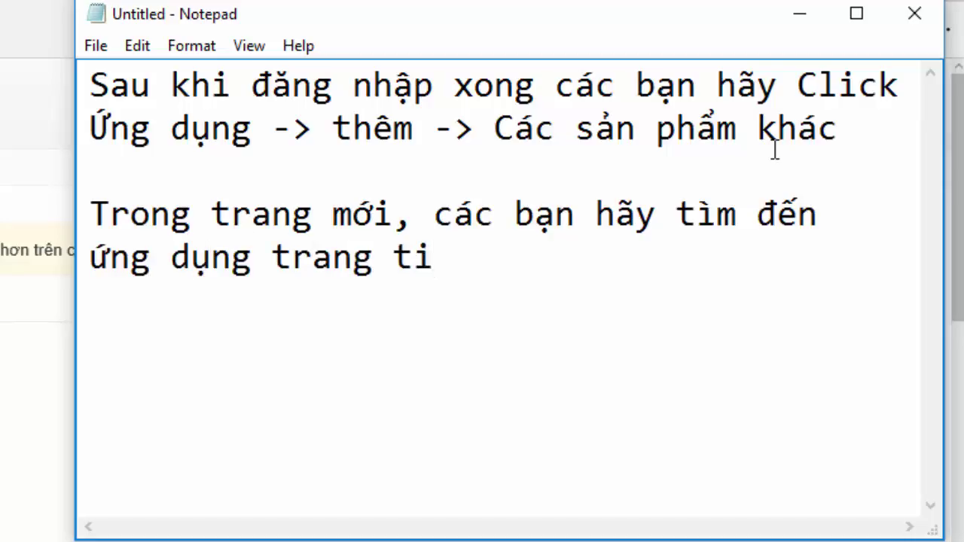
text(nhs ())
key(Left)
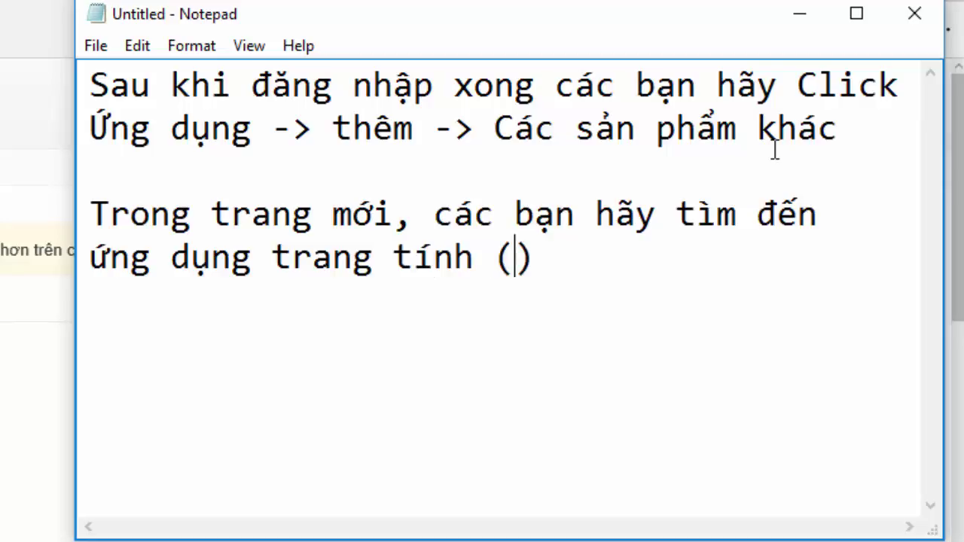
text(Spread)
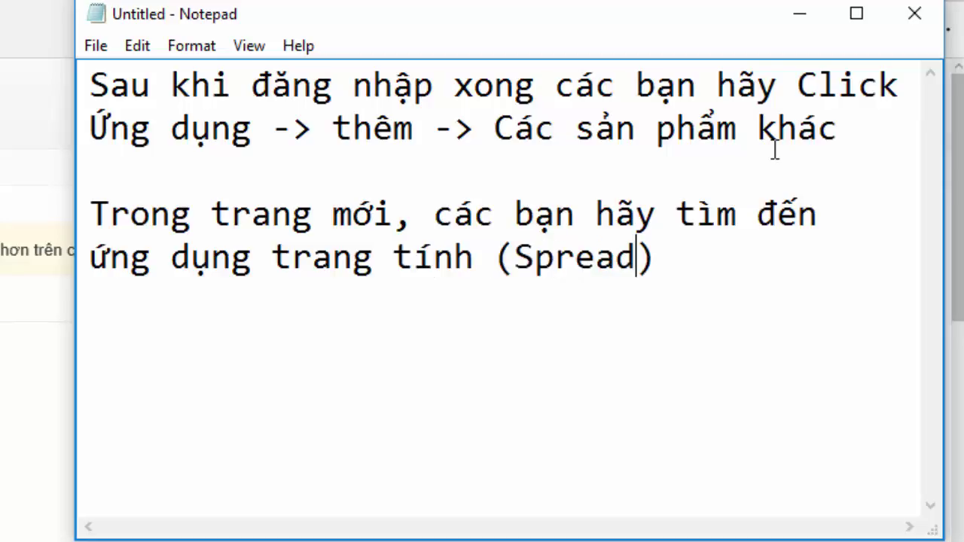
text(sheet)
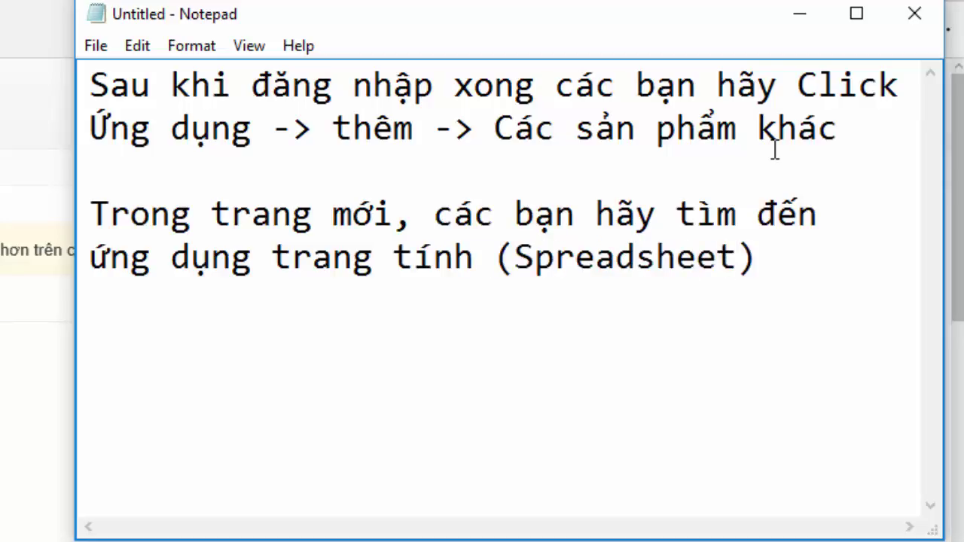
key(Right)
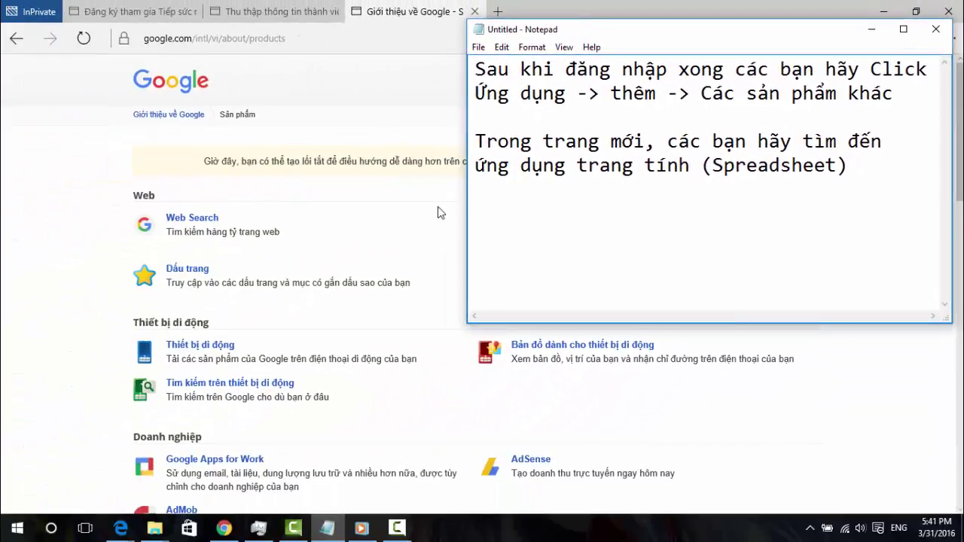
Open Trang tính from Google's products page to show the Sheets file list, then return to Notepad
click(441, 213)
scroll(441, 217, down, 3)
scroll(441, 220, down, 6)
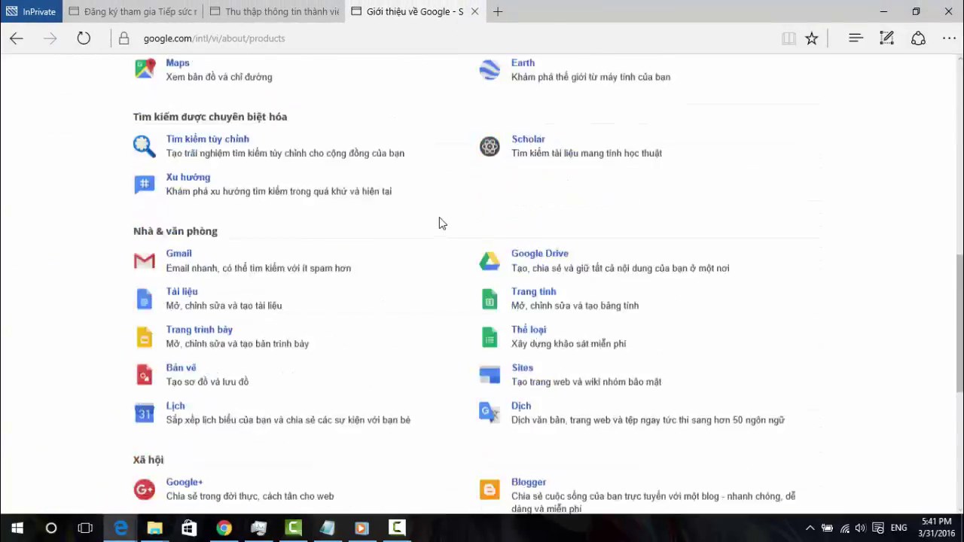
scroll(443, 223, down, 4)
scroll(442, 224, up, 3)
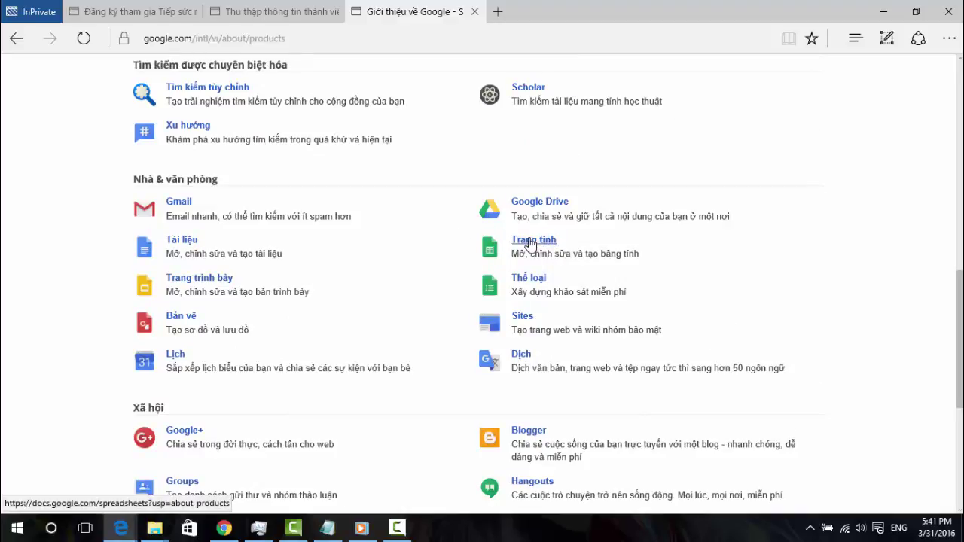
click(532, 244)
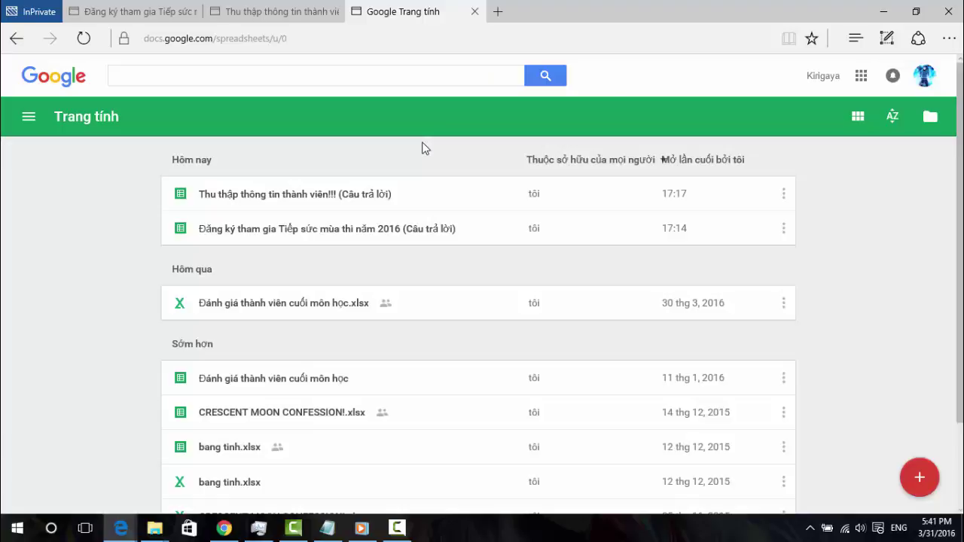
mouse_move(397, 532)
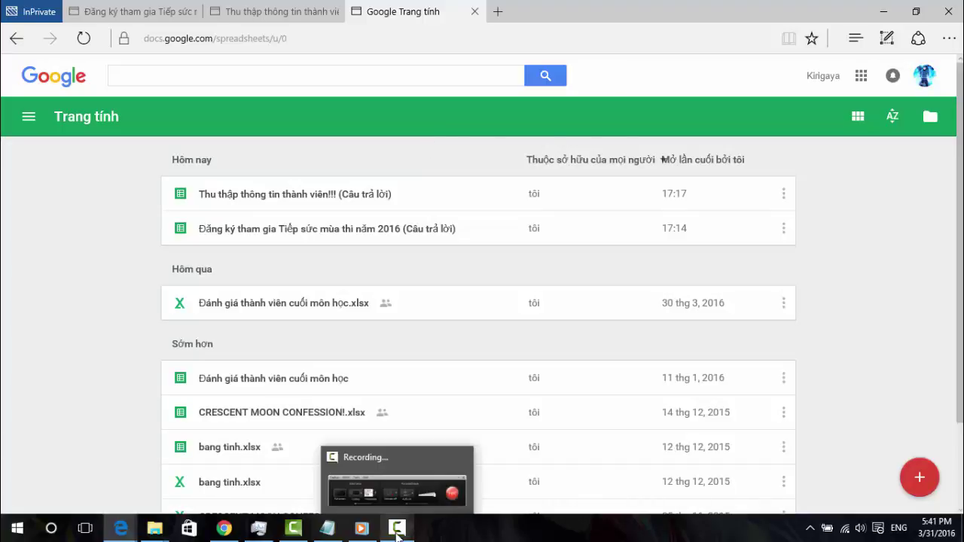
click(397, 532)
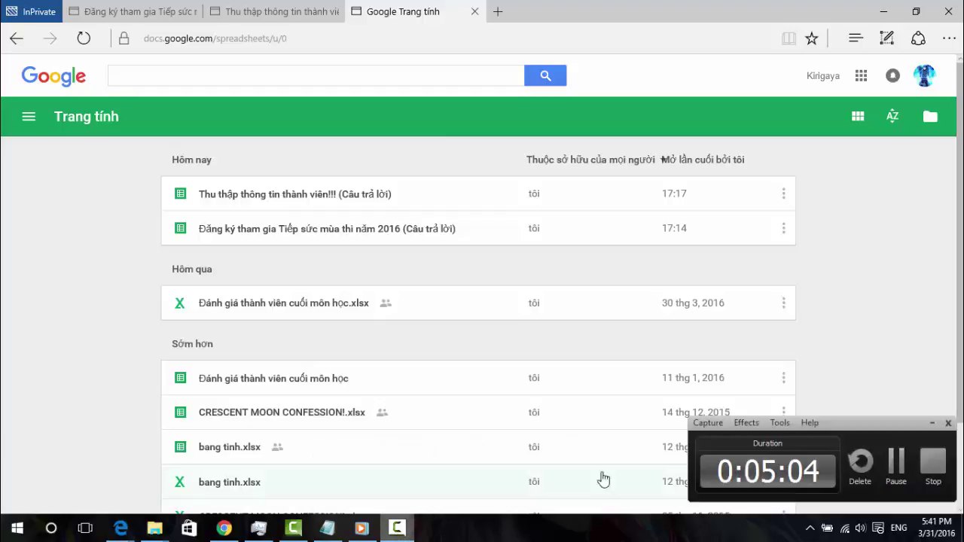
click(892, 461)
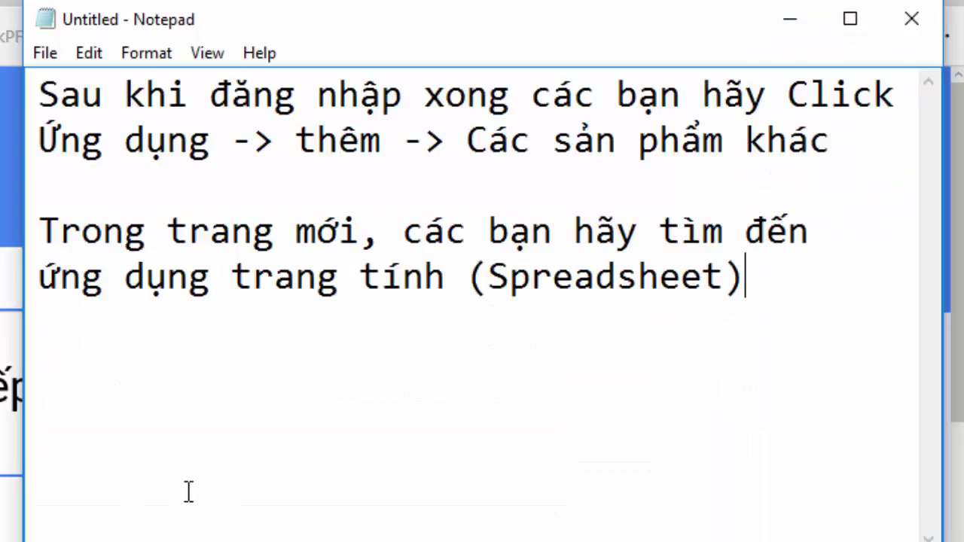
Start a new paragraph 'Để tạo mới một trang tính, các bạn hãy'
key(Return)
key(Return)
text(Để)
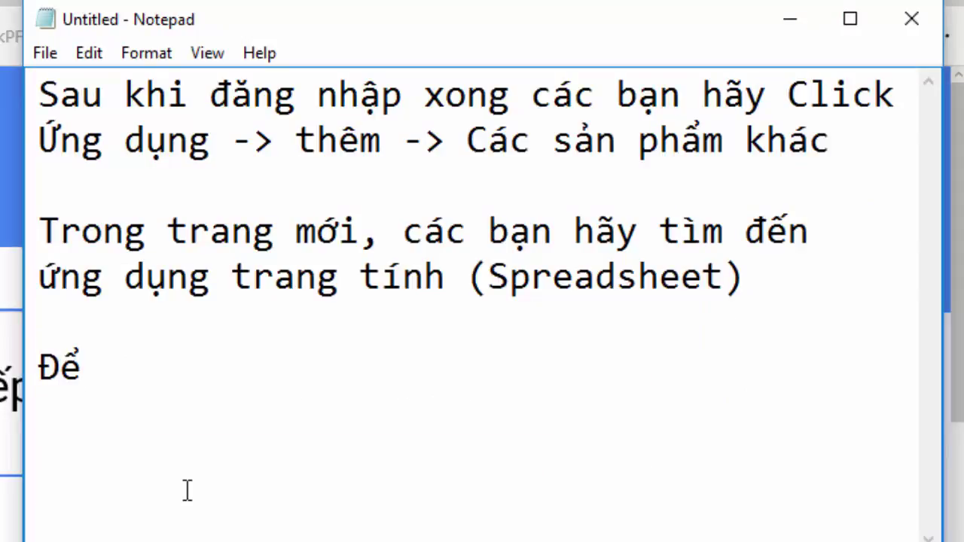
text( tạo mơi)
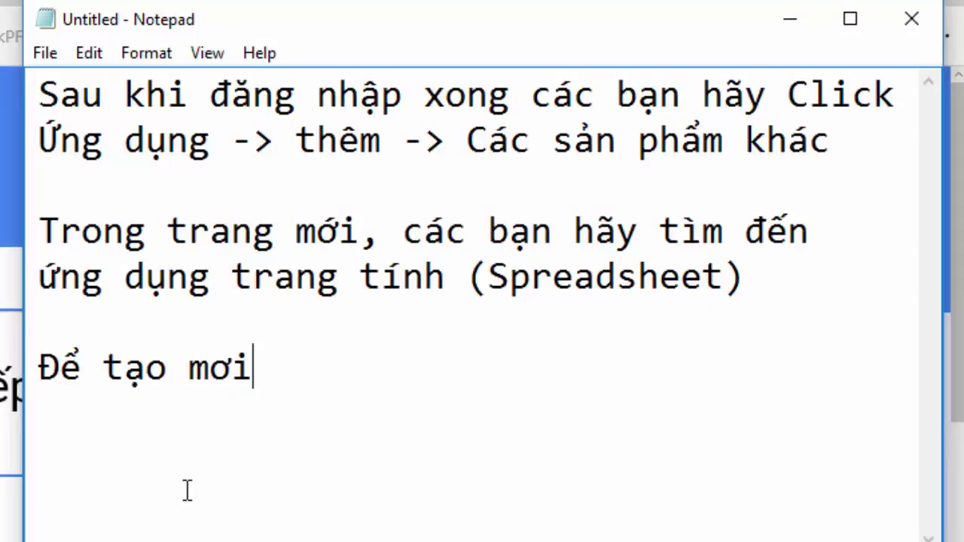
text(́ c)
key(BackSpace)
text(mto)
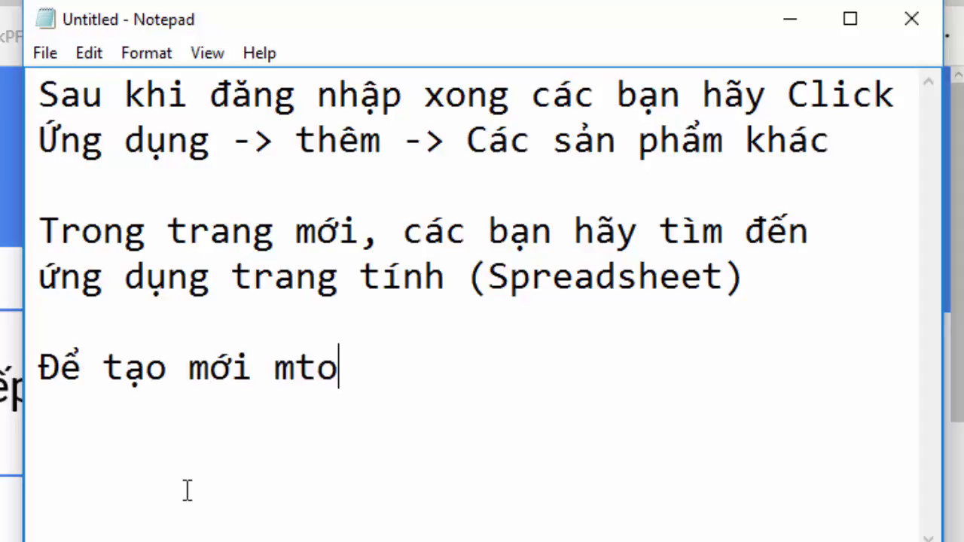
text(65)
key(BackSpace)
key(BackSpace)
key(BackSpace)
key(BackSpace)
text(o)
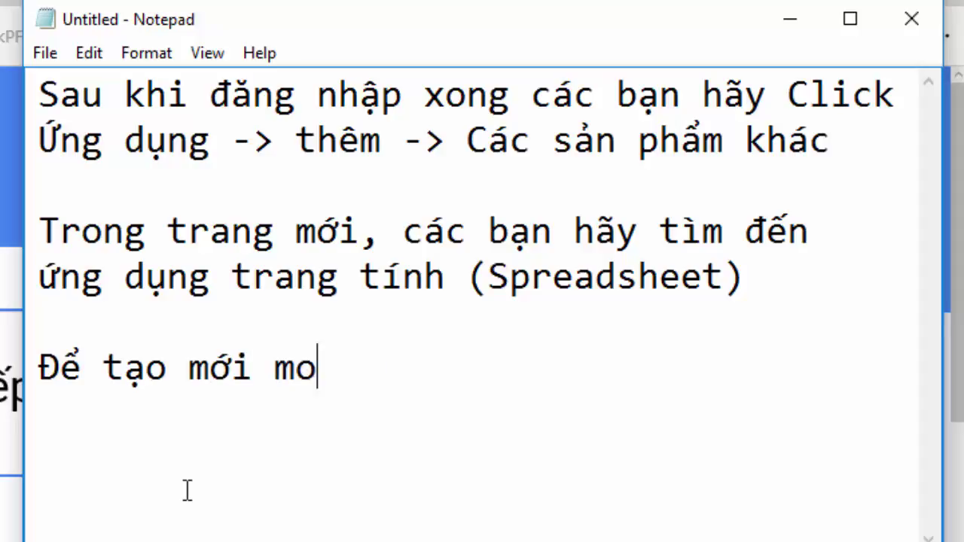
text(6t5 trang t)
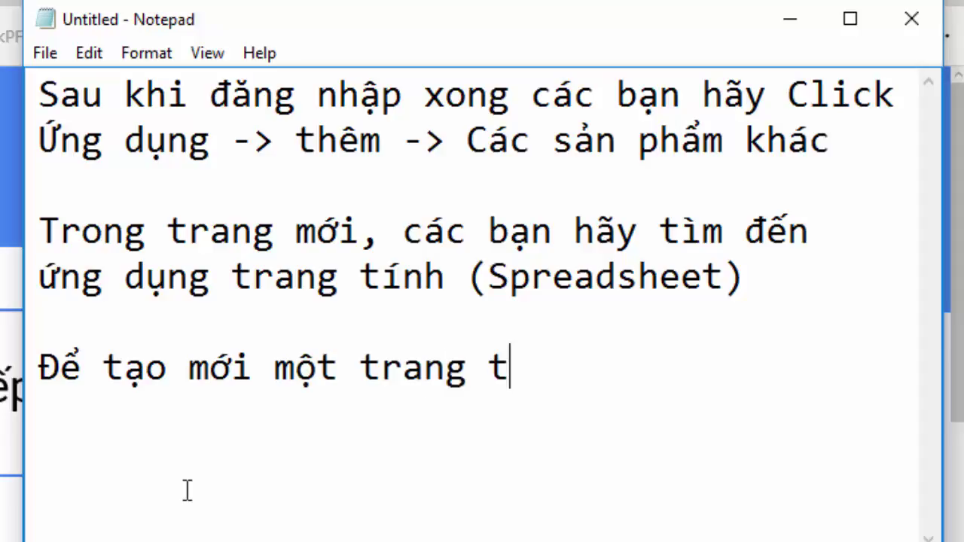
text(inh, cac)
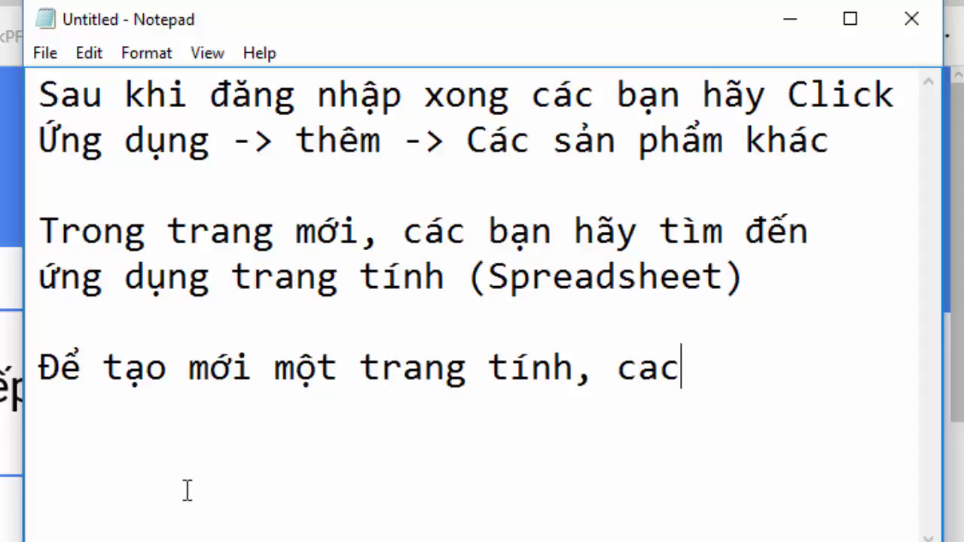
text(ban)
text( h)
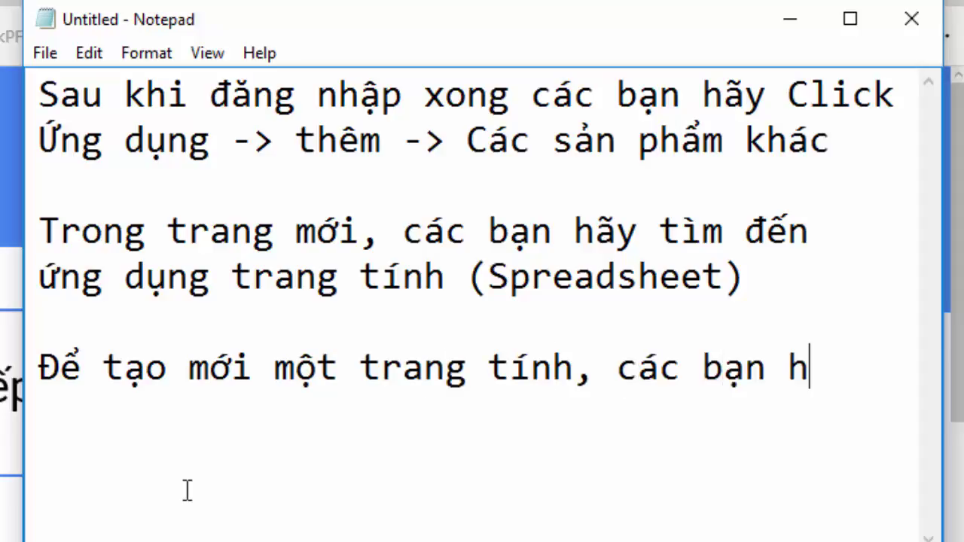
text(ãy vao)
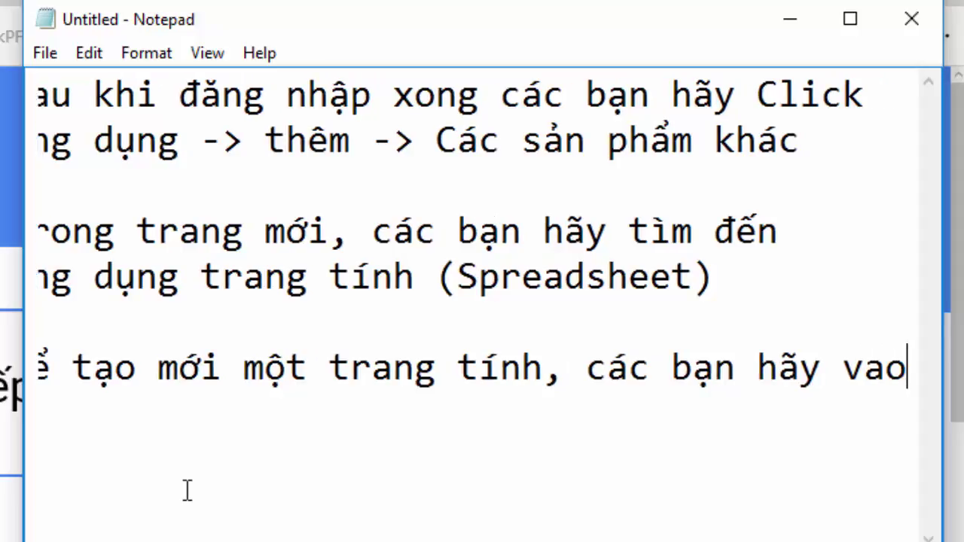
key(BackSpace)
key(BackSpace)
key(BackSpace)
key(BackSpace)
key(Return)
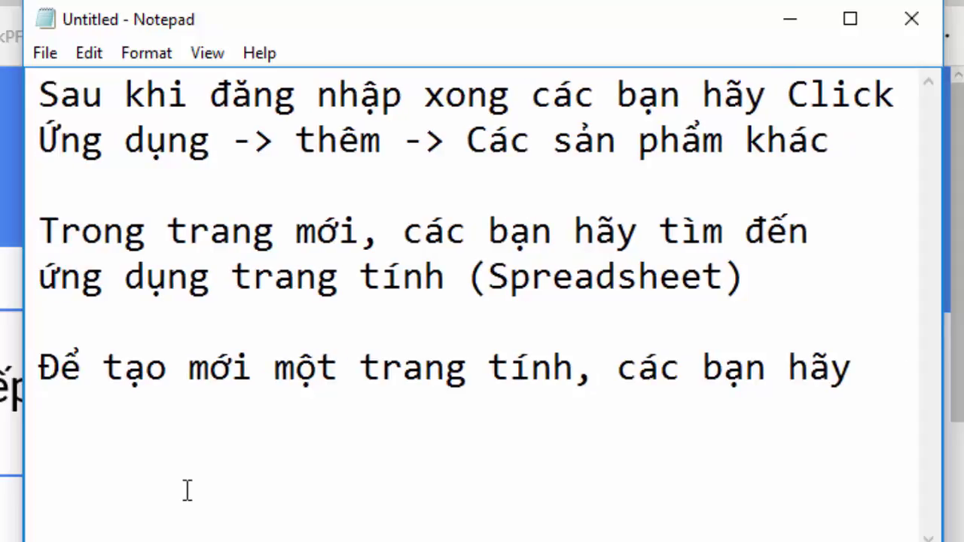
Continue with 'vào google drive để tạo mới (sẽ được hướng dẫn trong phần Google Drive)' and select all text
text(vaof )
text(goo)
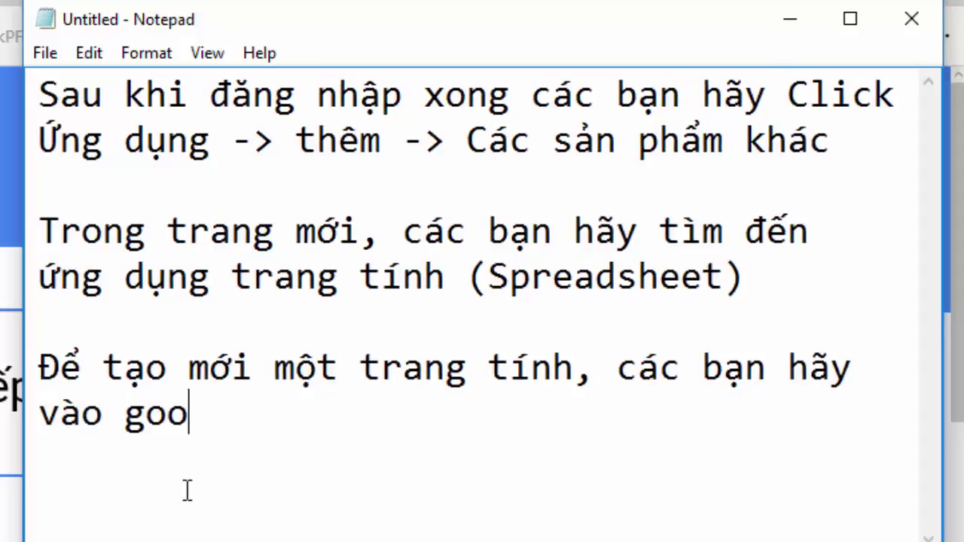
text(gle )
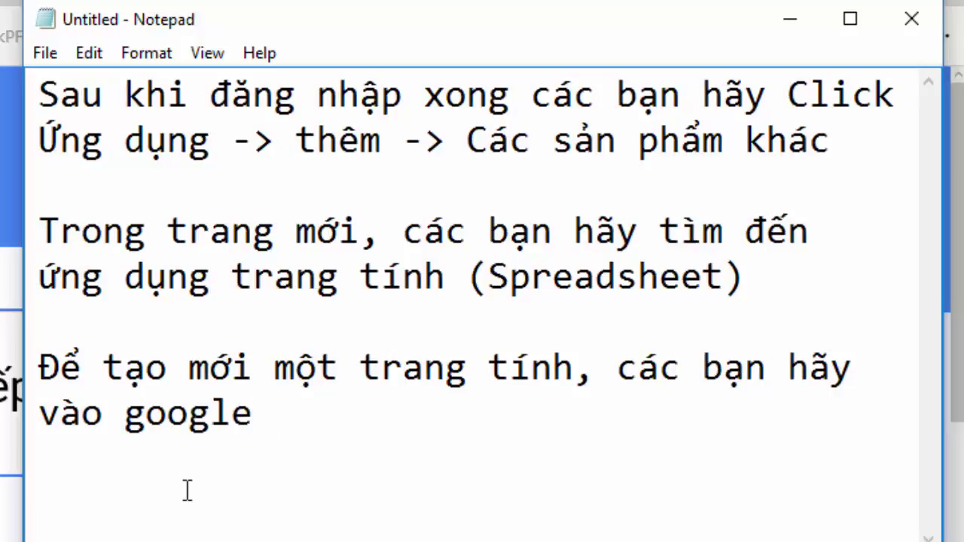
text(dri)
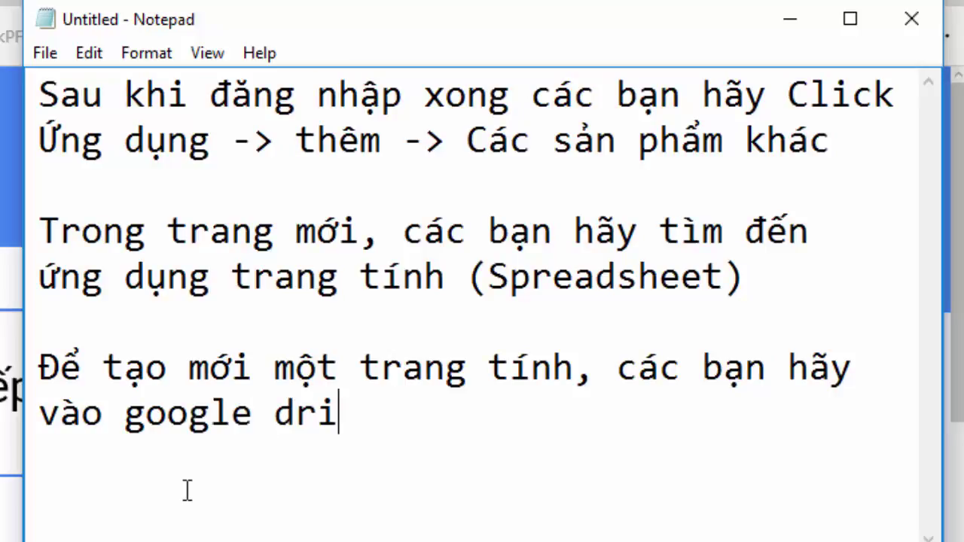
text(ve)
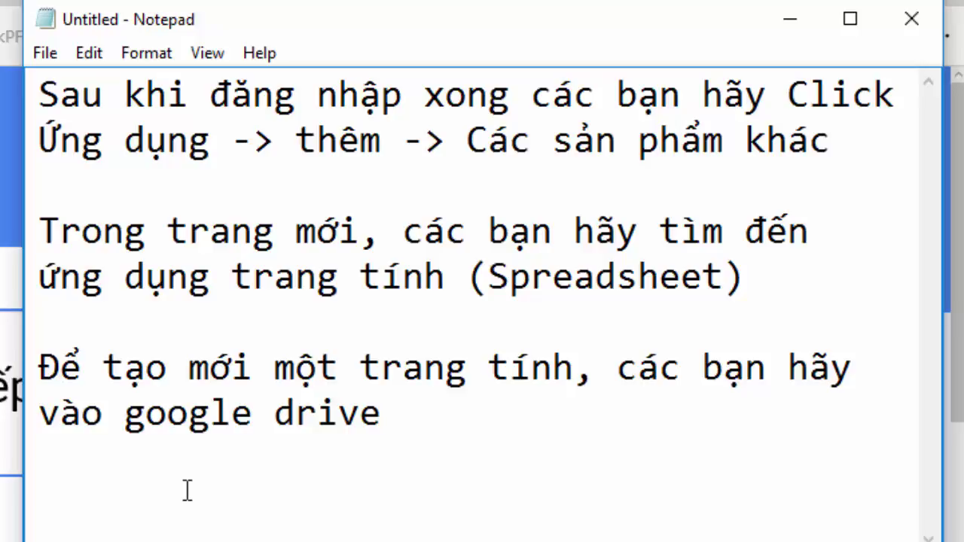
text( de)
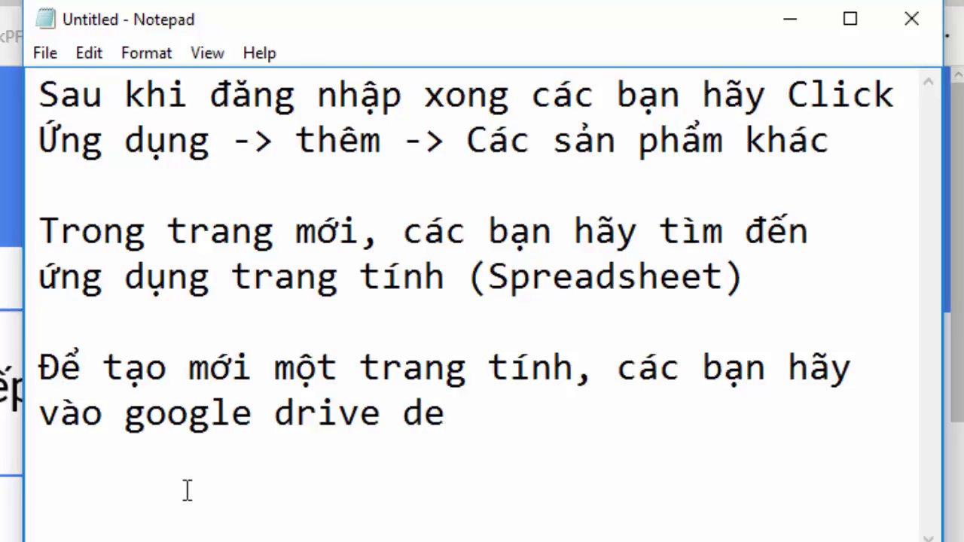
text(der)
text( ta)
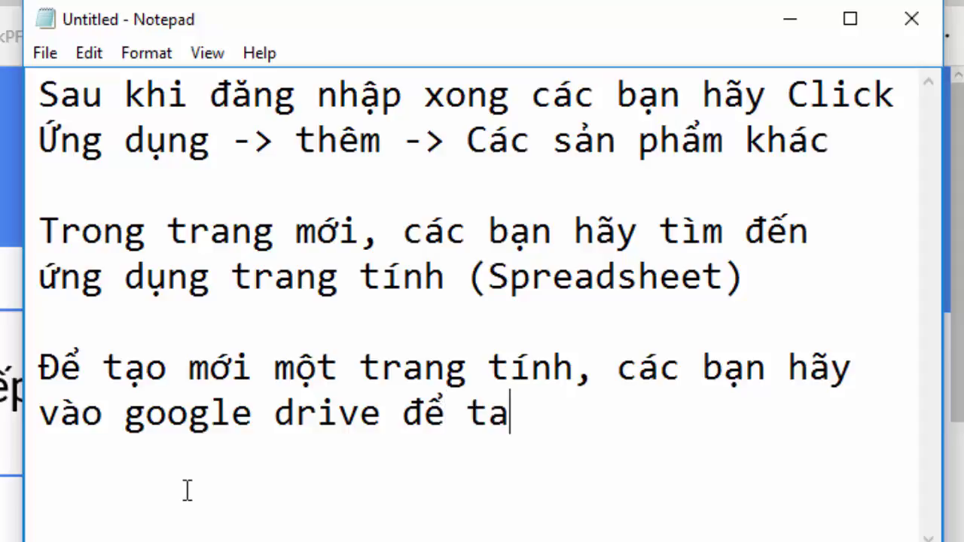
text(oj mowi)
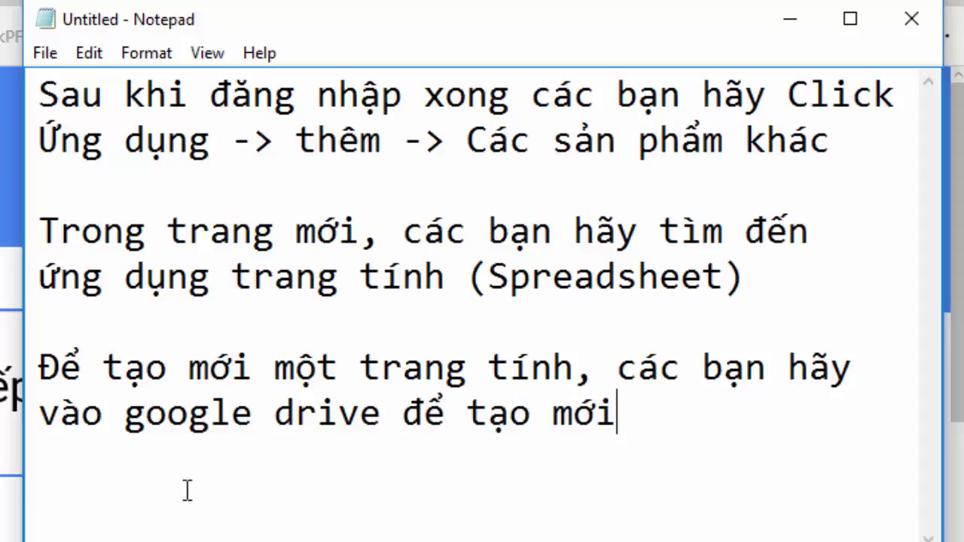
text(())
key(Left)
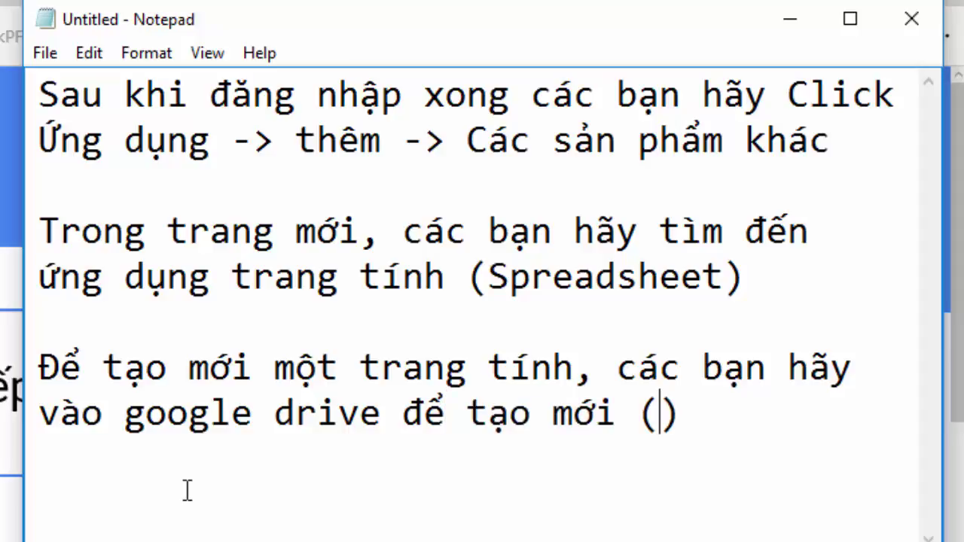
text(se)
text( du)
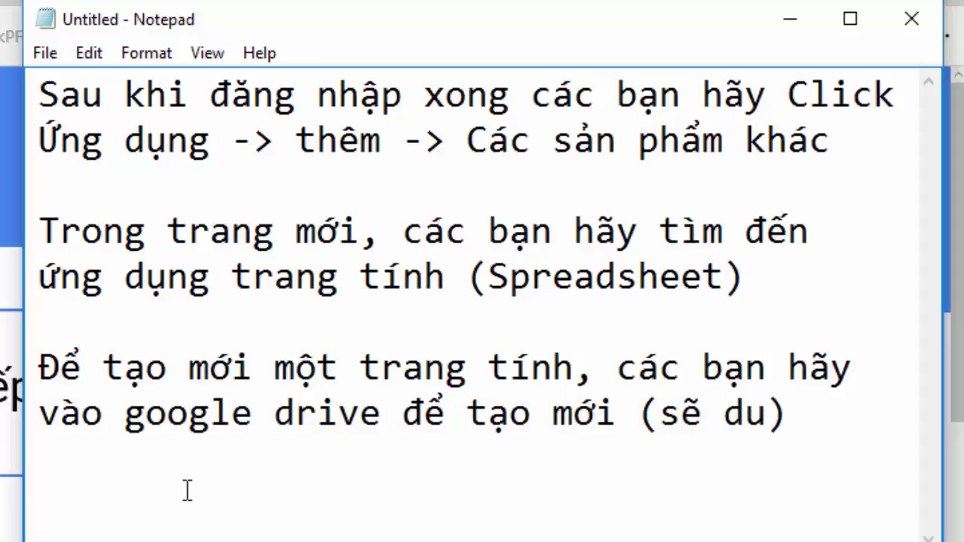
text(ược)
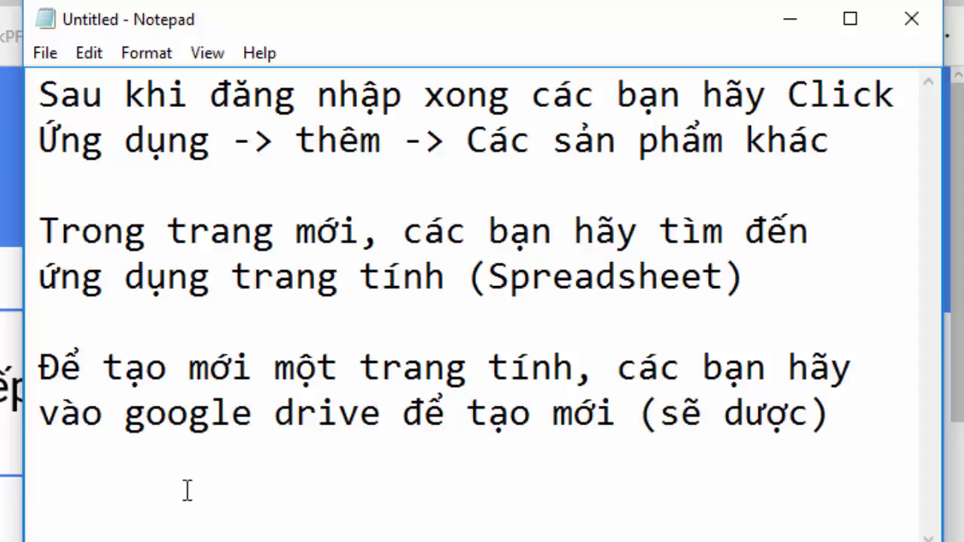
text(d)
key(Return)
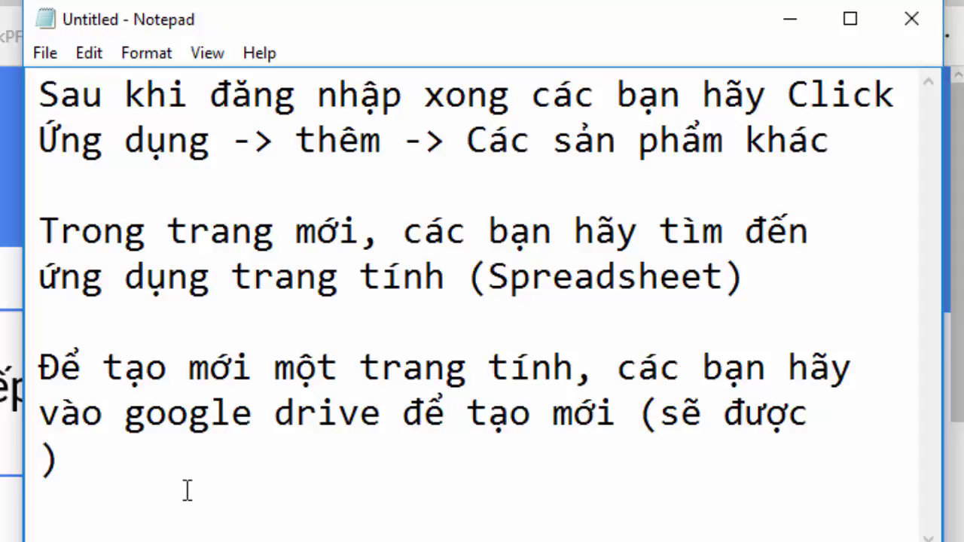
text(huonws)
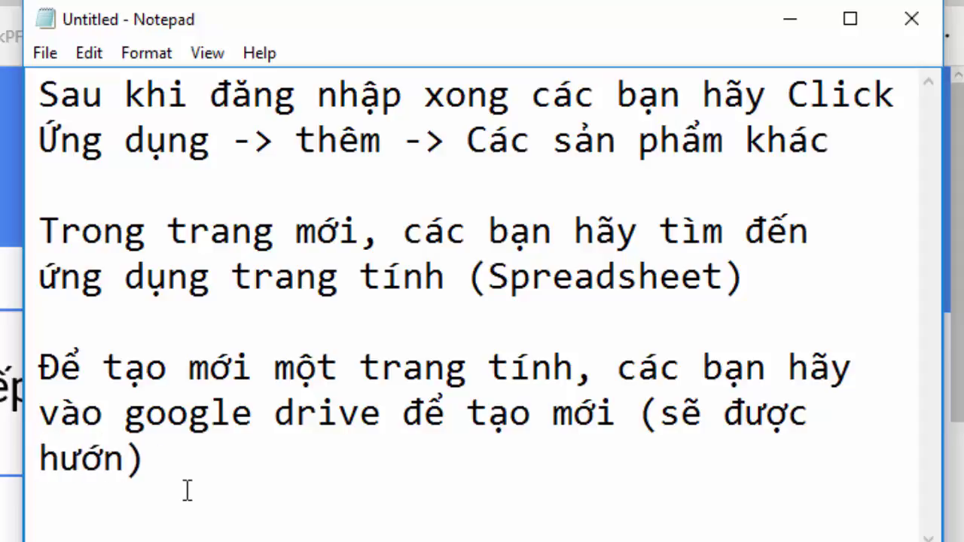
text(g danax t)
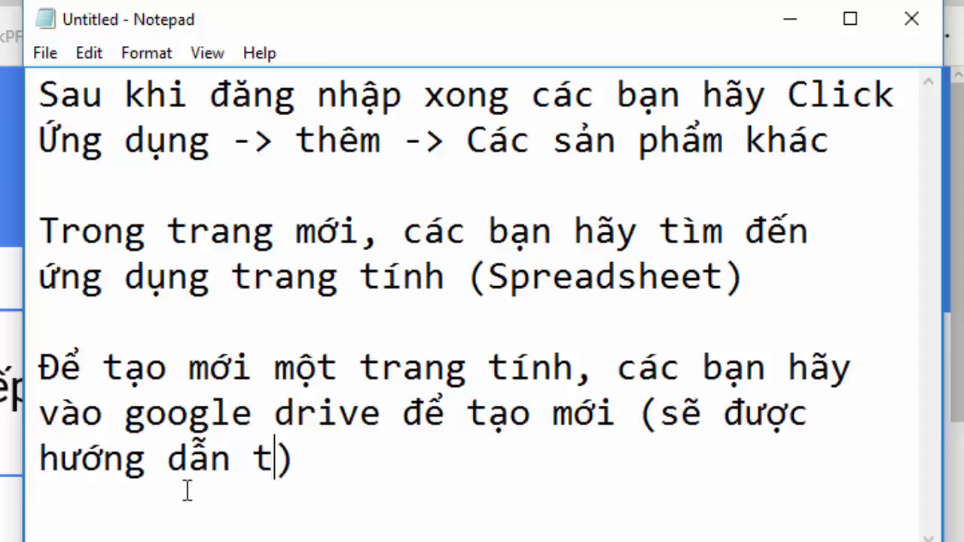
text(rong phan)
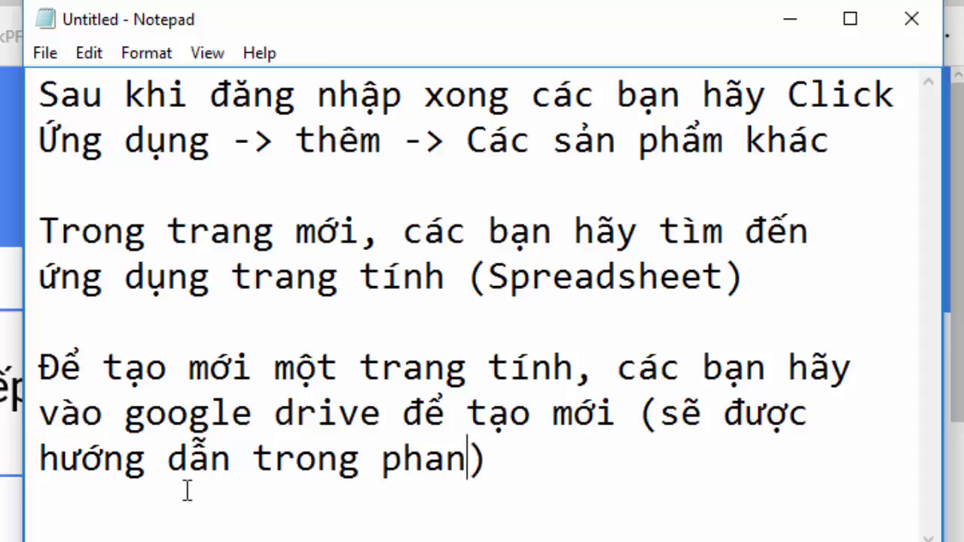
text(af )
text(Go)
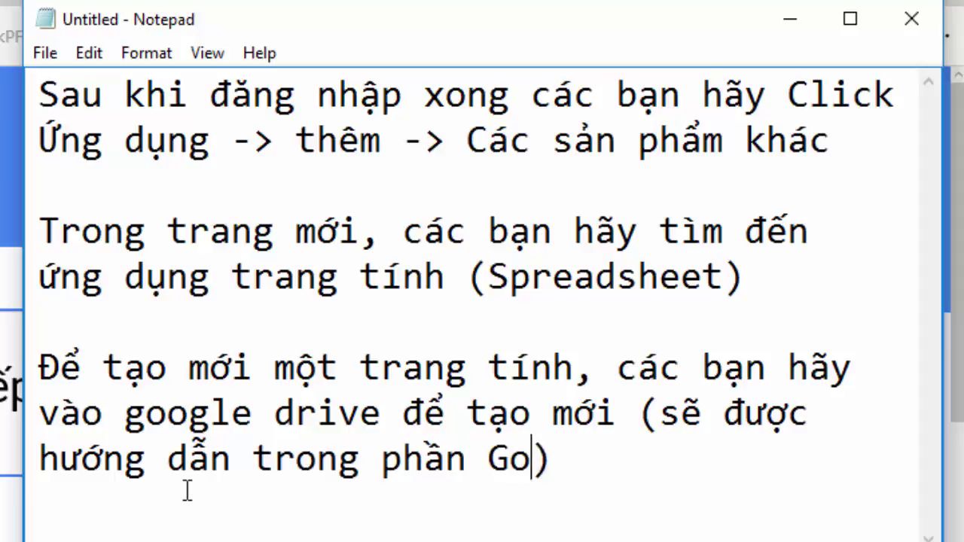
text(ogle D)
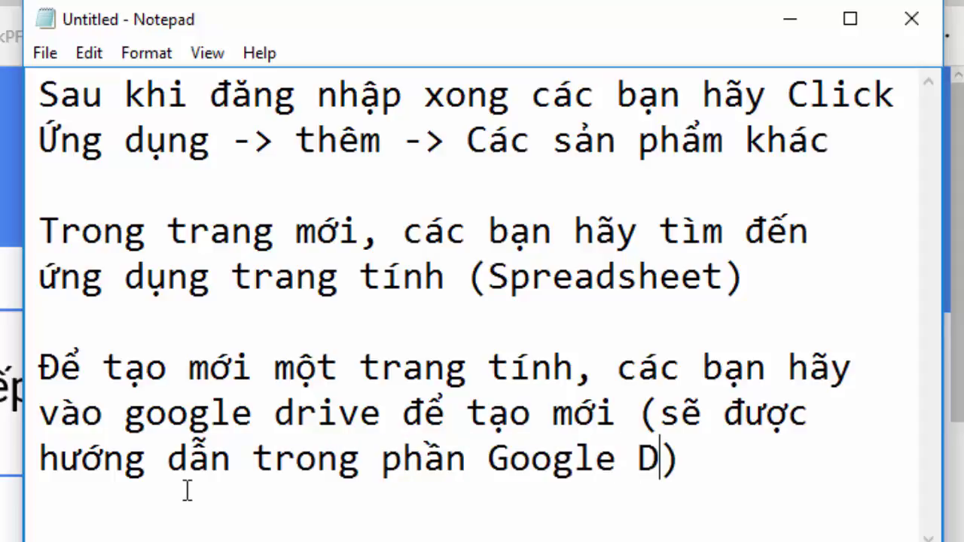
text(rive)
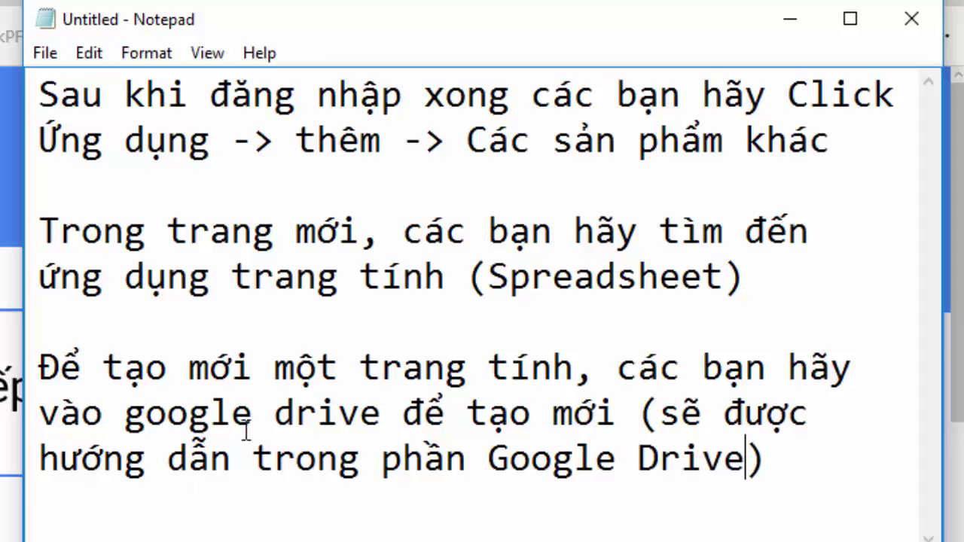
click(797, 453)
drag(786, 469, 39, 89)
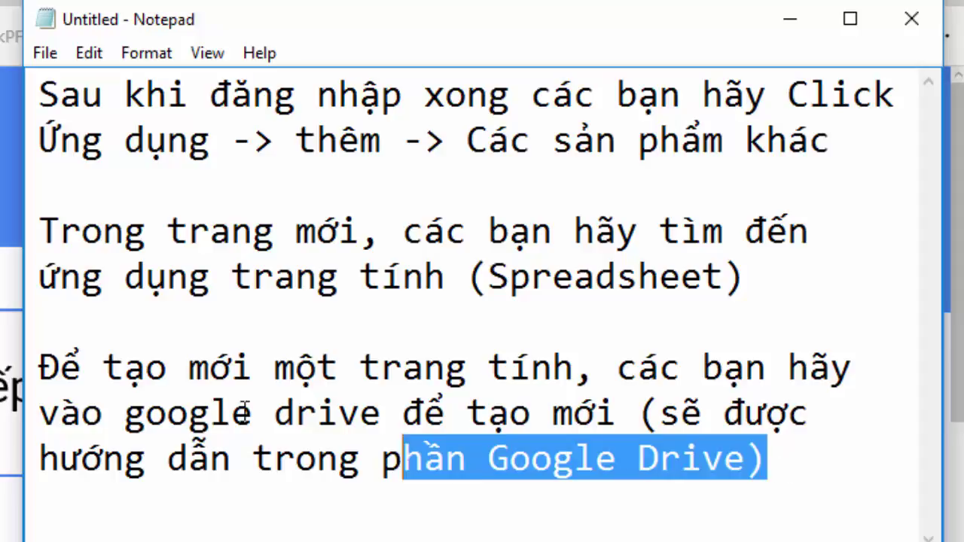
Replace the note with 'Các bạn cũng có thể upload file .xls (Excel) lên để chỉnh sửa'
key(Delete)
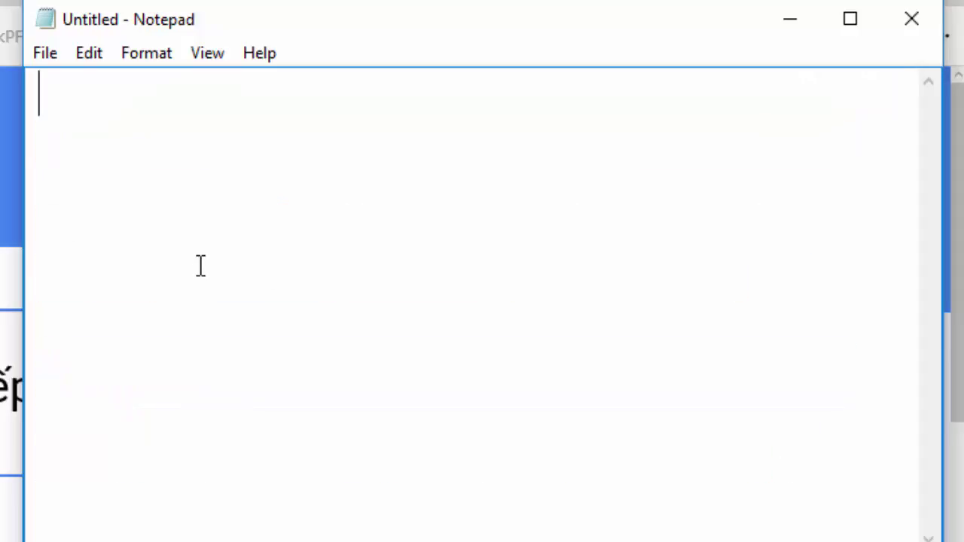
text(Cacs )
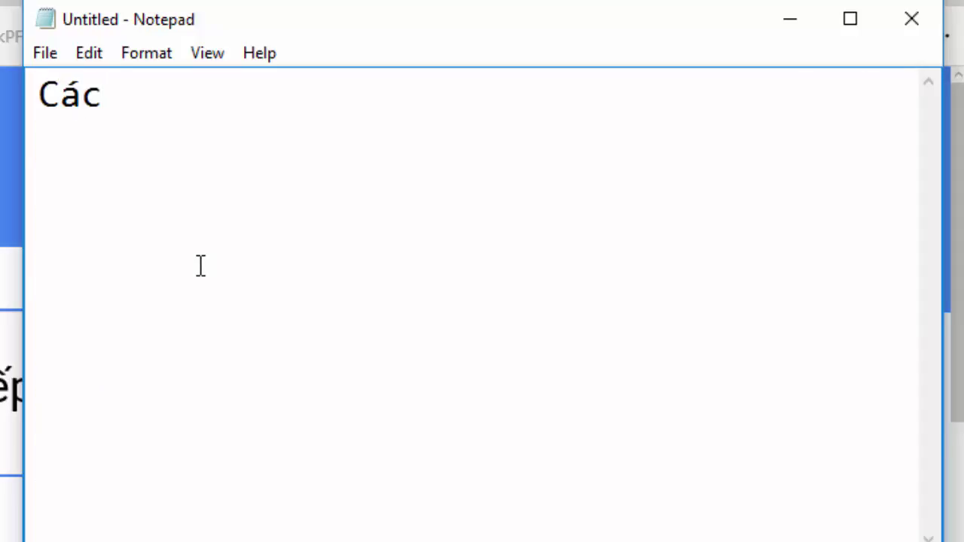
text(bạn cung)
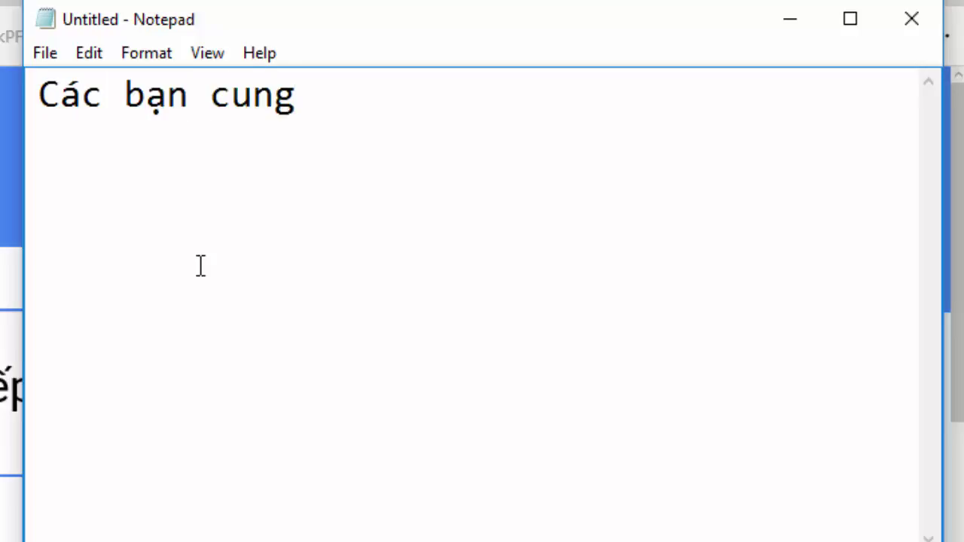
text(x cos the)
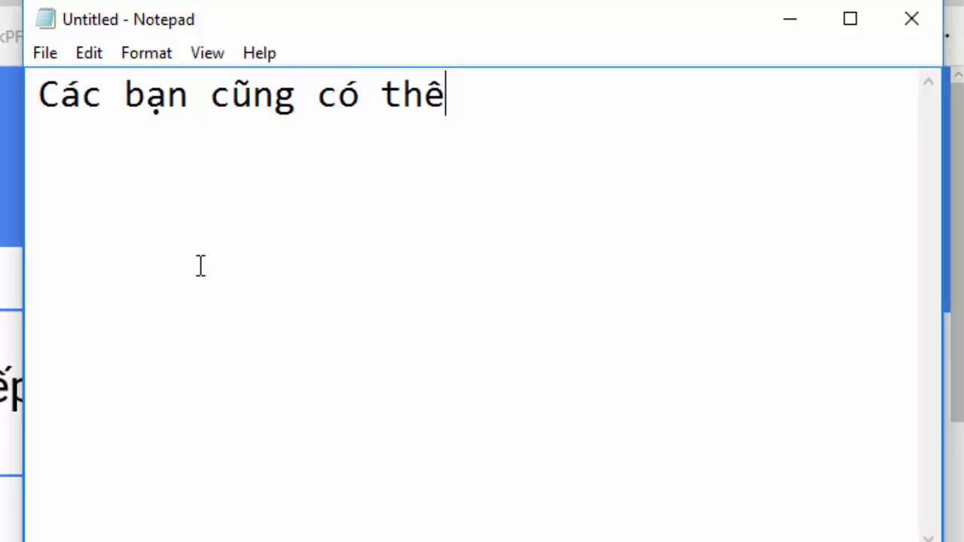
text(upl)
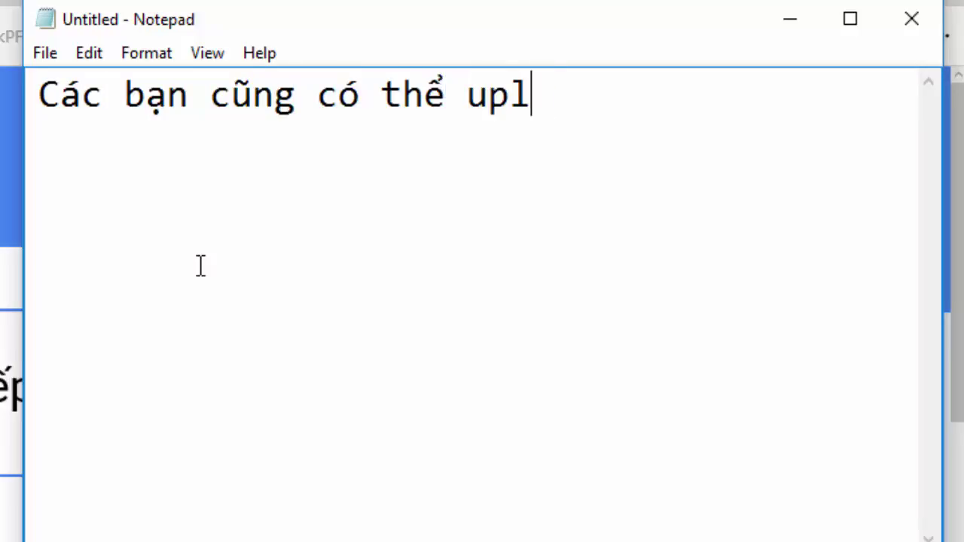
text(oad fi)
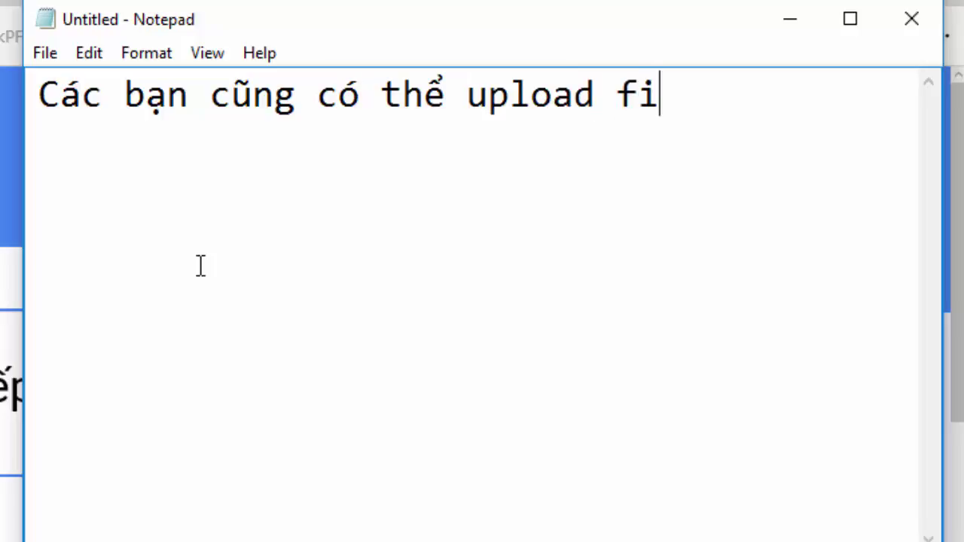
text(le)
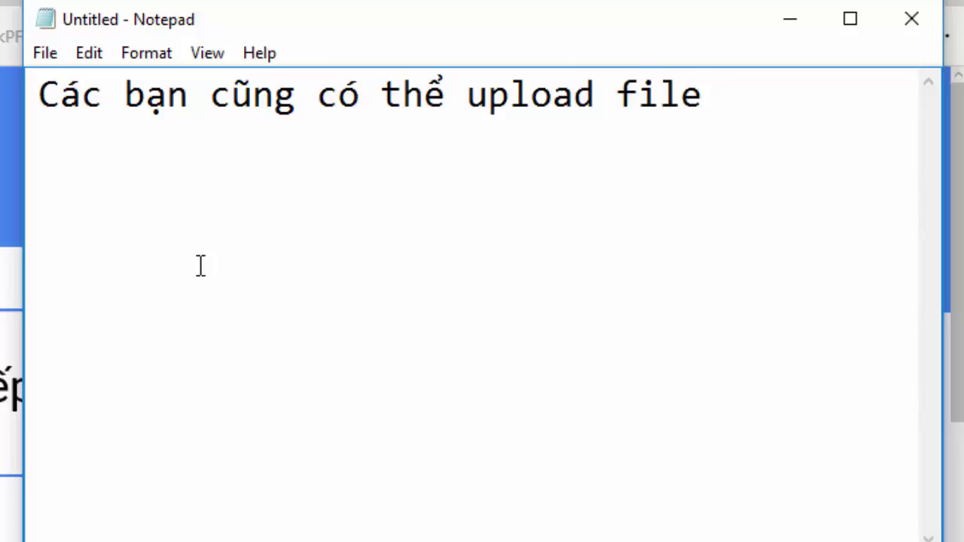
text( s)
key(BackSpace)
text(xls )
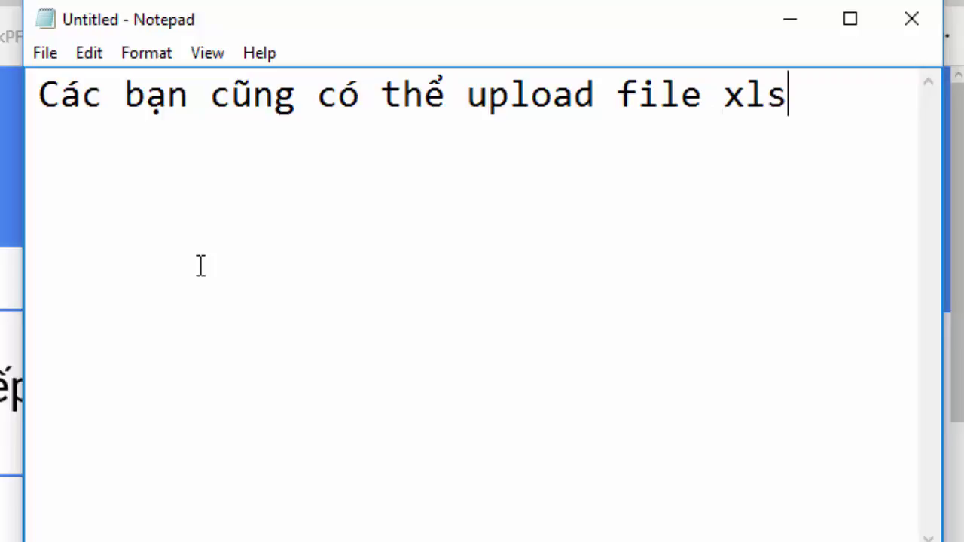
text(())
key(Left)
key(Left)
key(Left)
key(Left)
key(Left)
key(Left)
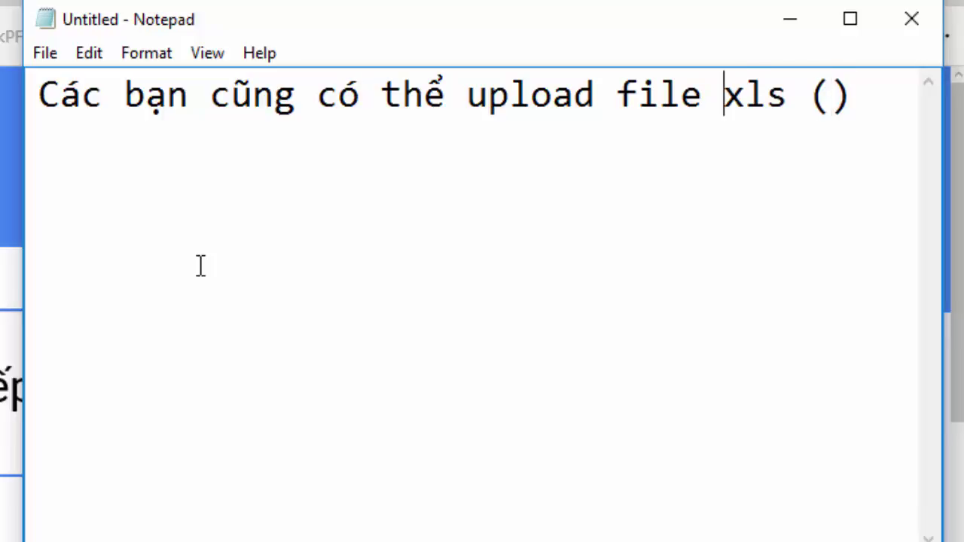
text(.)
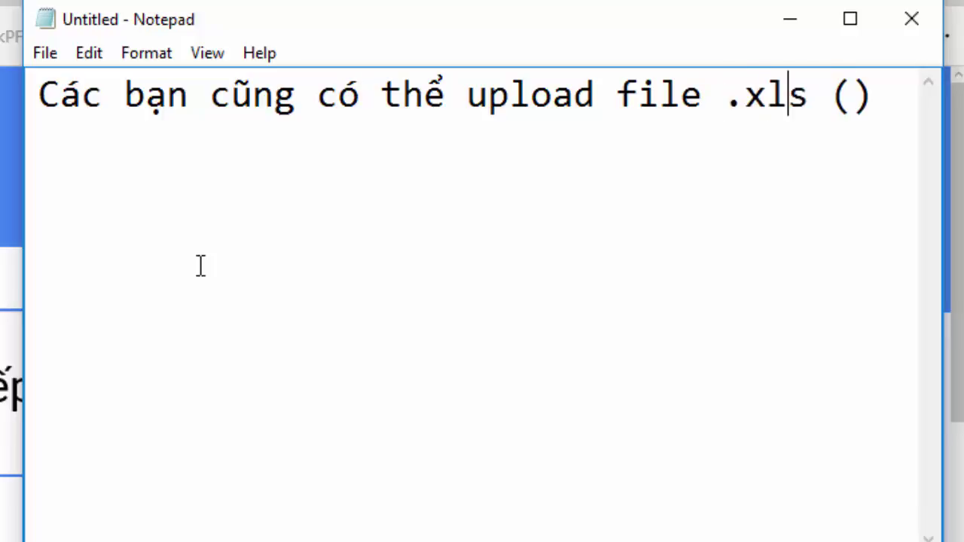
key(Right)
key(Right)
key(Right)
key(Left)
key(Return)
key(Up)
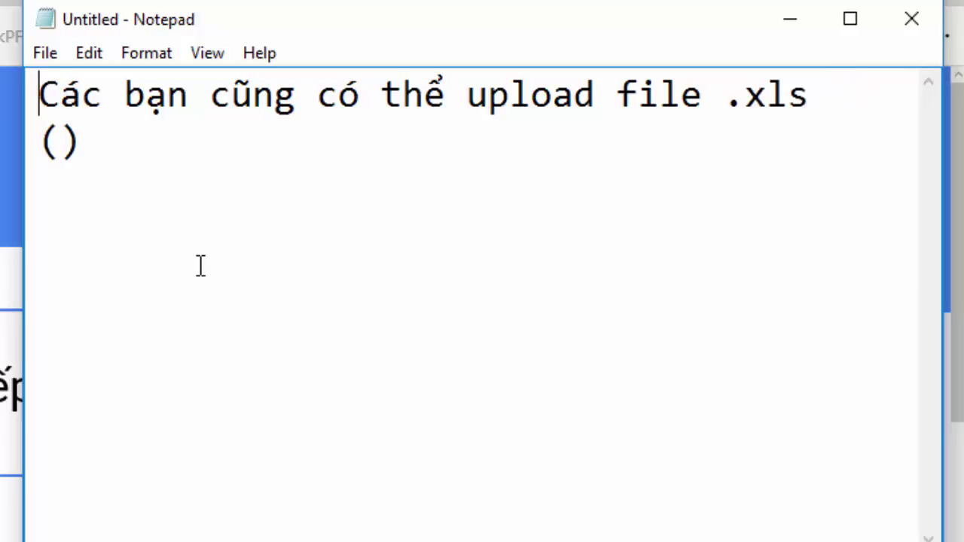
text(Ex)
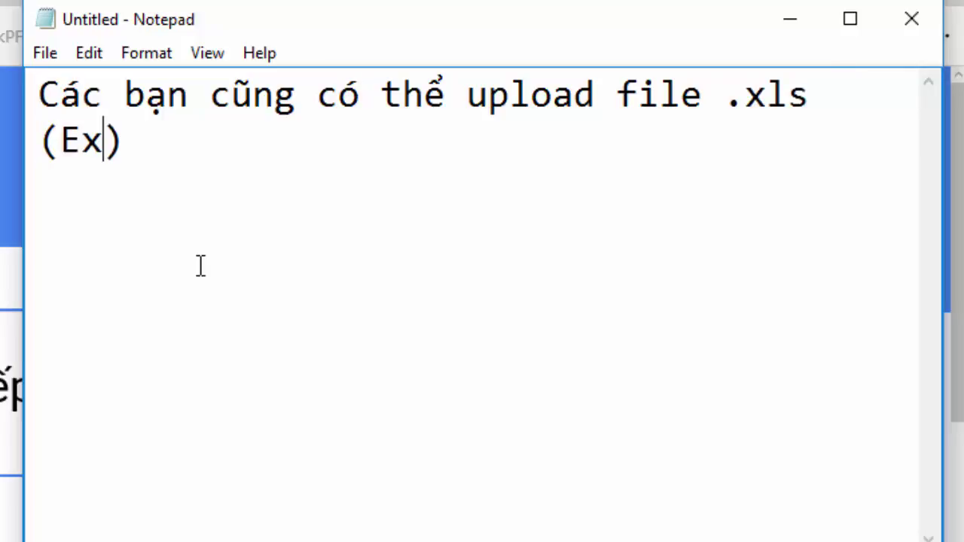
text(cel)
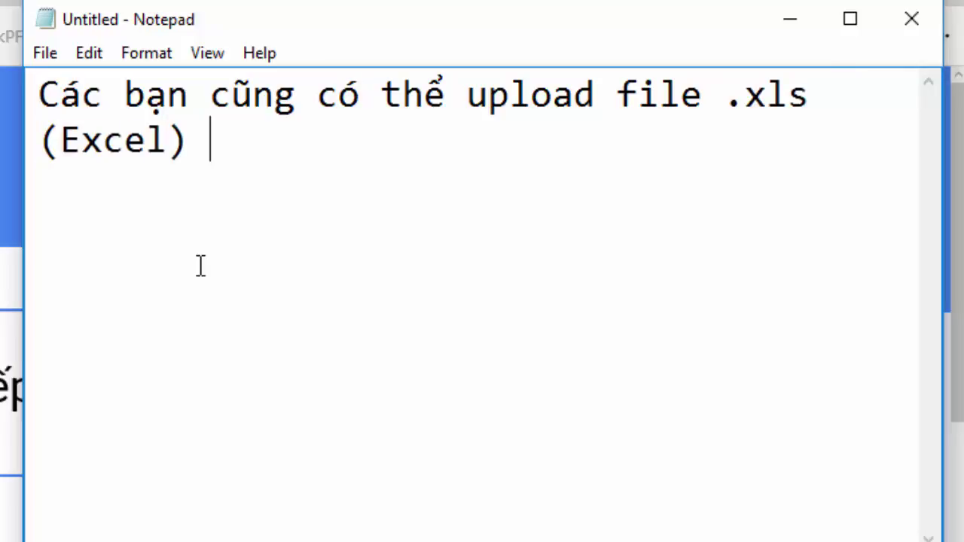
text( lene )
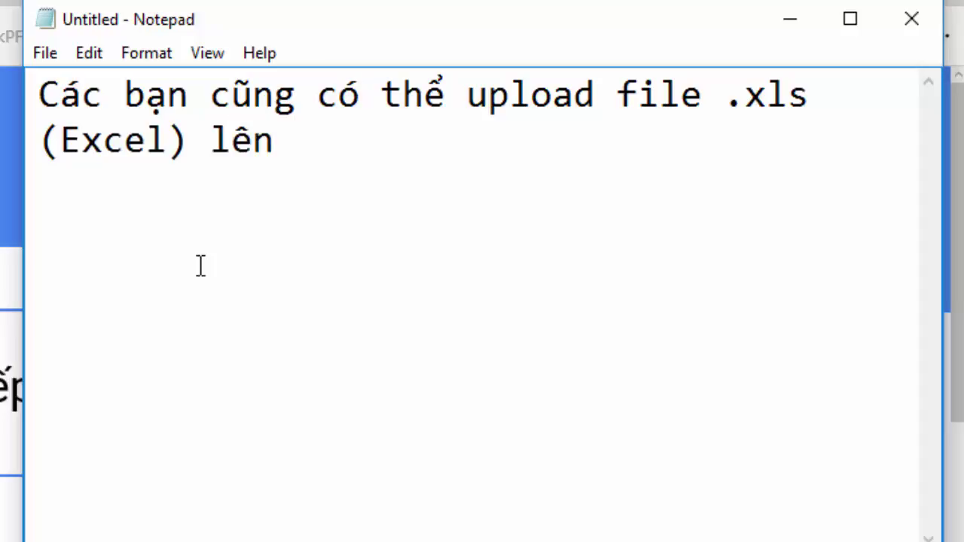
text(de)
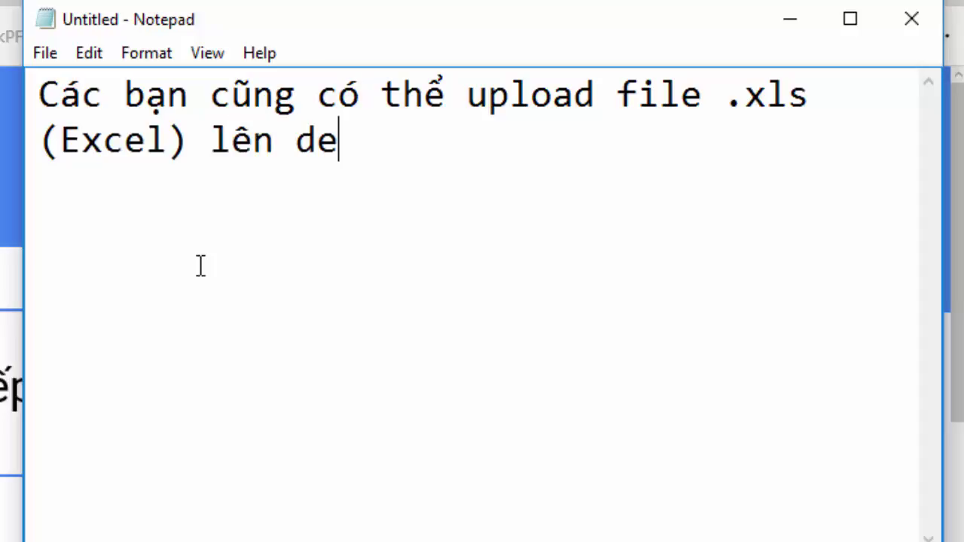
text(d)
text( chirnh )
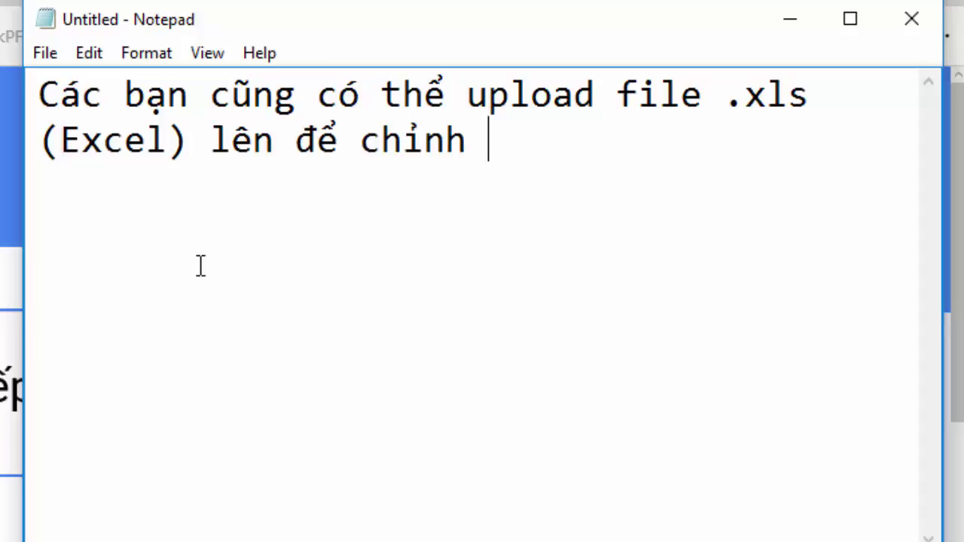
text(suaw)
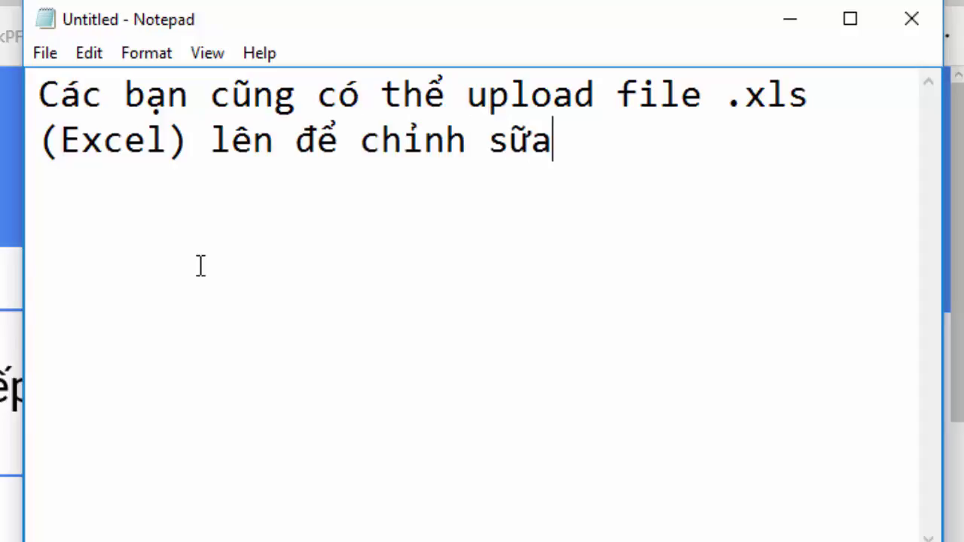
text(r)
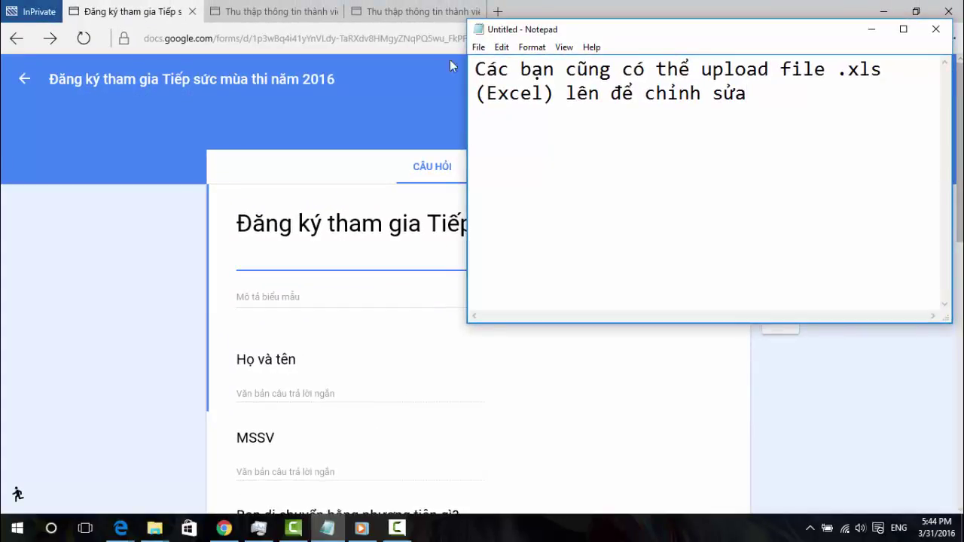
Go back twice from the response spreadsheet to Sheets home and open the file picker
click(422, 11)
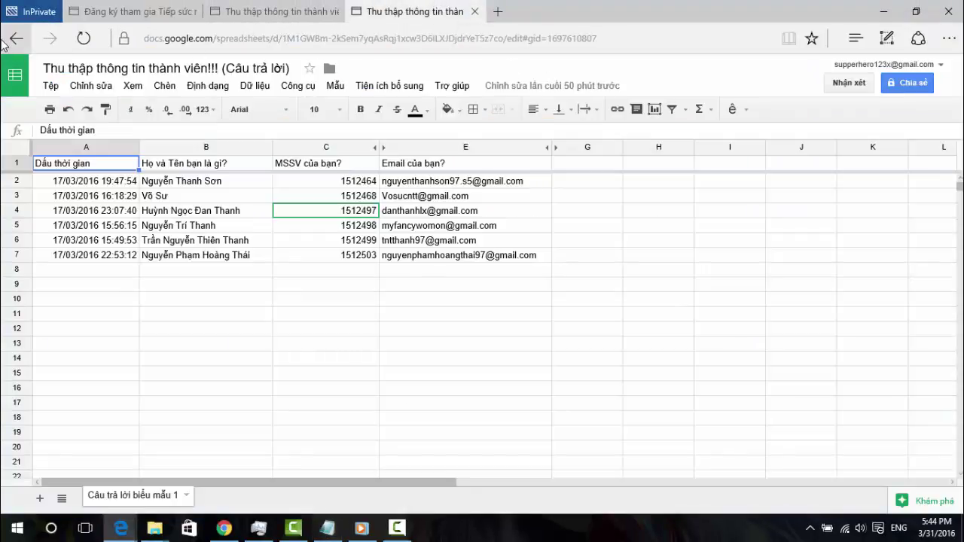
click(27, 45)
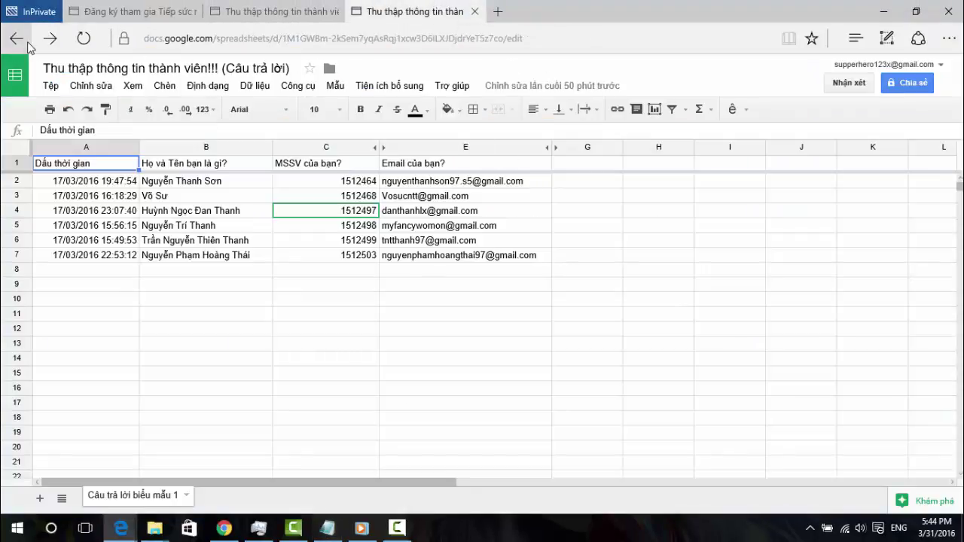
click(27, 46)
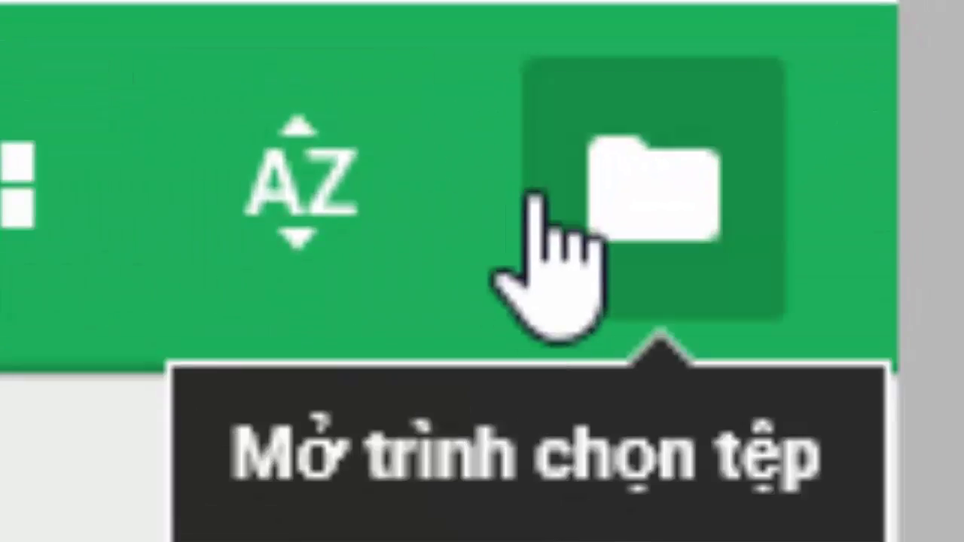
click(682, 160)
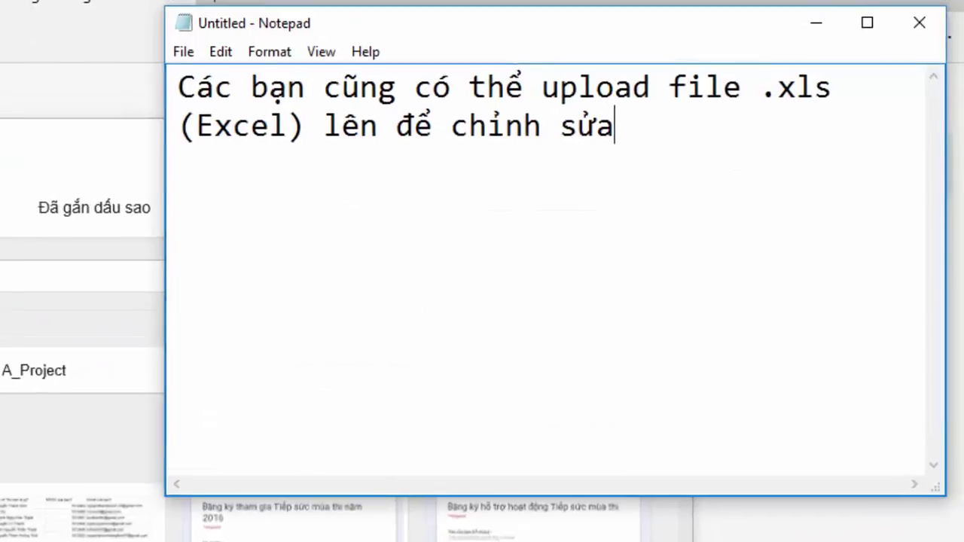
Extend the sentence with 'bằng cách click' and add the line 'Mở tệp và chọn tải lên'
text(ban)
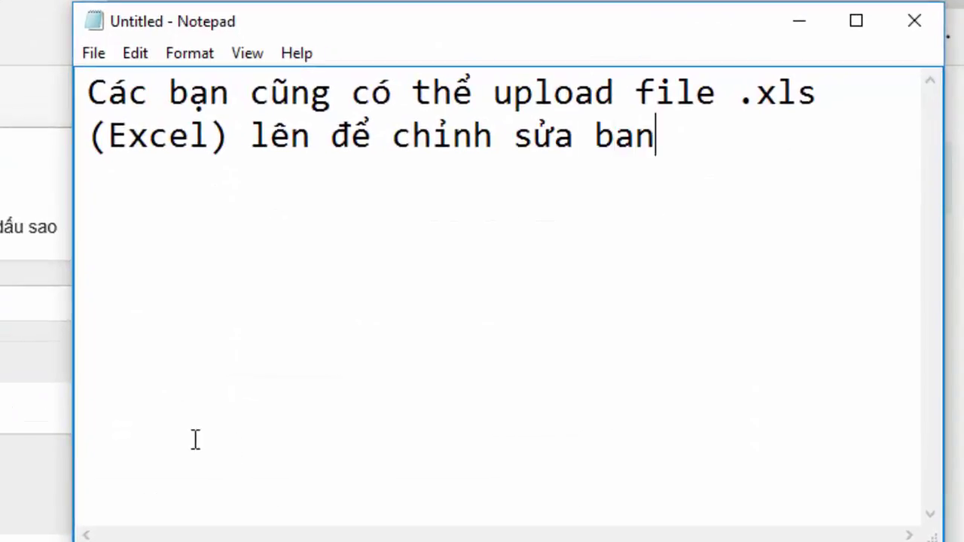
text(g92)
key(BackSpace)
key(BackSpace)
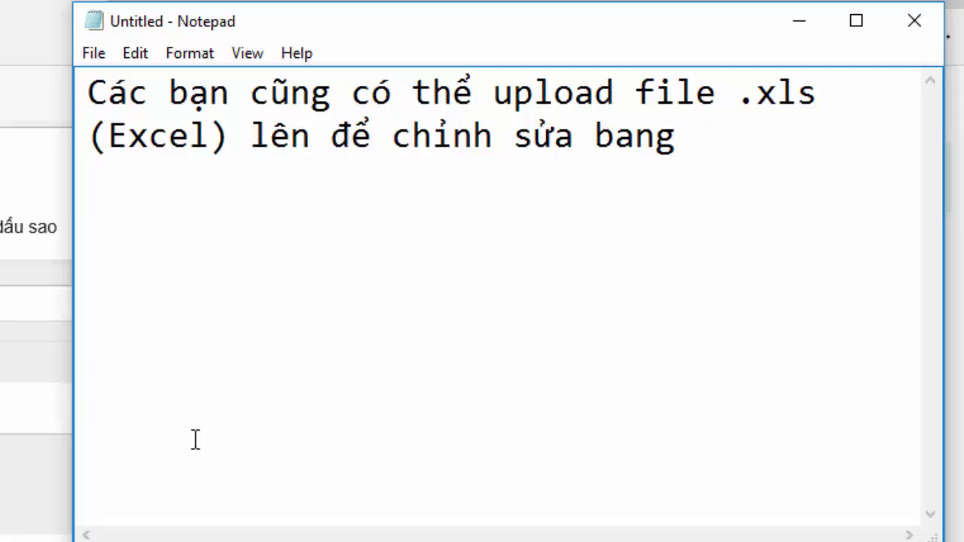
text(wf cachs l)
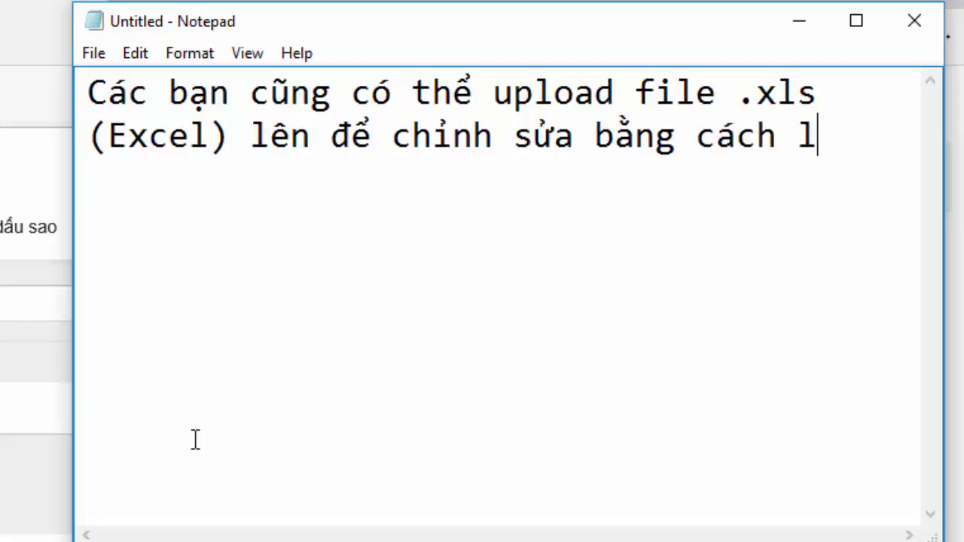
text(ick)
key(BackSpace)
key(BackSpace)
key(BackSpace)
key(BackSpace)
text(click)
key(Return)
text(M)
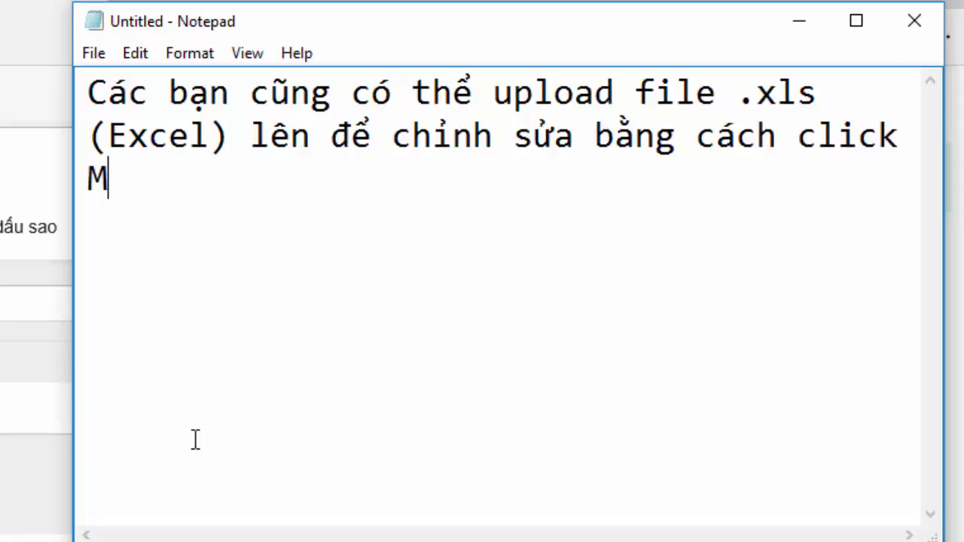
text(ow)
text( tepej v)
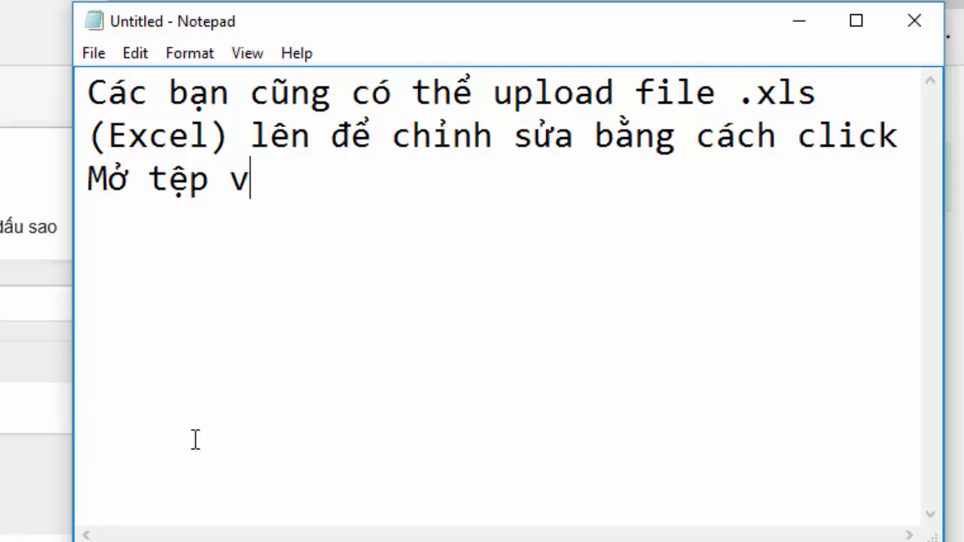
text(af chon)
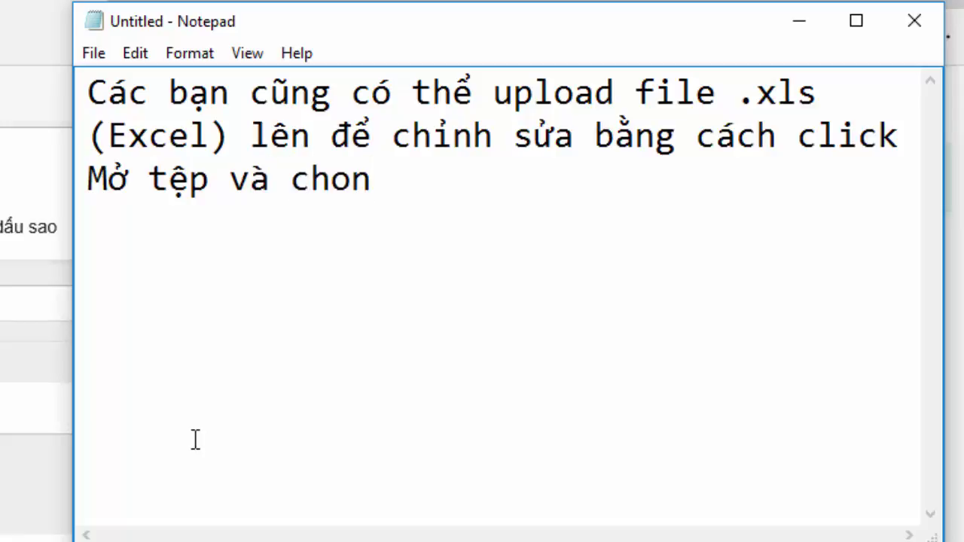
text(tair )
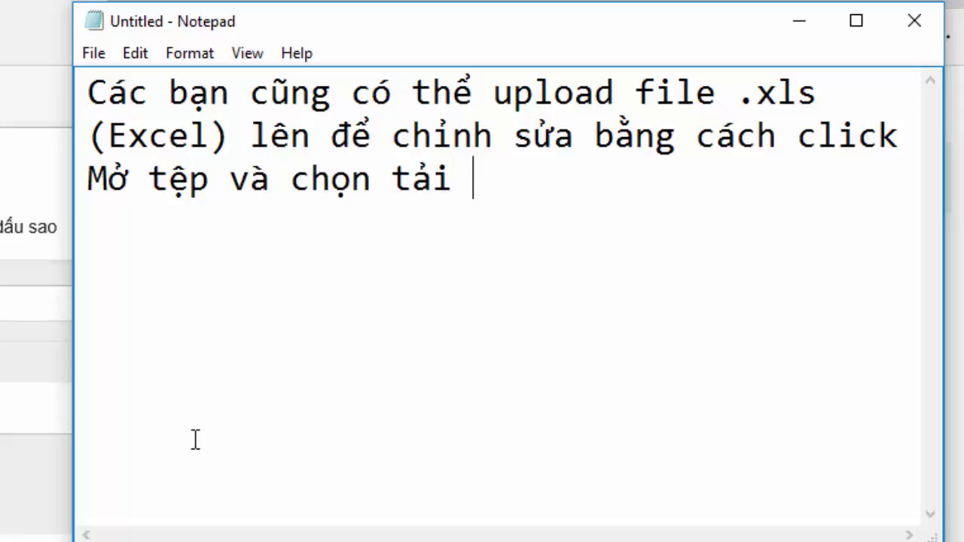
text(leen)
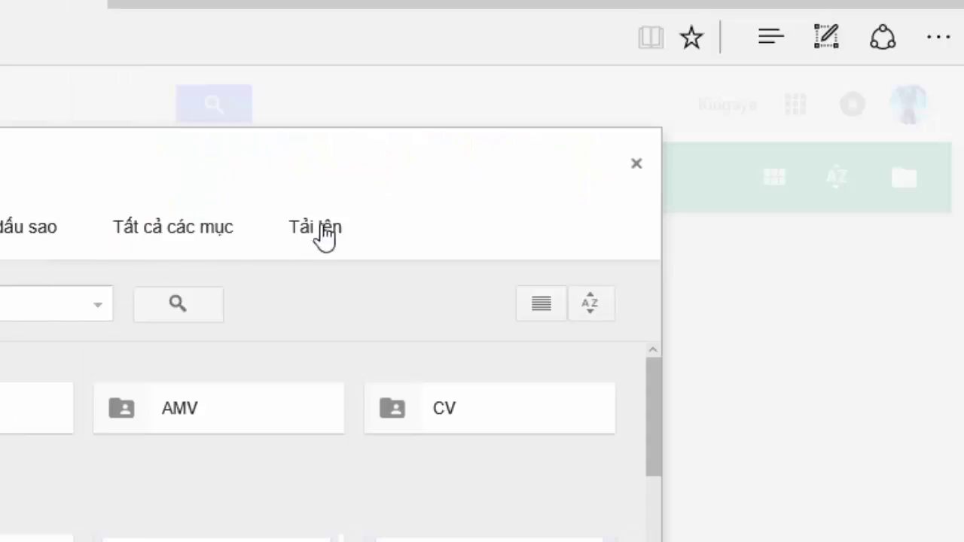
Preview the Tải lên (upload) option in the Mở tệp dialog, then close the dialog
click(323, 230)
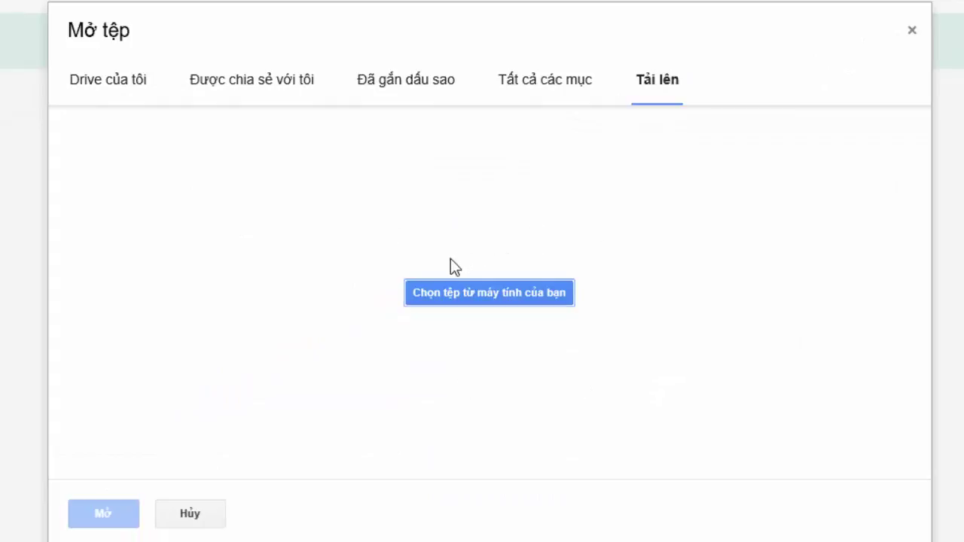
click(911, 31)
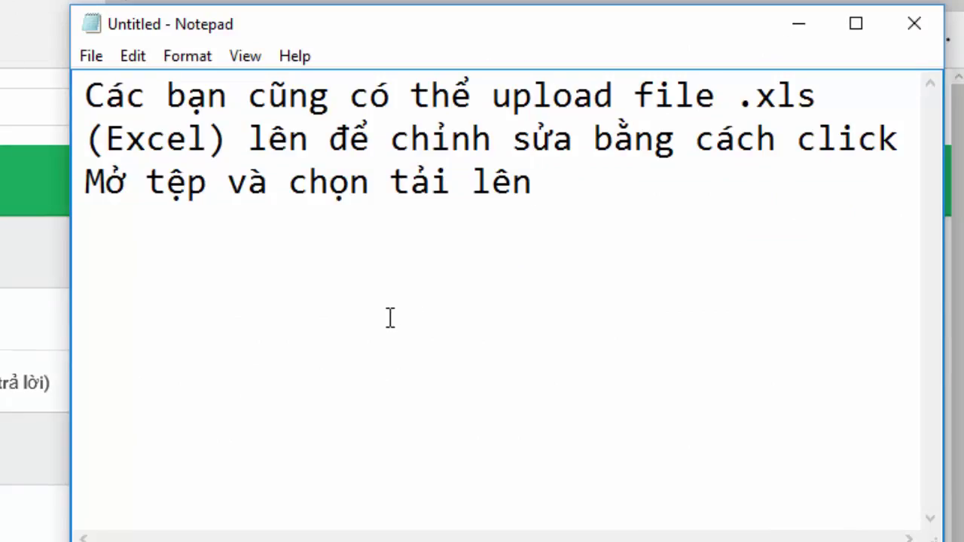
End the previous note sentence with a period, then clear the whole note
text(.)
key(ctrl+a)
key(Delete)
Type the intro 'Bây giờ mình sẽ hướng dẫn các bạn liên kết Form với Spreadsheet để dễ dàng thống kê danh sách đăng ký.'
text(B)
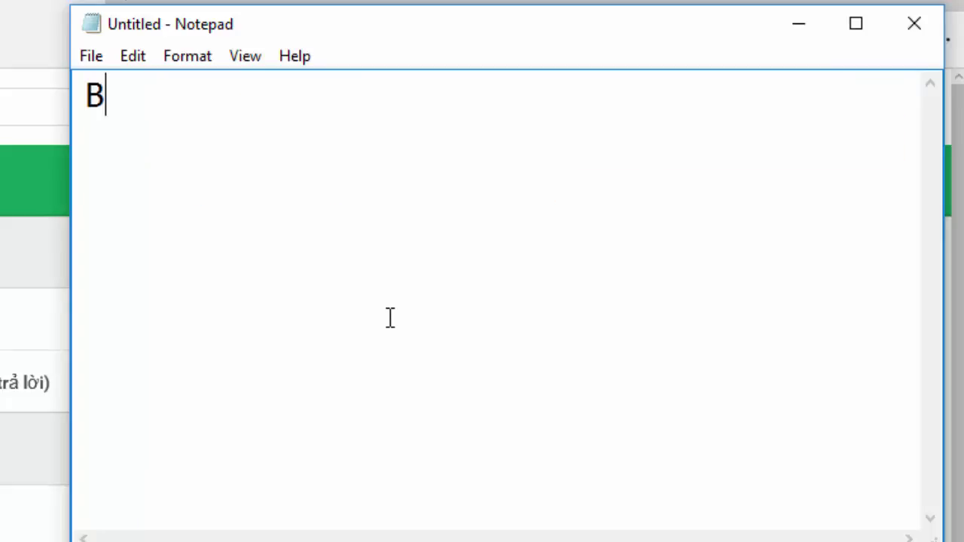
text(ay)
text(a gioi)
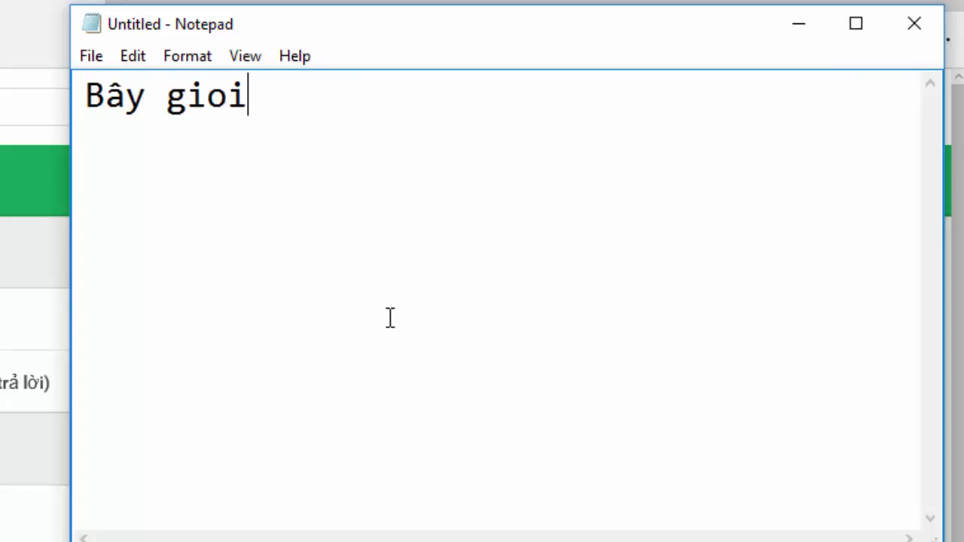
key(BackSpace)
key(BackSpace)
text(o)
text(wf )
text(mình )
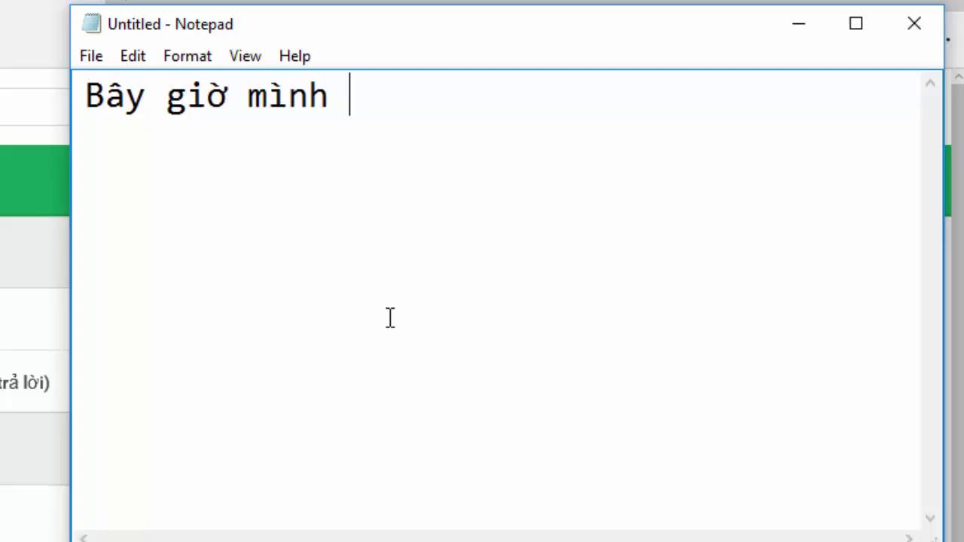
text(sẽ huong)
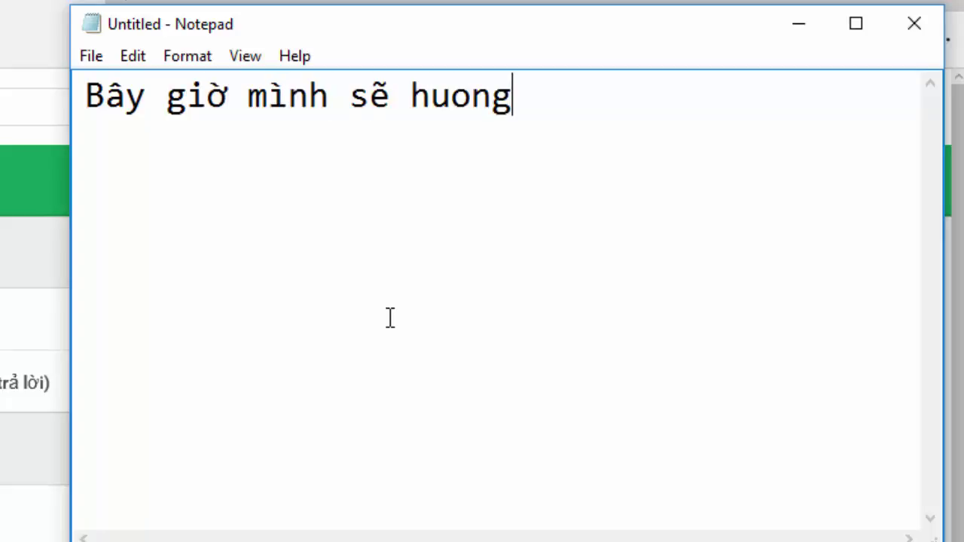
text(ws dan)
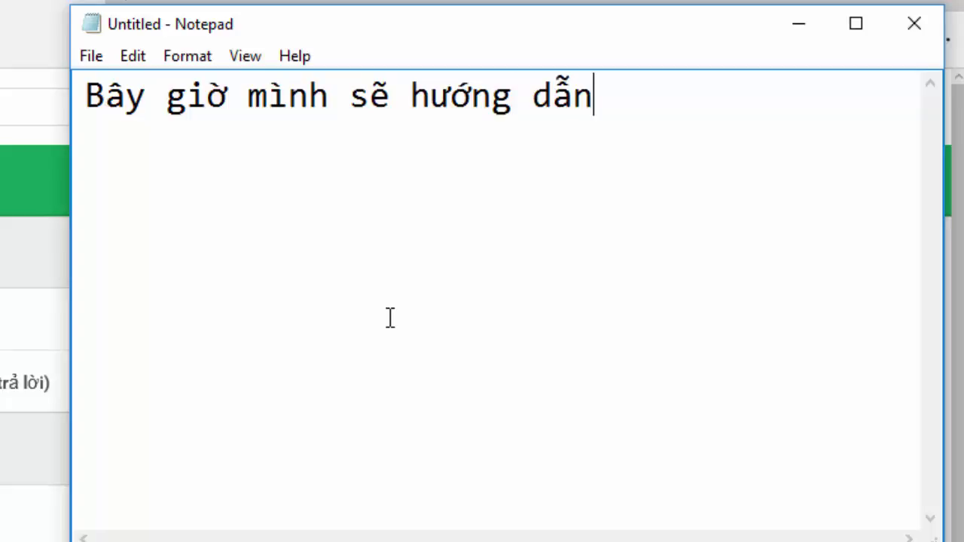
text( cacs ban)
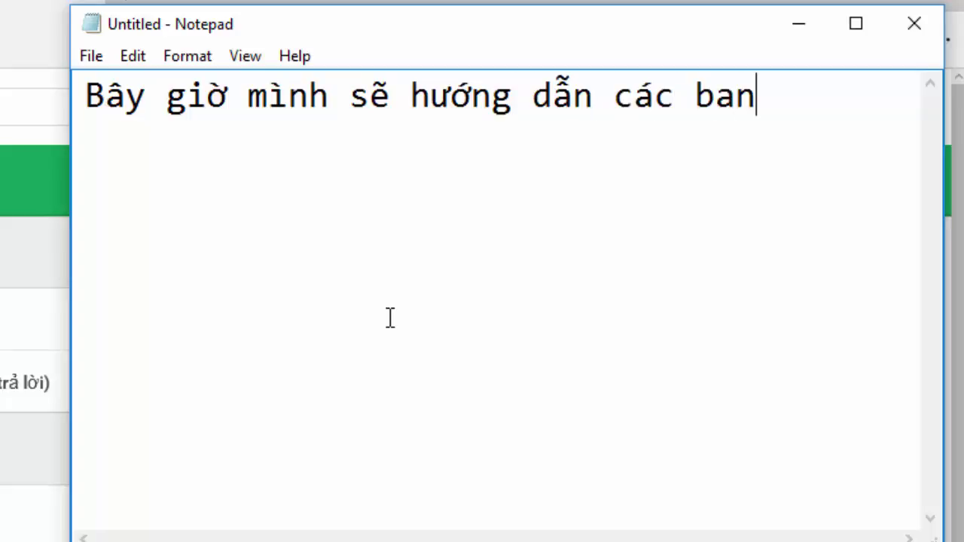
text(j lien)
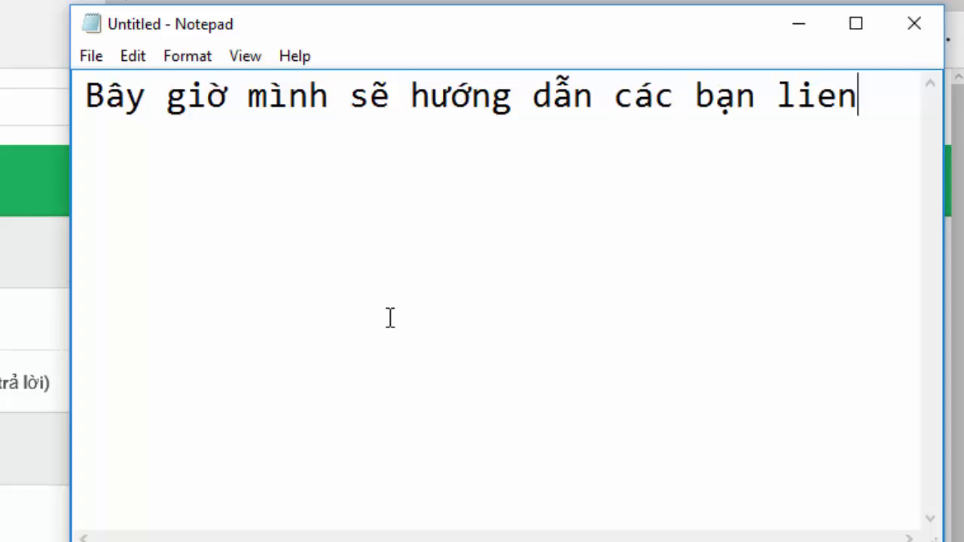
text(keest )
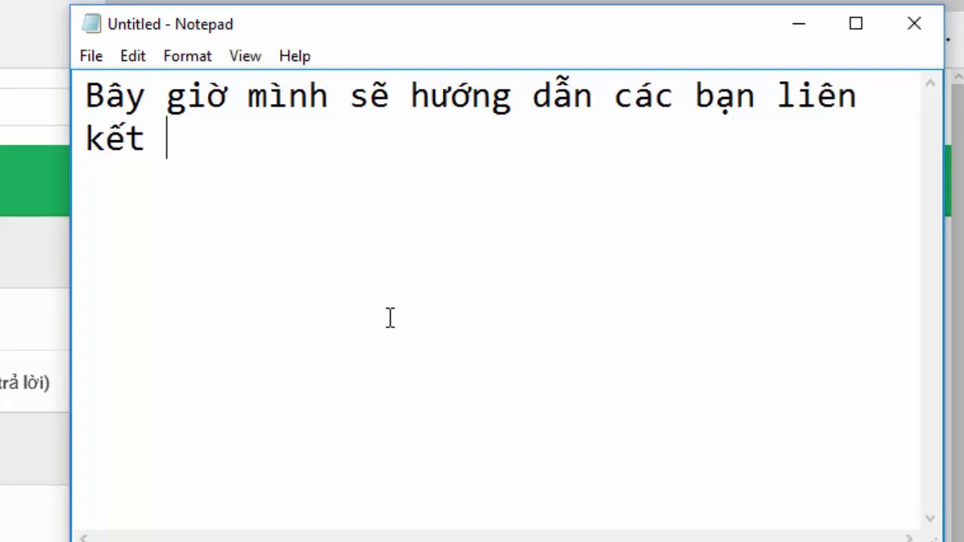
text(Form)
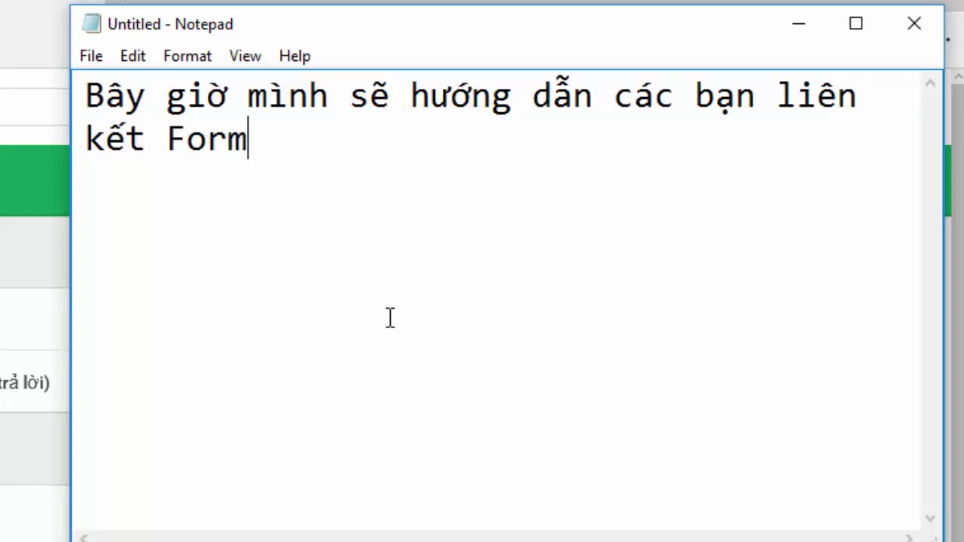
text( voi)
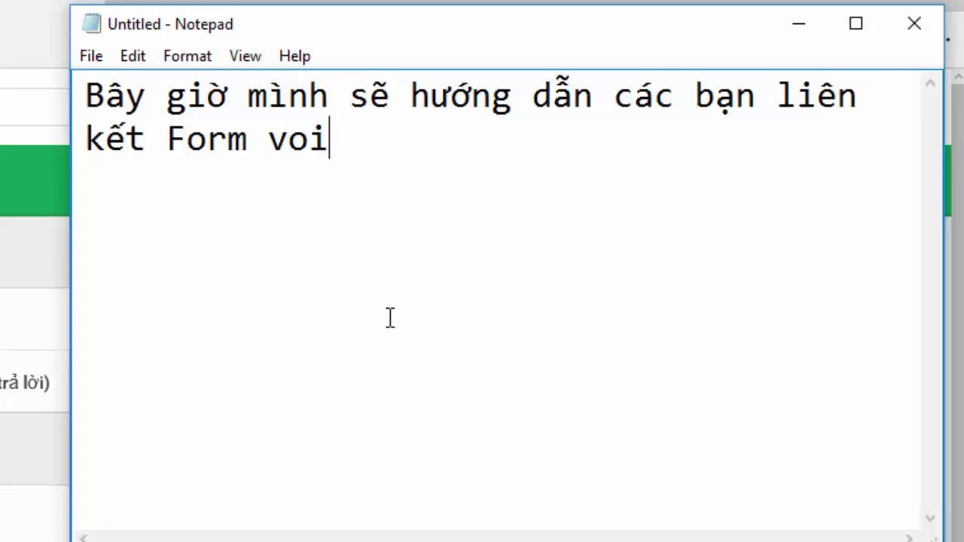
text(ws )
text(Spre)
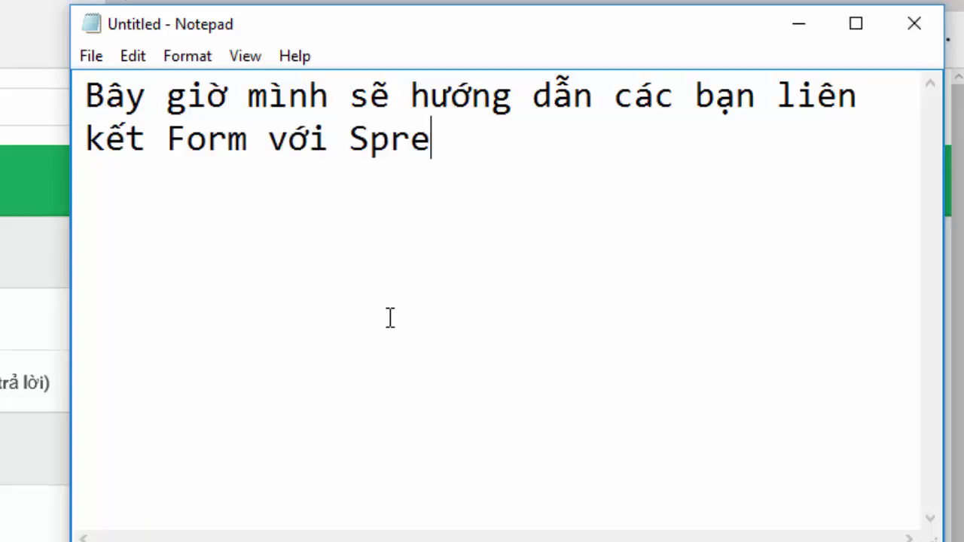
text(adsheet )
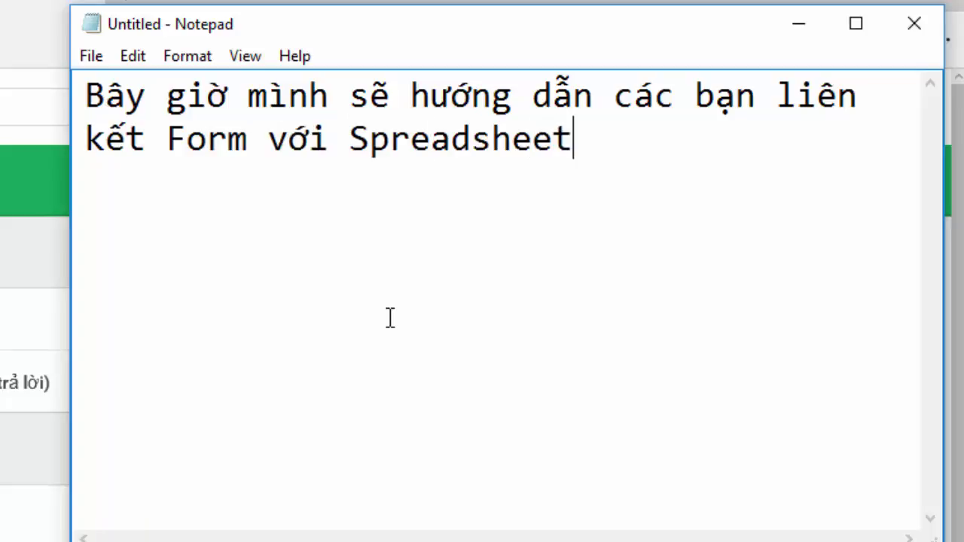
text(deder )
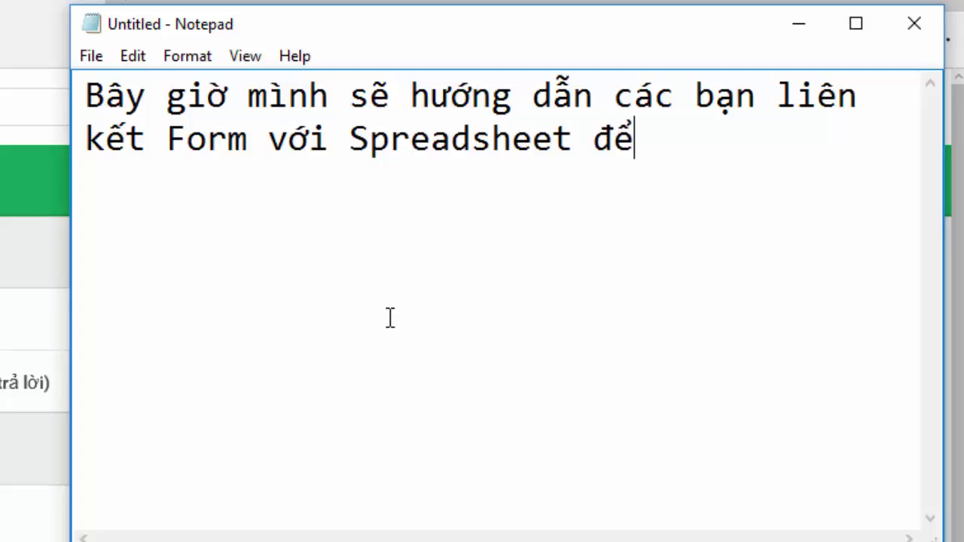
text(de)
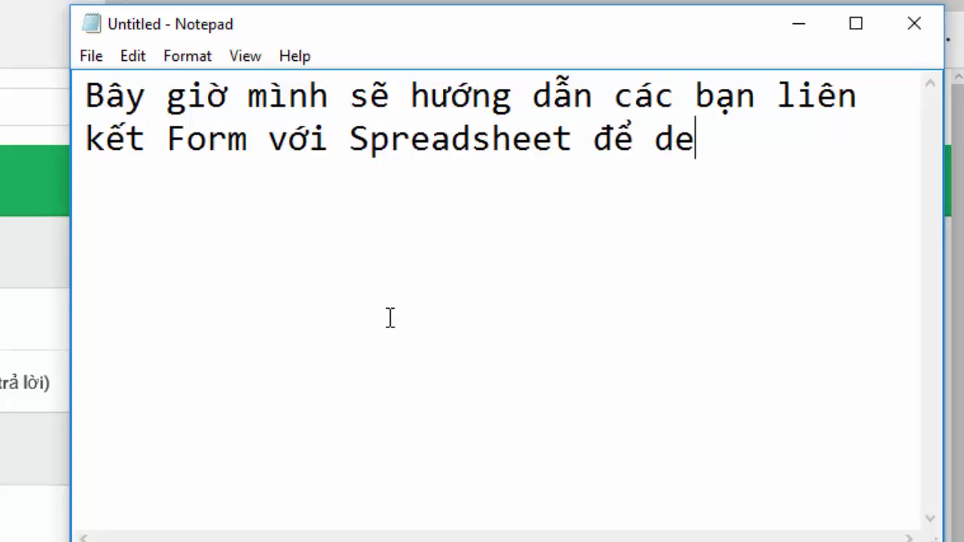
text(x dng)
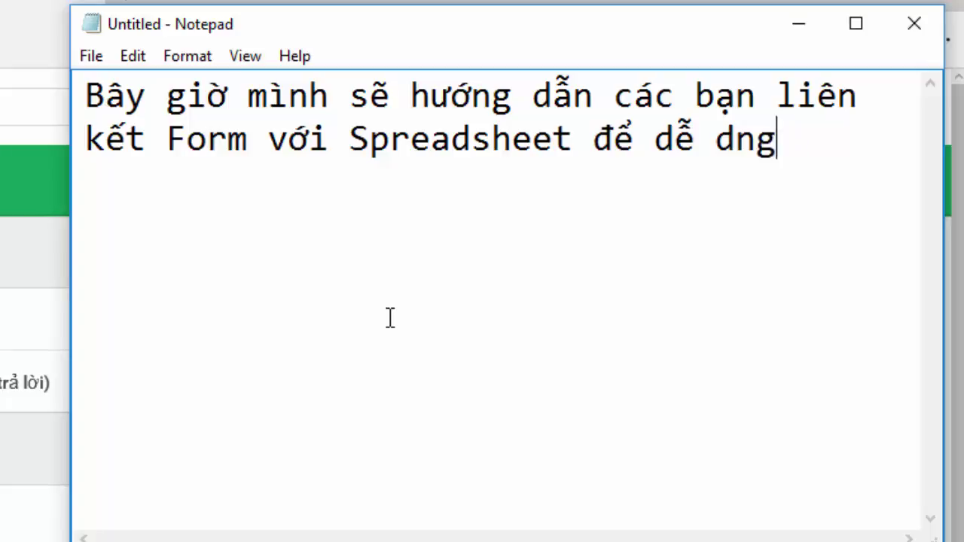
key(BackSpace)
key(BackSpace)
text(angf )
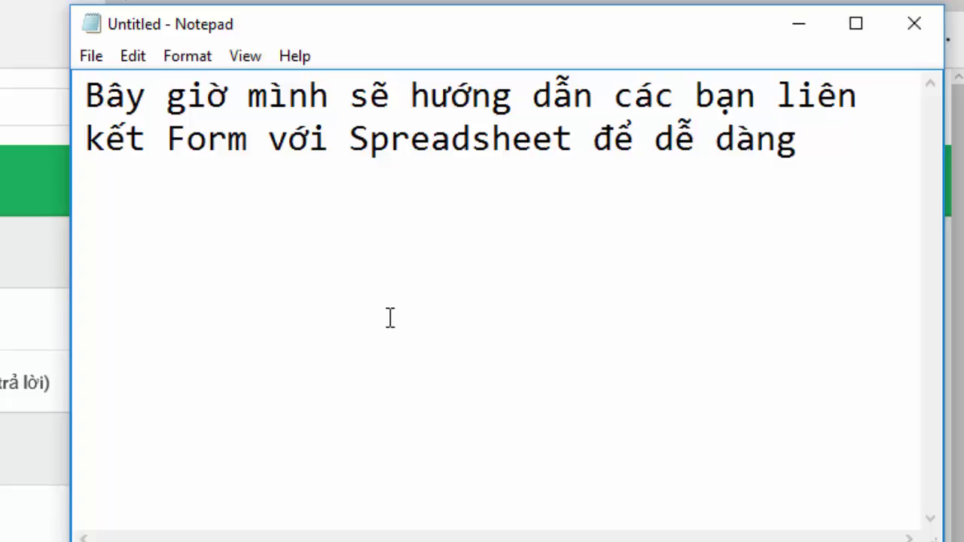
text(thonogs)
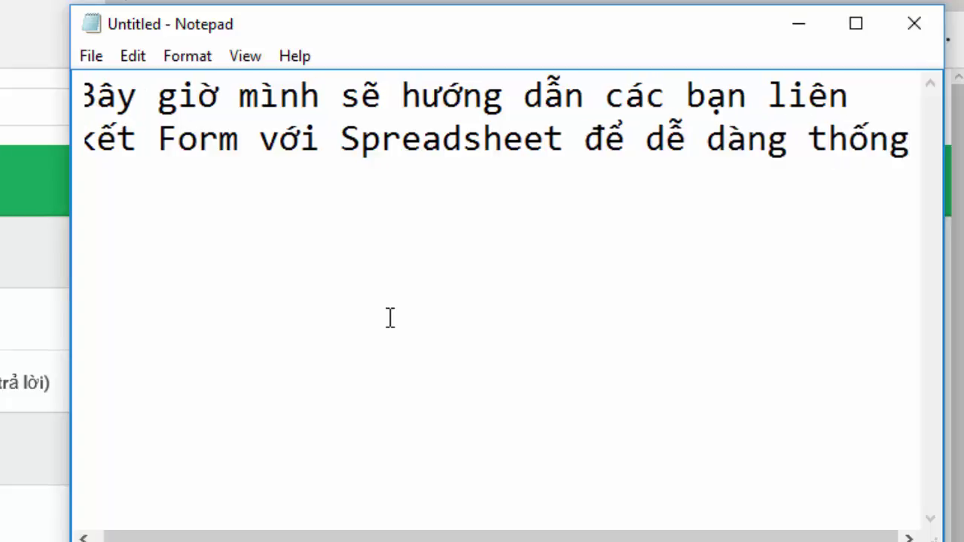
key(Return)
text(kee )
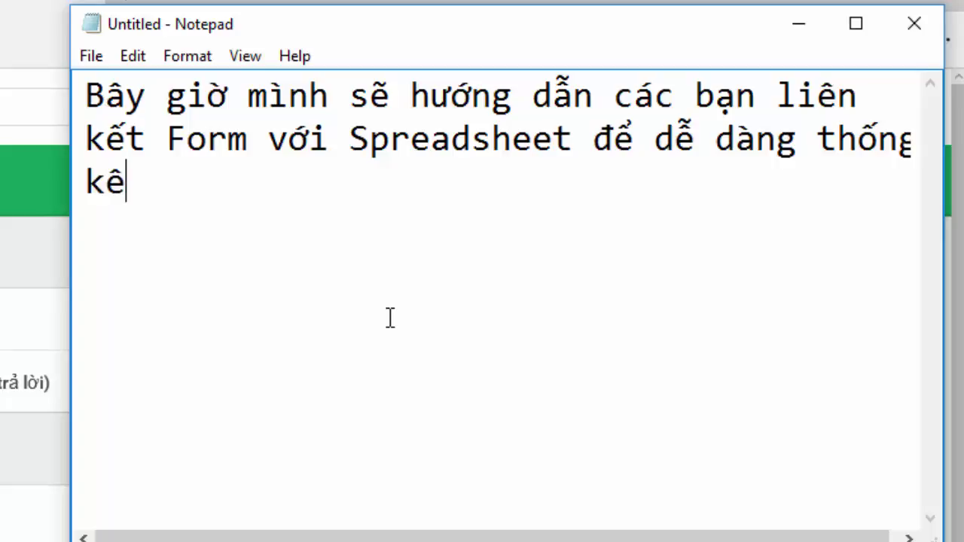
text(danh )
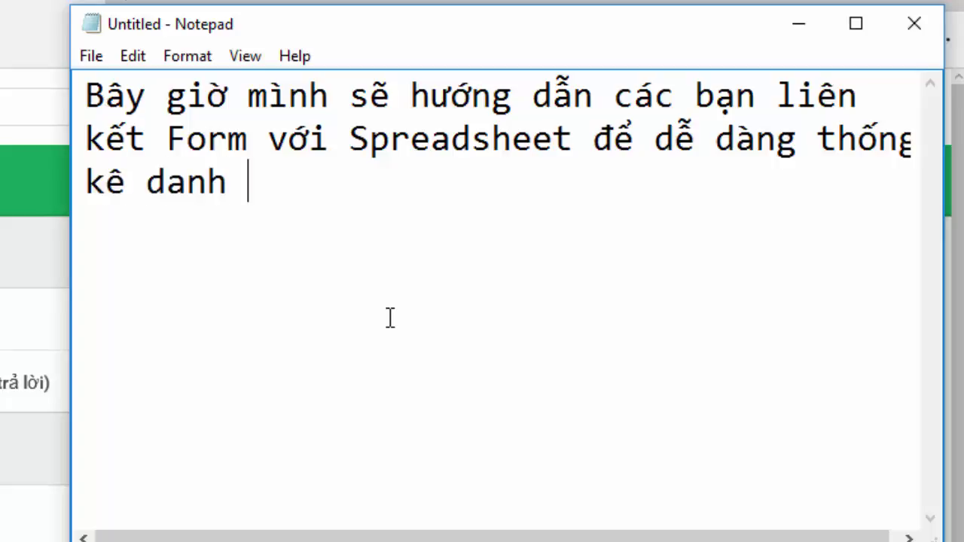
text(sachs)
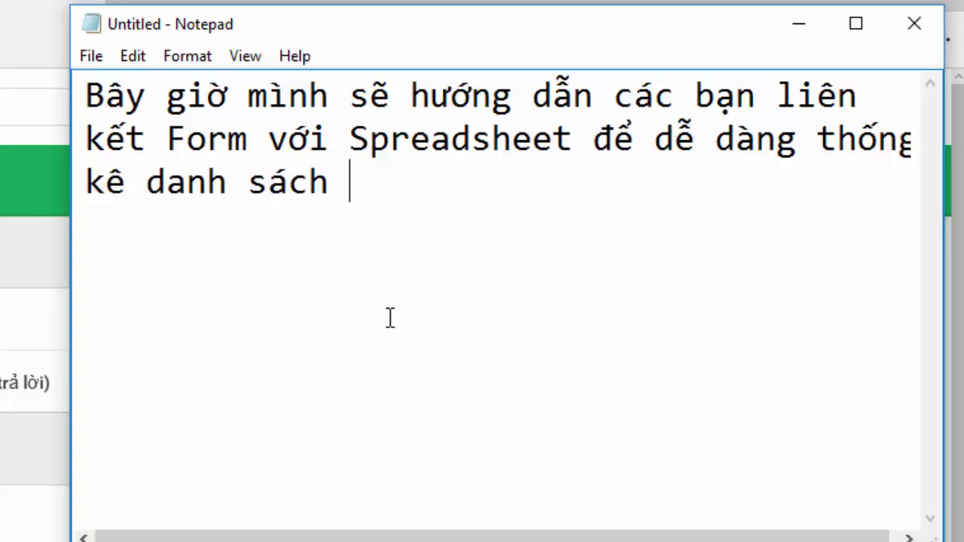
text(dangdw )
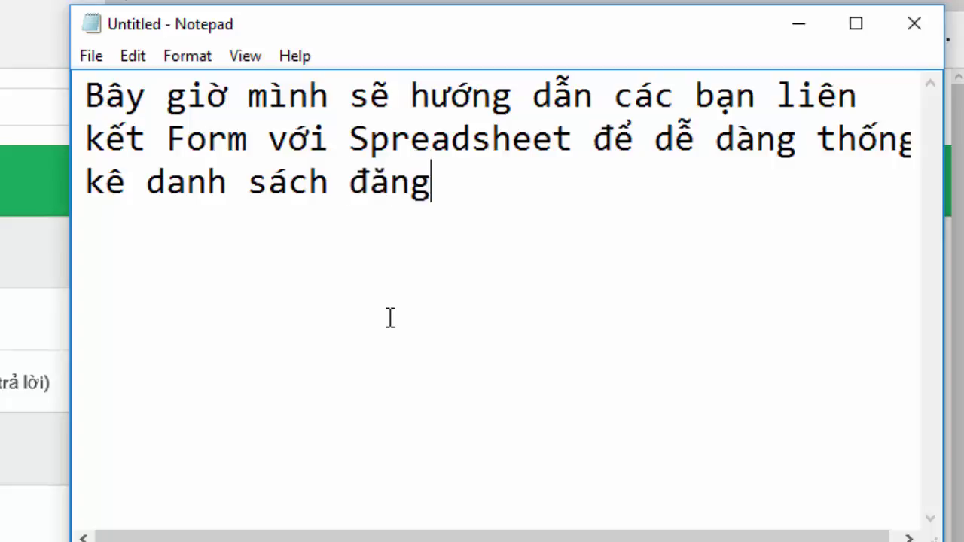
text(kys)
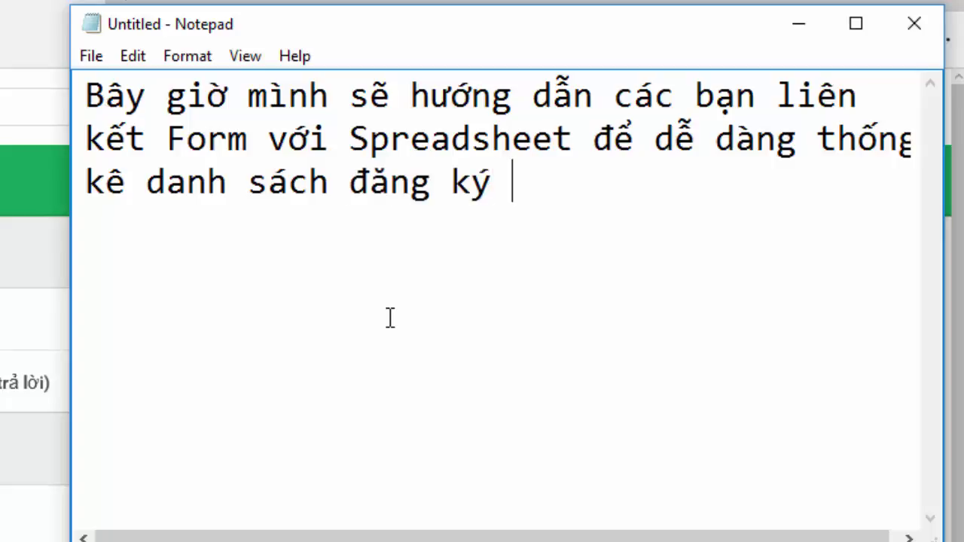
text(.)
Add the new line '- B1: Chọn mục Câu trả lời', inserting 'mục' after 'Chọn'
key(Return)
text(- B)
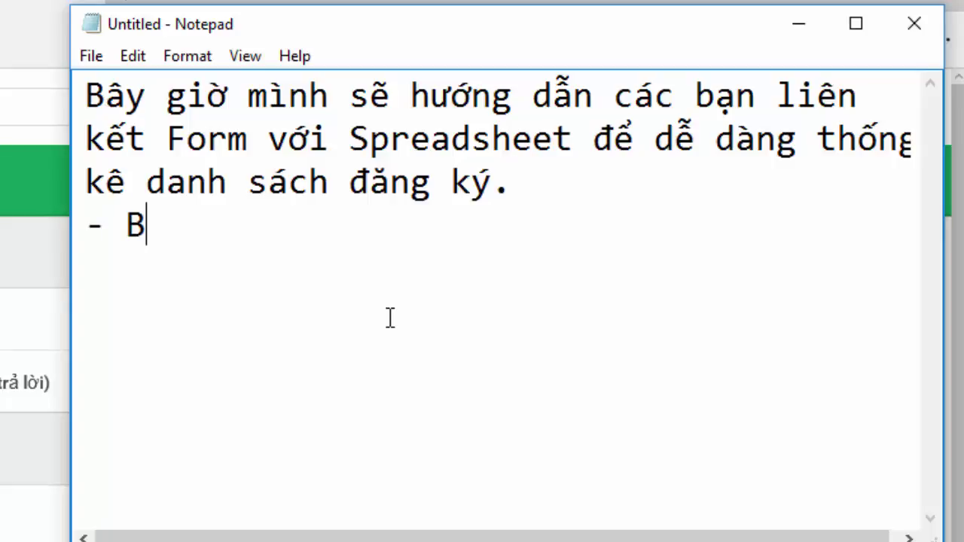
text(1:)
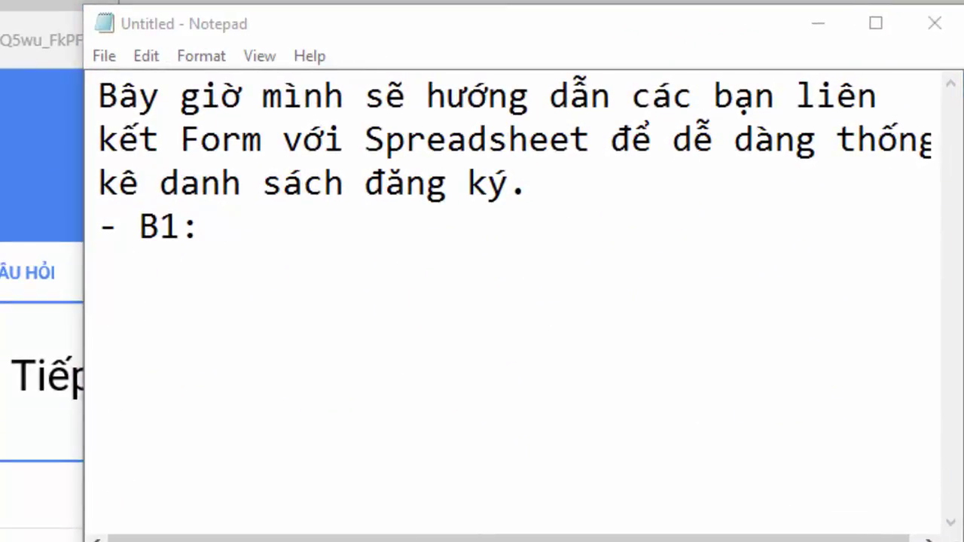
click(280, 459)
text(Cho)
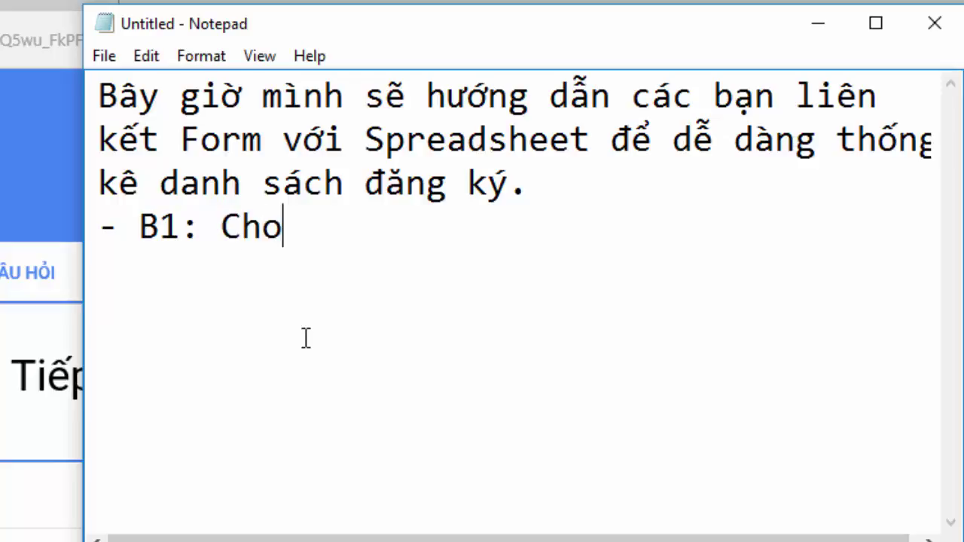
text(nj )
text(M)
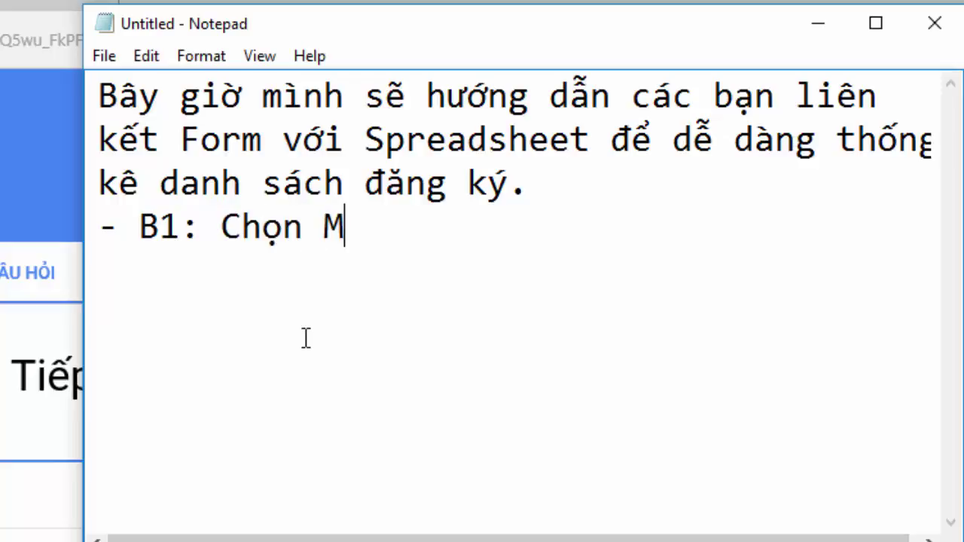
key(BackSpace)
text(Cau)
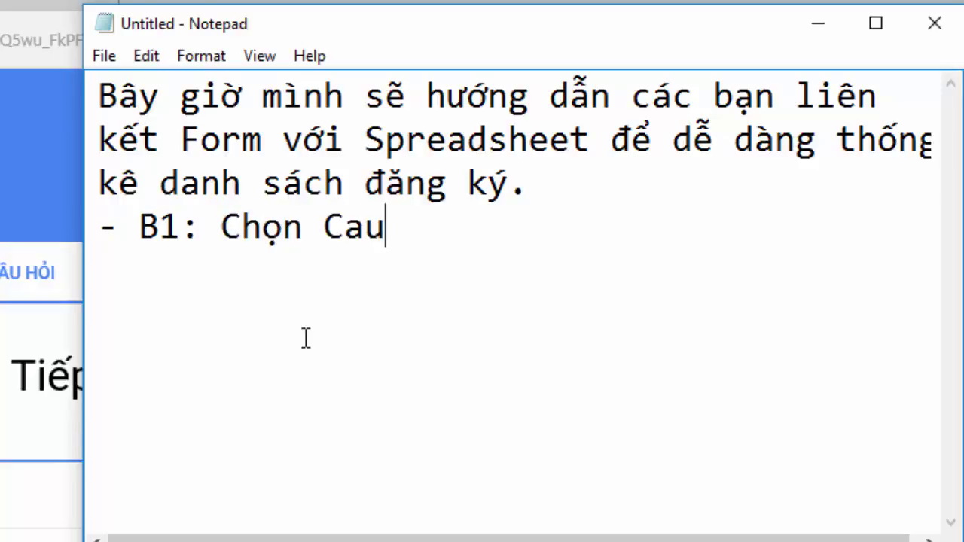
text(a trar )
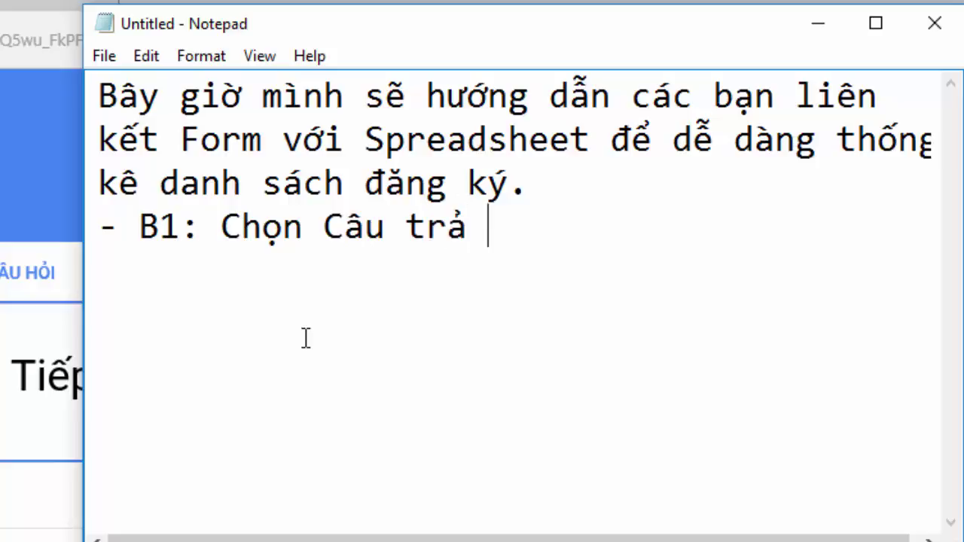
text(loiwf)
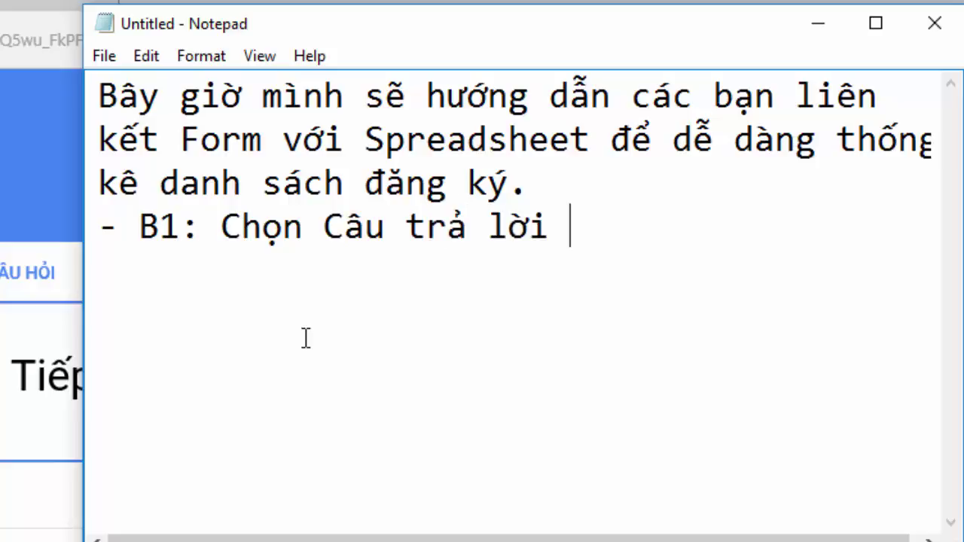
key(Left)
key(Left)
key(Left)
key(Left)
key(Left)
key(Left)
text(mục)
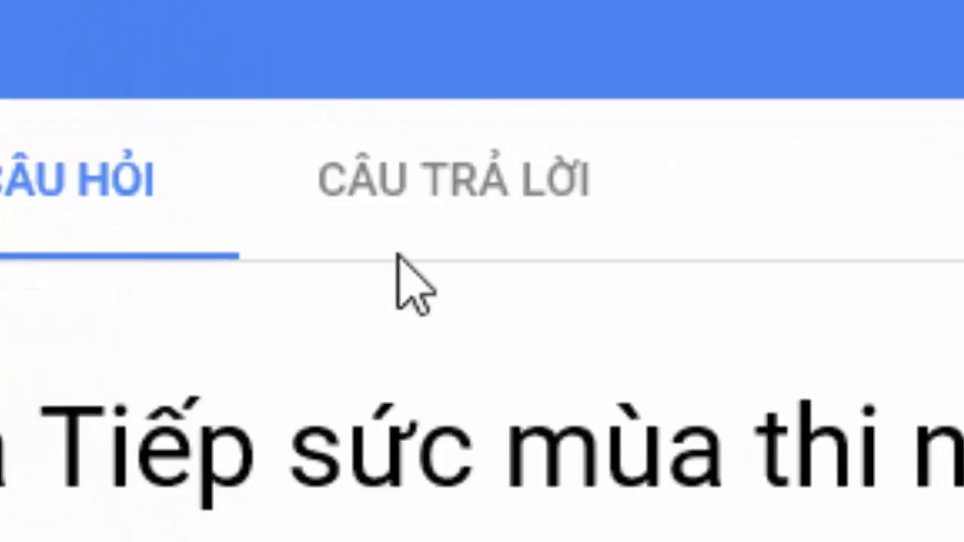
Show the form's Câu trả lời tab, then append 'sau đó click vào biểu tượng xanh lá để tạo bảng tính' to step B1
click(386, 198)
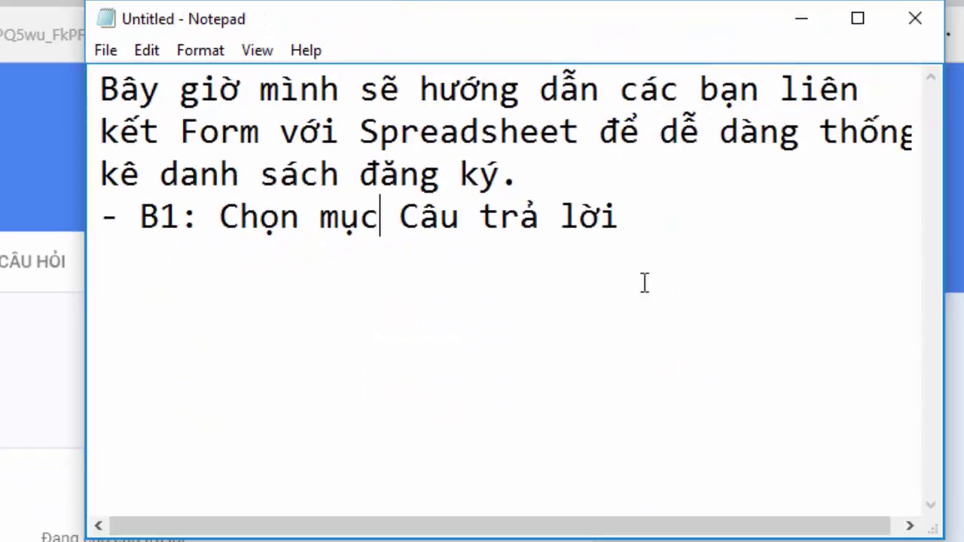
click(663, 247)
text(sa)
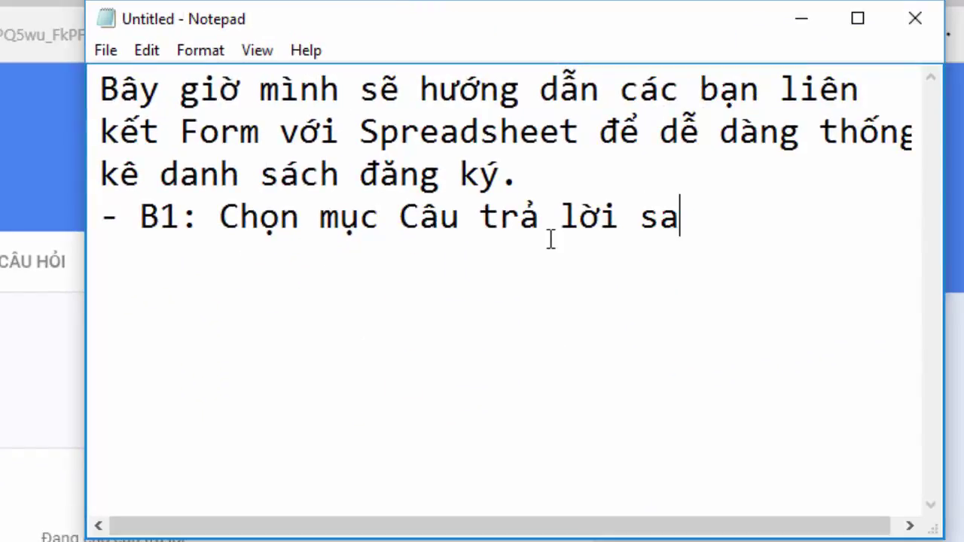
text(u dods )
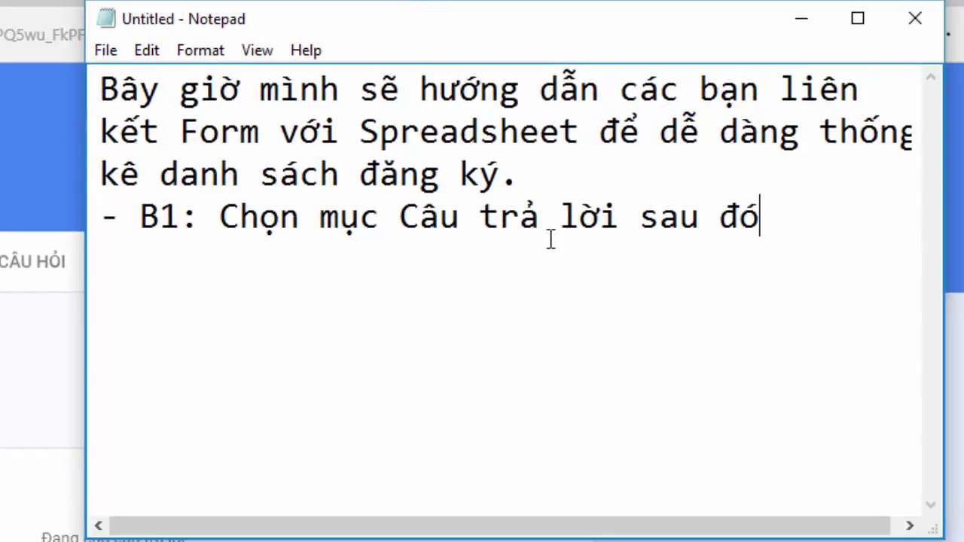
text(click )
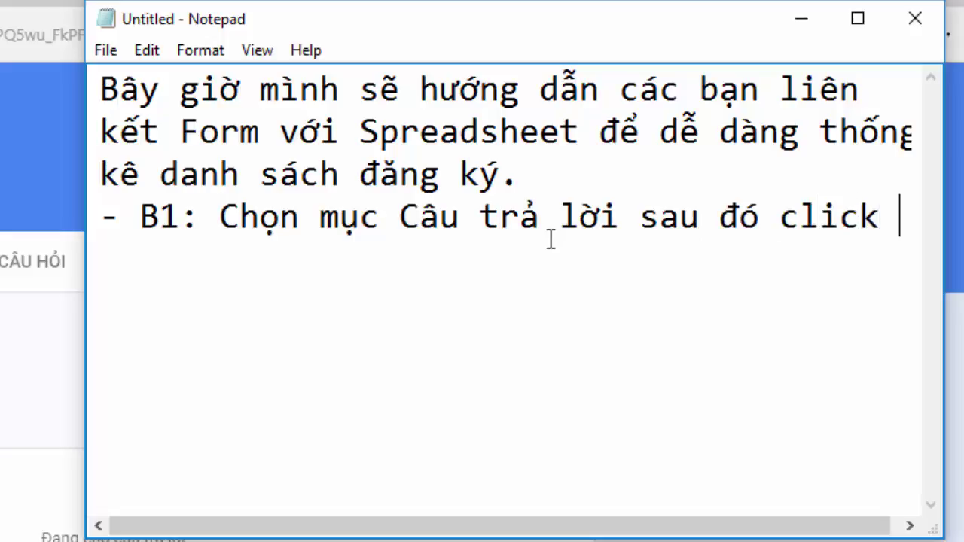
text(va)
key(BackSpace)
key(BackSpace)
key(BackSpace)
key(BackSpace)
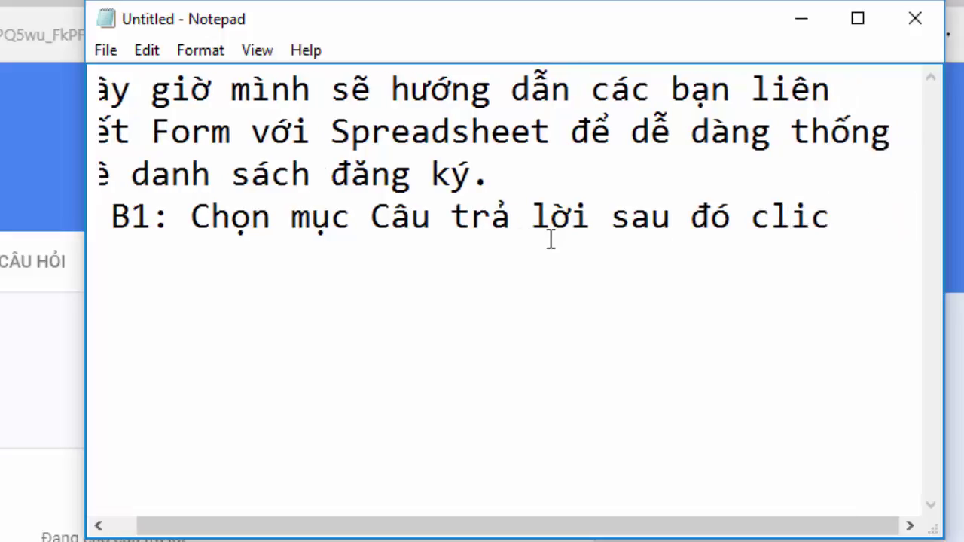
text(k)
key(Return)
text(vào )
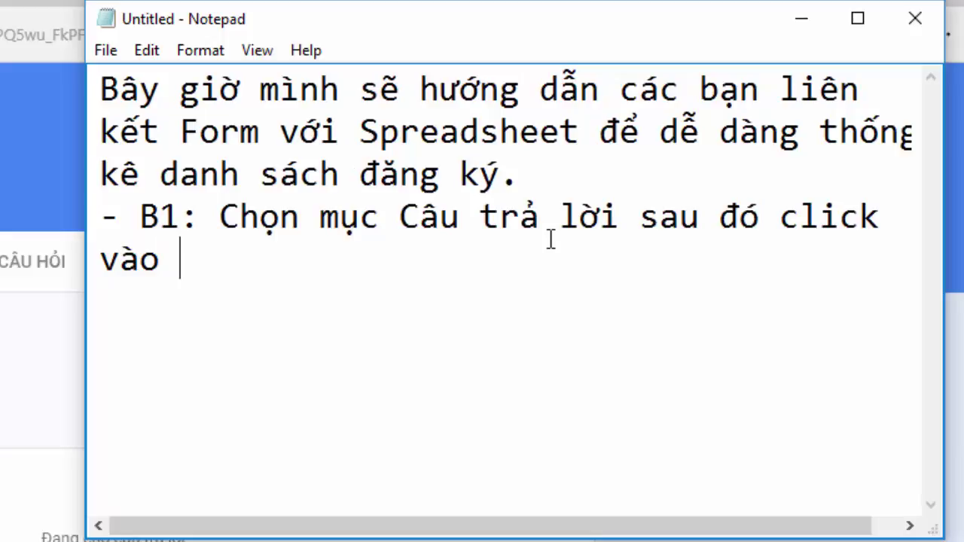
text(bieu tươn)
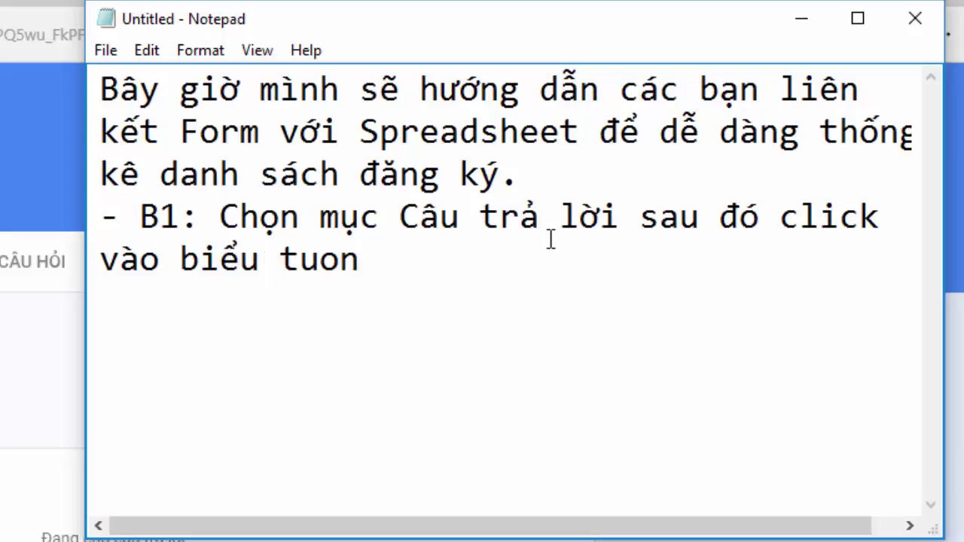
text(gxa)
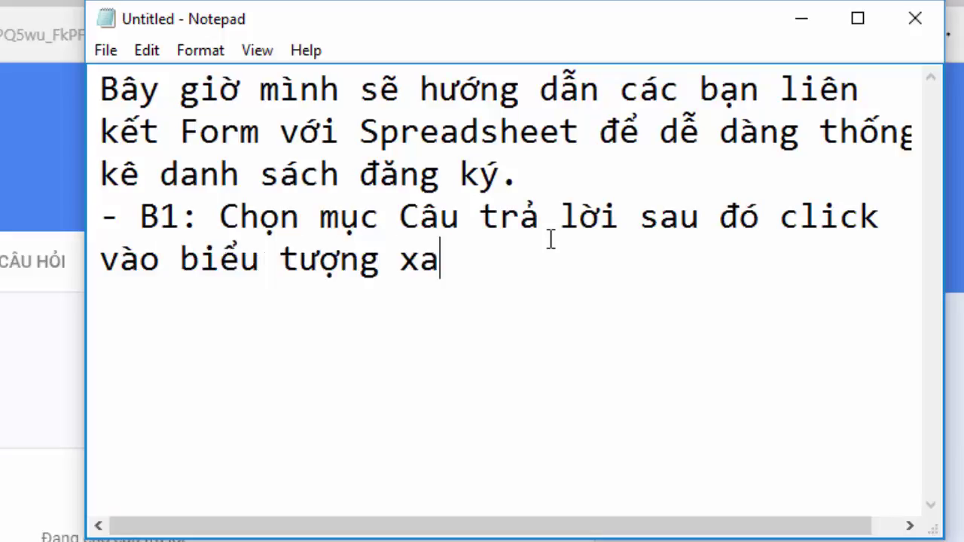
text(nh la)
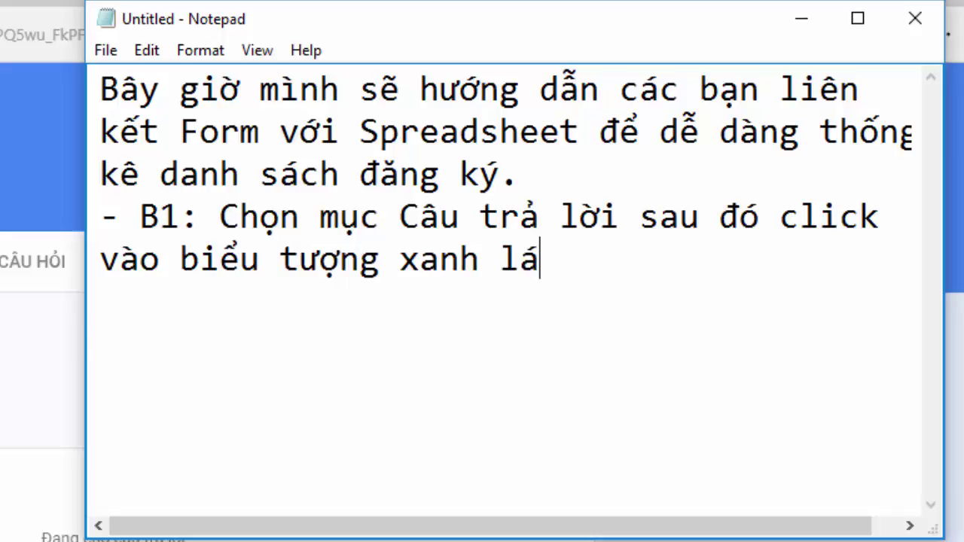
text( ed9)
key(BackSpace)
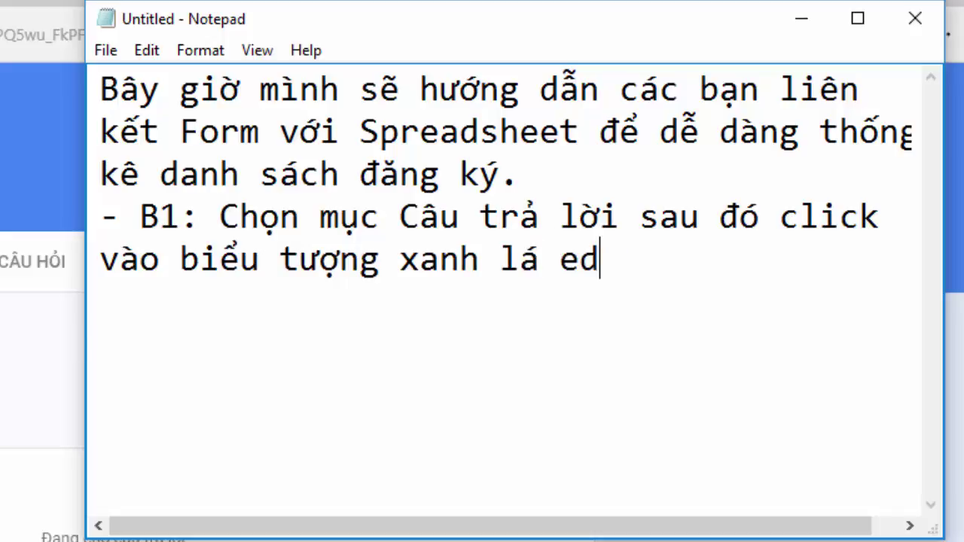
key(BackSpace)
key(BackSpace)
text(ded)
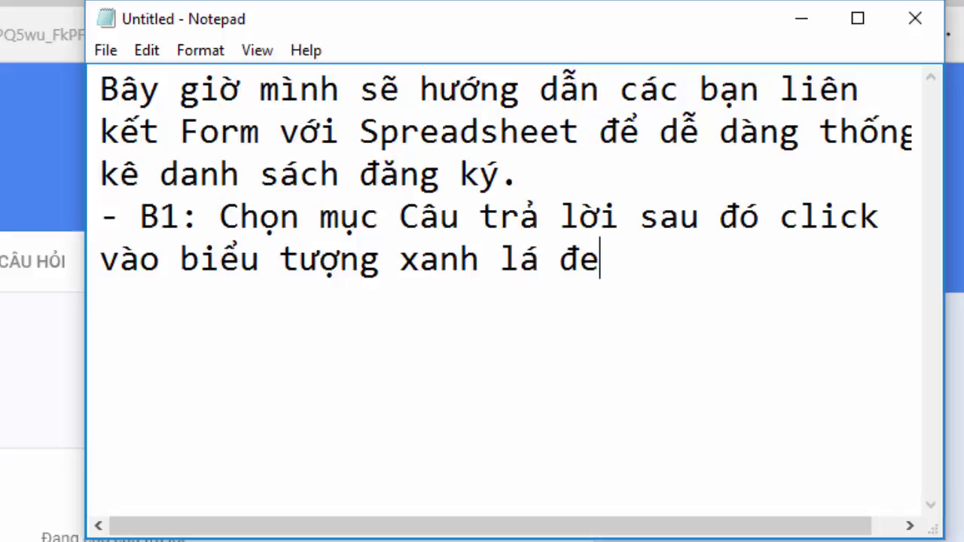
text(r tao)
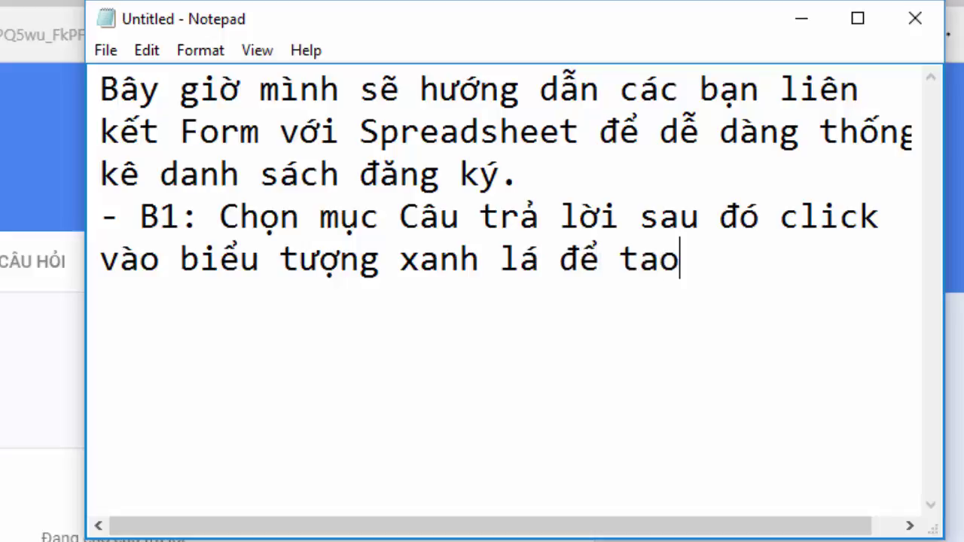
text(j bangr ti)
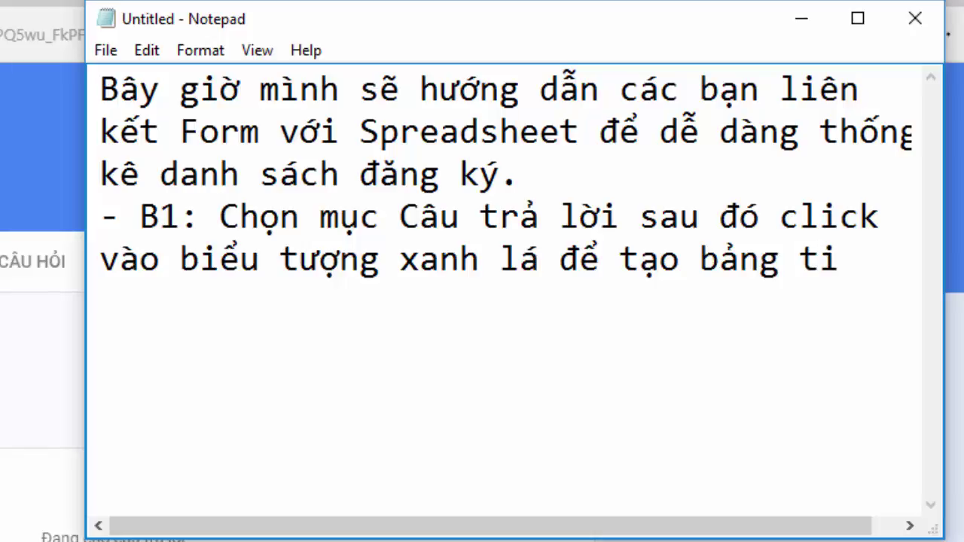
text(nhs)
Link the form's responses to a new spreadsheet via the green Sheets icon, then start a new note line
key(alt+Tab)
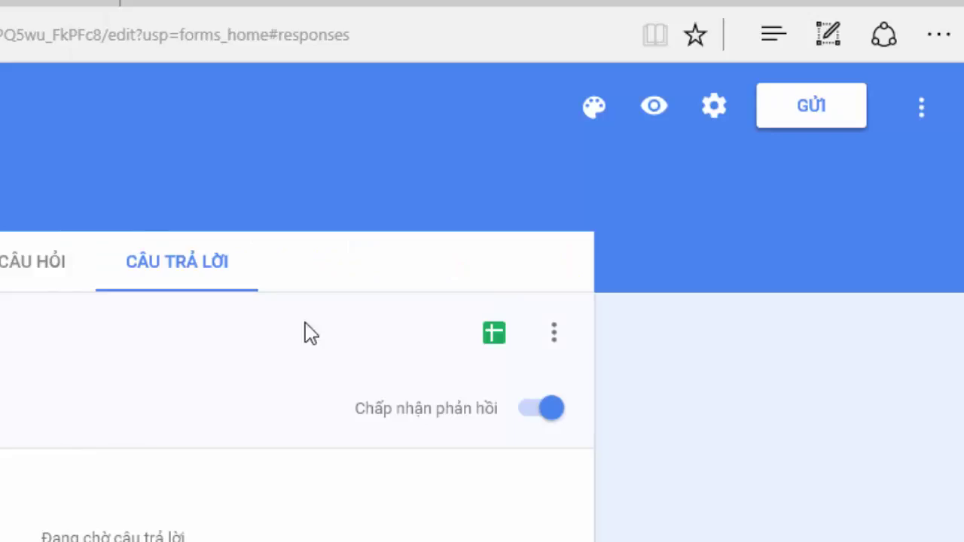
click(495, 335)
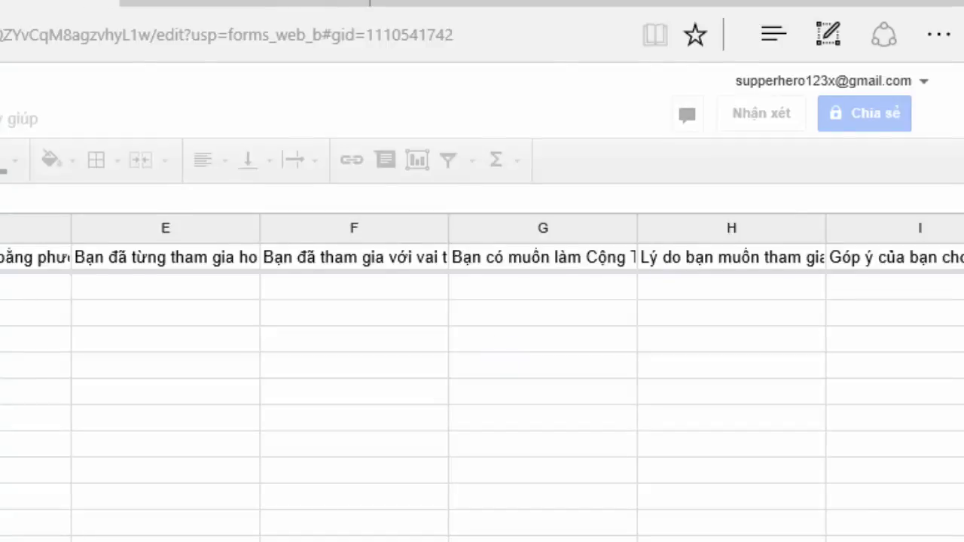
key(alt+Tab)
key(Return)
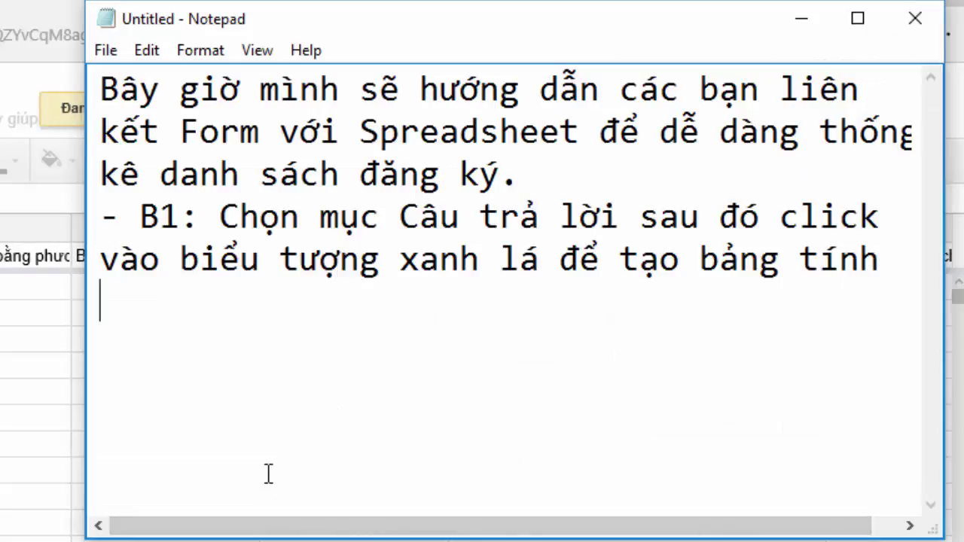
Begin the new line with 'Một tab mới hiện ra và', fixing typos along the way
text(=)
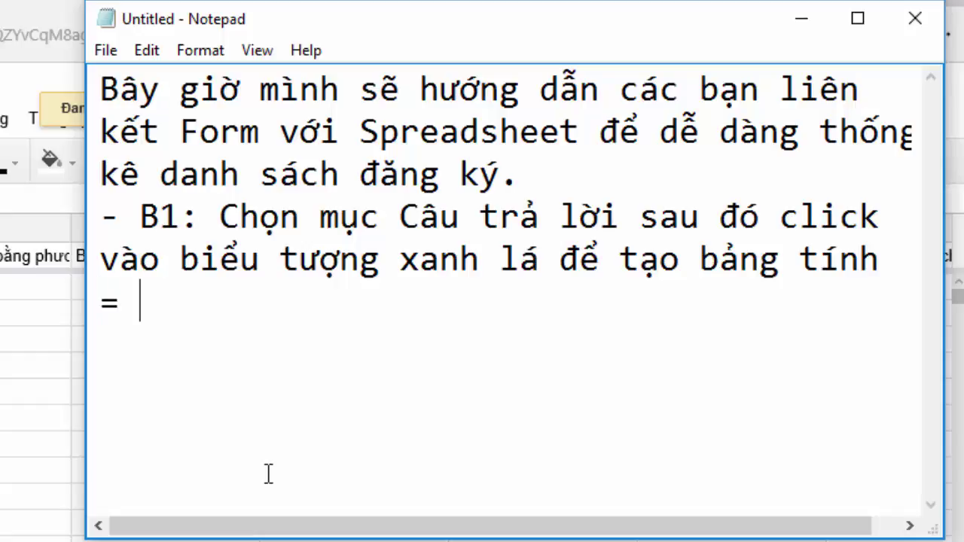
key(BackSpace)
key(BackSpace)
text(mO)
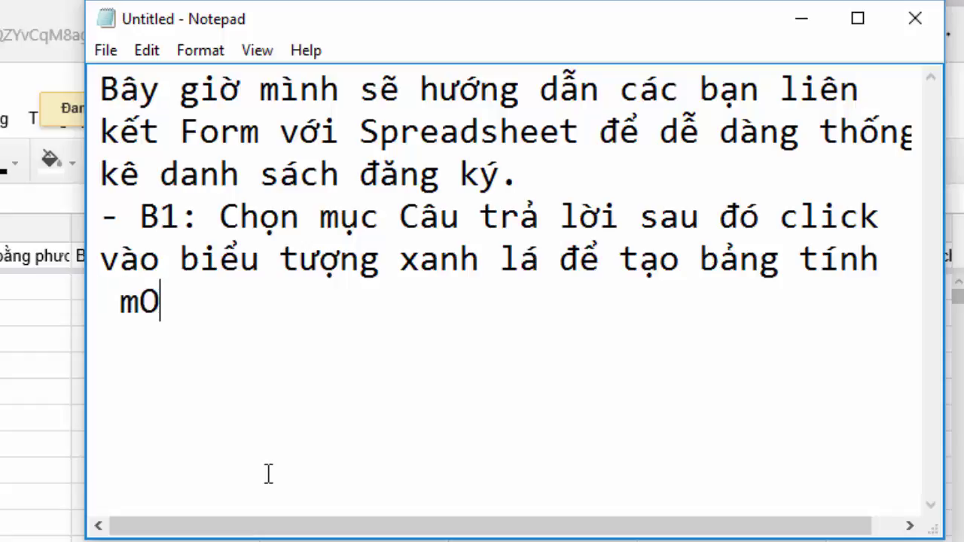
text(t)
key(BackSpace)
key(BackSpace)
key(BackSpace)
key(BackSpace)
text(M)
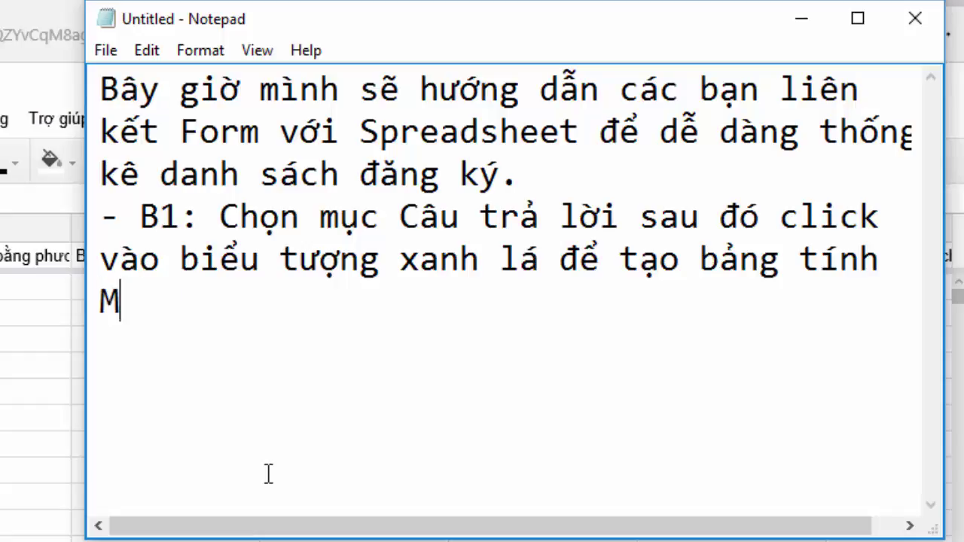
text(oi)
key(BackSpace)
key(BackSpace)
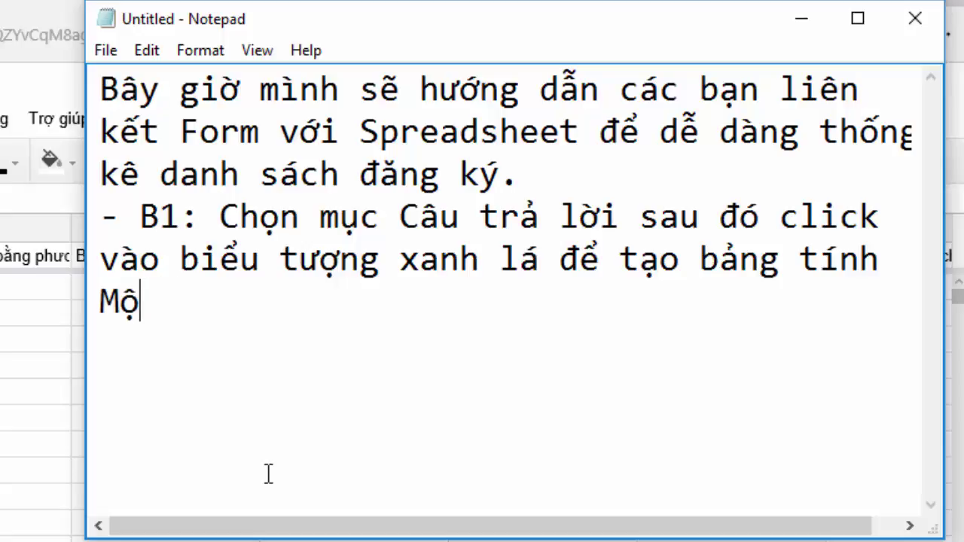
text(t trang)
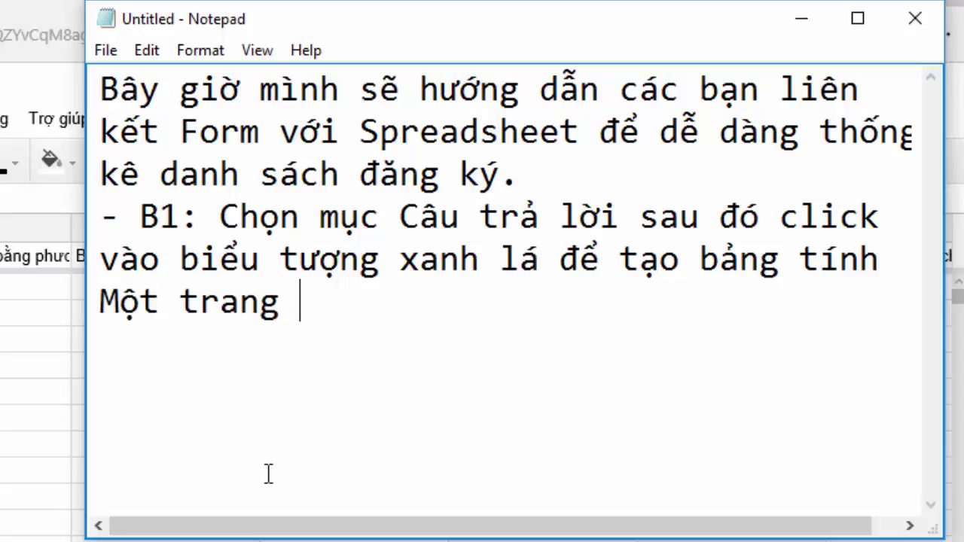
key(BackSpace)
key(BackSpace)
key(BackSpace)
key(BackSpace)
key(BackSpace)
text(ab mo)
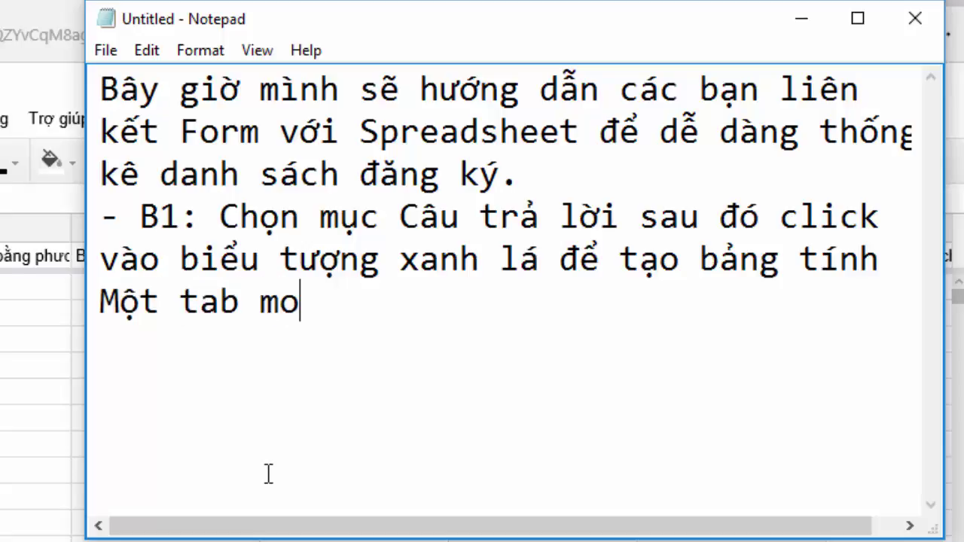
text(wis )
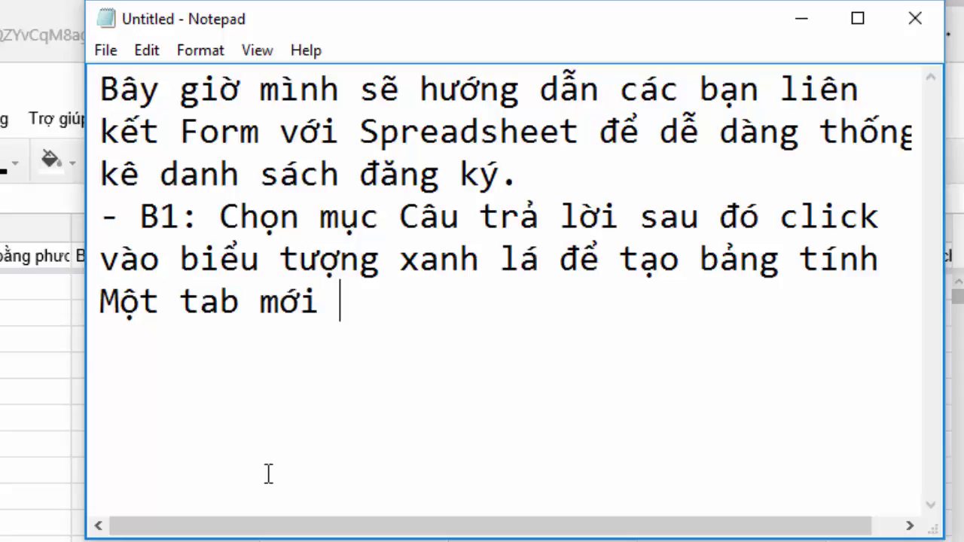
text(hin)
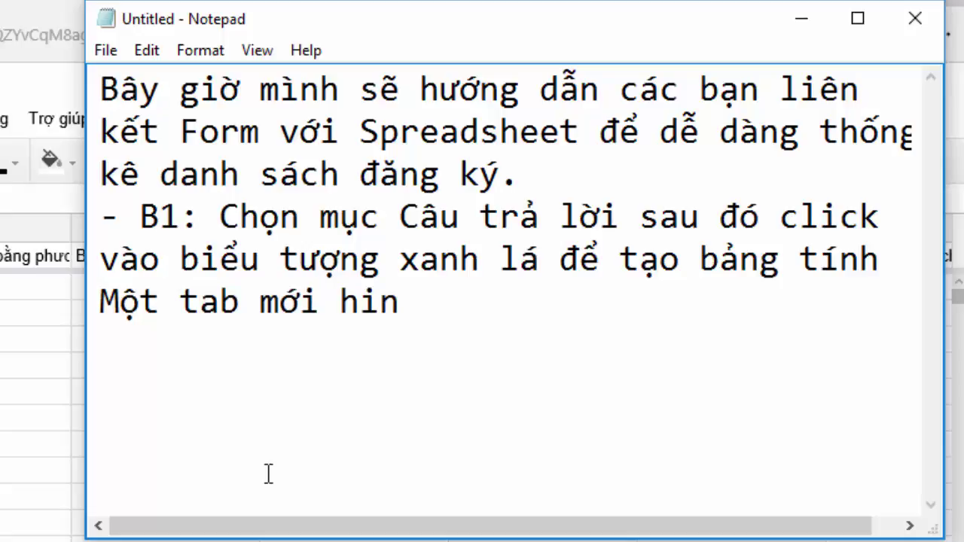
key(BackSpace)
text(een)
text( r)
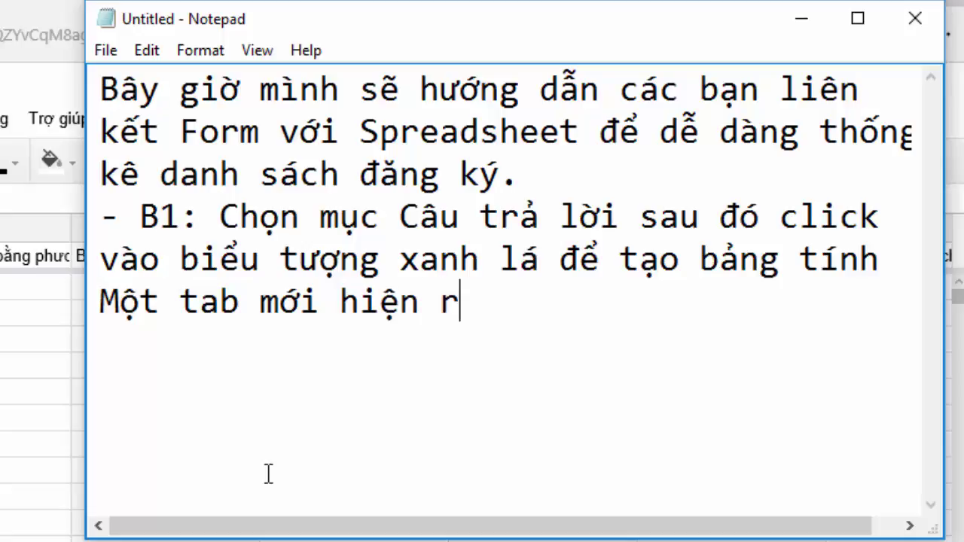
text(a và)
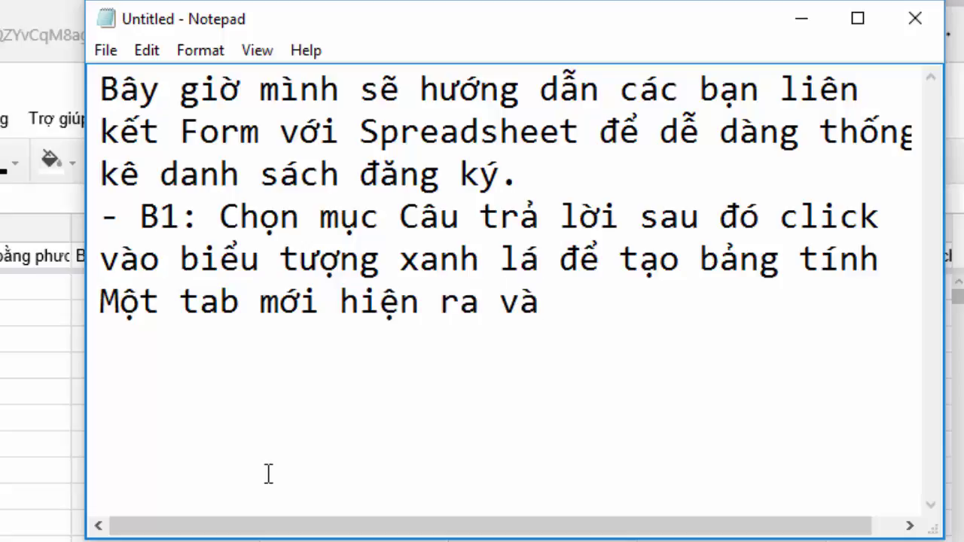
text( dods)
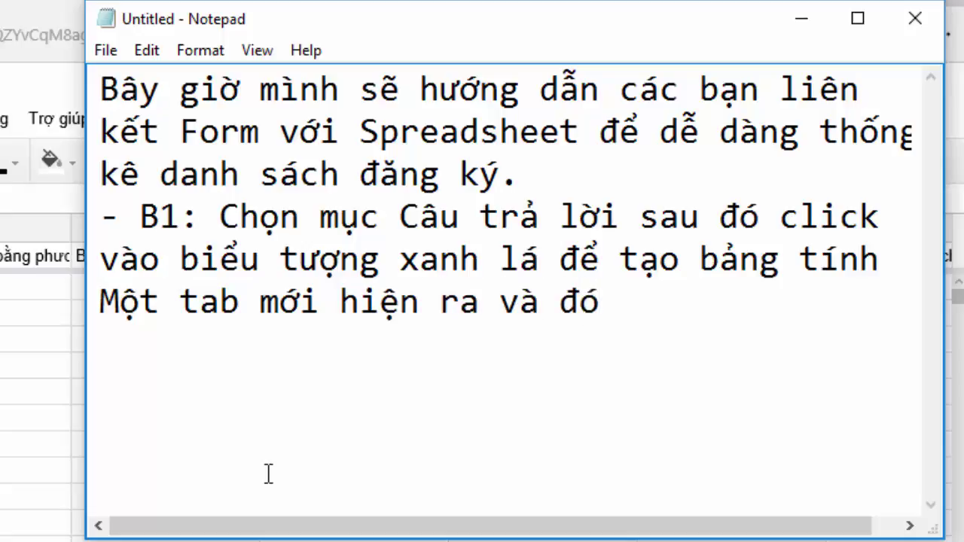
Finish the sentence with 'các bạn đã liên kết thành công.', wrapping onto a new line
key(BackSpace)
key(BackSpace)
text(cacs ban)
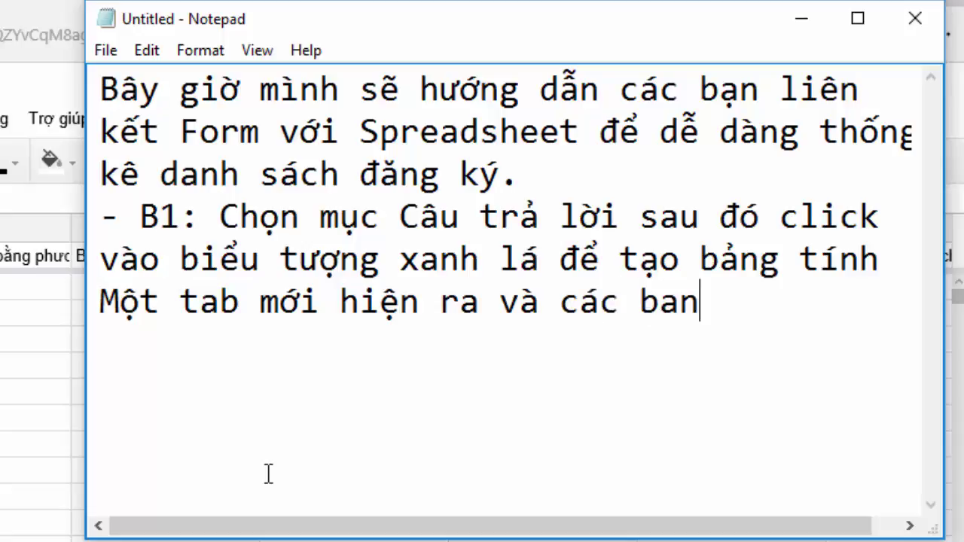
text(j da)
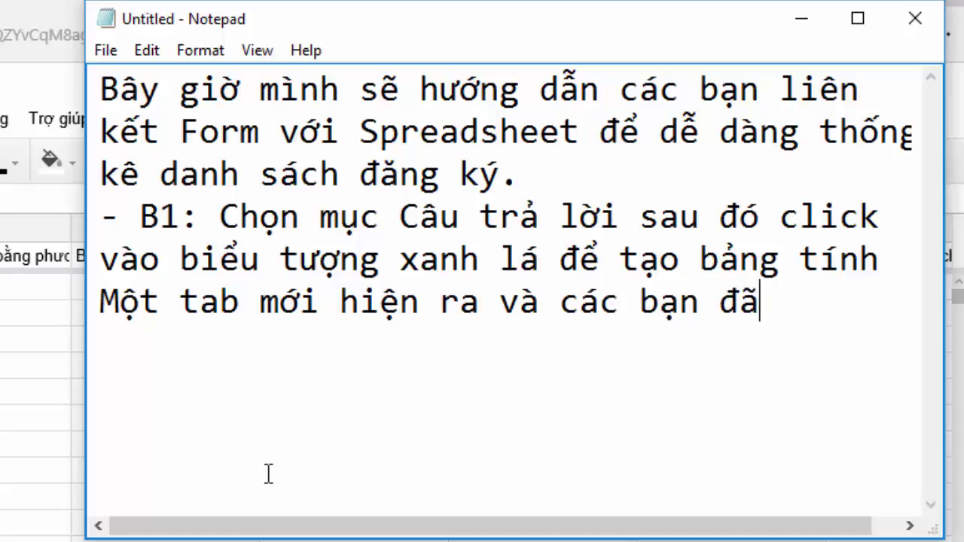
text(liên )
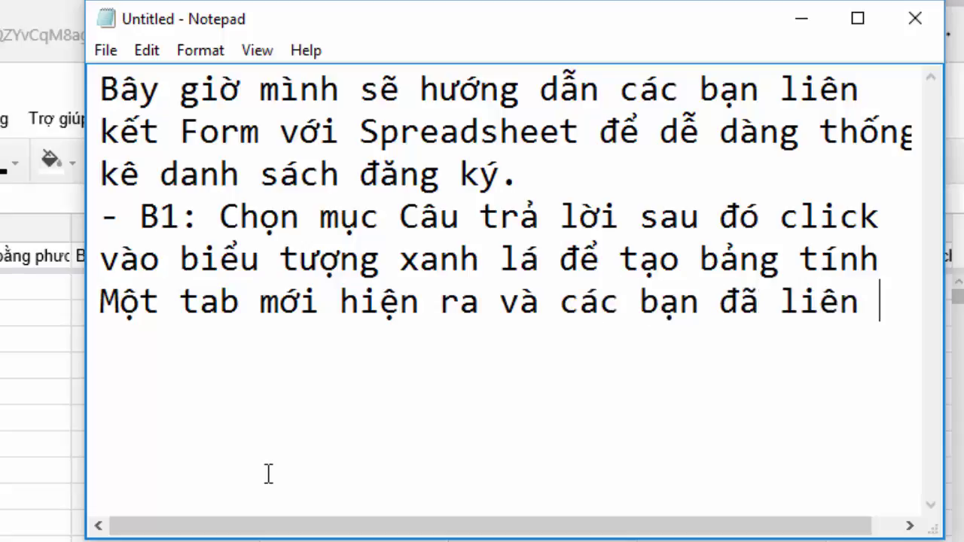
text(ket)
key(BackSpace)
key(BackSpace)
key(BackSpace)
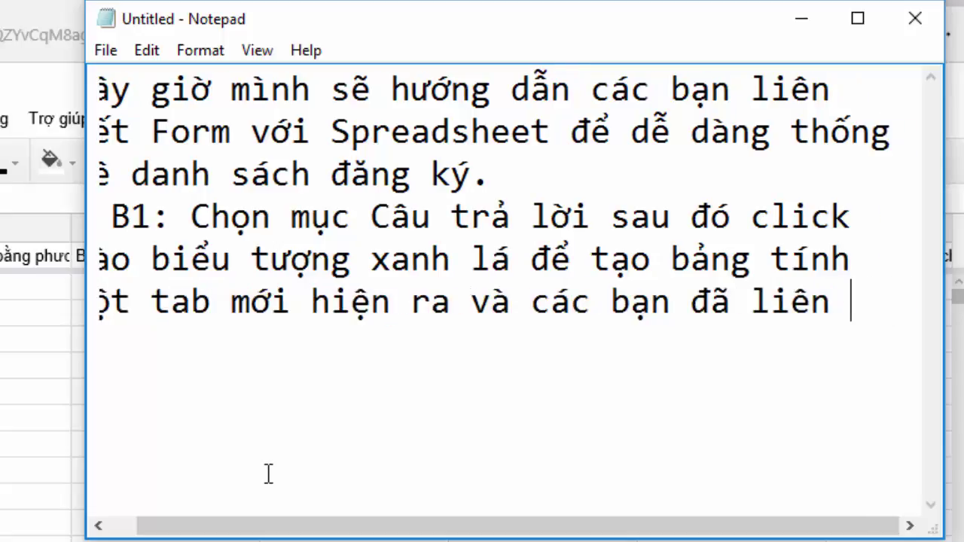
key(BackSpace)
key(Return)
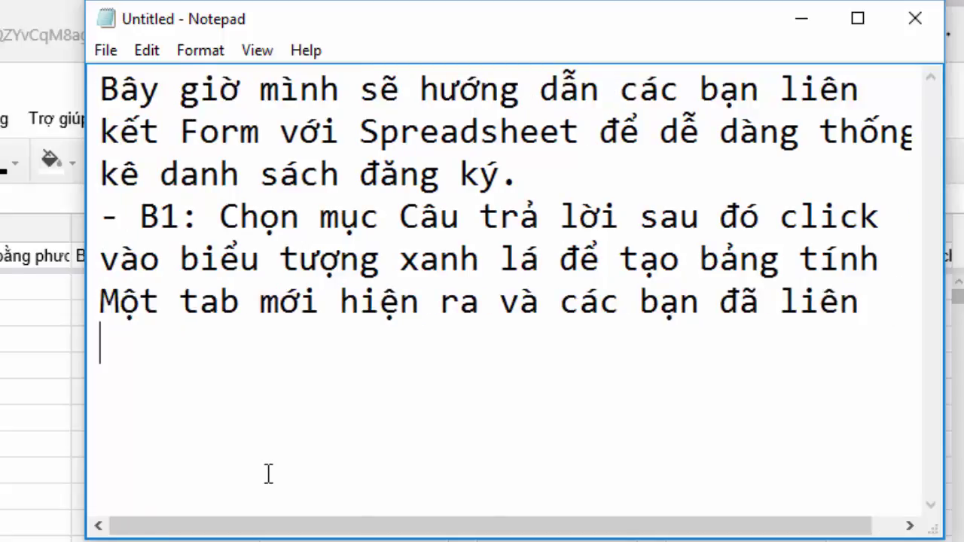
text(ket than)
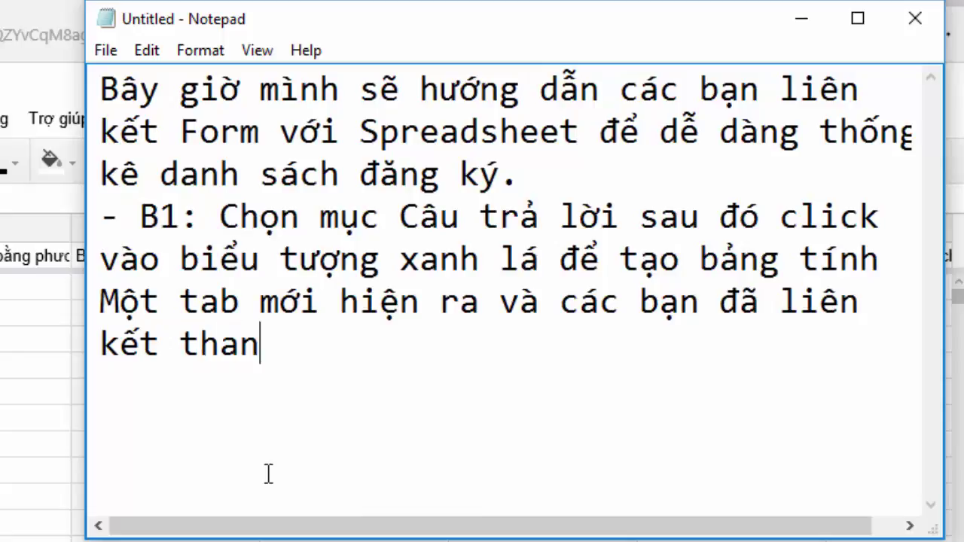
text(h cong)
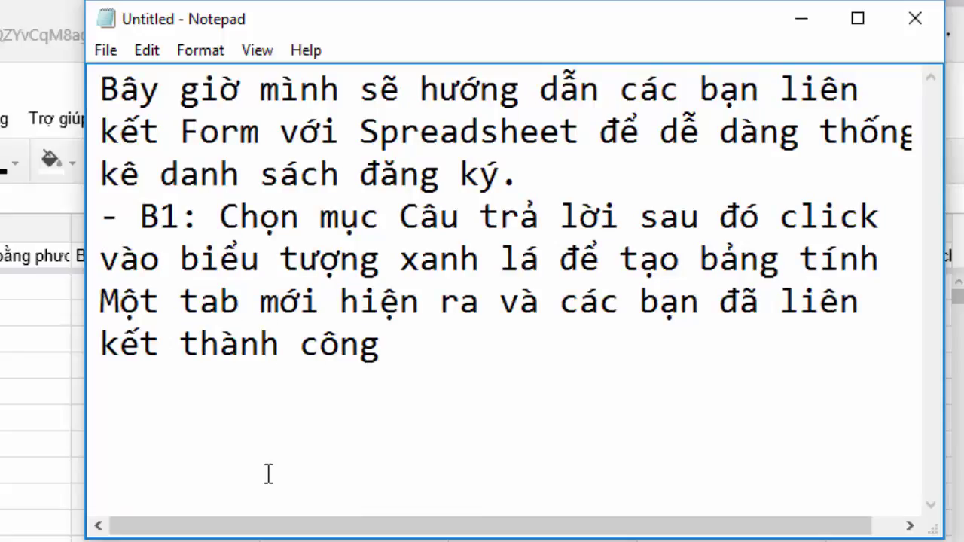
text(.)
Clear the notes and type 'Bây giờ các câu trả lời sẽ được cập nhật trong bảng tính.' over two lines
key(ctrl+a)
key(Delete)
text(Bay)
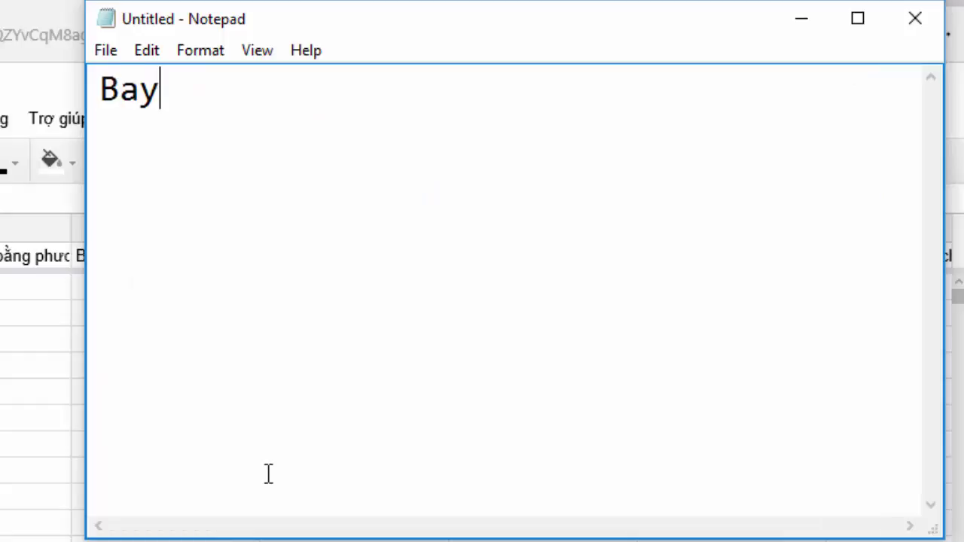
text(a gioi)
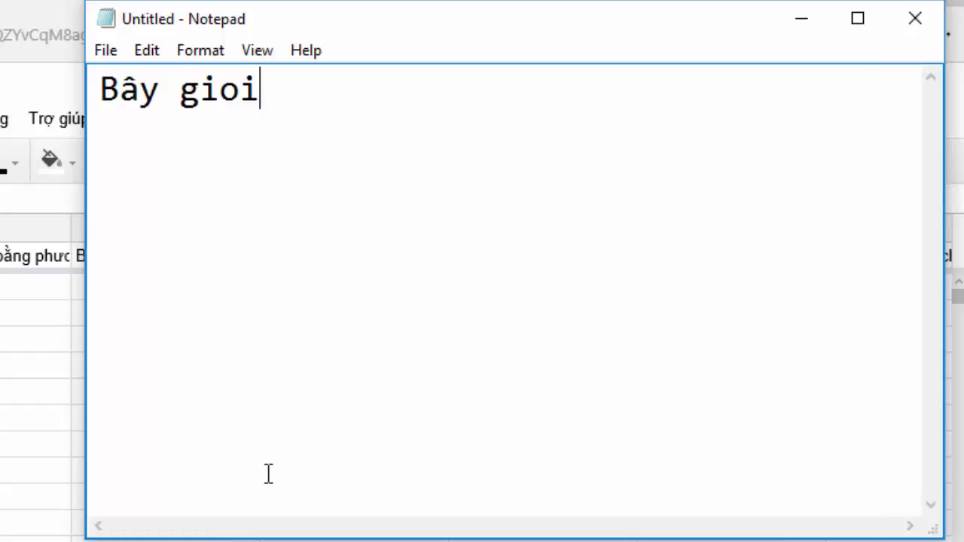
key(BackSpace)
text(wf cacs )
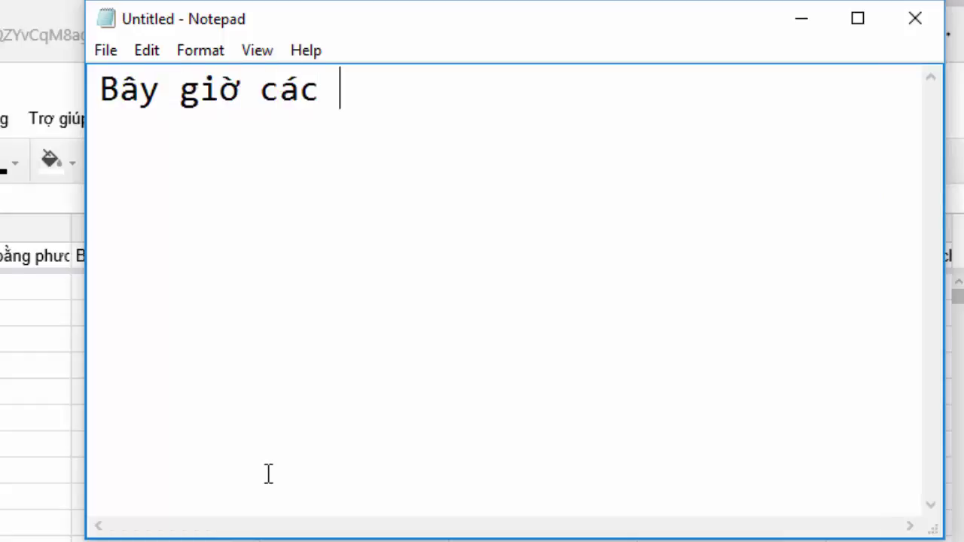
text(caau )
text(tra)
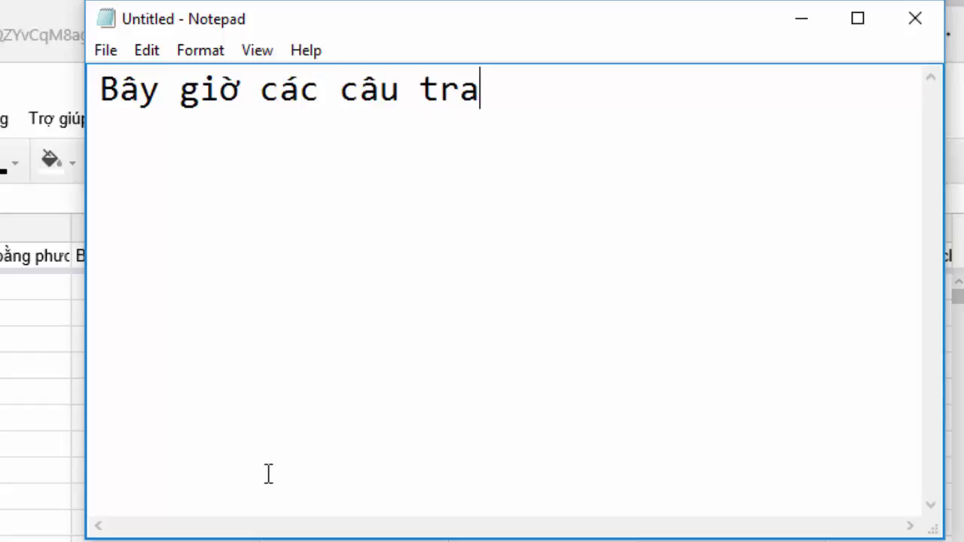
text(r loiwf )
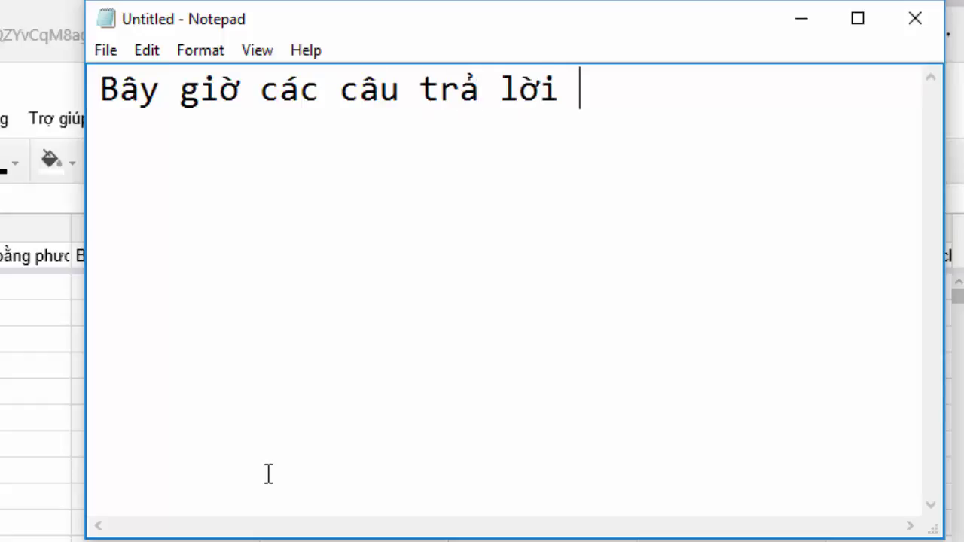
text(se)
text( d)
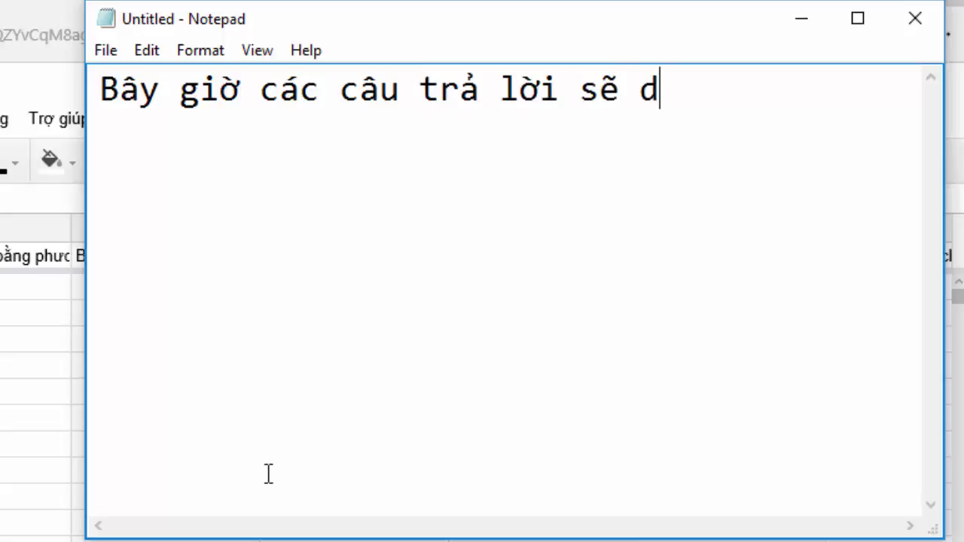
text(uocw)
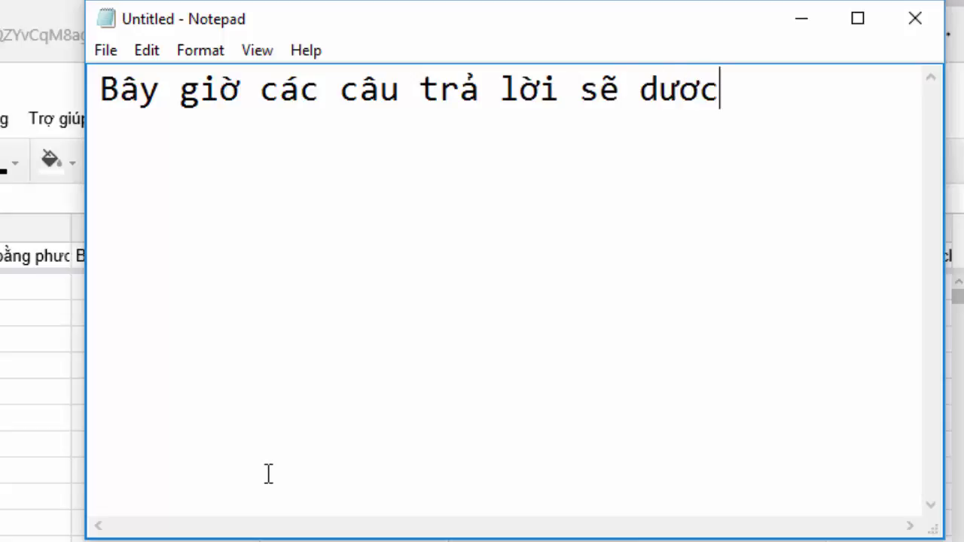
text(d cap)
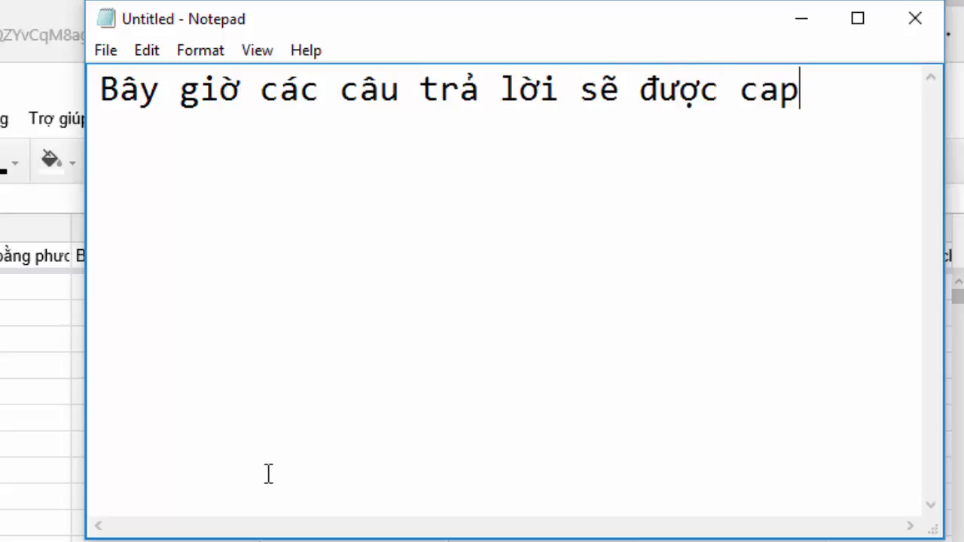
text( nhata)
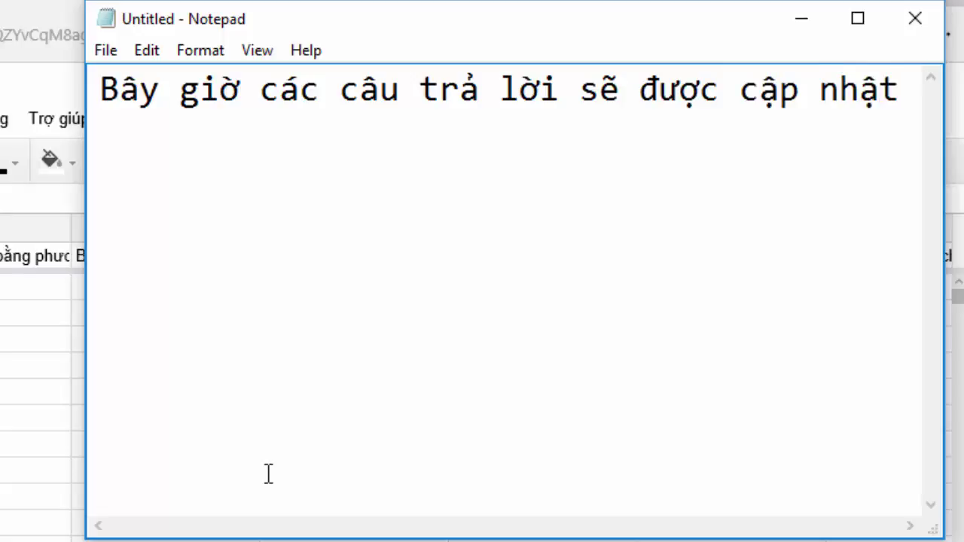
key(Return)
text(trong )
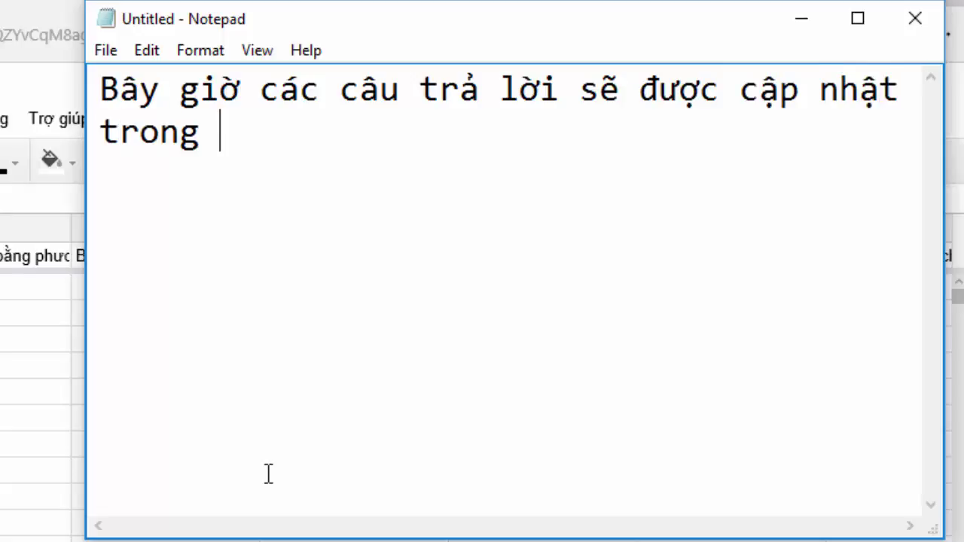
text(bangr tih)
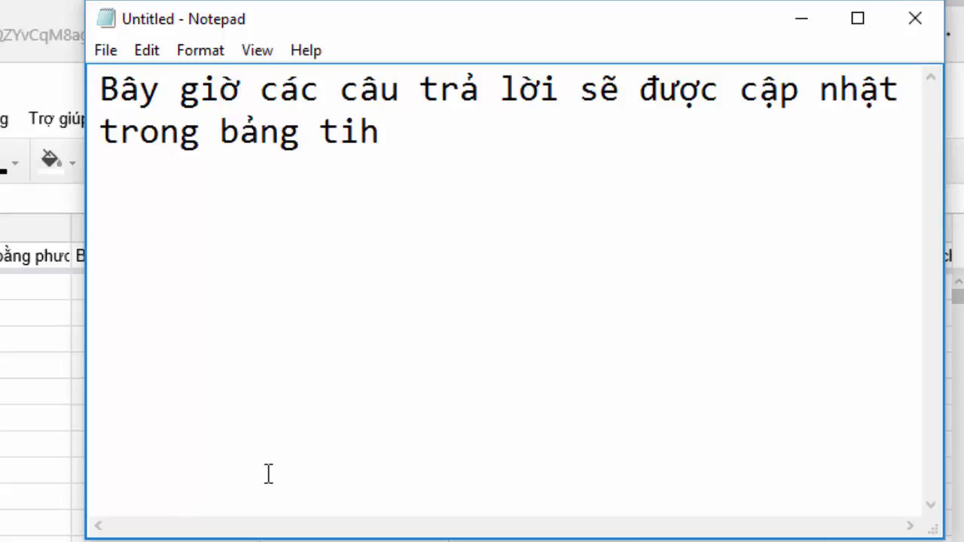
key(BackSpace)
text(nhs.)
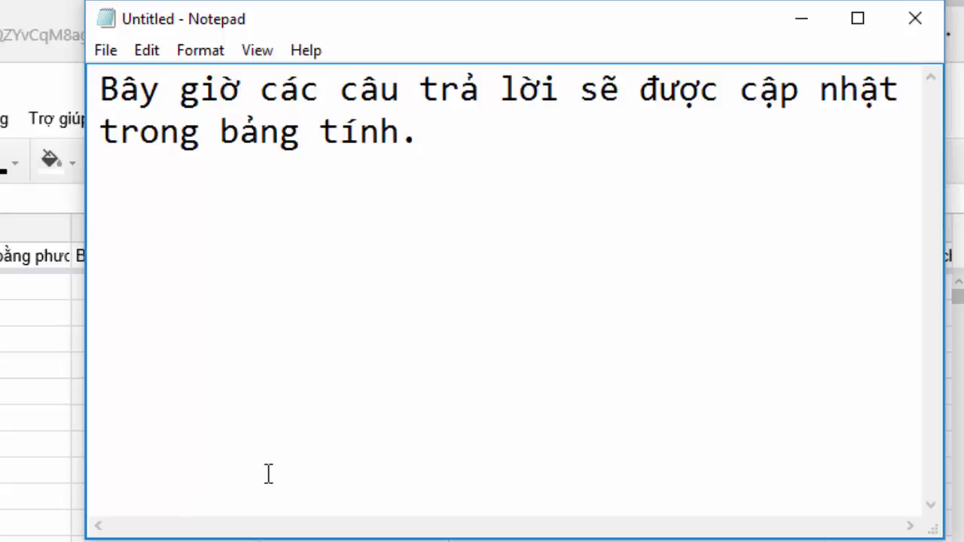
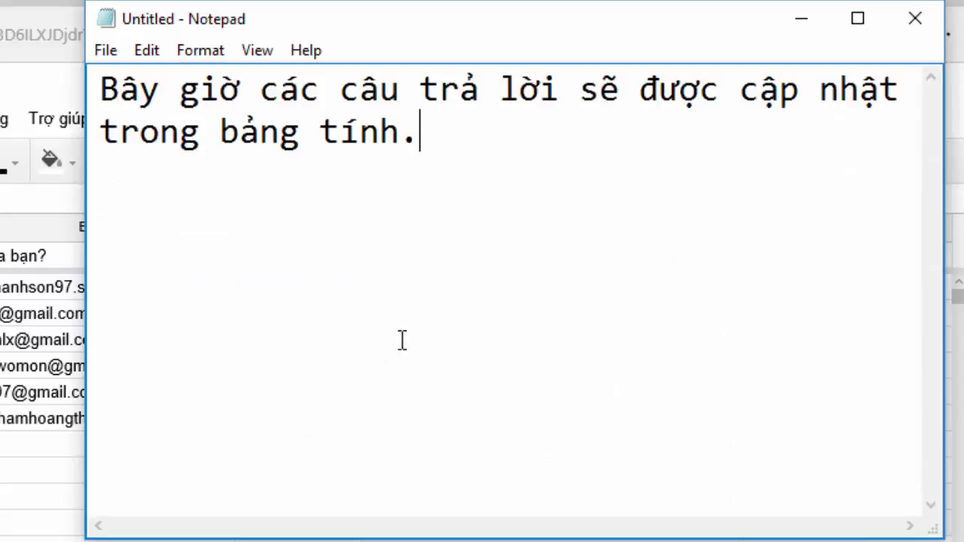
Clear the page and type the caption that Spreadsheet's functions resemble MS Excel
key(ctrl+a)
key(Delete)
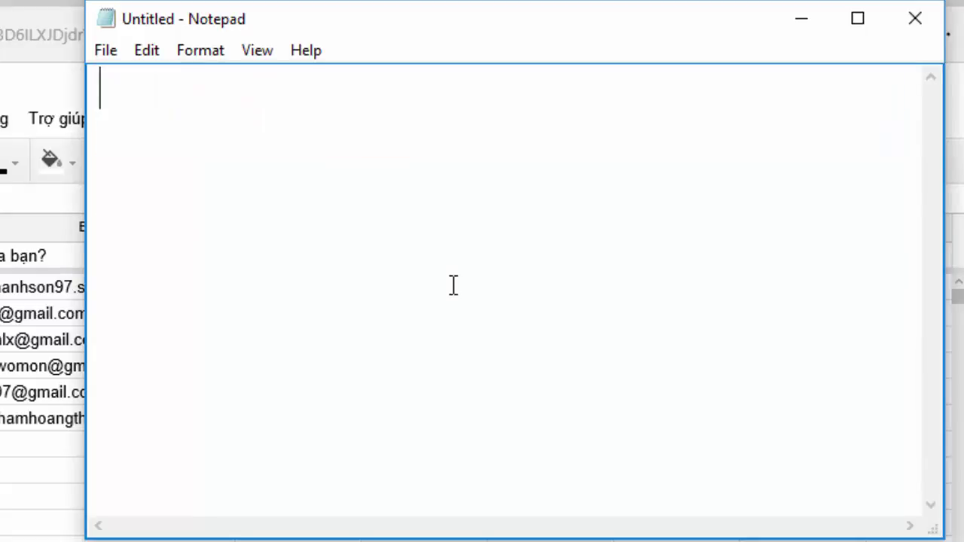
text(Ca)
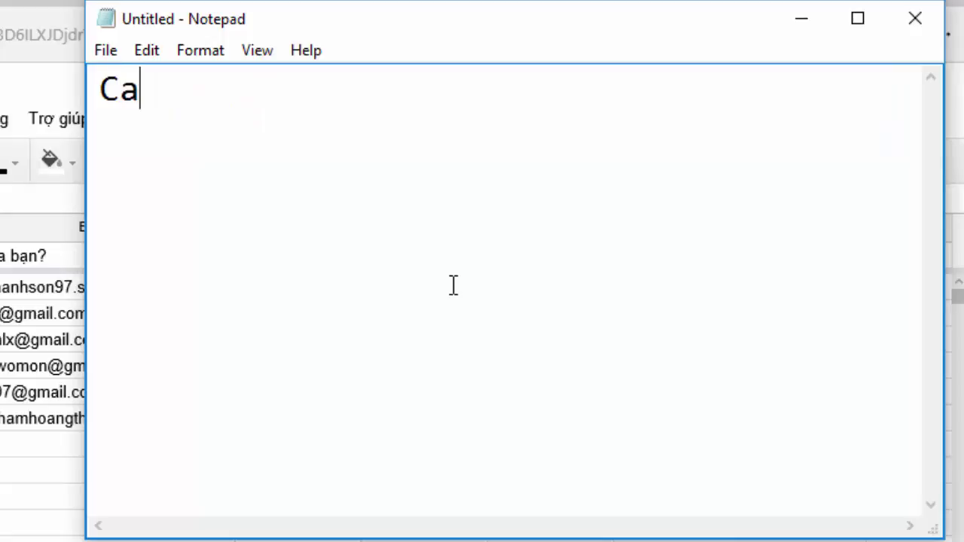
text(c )
text(chucws )
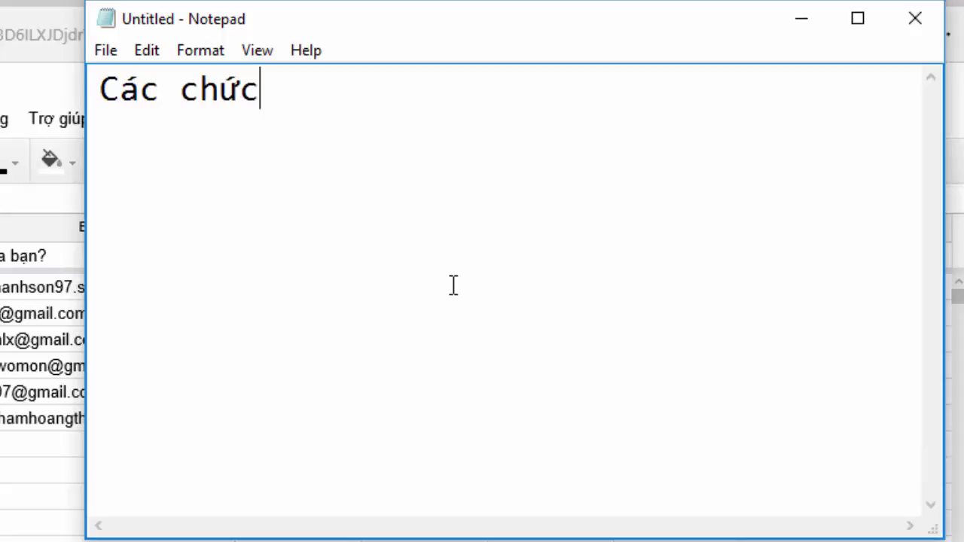
text(nangw )
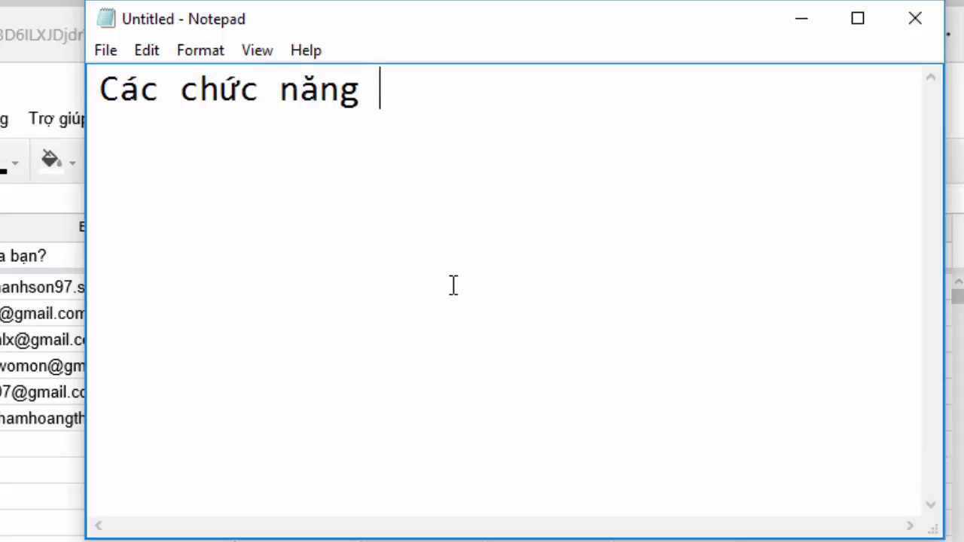
text(cua)
text( S)
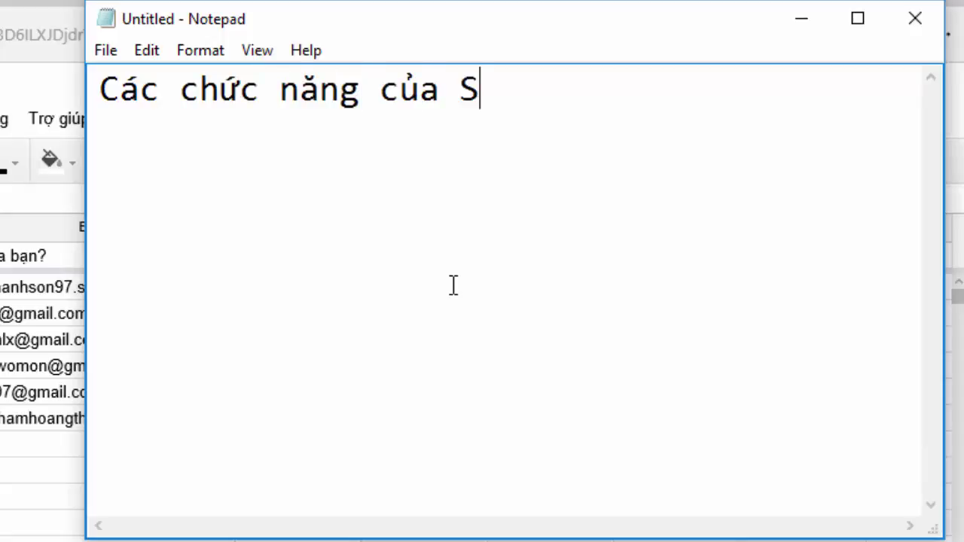
text(preads)
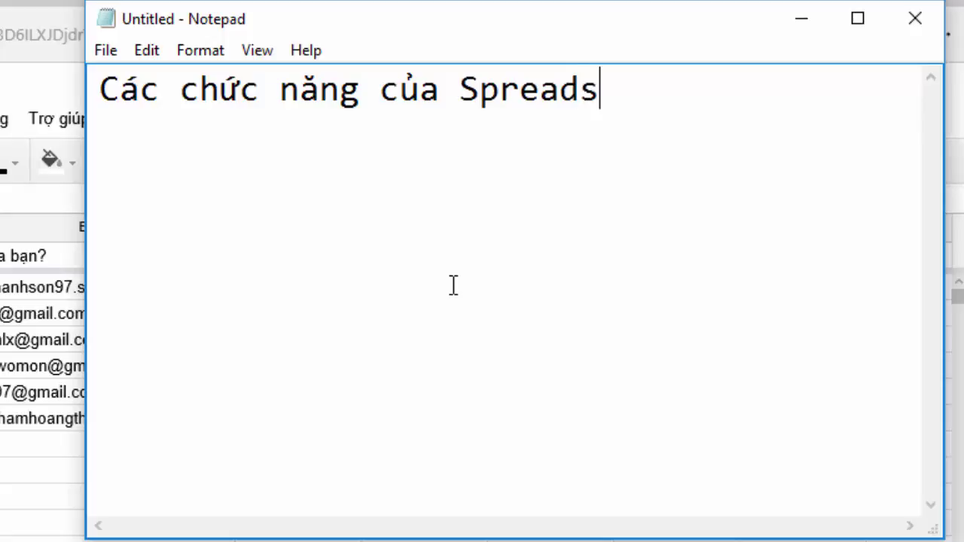
text(hetee )
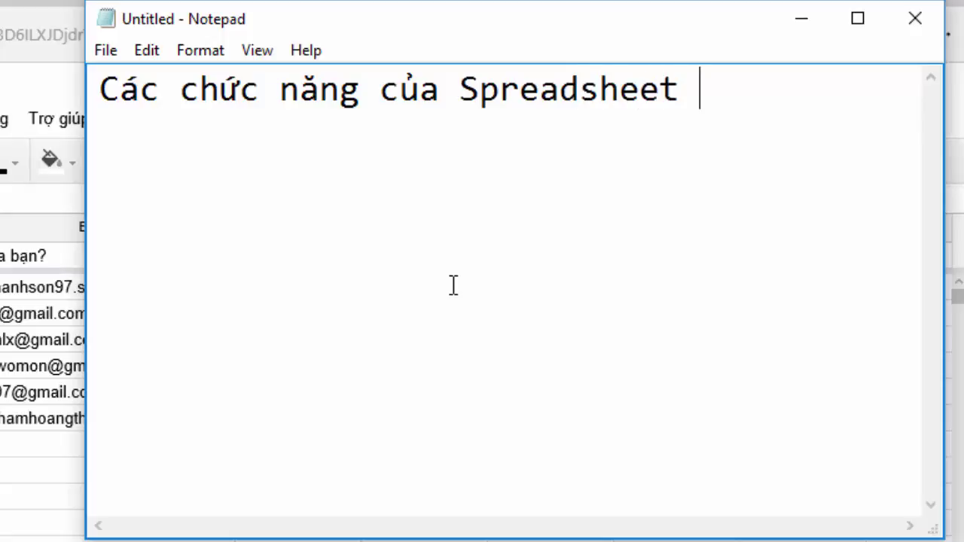
text(se)
key(BackSpace)
key(BackSpace)
text(hau)
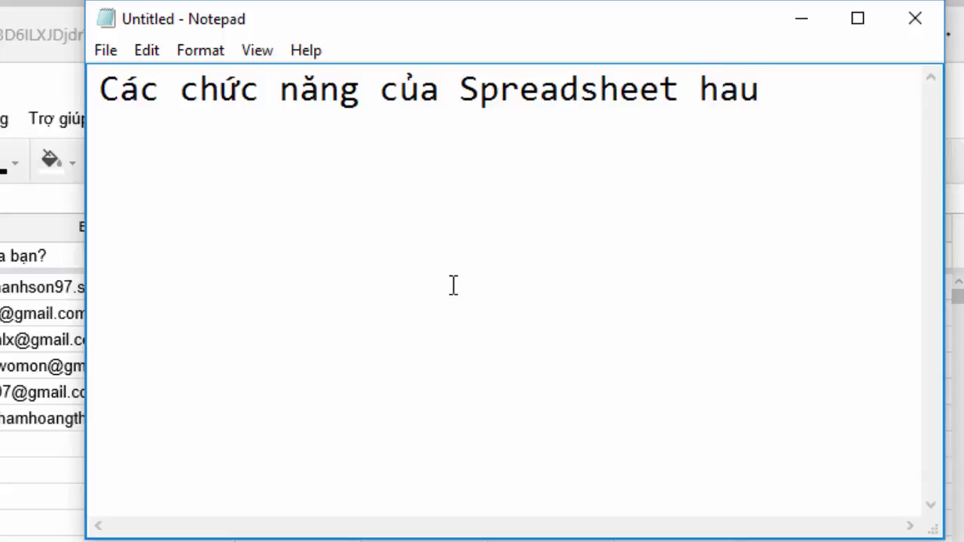
key(BackSpace)
key(BackSpace)
key(BackSpace)
text(gion)
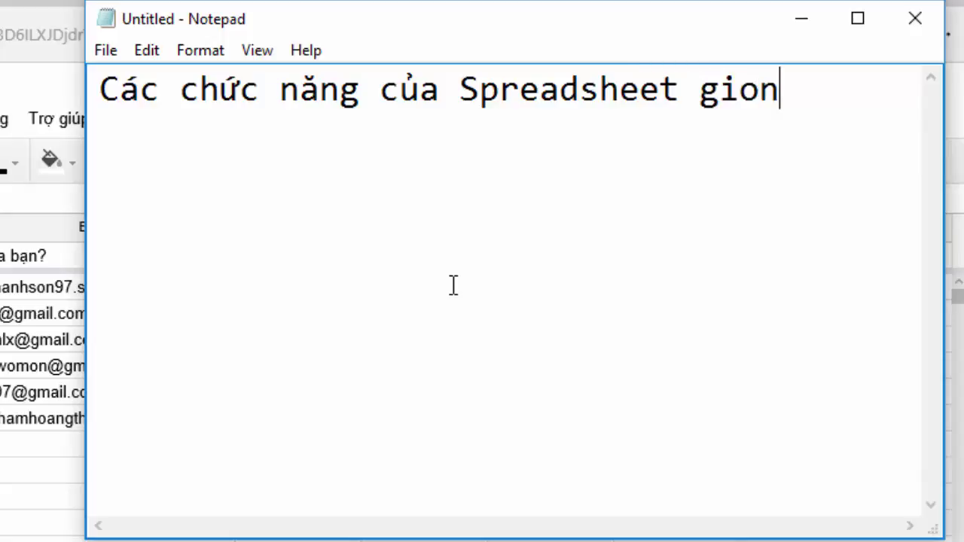
text(gos v)
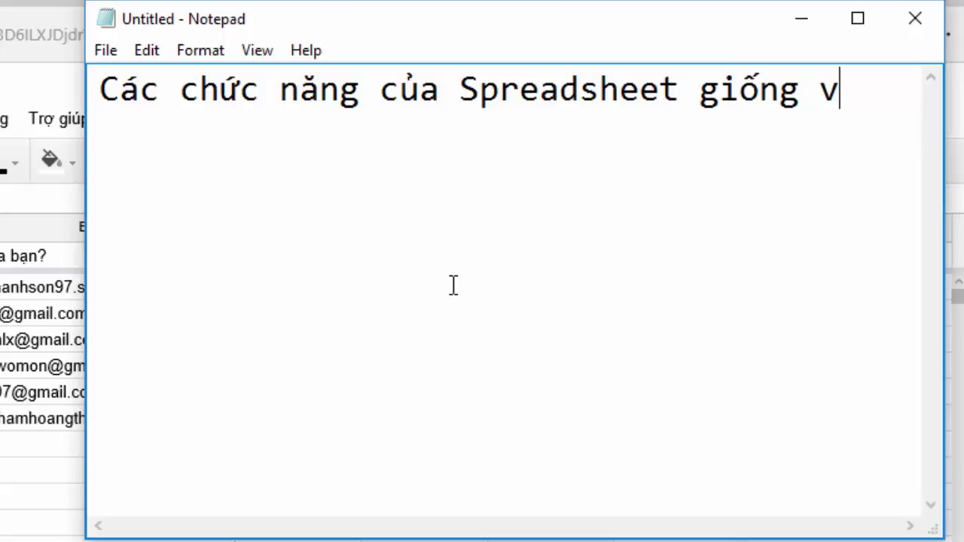
text(oiwf)
key(Return)
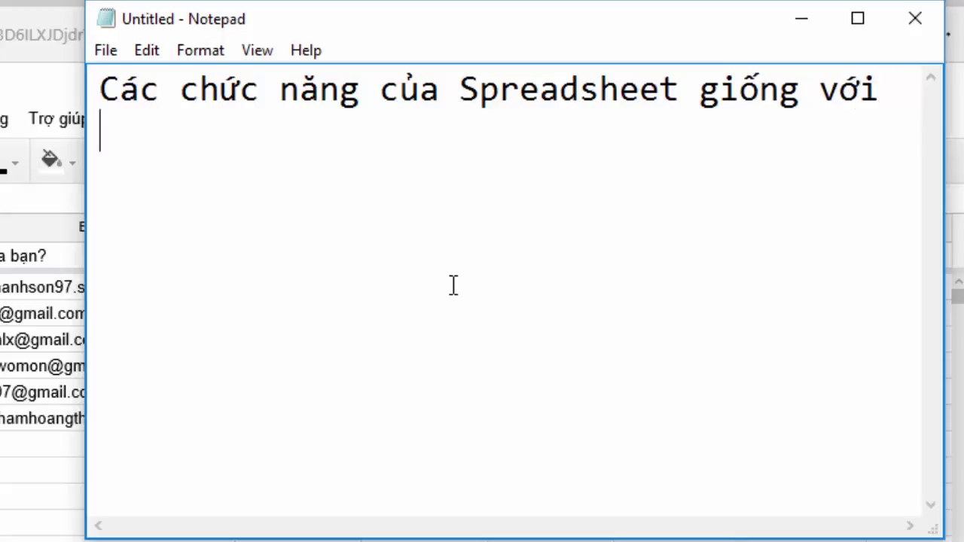
text(MS E)
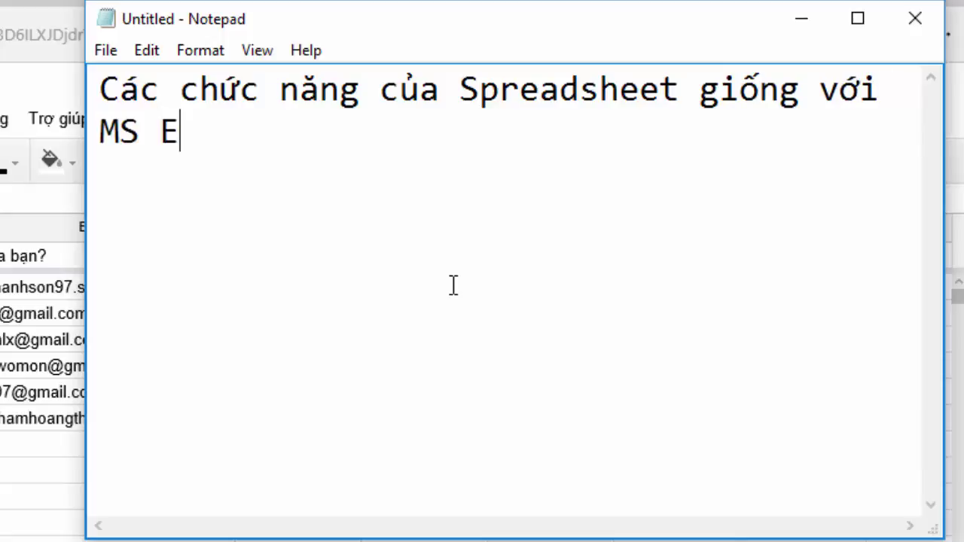
text(xcel )
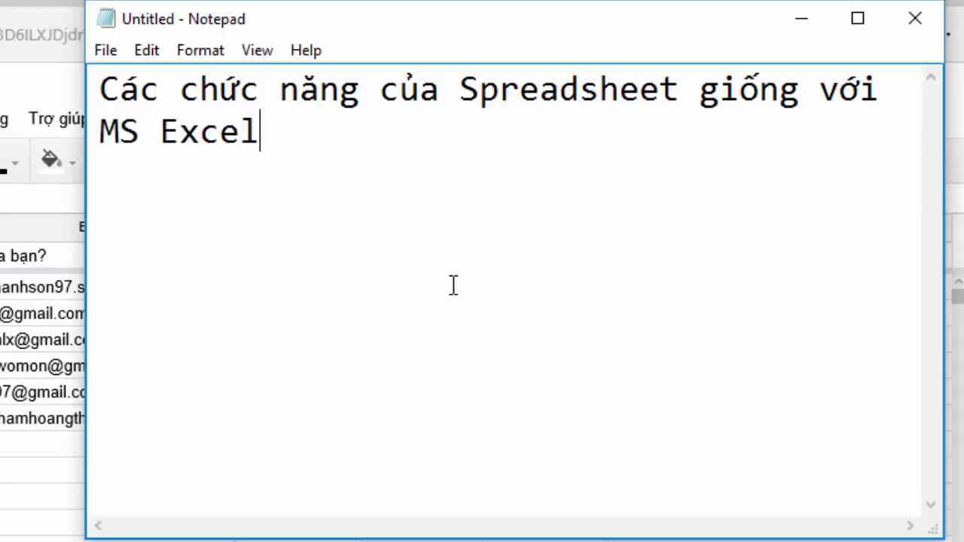
text(nen)
text(e )
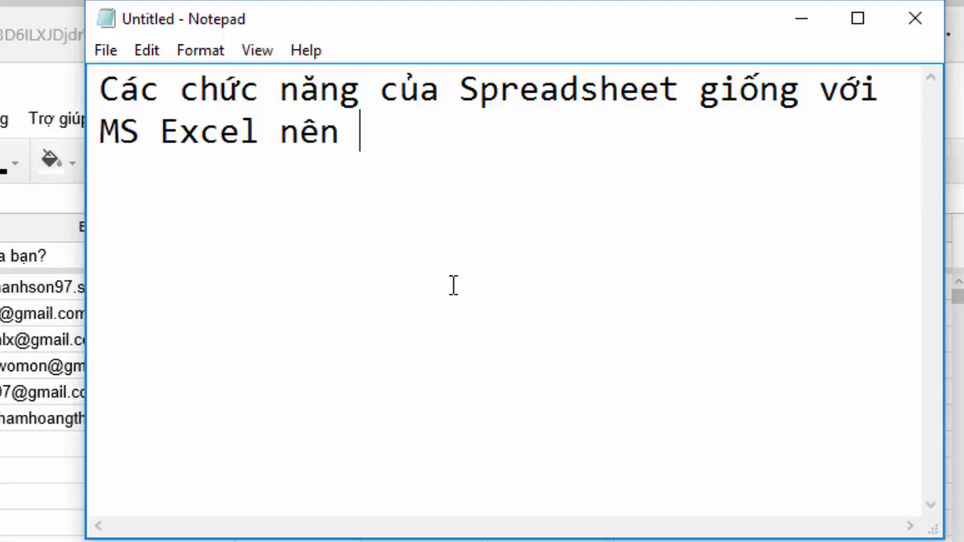
text(neues cac)
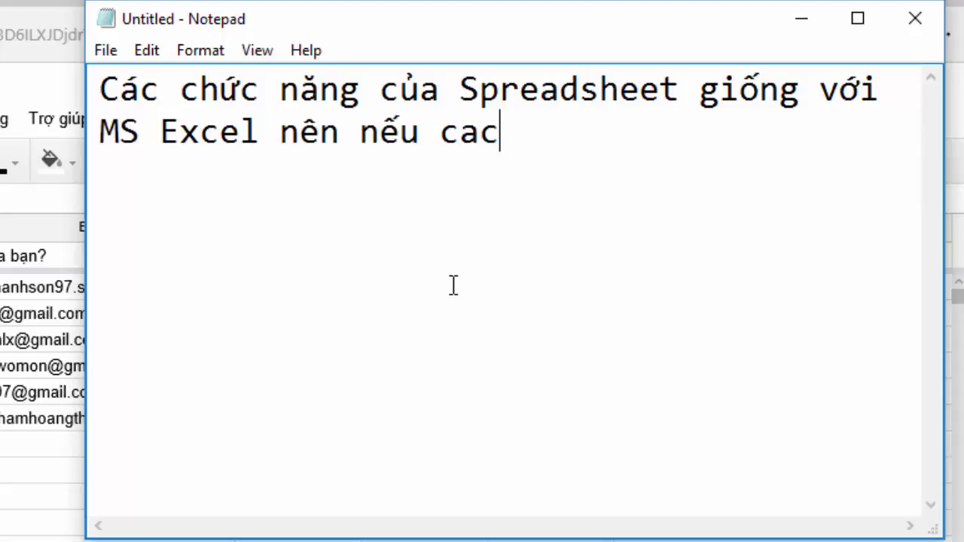
text(s banj d)
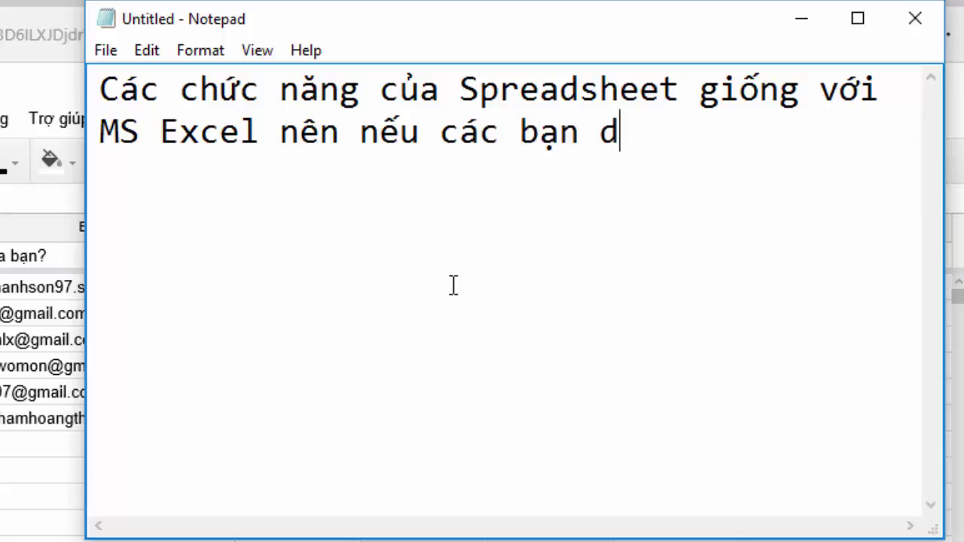
text(dax qu)
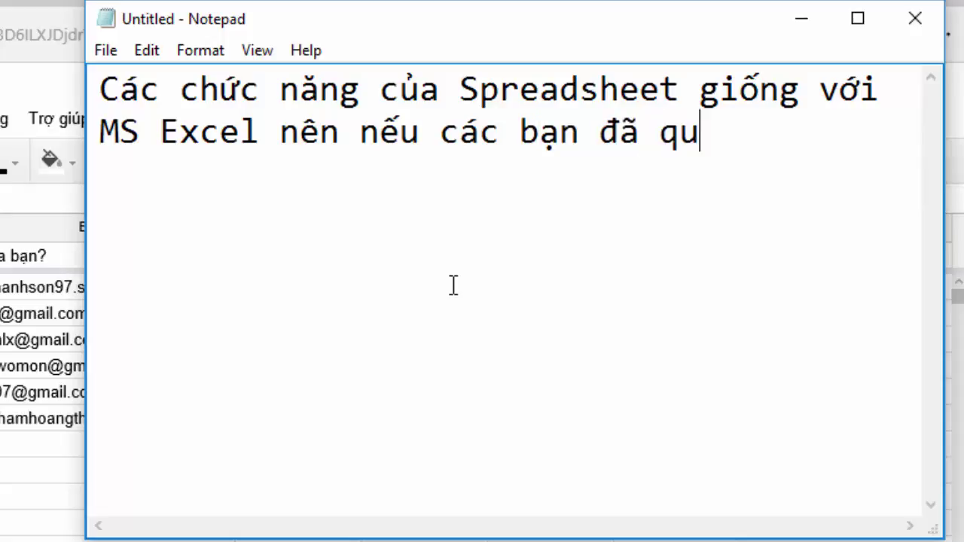
text(en voi)
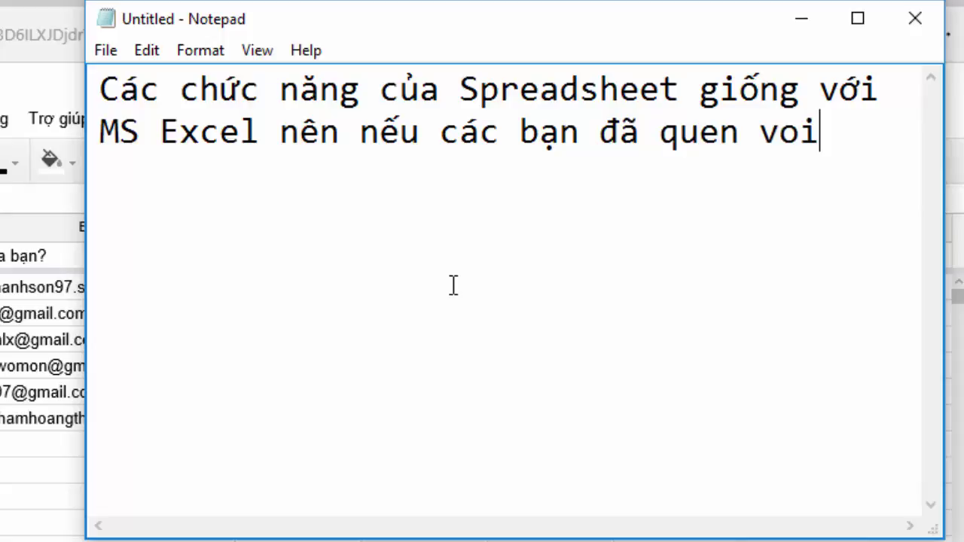
text(ws)
Add that Excel users will find it easy ('không có gì khó khăn cả!!!'), then clear the page
key(BackSpace)
key(Return)
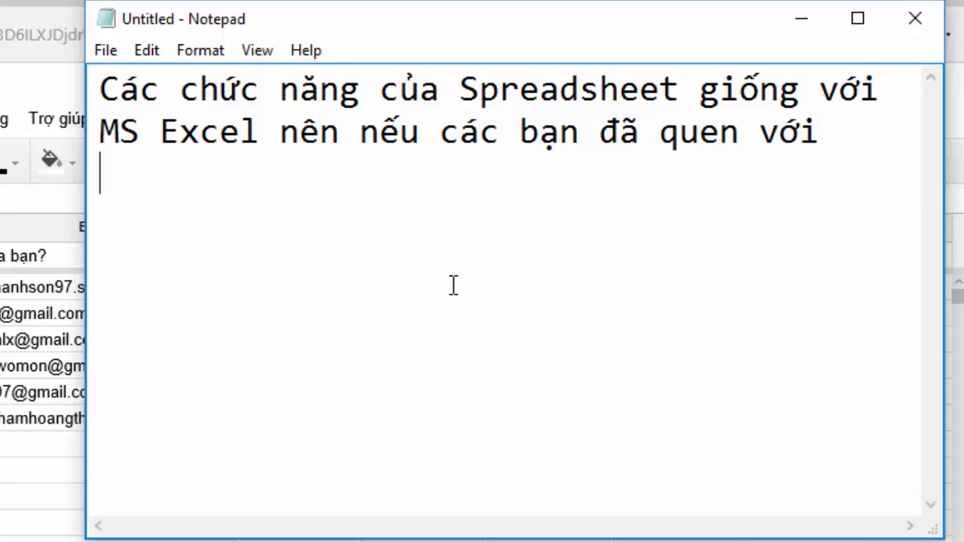
text(Excel)
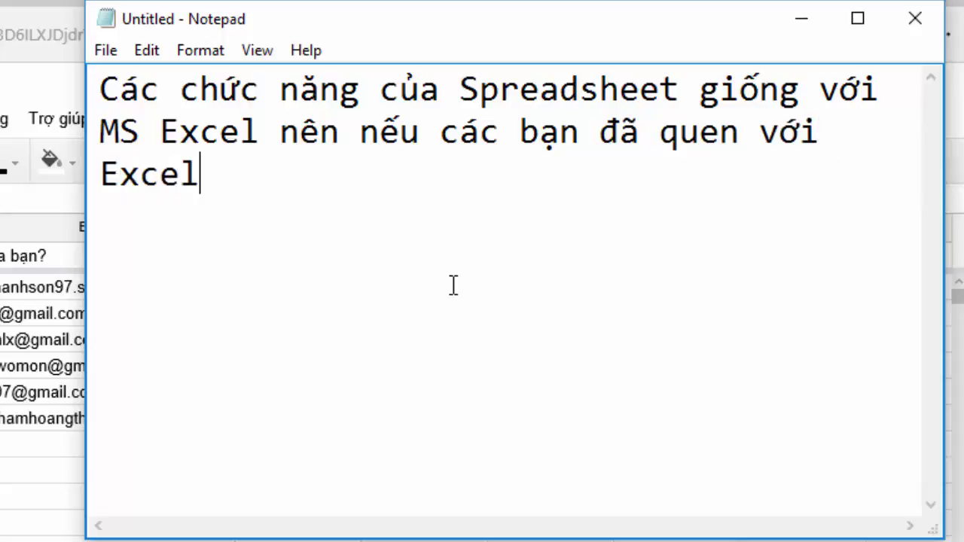
text( thif )
text(viec)
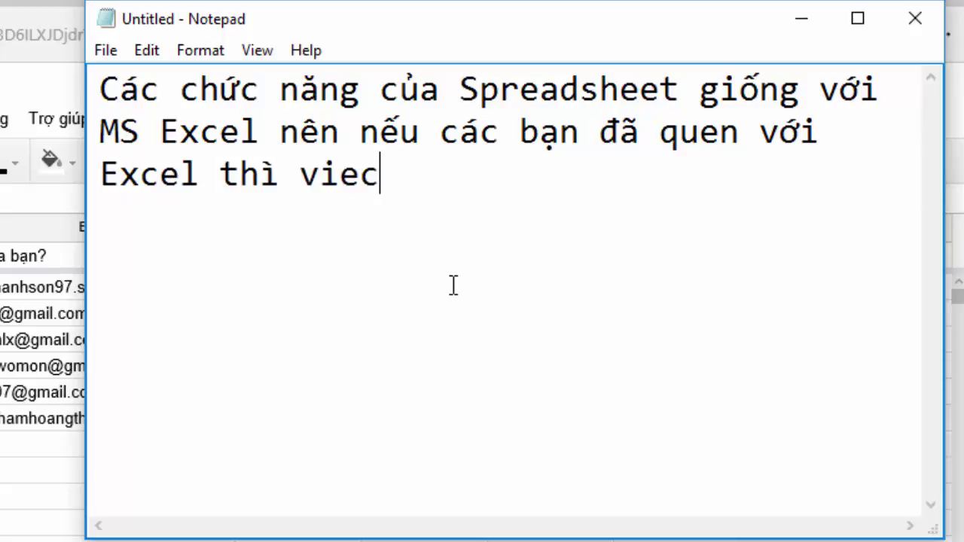
text( suw)
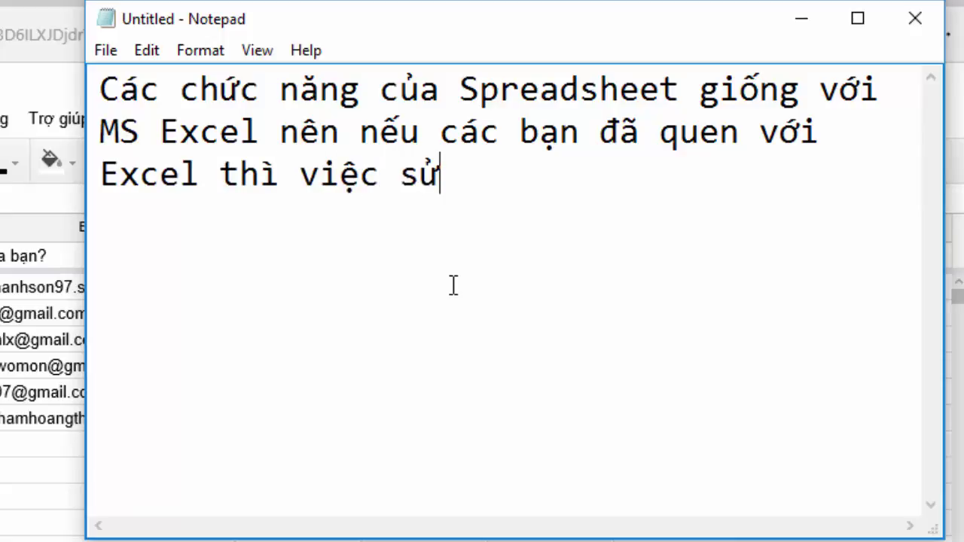
text( dug)
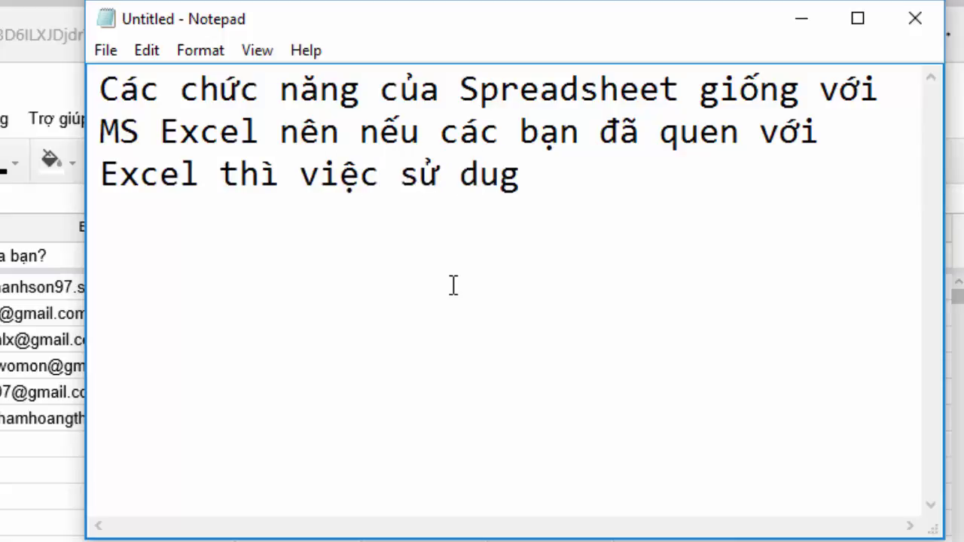
key(BackSpace)
text(ngj )
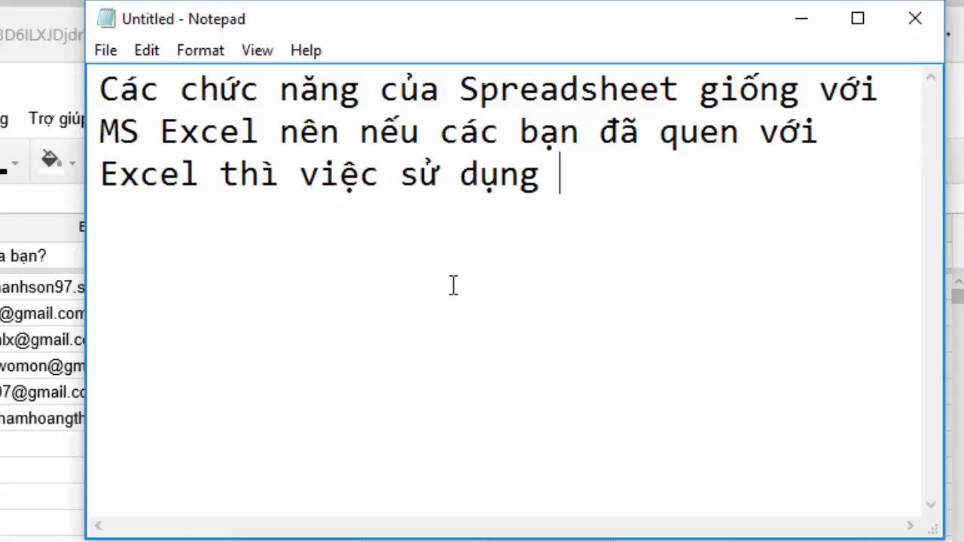
text(sex khon)
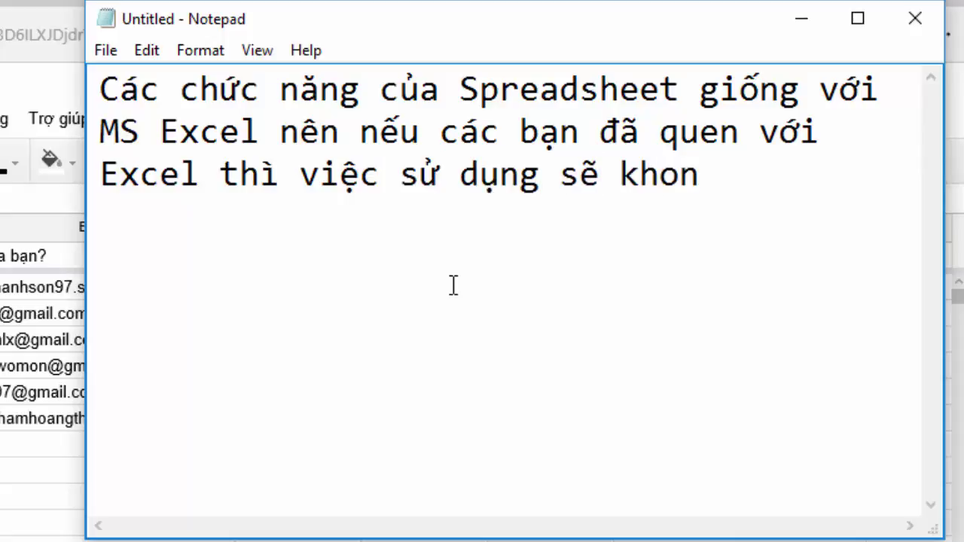
text(go cos)
text( gi)
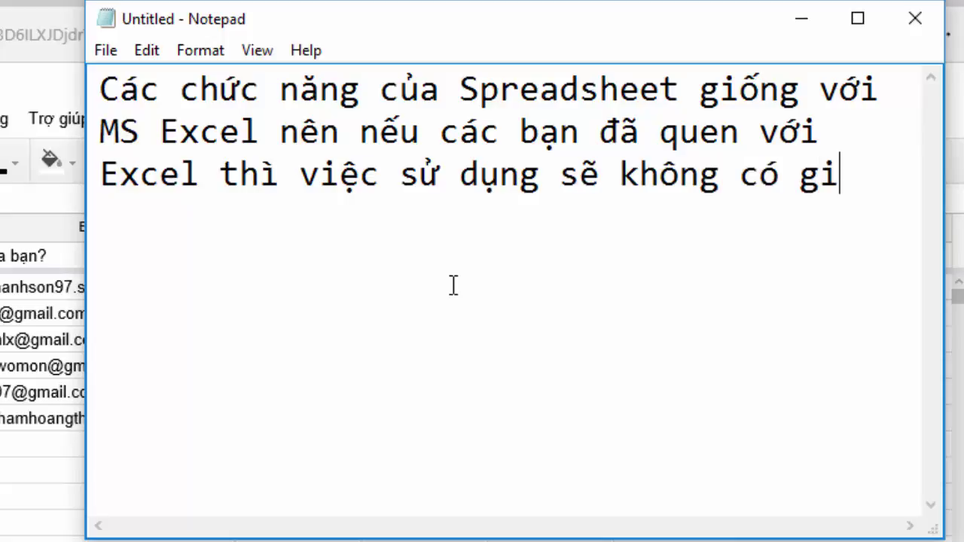
key(Return)
text(khos )
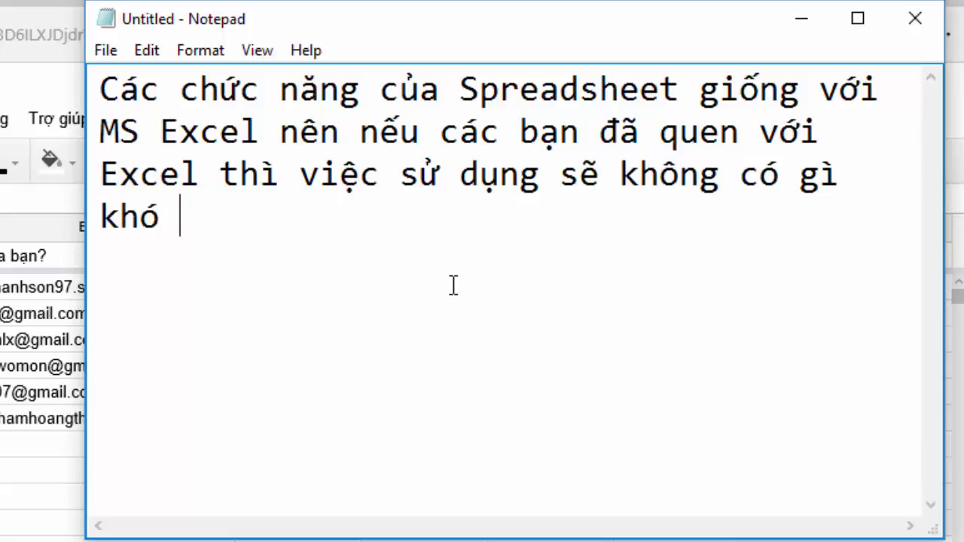
text(khawn car)
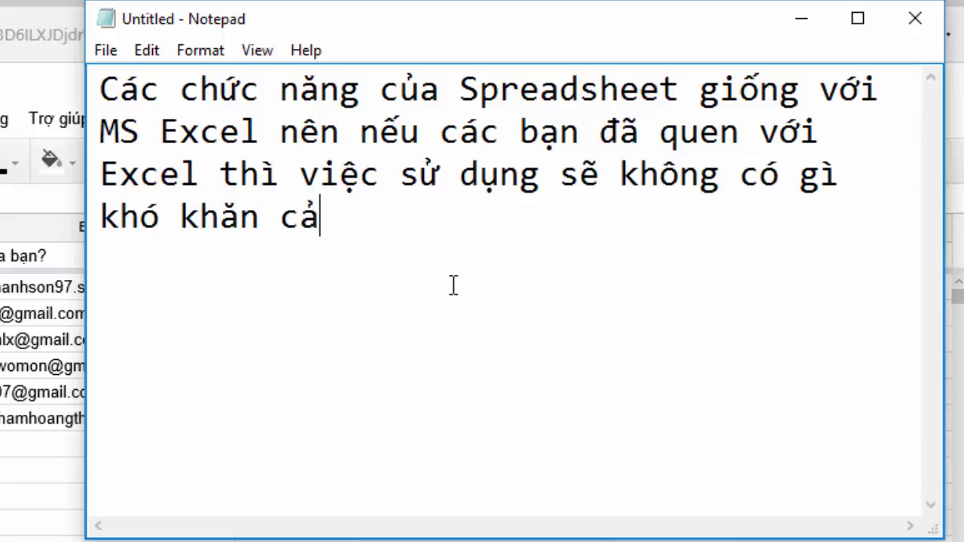
text(!!!)
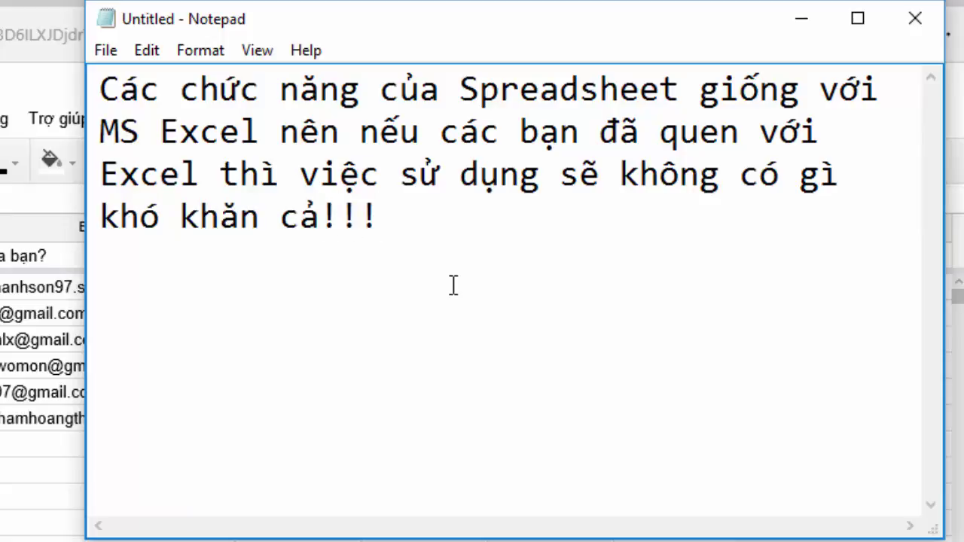
key(ctrl+a)
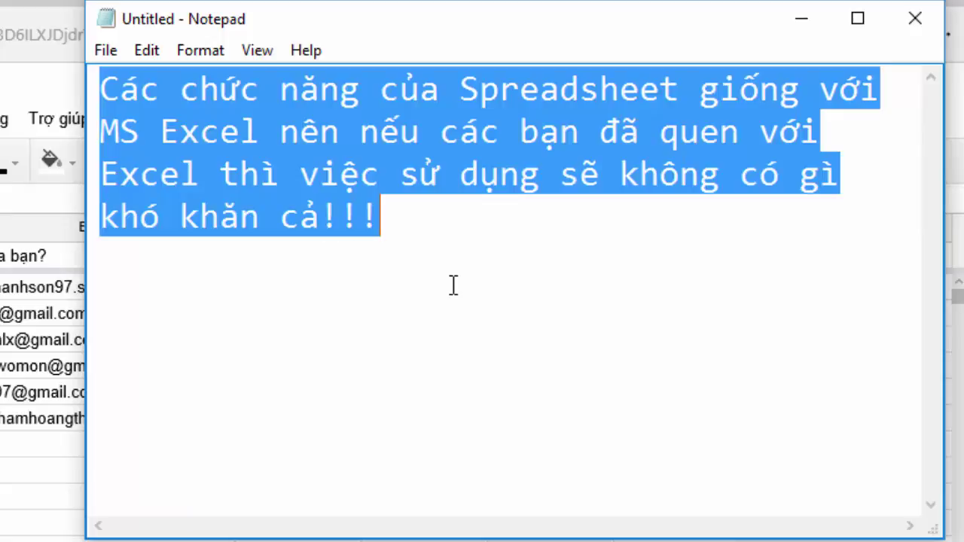
key(Delete)
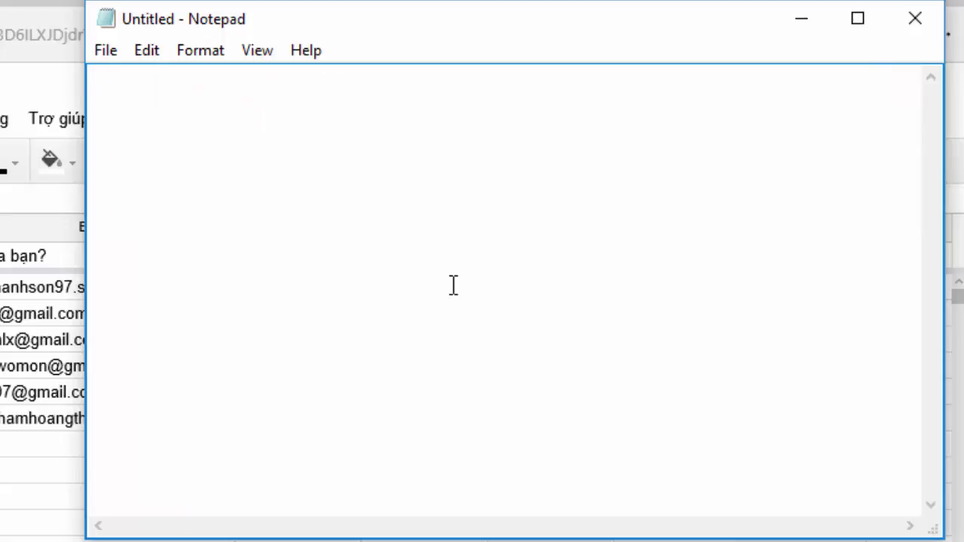
Type the caption opening 'Trong giao diện Spreadsheet trên thanh công cụ các bạn có thể xem những chức năng'
text(C)
key(BackSpace)
text(Trong )
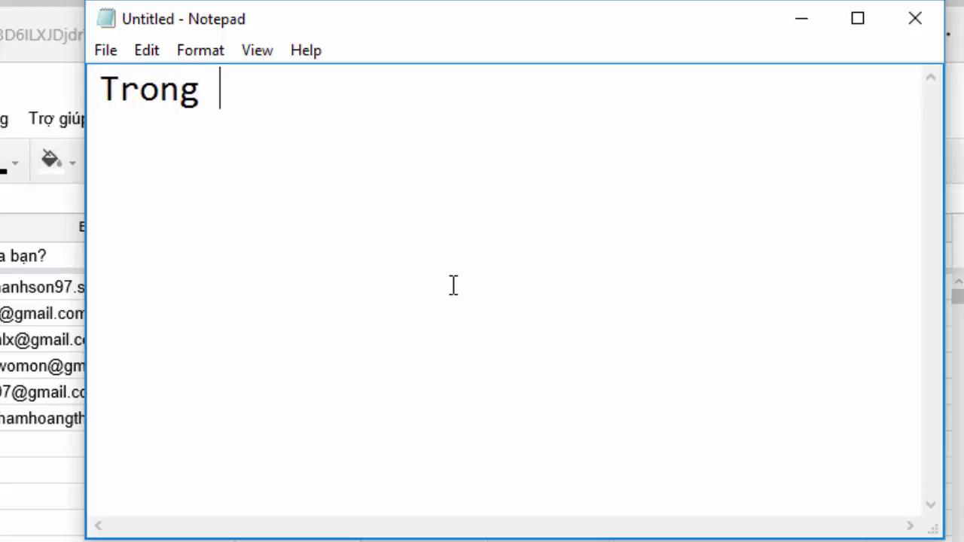
text(gia)
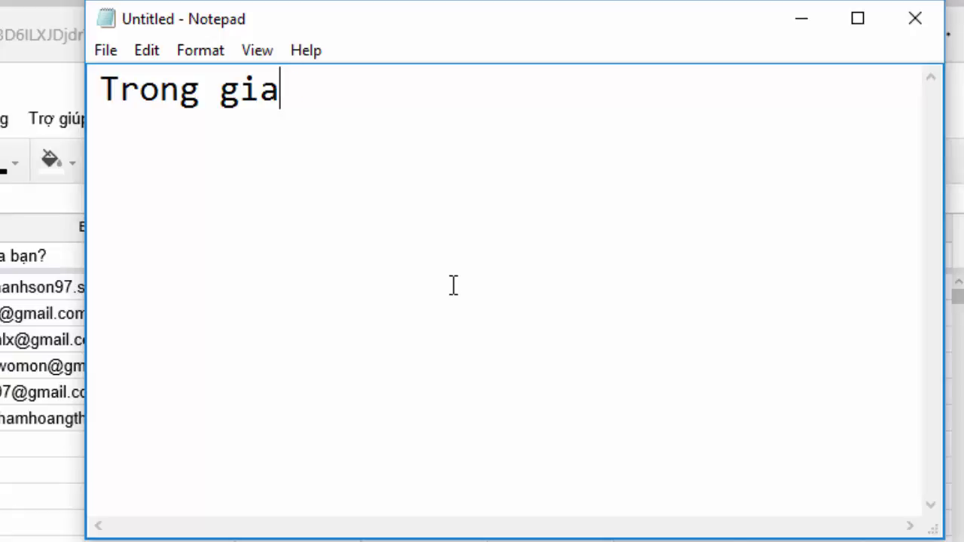
text(o dien)
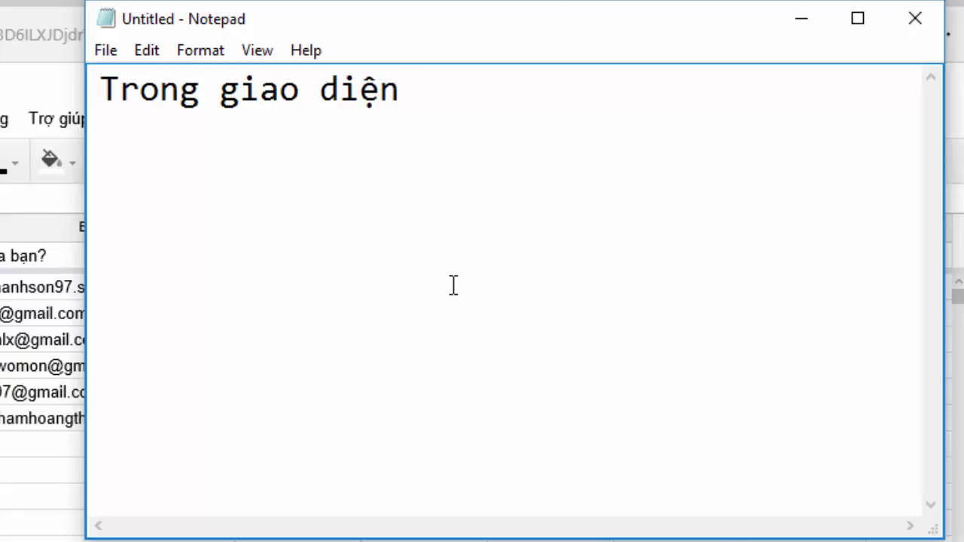
text(Spre)
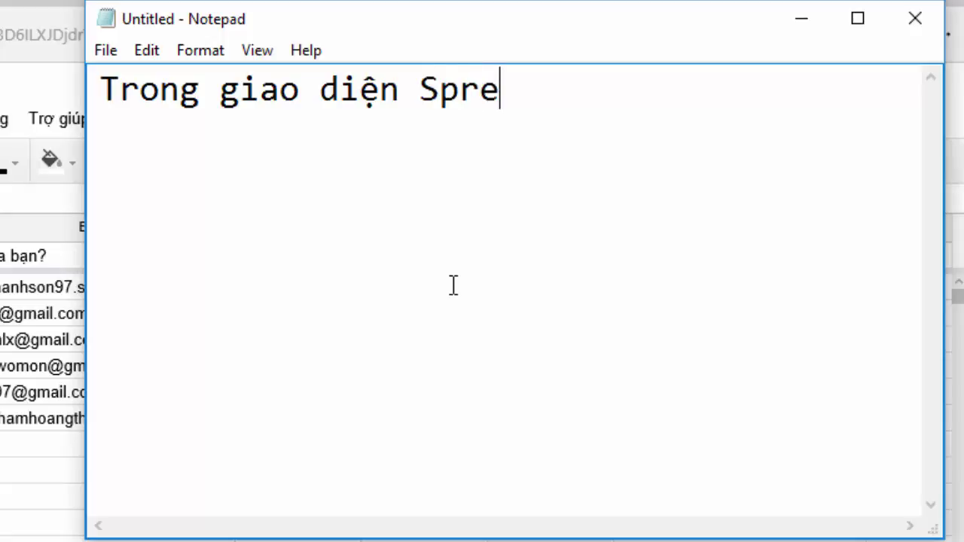
text(adshee)
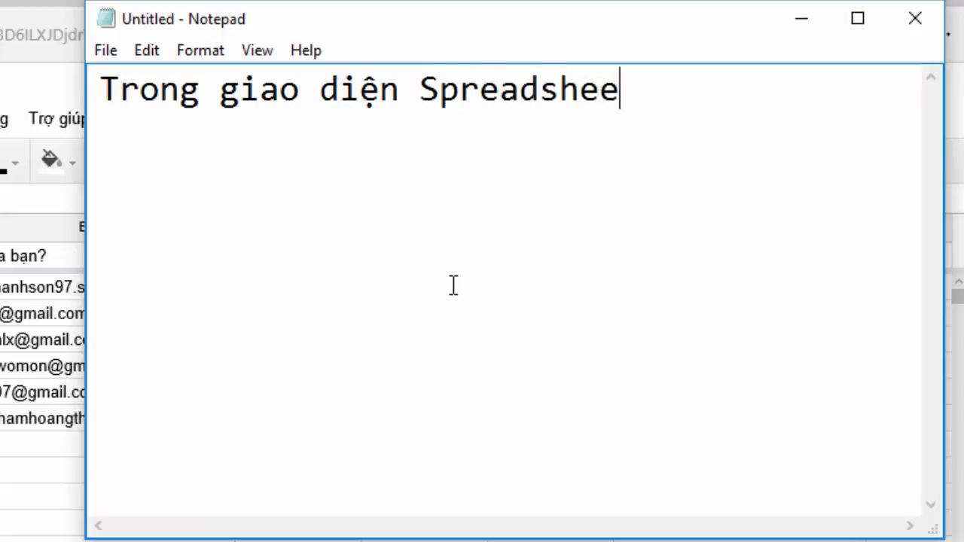
text(t trên)
text( tren trên t)
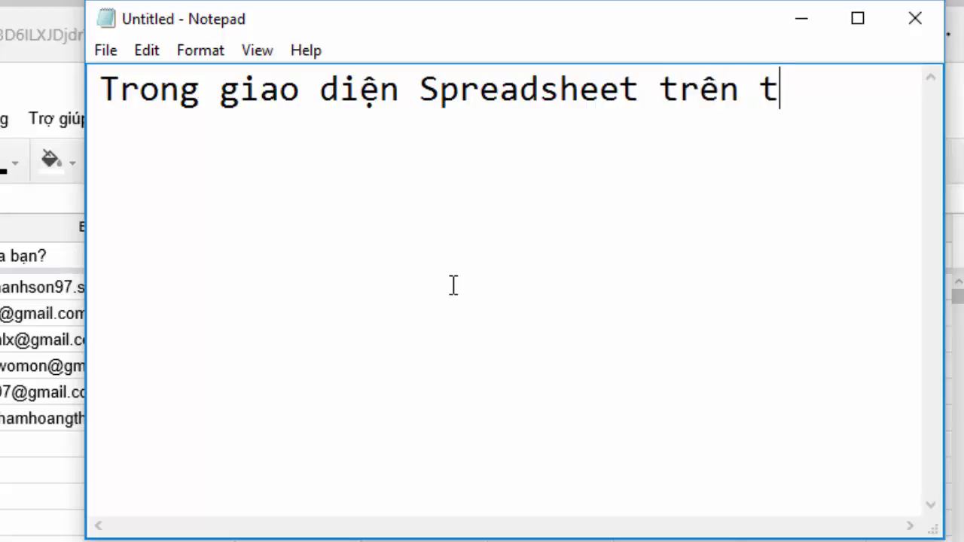
text(hanh)
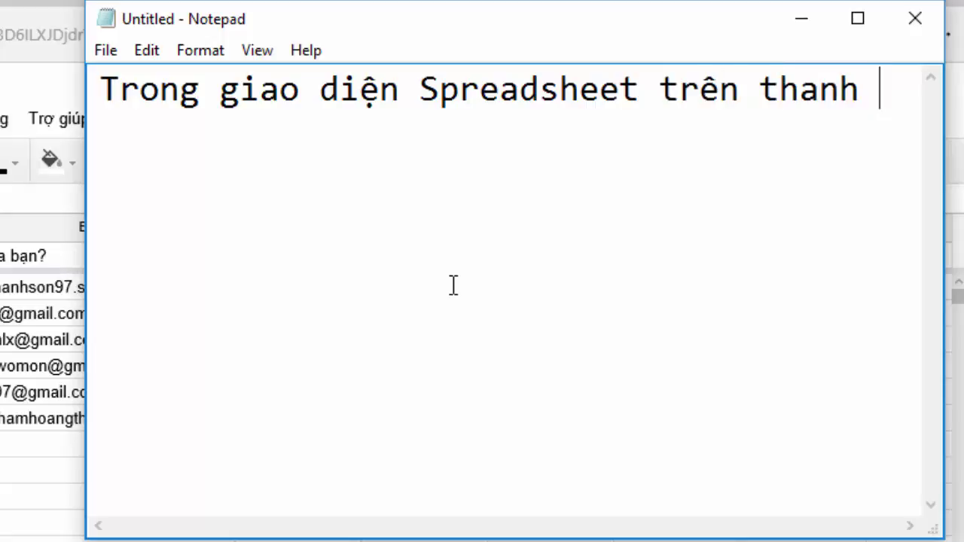
key(BackSpace)
key(Return)
text(co)
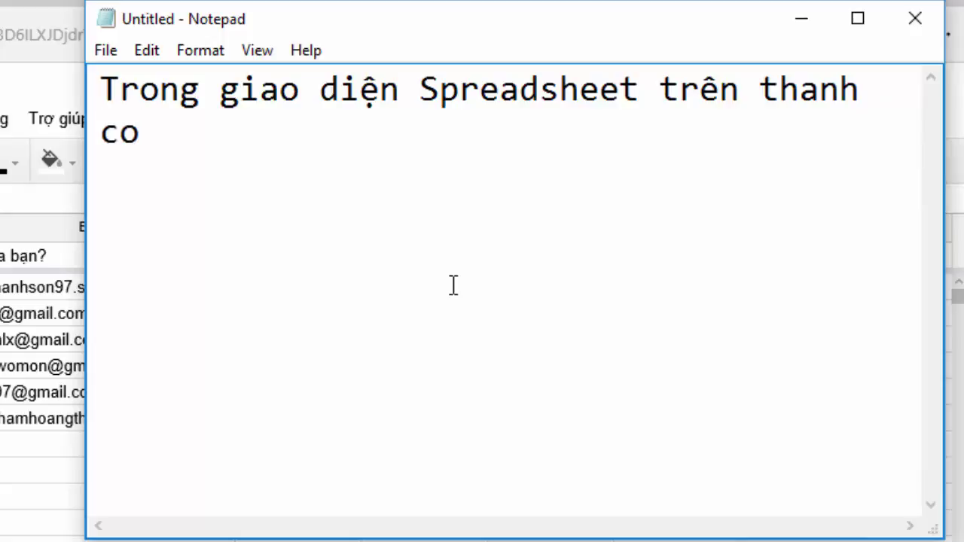
text(ng u)
key(BackSpace)
text(cụ)
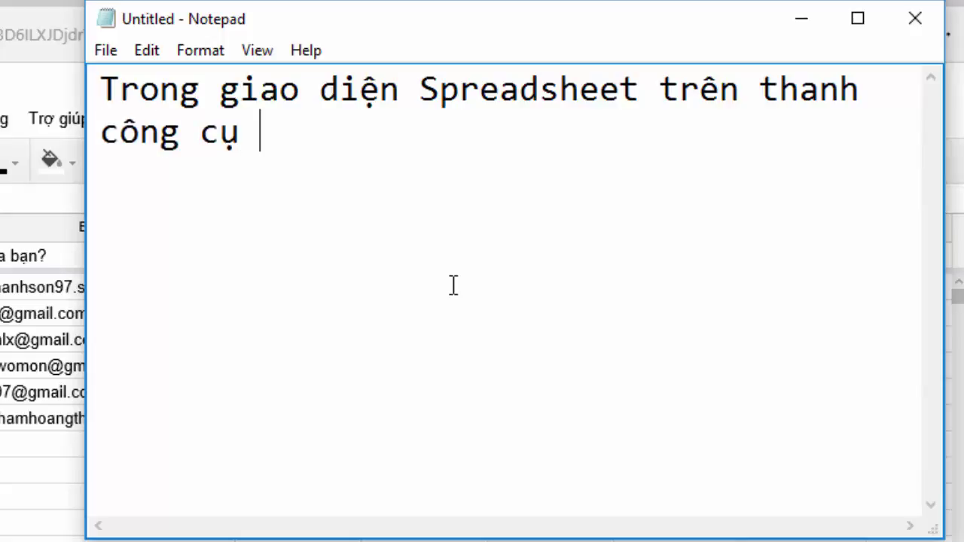
text( cac )
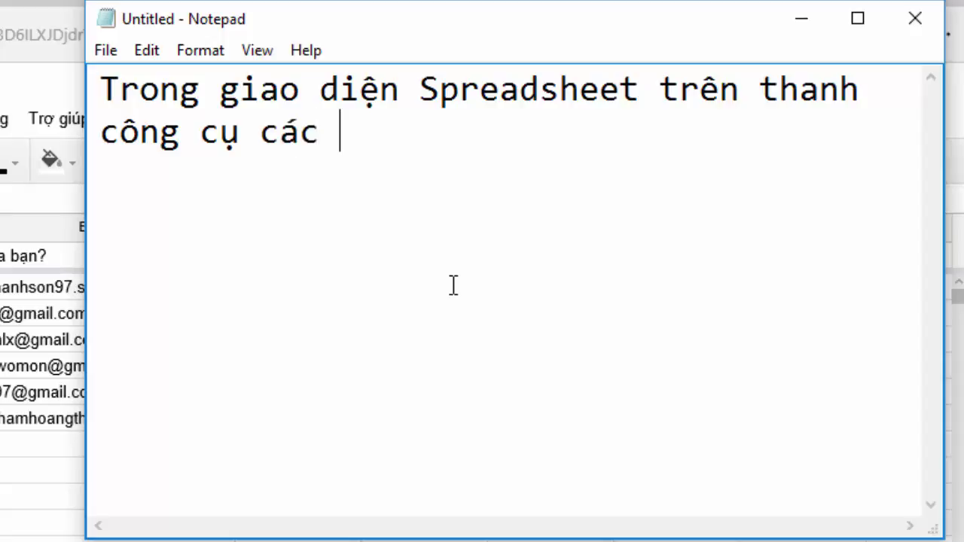
text(banj cos t)
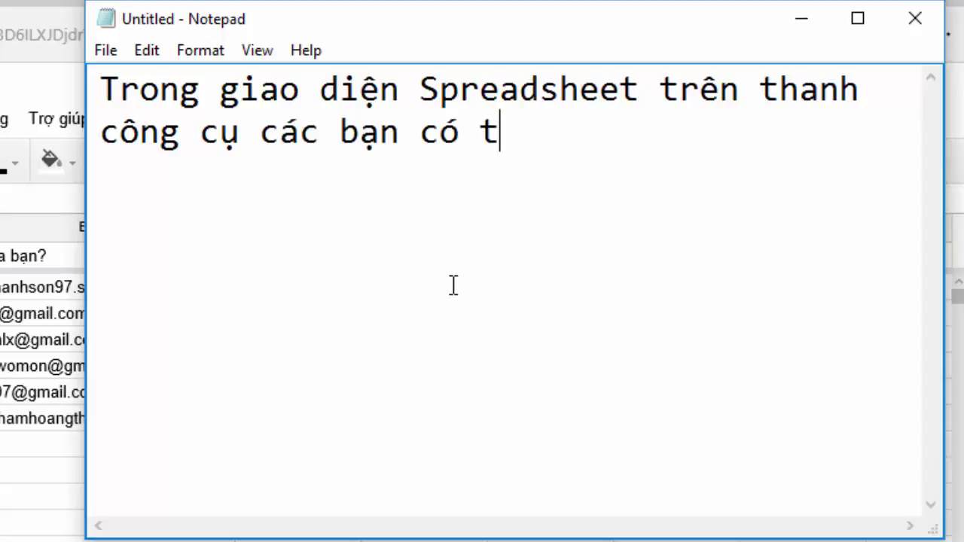
text(heer x)
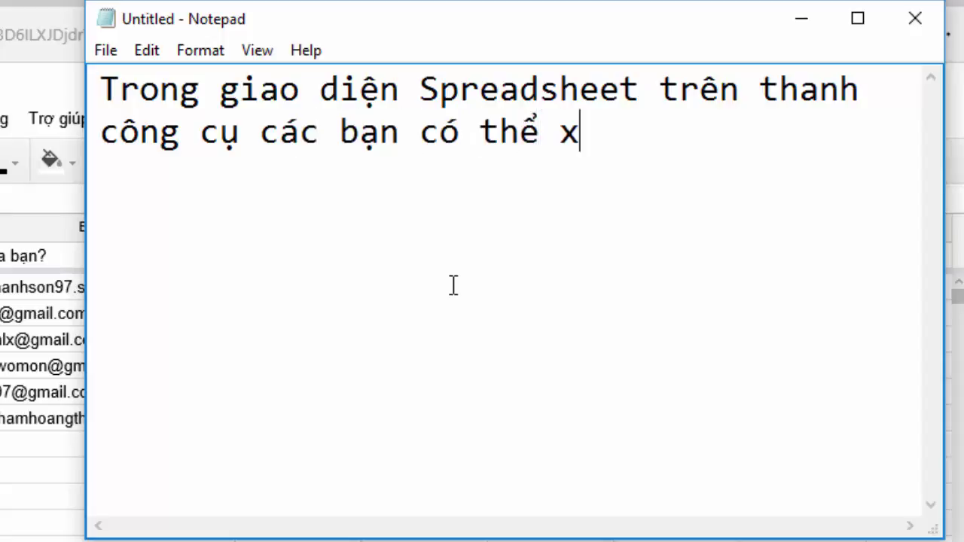
text(em nhuw)
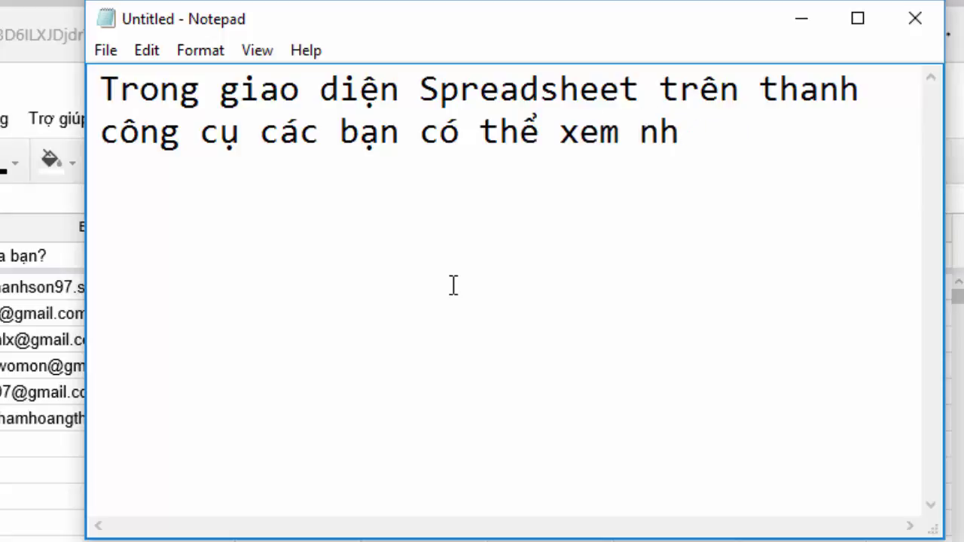
text(ngx ch)
text(uwc)
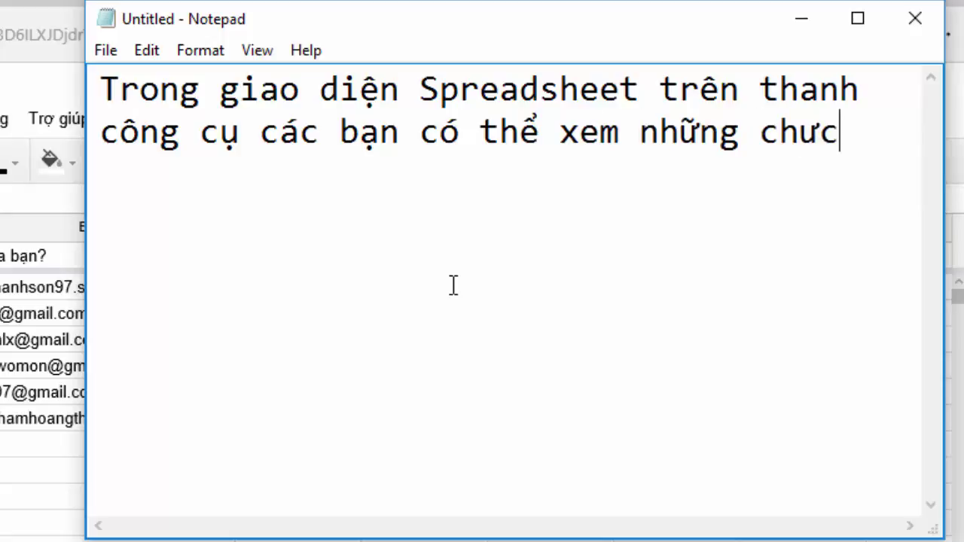
text(s nang)
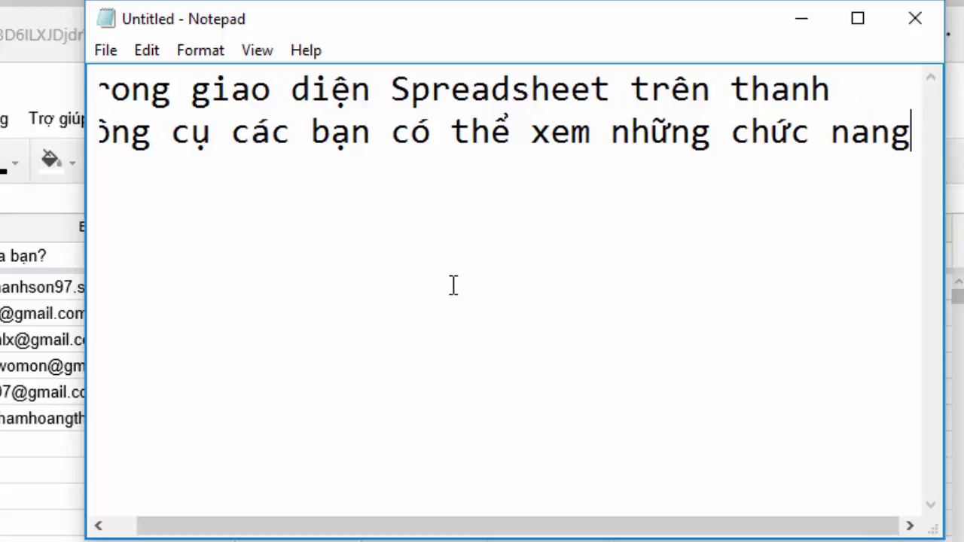
Continue with 'năng cơ bản như chỉnh sửa, xem, chèn,...'
key(BackSpace)
key(BackSpace)
key(BackSpace)
key(BackSpace)
key(Return)
text(n)
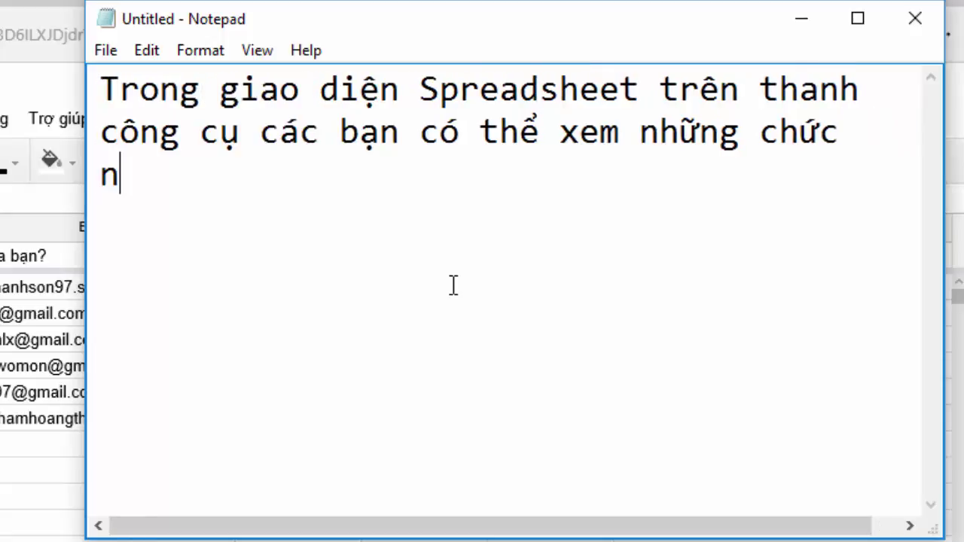
text(angw)
text(c9)
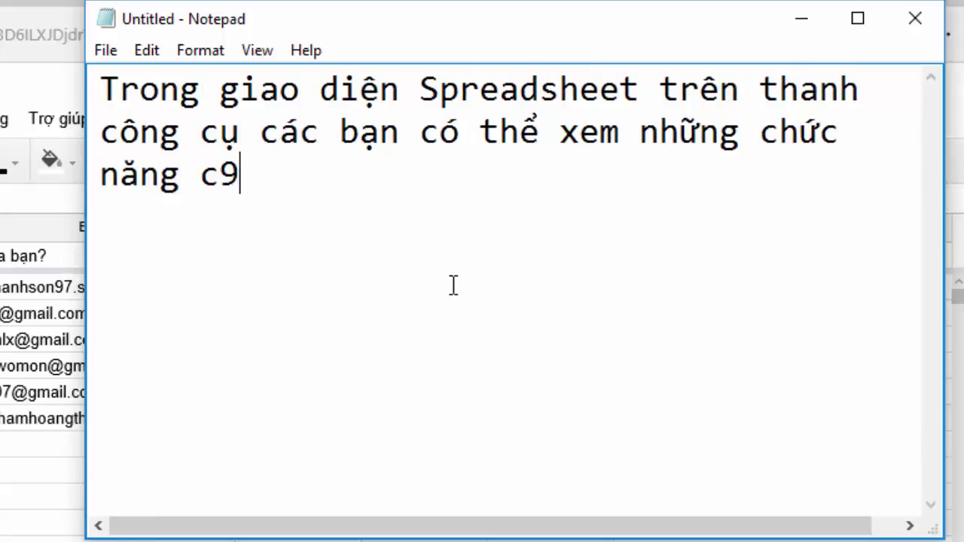
key(BackSpace)
text(ow b)
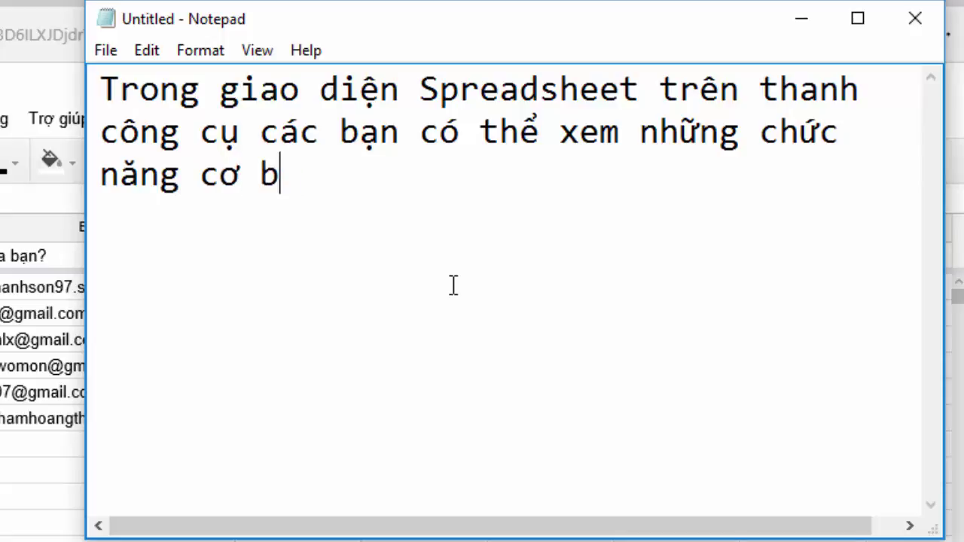
text(anr nhi)
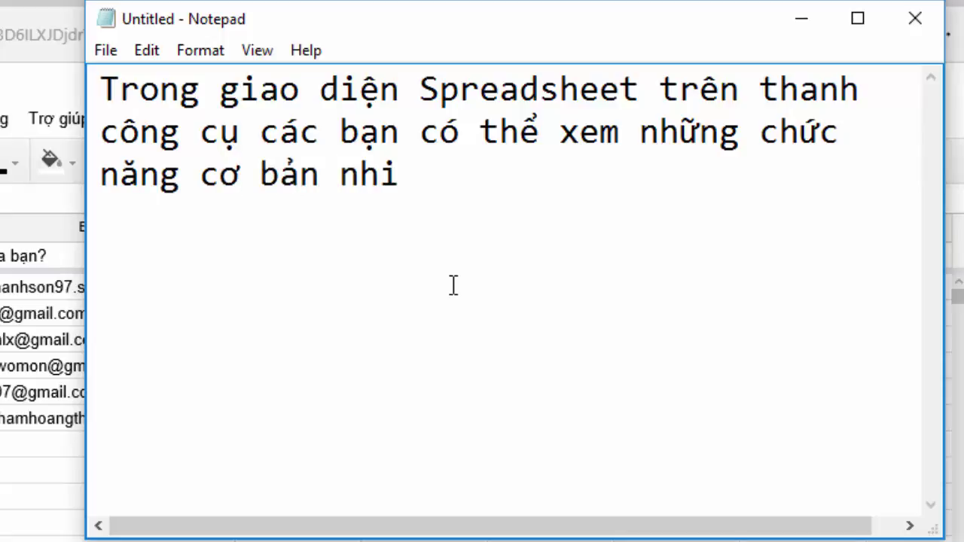
key(BackSpace)
text(uw)
text(chinh)
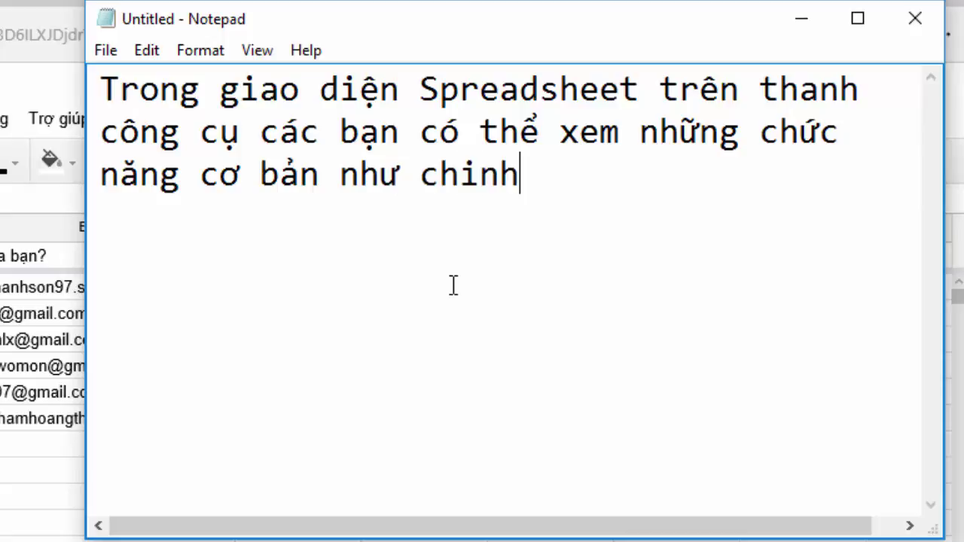
text(r suwa)
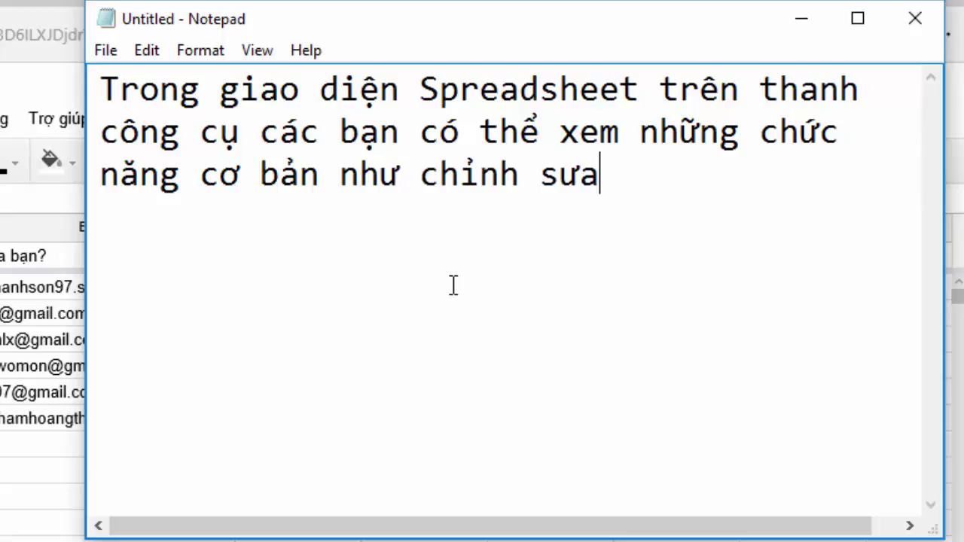
text(, xe)
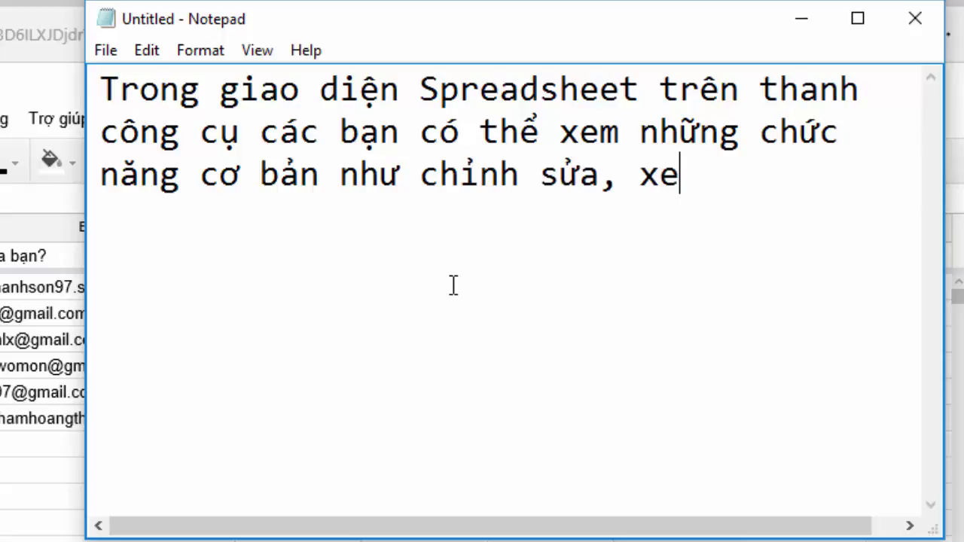
text(m, )
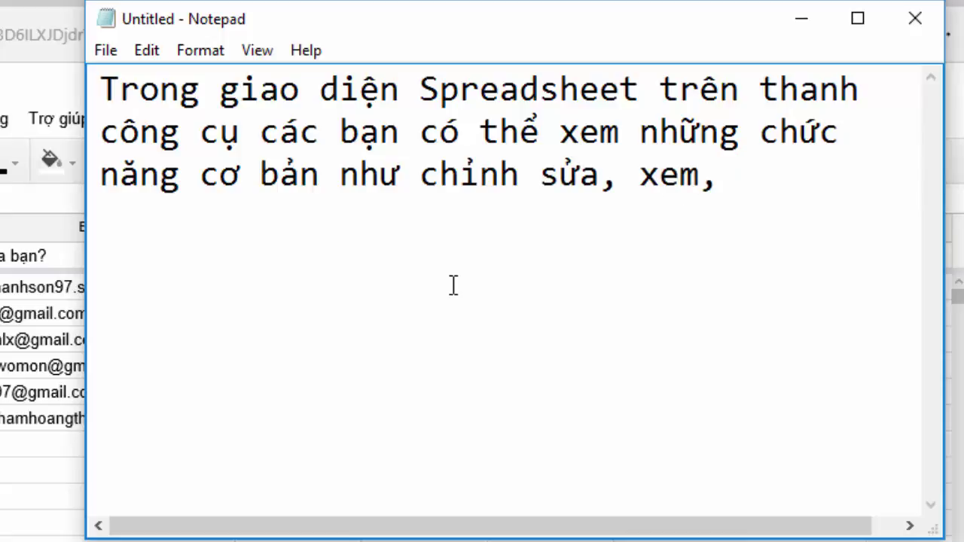
text( chen)
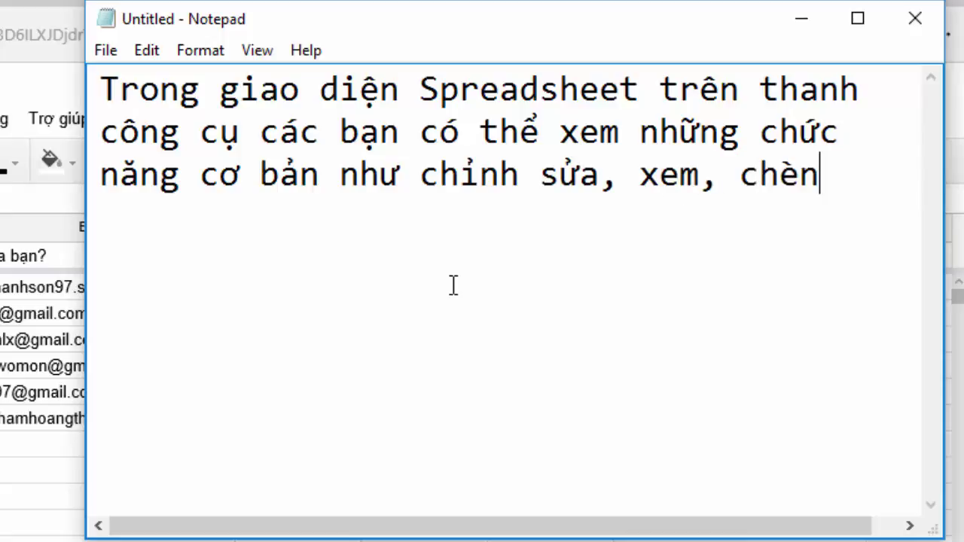
text(,...)
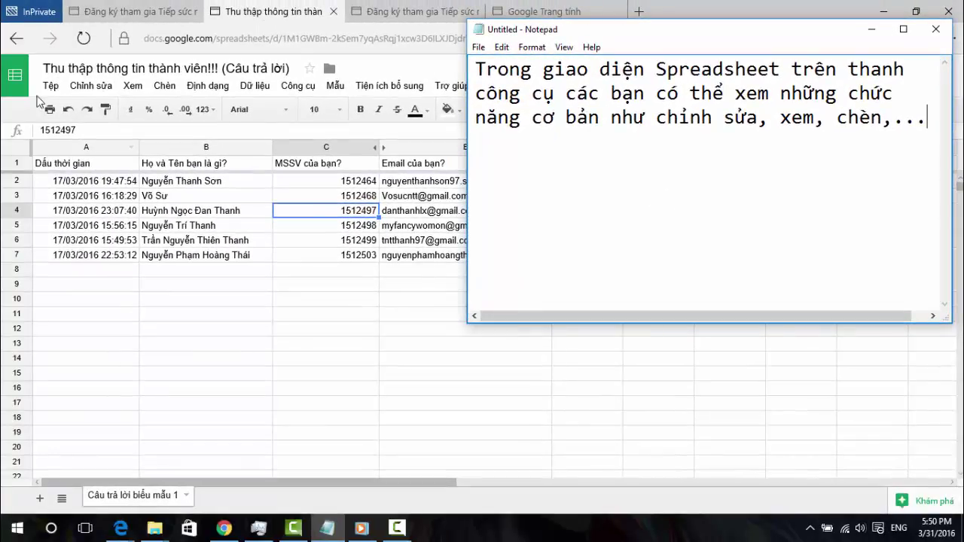
Browse the spreadsheet menus from File through Định dạng, Dữ liệu, Công cụ, Tiện ích bổ sung and Trợ giúp
click(52, 89)
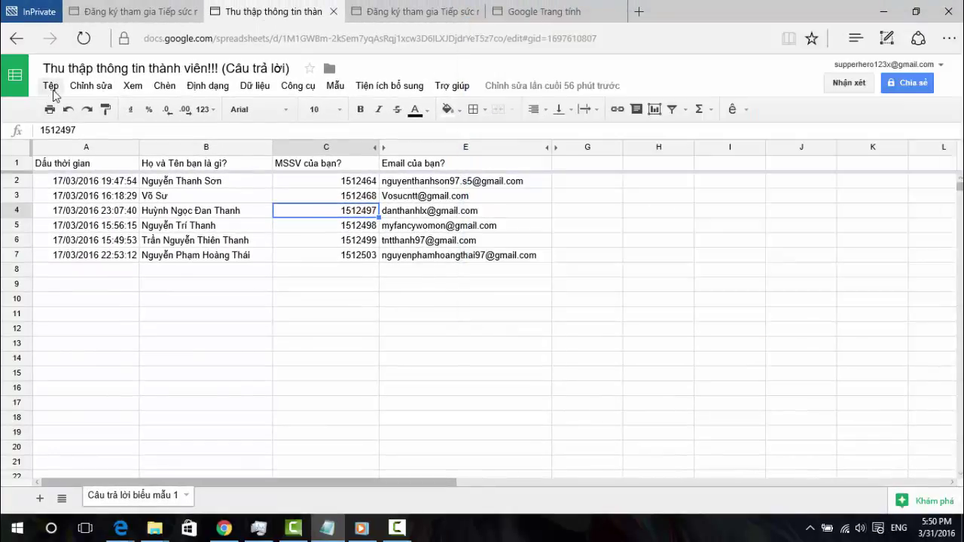
click(52, 90)
mouse_move(85, 92)
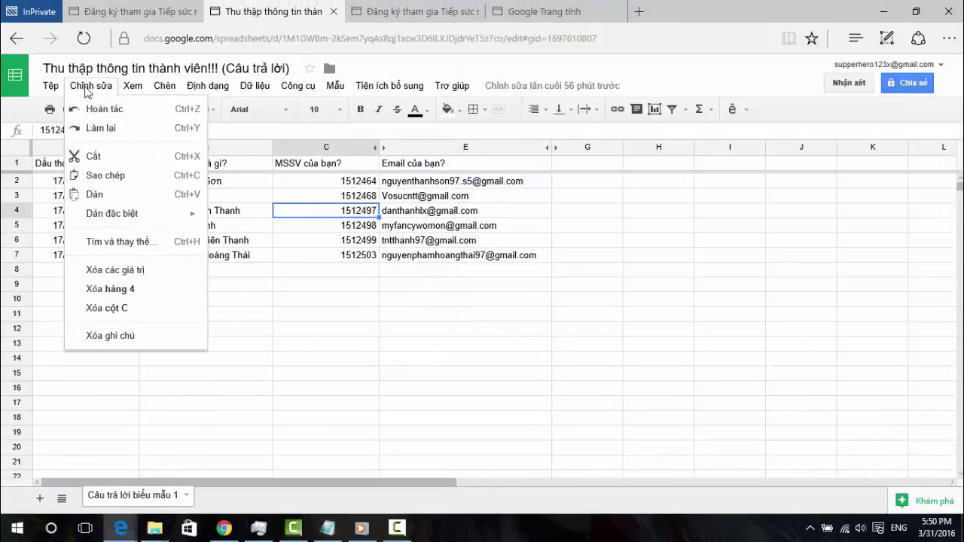
mouse_move(129, 90)
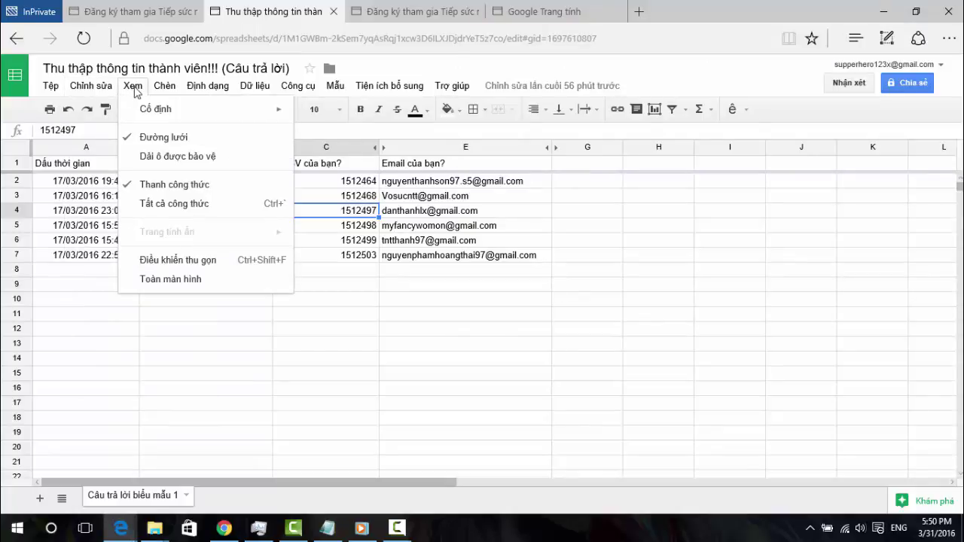
mouse_move(163, 89)
mouse_move(198, 92)
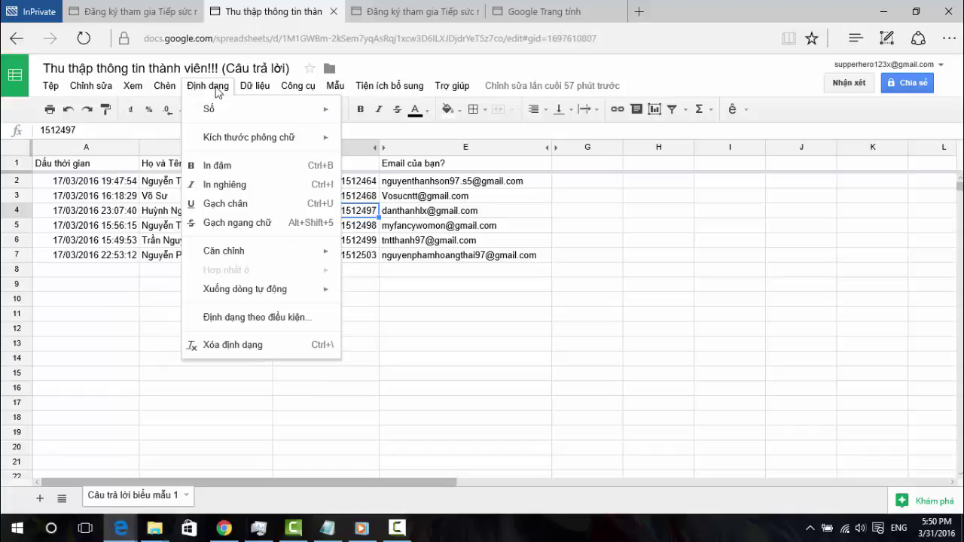
mouse_move(246, 92)
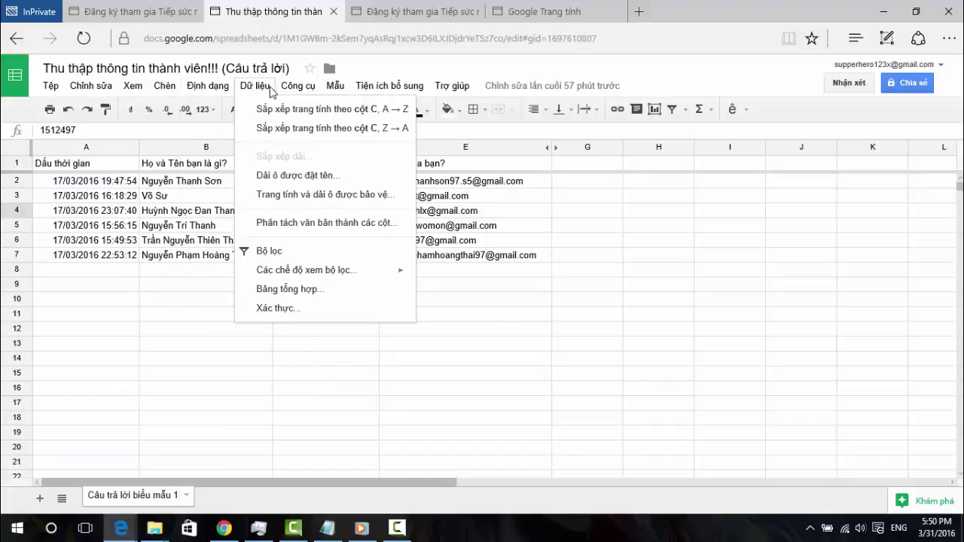
mouse_move(301, 92)
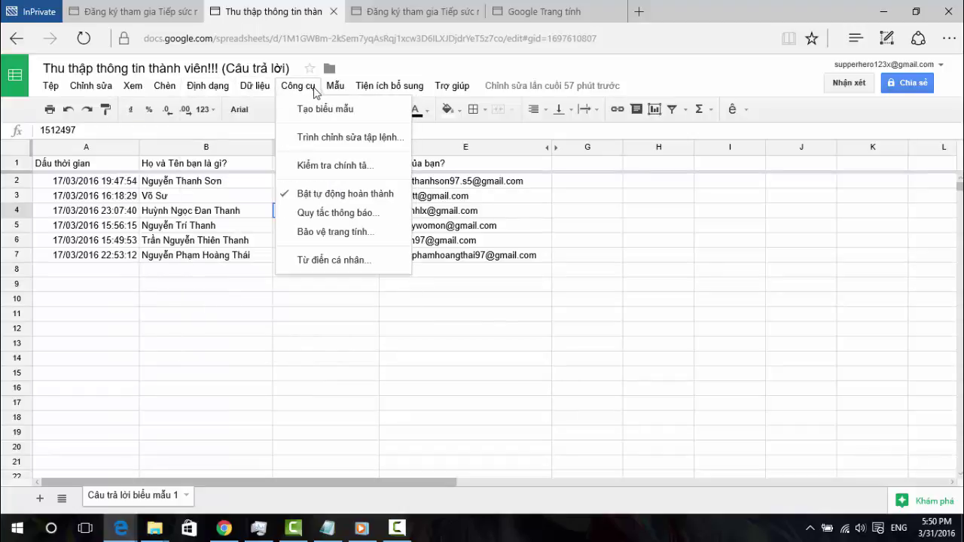
mouse_move(356, 93)
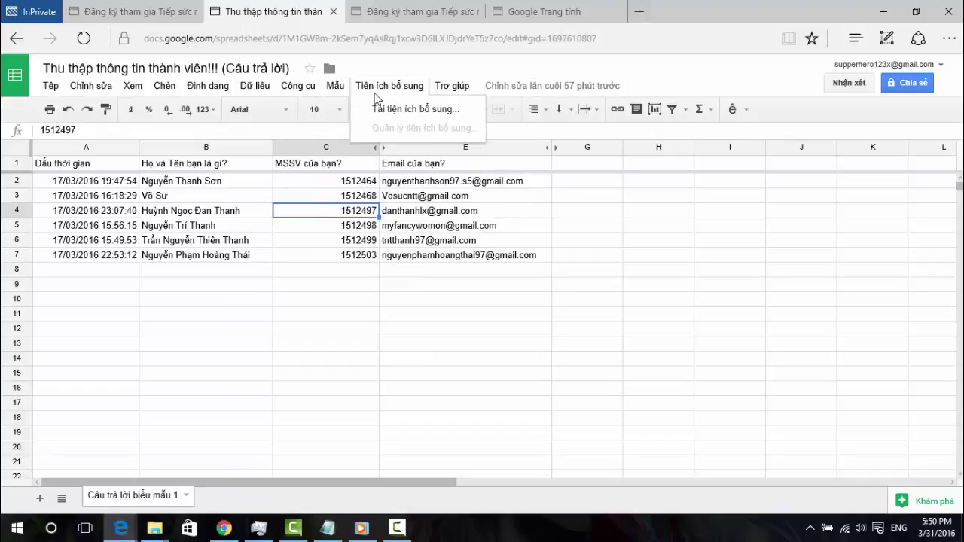
mouse_move(444, 92)
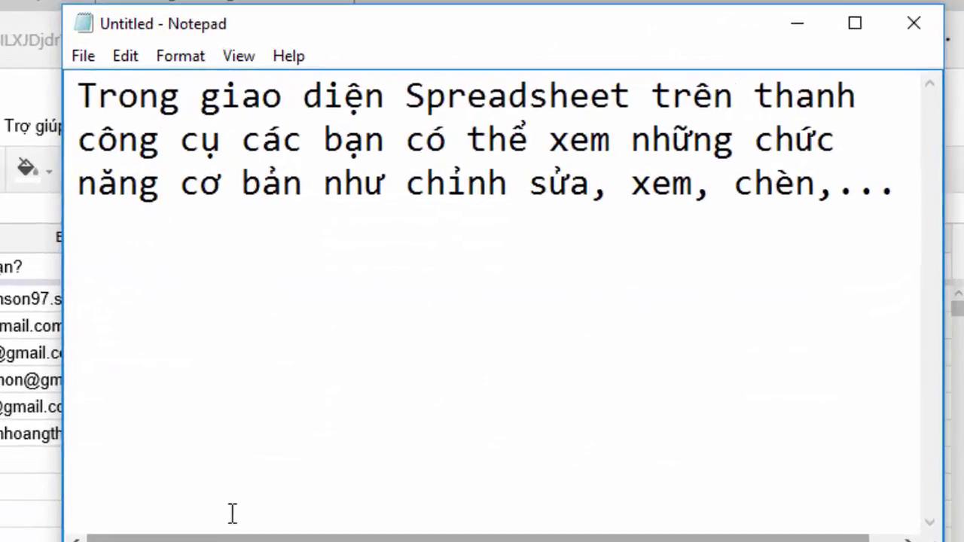
Start a new paragraph: 'và điều rất có lợi là khi dùng'
key(Return)
key(Return)
text(v)
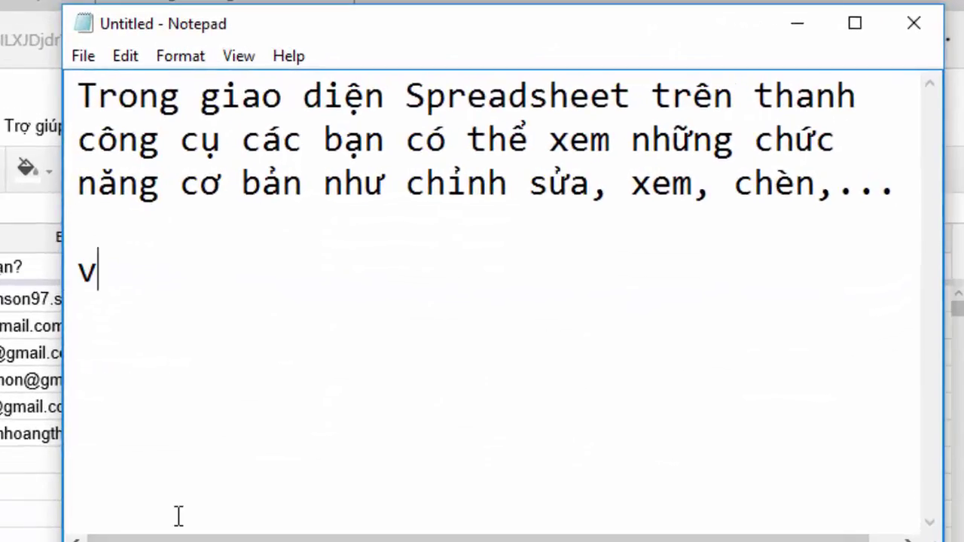
text(à mộ)
text(toj)
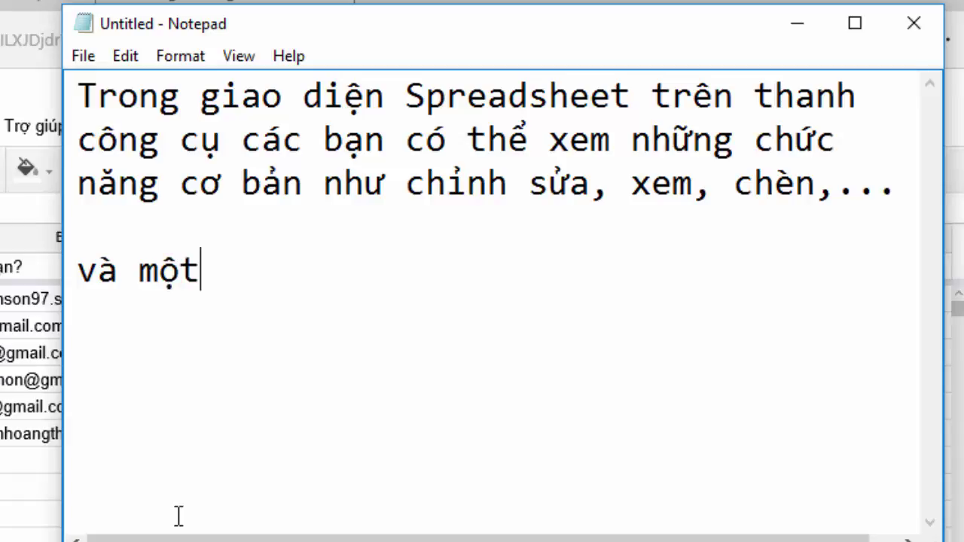
text(diu)
key(BackSpace)
text(e)
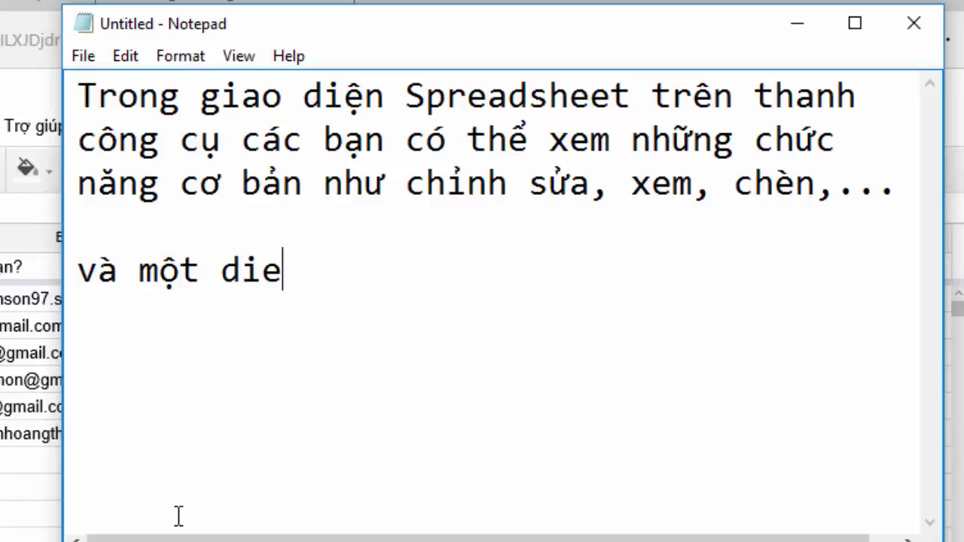
text(u)
key(BackSpace)
key(BackSpace)
key(BackSpace)
text(dieuf )
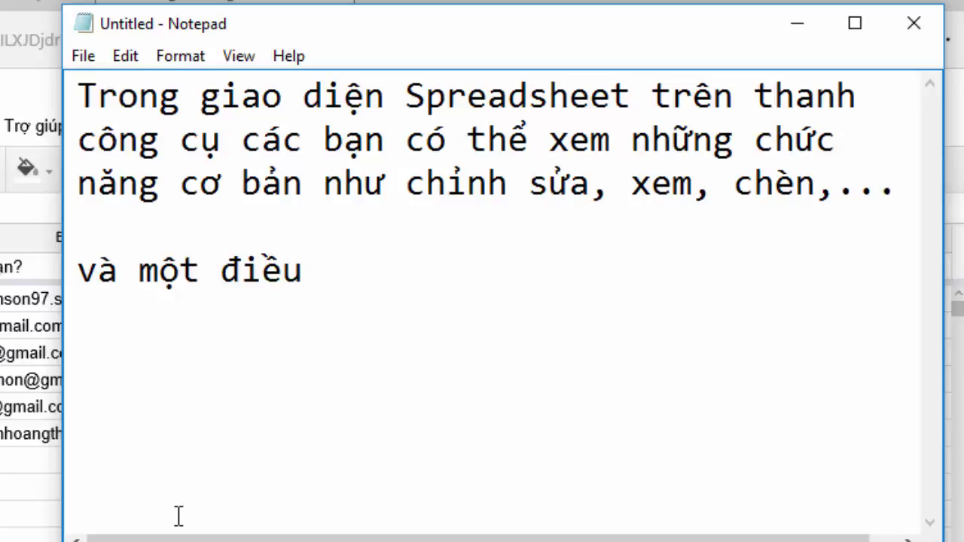
text(rat)
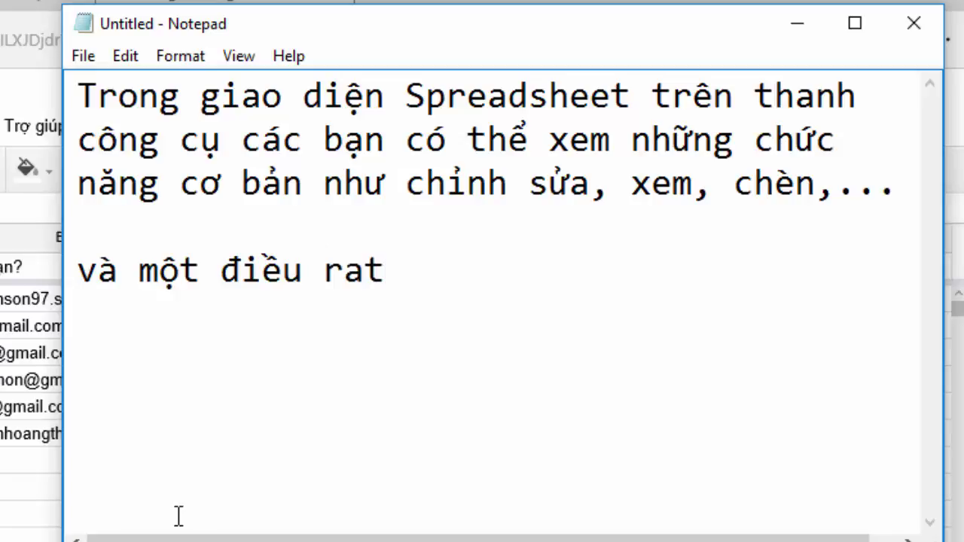
text(as cos)
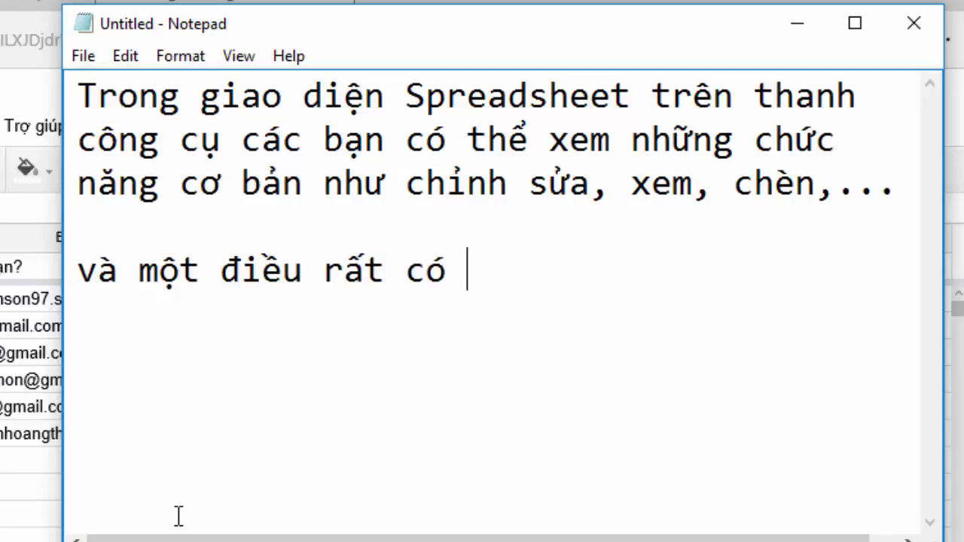
text( lowi)
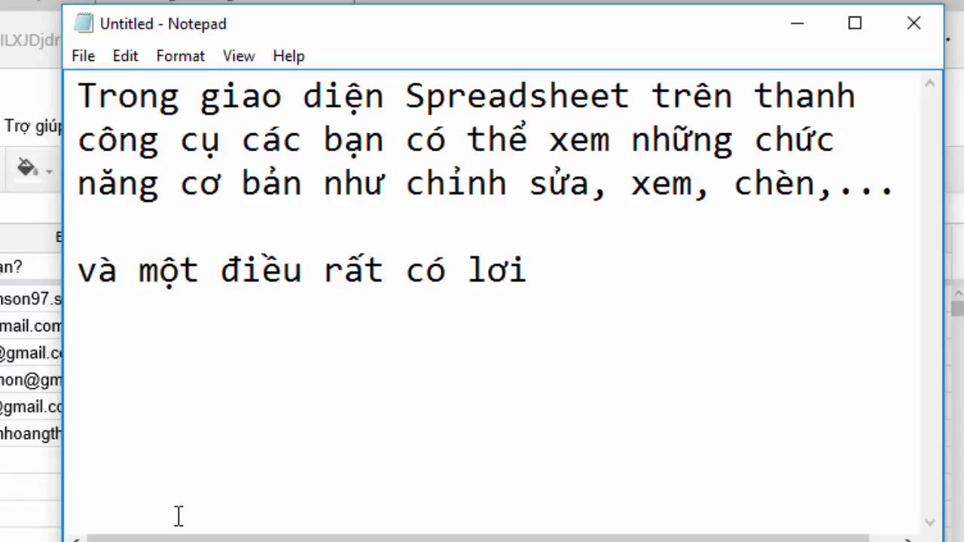
text(j laf ki)
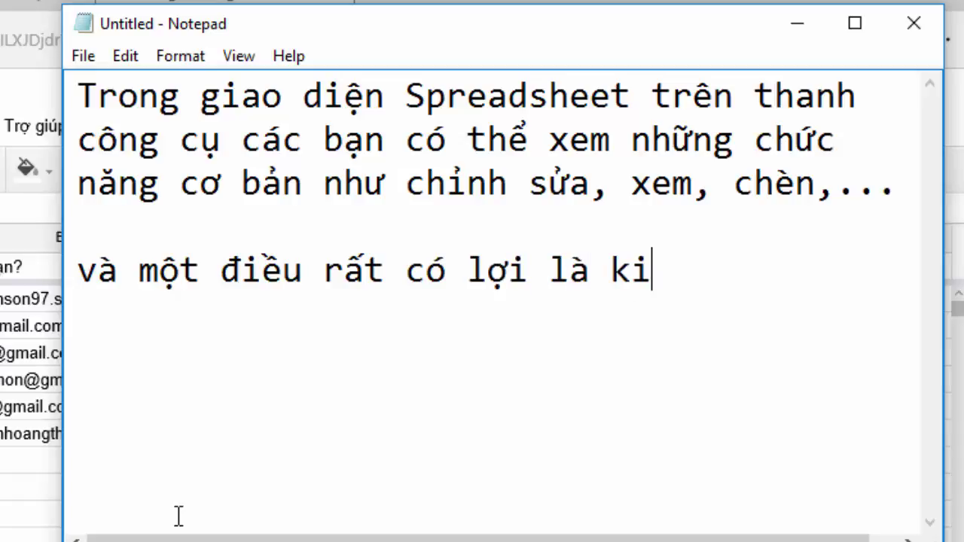
key(BackSpace)
text(hi dungf)
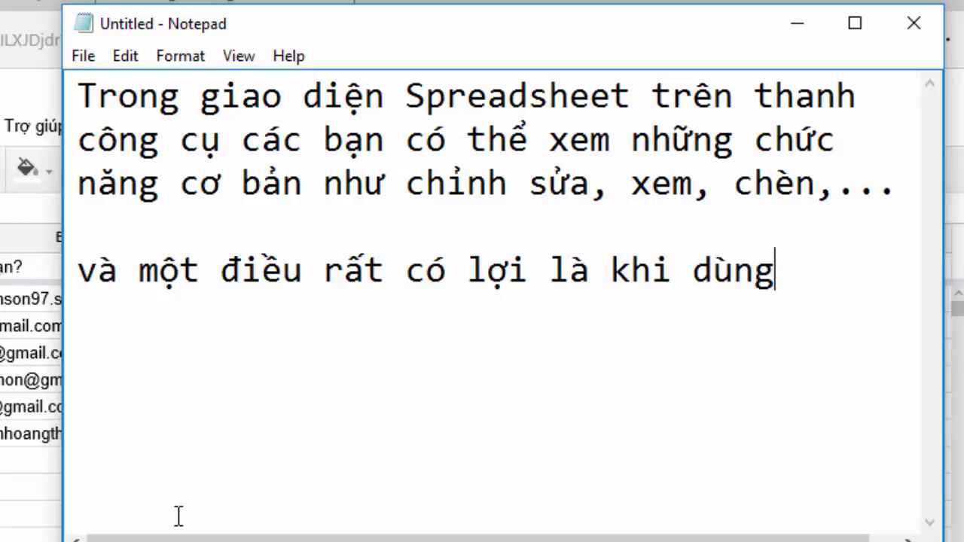
Write that all work is saved automatically even when the battery dies, then select the caption
key(Return)
text(Sp)
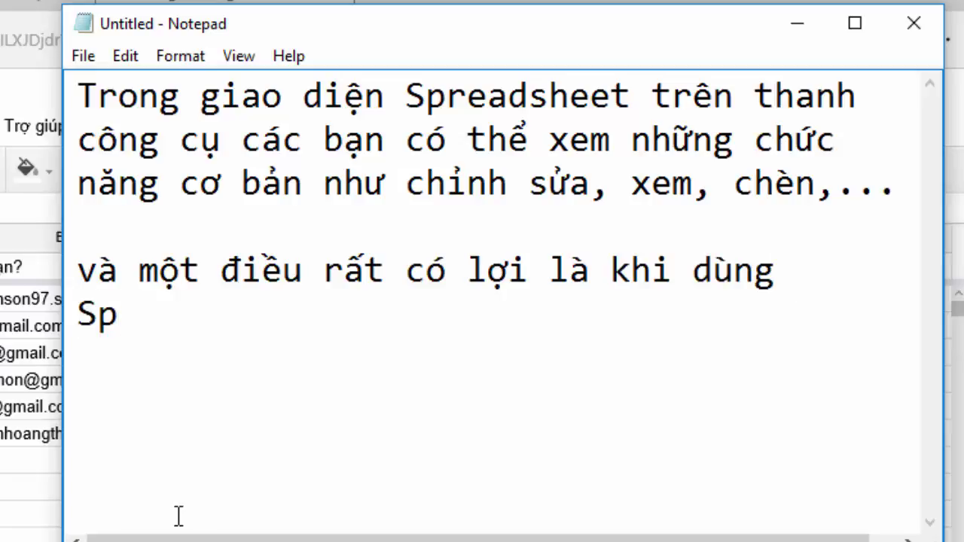
text(readshee)
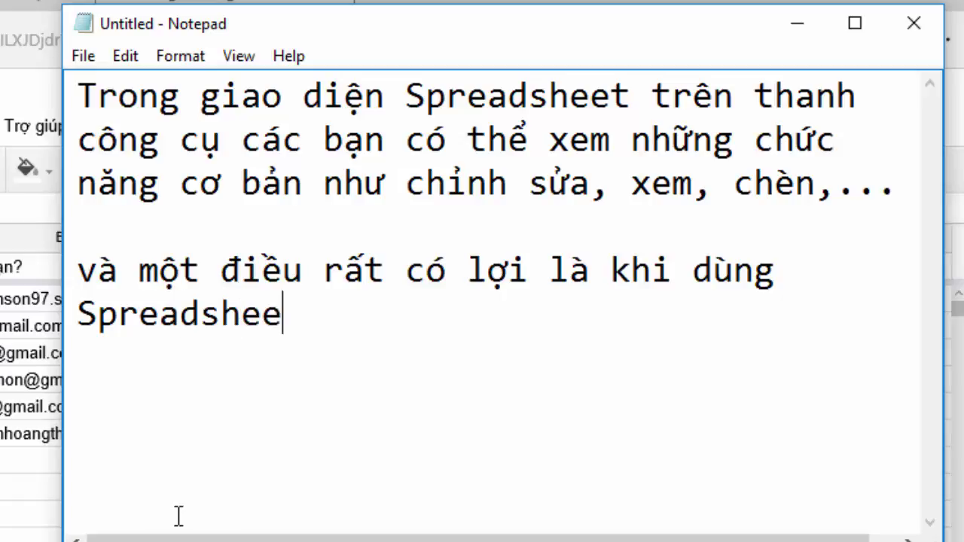
text(t thì )
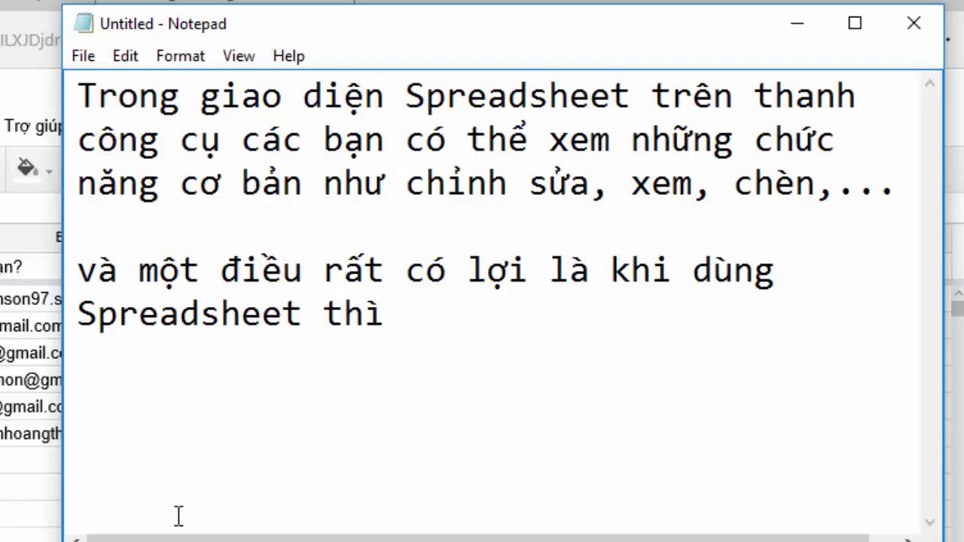
text(khi chung)
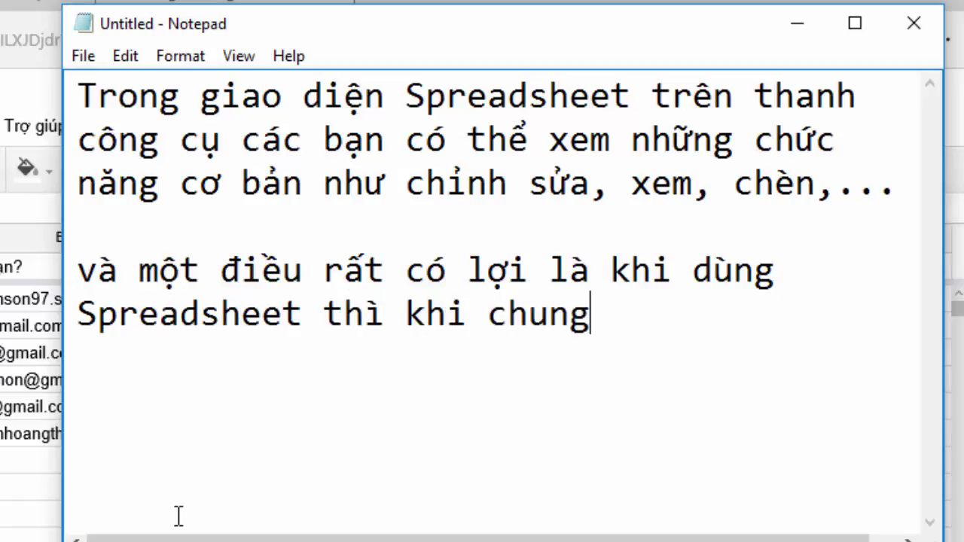
text(s ta th)
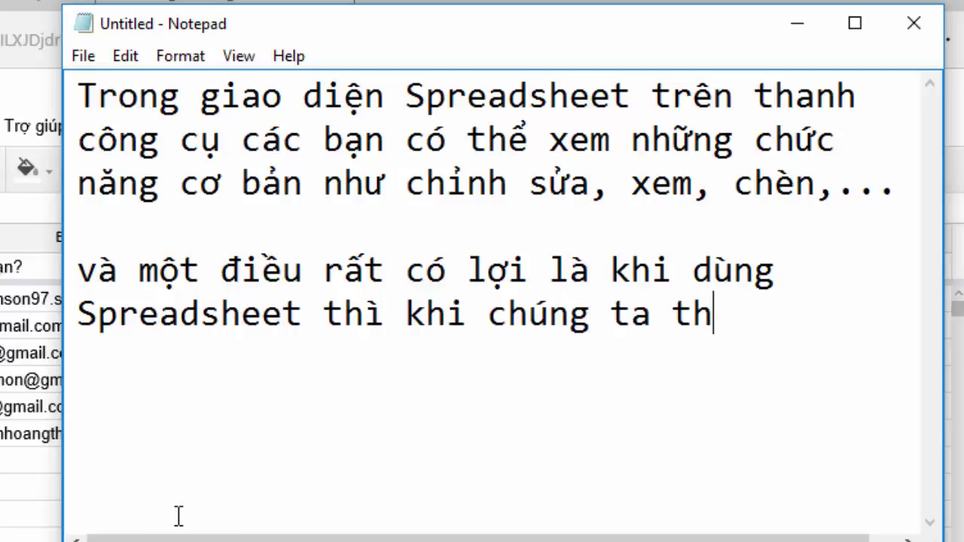
text(ao tacs)
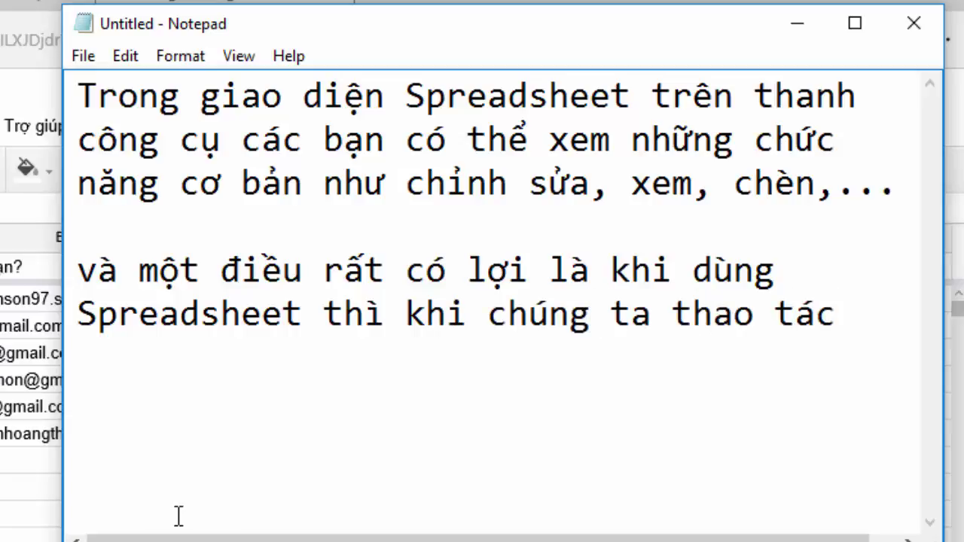
key(Return)
text(mo)
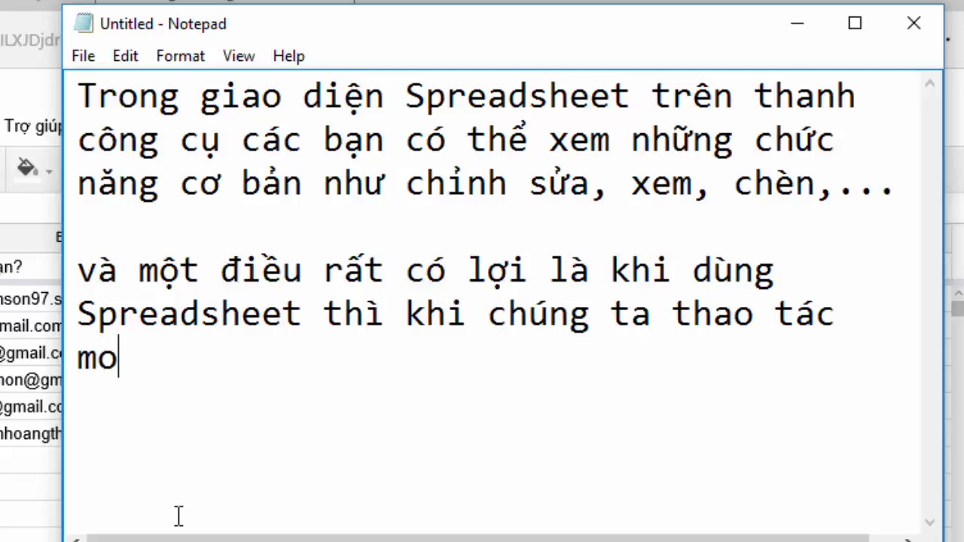
text(ij thws )
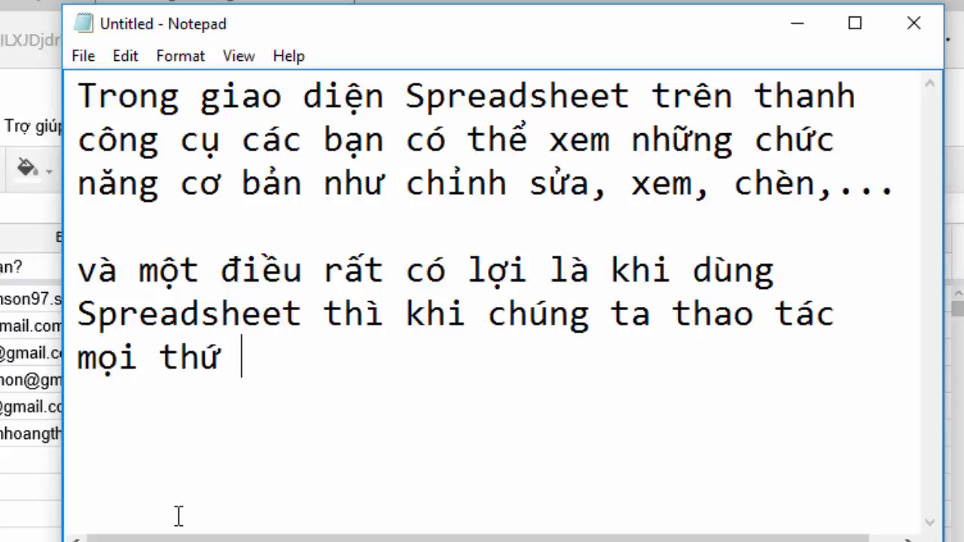
text(sex duowc)
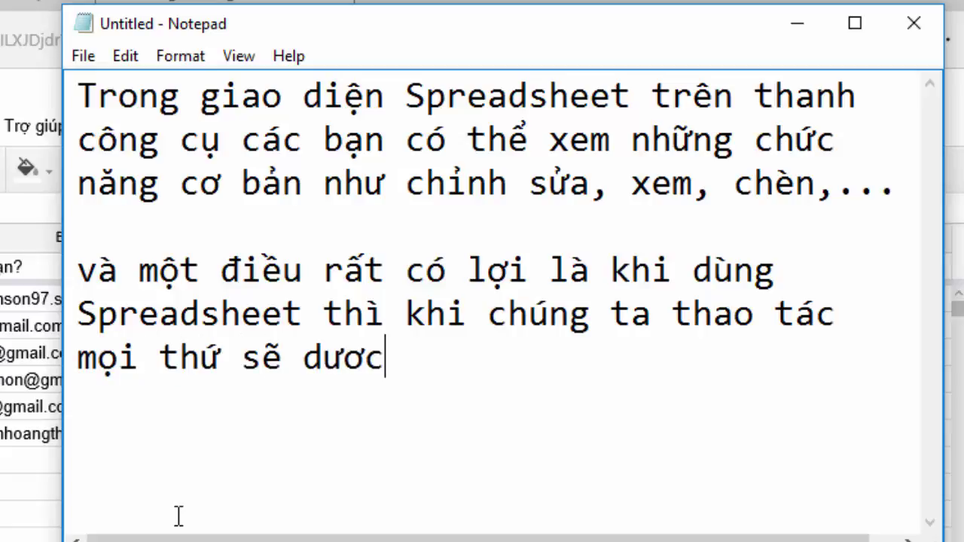
text(d luw)
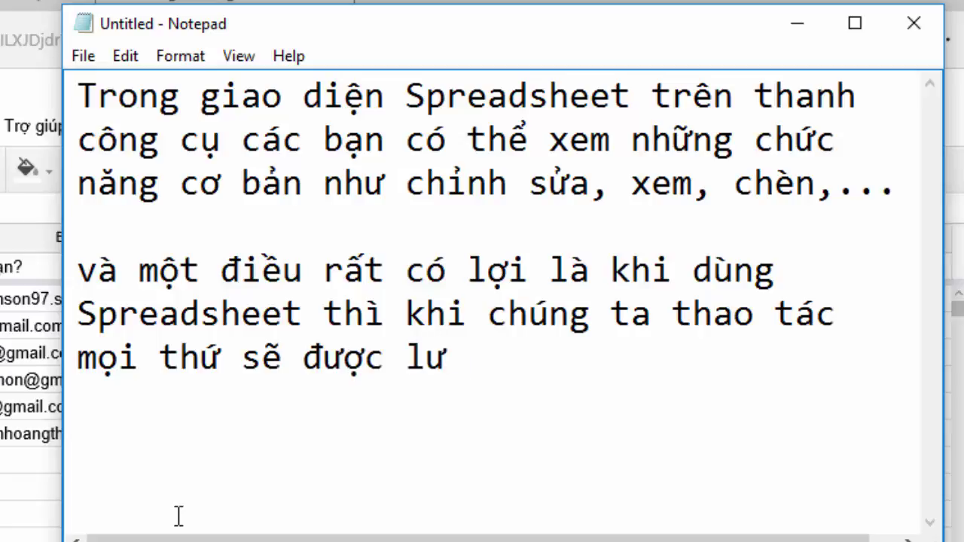
text(u tuwj )
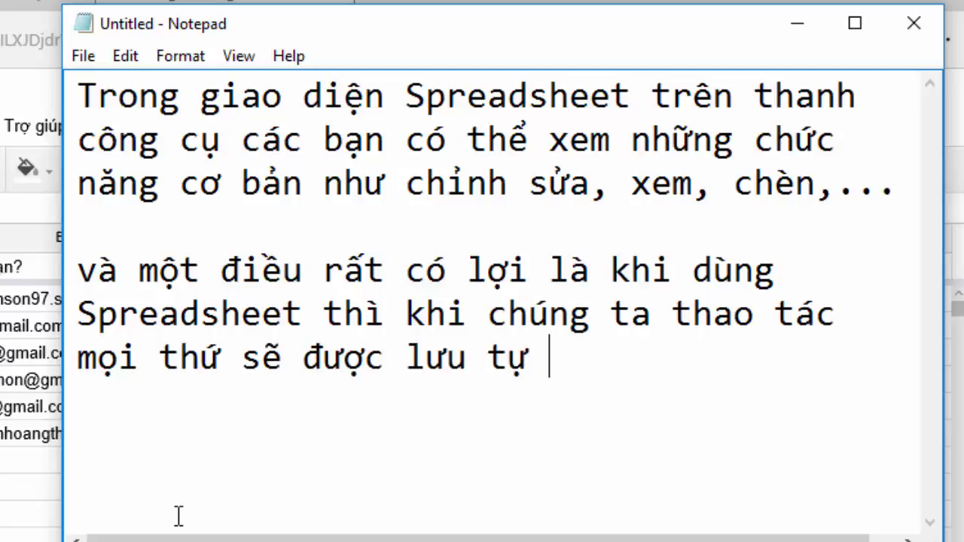
text(dongdo)
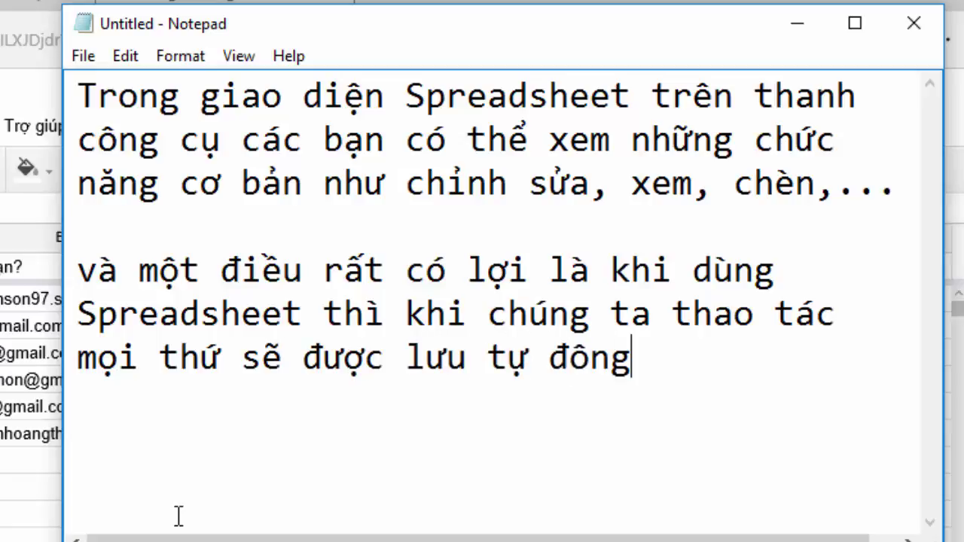
text(j)
text(nene k)
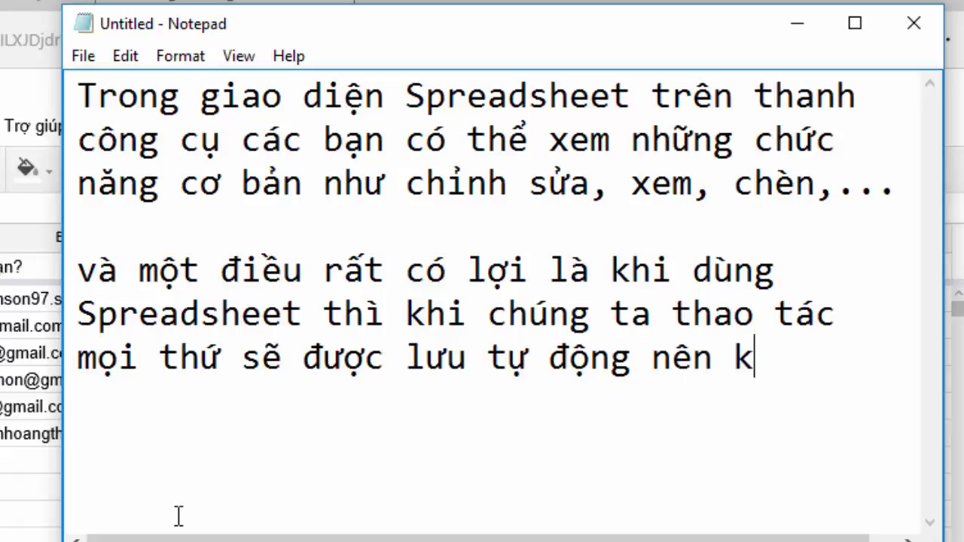
text(honog lo)
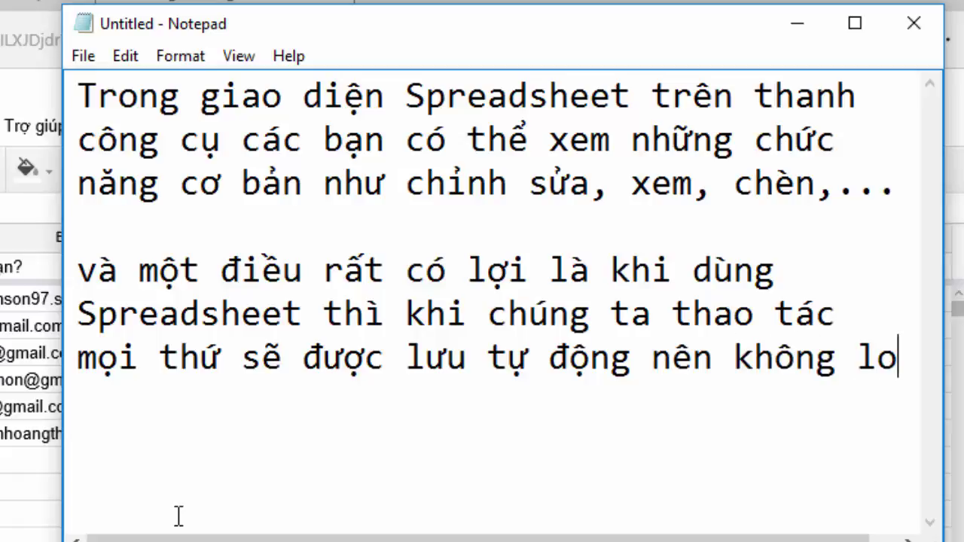
text(mays )
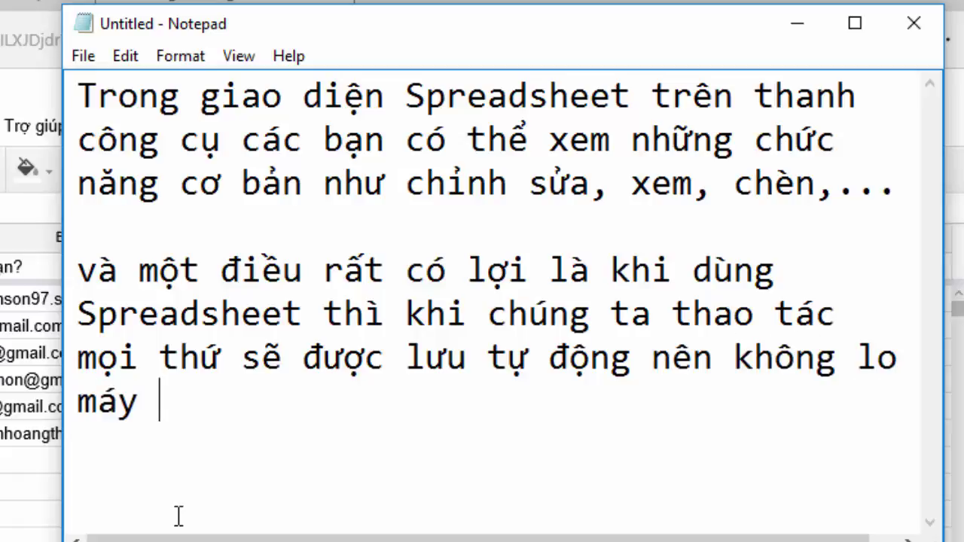
text(hetes p)
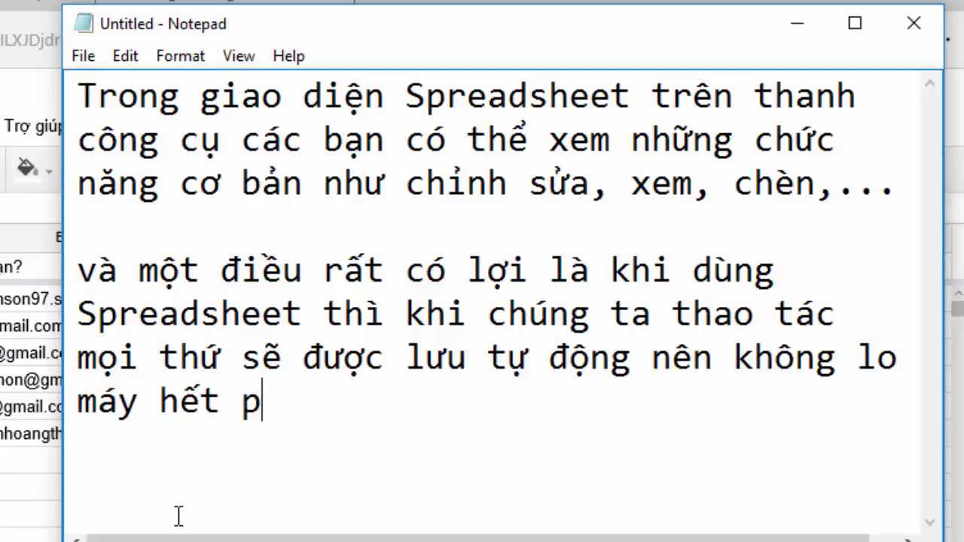
text(in gi)
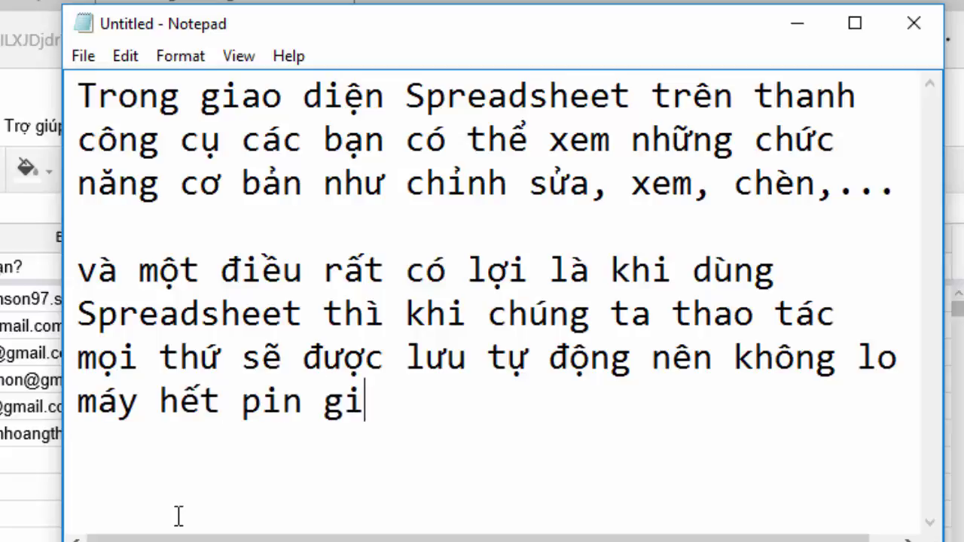
text(uawx )
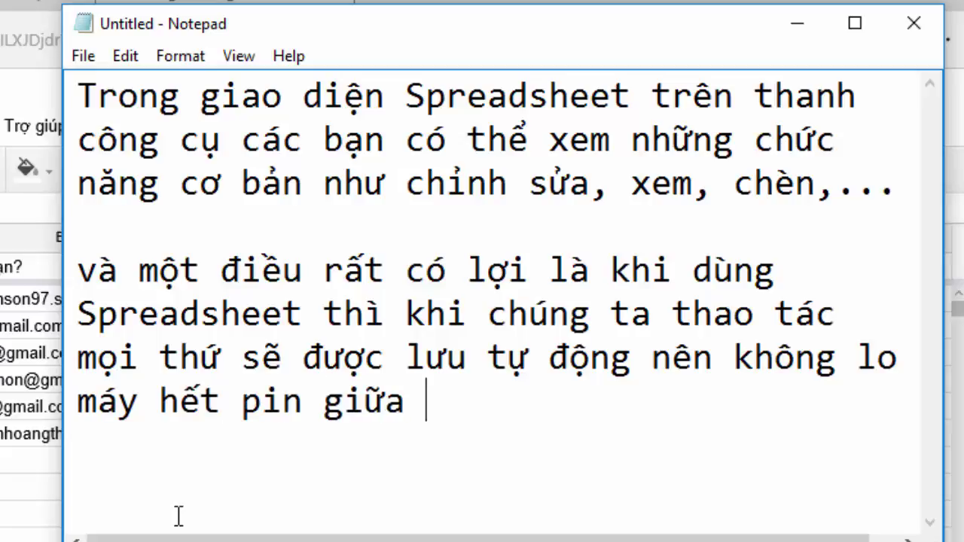
text(duongwf)
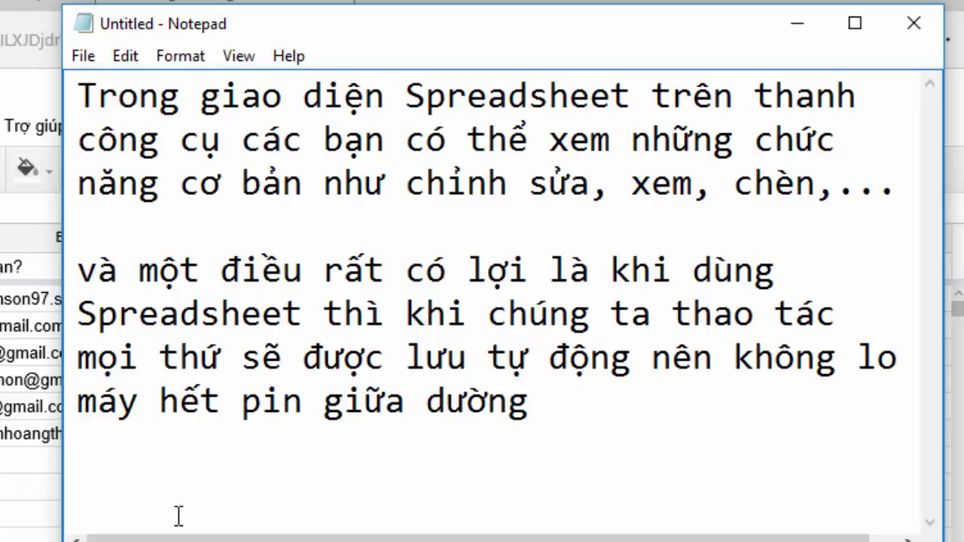
text(d)
text(hay)
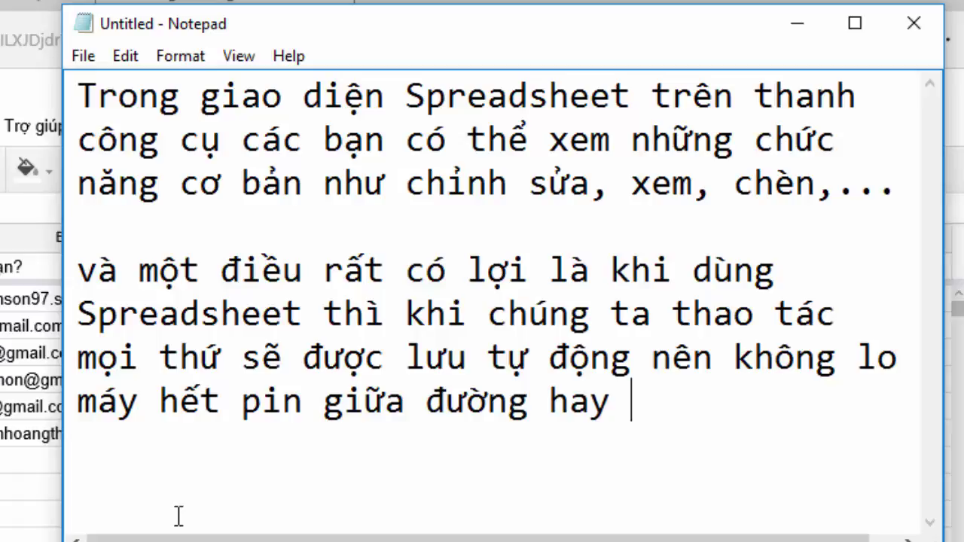
text( cu)
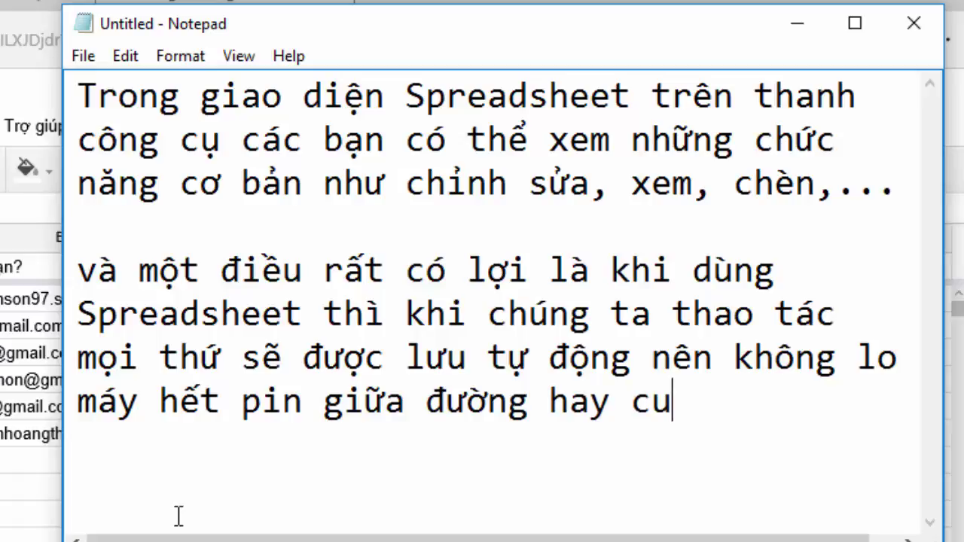
text(ps)
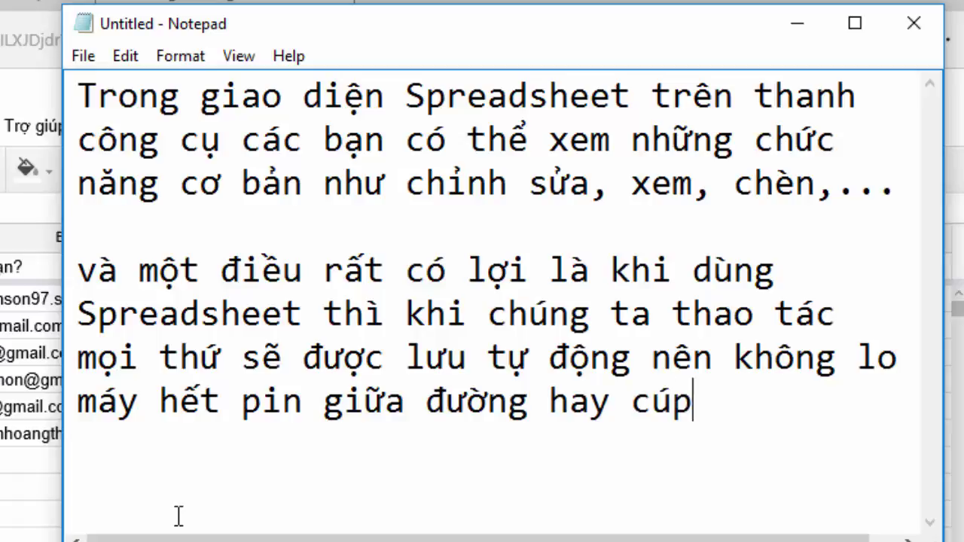
text( dien)
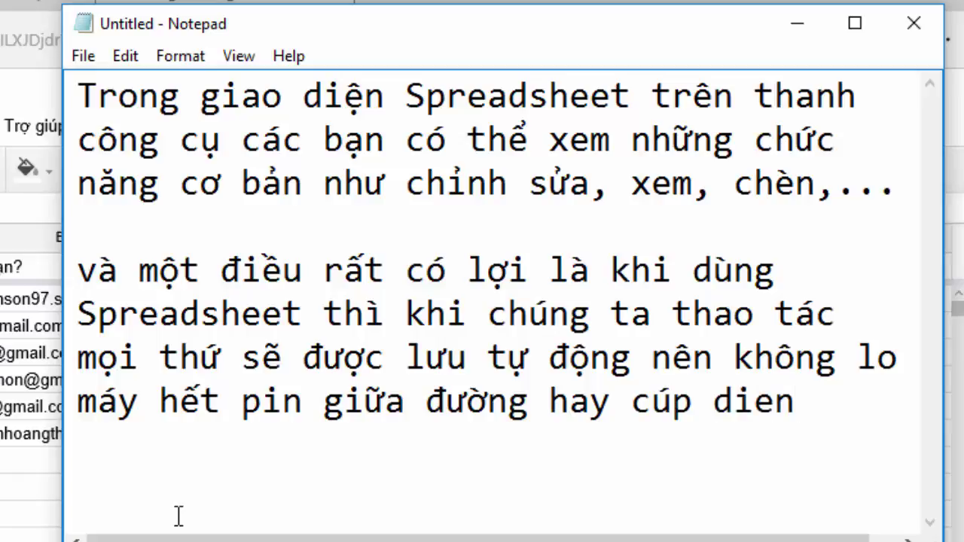
text(d)
text( daud)
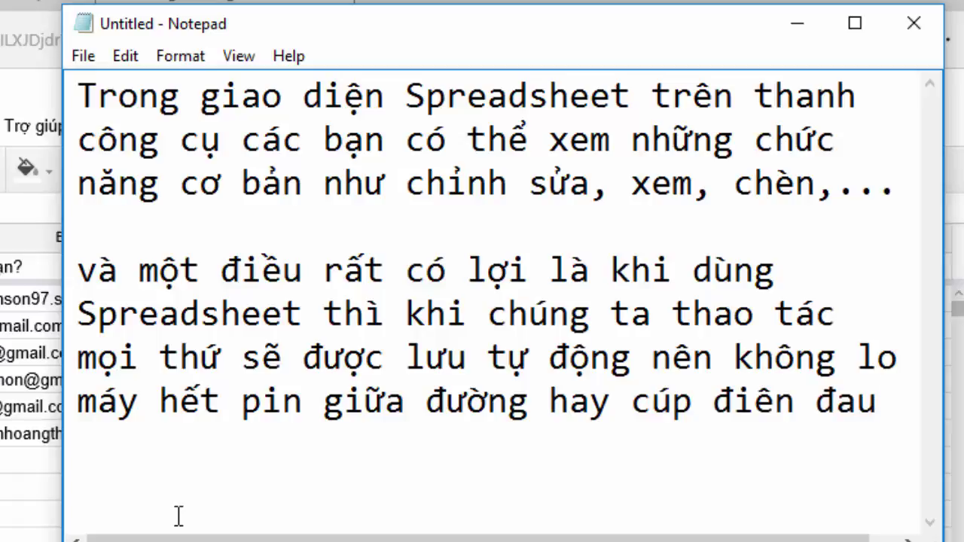
text(a.)
key(ctrl+a)
Cut the old caption and write that a new sheet will store objects with their properties
key(ctrl+x)
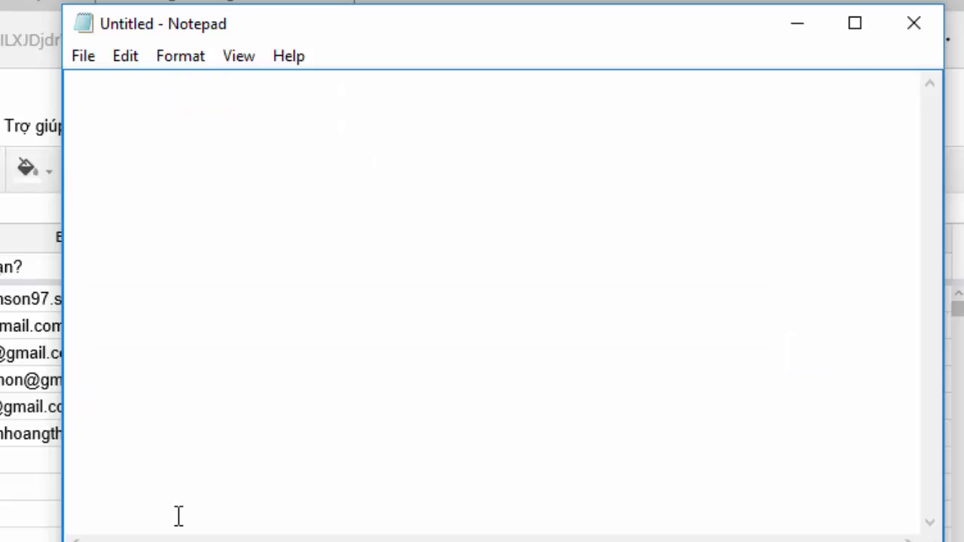
text(Bay)
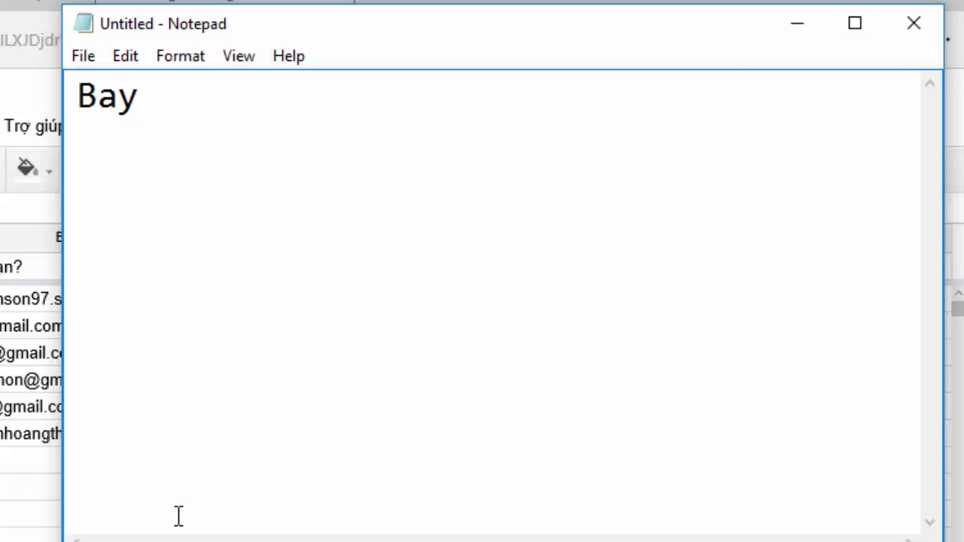
text(a gioiw)
key(BackSpace)
text(f )
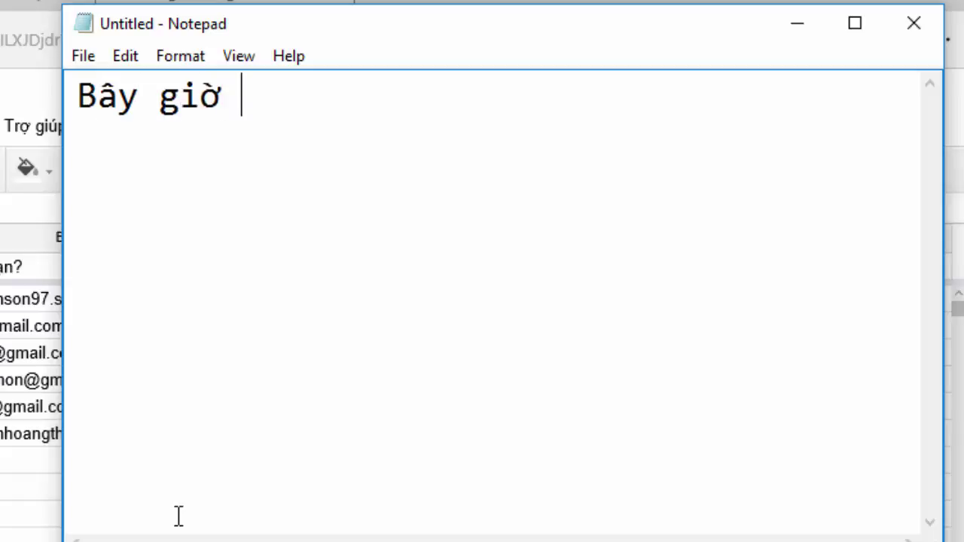
text(minhf sex )
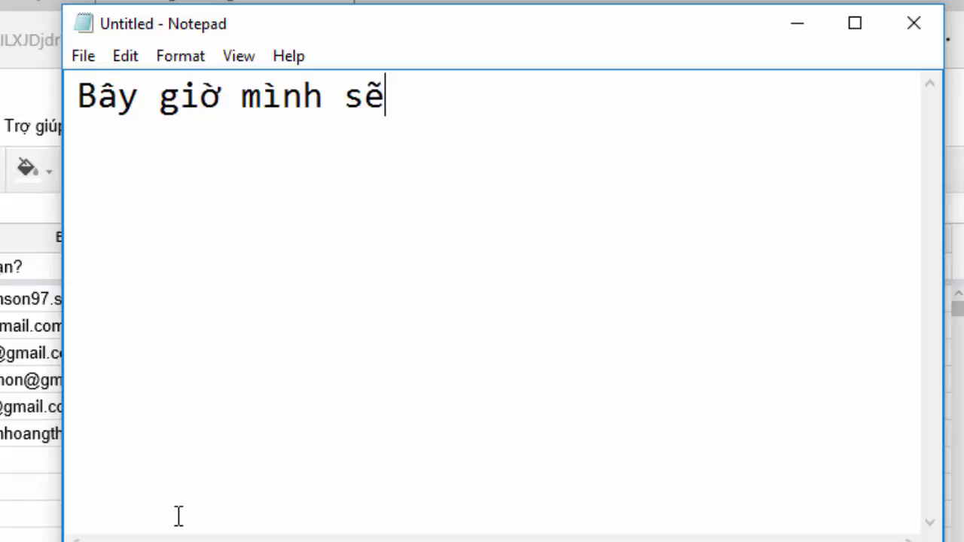
text(huongws )
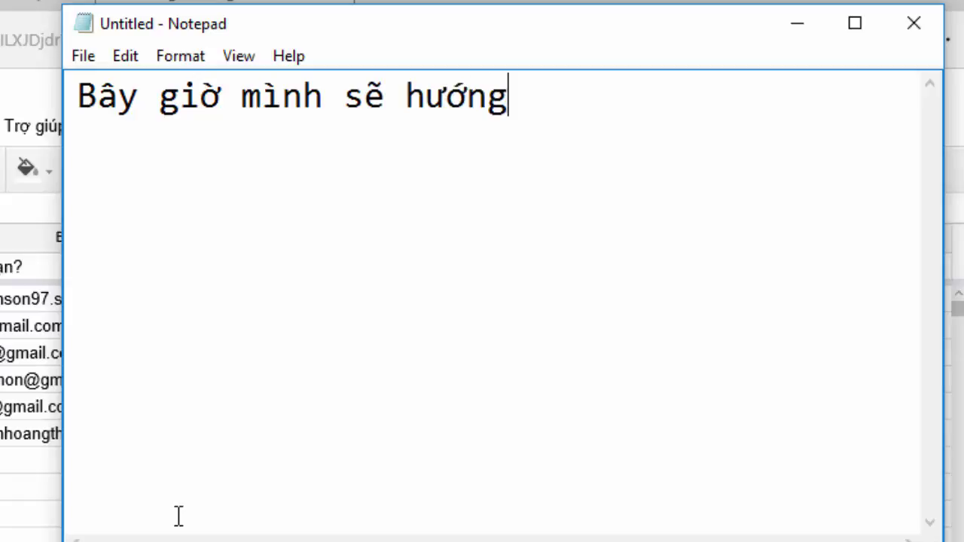
text(dana)
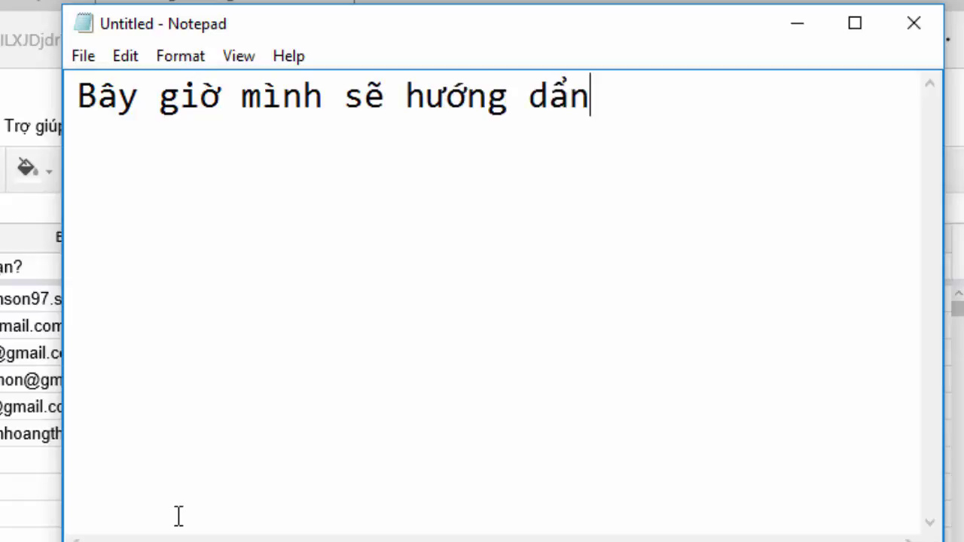
text(x cacs b)
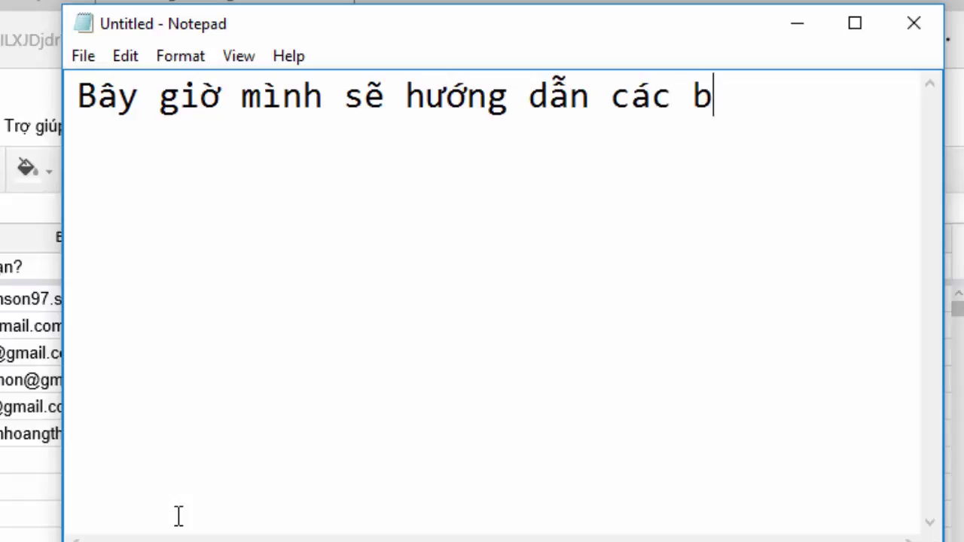
text(anj suwr )
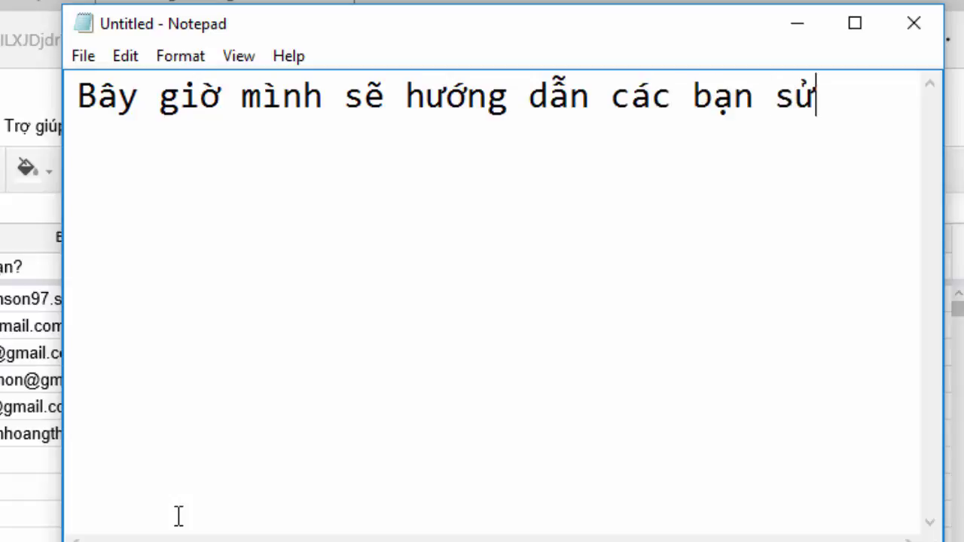
text(d)
key(BackSpace)
text(di)
key(BackSpace)
key(BackSpace)
key(BackSpace)
key(BackSpace)
key(BackSpace)
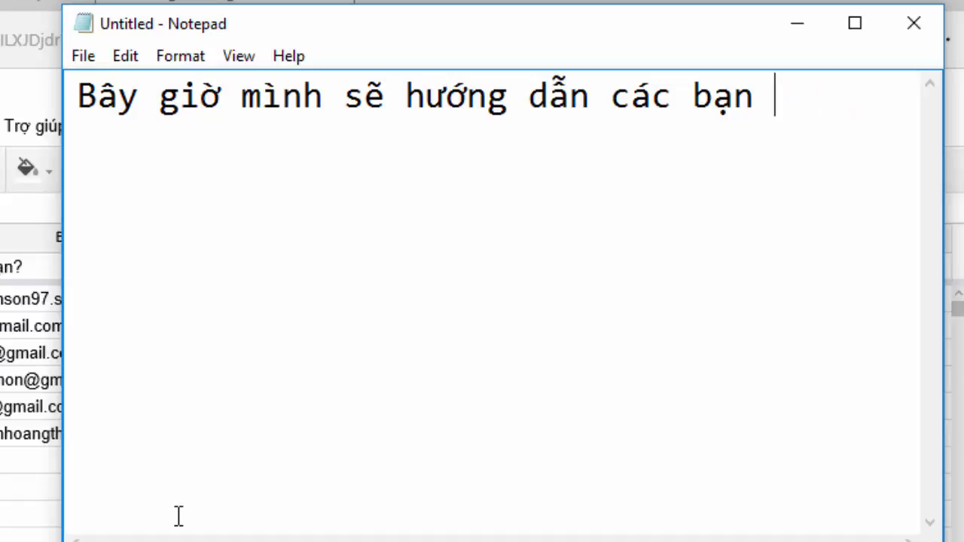
text(them)
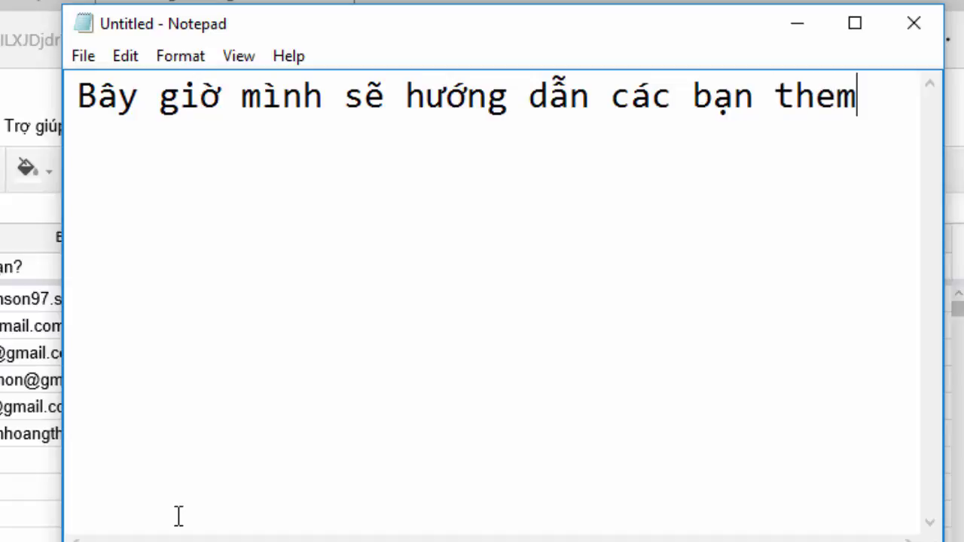
text(moột )
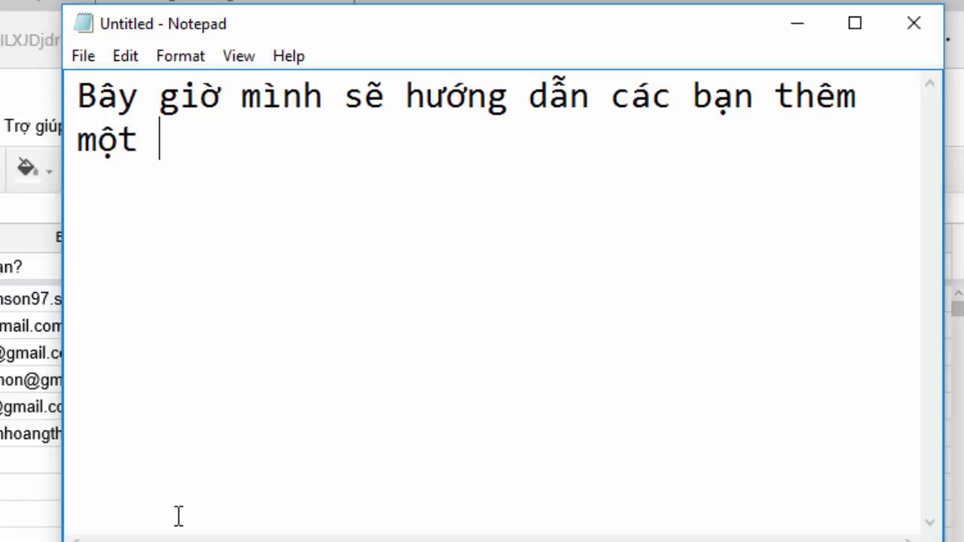
text(trang tin)
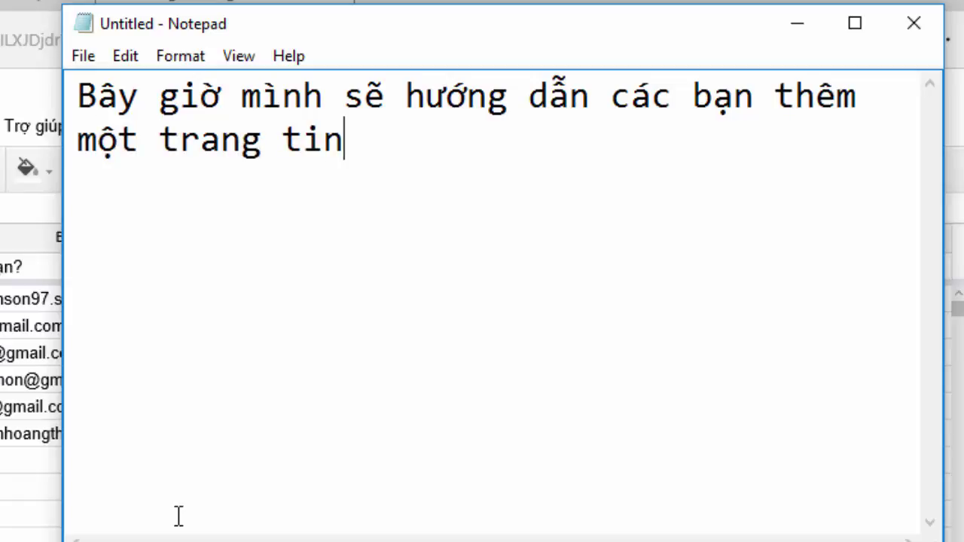
text(h moiws)
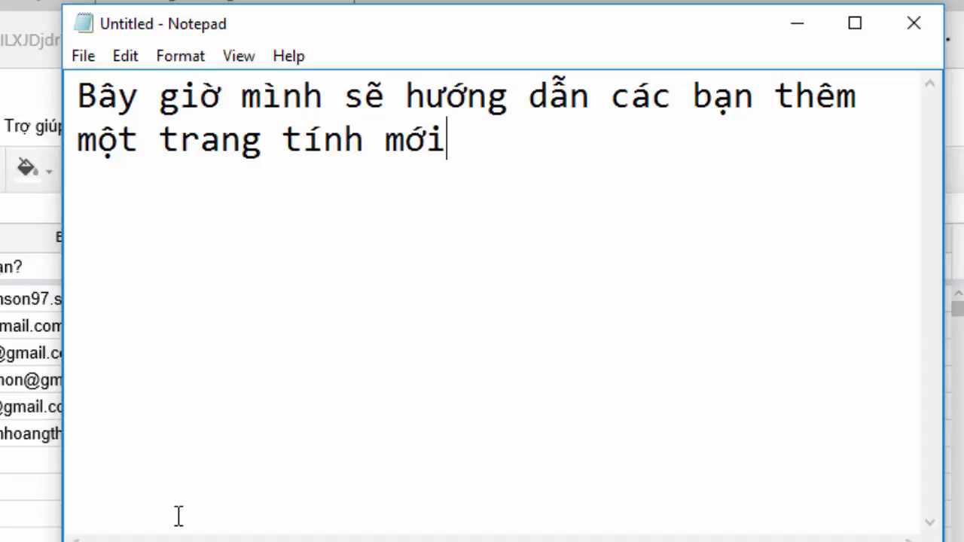
text( ded)
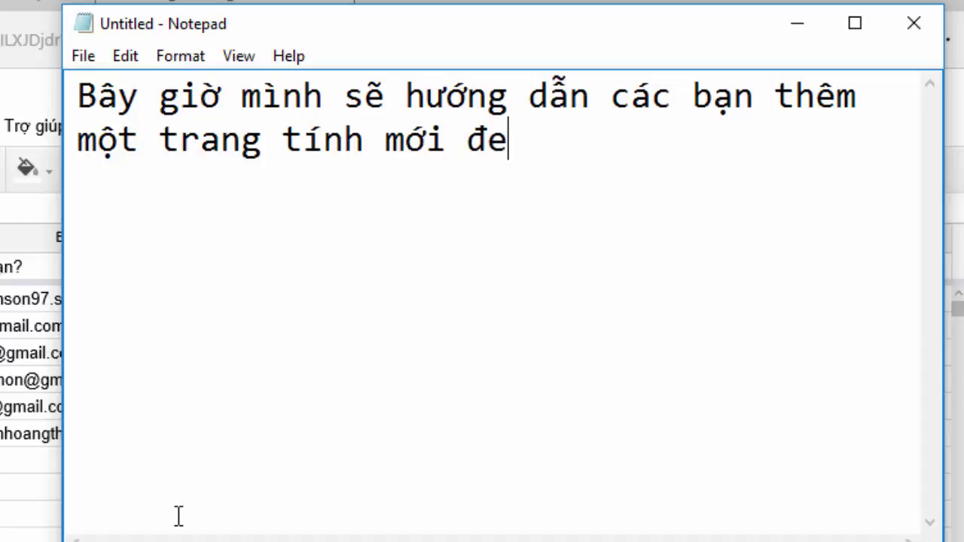
text(er)
text( luuw nhu)
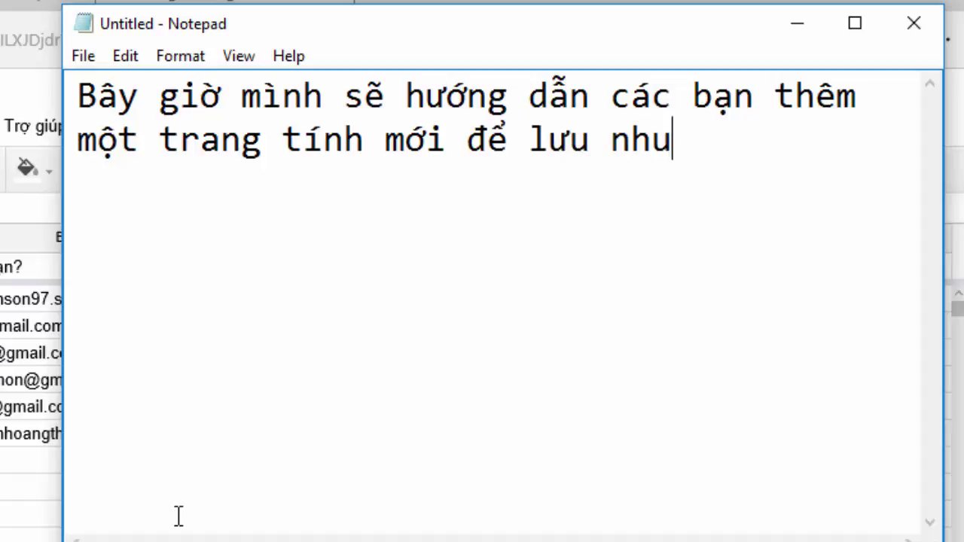
text(ngwx )
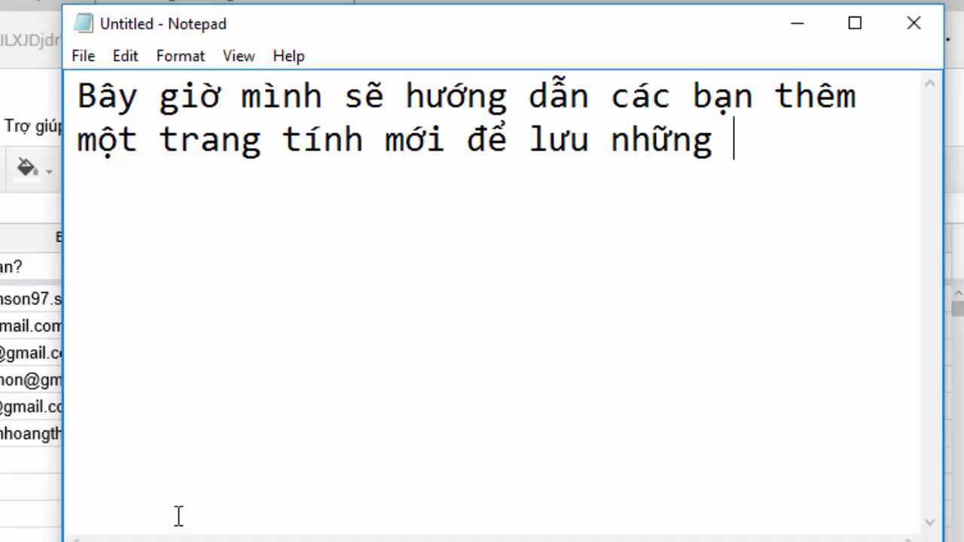
text(doi)
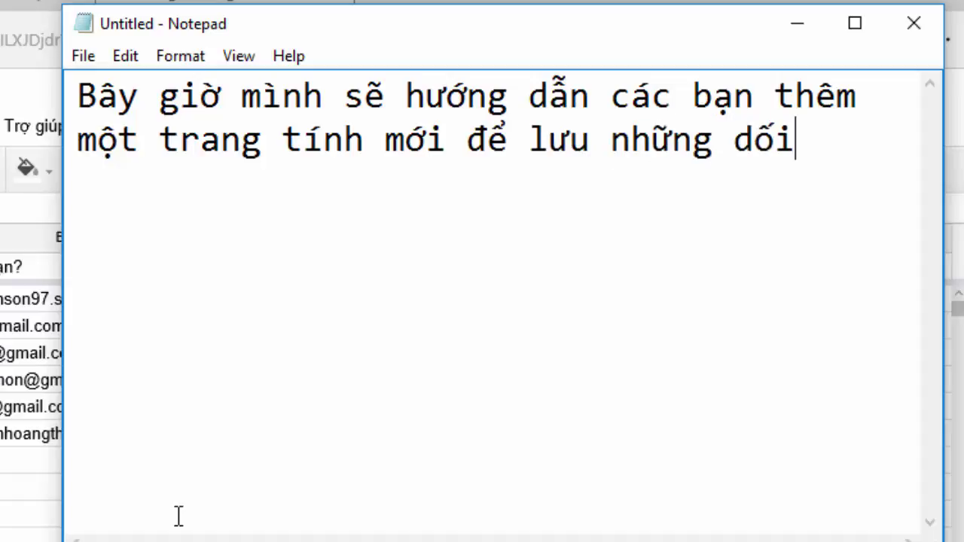
text(d tuon)
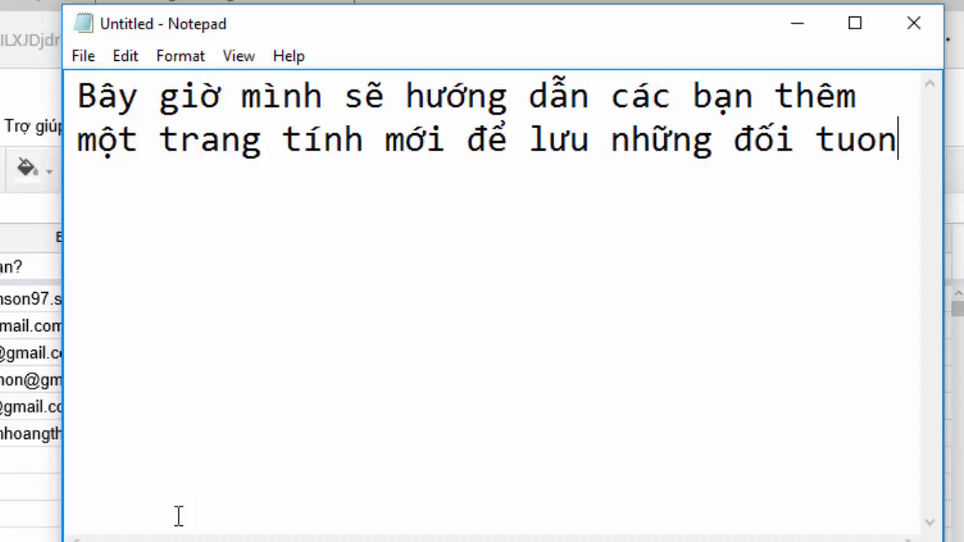
text(gwj)
key(Return)
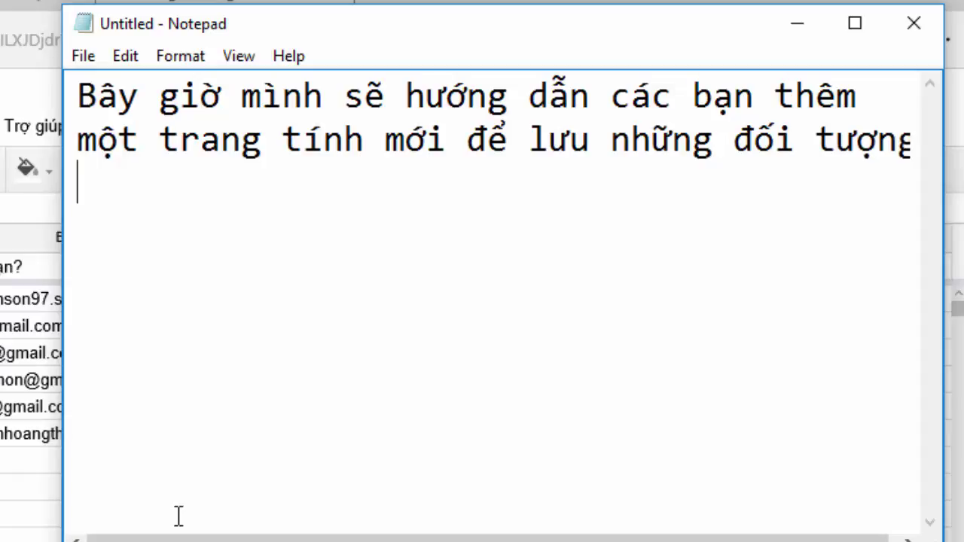
text(voiws )
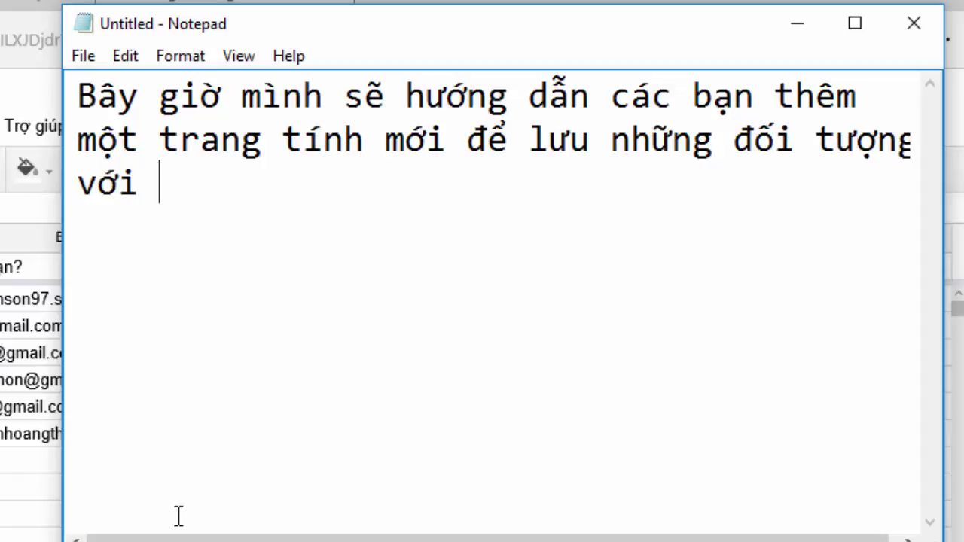
text(nhungwx )
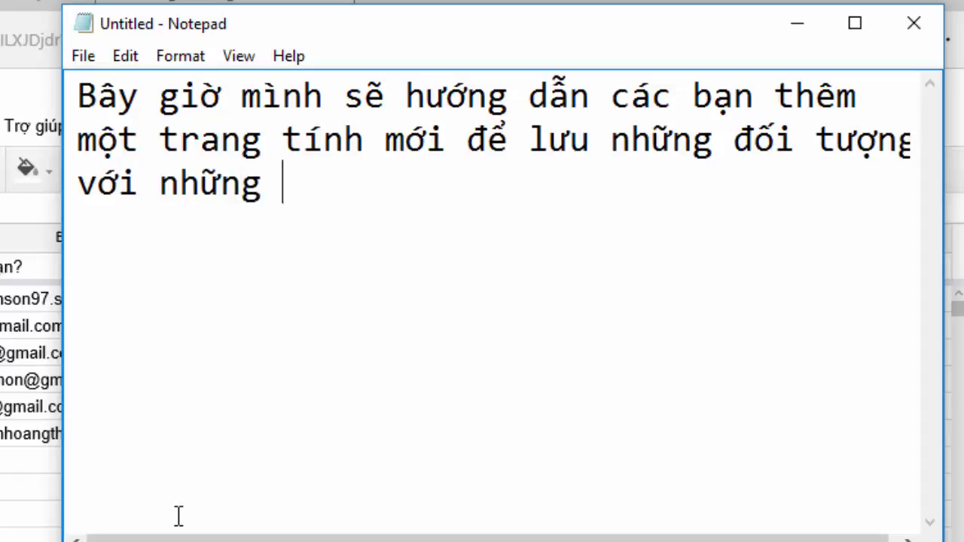
text(thuoc)
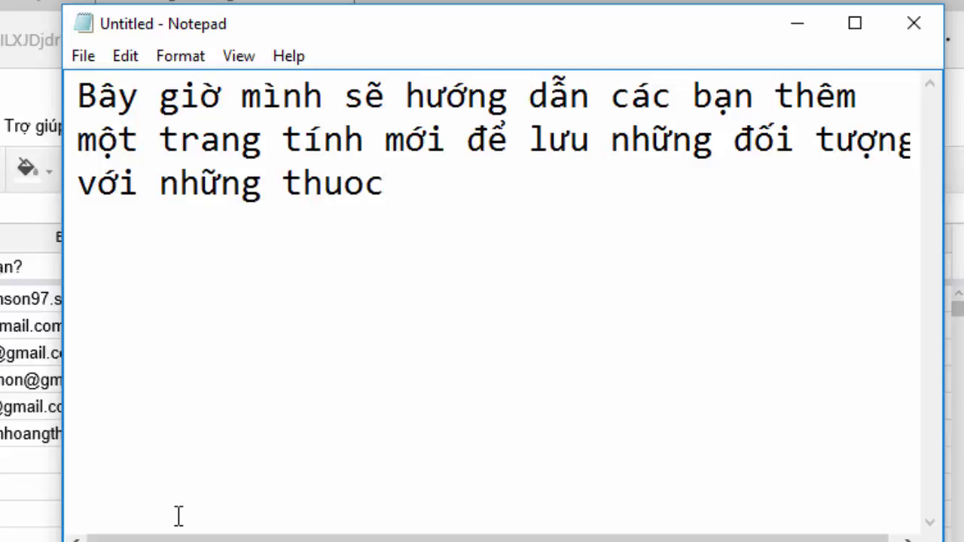
text(oj tinhs)
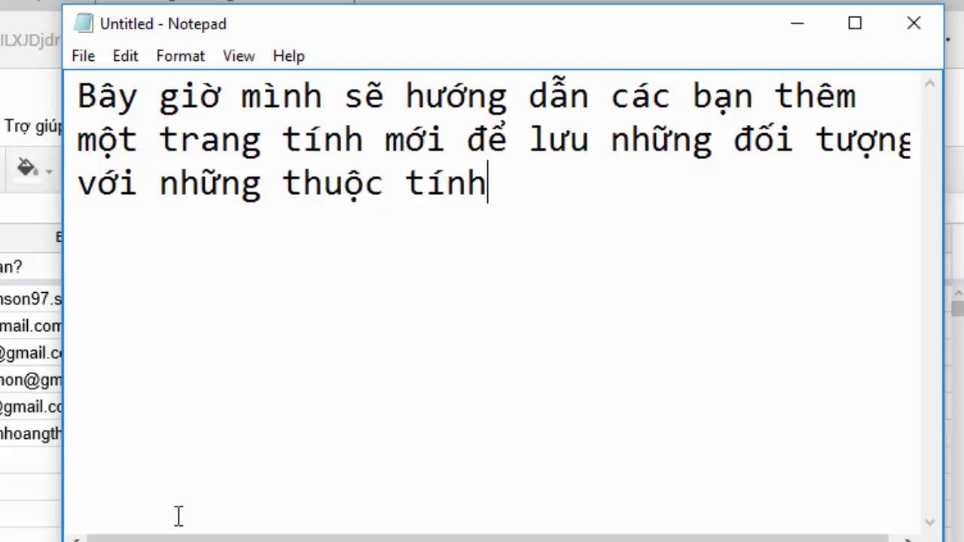
text( khi ta )
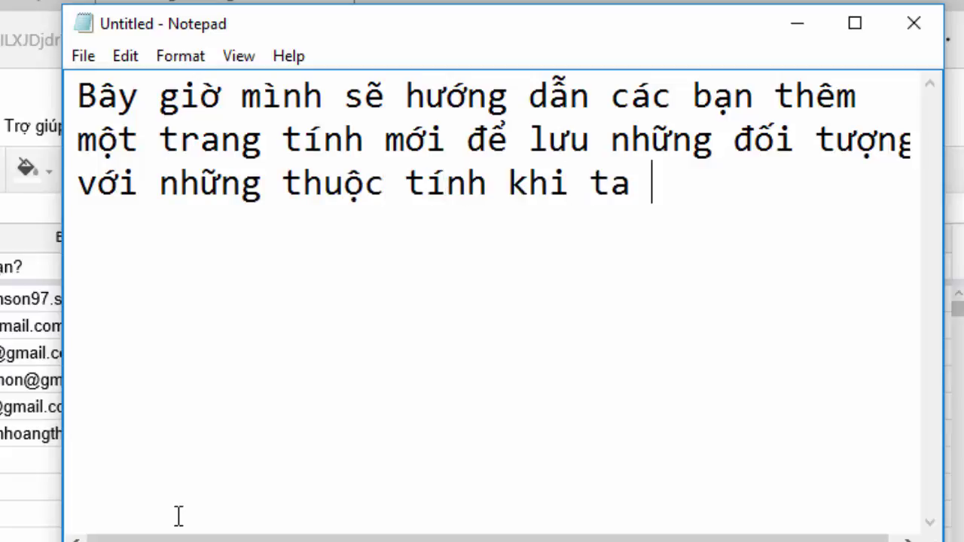
text(thao tacs)
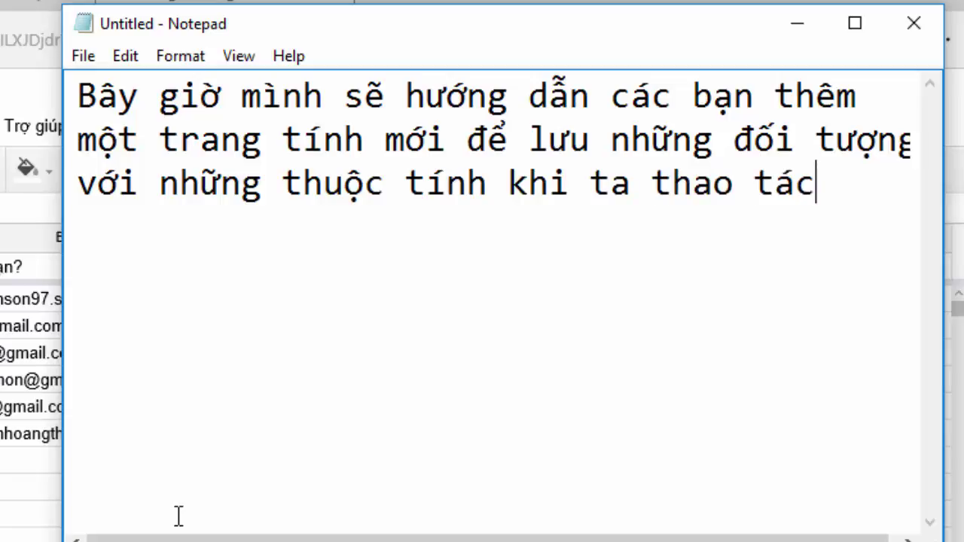
text(.)
key(Return)
key(Return)
Type the example 'VD: Lọc danh sách tìm những người có cùng'
text(VD)
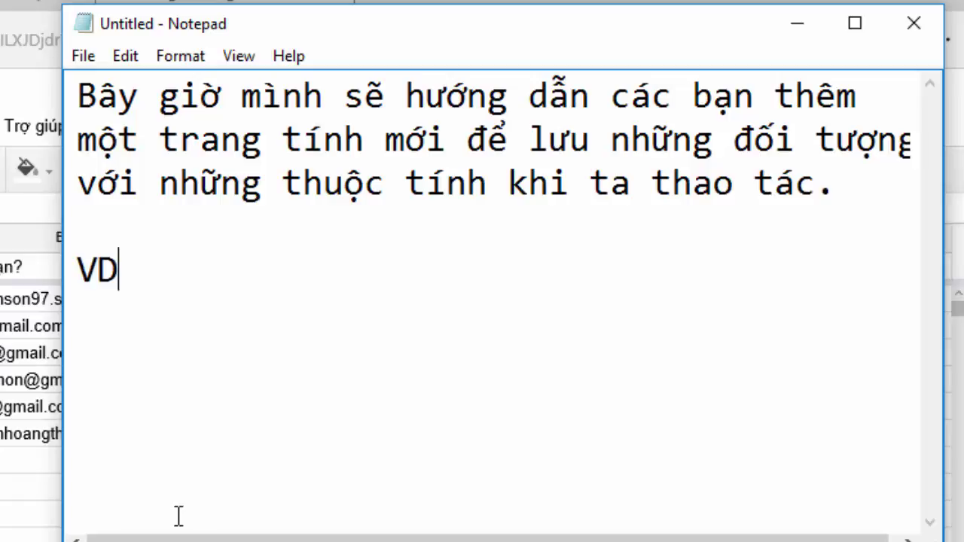
text(: lo)
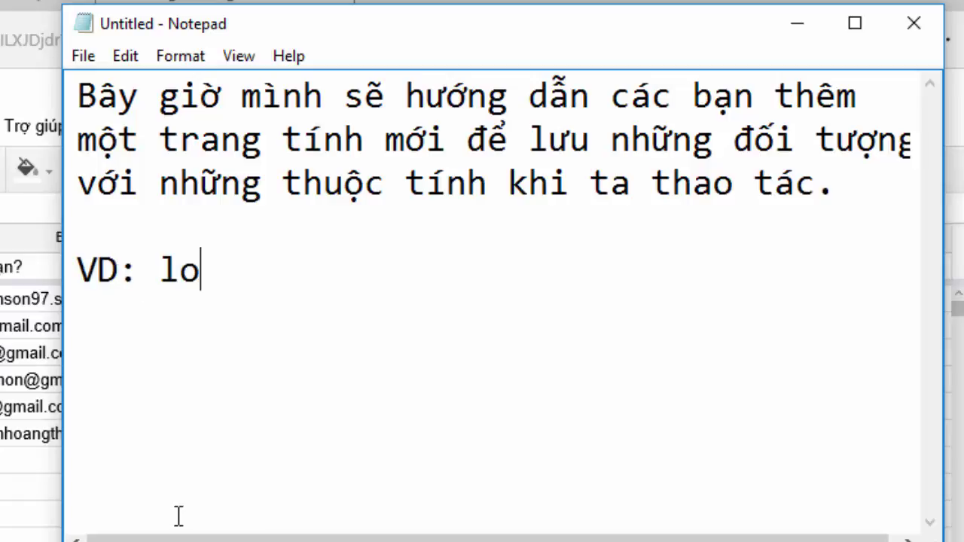
key(BackSpace)
key(BackSpace)
text(Locj )
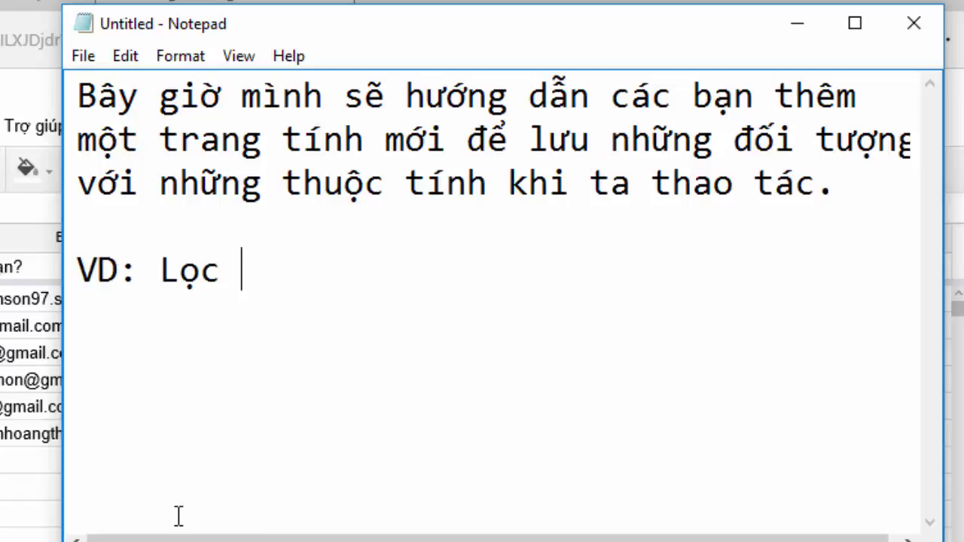
text(danh c)
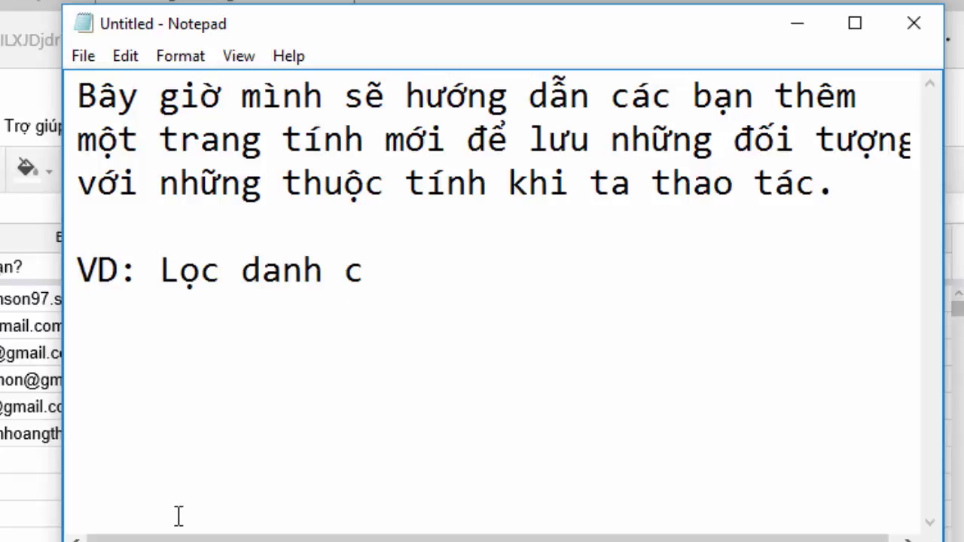
key(BackSpace)
text(sachs timf )
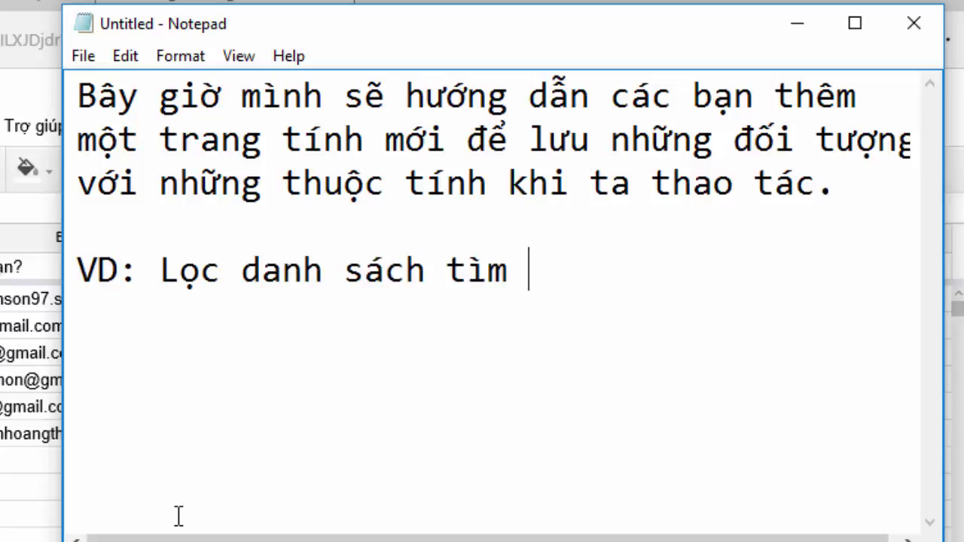
text(nhungw)
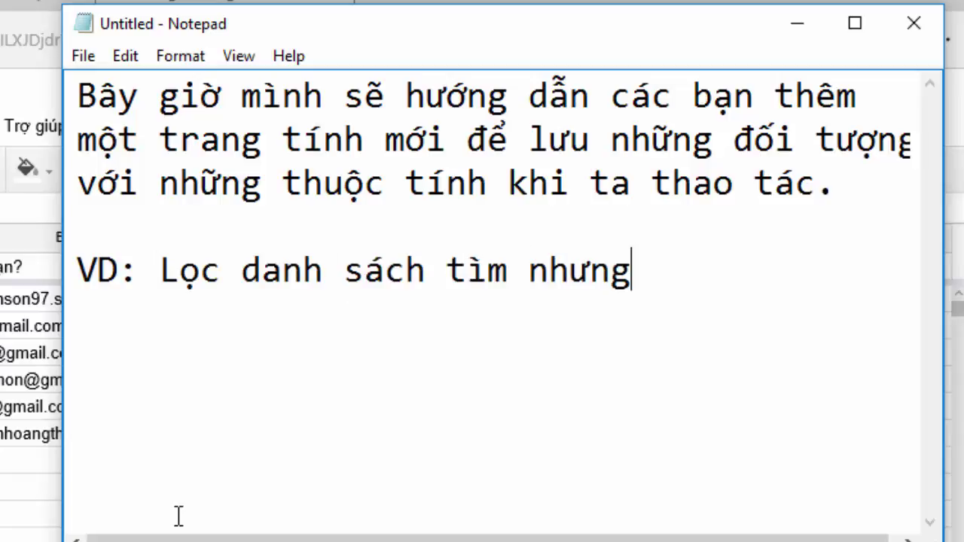
text(x )
text(nguoi)
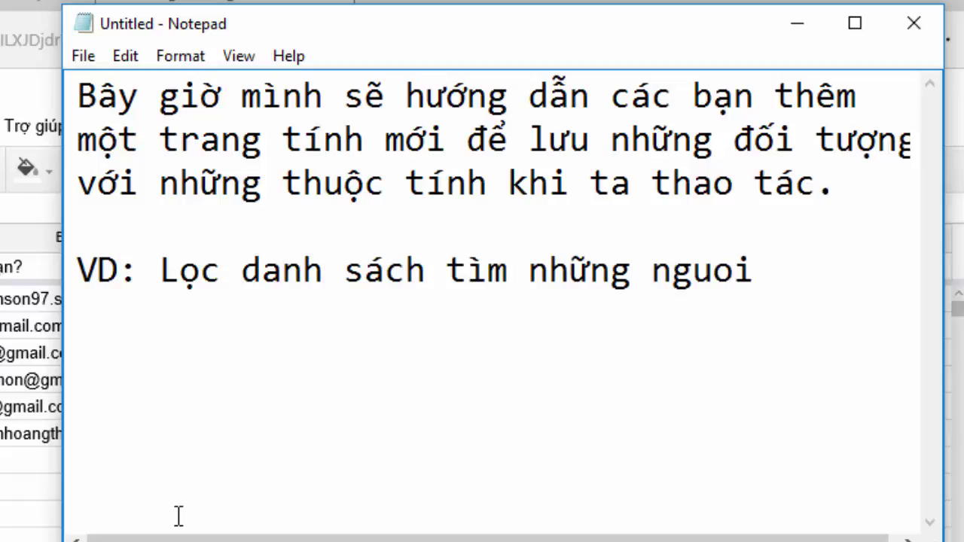
text(wf cos)
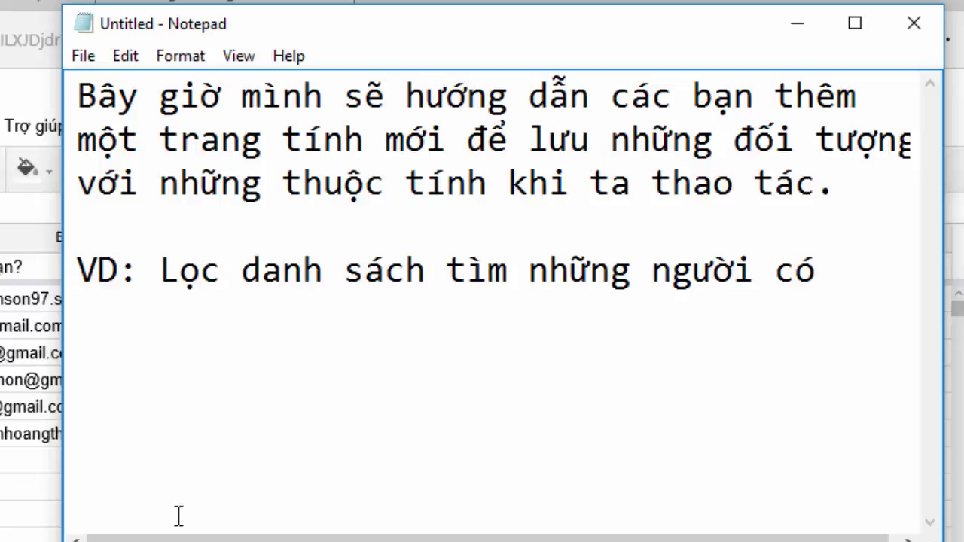
text( cungf)
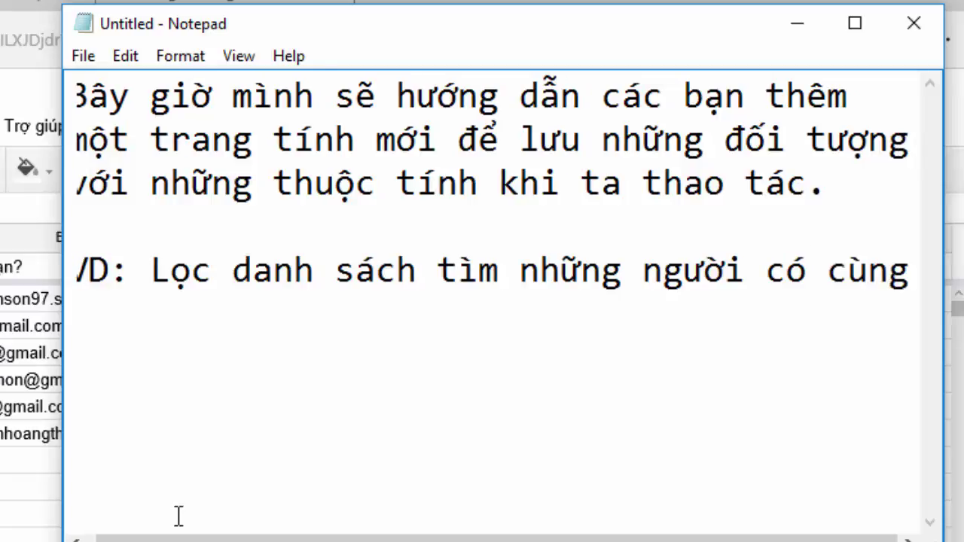
Finish with 'phương tiện đi lại -> trang mới để thống kê.' and clear the page
key(Return)
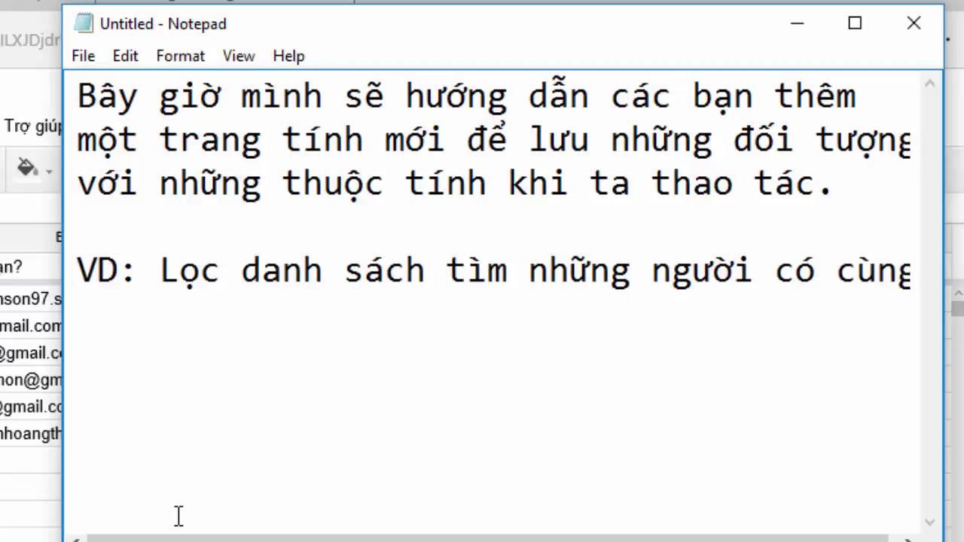
text(phong)
key(BackSpace)
key(BackSpace)
key(BackSpace)
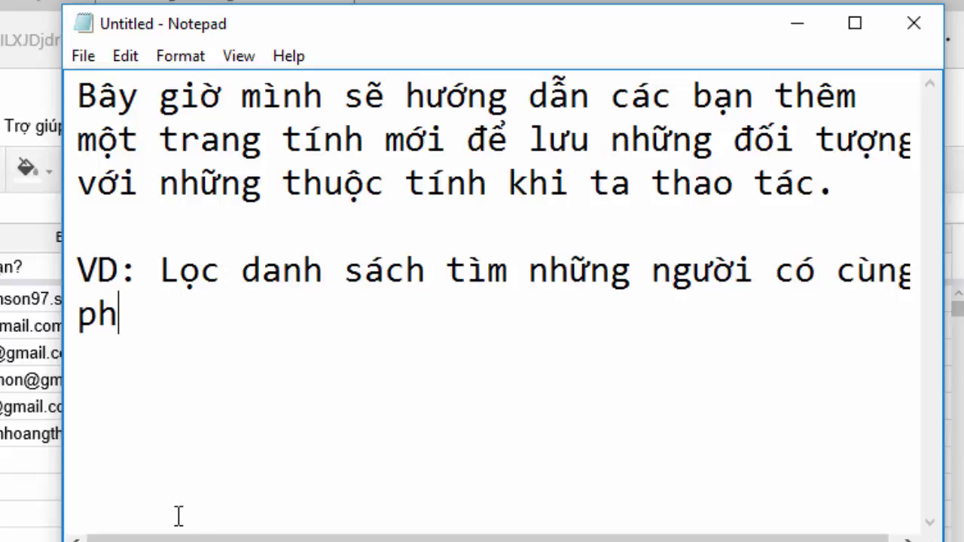
text(uongw)
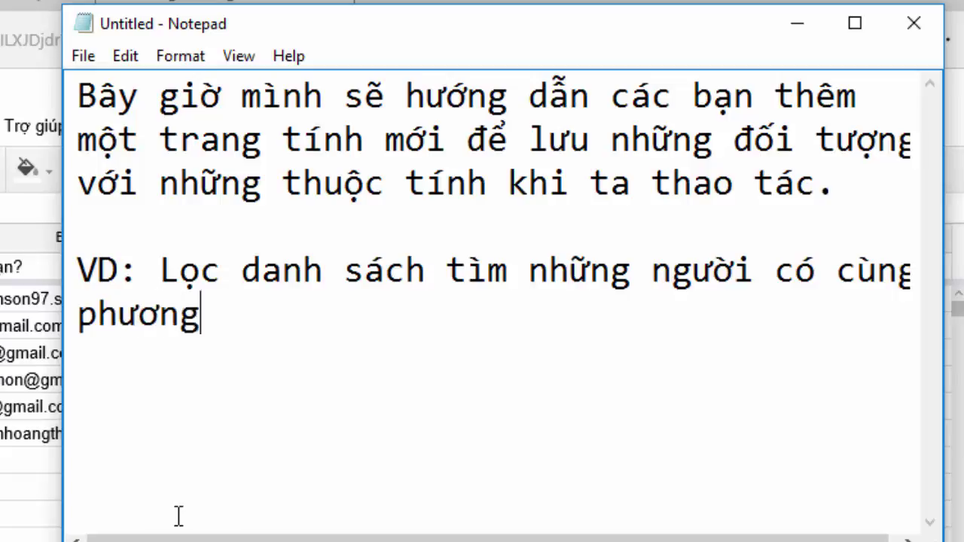
text( tienj ddi)
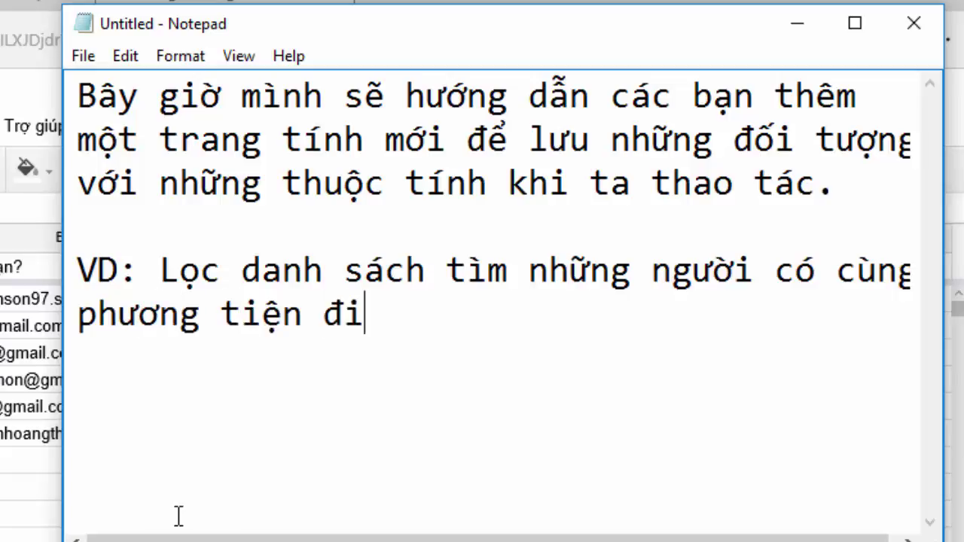
text( laji)
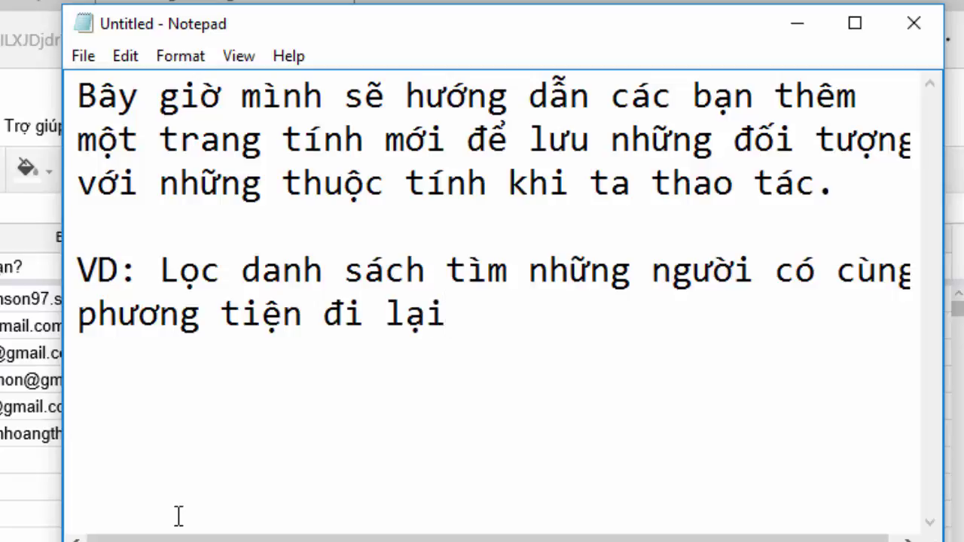
text( -)
text(> tran)
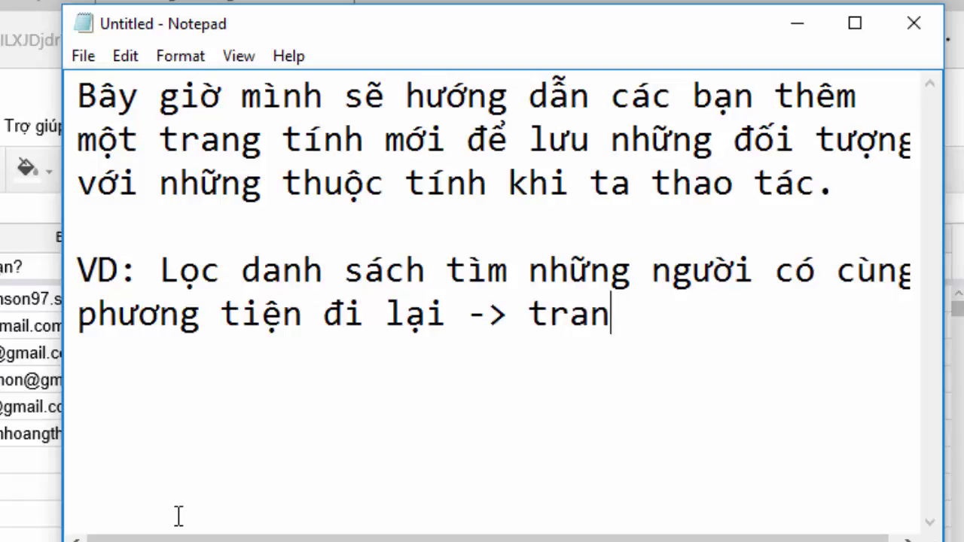
text(g mowis d)
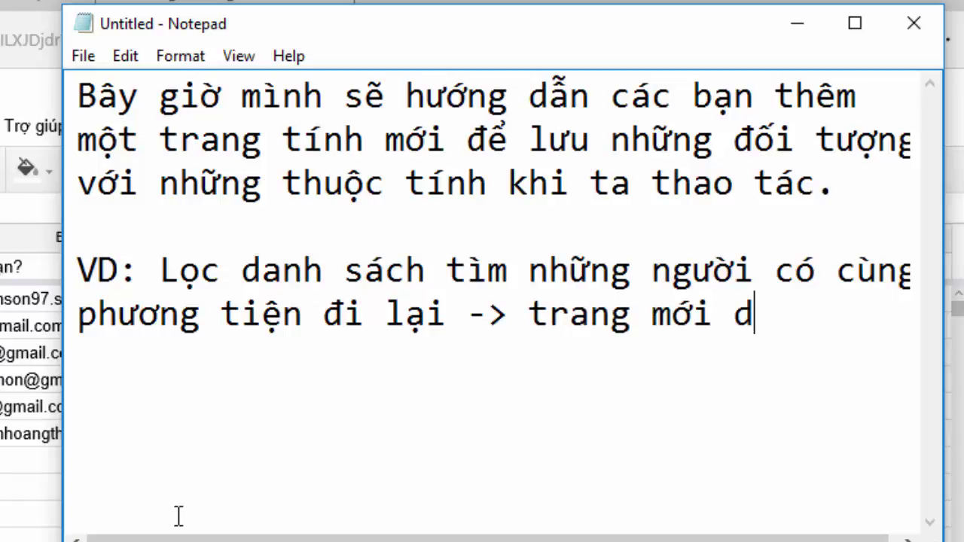
text(ed)
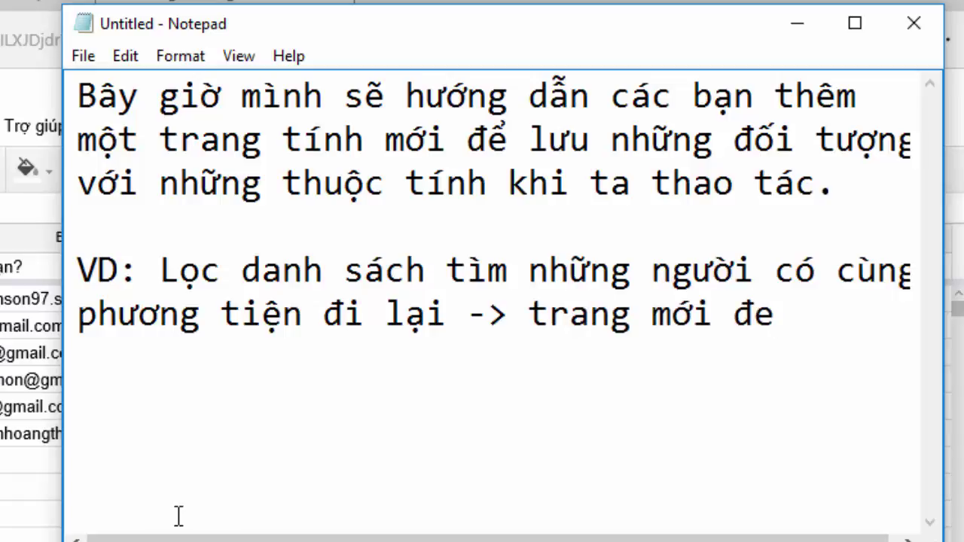
text(erdee)
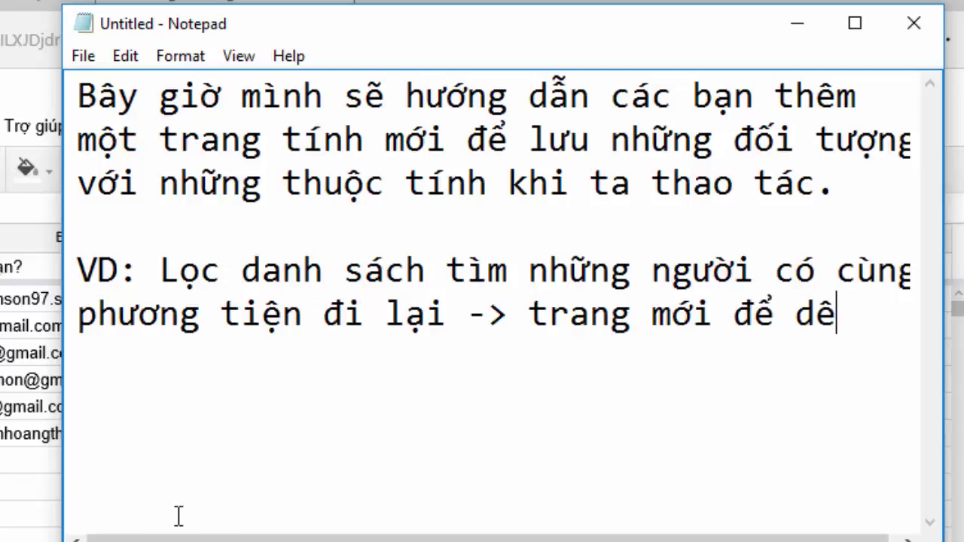
text(x)
text(thongos k)
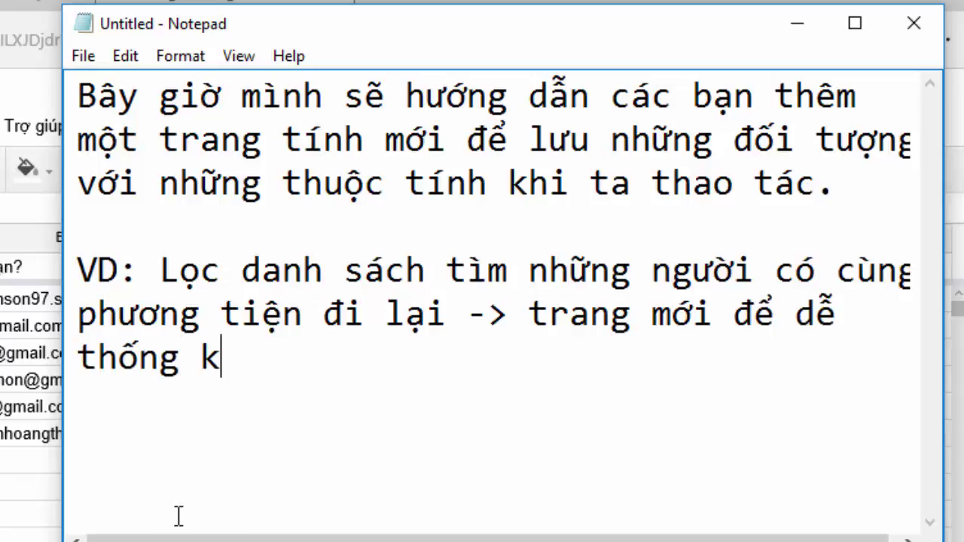
text(e)
text(.)
key(ctrl+a)
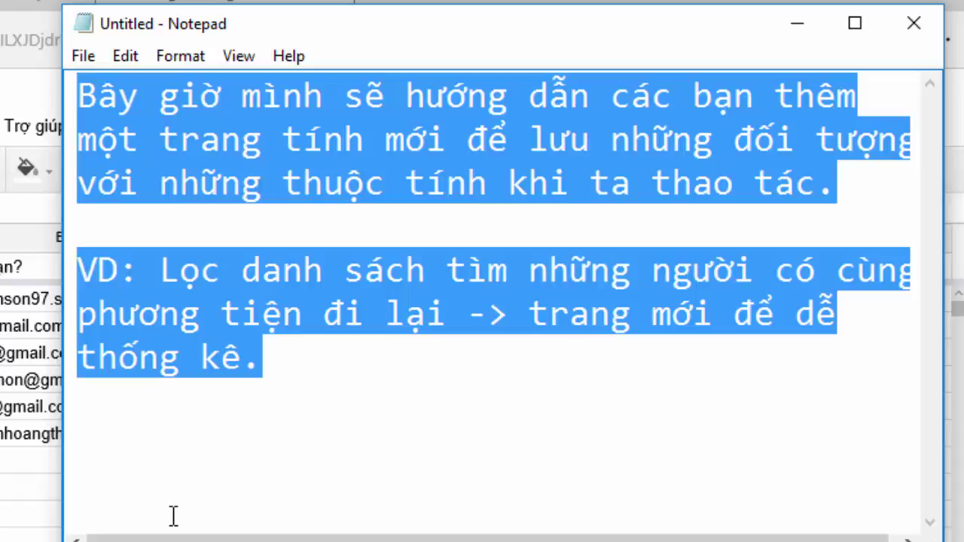
key(Delete)
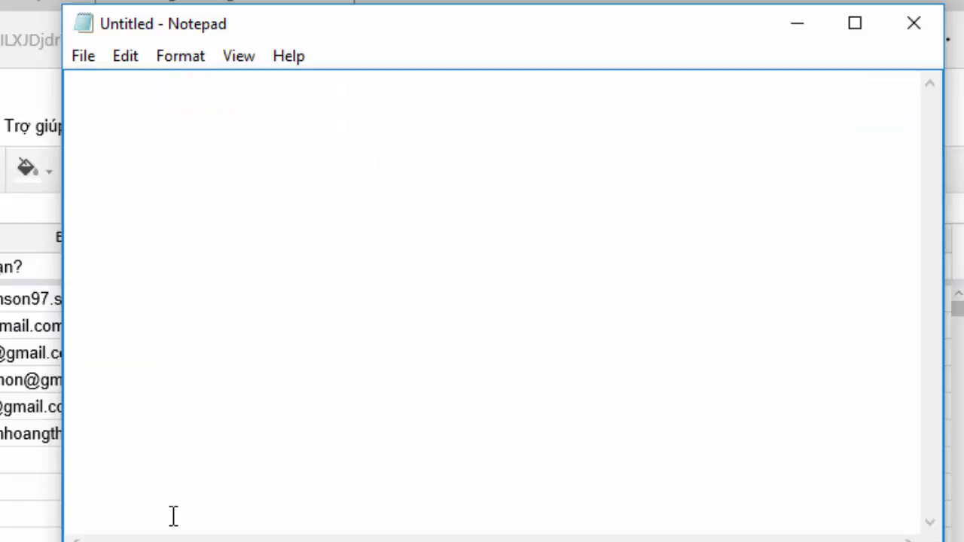
Type the first line 'Để thêm trang tính, các bạn hãy click'
text(Dd)
text(r)
key(BackSpace)
text(eer tao)
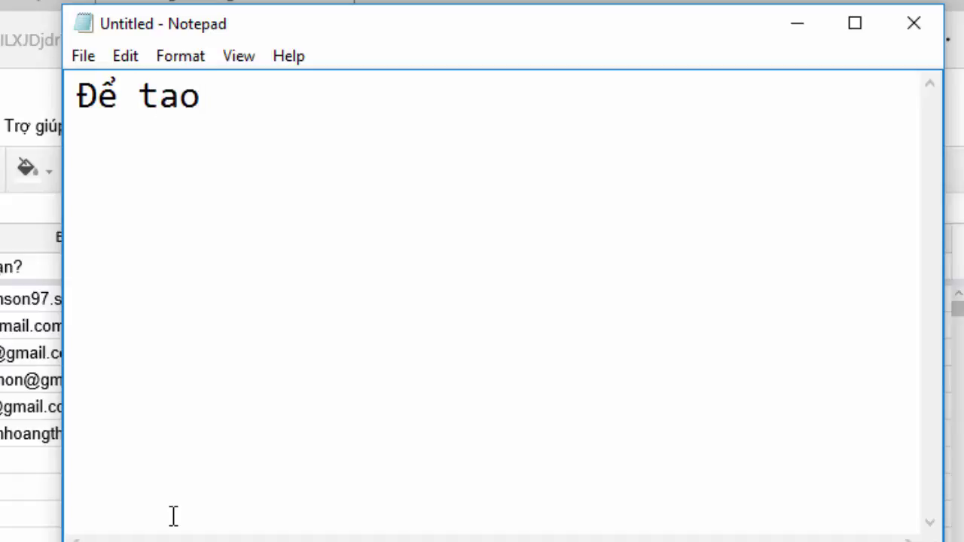
text(j)
text(Trang)
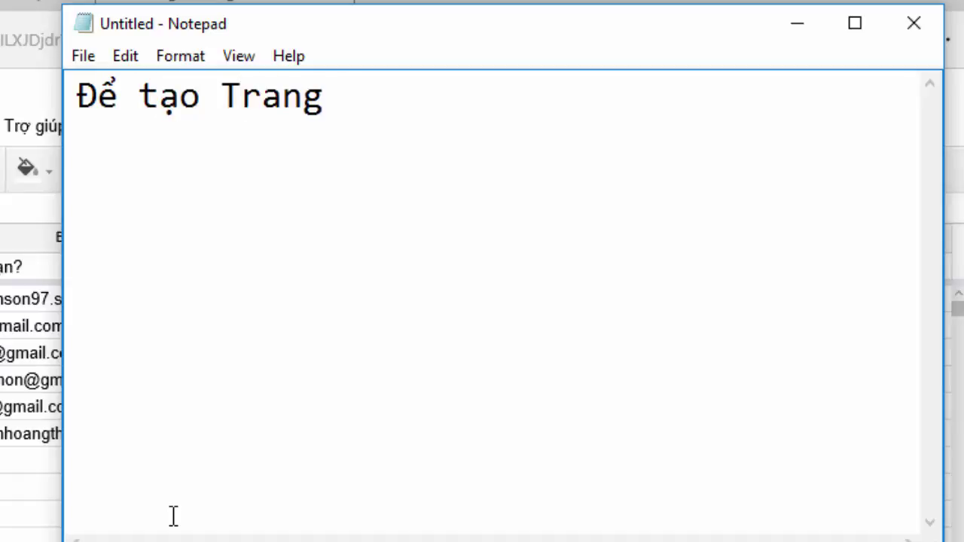
key(BackSpace)
key(BackSpace)
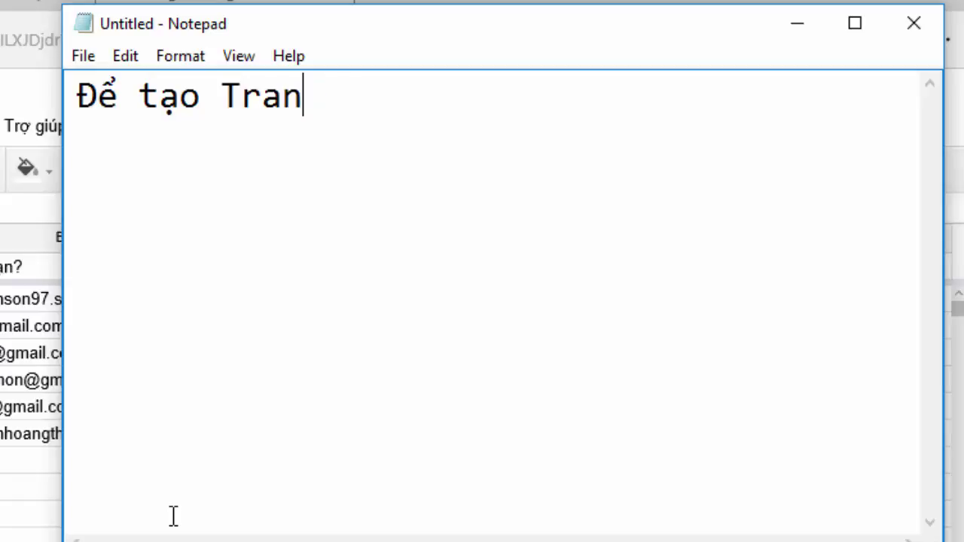
key(BackSpace)
key(BackSpace)
key(BackSpace)
key(BackSpace)
key(BackSpace)
text(h)
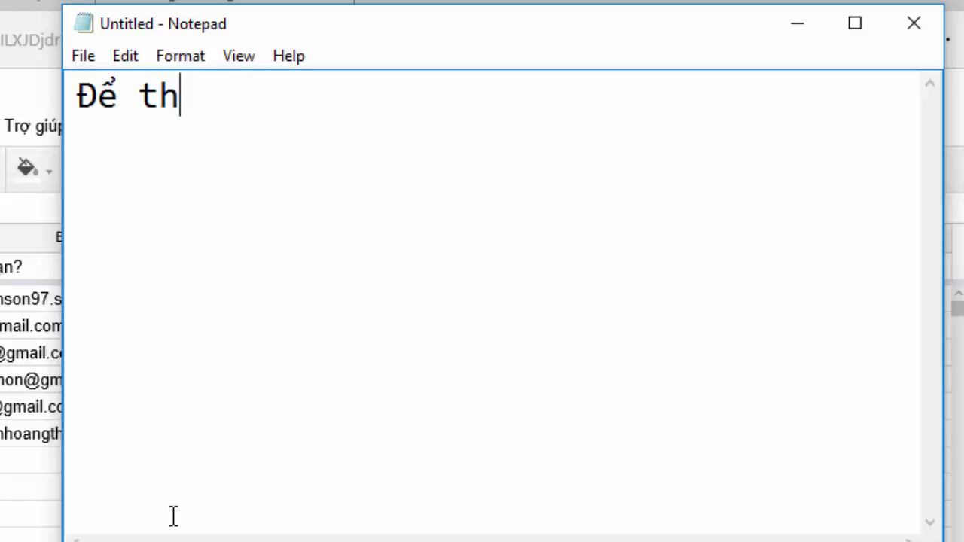
text(em)
text( tran)
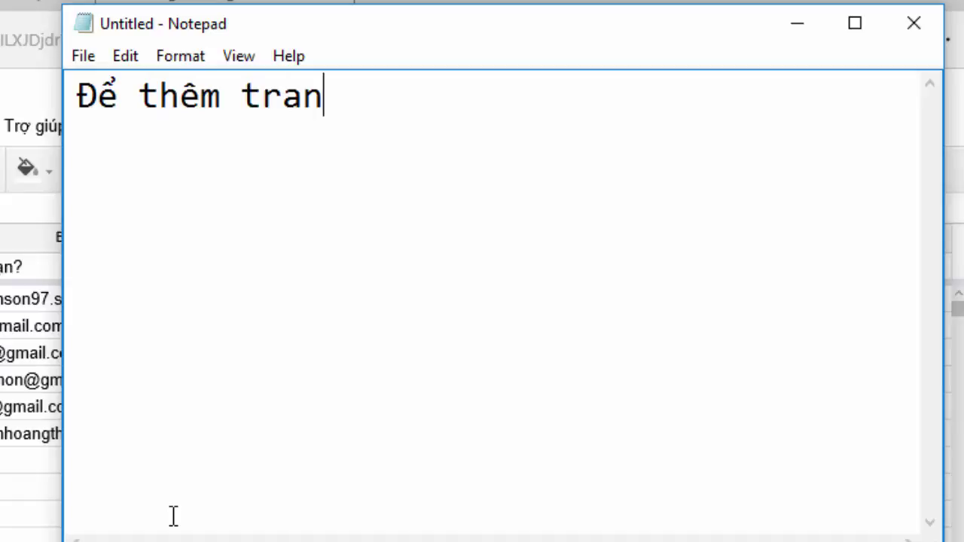
text(g tinhs hy)
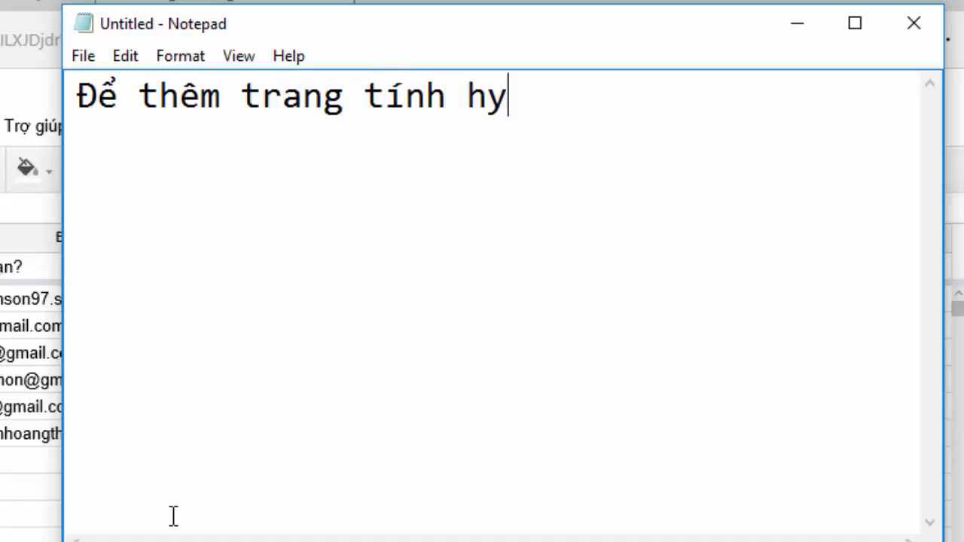
key(BackSpace)
key(BackSpace)
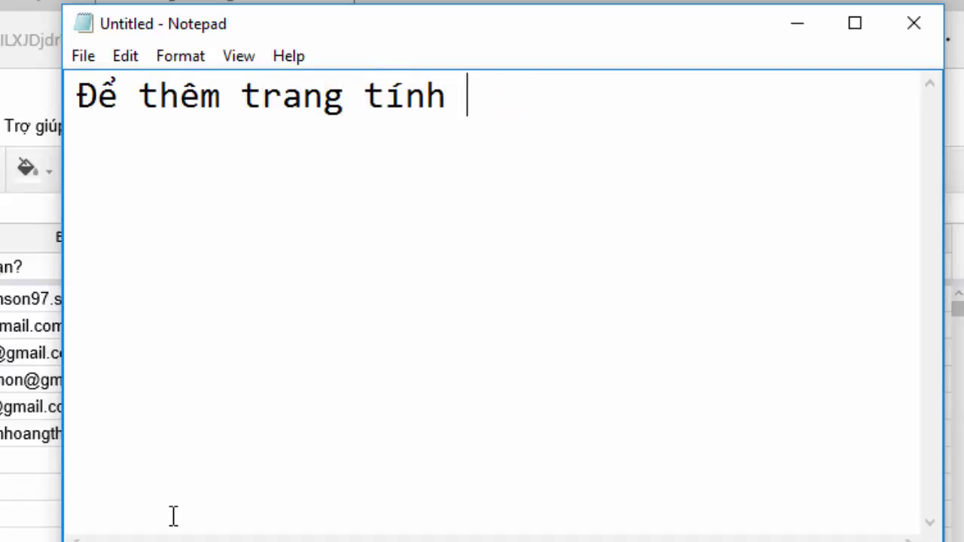
key(BackSpace)
text(, cacs ban)
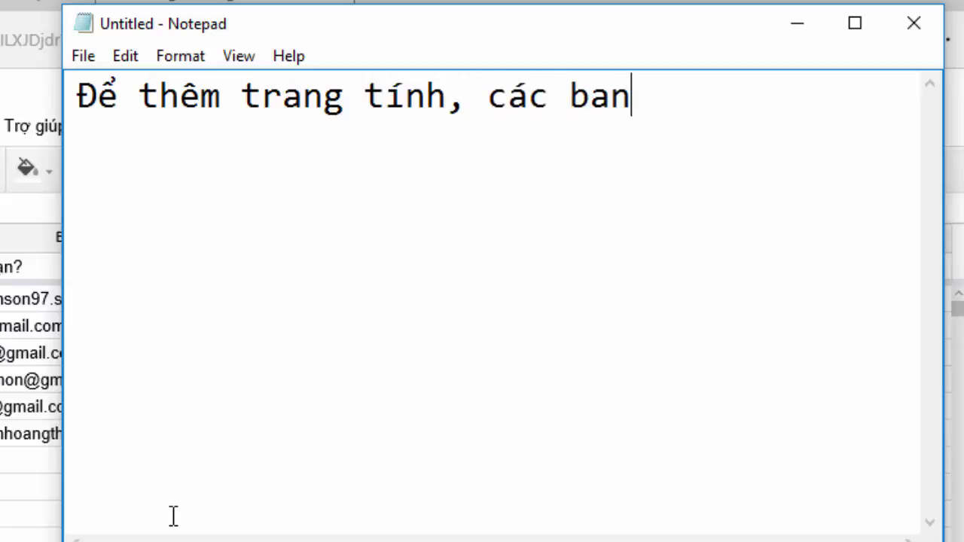
text(j hay)
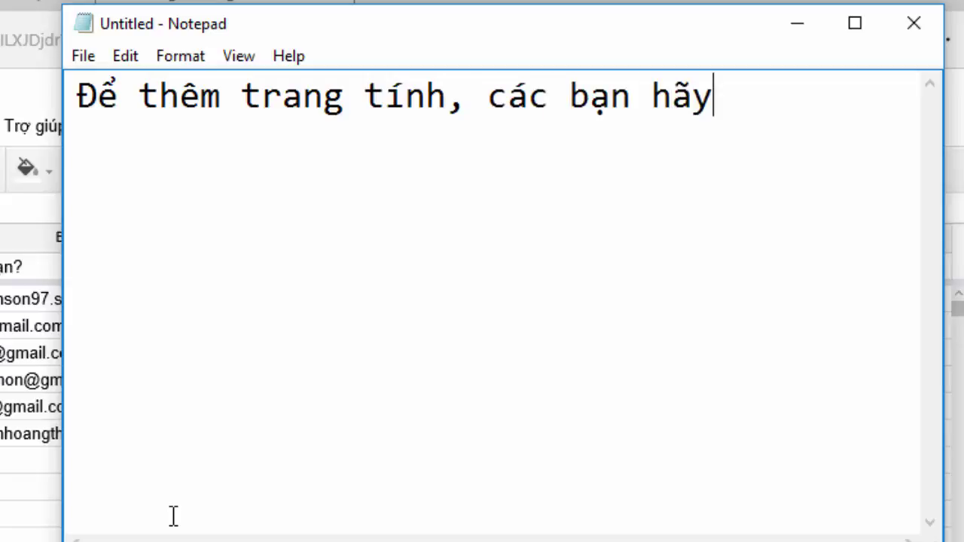
text( click)
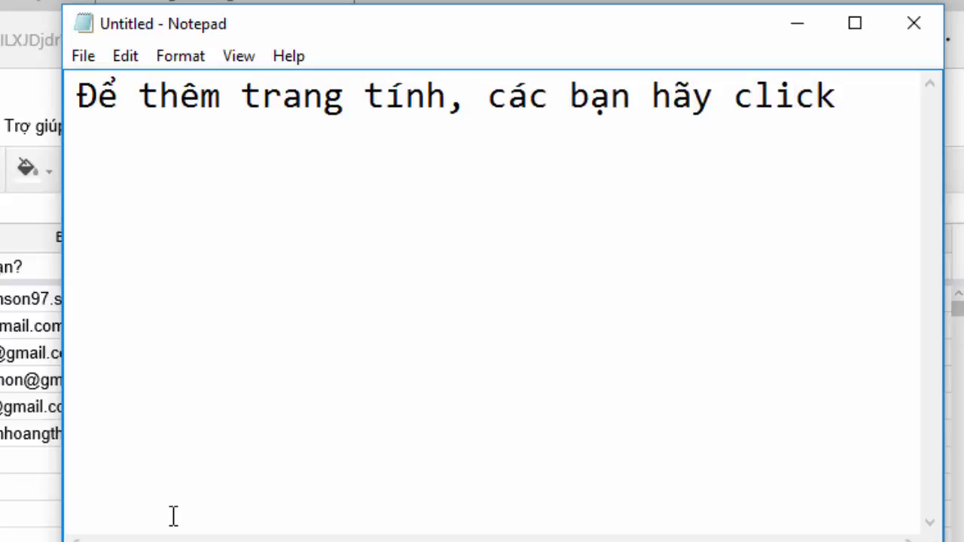
Add the second line 'vào dấu + ở góc dưới bên trái'
key(Return)
text(va)
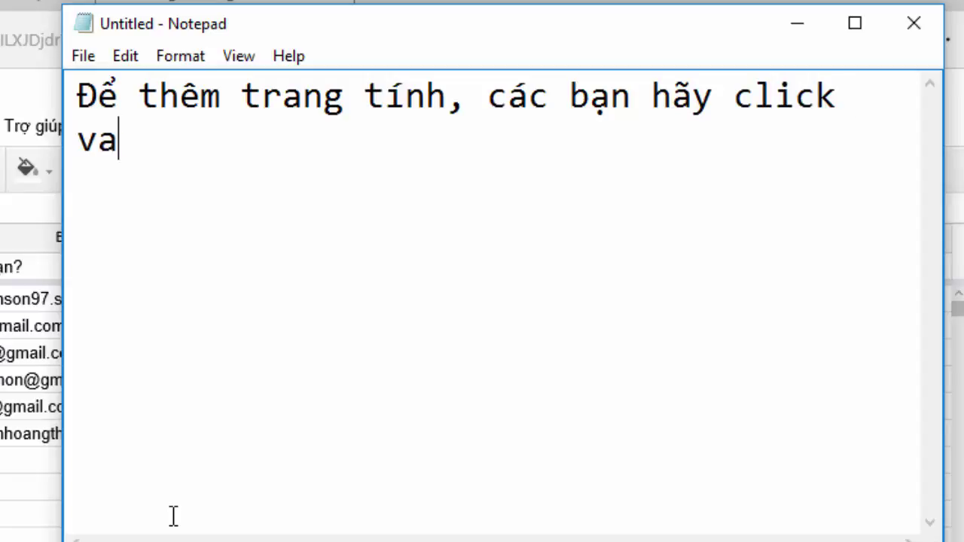
text(of daaus )
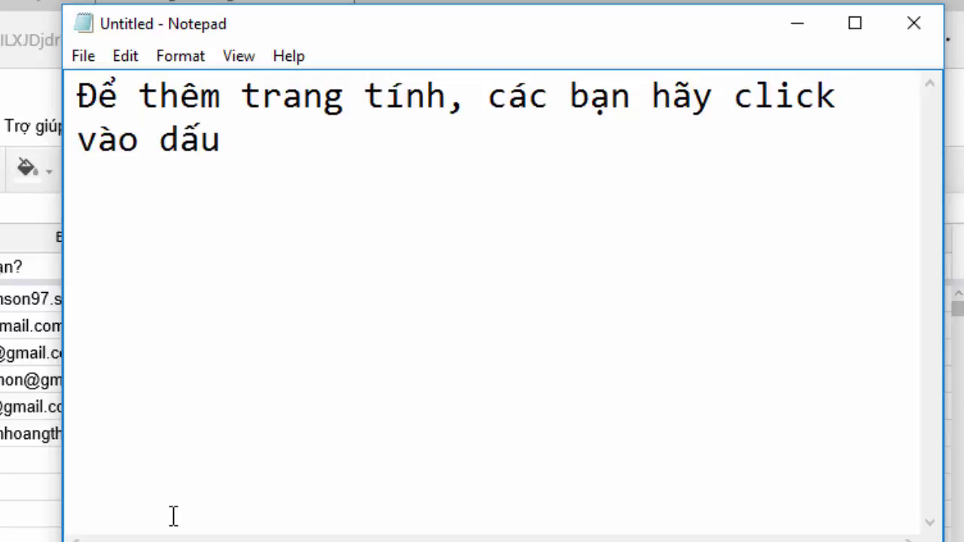
text(+)
text(go)
key(BackSpace)
key(BackSpace)
text(o)
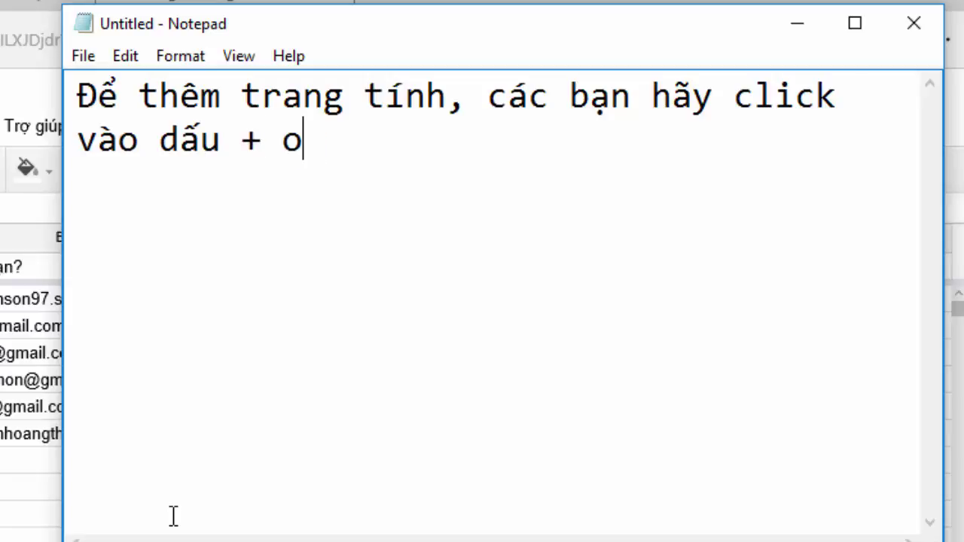
text(wr)
text( go)
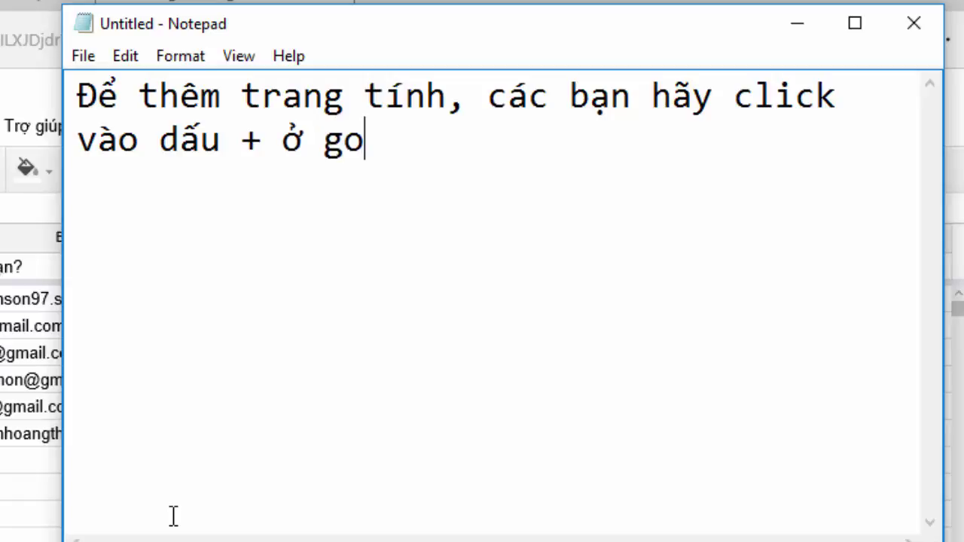
text(cs g)
key(BackSpace)
text(d)
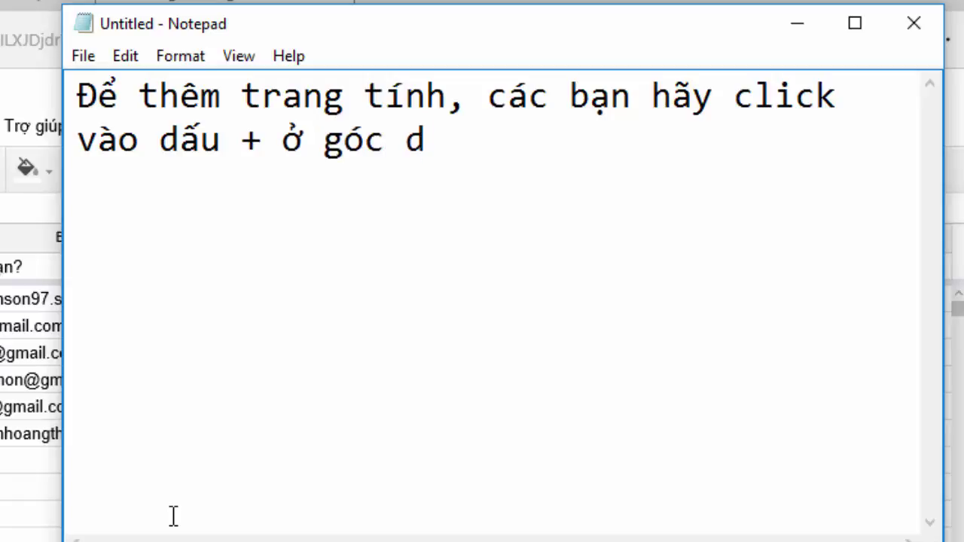
text(uoiw)
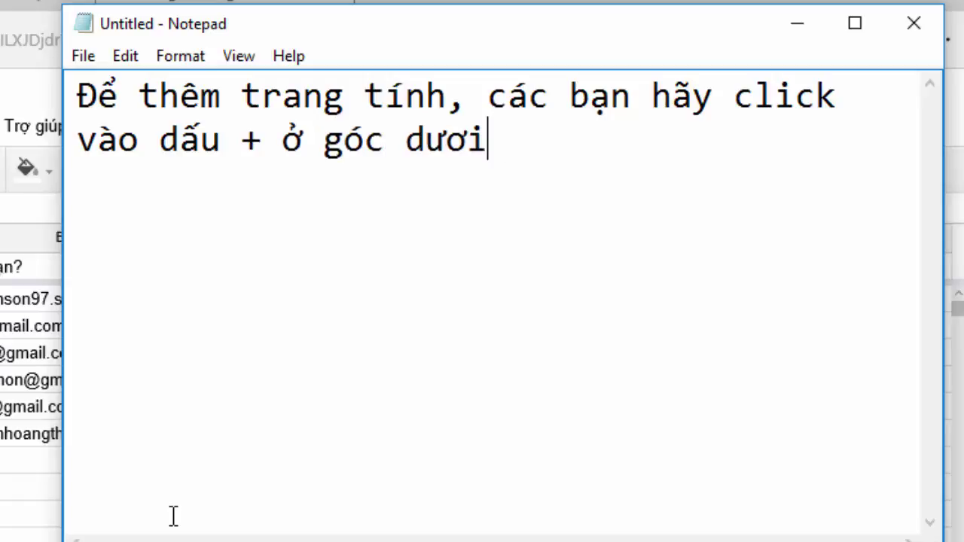
text(s been )
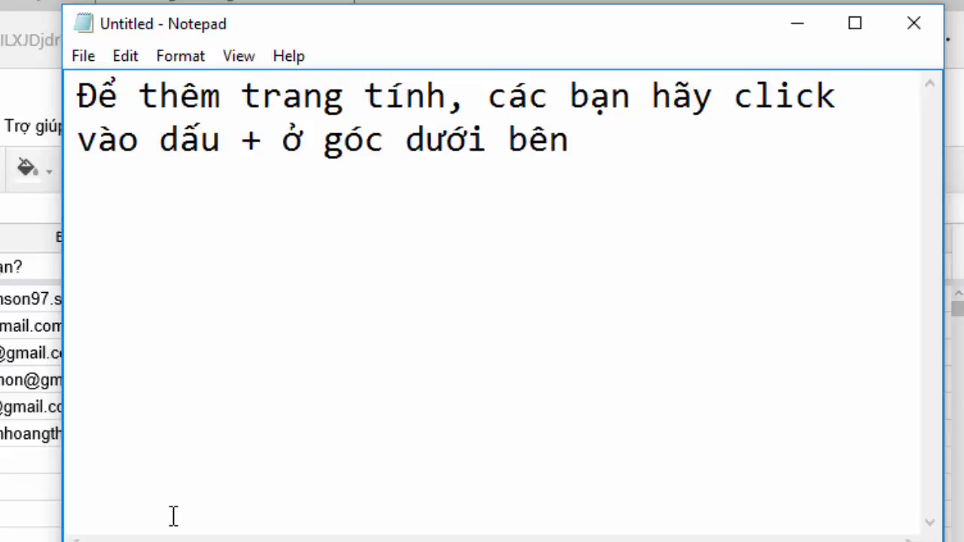
text(trais)
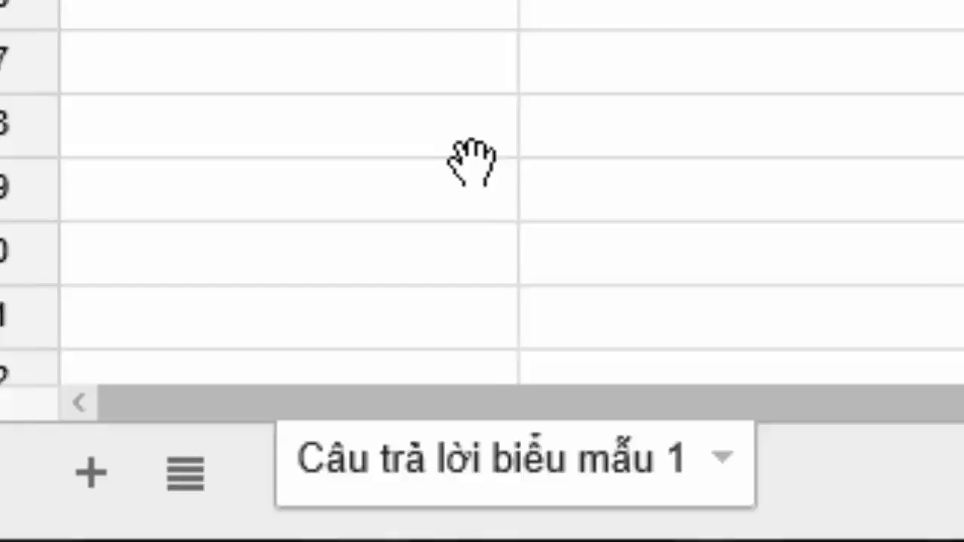
Return to the spreadsheet and add a blank sheet with the + button beside the sheet tabs
click(124, 431)
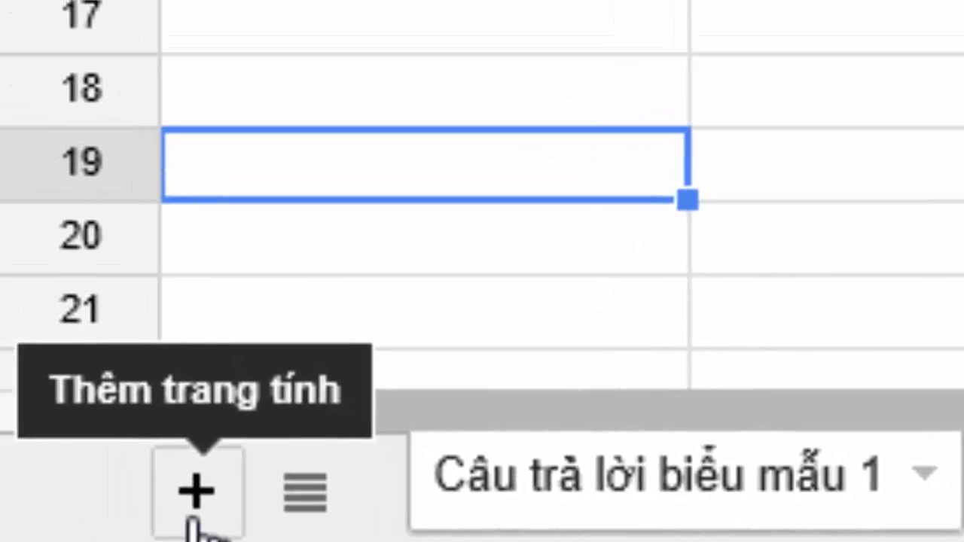
click(194, 491)
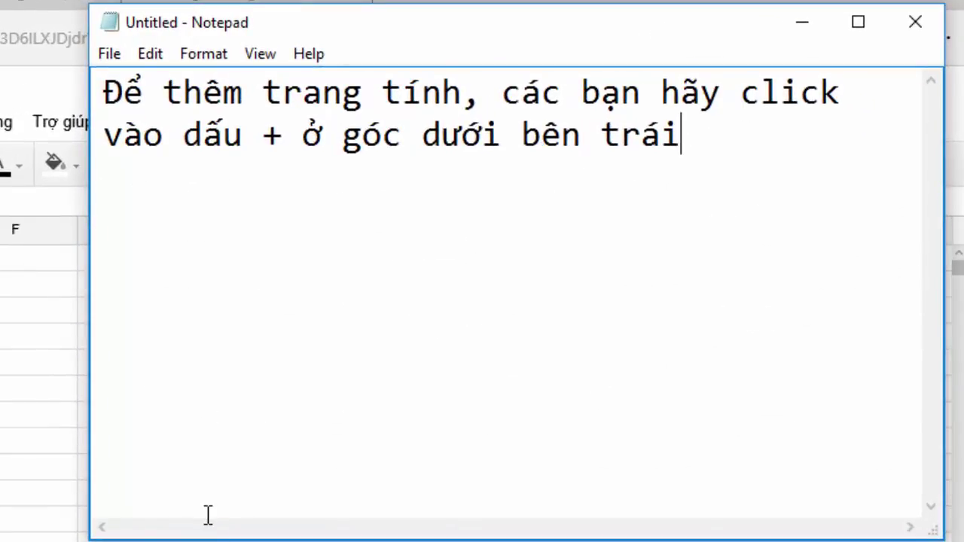
End the caption with a period, add 'Vậy là trang tính mới đã được thêm.', then clear Notepad
text(.)
key(Return)
text(Vậy )
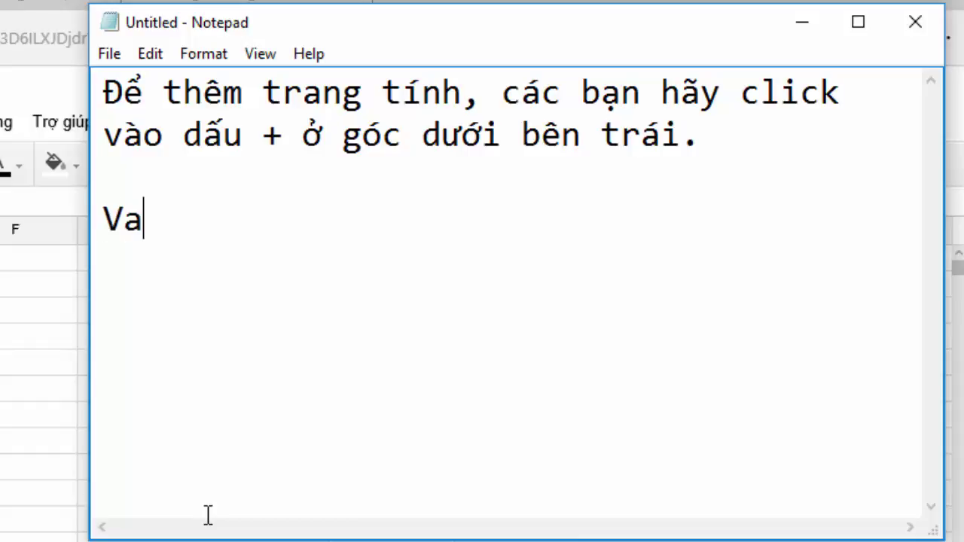
text(là)
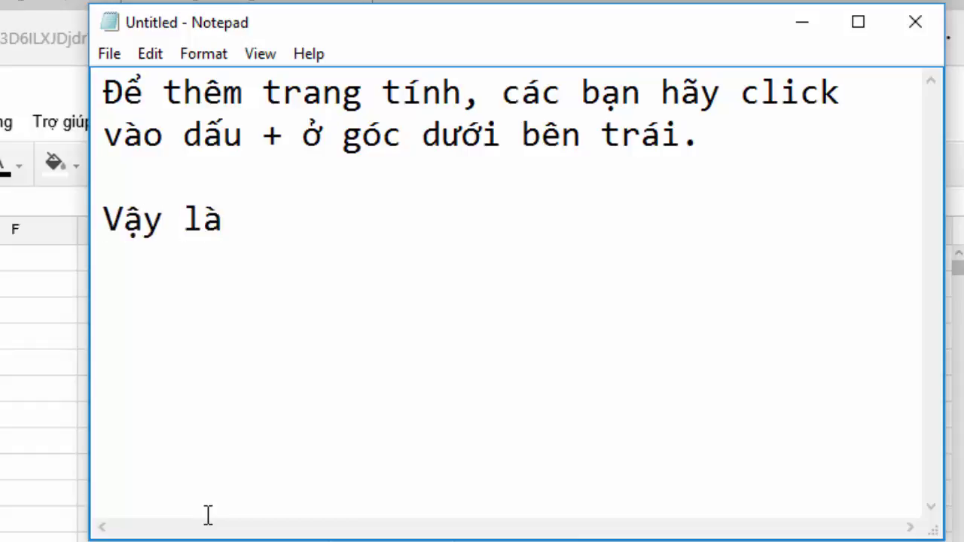
text(tran)
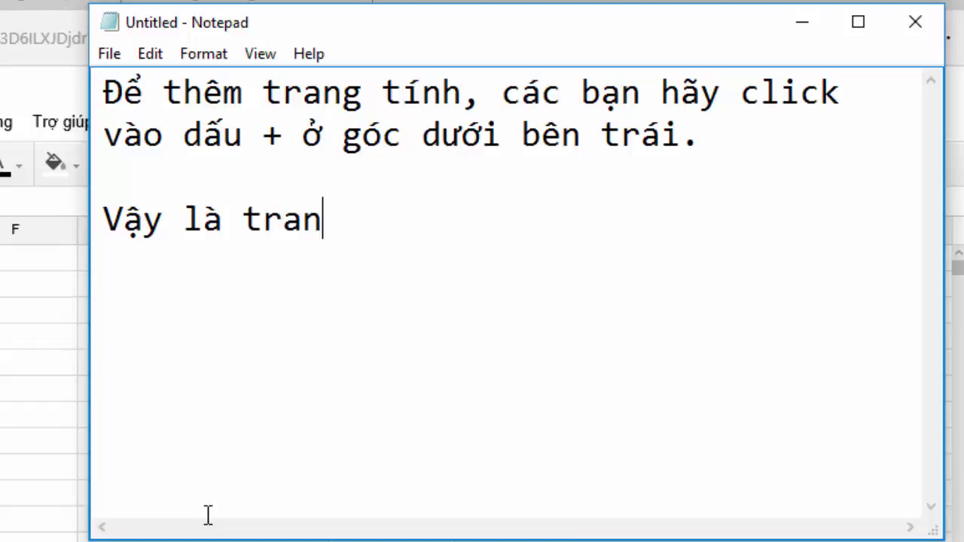
text(g tính moi)
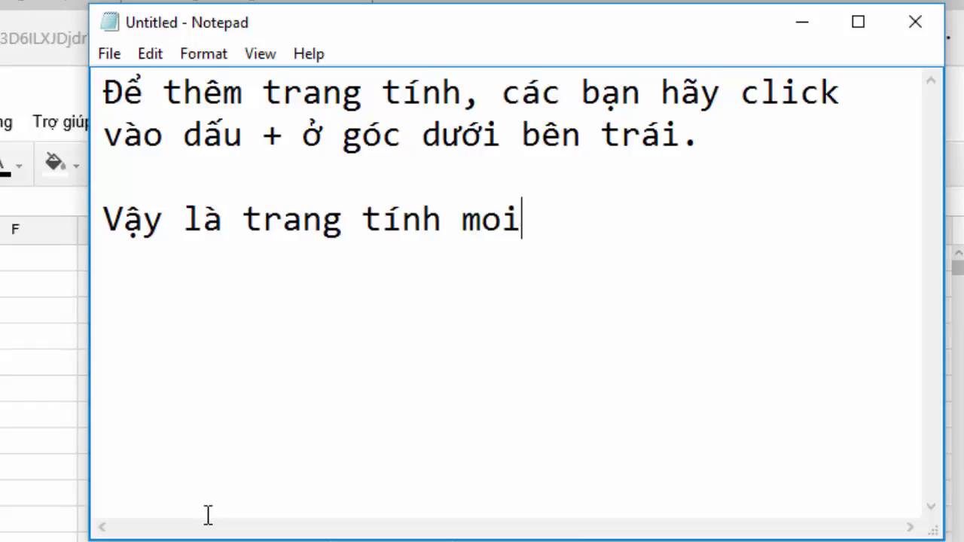
text(wsdad)
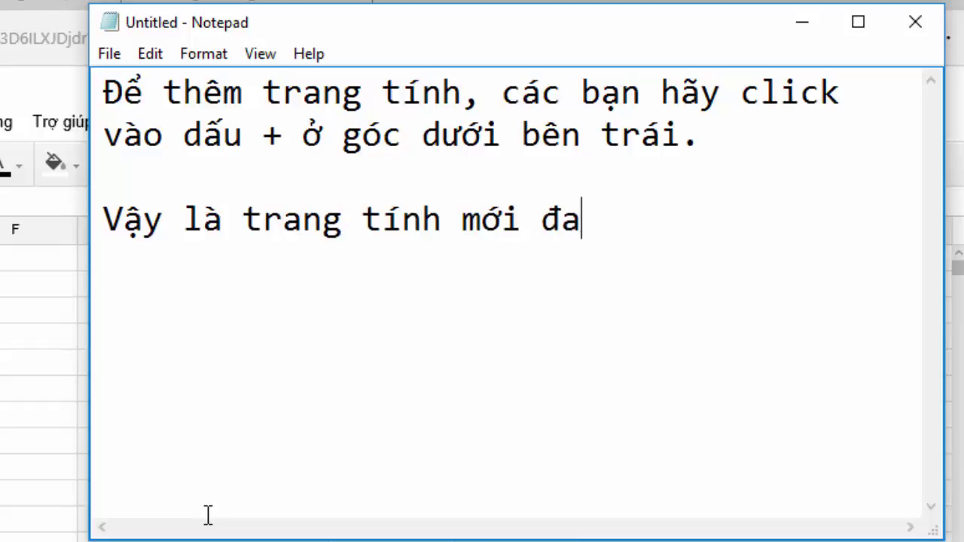
text(xduocw)
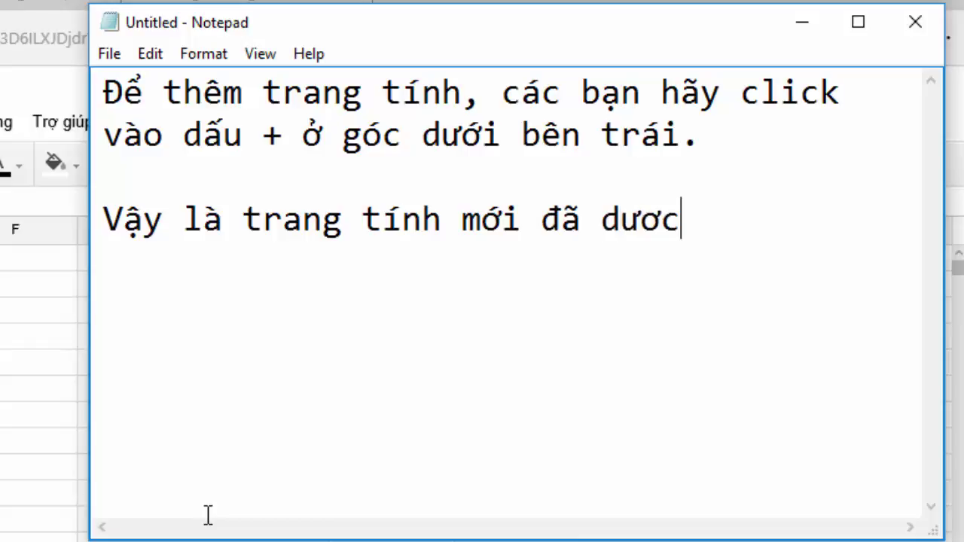
text(d theme)
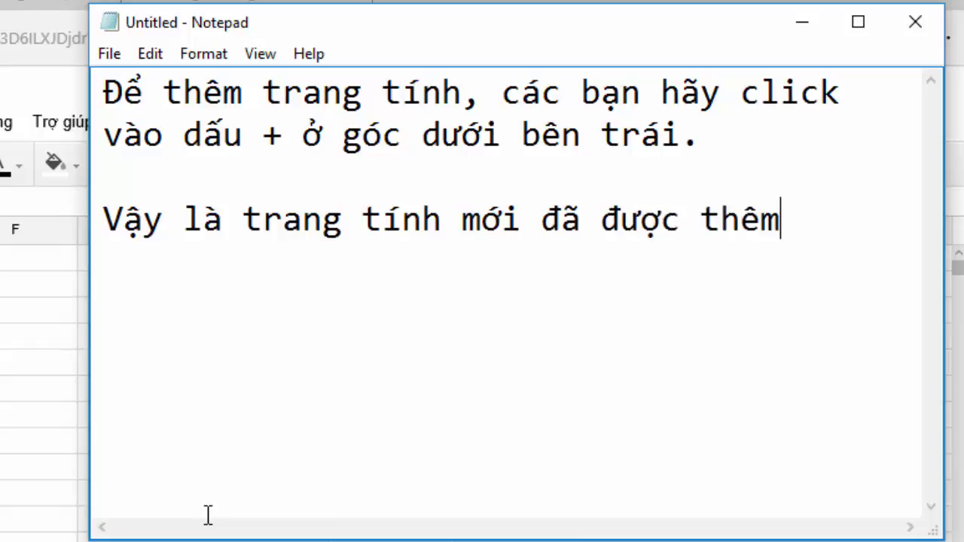
text(.)
key(ctrl+a)
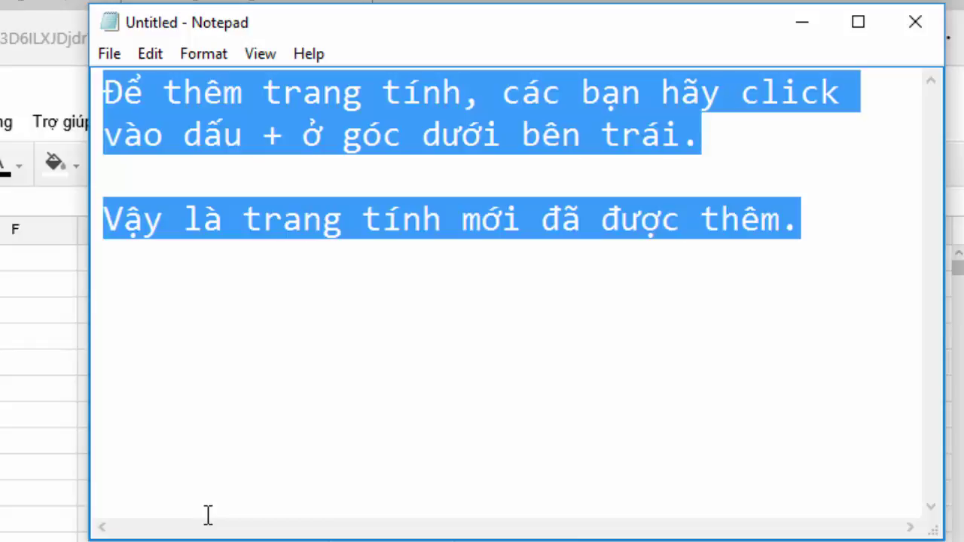
key(Delete)
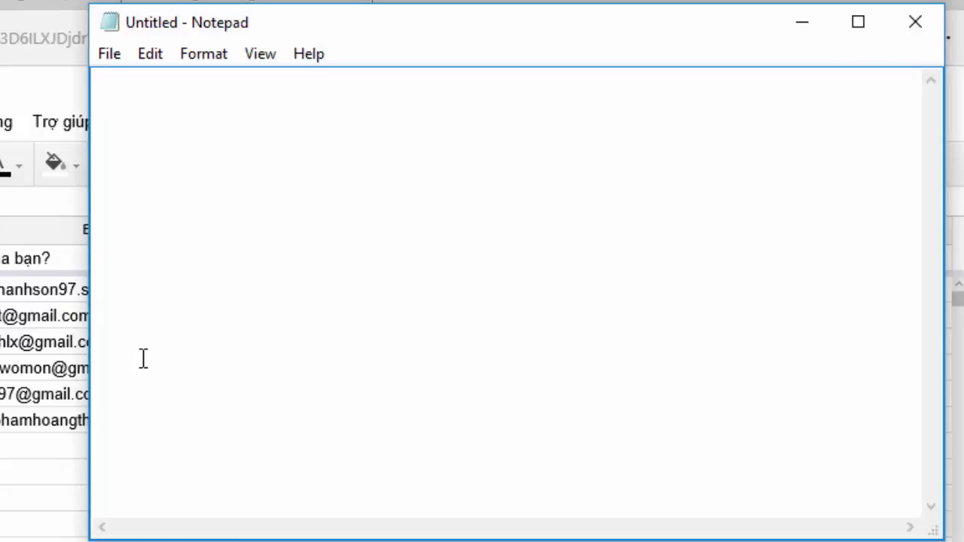
Head the note 'Sắp xếp:' and write that Form-linked Spreadsheet lists are sorted
text(Sap)
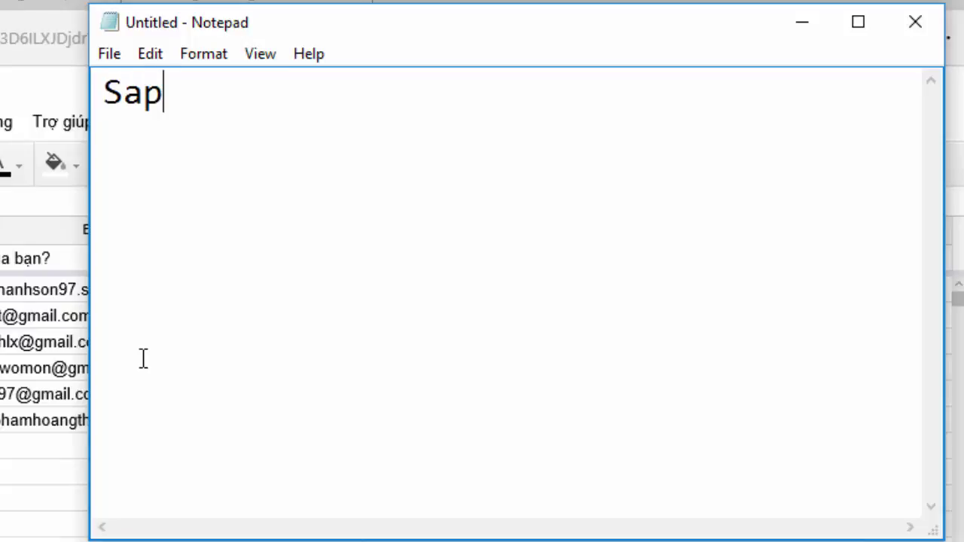
text( xepes)
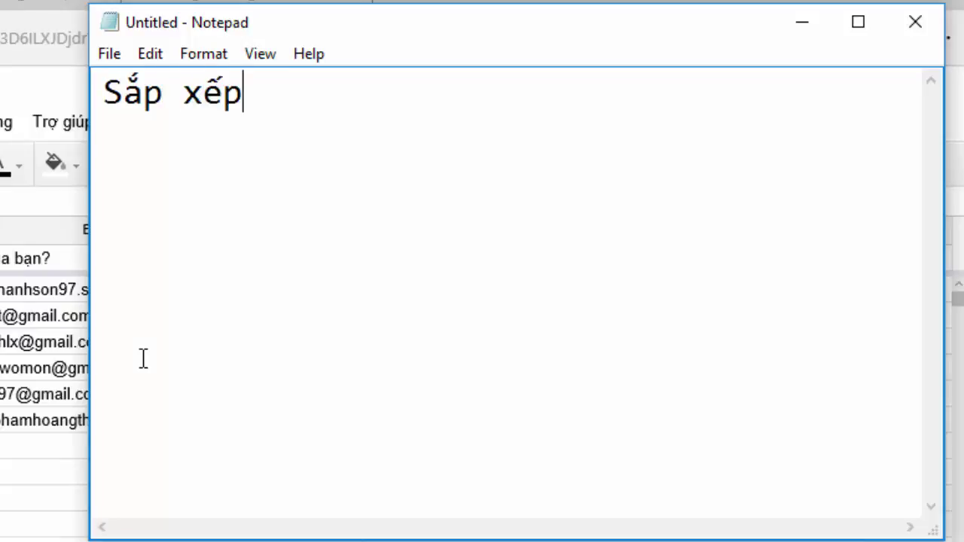
text(:)
key(Return)
text(- Tr)
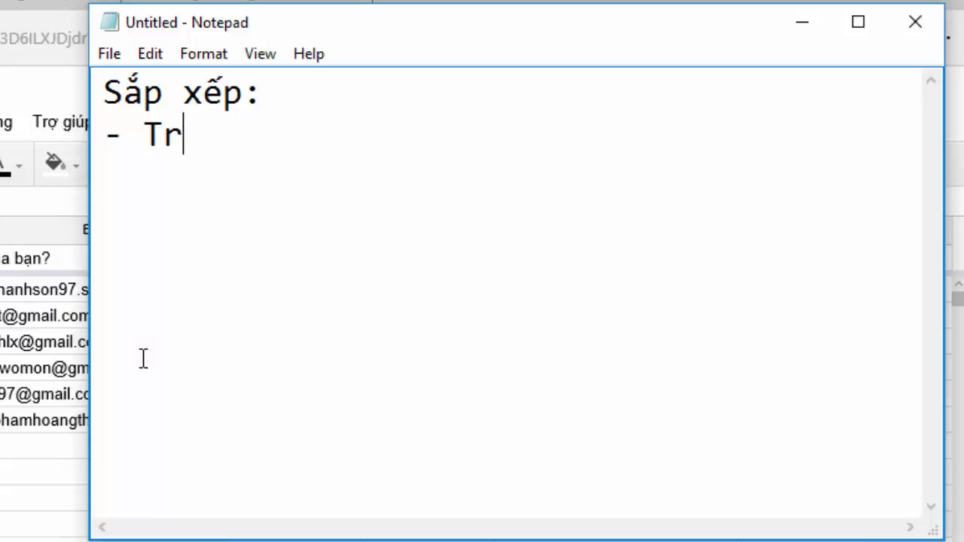
text(ong )
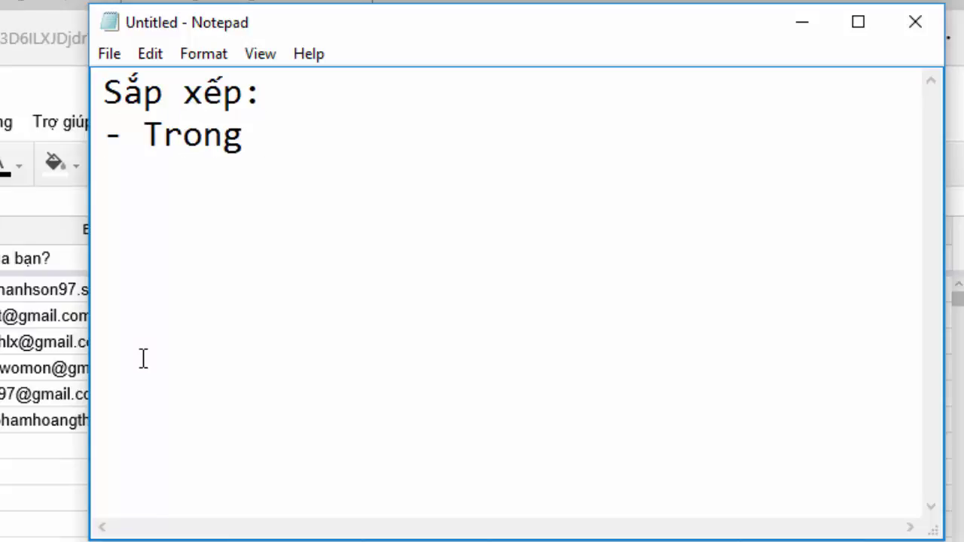
text(Spre)
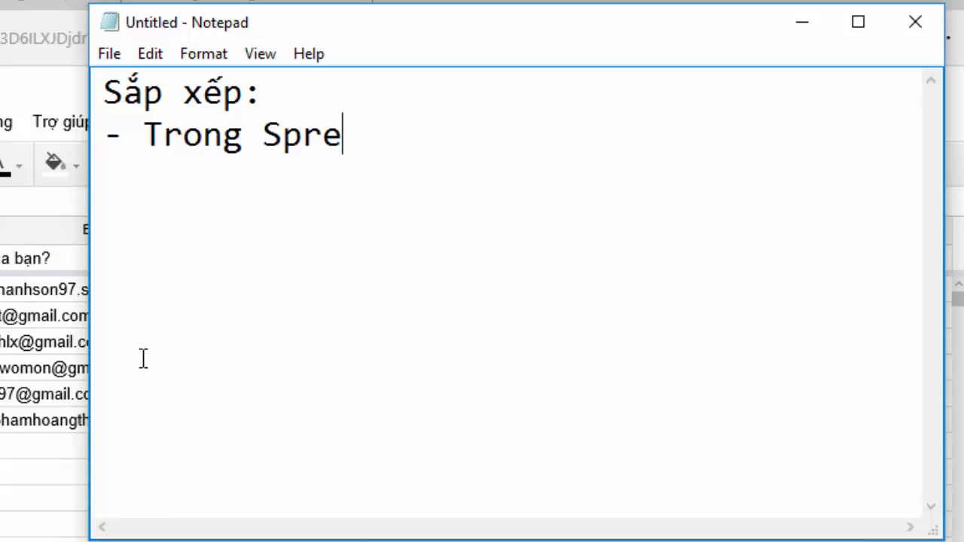
text(ads)
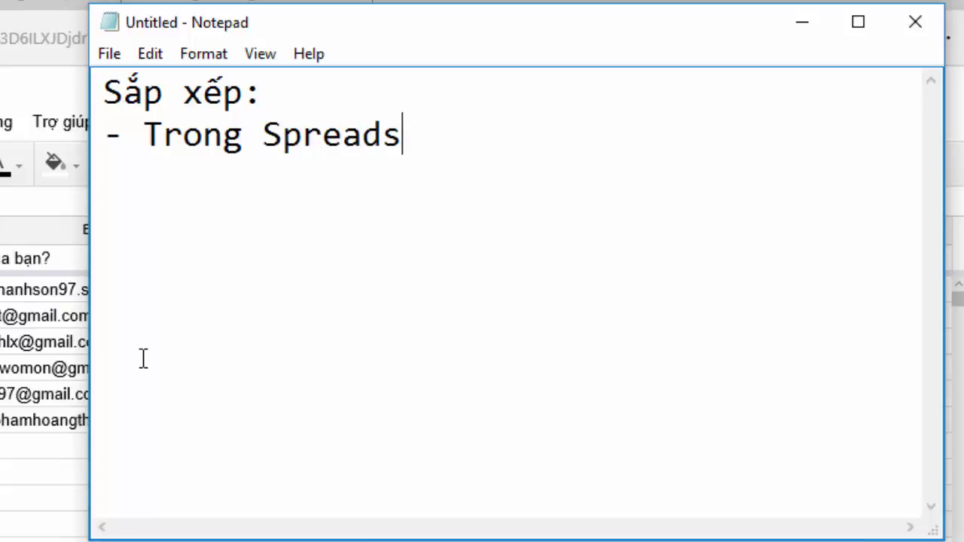
text(heet khi l)
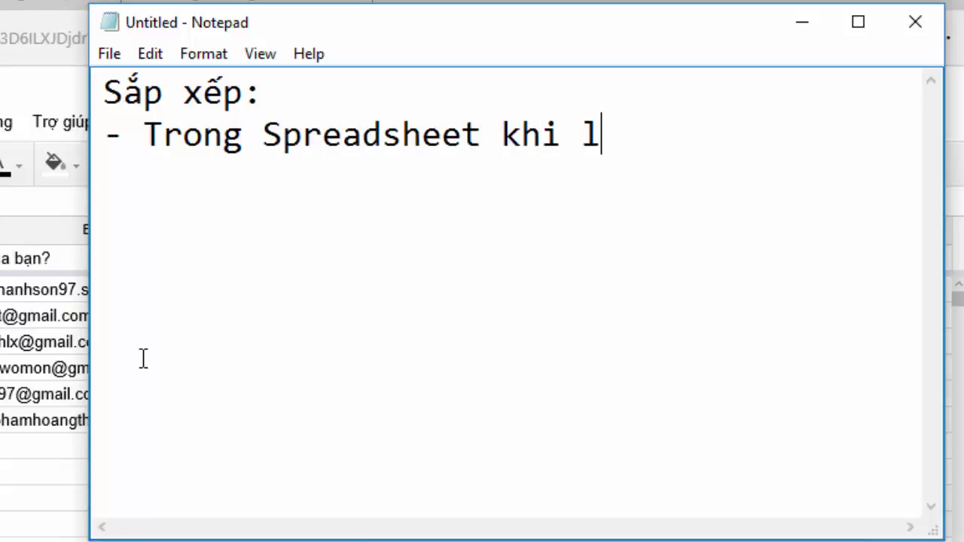
text(iên )
text(kê)
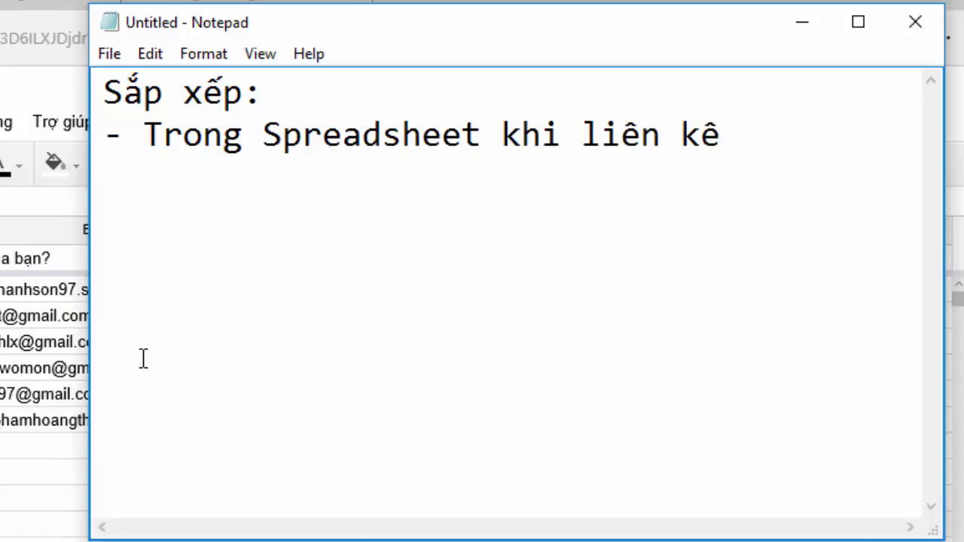
text(t )
text(vơi )
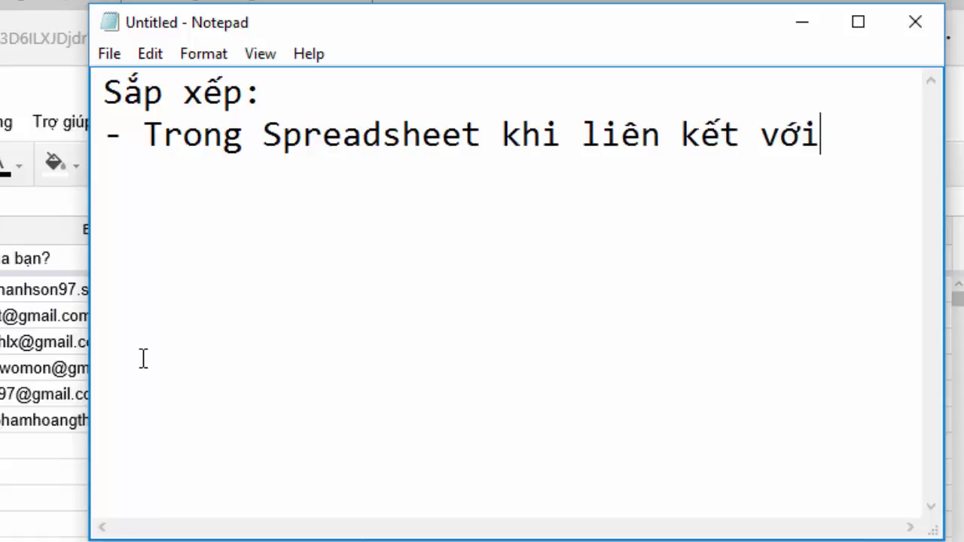
text(Form)
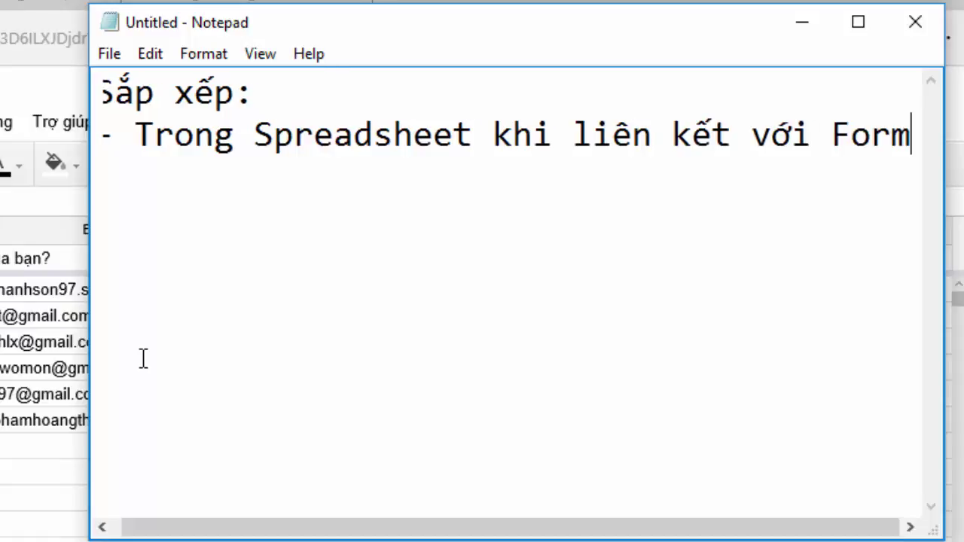
key(Return)
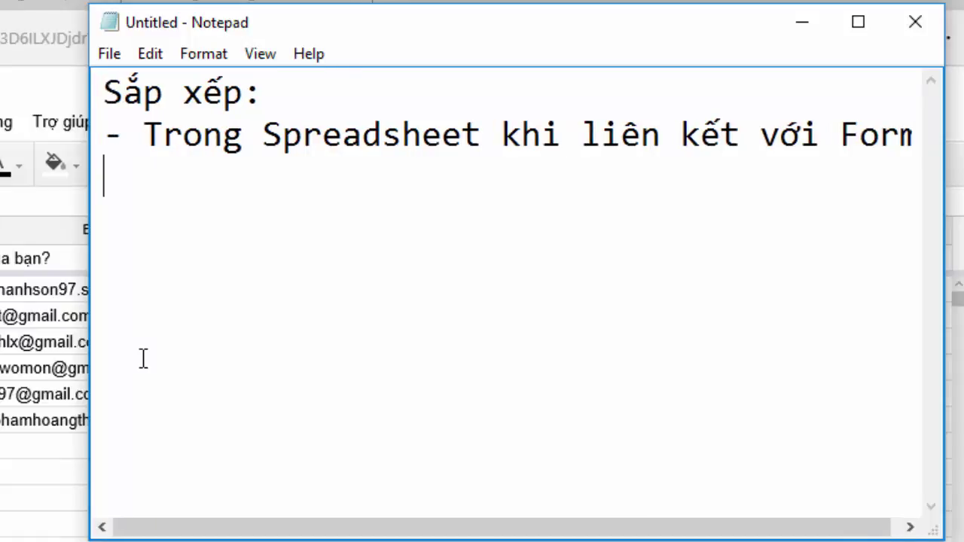
text(danh)
key(BackSpace)
key(BackSpace)
key(BackSpace)
key(BackSpace)
text(thif da)
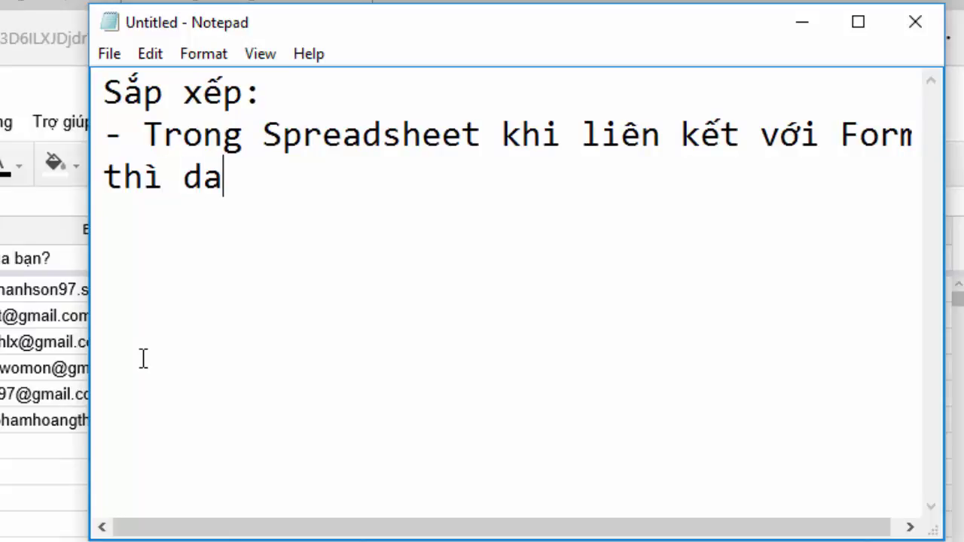
text(nh sachs sex )
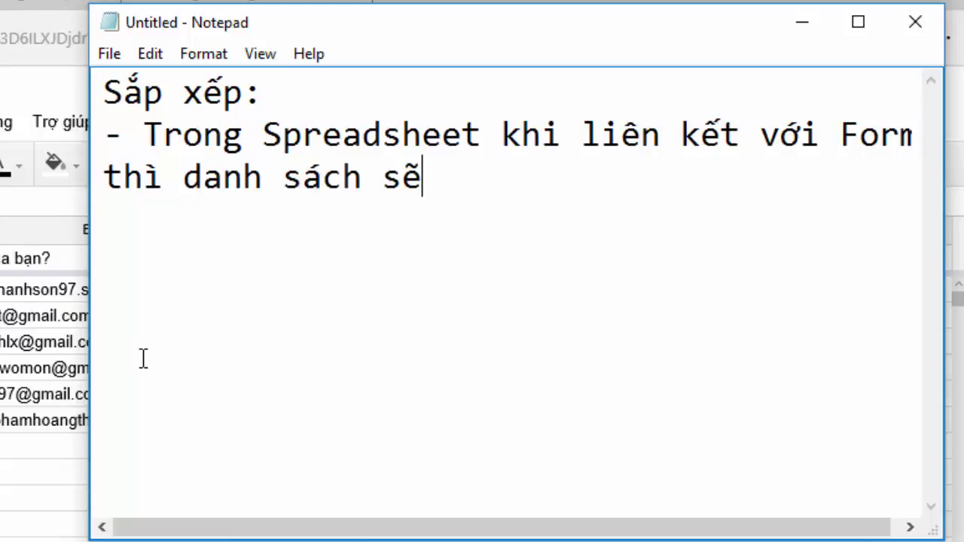
text(duowcj)
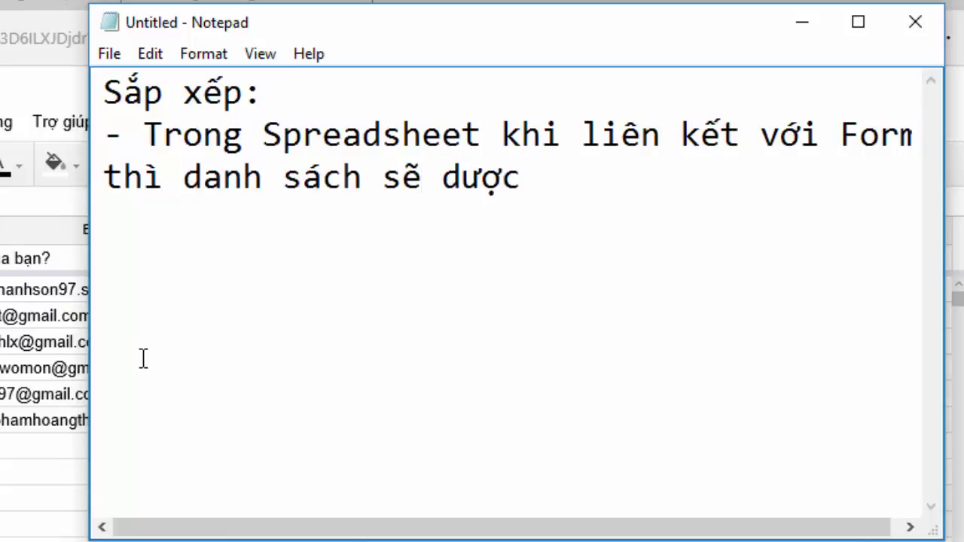
text(d sap)
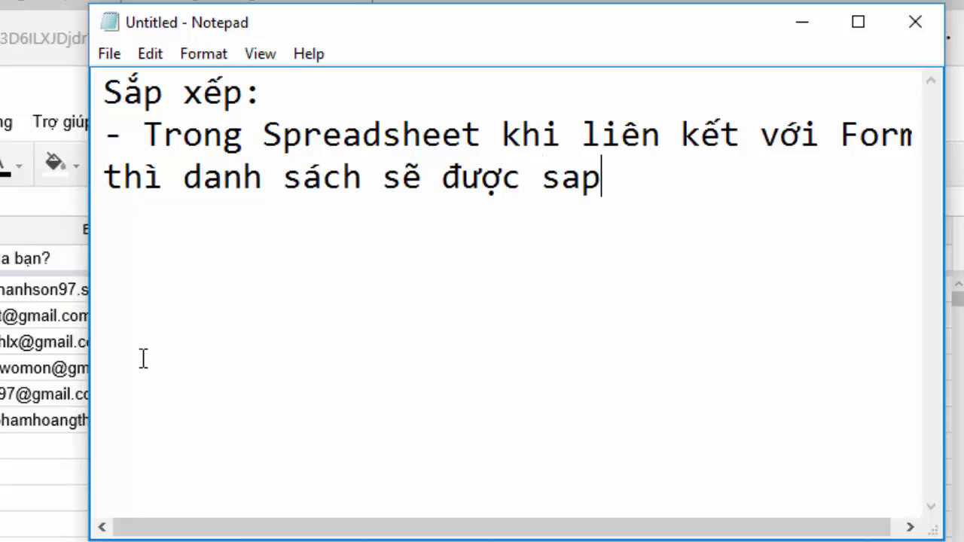
text(ws)
text(xep)
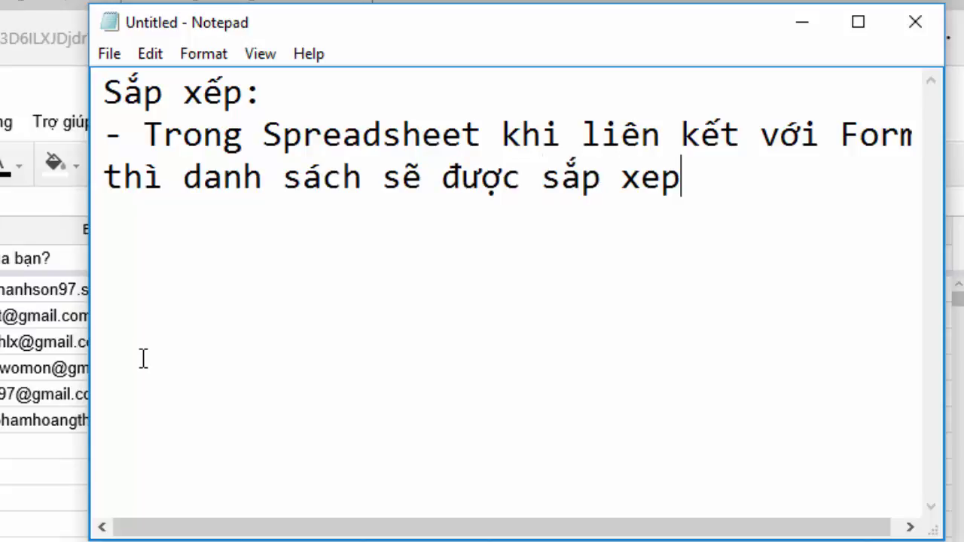
text(es )
text(a)
Complete the sentence with 'mặc định theo dấu thời gian.'
key(BackSpace)
text(m)
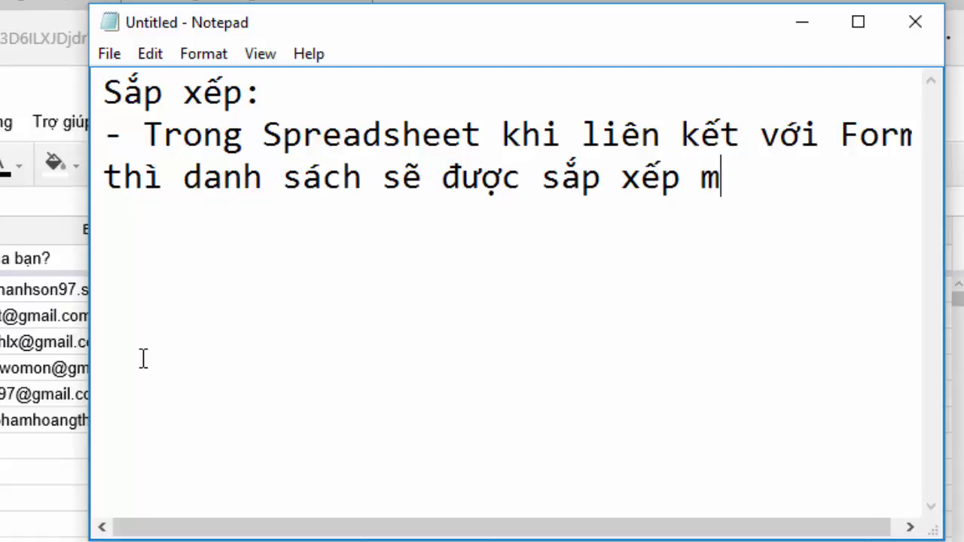
text(acwj )
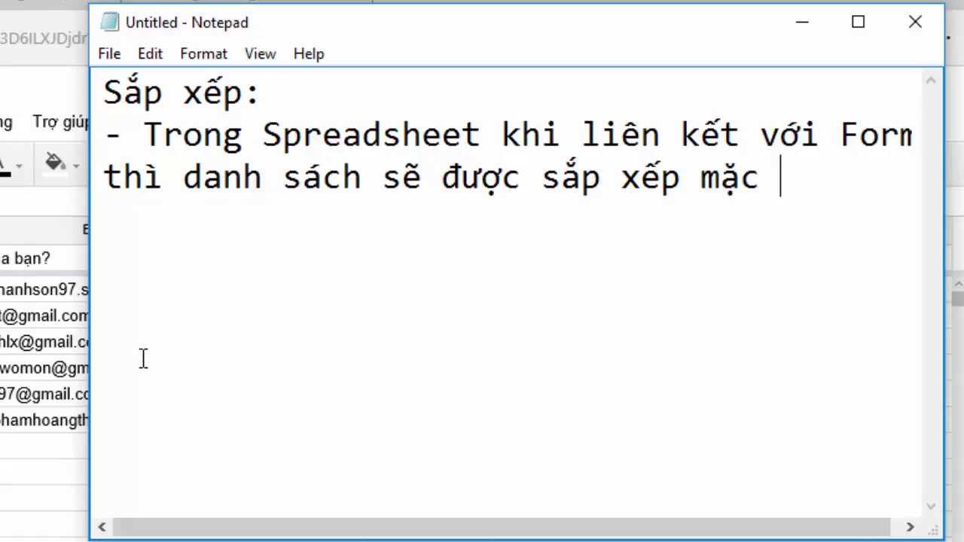
text(dinh)
key(BackSpace)
key(BackSpace)
key(BackSpace)
text(ddinhj theo)
key(BackSpace)
key(BackSpace)
key(BackSpace)
key(BackSpace)
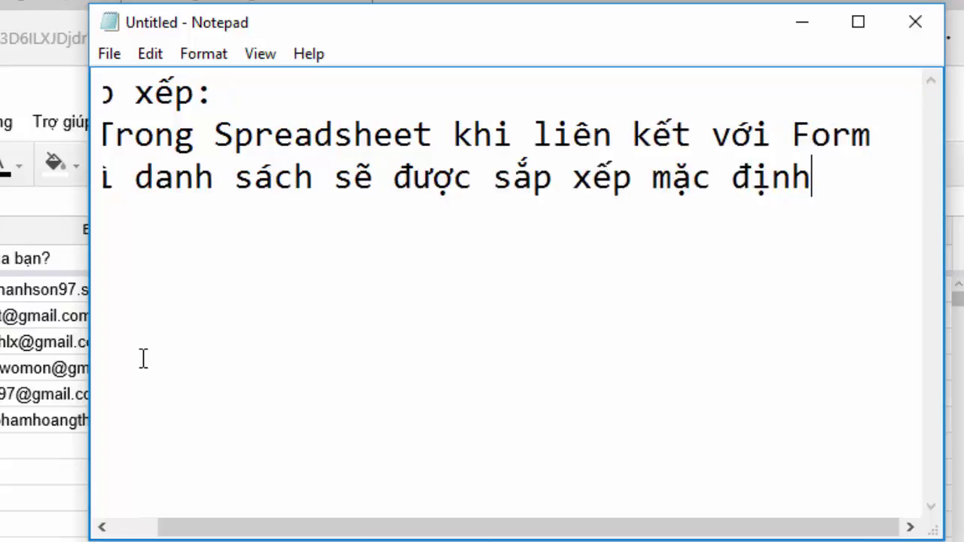
key(Return)
text(theo da)
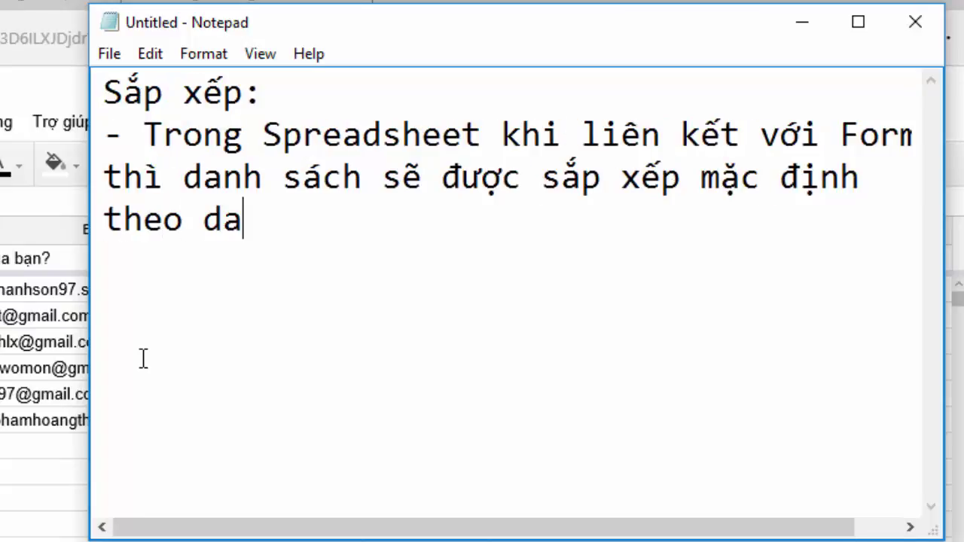
text(u99)
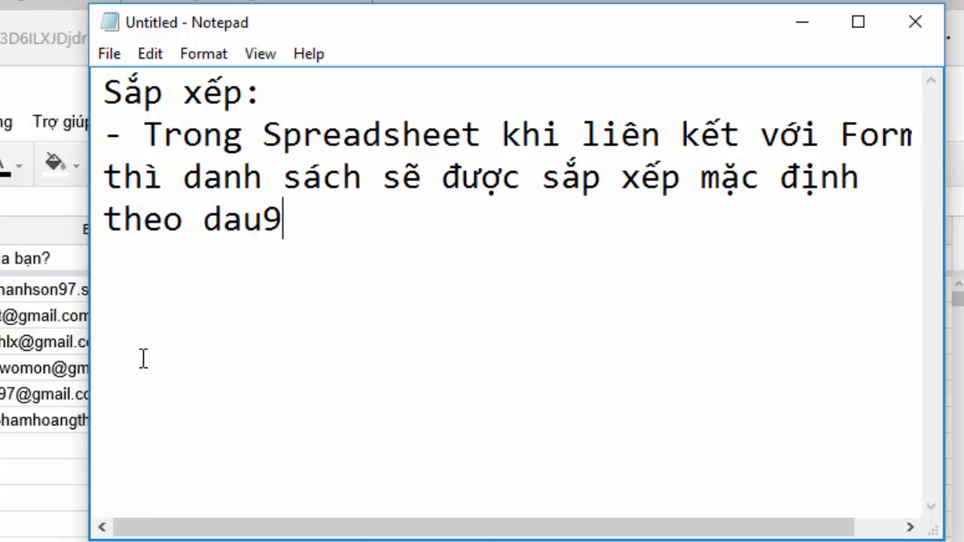
key(BackSpace)
text(61 thoi)
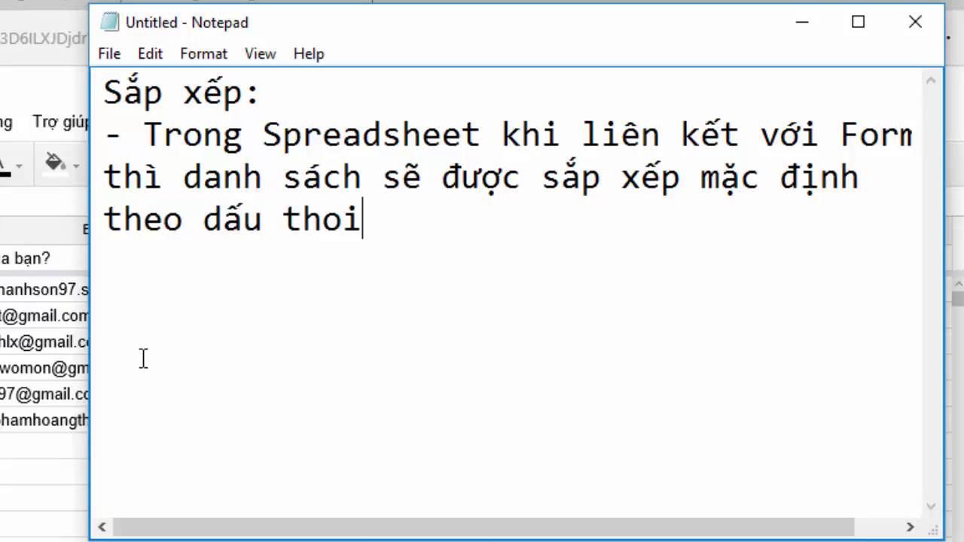
text(72)
text(gian)
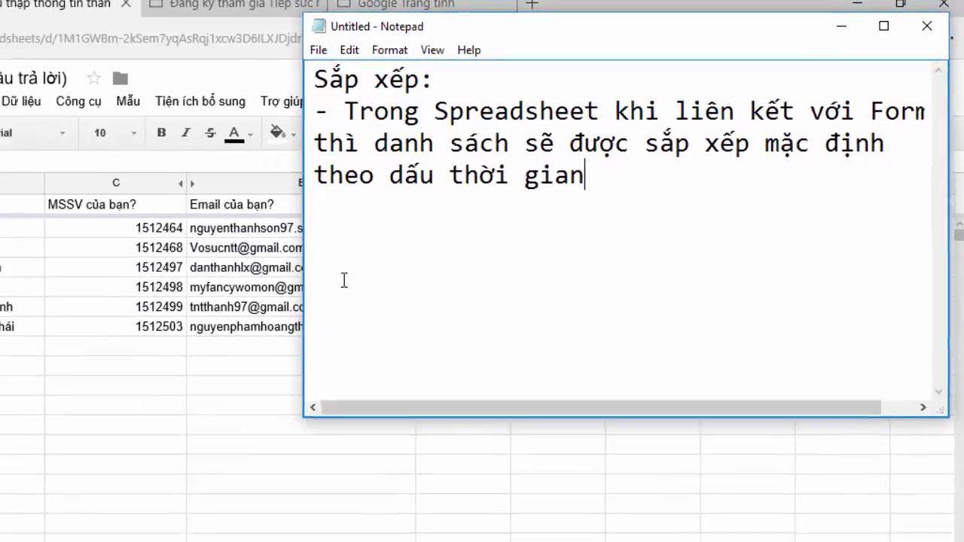
text(.)
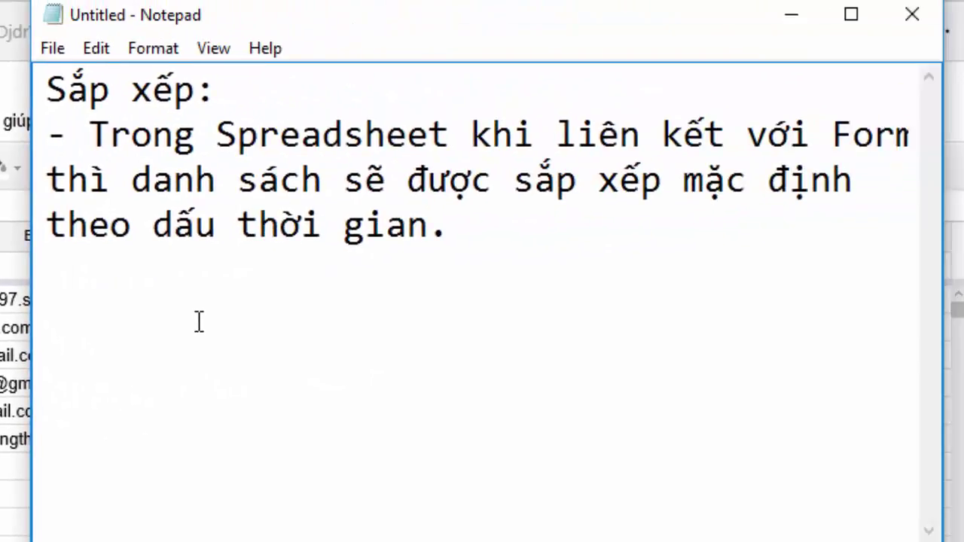
Begin the second bullet with '- Tuy nhiên nếu bạn muốn sắp xếp danh sách'
text(- )
text(Tuy nhien)
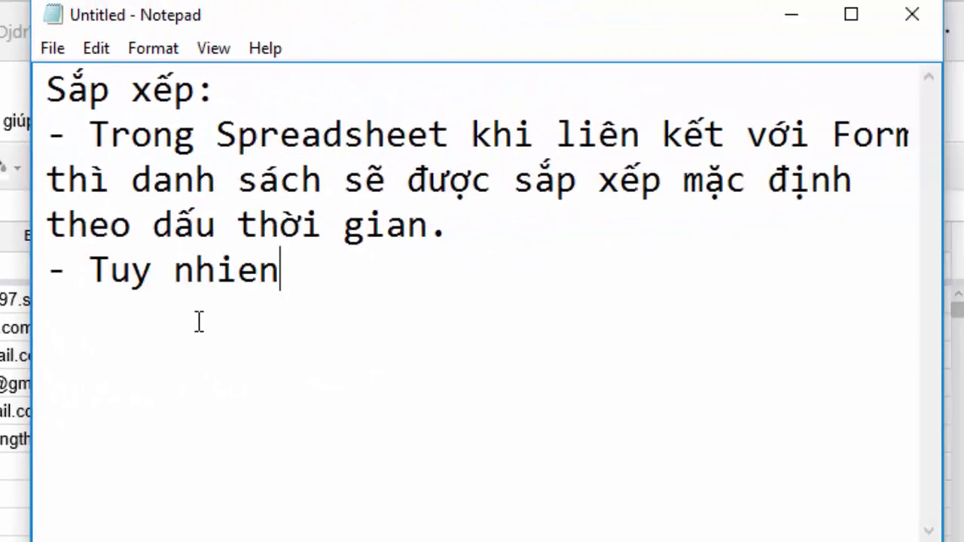
text(e nen)
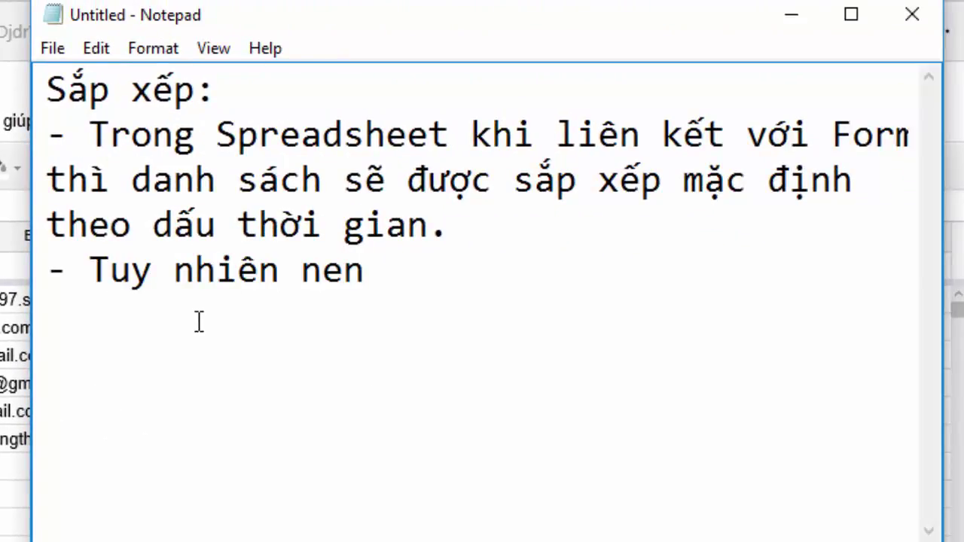
key(BackSpace)
text(ues b)
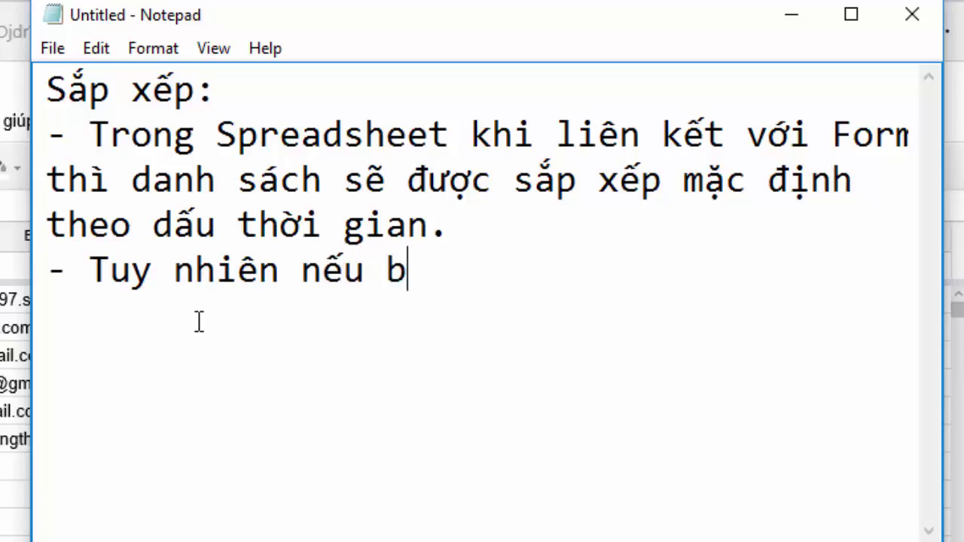
text(anj muon)
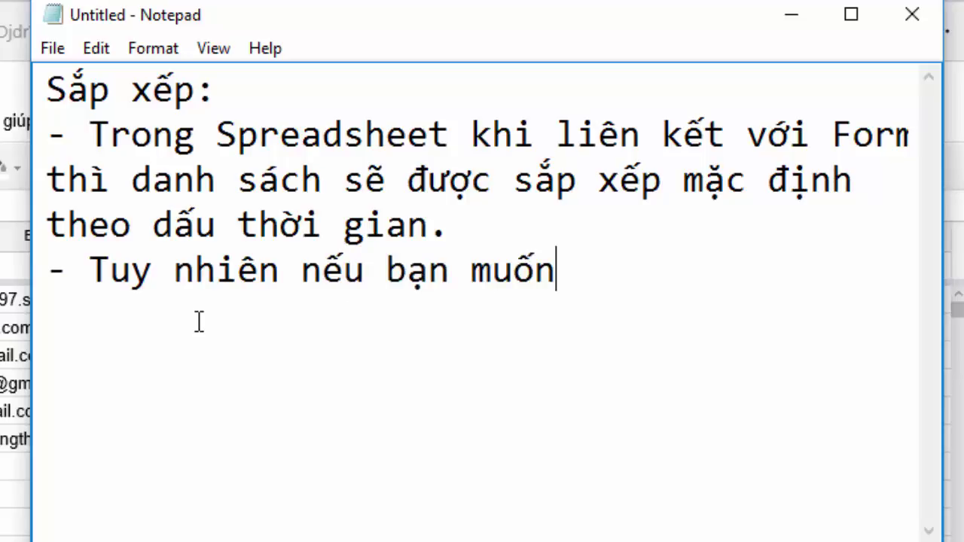
text( sapas)
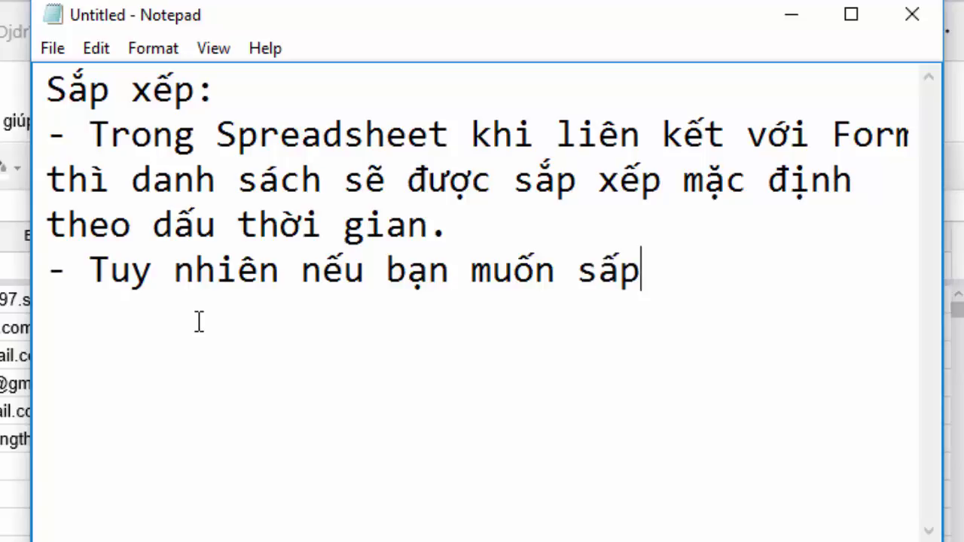
text(w xep)
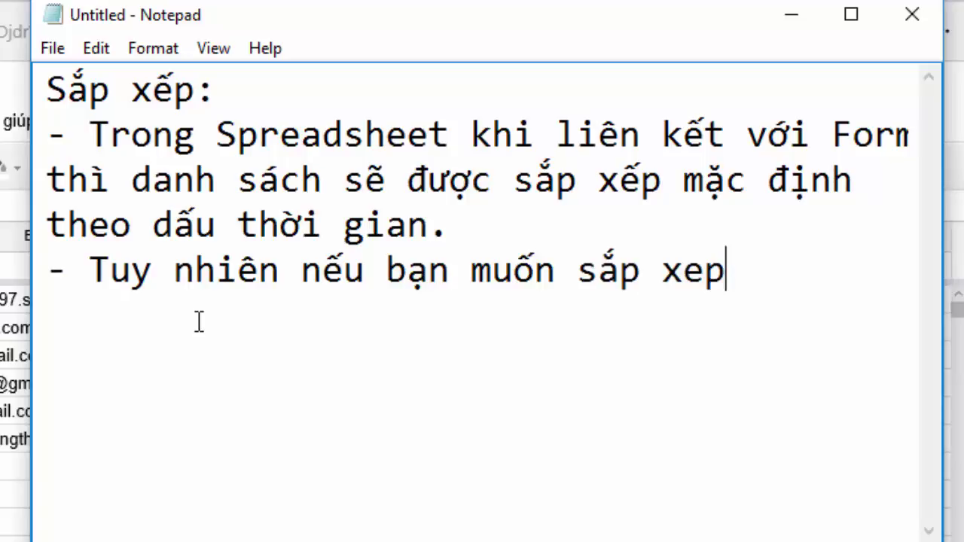
text(es danh )
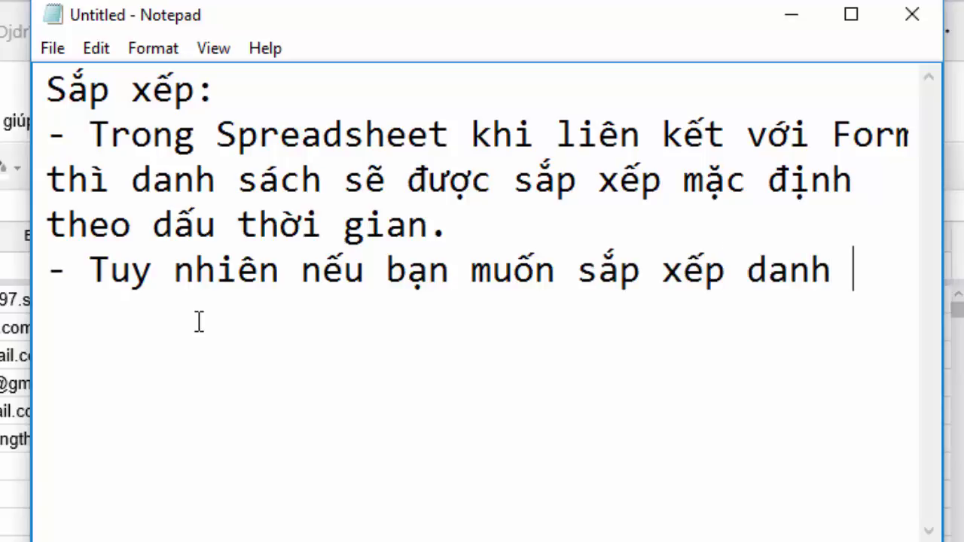
text(sach)
key(BackSpace)
key(BackSpace)
key(BackSpace)
key(BackSpace)
key(BackSpace)
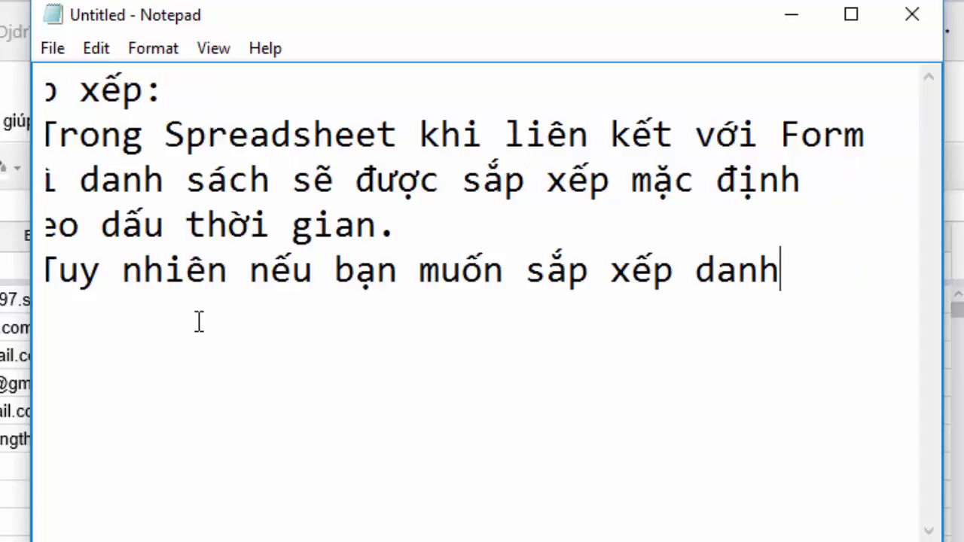
key(Return)
text(scah1)
key(BackSpace)
key(BackSpace)
key(BackSpace)
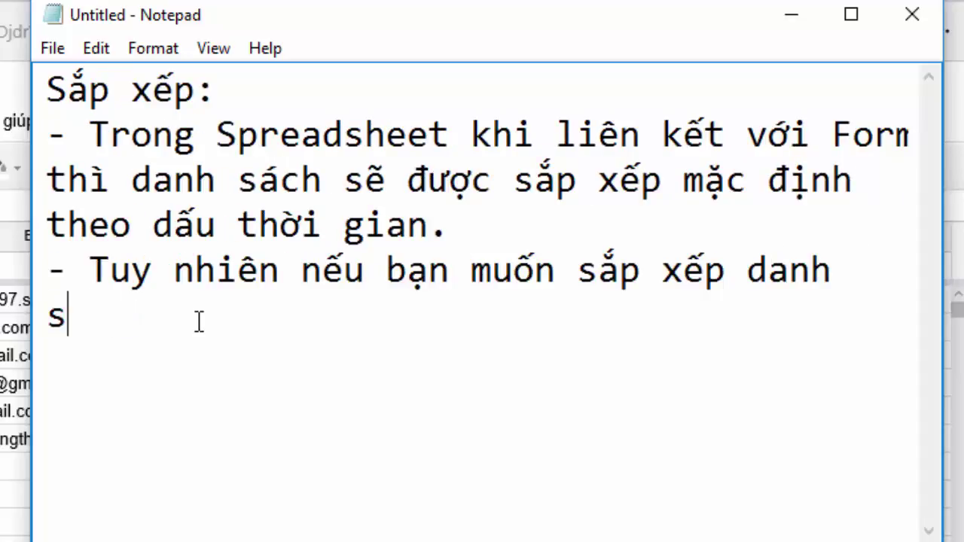
Finish it with 'theo MSSV hay theo một thuộc tính khác thì hãy làm như sau:' and start a new line
text(achs the)
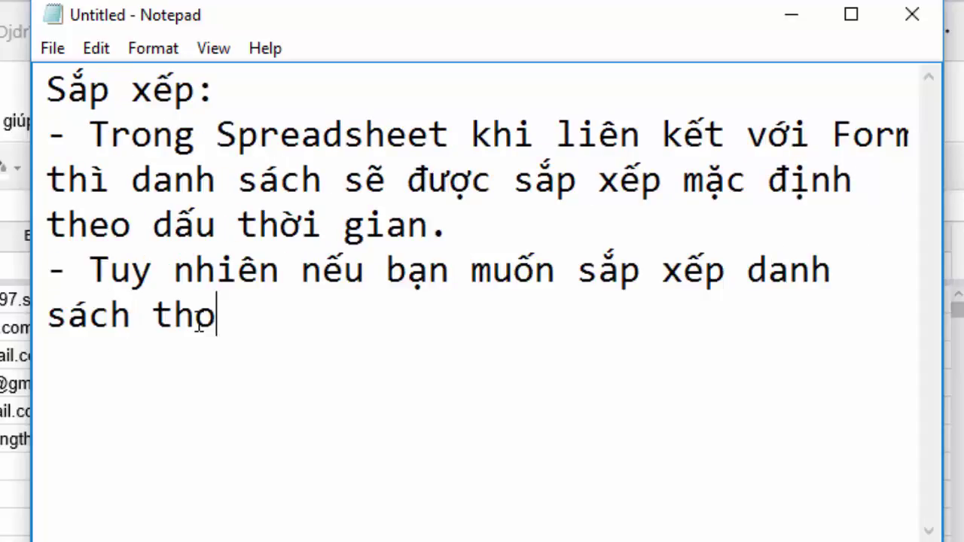
text(o m)
key(BackSpace)
text(MSSV hay)
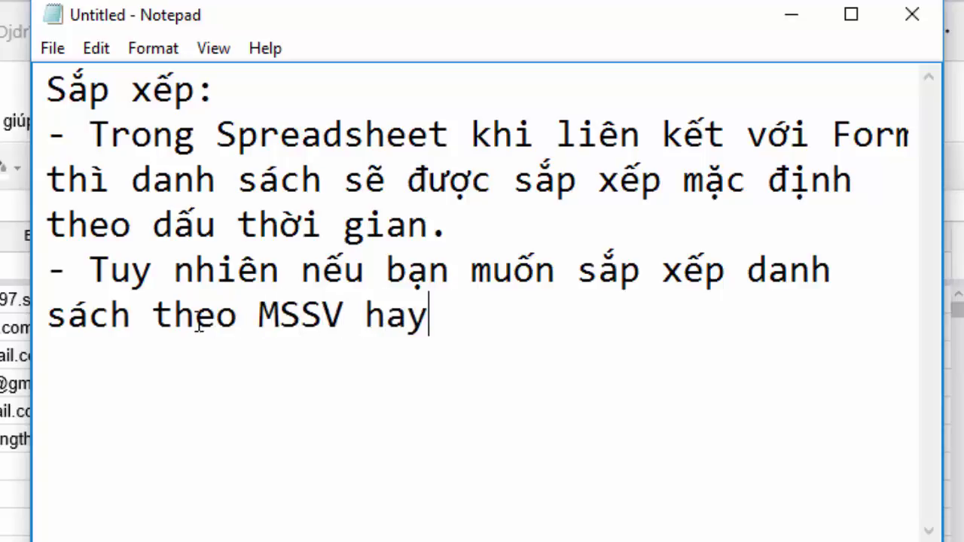
text( theo)
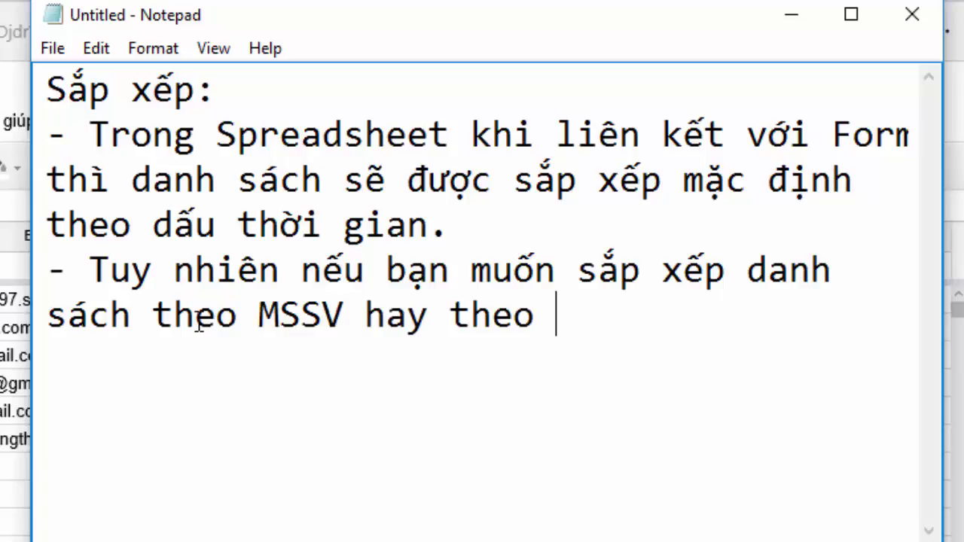
text( mot t)
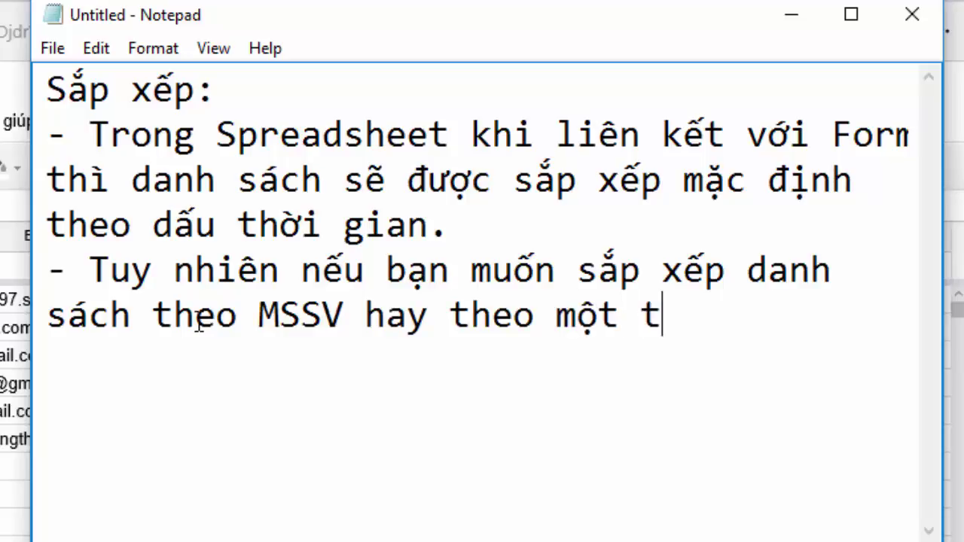
text(huocj )
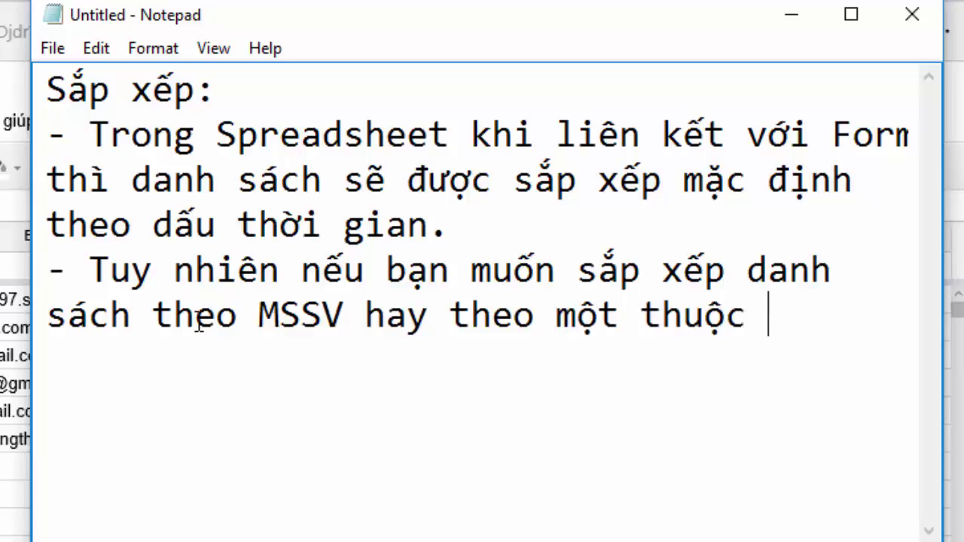
text(tic)
key(BackSpace)
text(nhs)
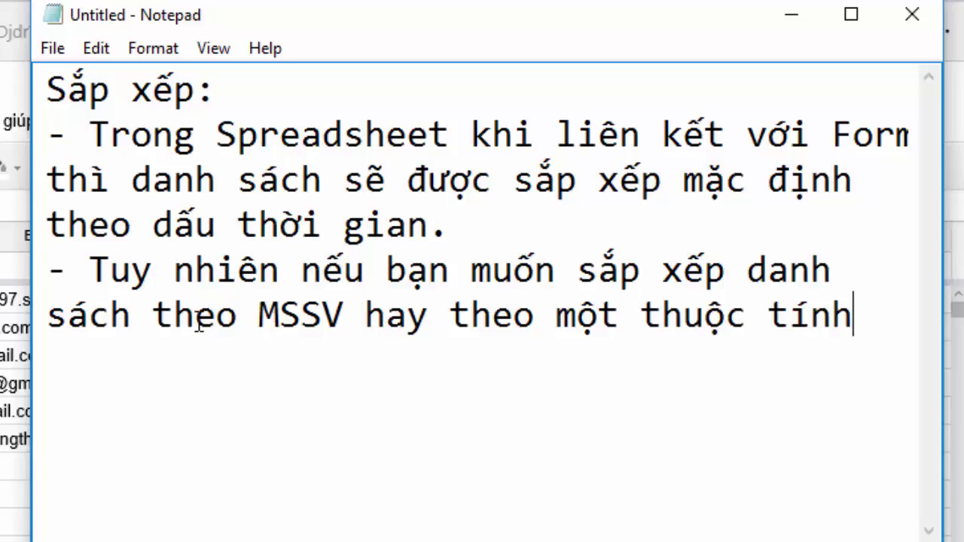
key(Return)
text(khác )
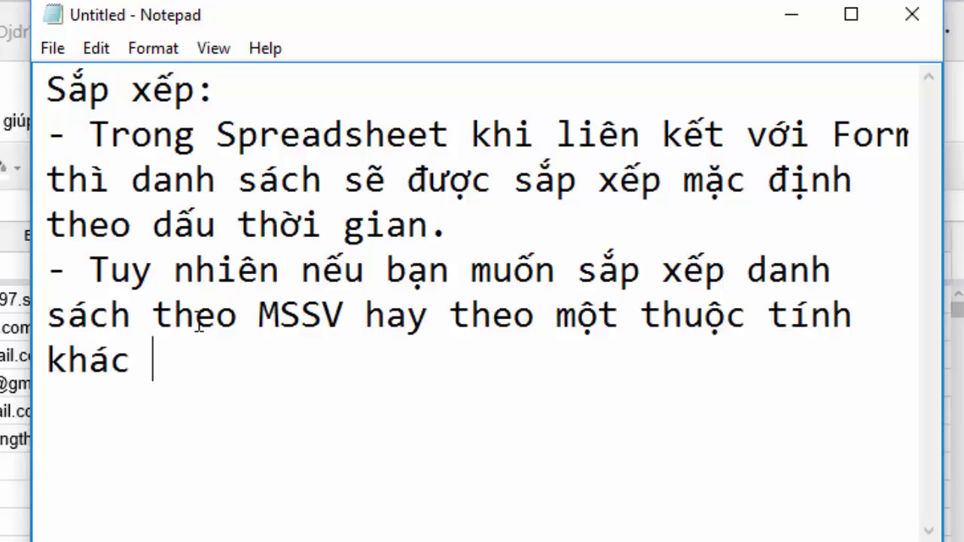
text(thỉ )
text(f h)
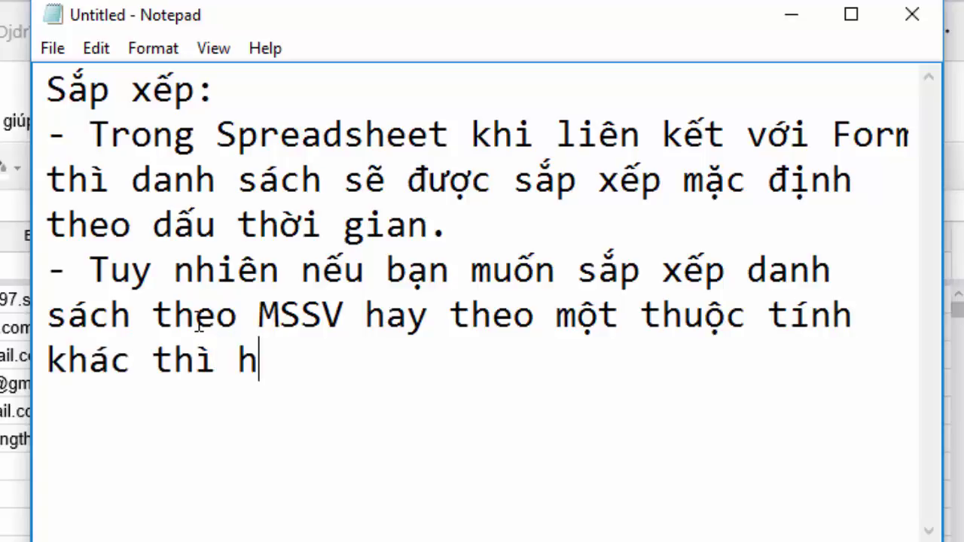
text(ay)
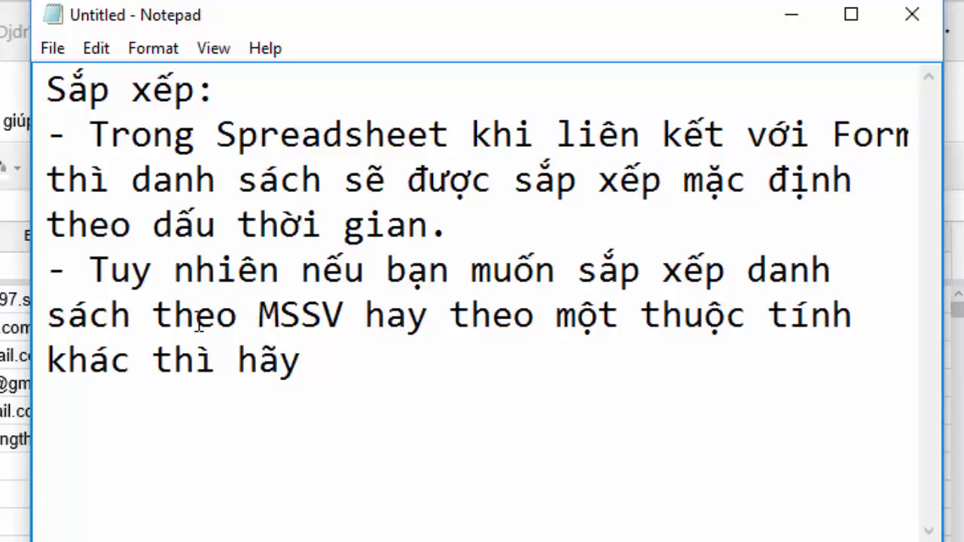
text( lafm n)
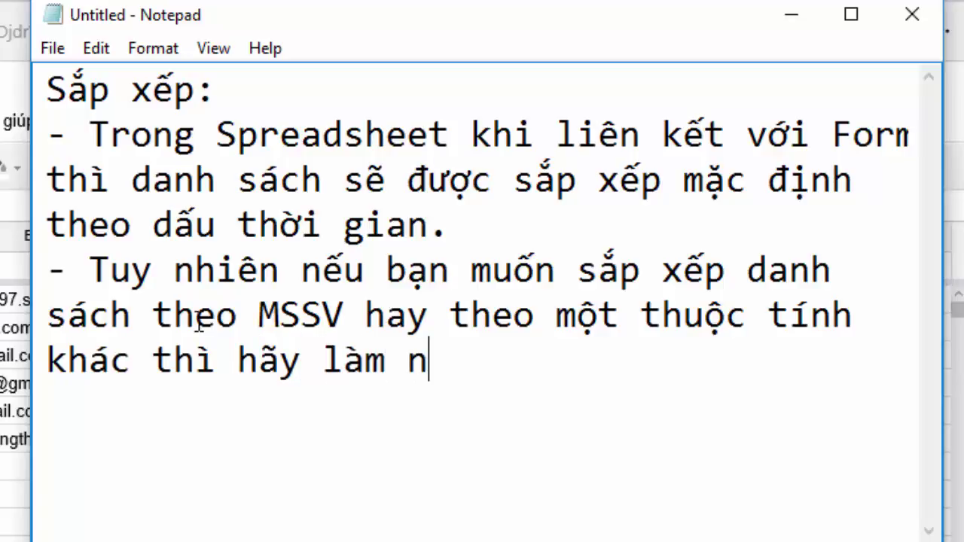
text(huw)
text(sau)
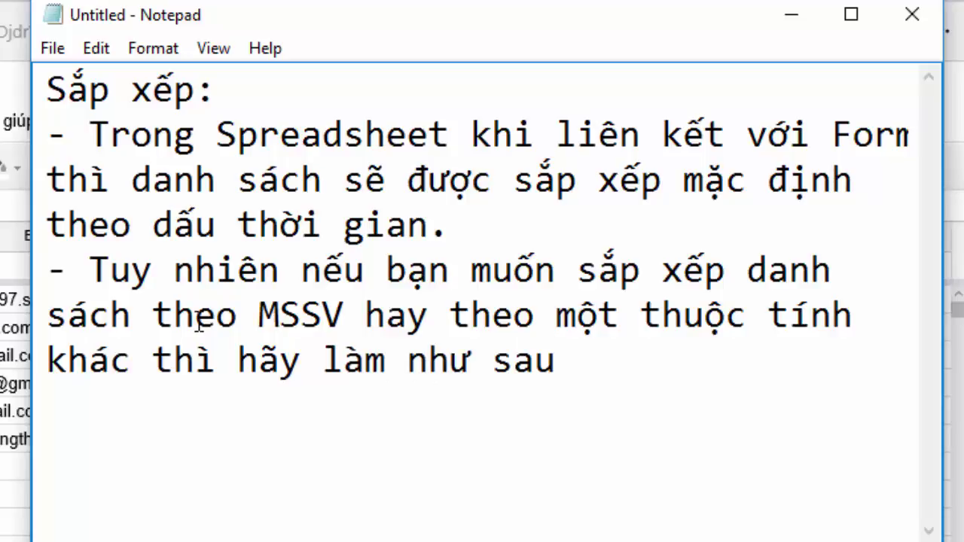
text(:)
key(Return)
Add a new step line reading 'Đưa chuột vào Dữ liệu' below the bullets
text(-)
key(BackSpace)
key(Return)
text(Ch)
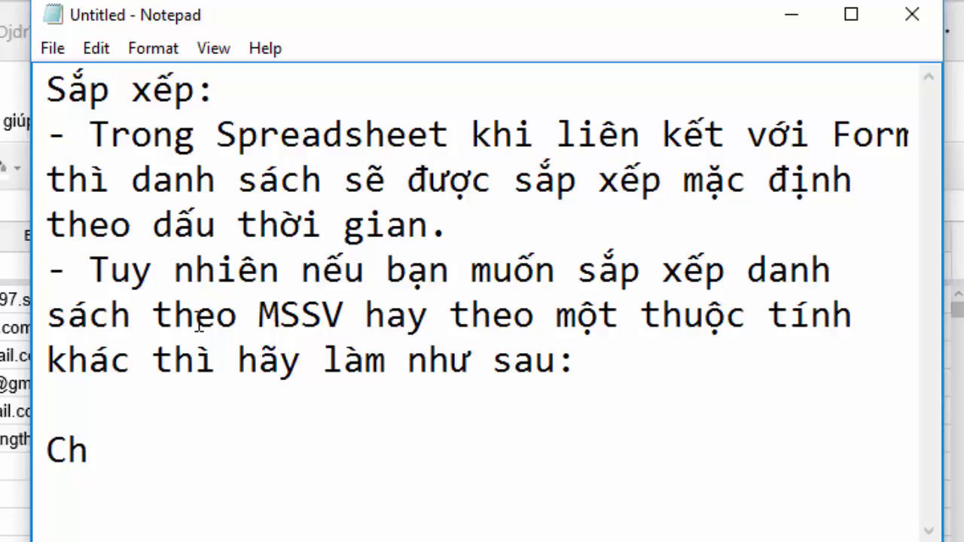
text(on)
key(BackSpace)
key(BackSpace)
key(BackSpace)
key(BackSpace)
text(d)
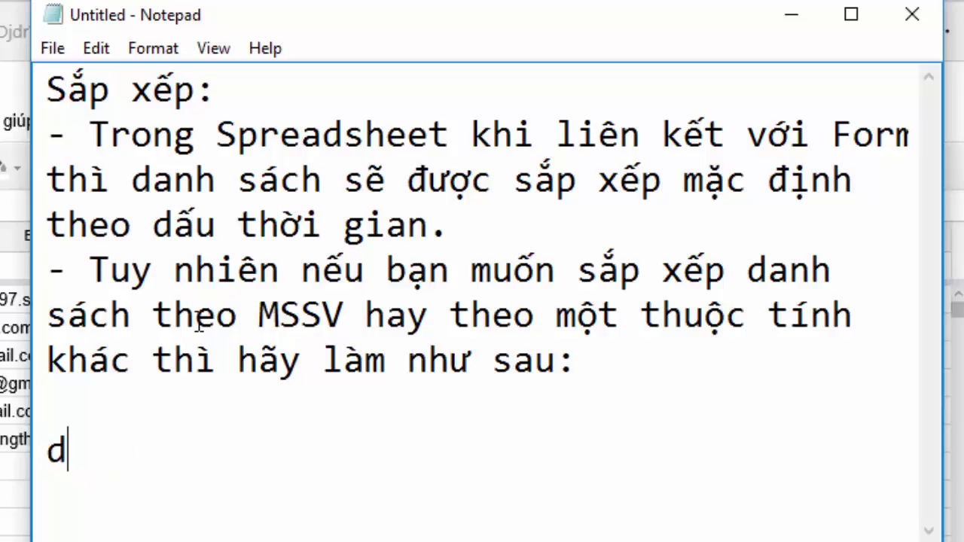
key(BackSpace)
text(Dd)
text(uaw c)
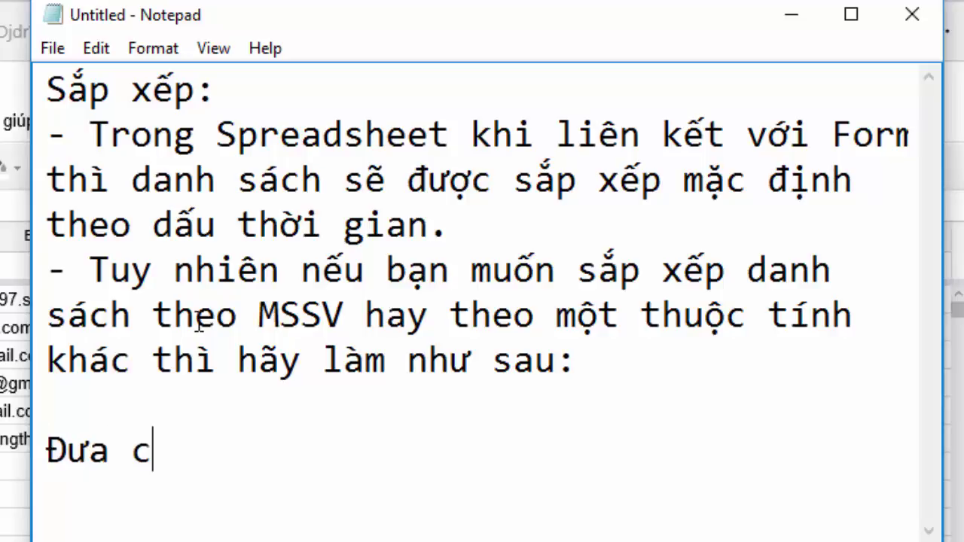
text(hui)
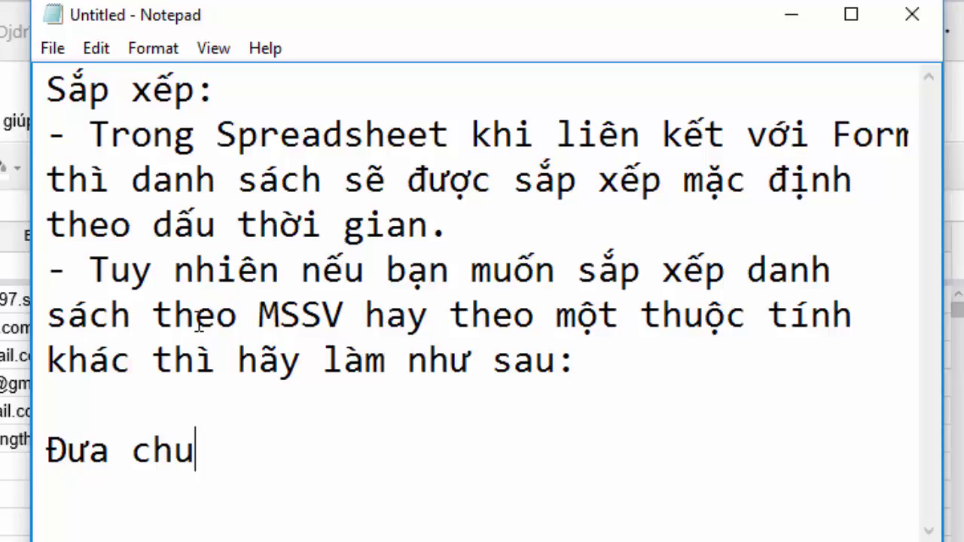
text(oi)
key(BackSpace)
text(t)
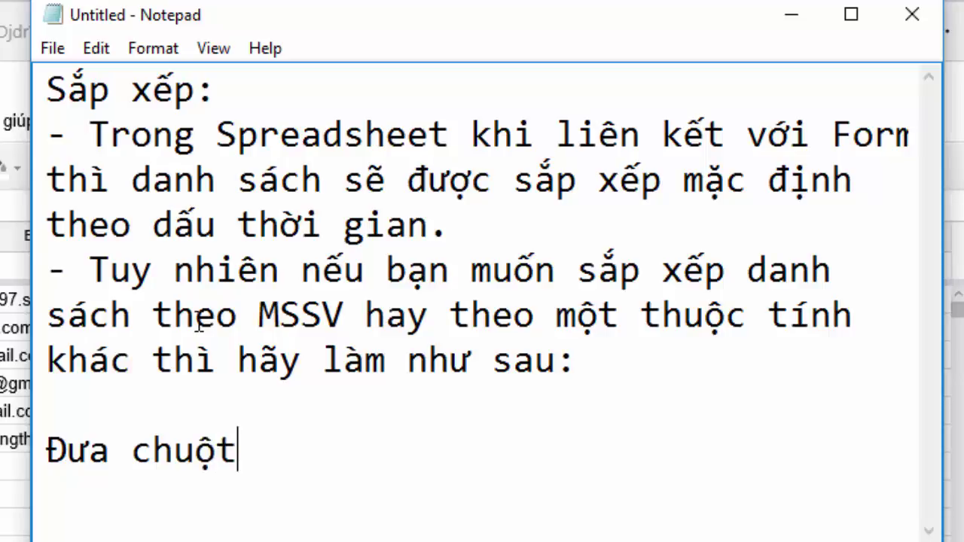
text( vào)
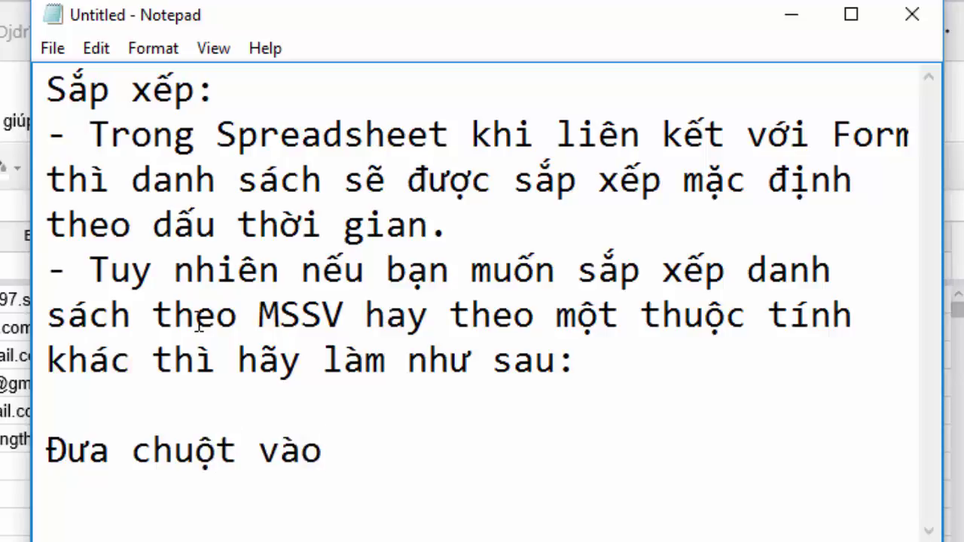
text( Du)
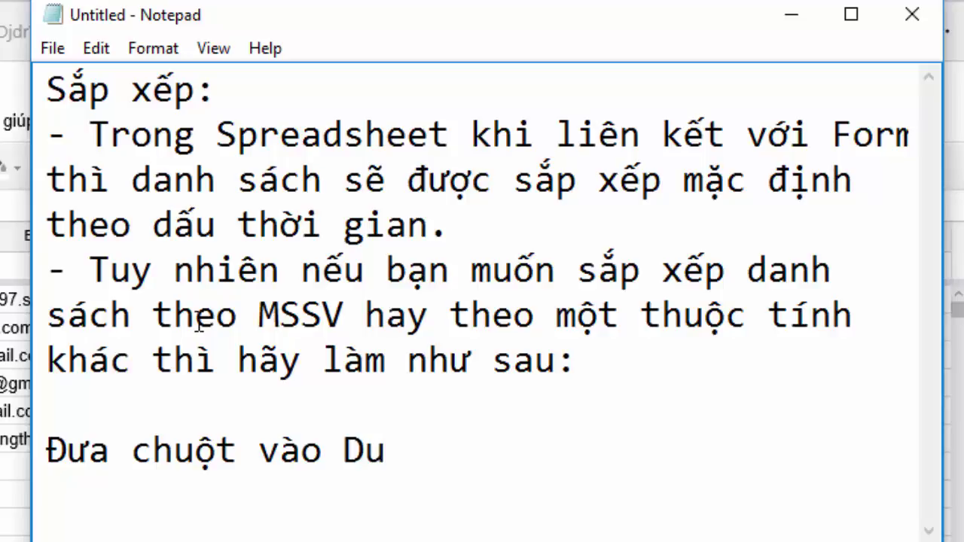
text(wux)
key(BackSpace)
key(BackSpace)
text(l)
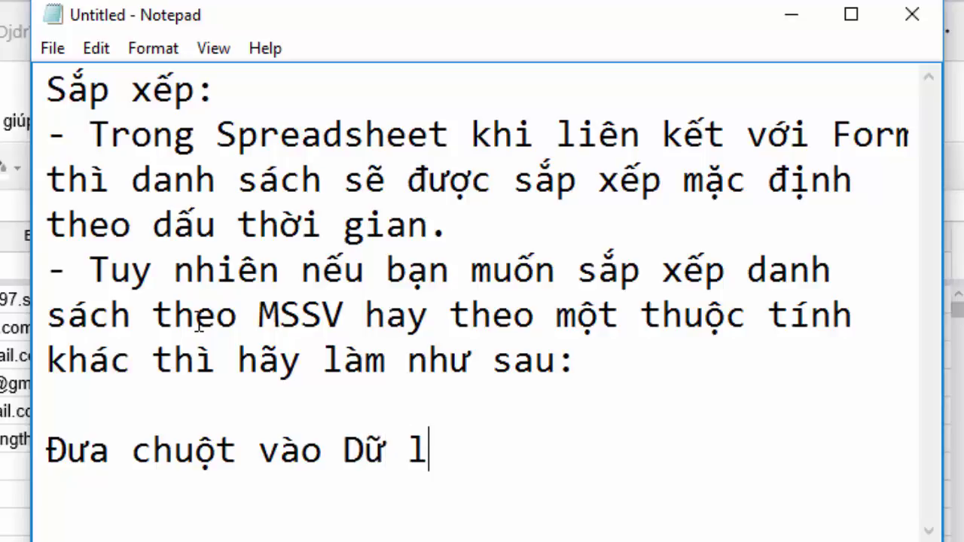
text(ir)
key(BackSpace)
text(êu)
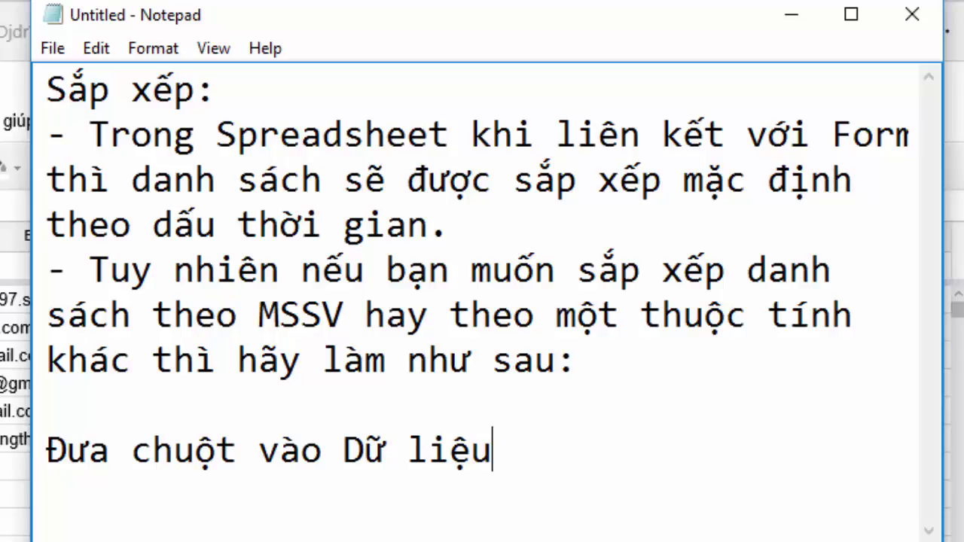
After checking the Sheets window, replace 'Đưa' with 'Click' so the line reads 'Click chuột vào Dữ liệu'
key(alt+Tab)
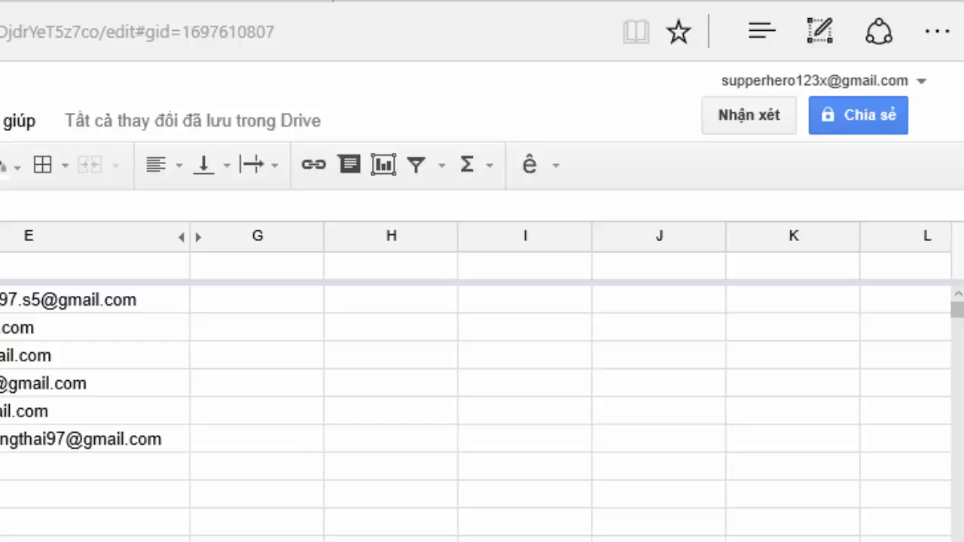
key(alt+Tab)
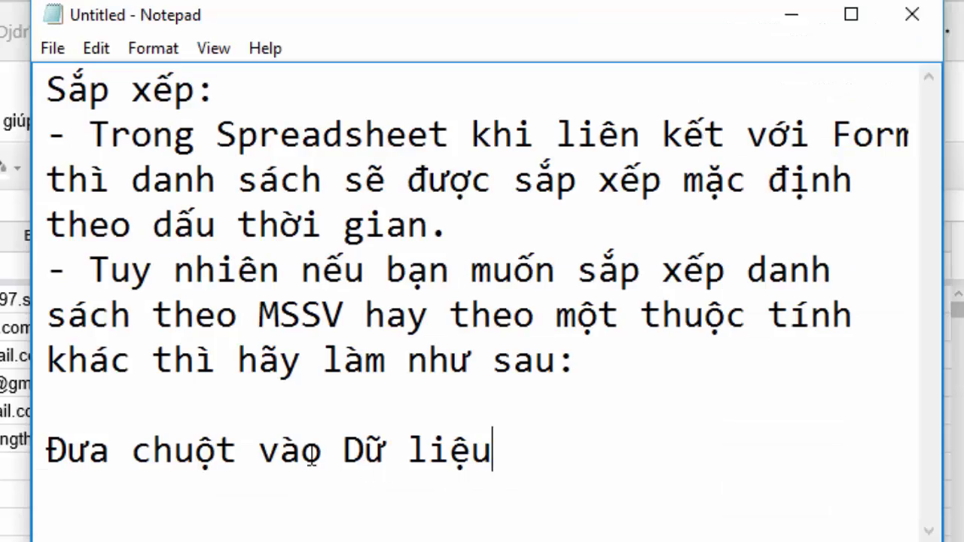
drag(111, 452, 45, 459)
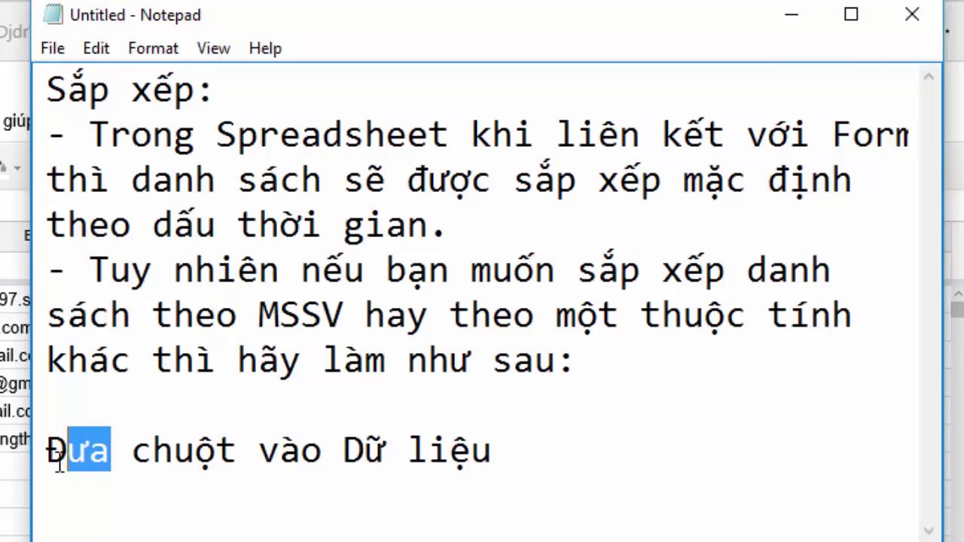
text(Clic)
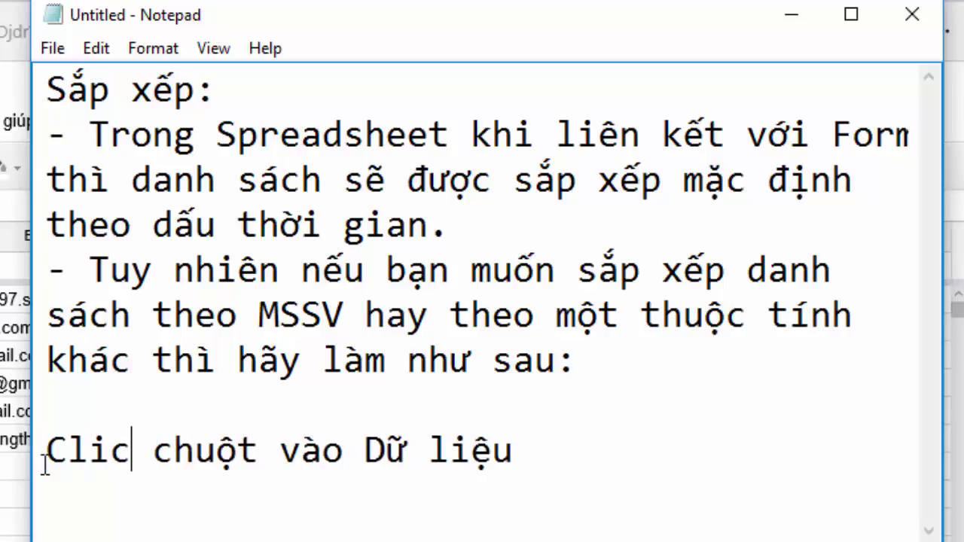
text(j)
key(BackSpace)
text(k)
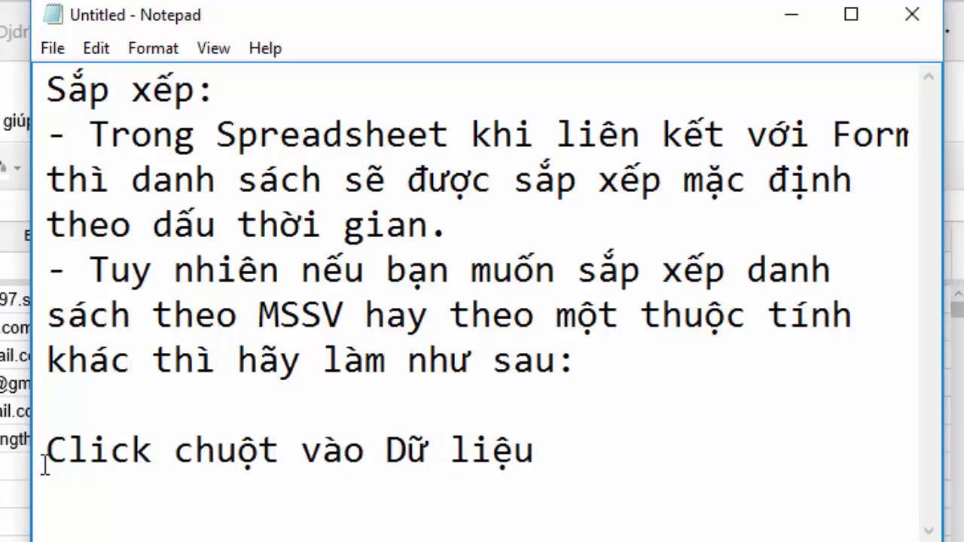
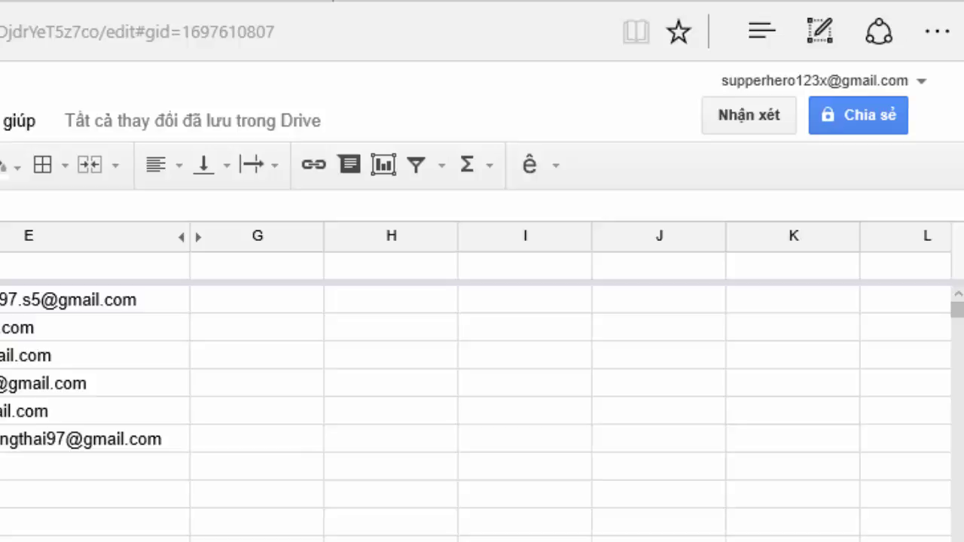
In Notepad, end the sorting note with ' -> chọn kiểu sắp xếp mà mình muốn.' and select all text
key(alt+Tab)
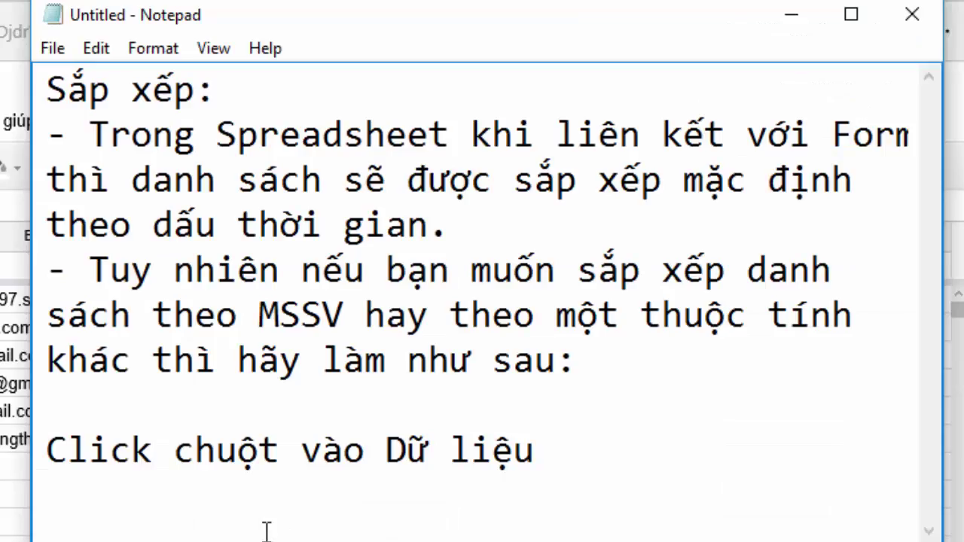
text(-)
key(BackSpace)
text(> sap)
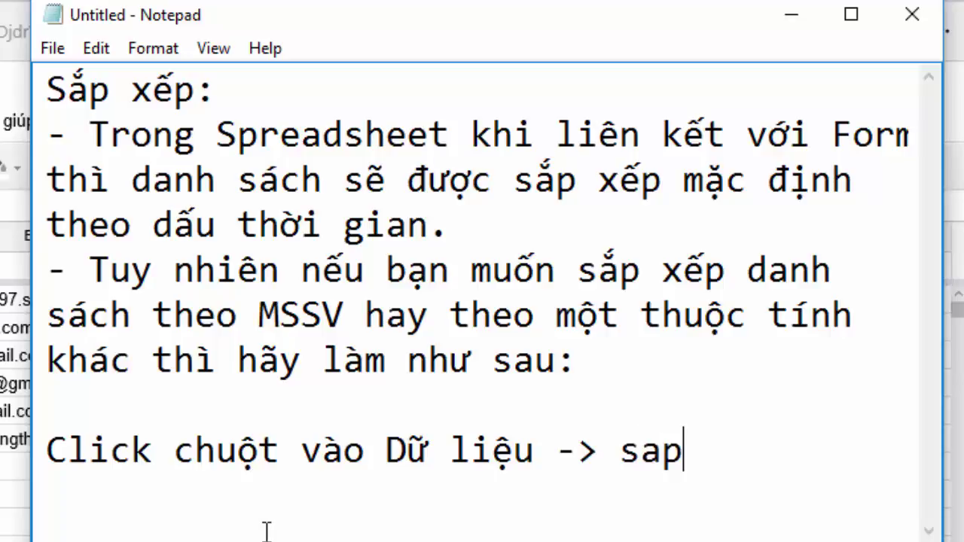
key(BackSpace)
key(BackSpace)
key(BackSpace)
text(cho)
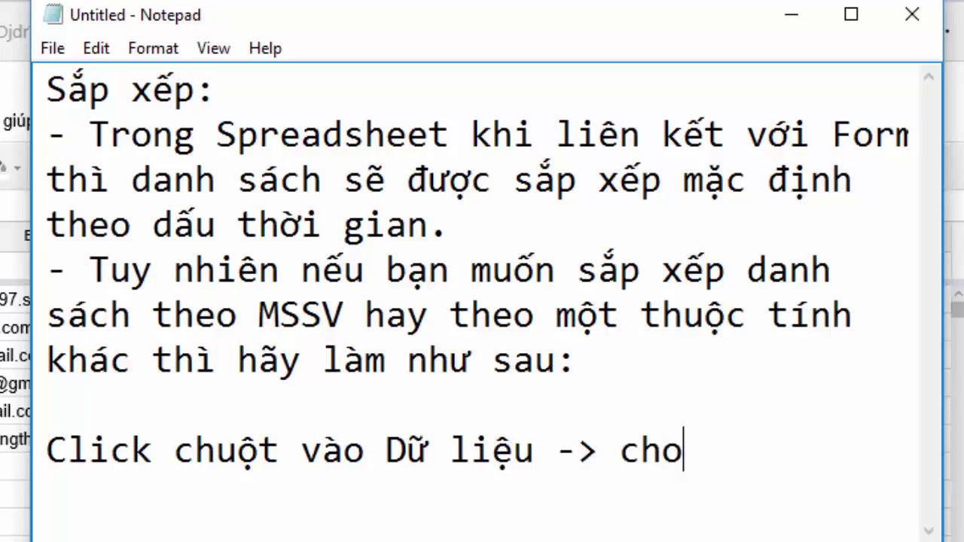
text(nj kieu)
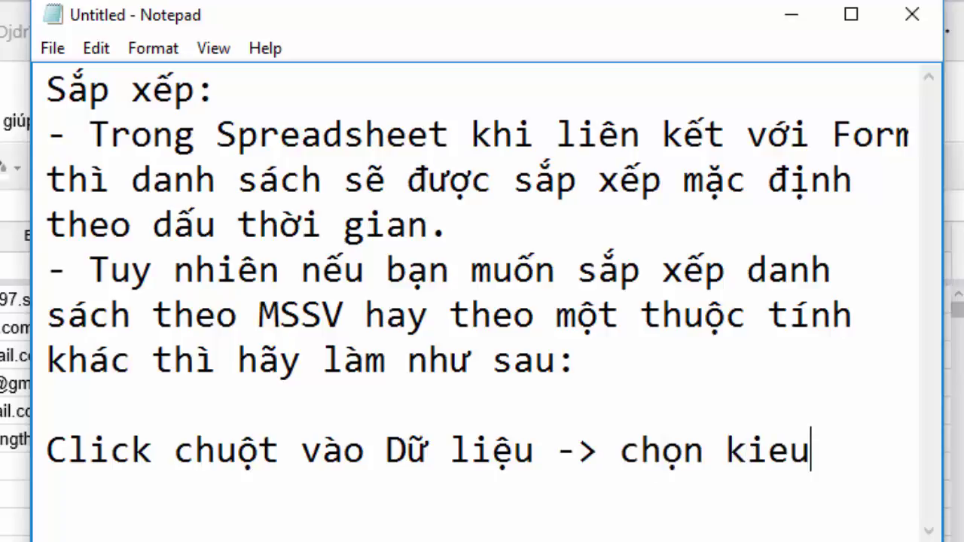
text(r sapws )
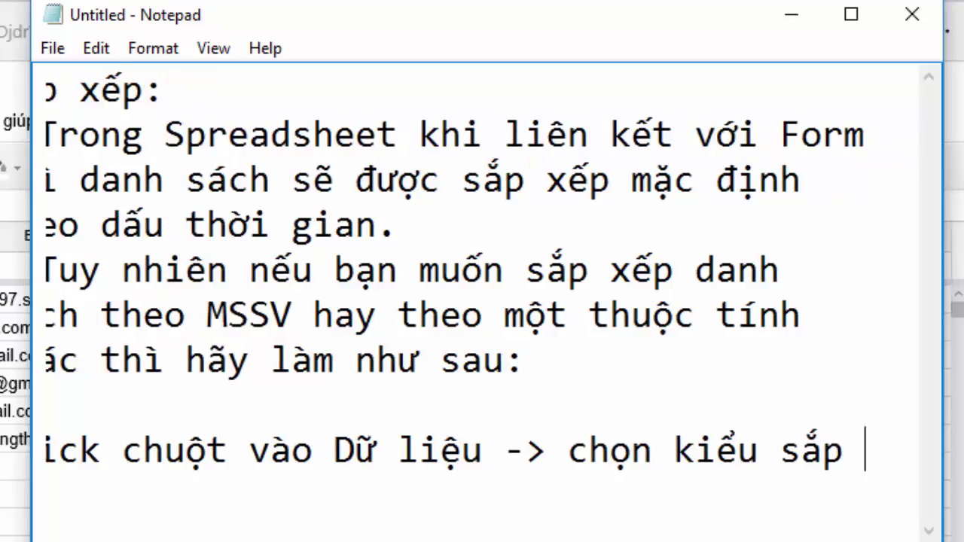
text(xe)
key(BackSpace)
key(BackSpace)
key(BackSpace)
key(Return)
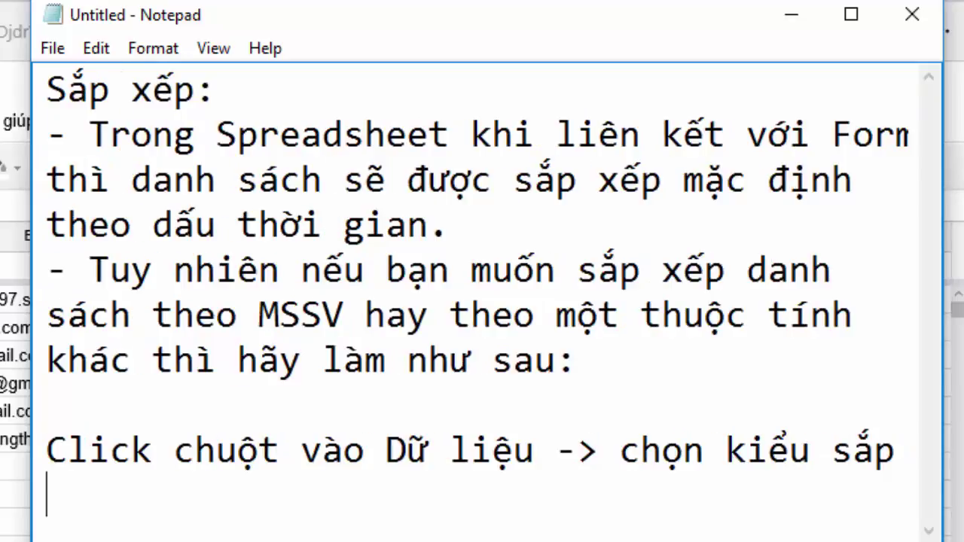
text(xepes m)
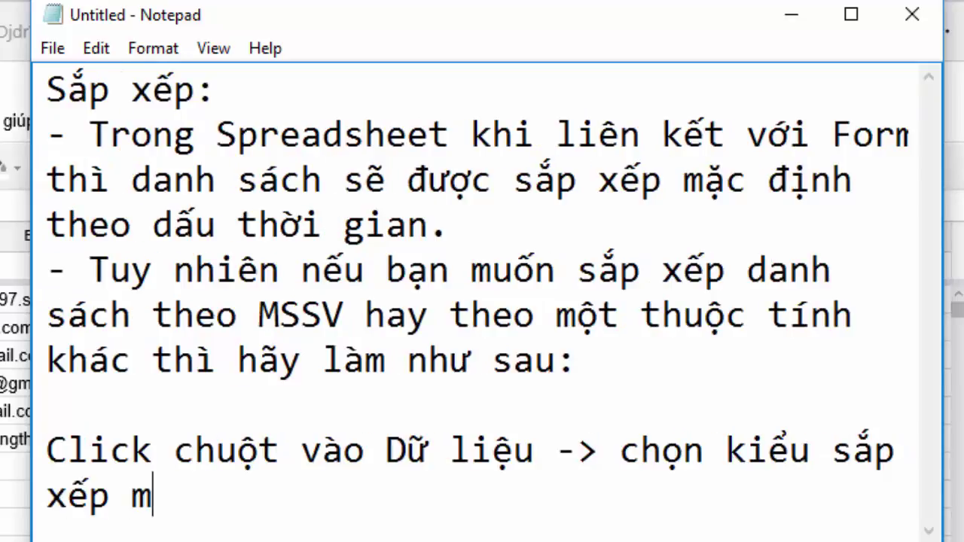
text(af minhf )
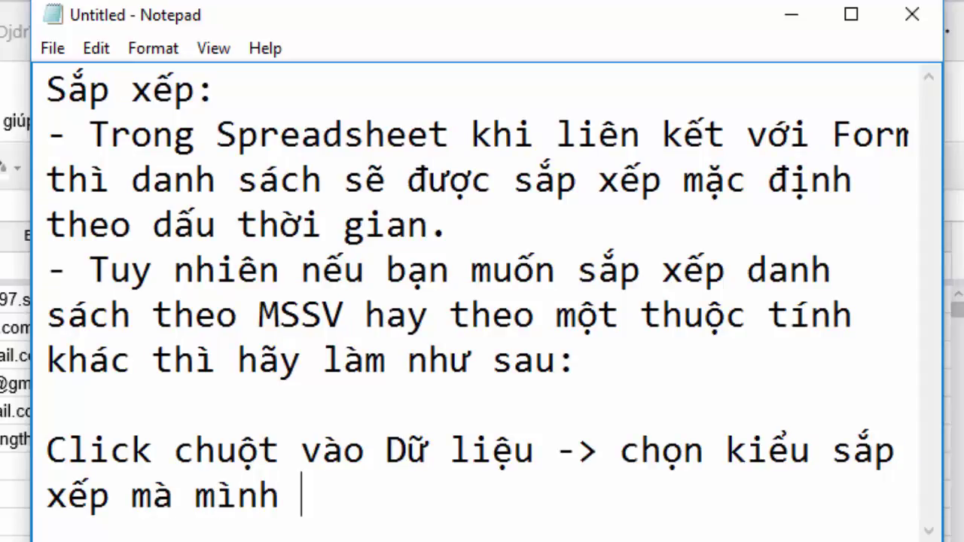
text(muon)
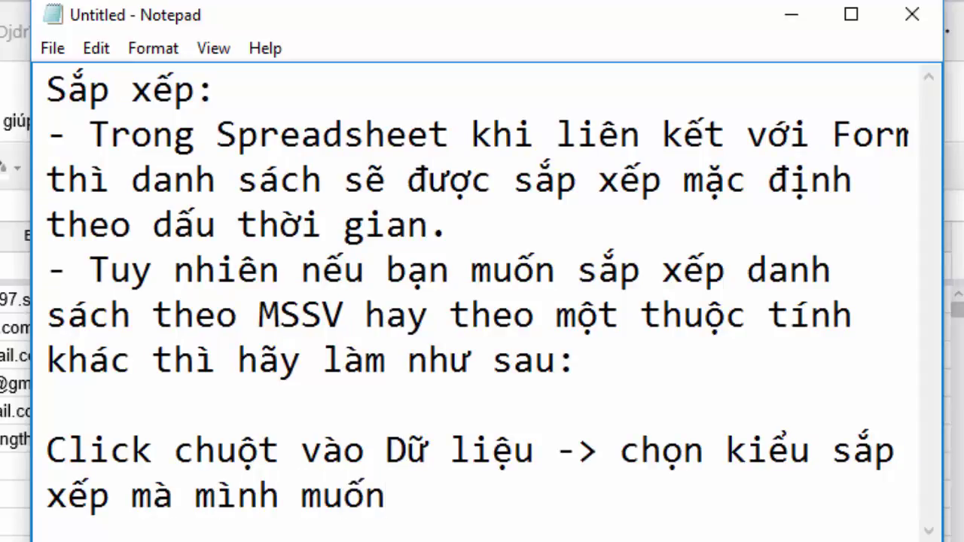
text(.)
key(ctrl+a)
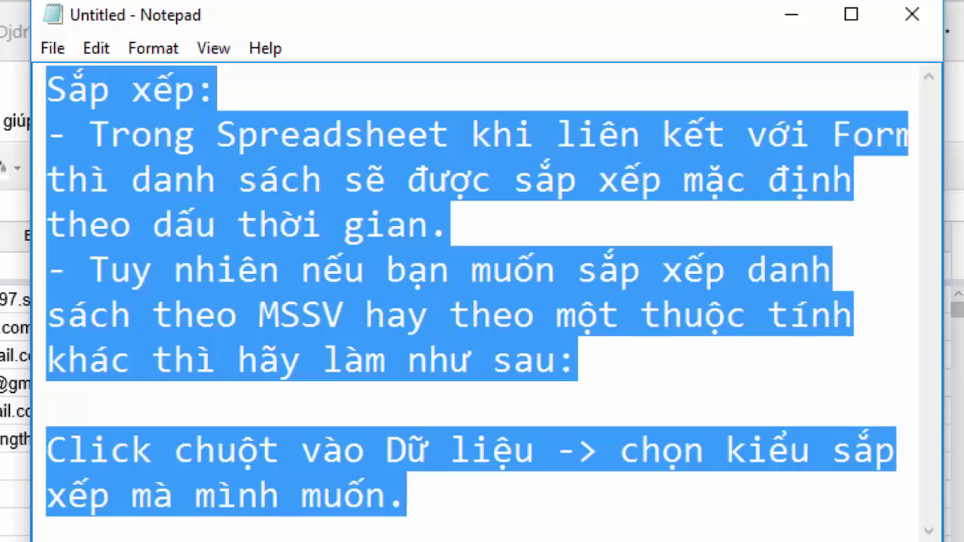
Replace the note with 'Trong mục dữ liệu này các bạn có thể chọn khóa một cột ()'
key(Delete)
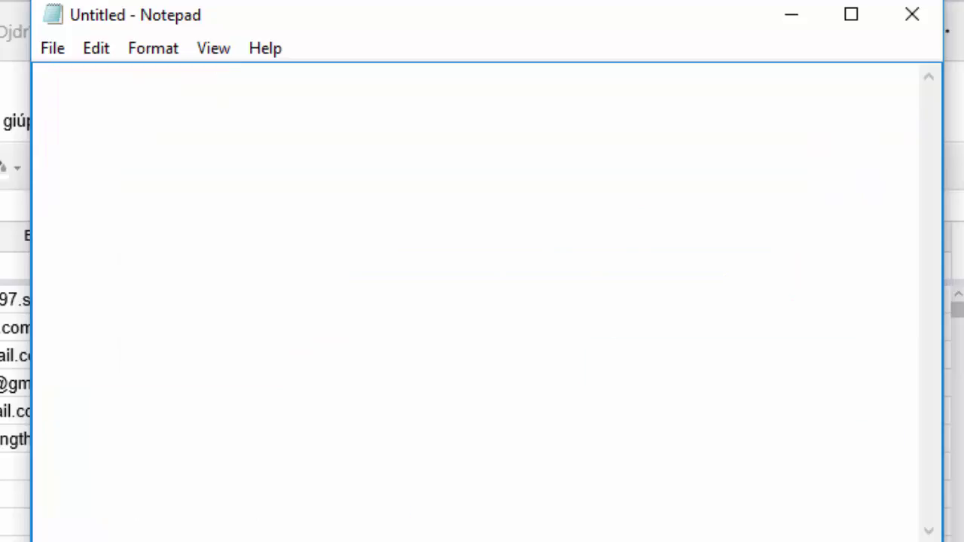
text(C)
key(BackSpace)
text(Trong muc)
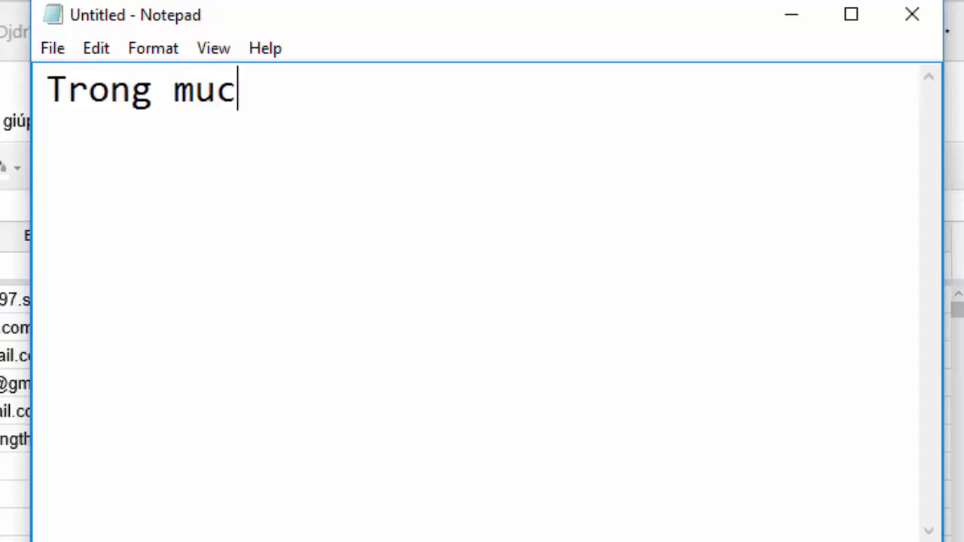
text(5)
text( s)
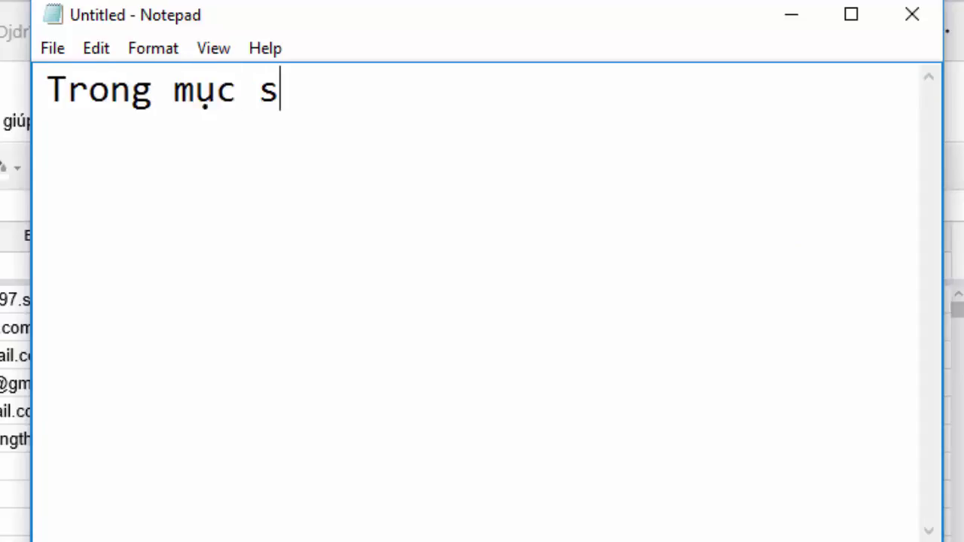
key(BackSpace)
text(du74 l)
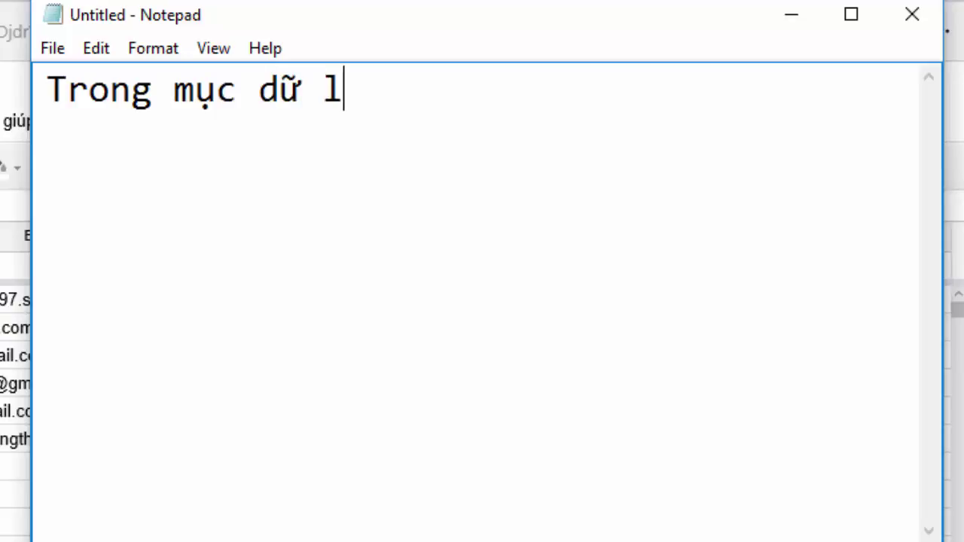
text(ieu)
text( n)
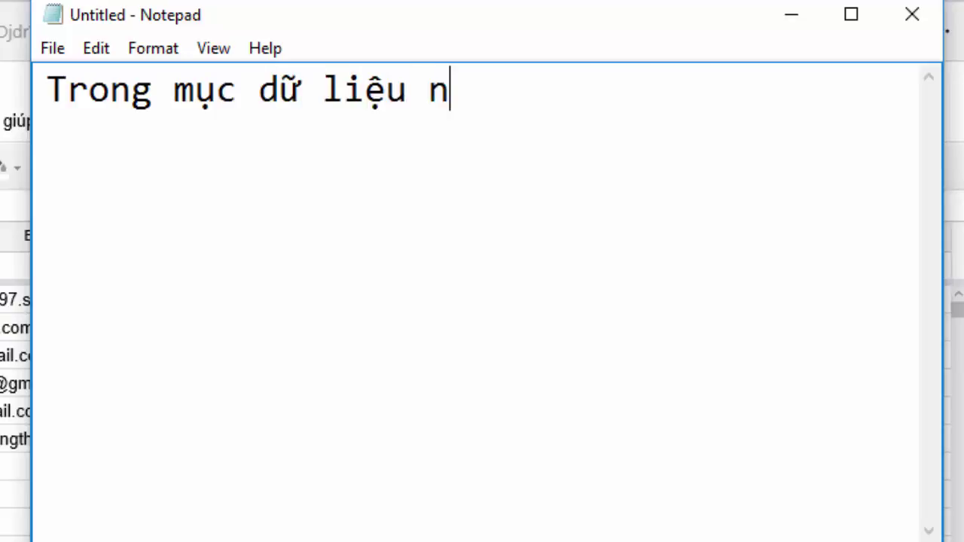
text(ay)
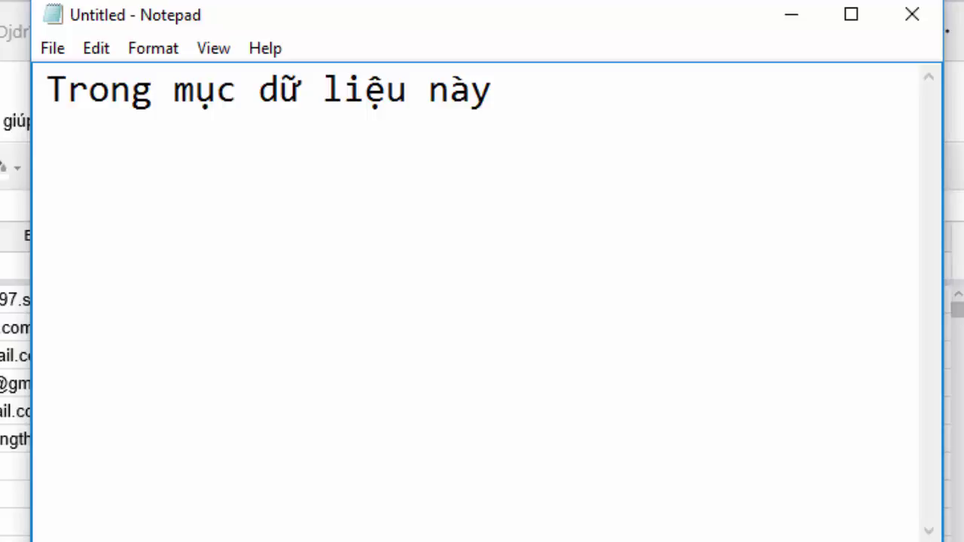
text( cac1 ban5)
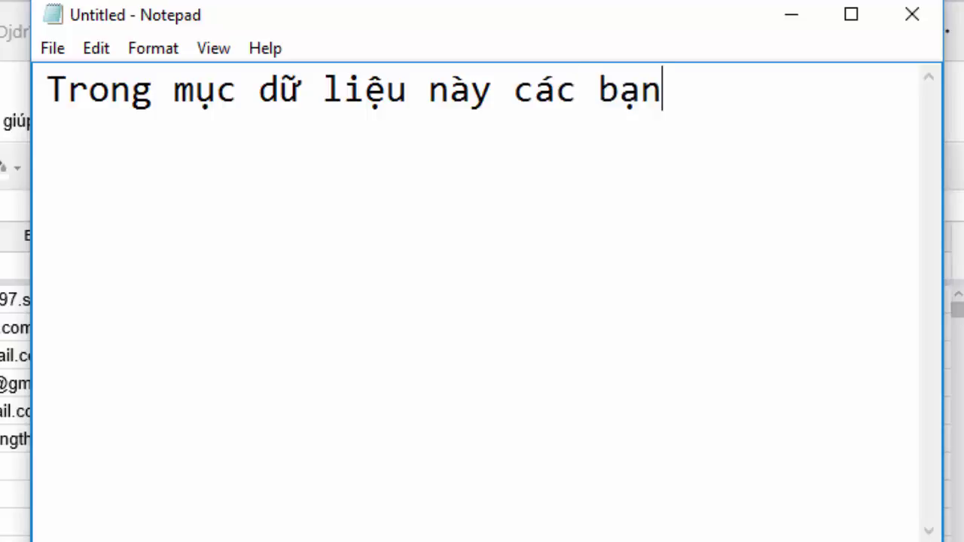
text( co1 )
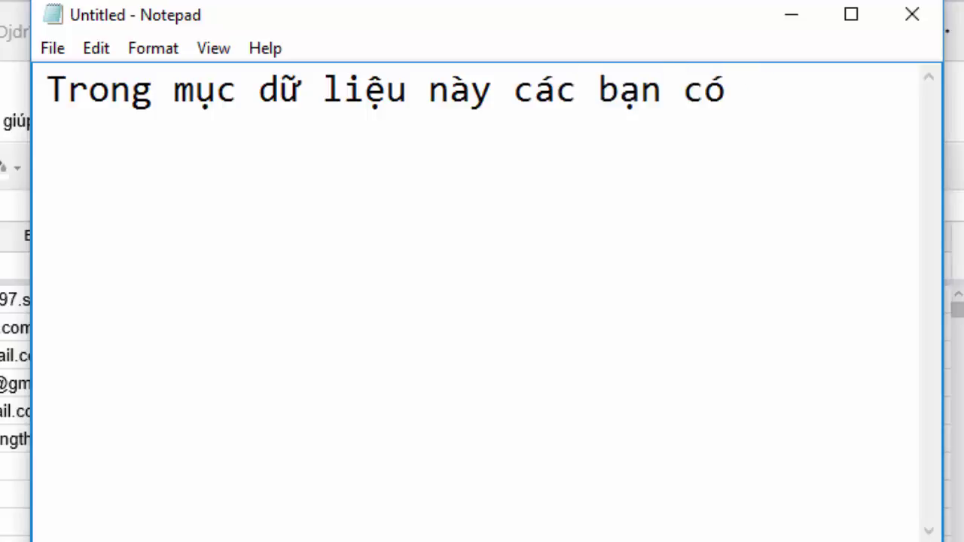
text(the)
text( ch)
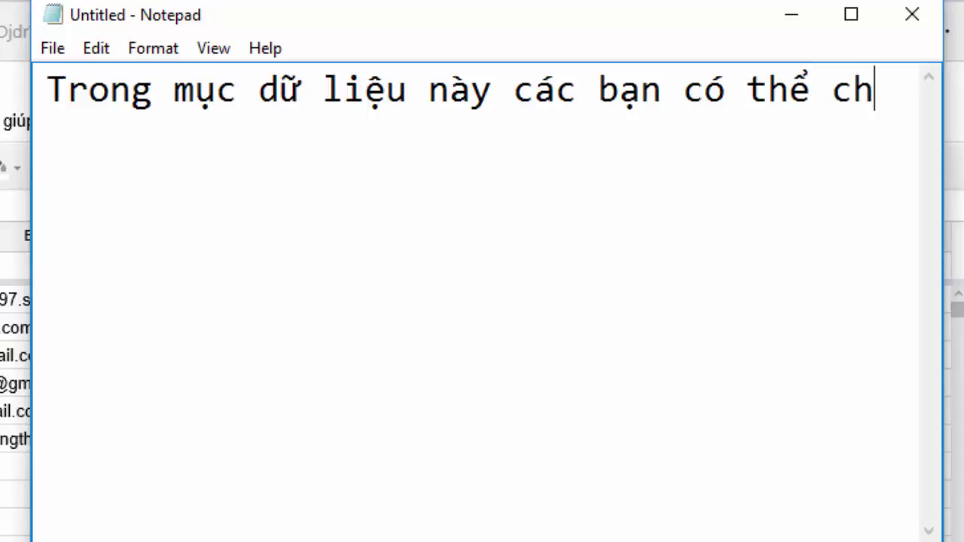
text(on)
text(j)
key(Return)
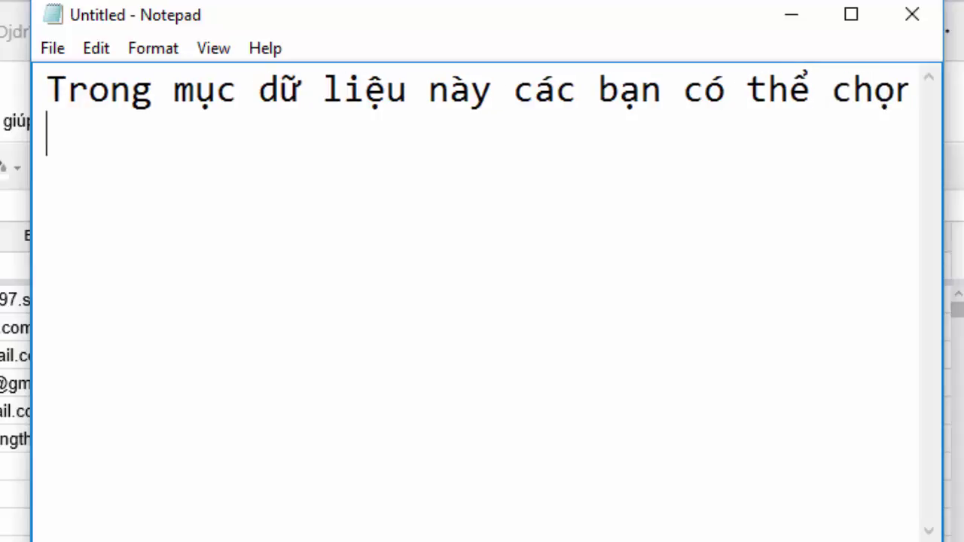
text(khoas m)
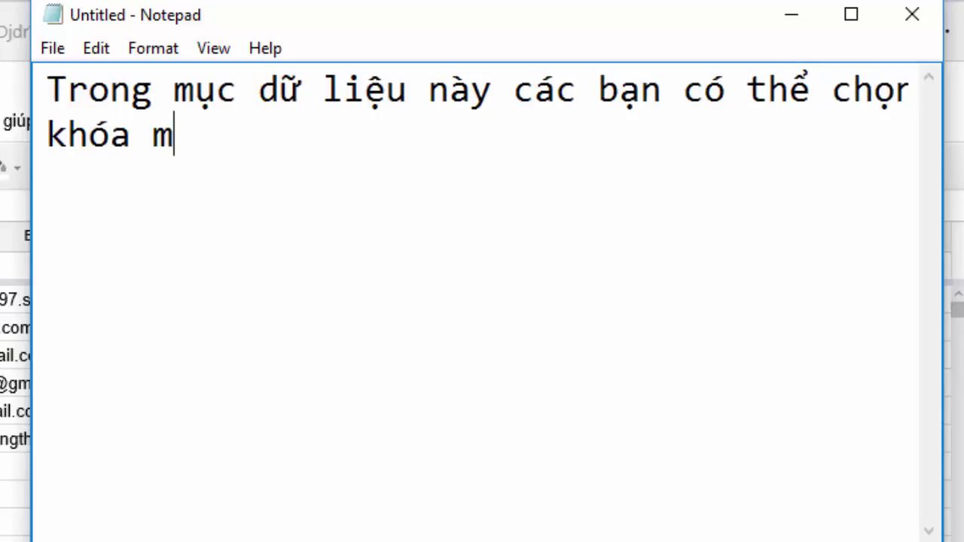
text(ootj )
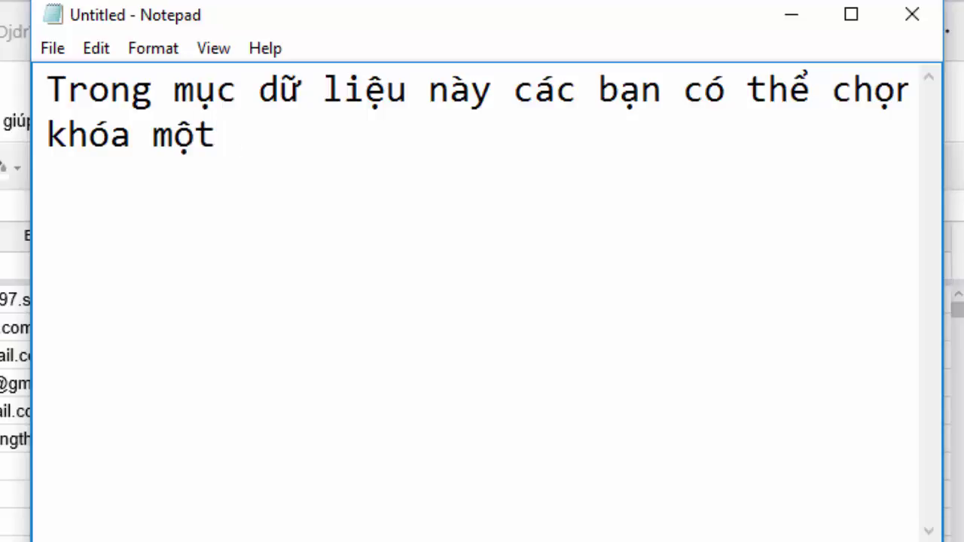
text(coot)
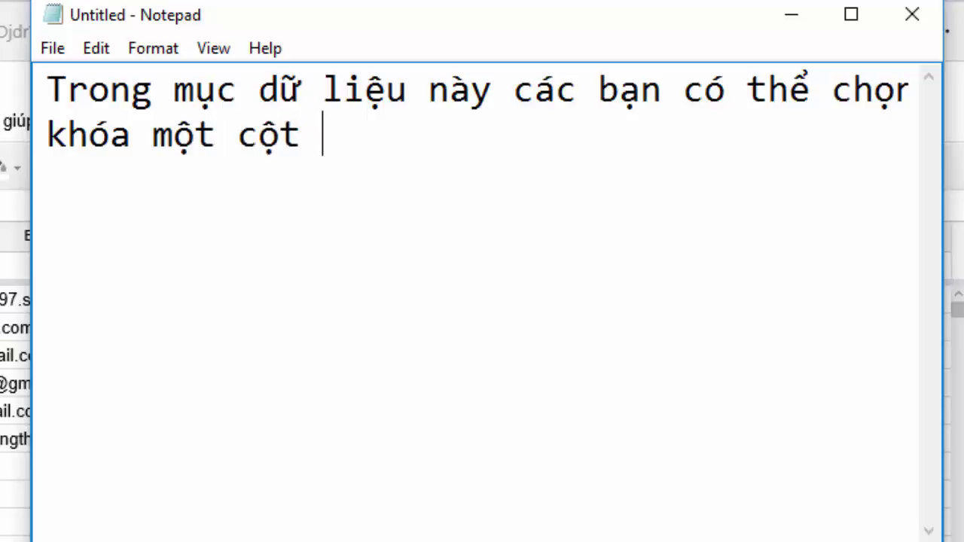
text( ())
Add 'nào đó' after cột, fill the parentheses with 'không thay đổi dữ liệu', then add 'bằng cách'
key(Left)
key(Left)
text(naof d)
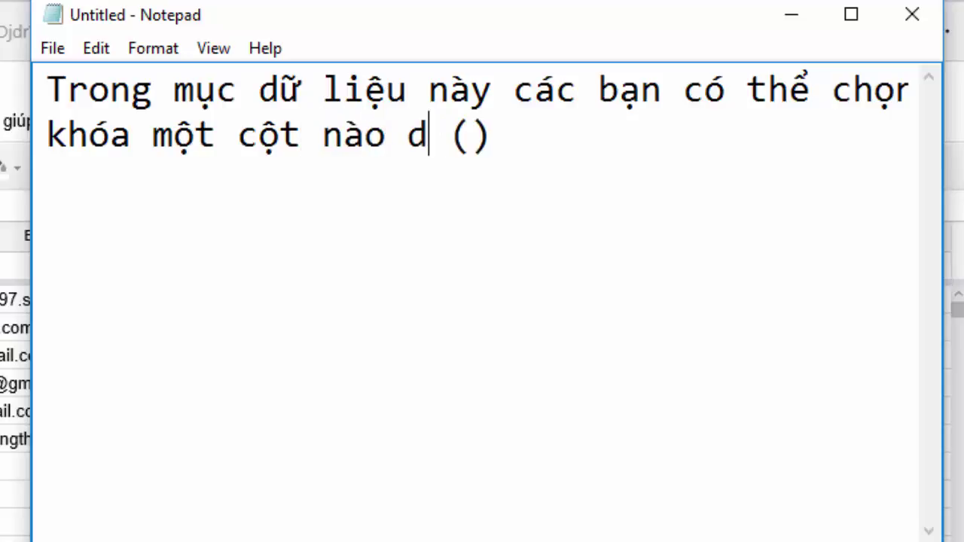
text(ods)
click(513, 134)
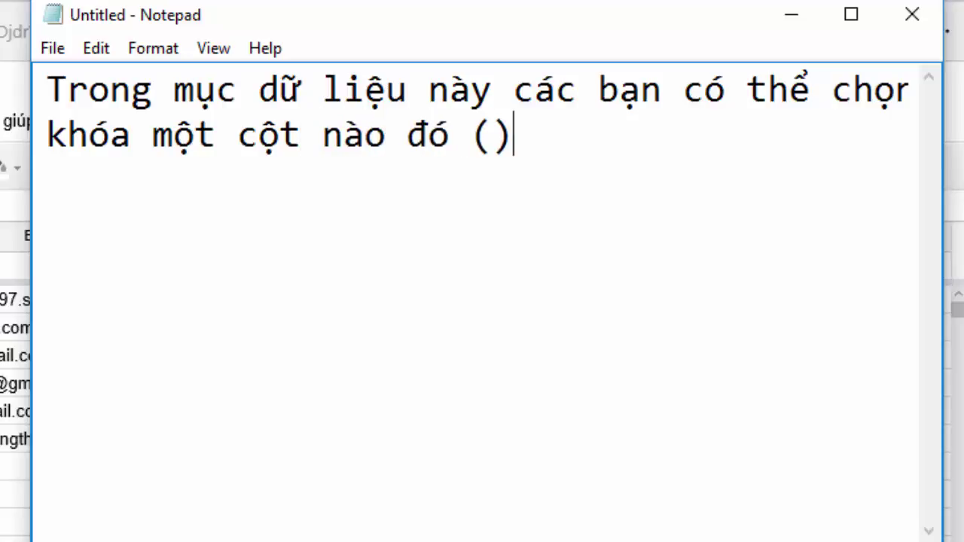
text(khoong )
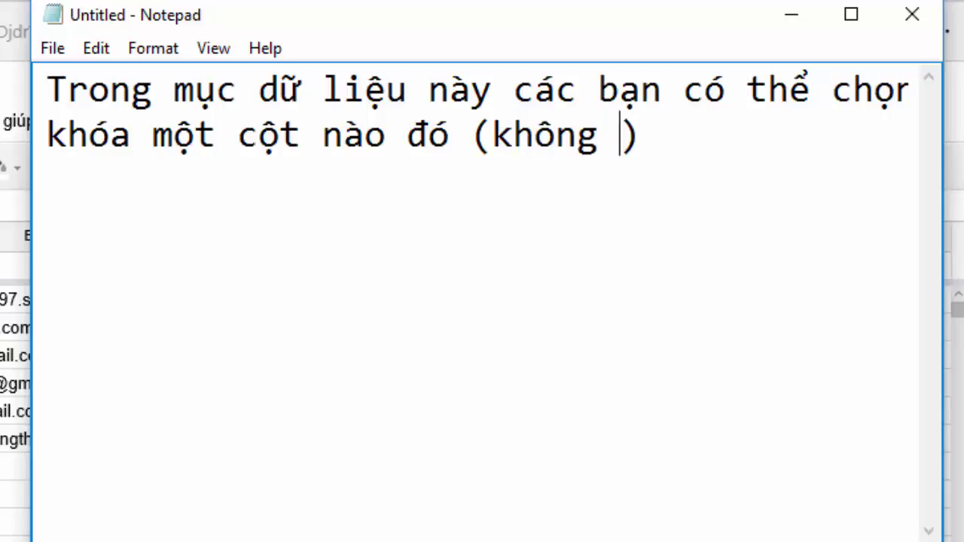
text(thay )
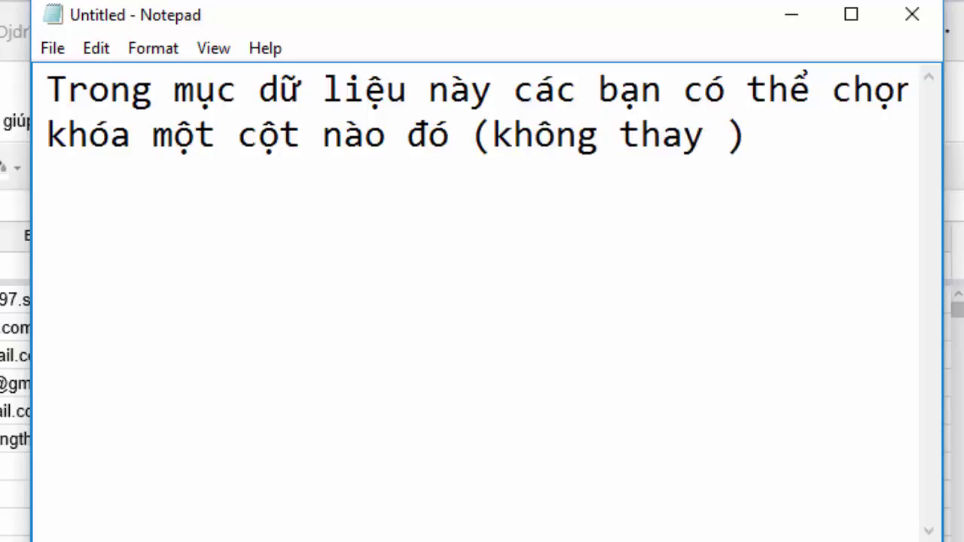
text(doiof)
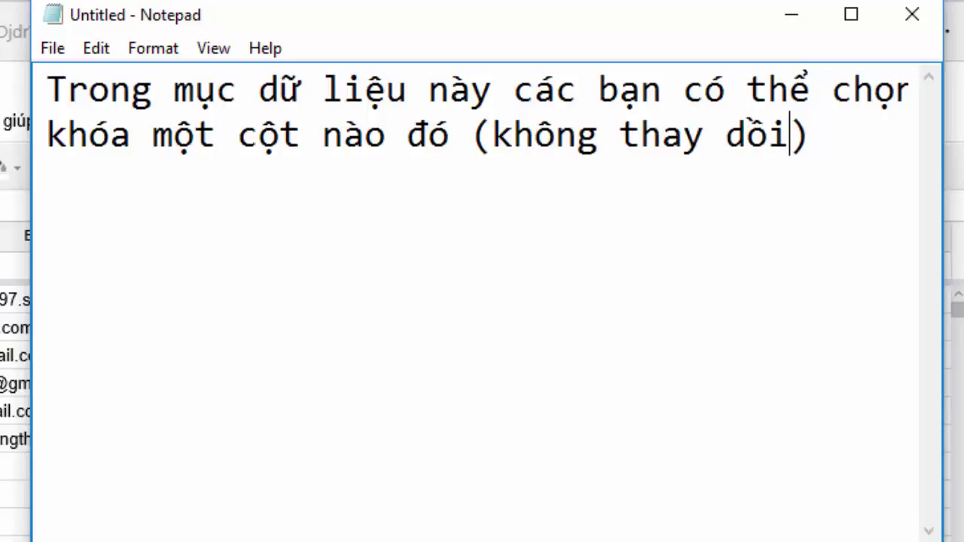
text(6)
key(BackSpace)
text(6)
text(r)
text(d)
text( dư)
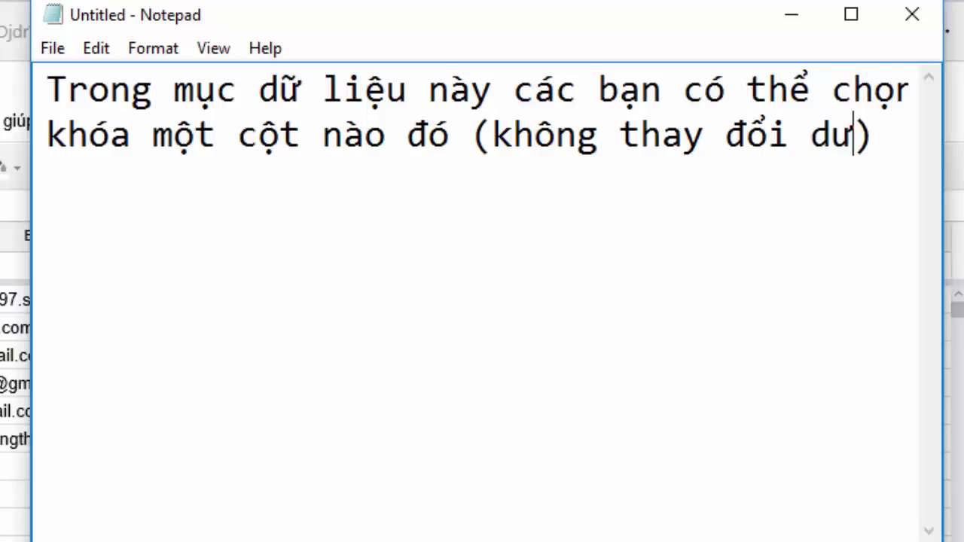
text(x)
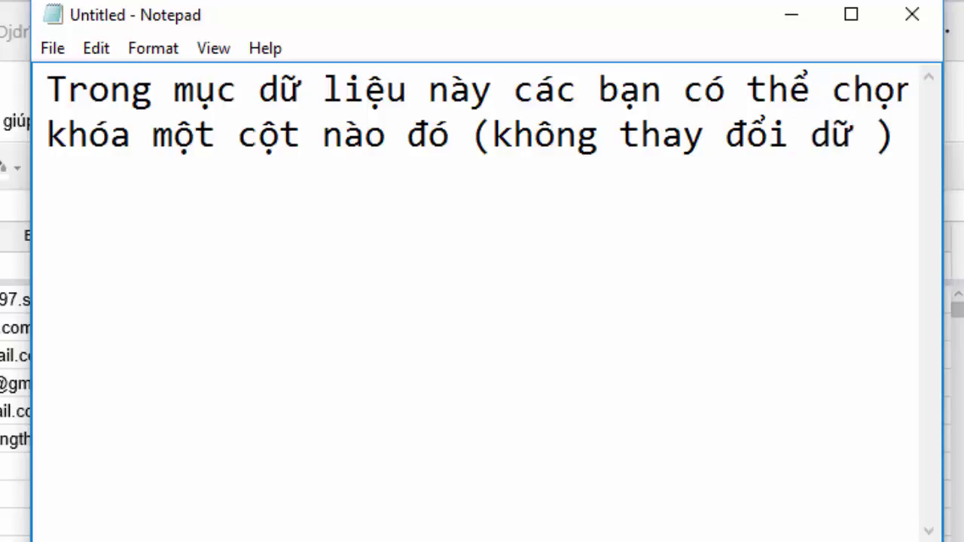
text( liee)
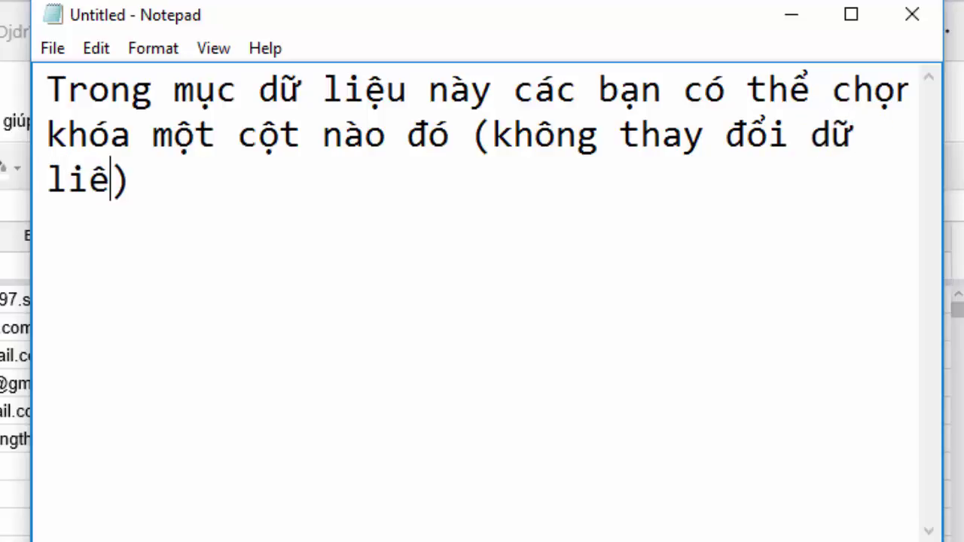
text(u)
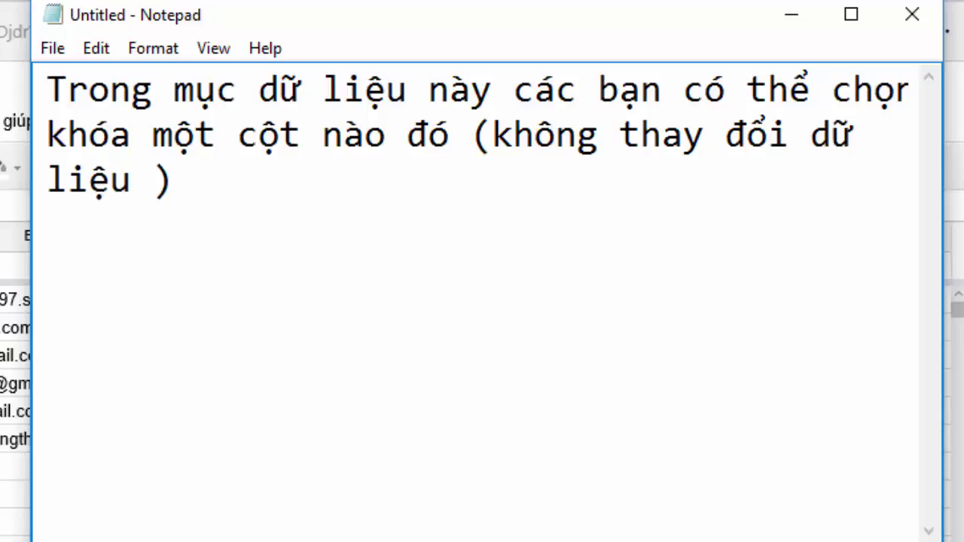
key(BackSpace)
text(bằng )
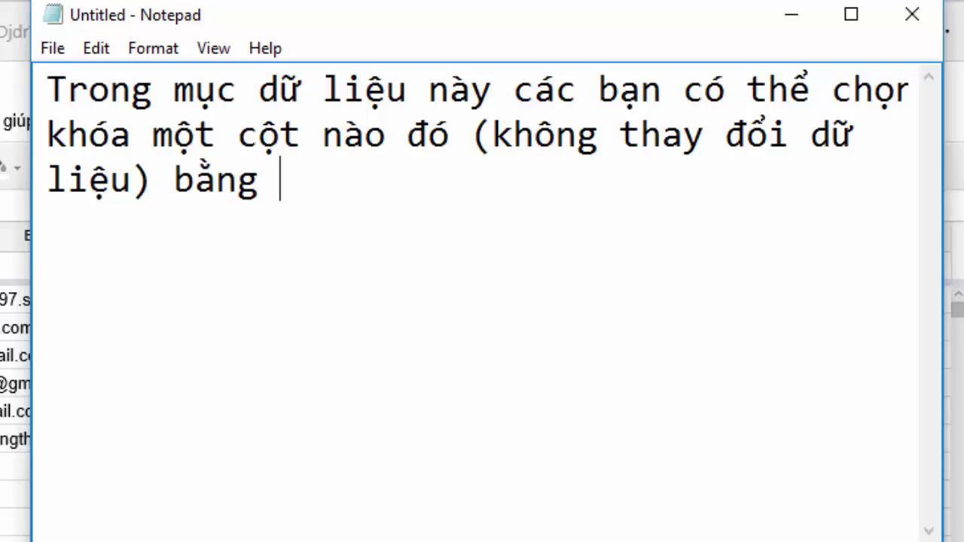
text(caách cho)
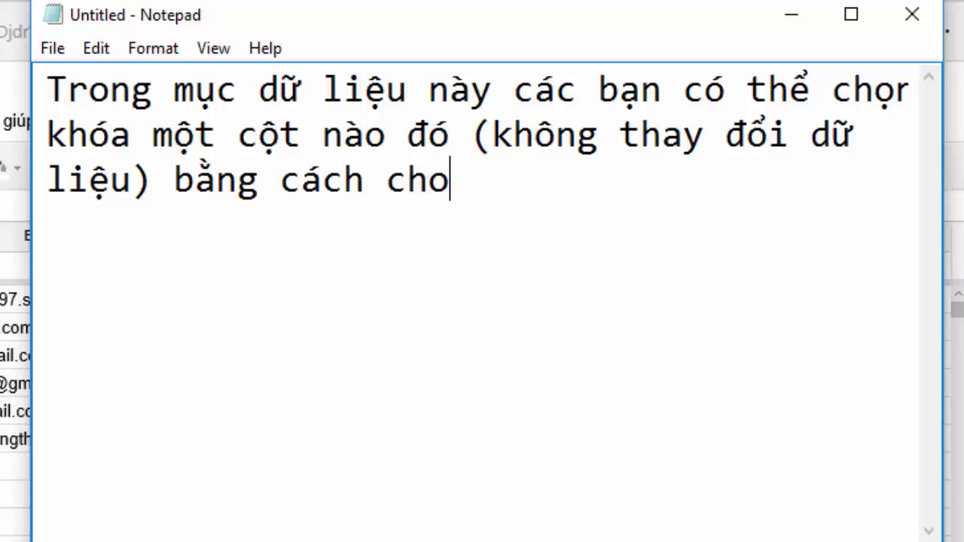
text(nj)
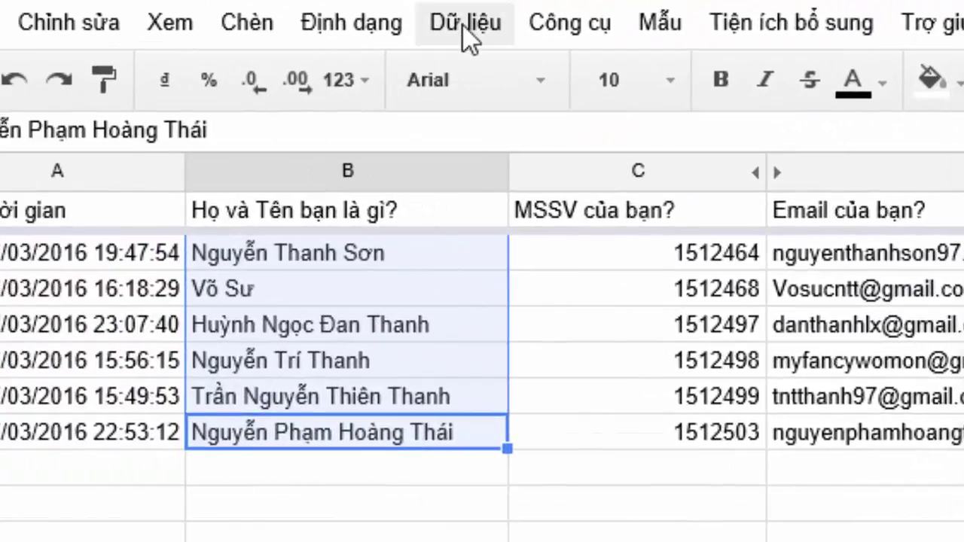
click(464, 30)
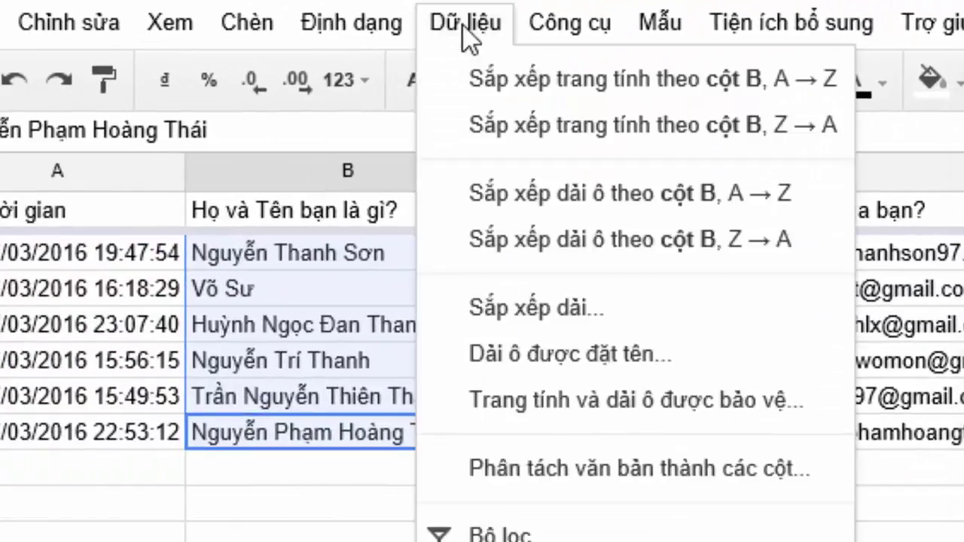
click(567, 401)
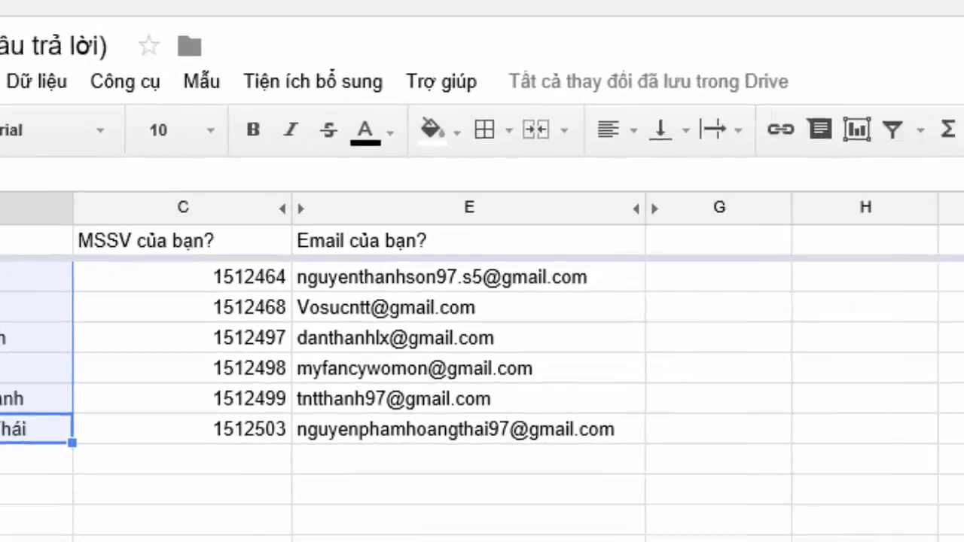
Continue the note with 'Trang tính và dải ô được bảo vệ sau đó chọn cột cần khóa.'
text(T)
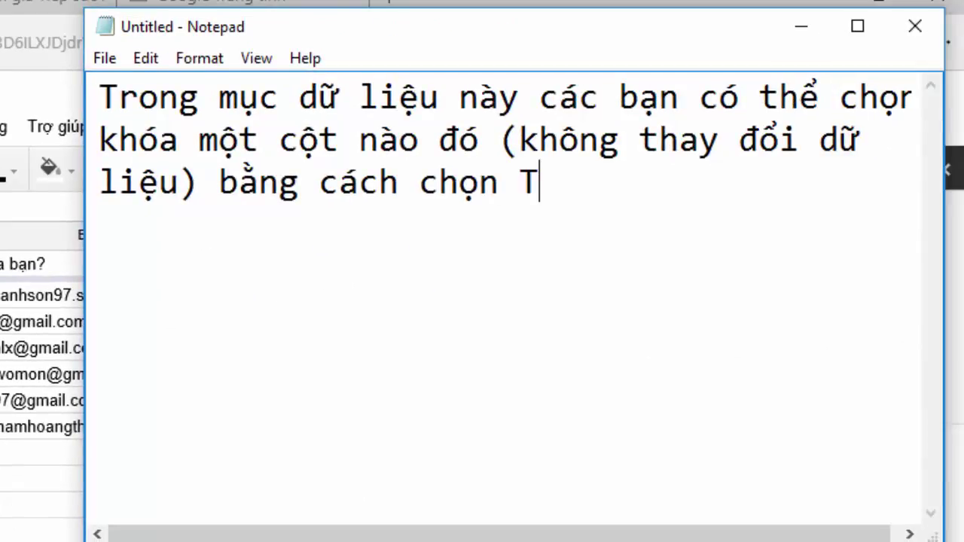
text(rang tin)
key(BackSpace)
key(BackSpace)
text(ì)
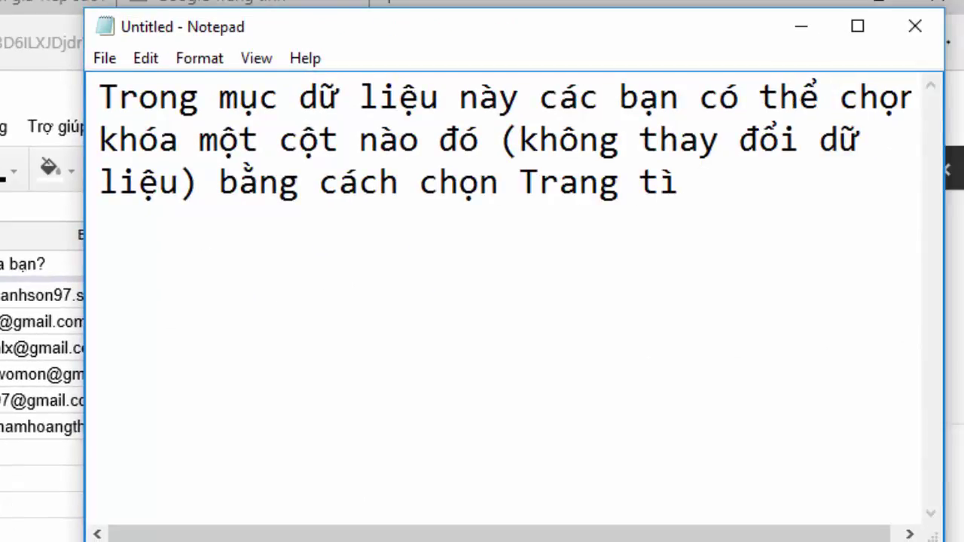
text(nhs và )
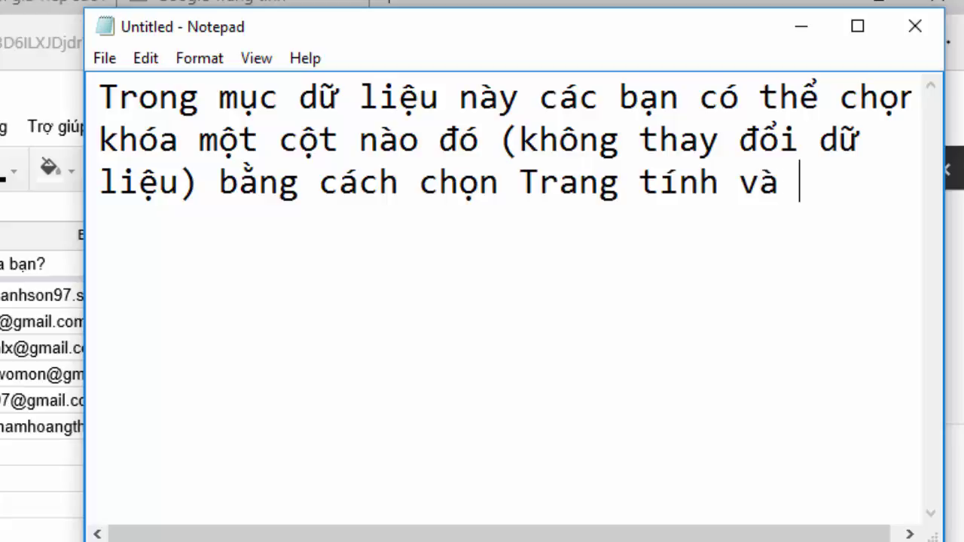
text(dair o)
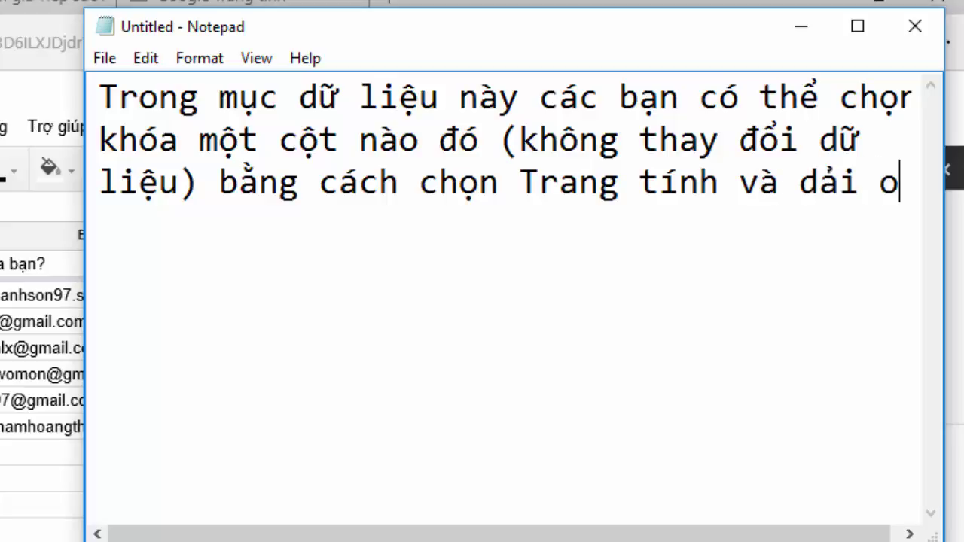
text(o duov7)
key(BackSpace)
key(BackSpace)
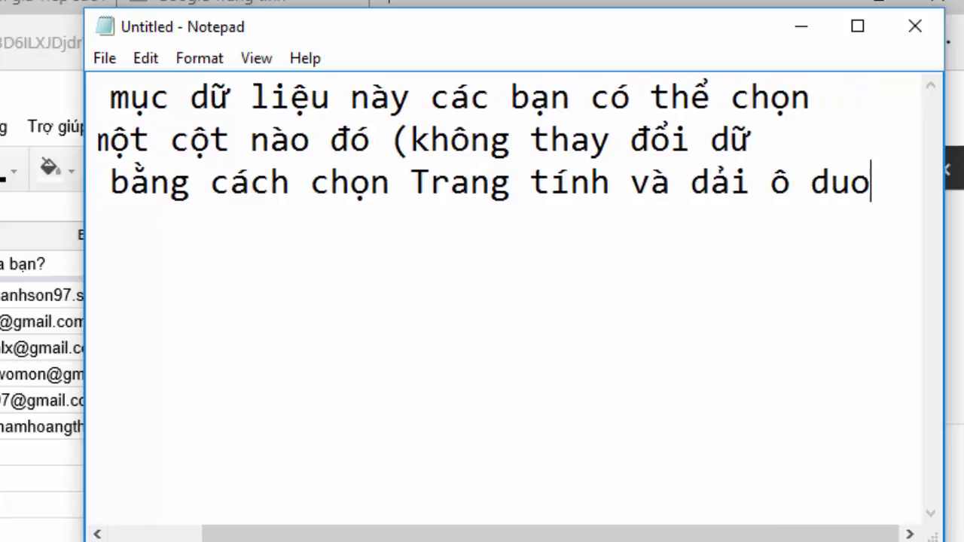
key(BackSpace)
key(BackSpace)
key(BackSpace)
key(BackSpace)
key(Return)
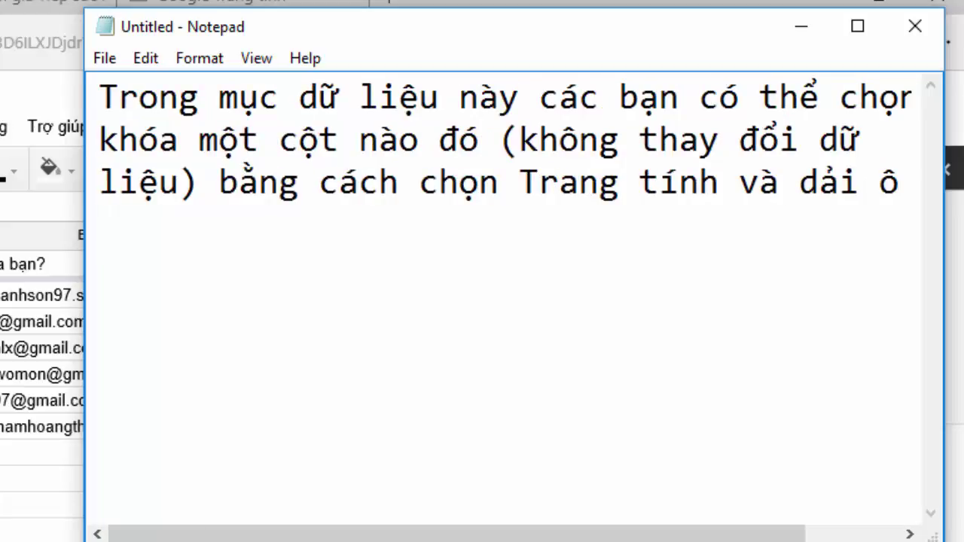
text(duoc)
key(BackSpace)
key(BackSpace)
key(BackSpace)
text(được)
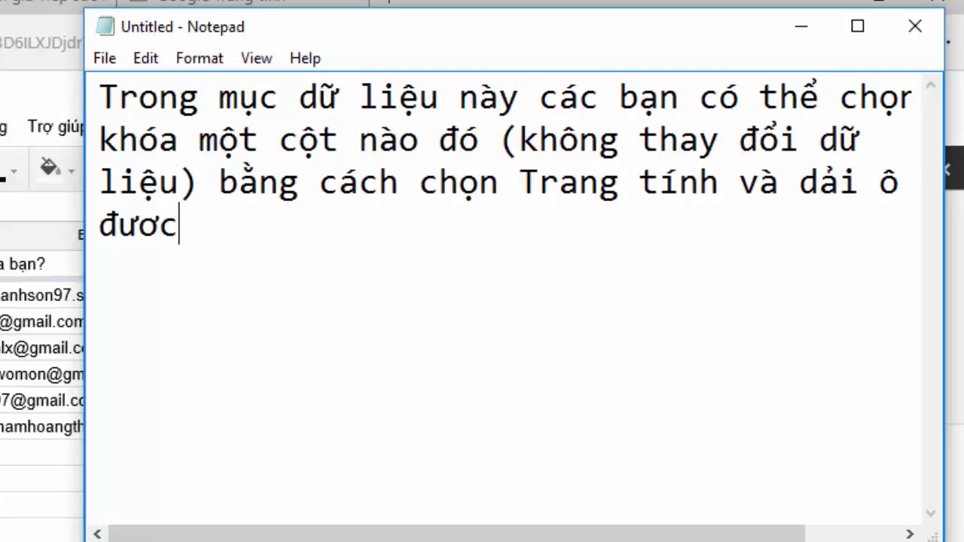
text( baor )
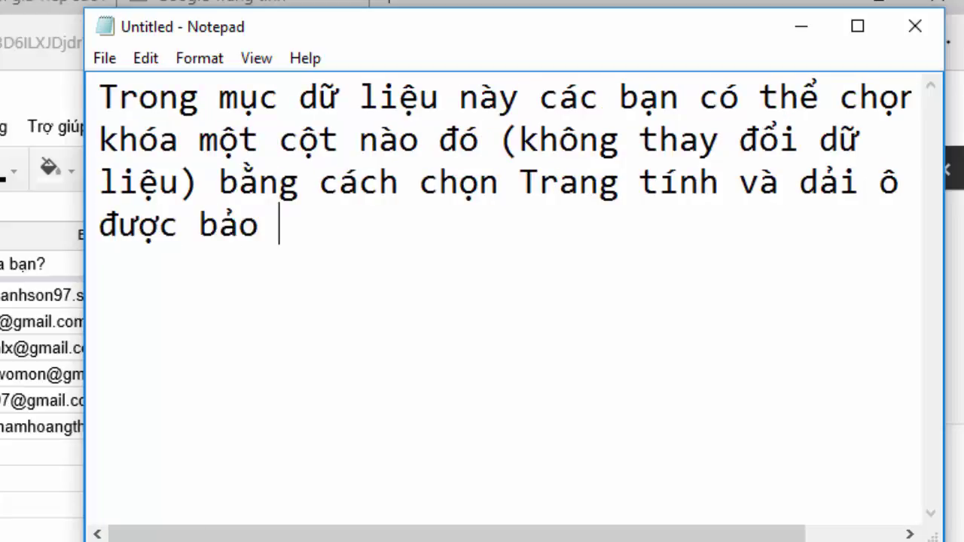
text(vee)
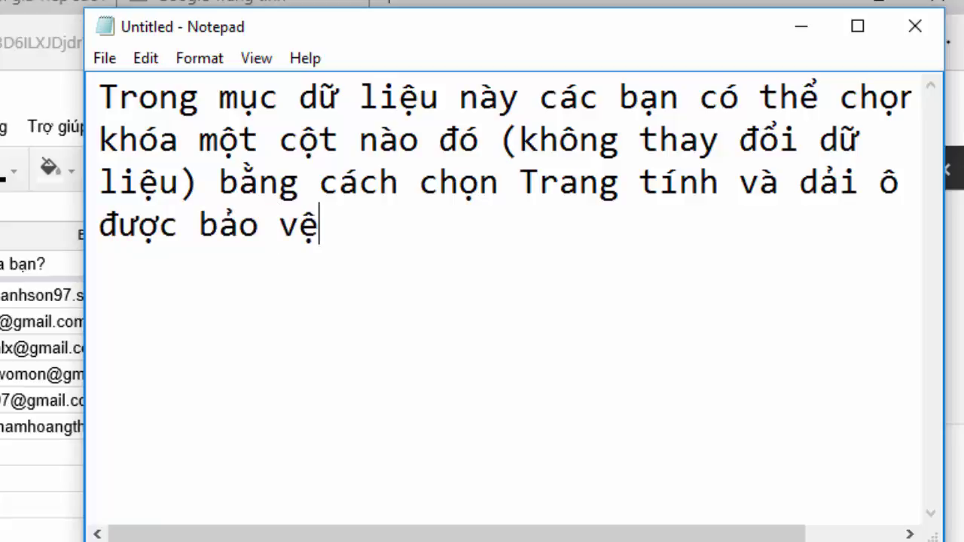
text(sau )
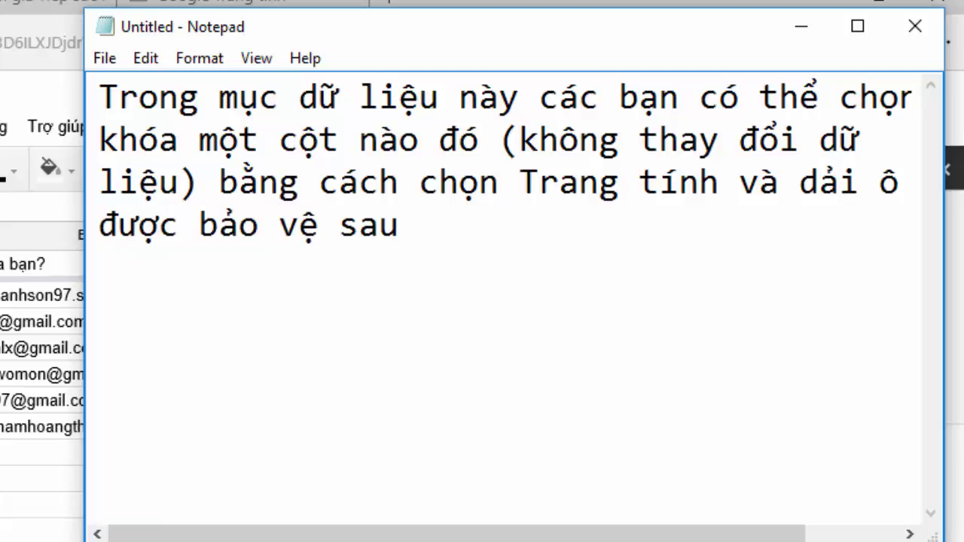
text(dosd co)
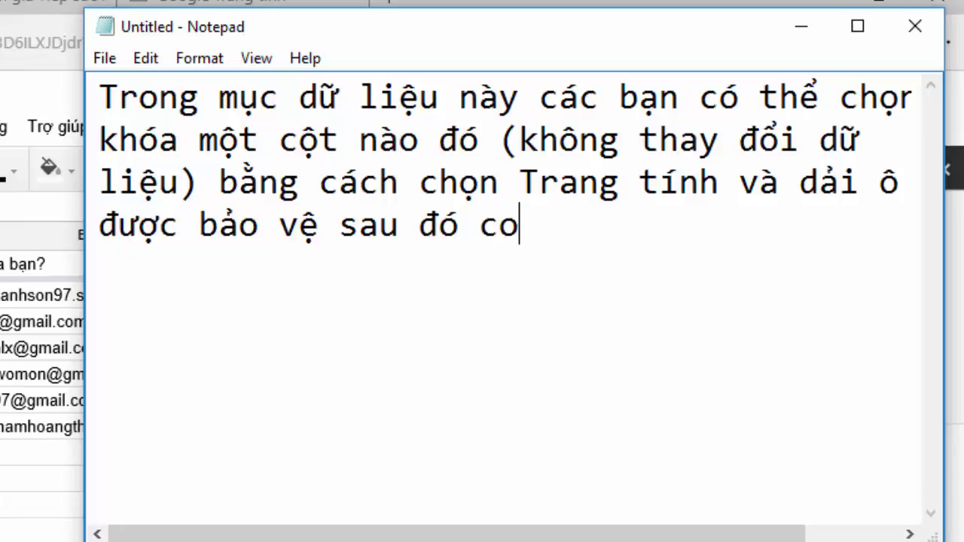
text(n)
key(BackSpace)
key(BackSpace)
text(hon)
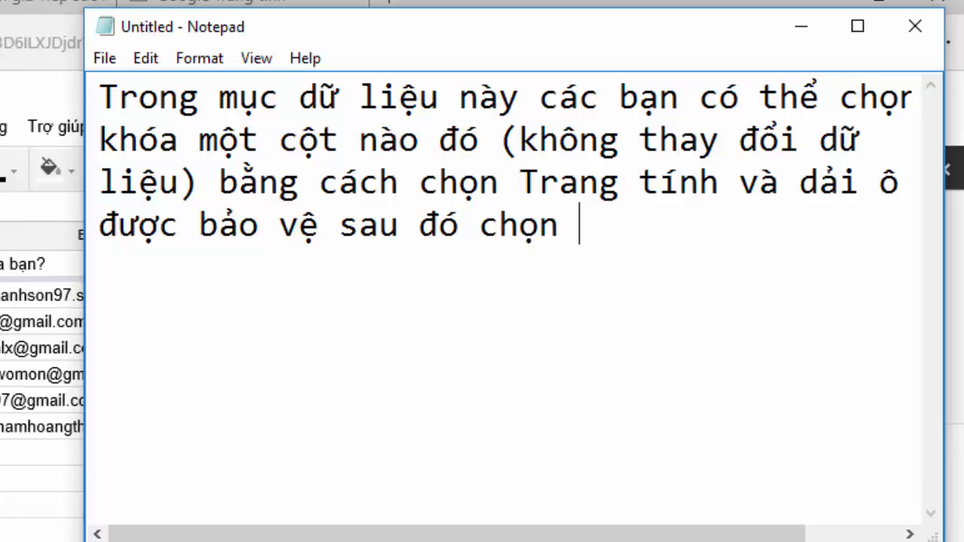
text( cot)
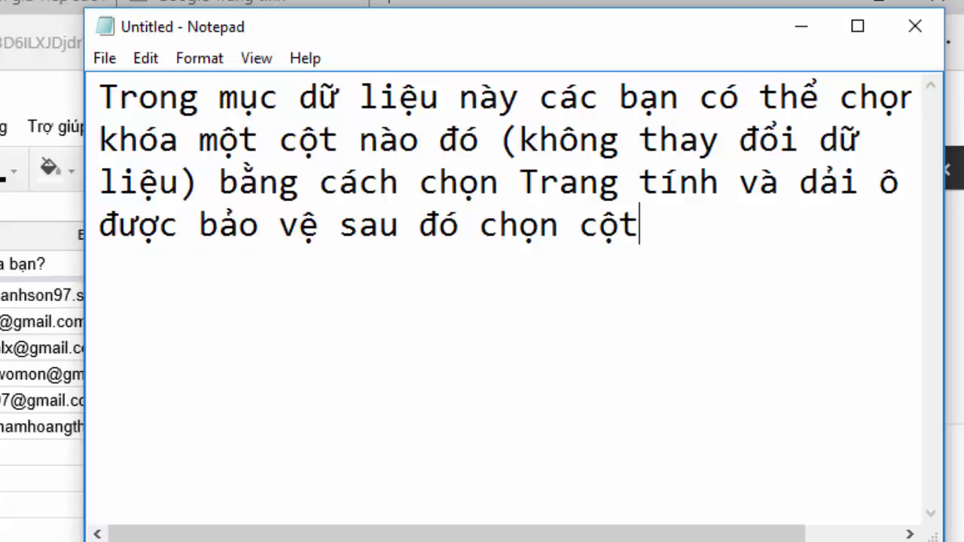
text( cana)
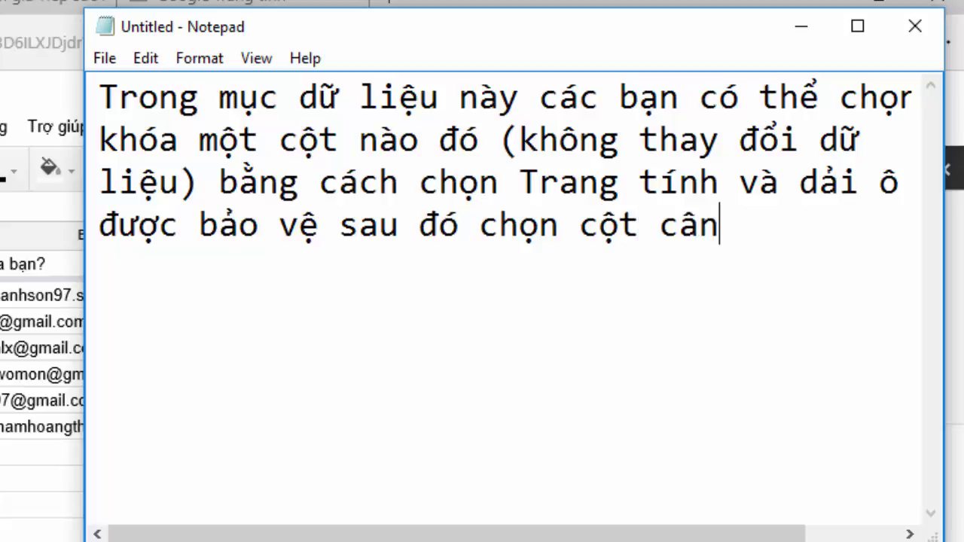
text(f khoas)
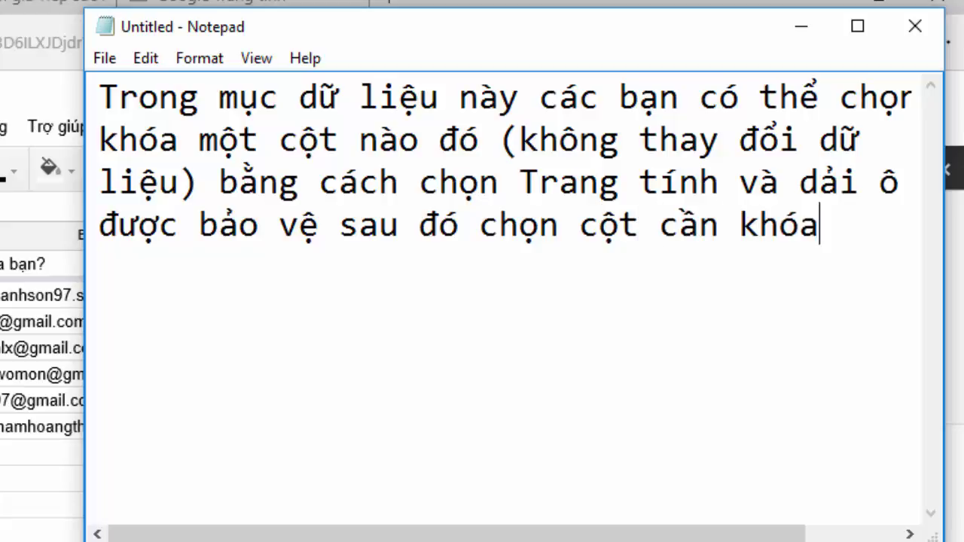
text(.)
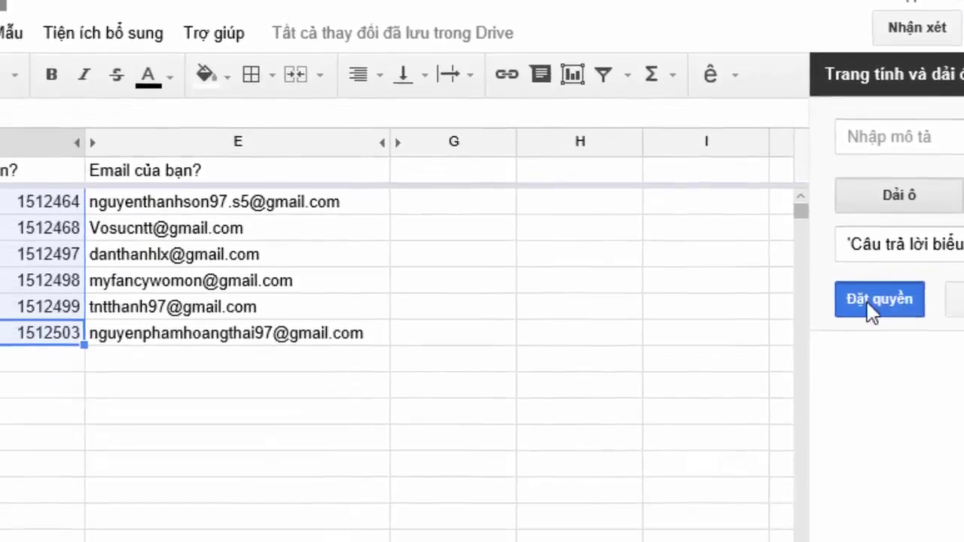
Open the protected range's edit permissions, restricted to 'Chỉ bạn', and return to Notepad
click(874, 300)
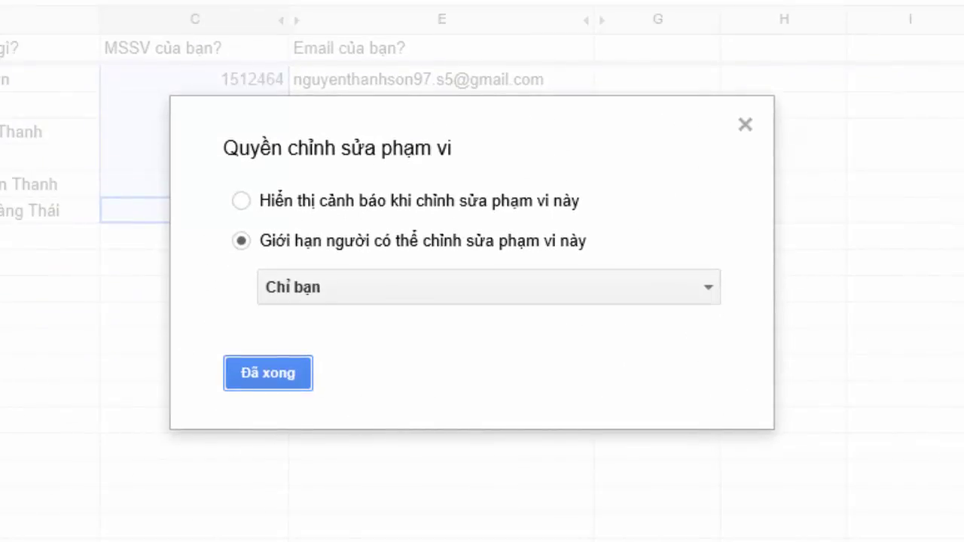
click(256, 490)
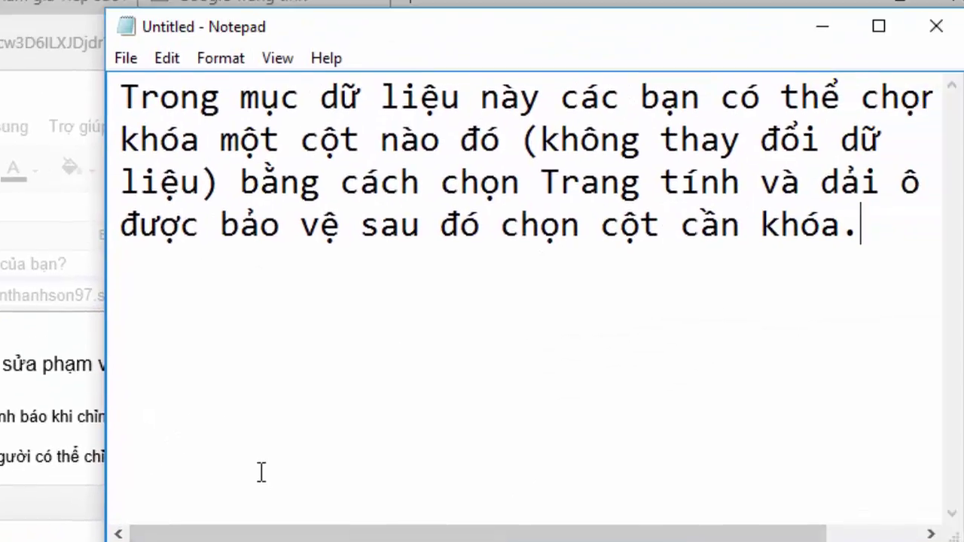
Add the lines '-> Đặt quyền và lựa chọn theo nhu cầu.' and '-> click Đã xong' to the note
key(BackSpace)
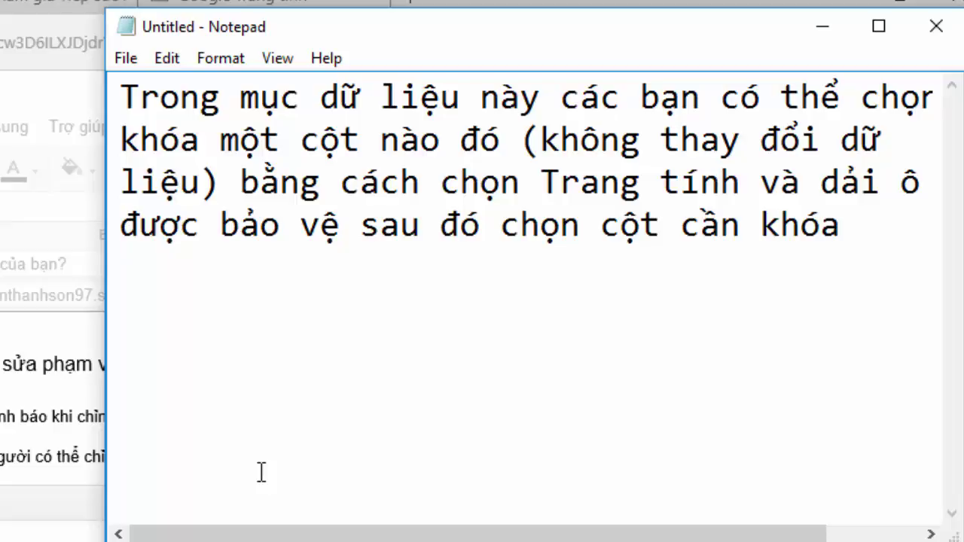
key(Return)
text(-.)
key(BackSpace)
text(> D)
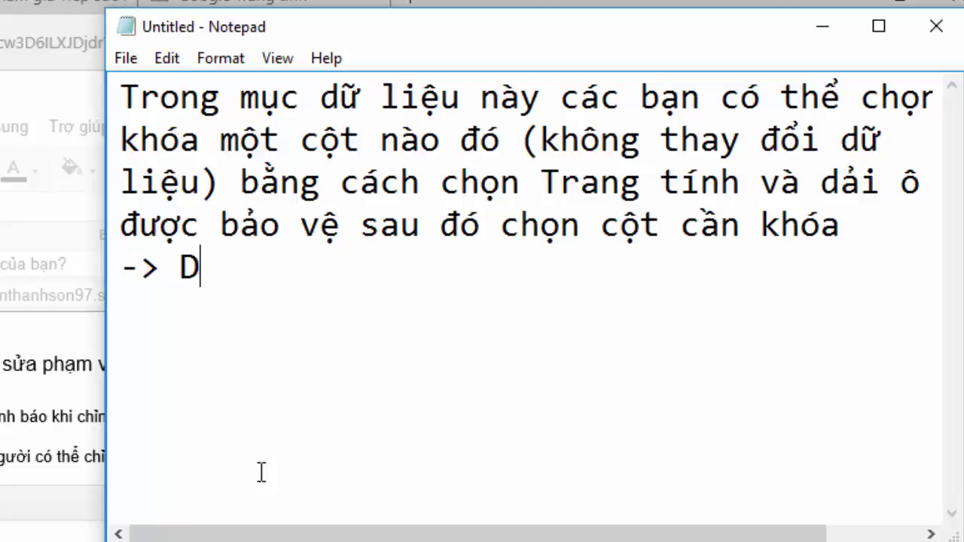
key(BackSpace)
text(Dd)
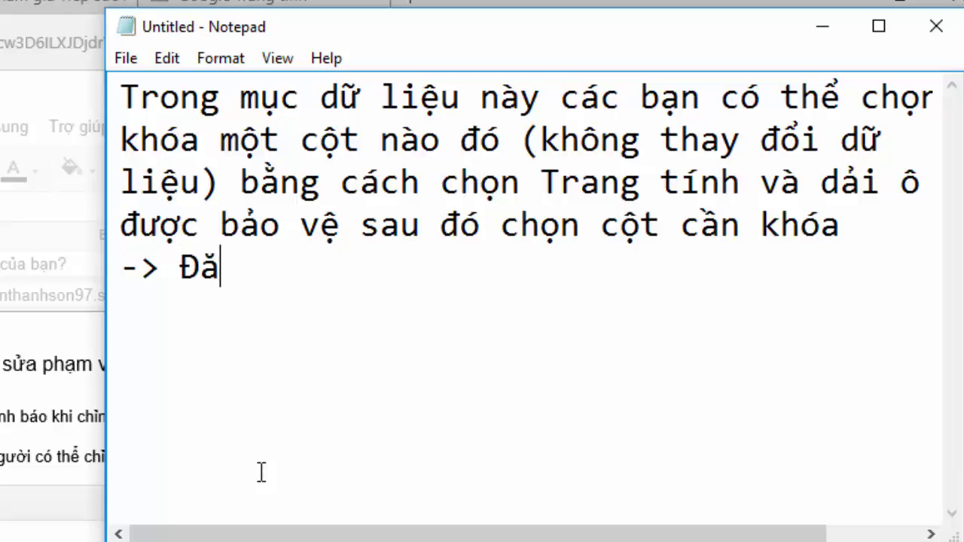
text(tj quyen)
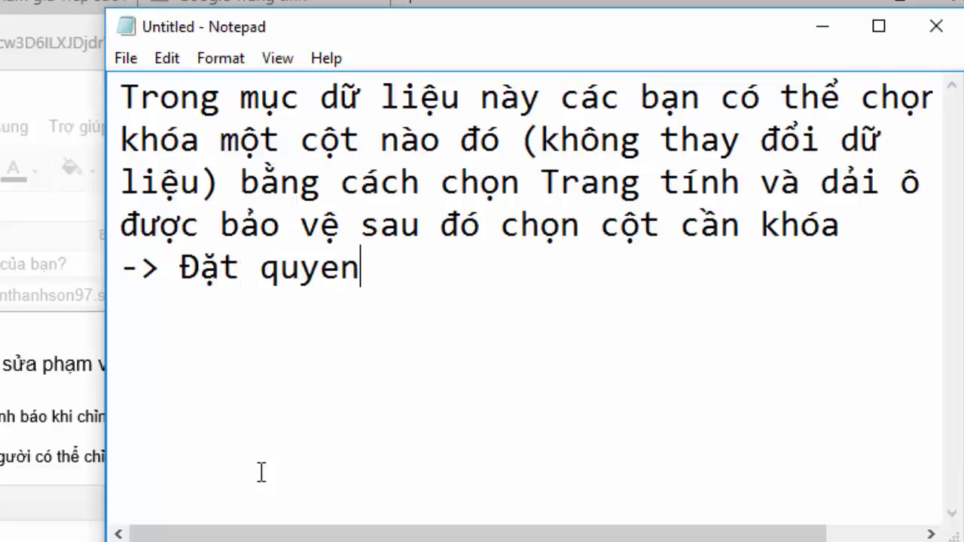
text(ef)
text( vaf)
text(lu)
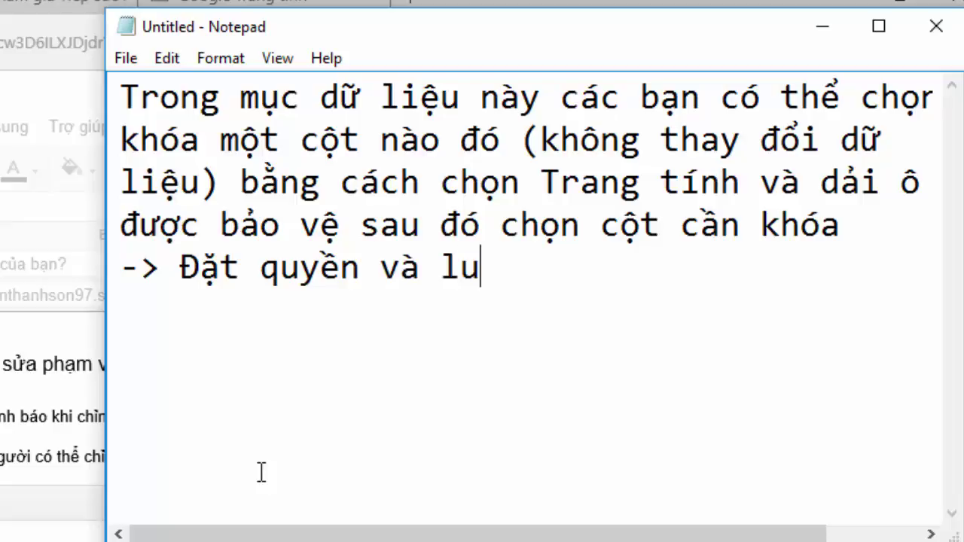
text(uw)
key(BackSpace)
text(j)
text(a chojn the)
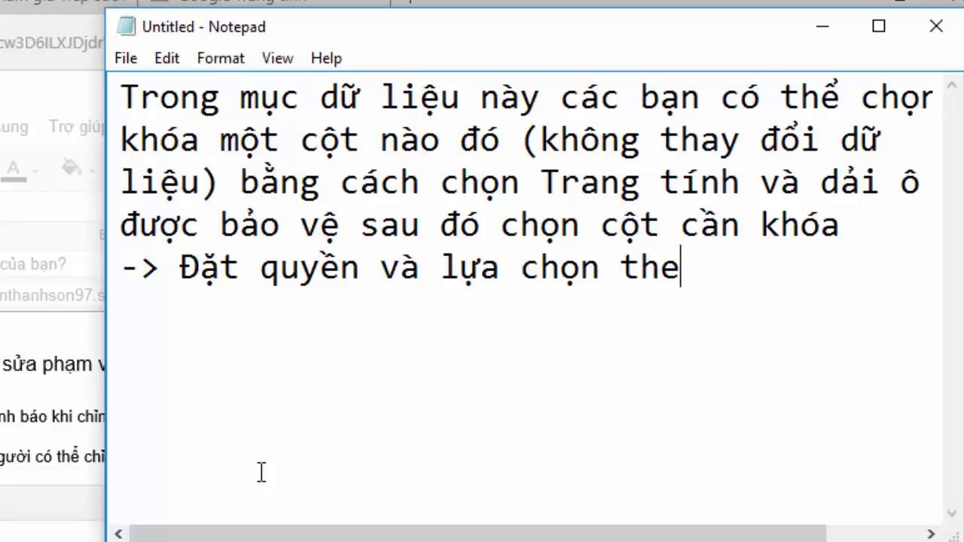
text(o yeue ca)
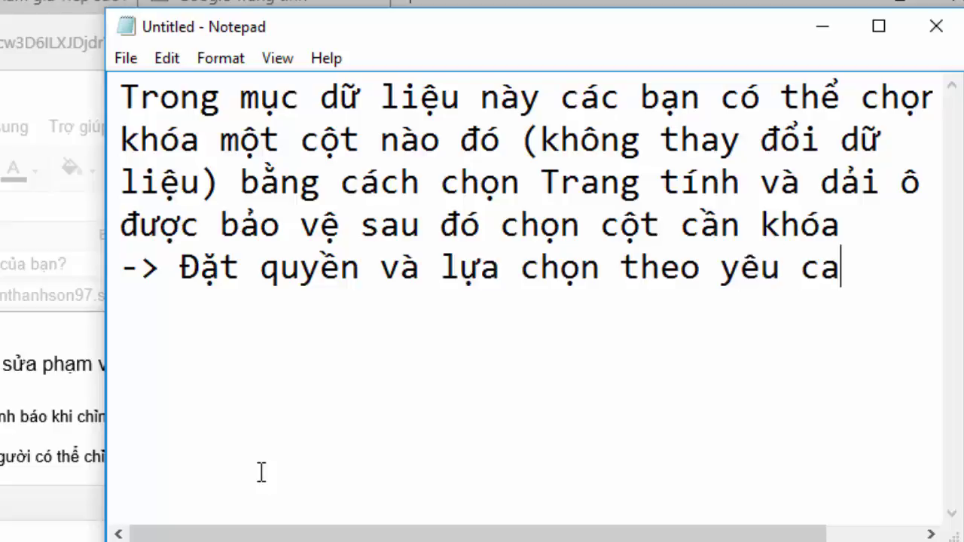
text(u)
key(BackSpace)
key(BackSpace)
key(BackSpace)
key(BackSpace)
key(BackSpace)
text(nhu cầu)
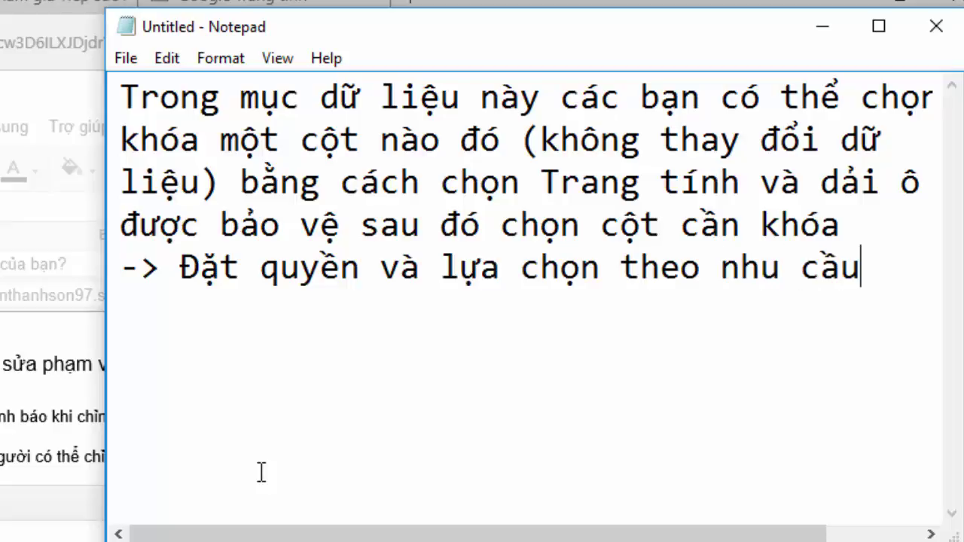
text(.)
key(Return)
text(-> cl)
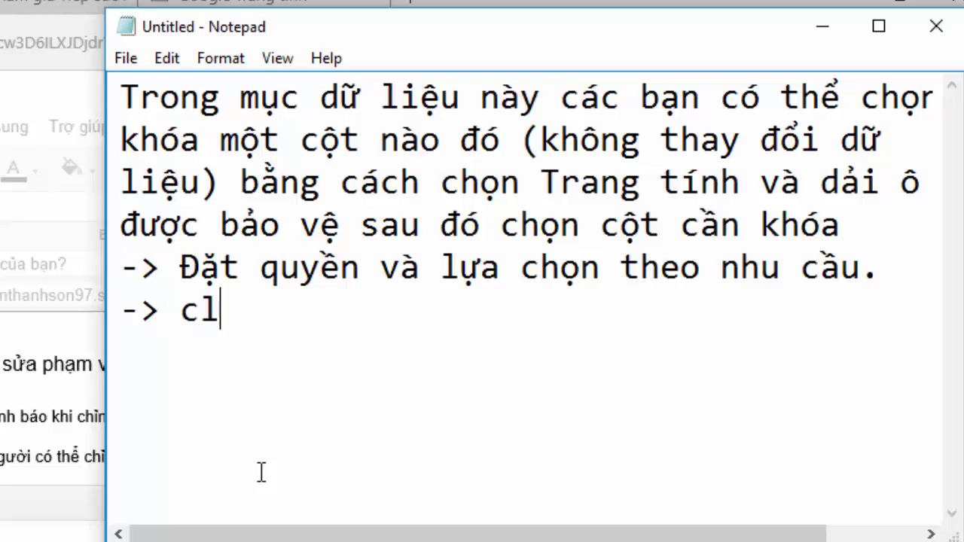
text(ick D)
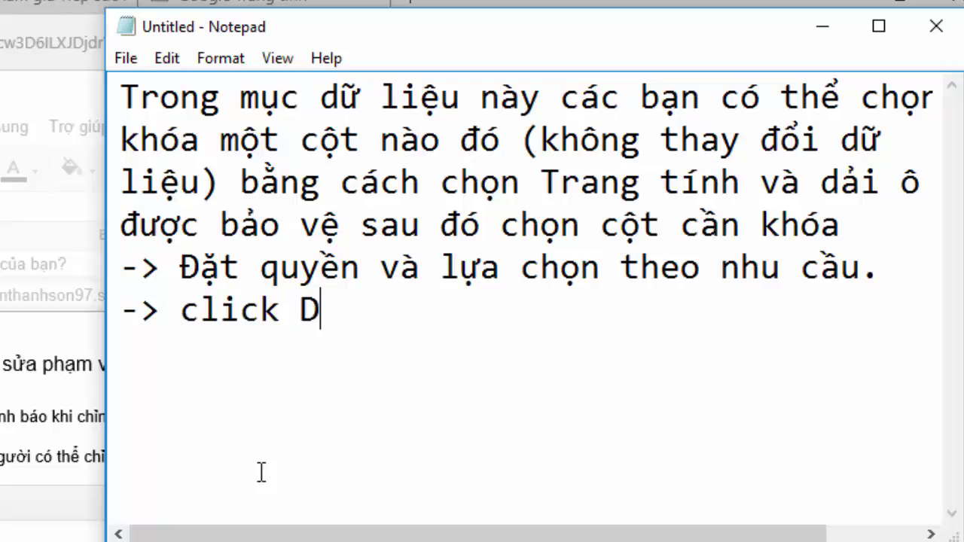
text(dax )
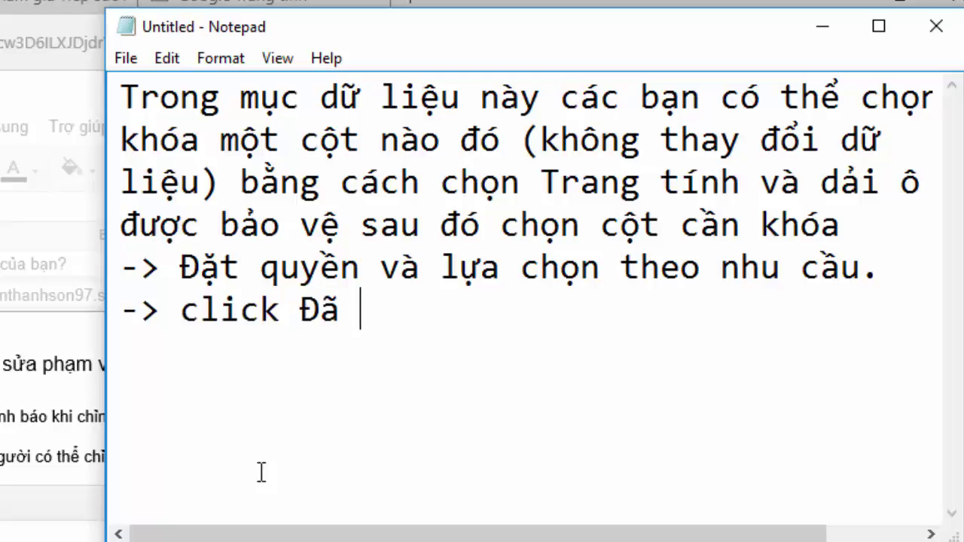
text(xong)
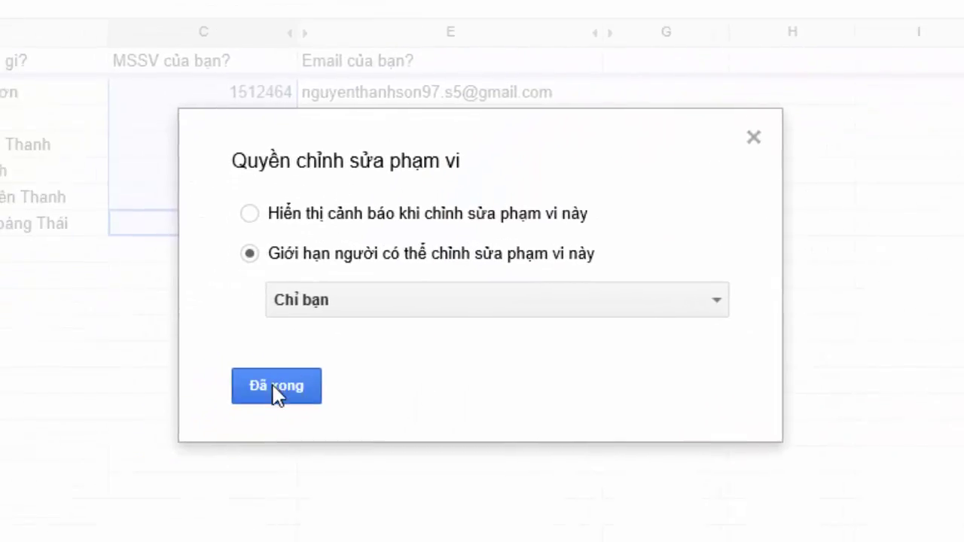
Confirm the 'Chỉ bạn' permission with Đã xong, deselect the column, and close the protected ranges panel
click(275, 399)
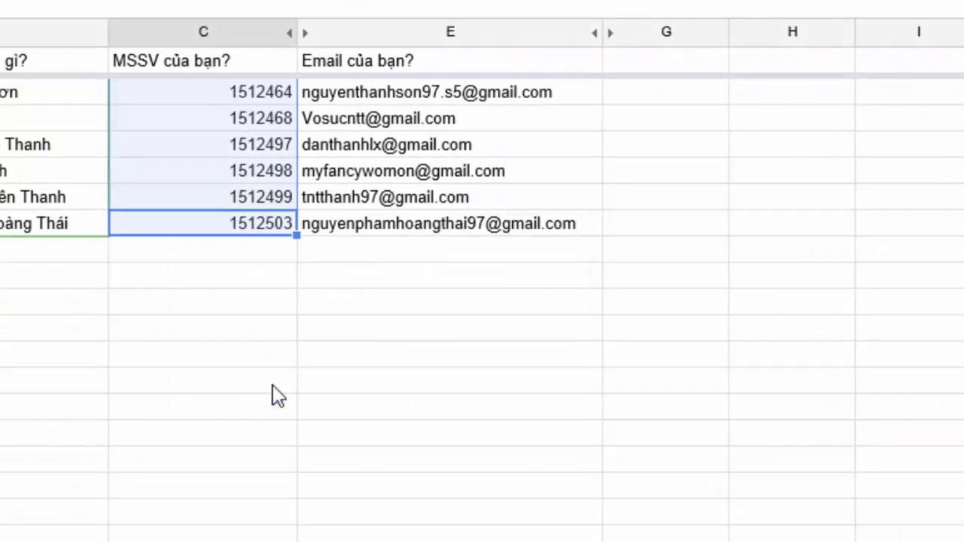
click(273, 388)
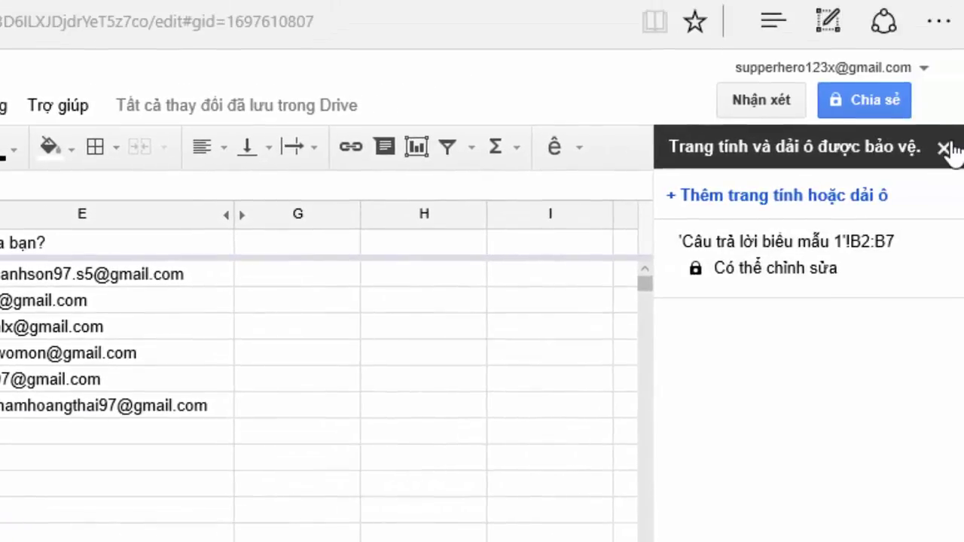
click(947, 148)
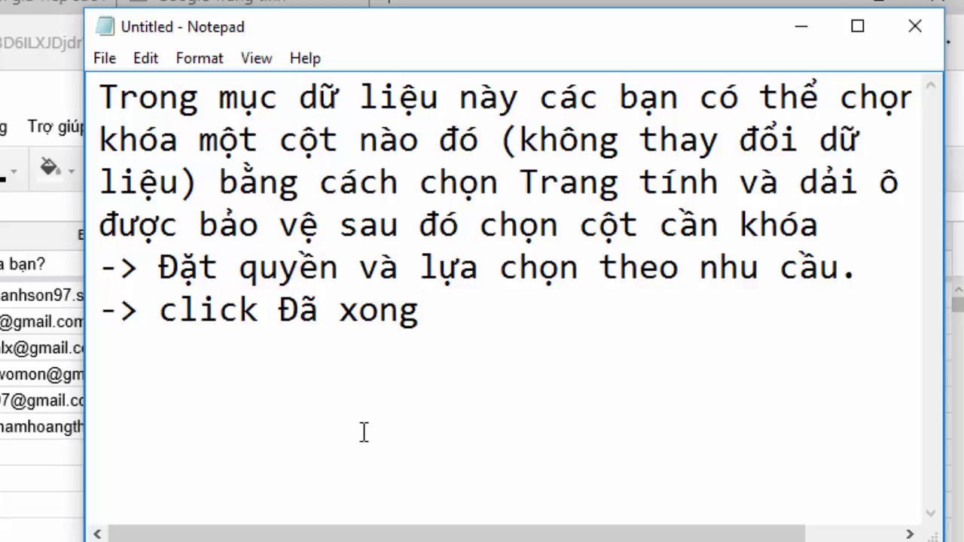
Replace the note with 'Tiếp theo là lọc.' and 'Để thực hiện thì các bạn có thể chọn'
key(ctrl+a)
key(Delete)
text(Tie)
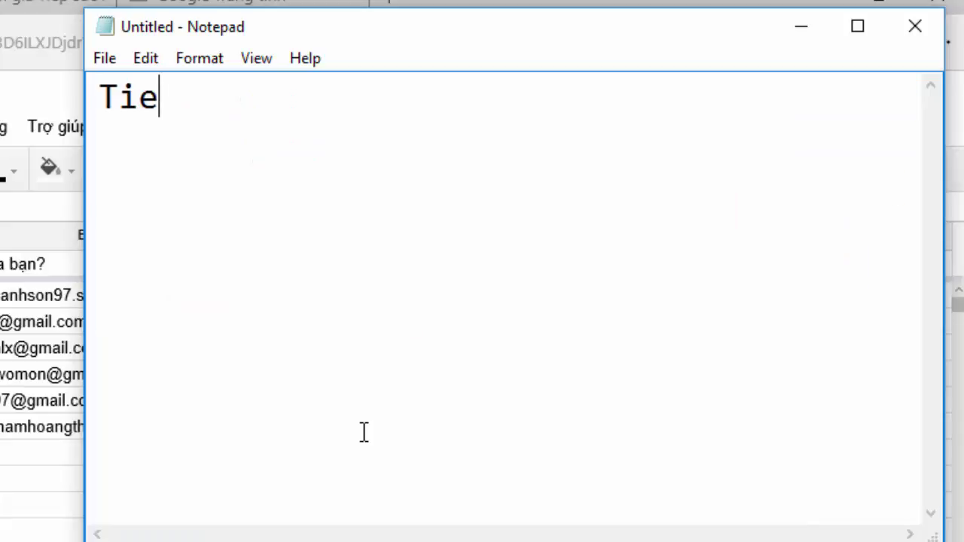
text(p)
text(es th)
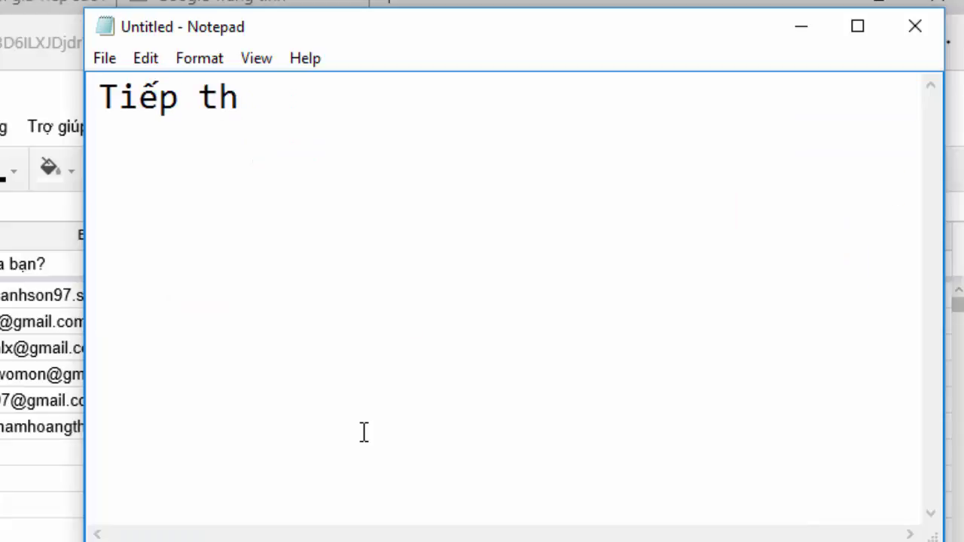
text(eo la)
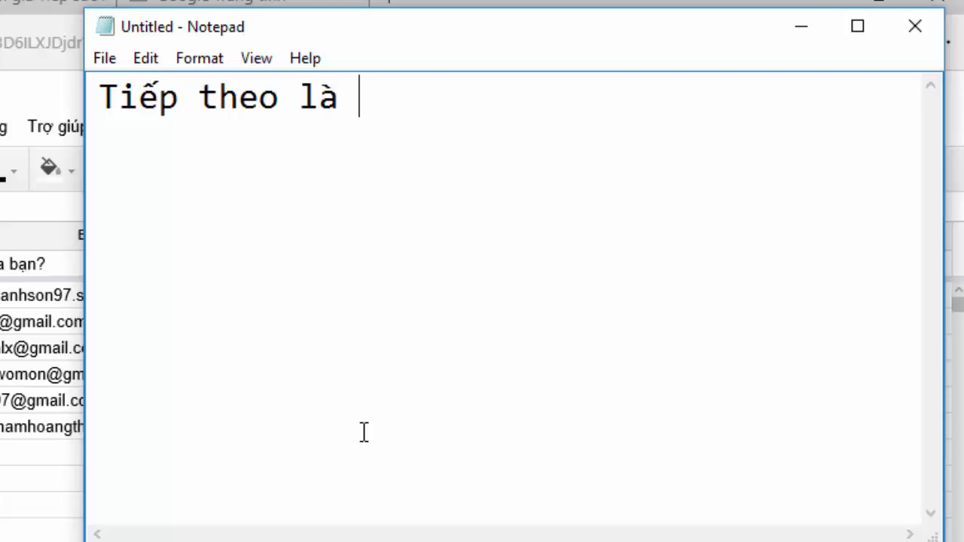
text( locj)
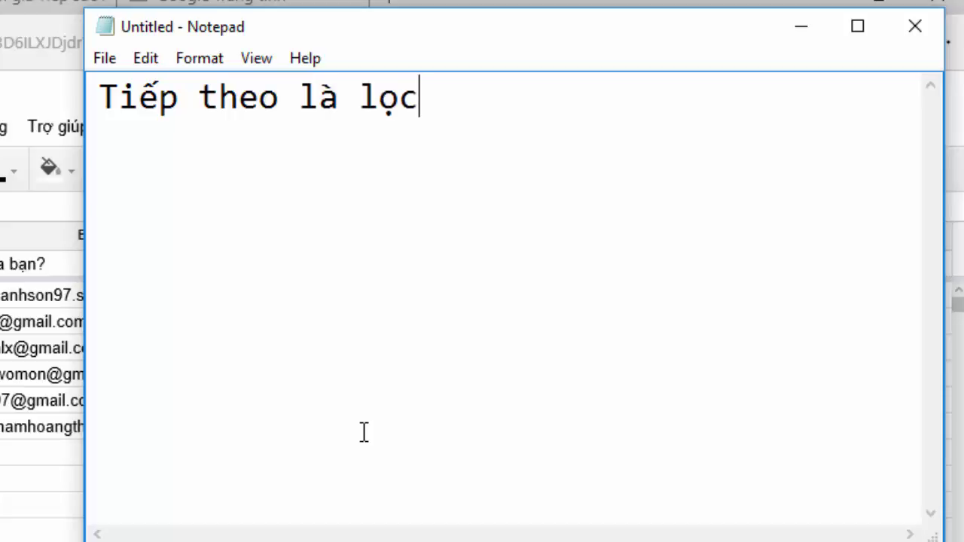
text(.)
key(Return)
text(Cc)
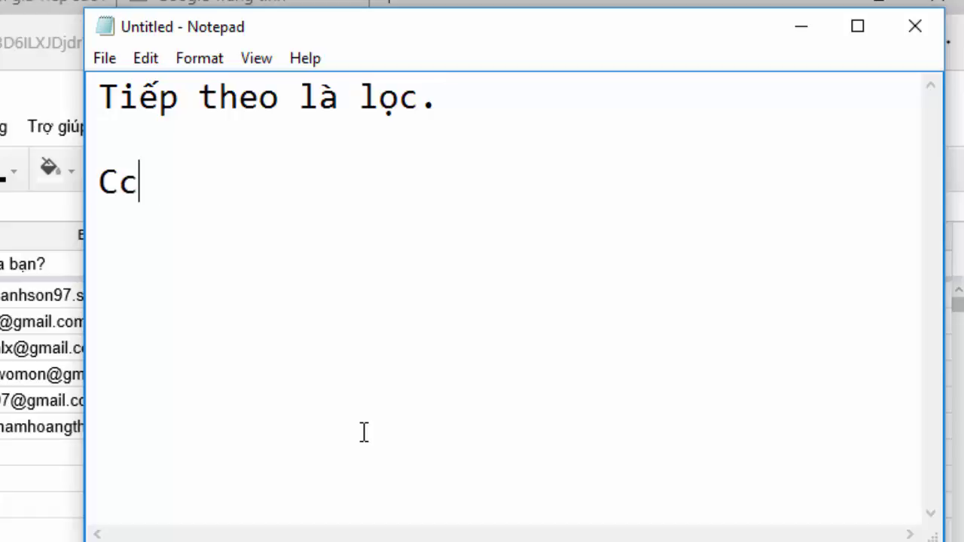
key(BackSpace)
key(BackSpace)
text(Dde)
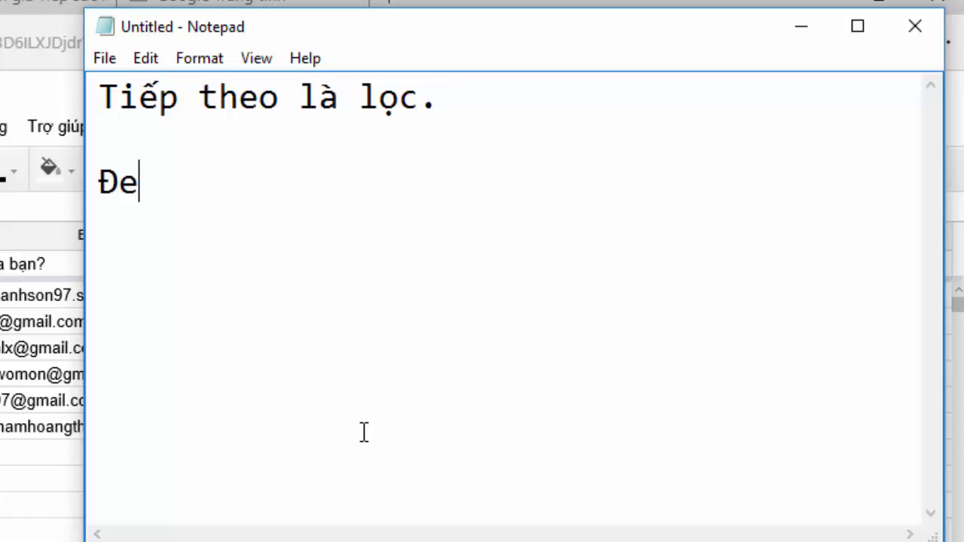
text(r )
text(thuc)
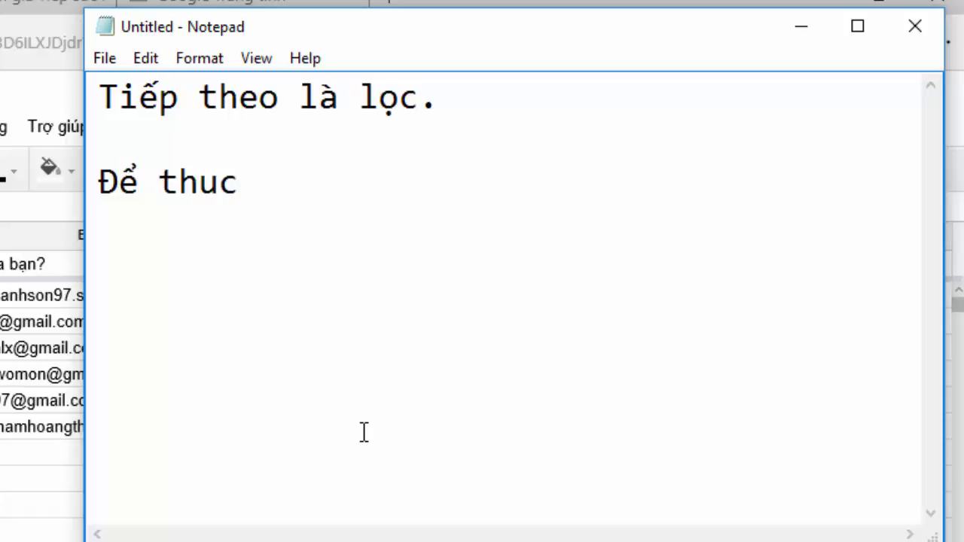
text(wj hine65)
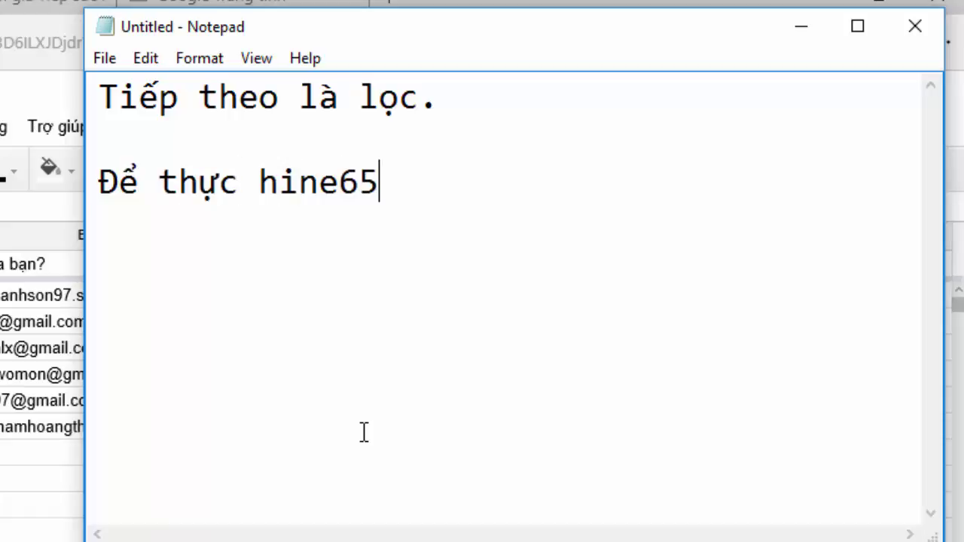
key(BackSpace)
key(BackSpace)
key(BackSpace)
text(en)
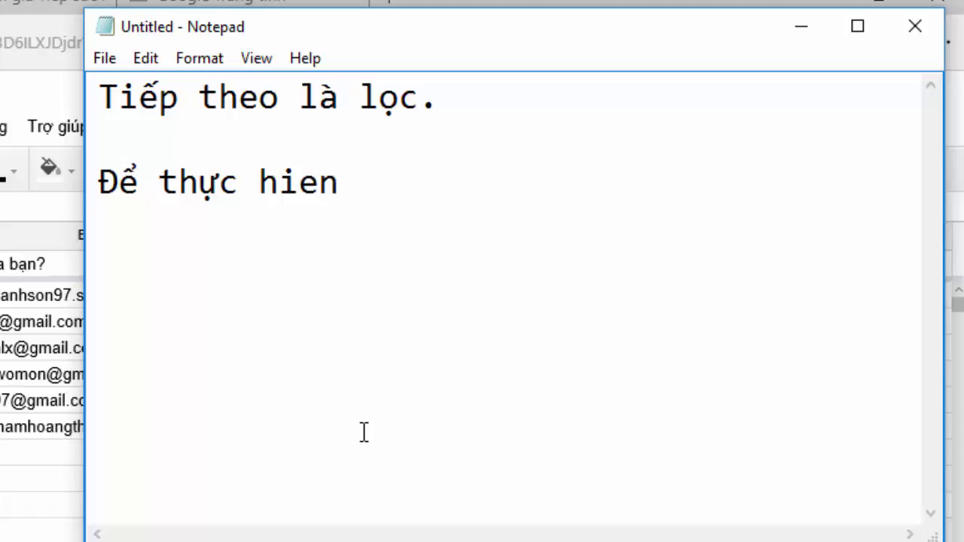
text(ej thif )
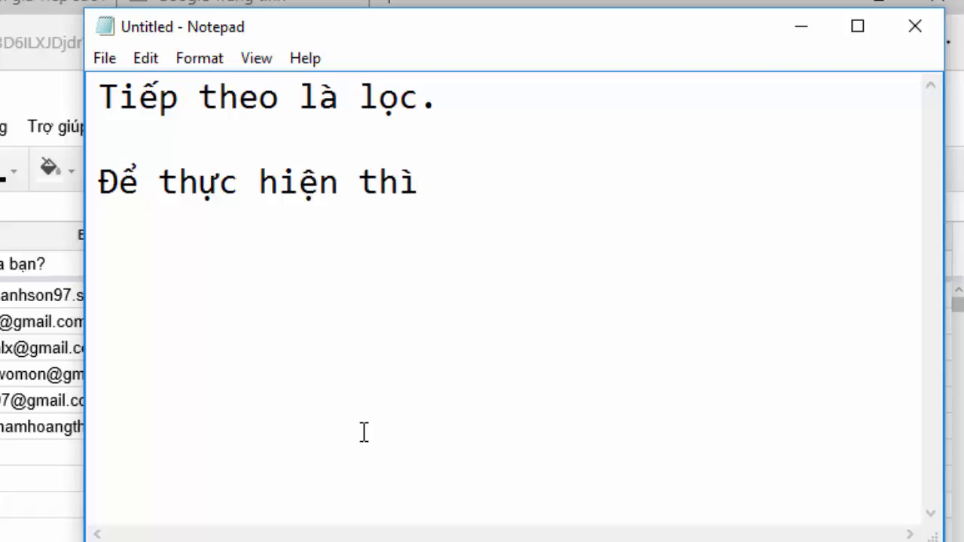
text(cacs banj )
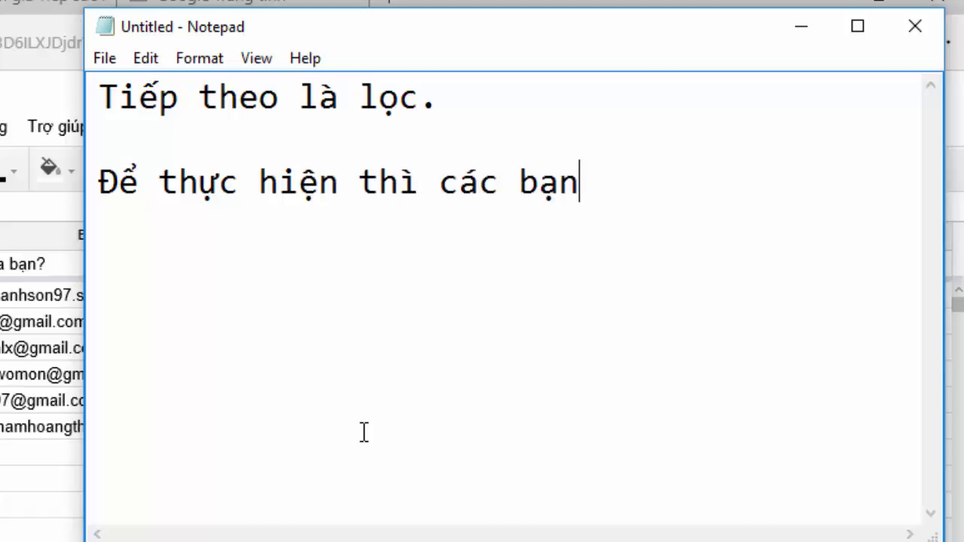
text(cos the)
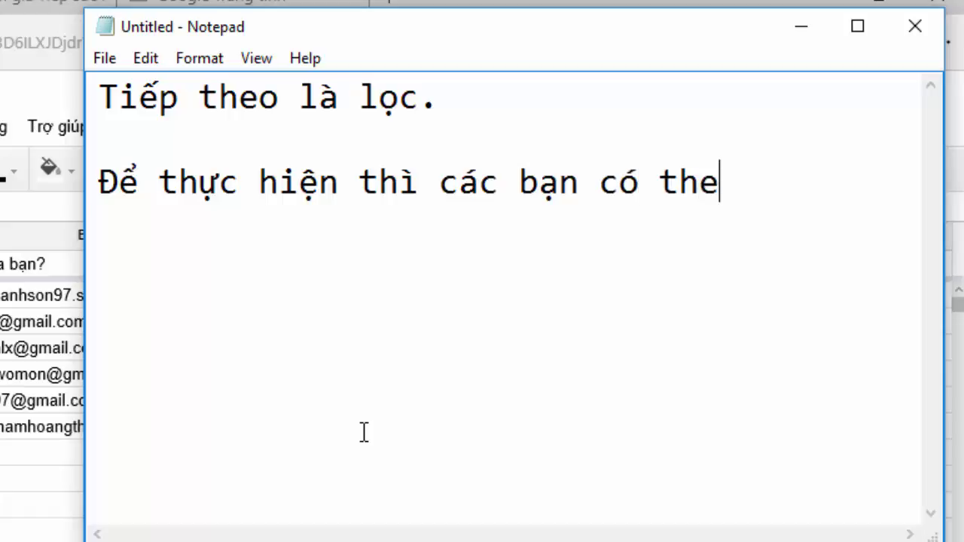
text( c)
text(hon)
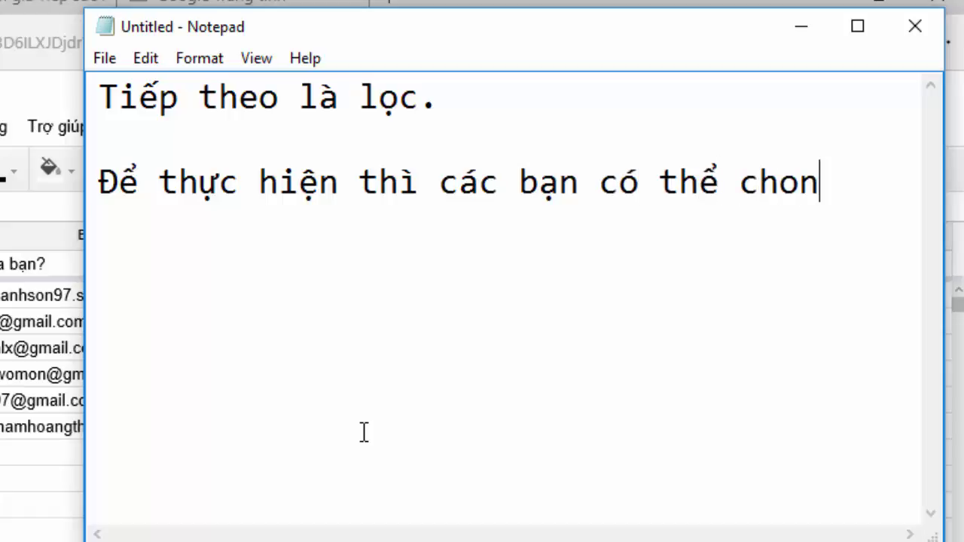
Add 'Dữ liệu -> Bộ lọc hoặc click vào biểu tượng' on the following lines
key(Return)
text(Du)
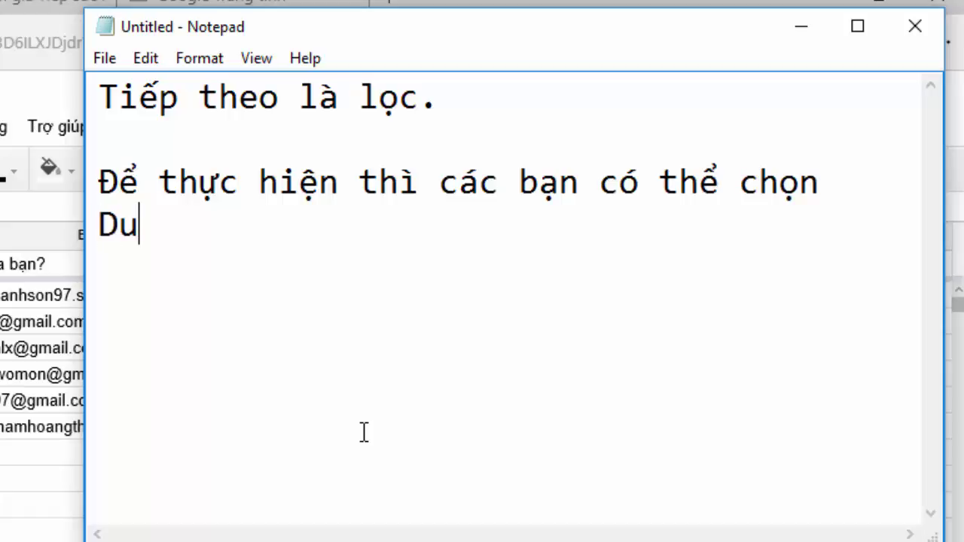
text(wf)
text( lieu55)
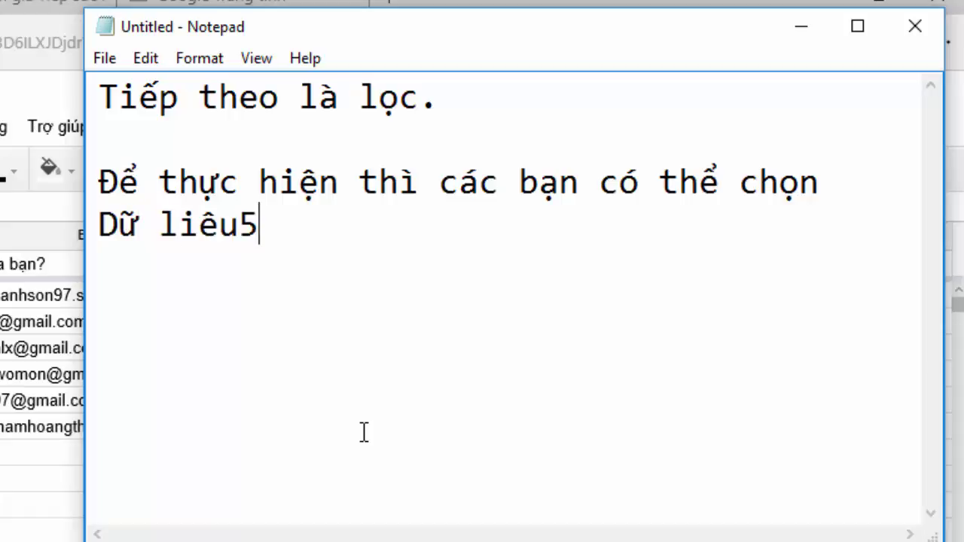
key(BackSpace)
text(>)
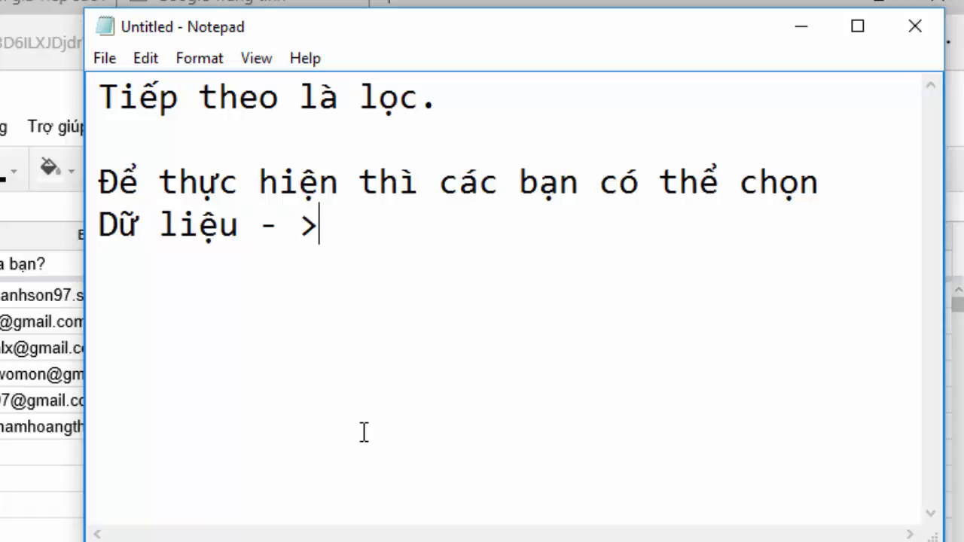
key(BackSpace)
key(BackSpace)
text(> )
text(Bo)
text( loc)
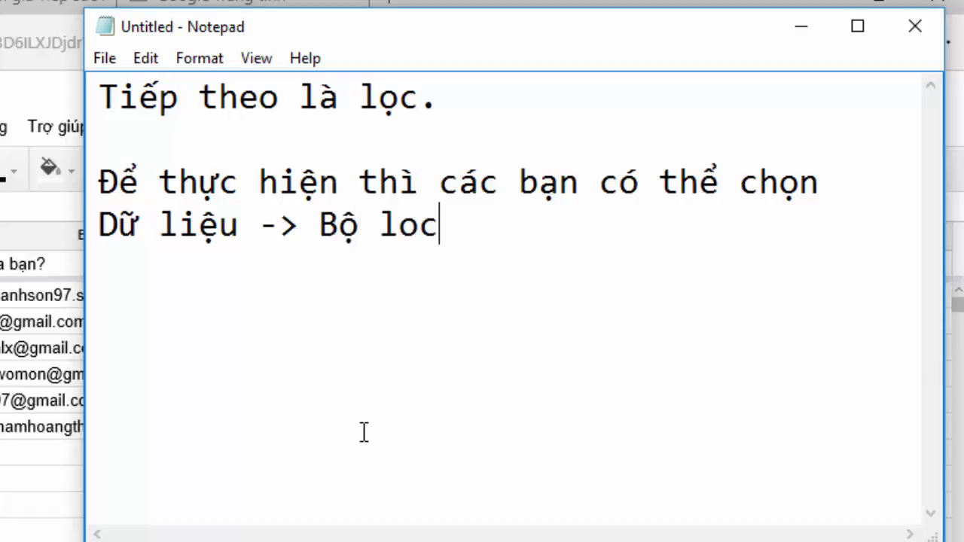
text(j )
text(hoac6)
key(BackSpace)
key(BackSpace)
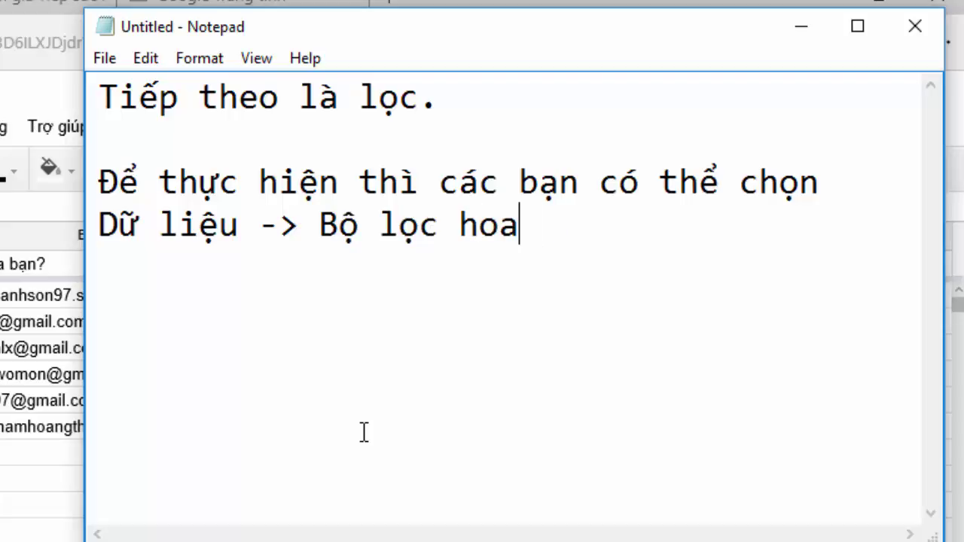
text(wc)
text(j)
text( l)
key(BackSpace)
text(click )
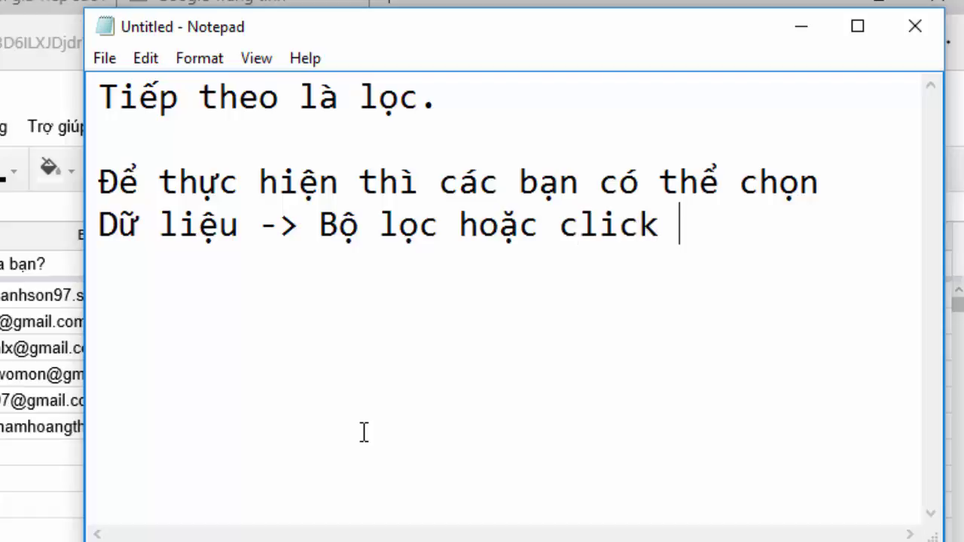
text(va)
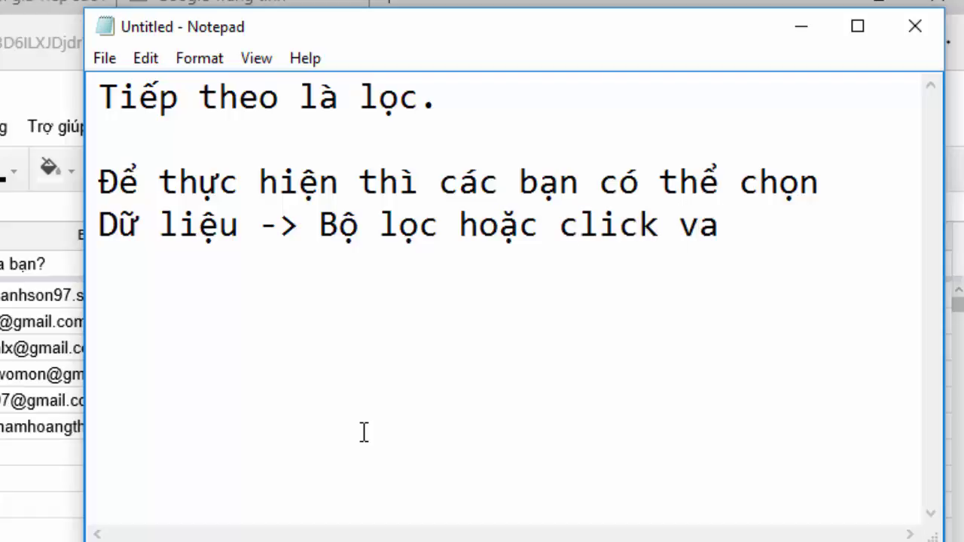
text(of bieue)
key(BackSpace)
text(r)
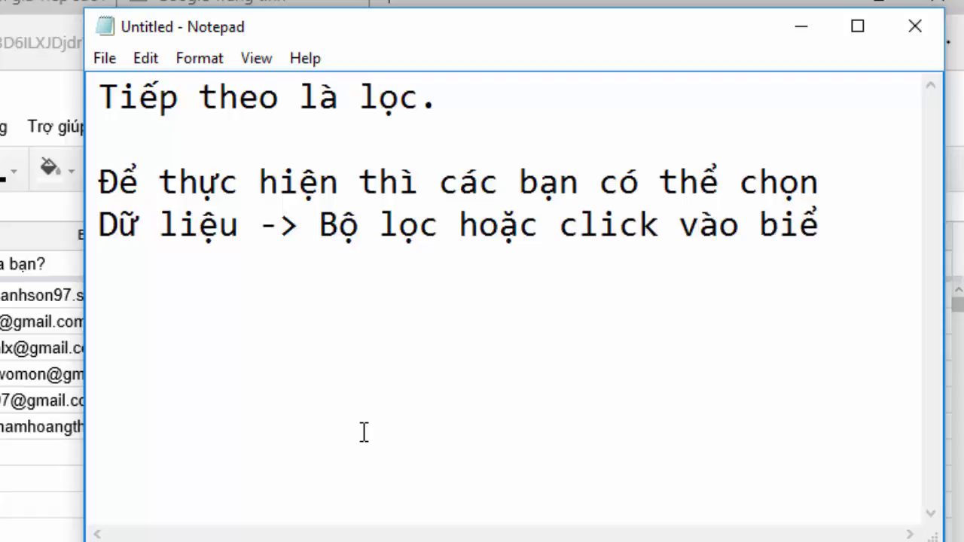
text(u tuongw)
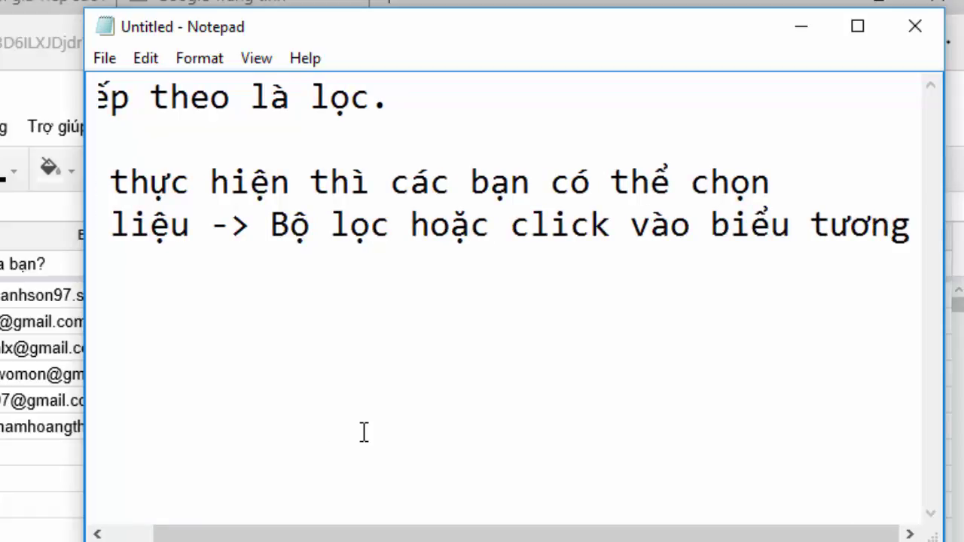
key(BackSpace)
key(BackSpace)
key(BackSpace)
key(BackSpace)
key(BackSpace)
key(Return)
text(tuon)
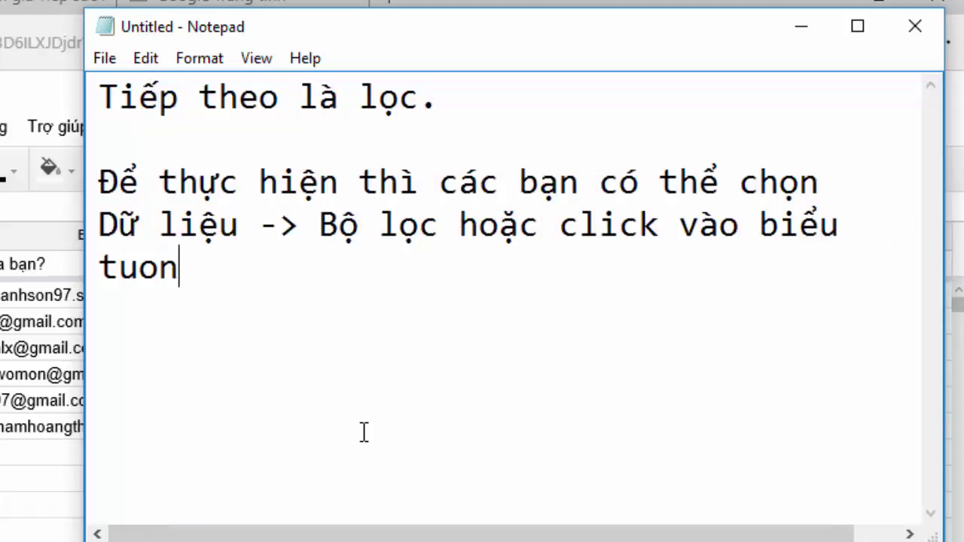
text(gwj)
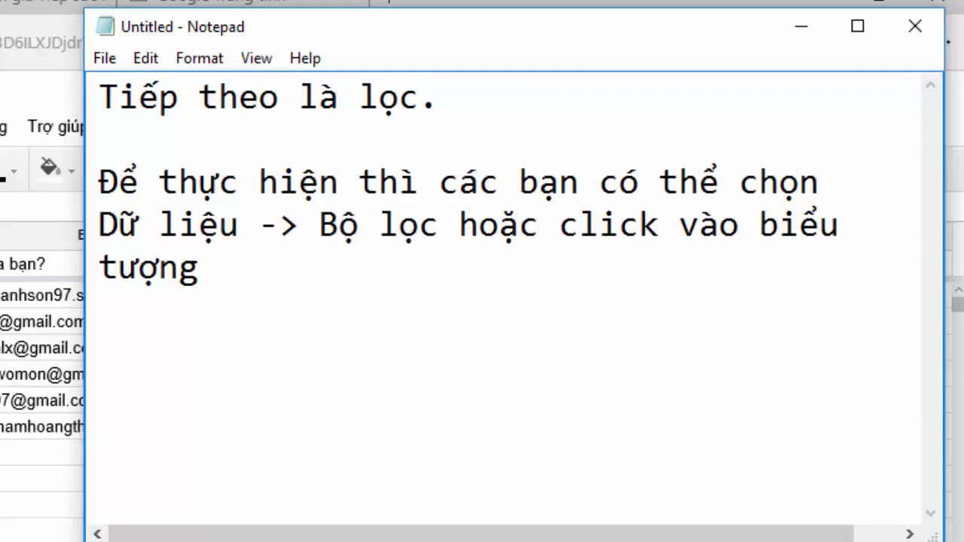
In the spreadsheet, turn on the Bộ lọc filter for the form-response data
click(81, 209)
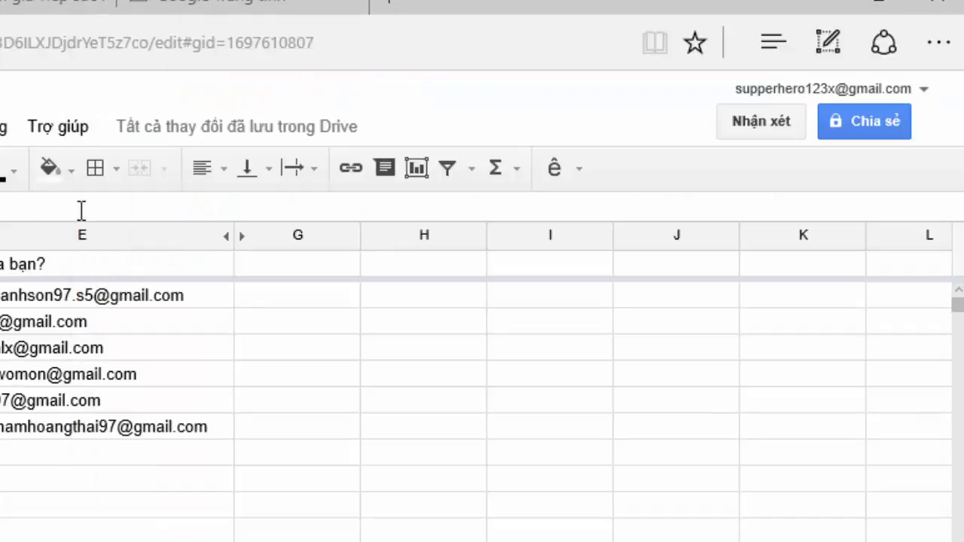
click(450, 177)
click(447, 168)
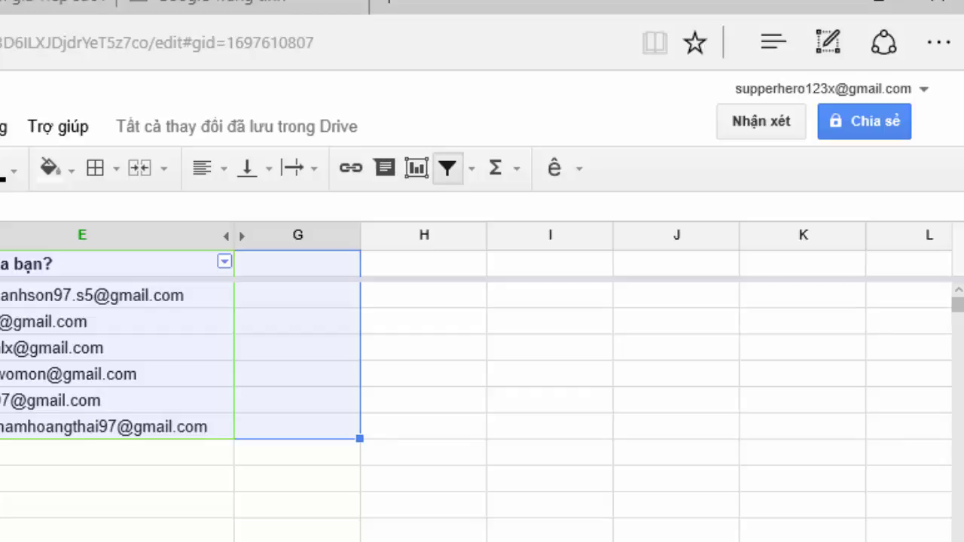
Back in Notepad, add the line 'Tiếp theo hãy thao tác như sau'
key(alt+Tab)
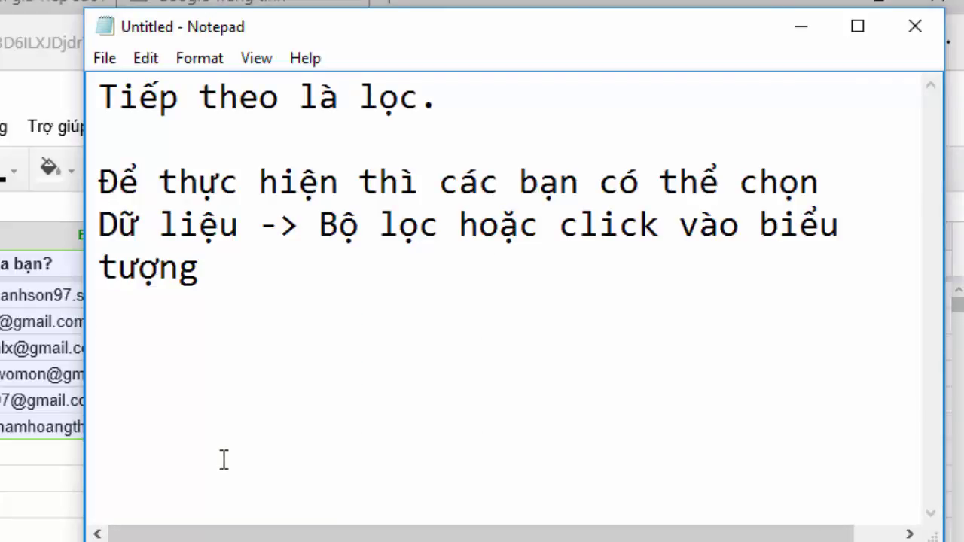
text(T)
text(iepe)
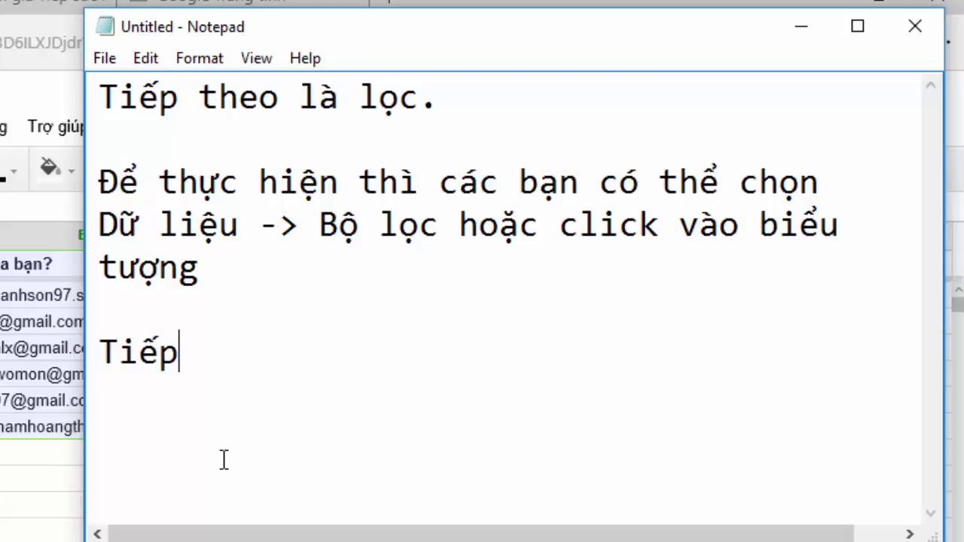
text( theo)
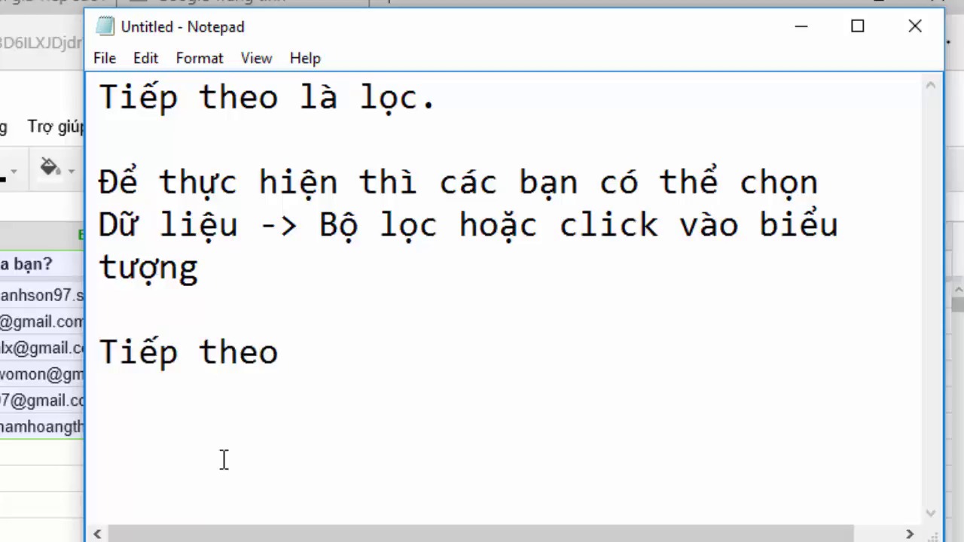
text( hãy)
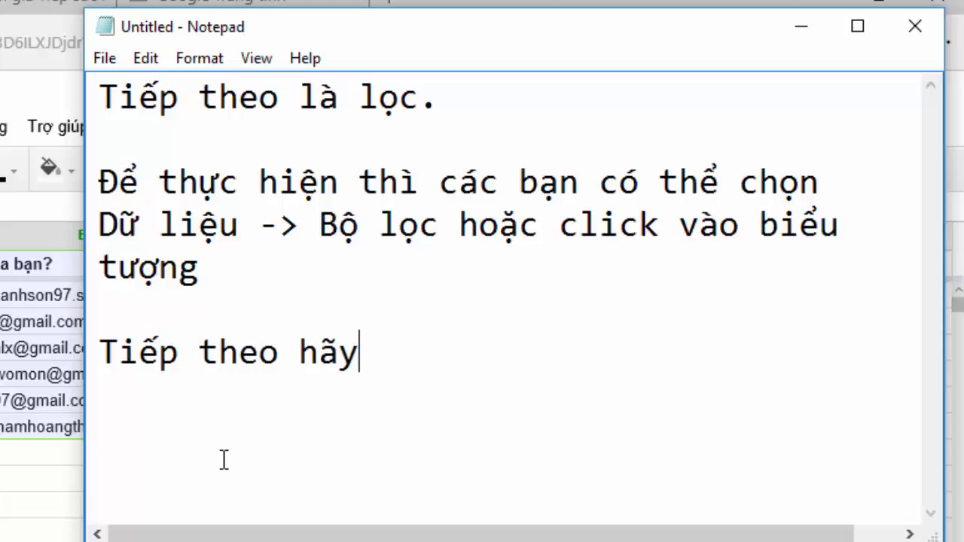
text( thao ta)
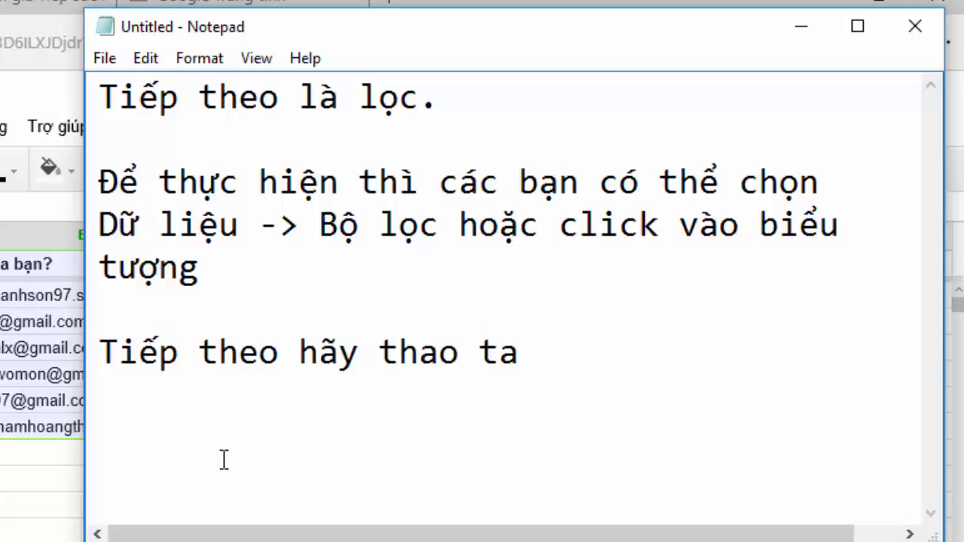
text(c như sa)
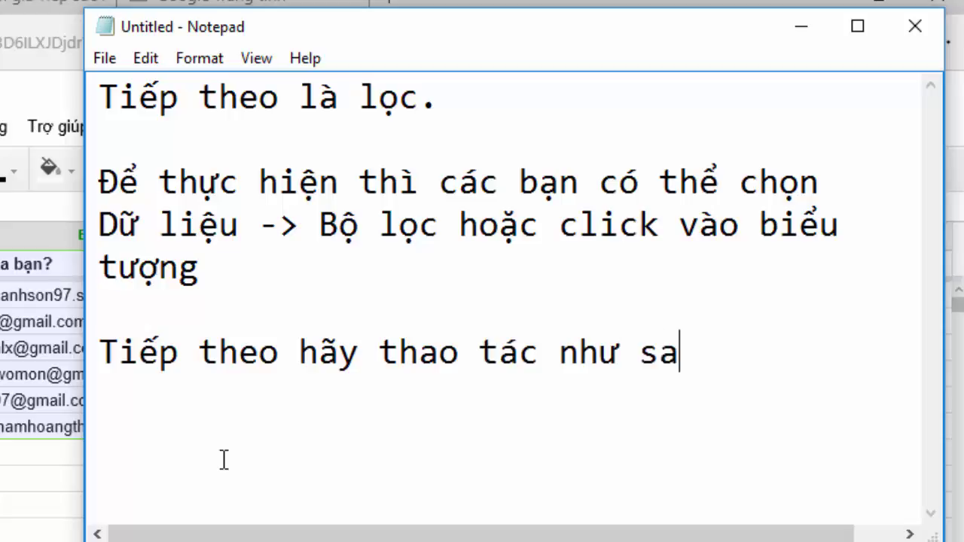
text(u)
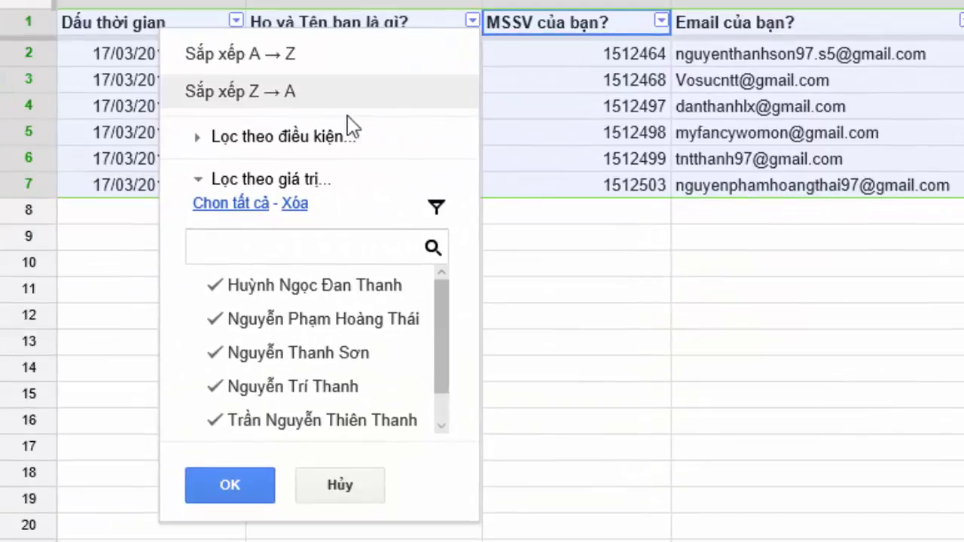
click(199, 138)
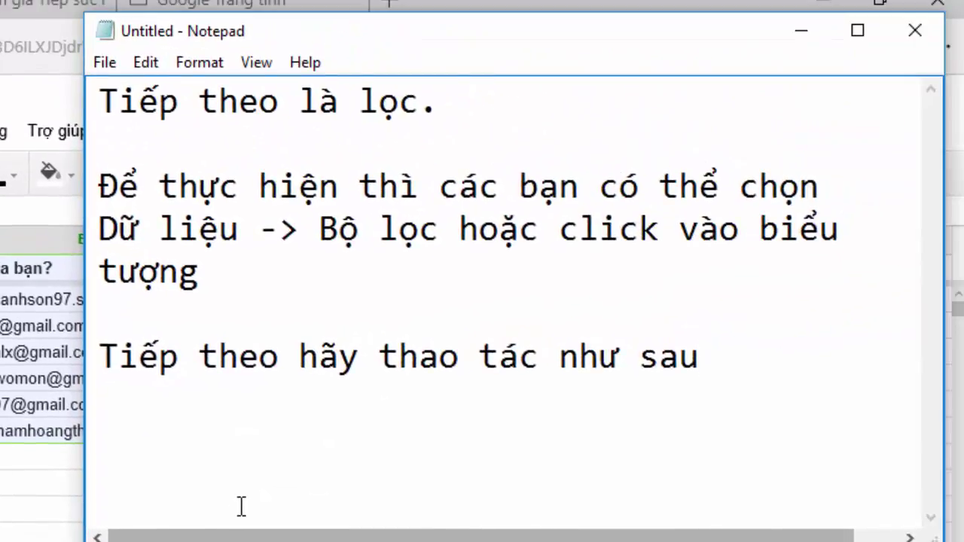
Add 'Các bạn hãy nhập các thông tin lọc theo nhu cầu của mình.', then clear the whole note
key(Return)
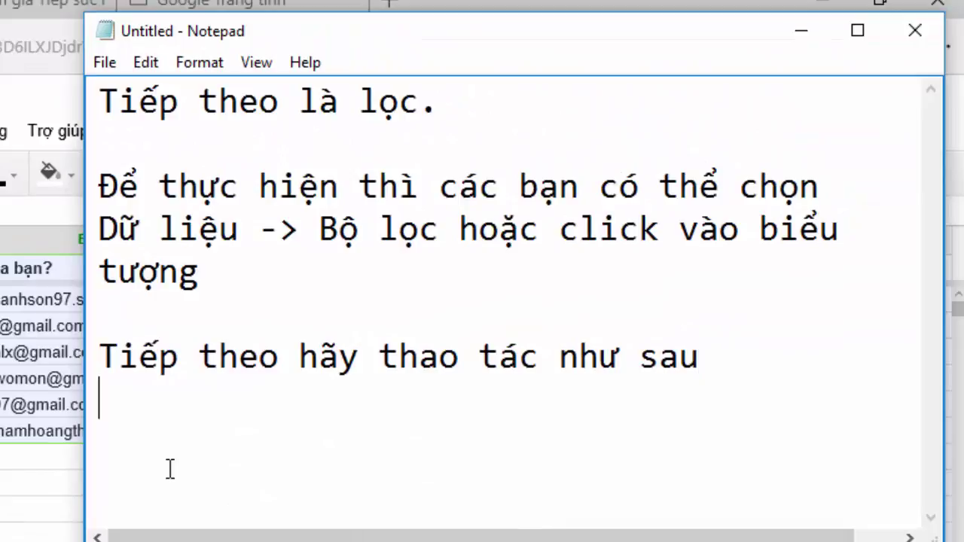
text(Các )
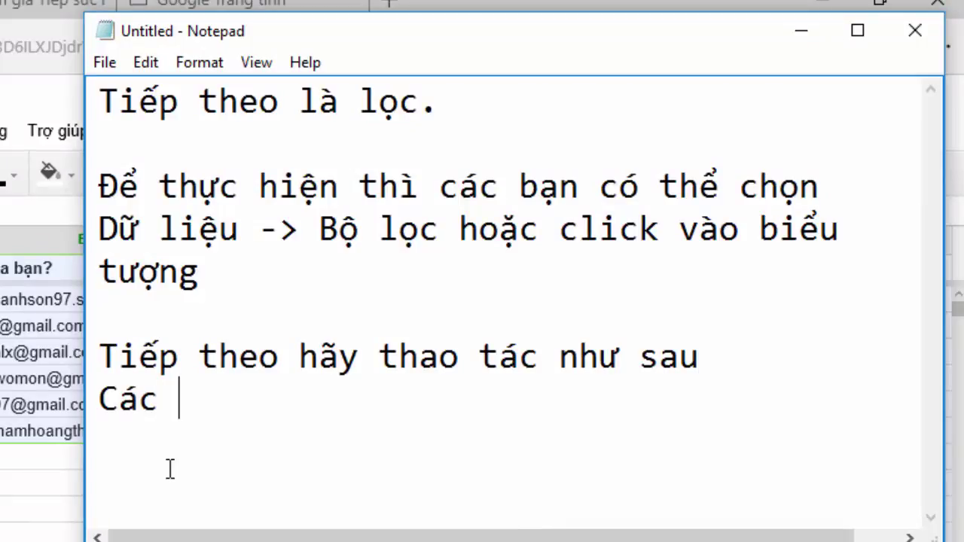
text(ban hãy n)
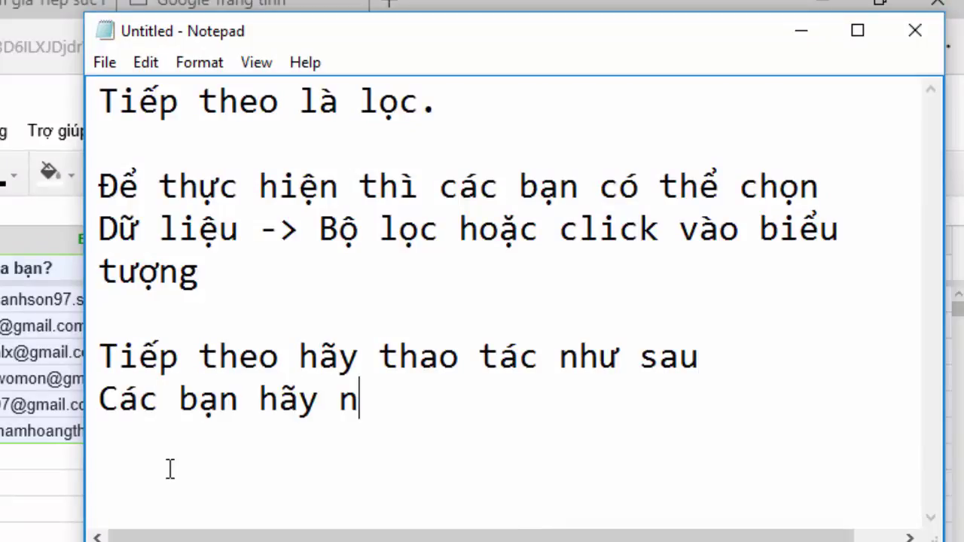
text(hapaj )
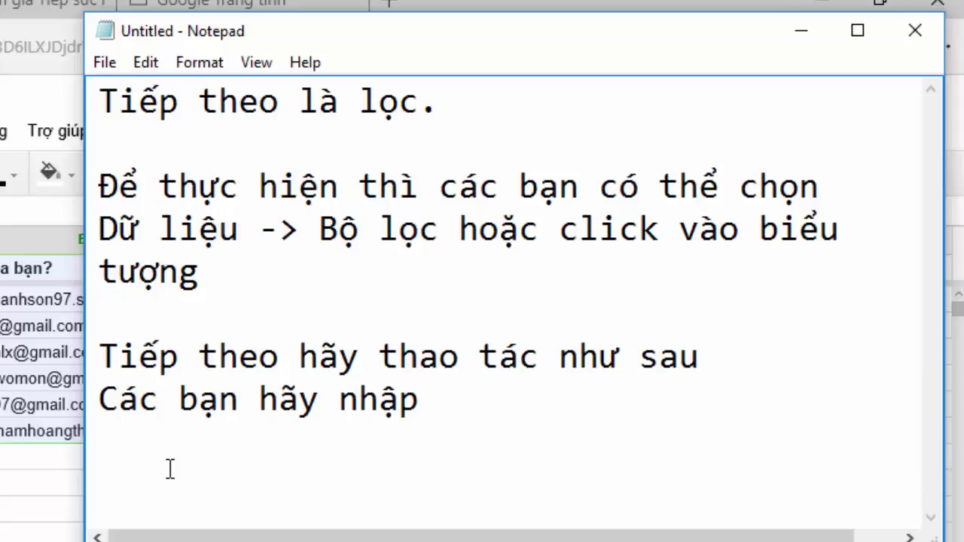
text(cac)
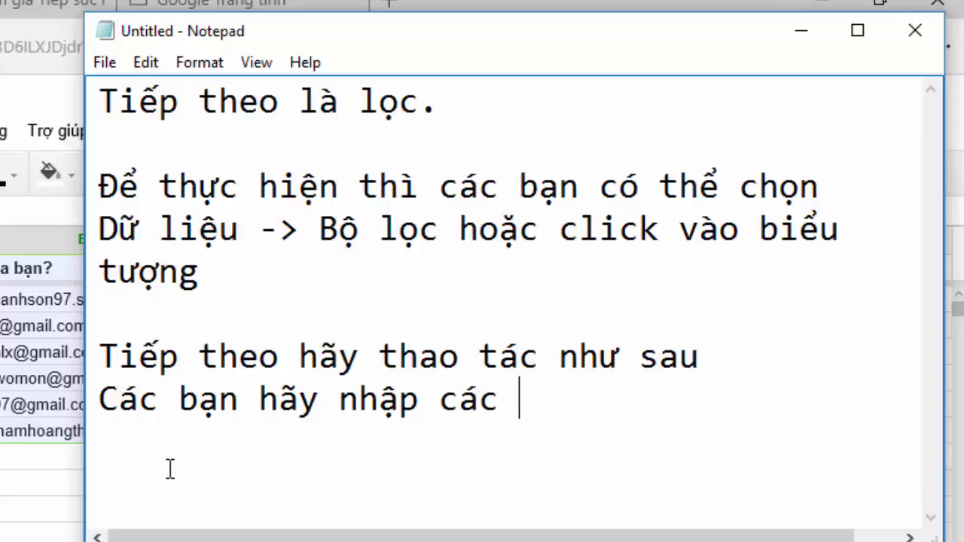
text(thongo tin )
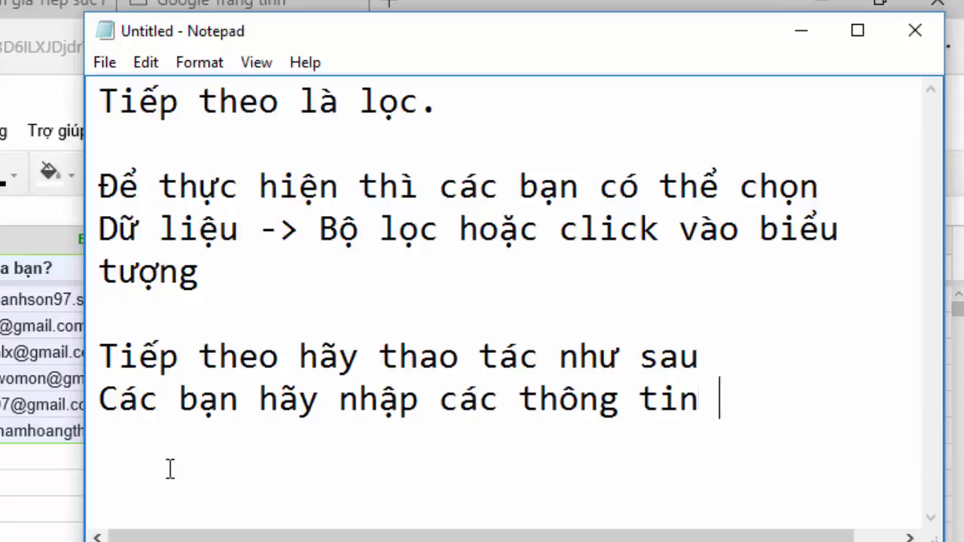
text(l)
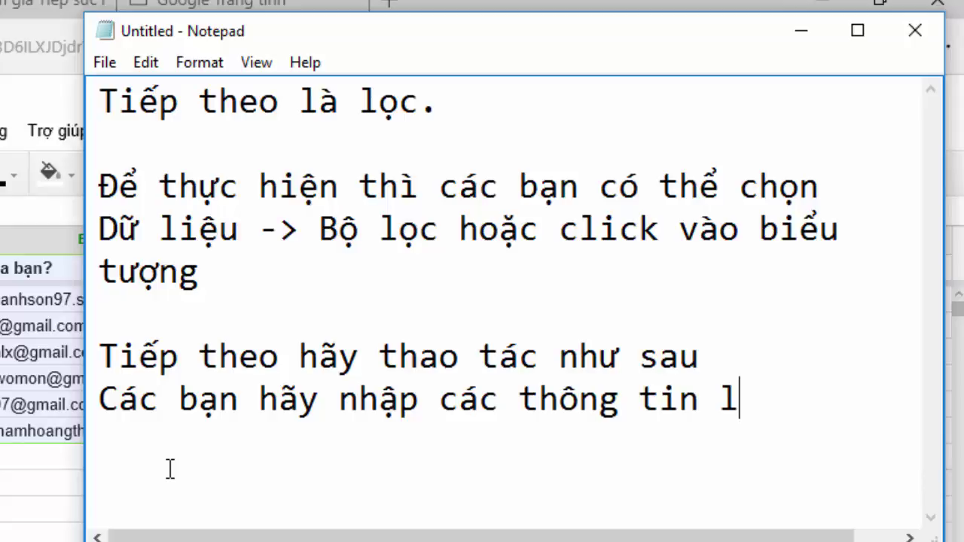
key(BackSpace)
text(loc)
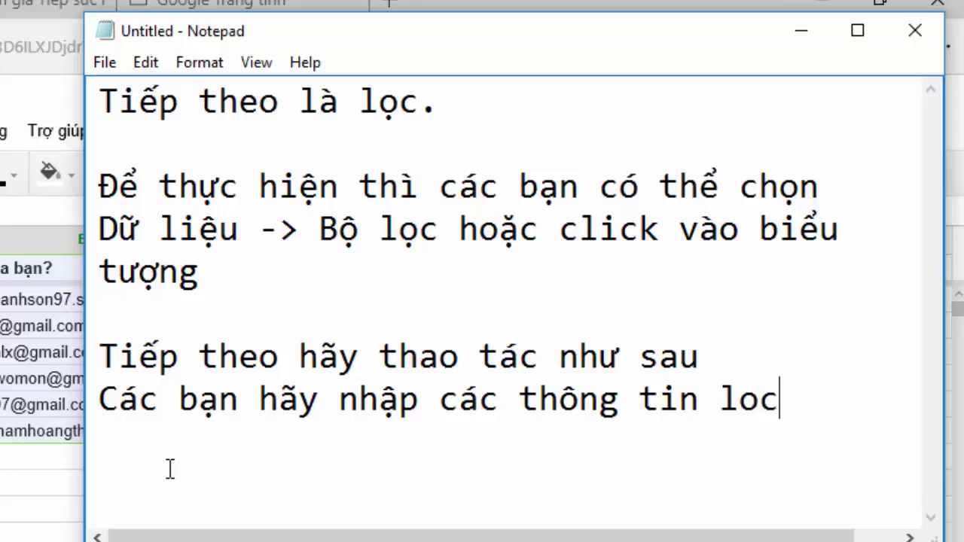
text( theo )
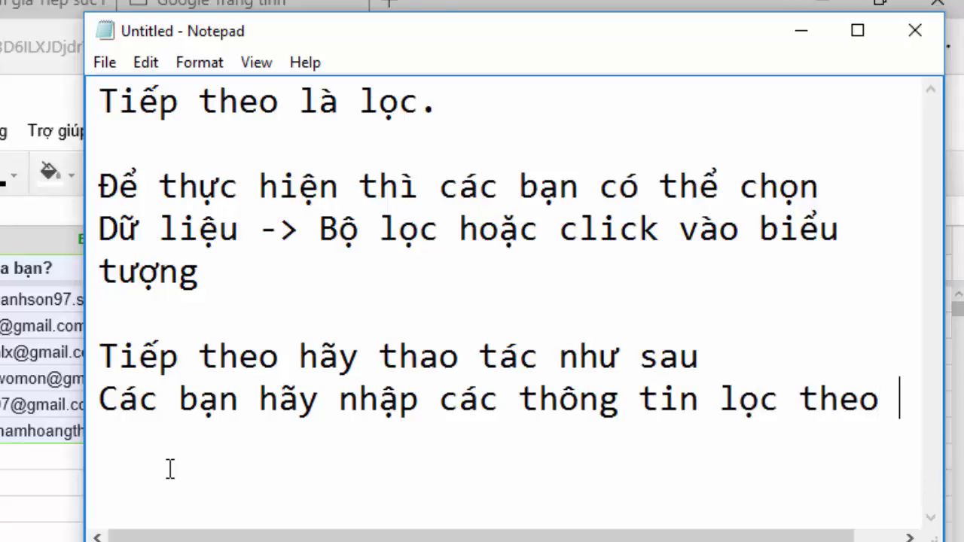
text(nhu)
key(Return)
text(caầu cua)
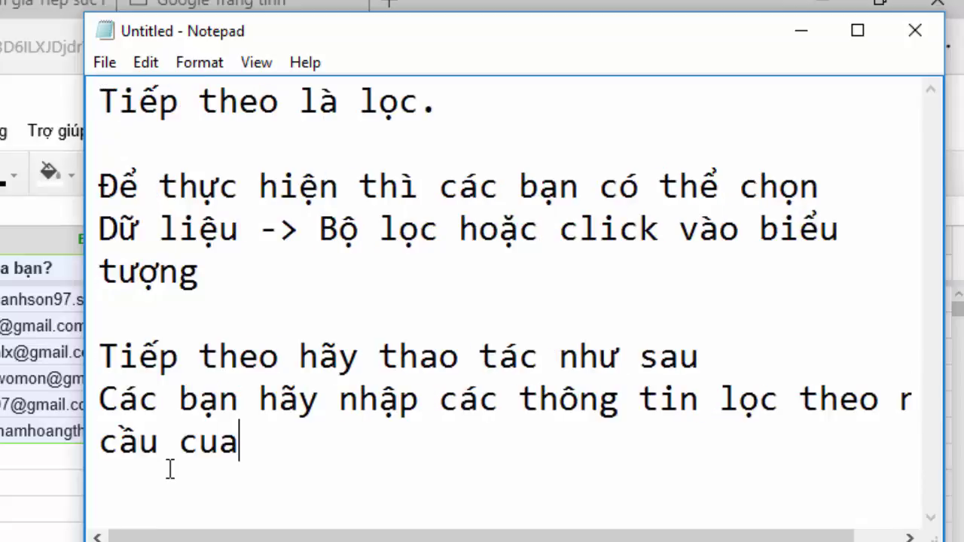
text(r )
text(min)
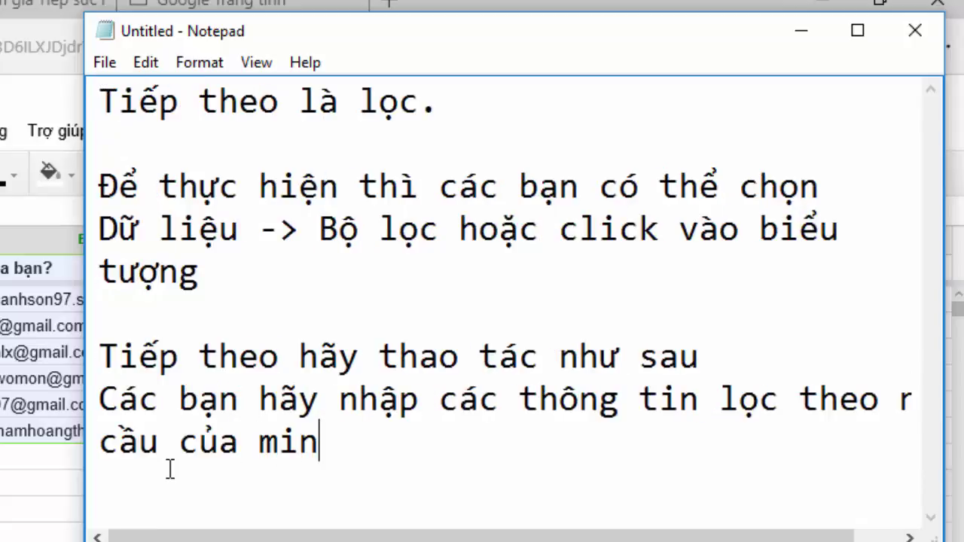
text(hf)
text(.)
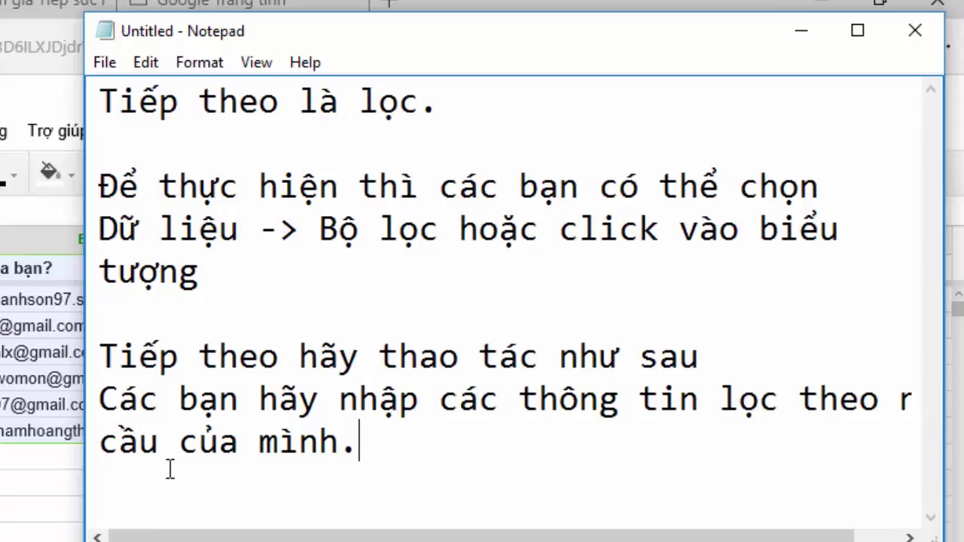
key(ctrl+a)
key(Delete)
Type the opening lines 'Trong việc quản lý danh sách Tham gia Tiếp sức mùa thi thì các bạn nên lọc theo'
text(Tr)
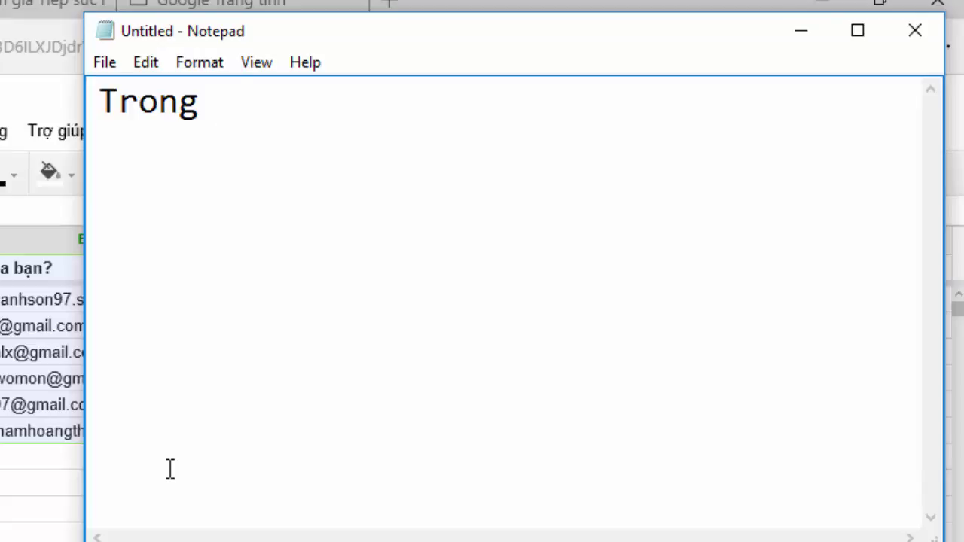
text(vieệc quan)
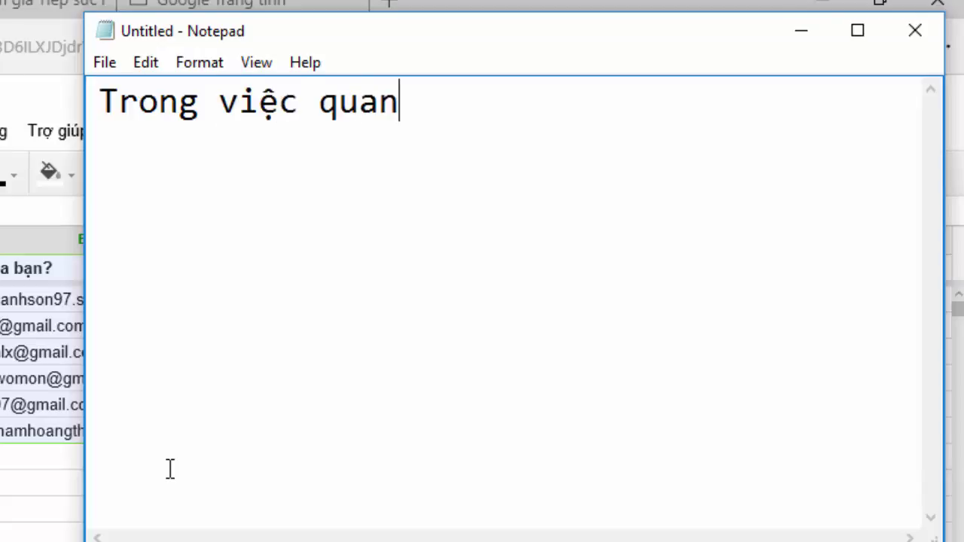
text(r lys danh )
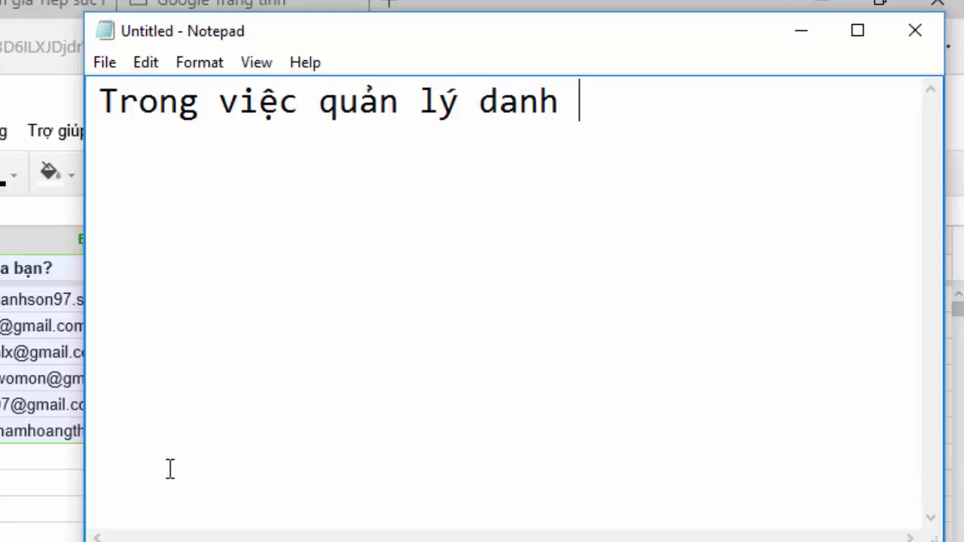
text(sachs )
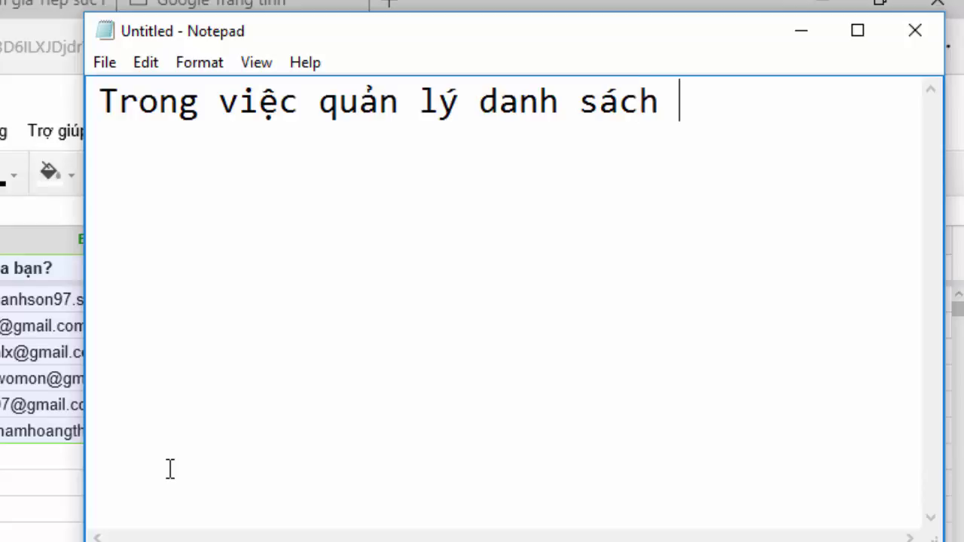
text(Tha,)
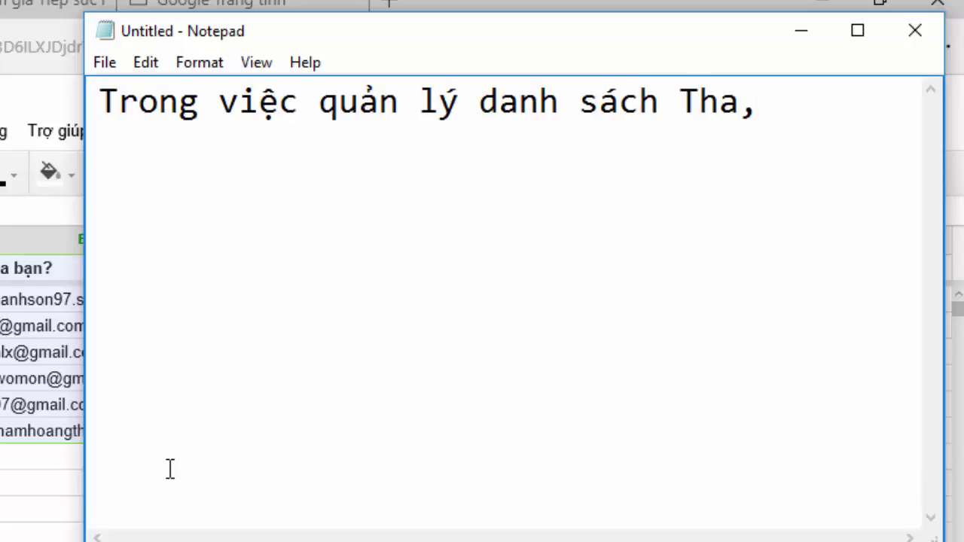
key(BackSpace)
text(m gia)
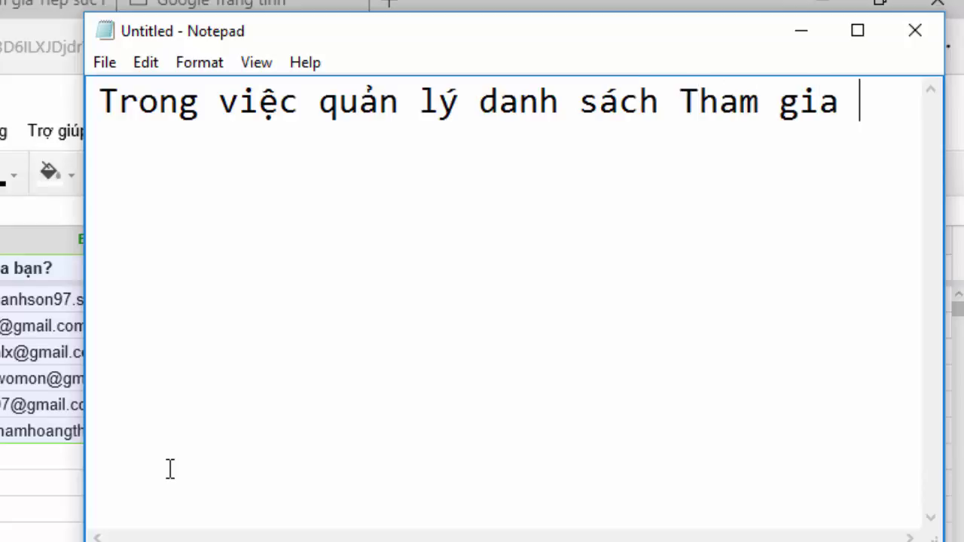
key(Return)
text(T)
text(iepes suw)
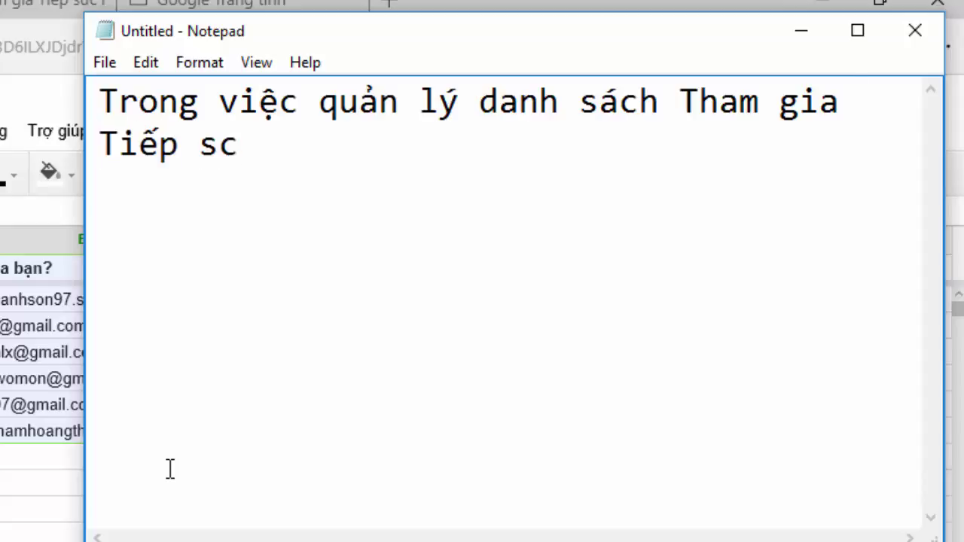
text(cs)
text( mua)
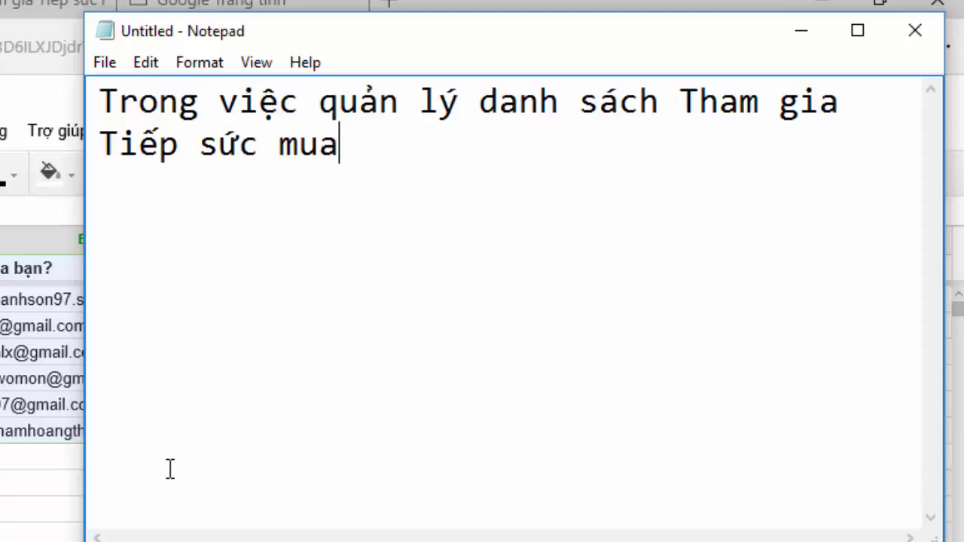
text(f thi thi)
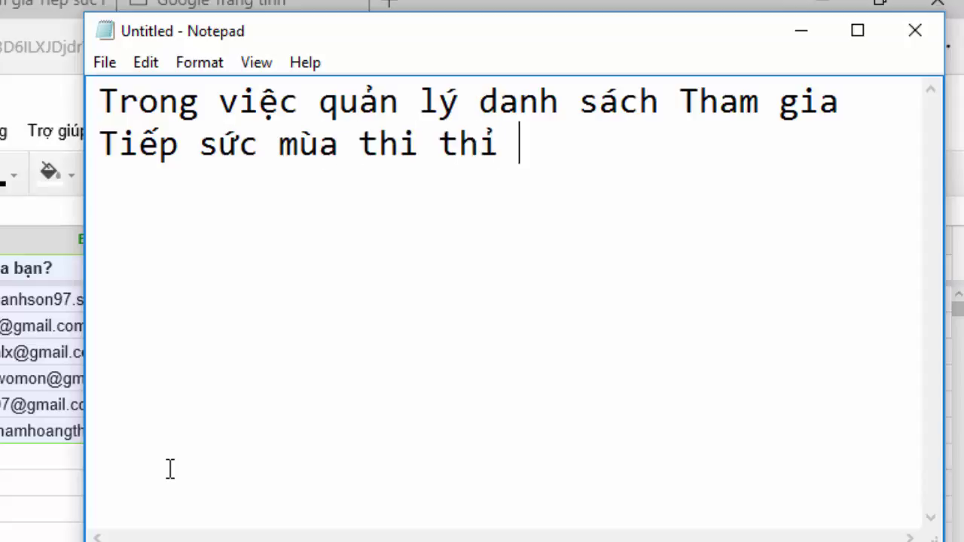
key(BackSpace)
text(r)
text( cac)
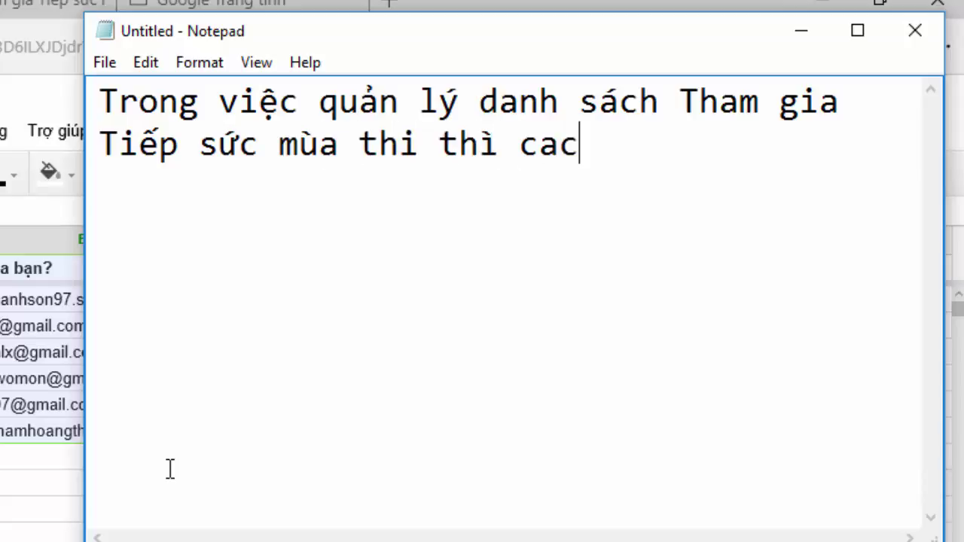
text(s banj )
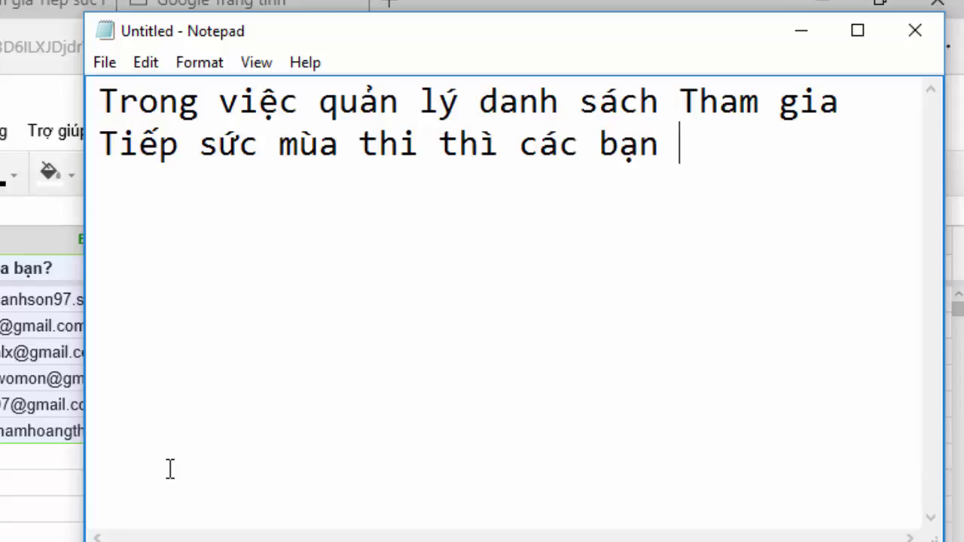
text(nen)
text( l)
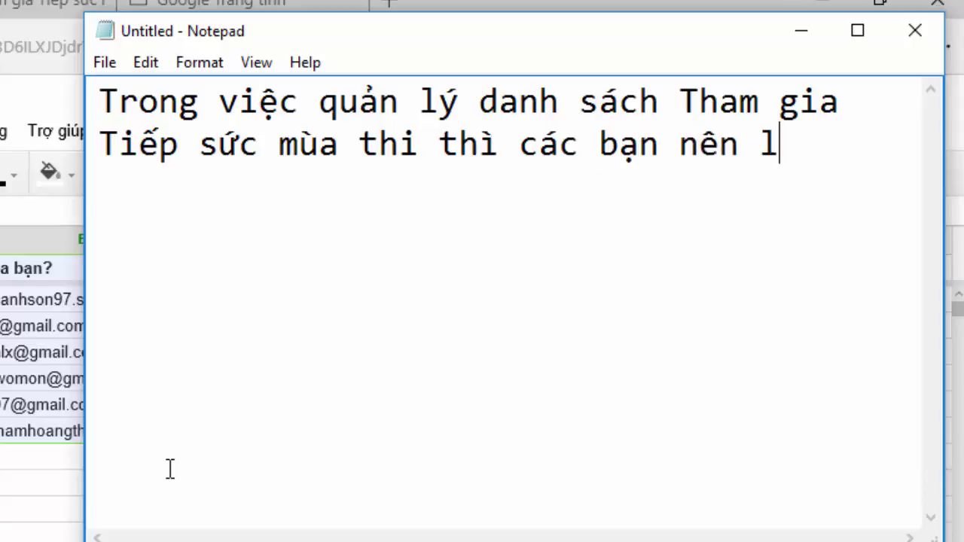
text(ocj theo)
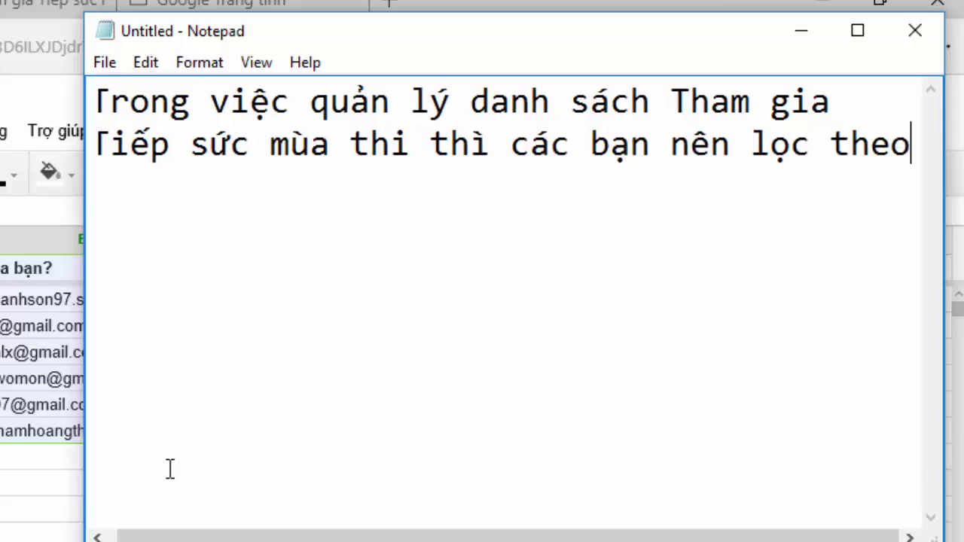
Finish with 'Địa chỉ, phương tiện đi lại để dễ dàng trong việc chia nhóm, phân công,...', then select all the text
key(Return)
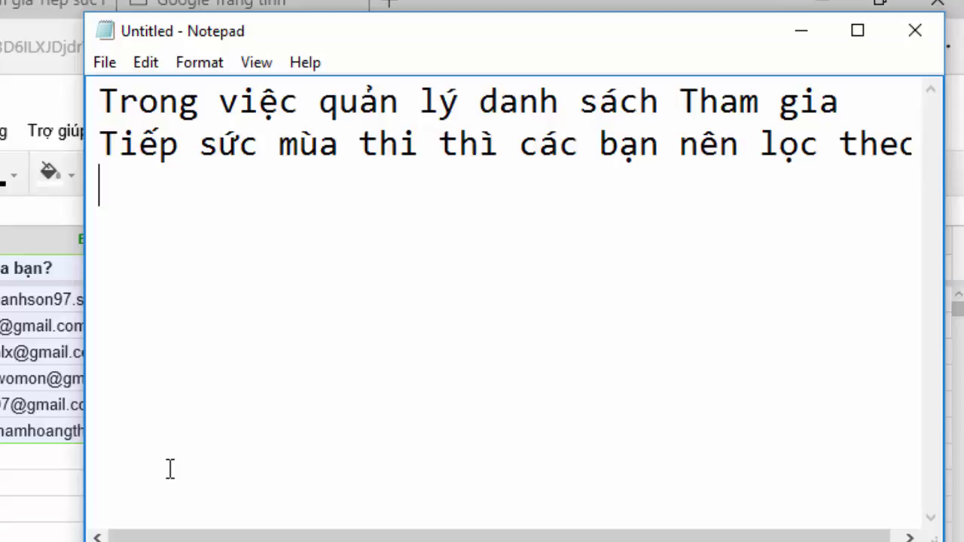
text(Dia9)
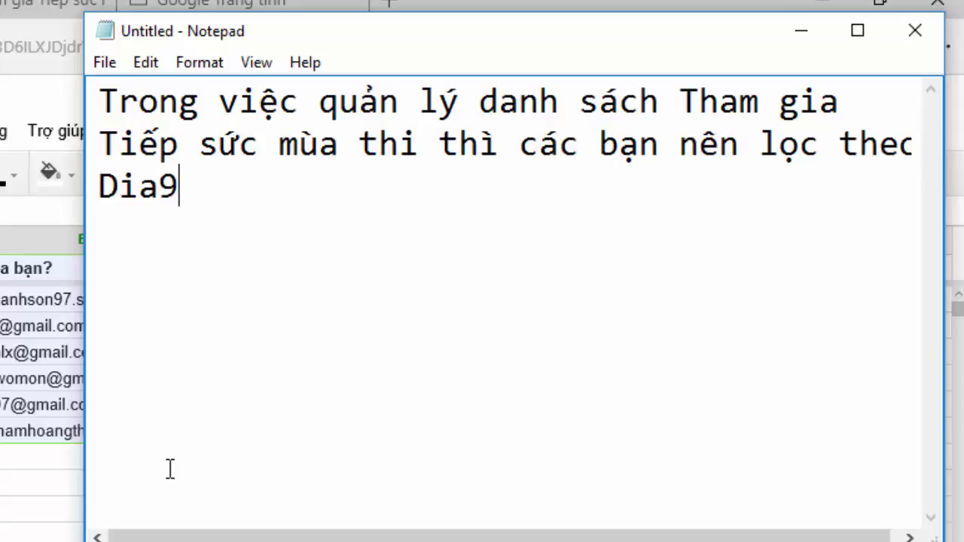
key(BackSpace)
key(BackSpace)
key(BackSpace)
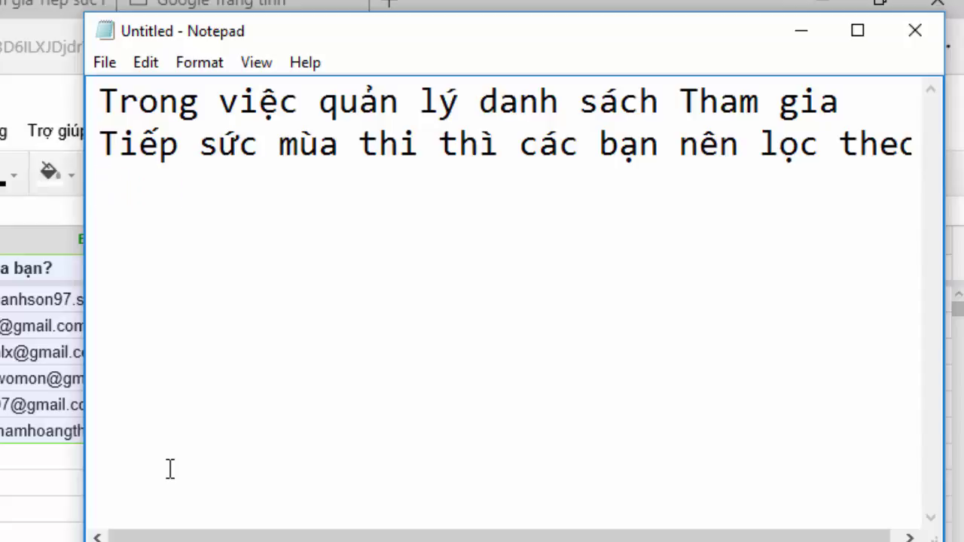
text(D9ia)
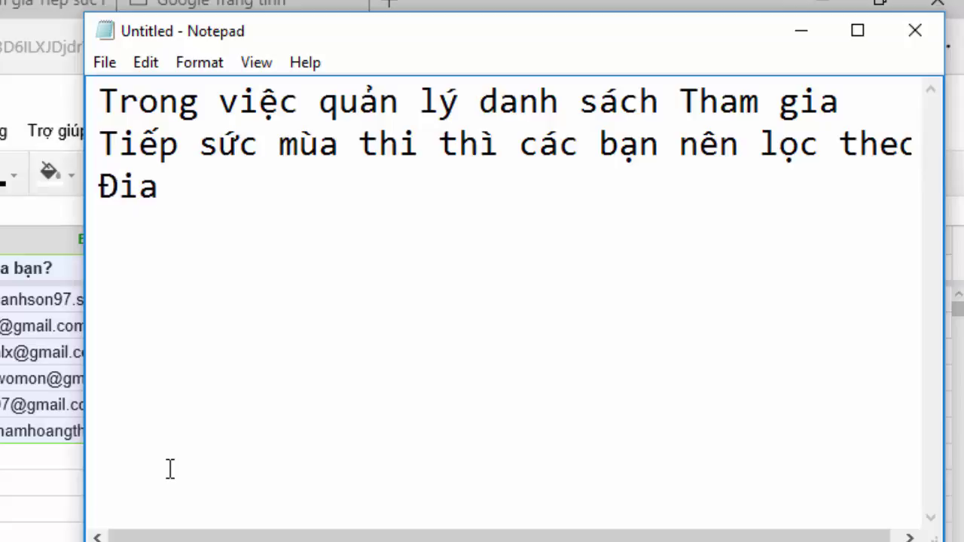
text( chi)
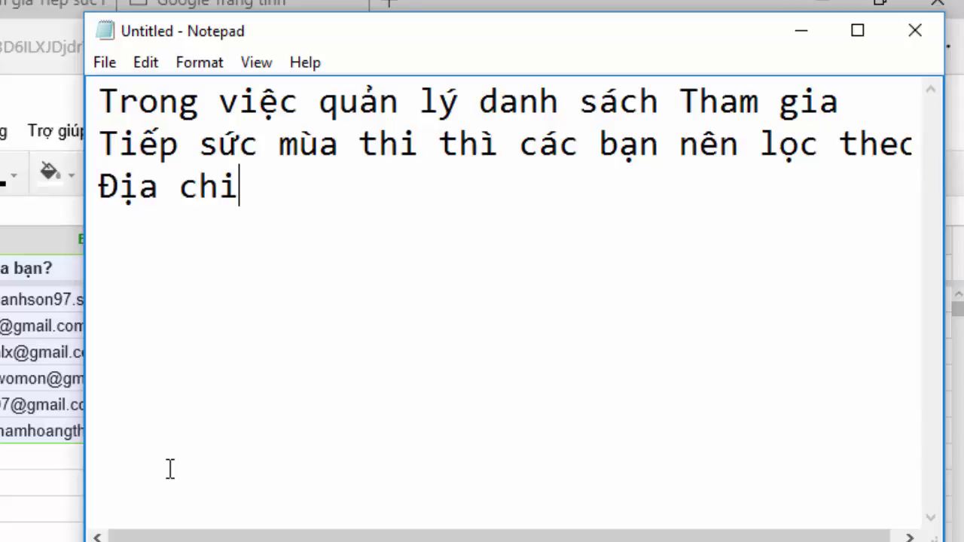
text(3)
text(, o)
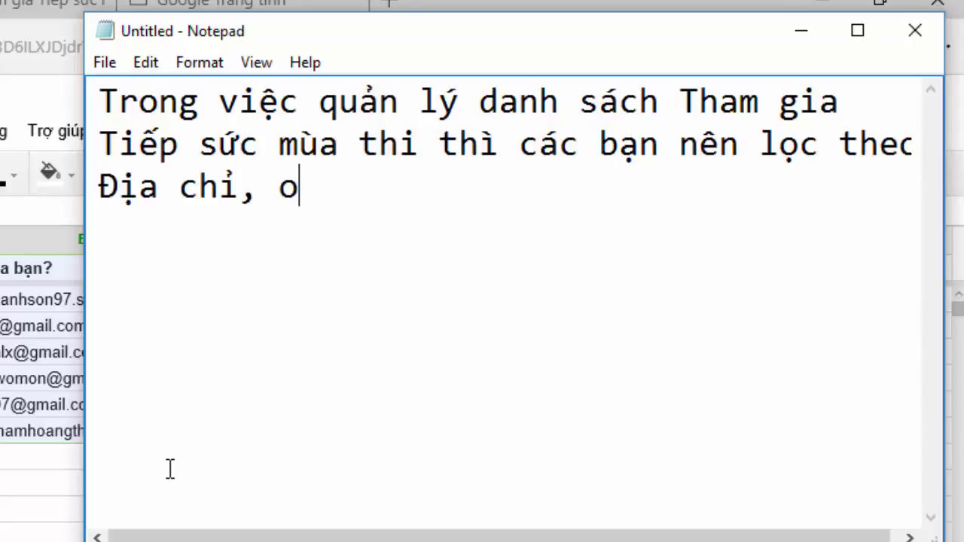
text(hu)
key(BackSpace)
key(BackSpace)
key(BackSpace)
text(p)
text(ho)
key(BackSpace)
text(uong)
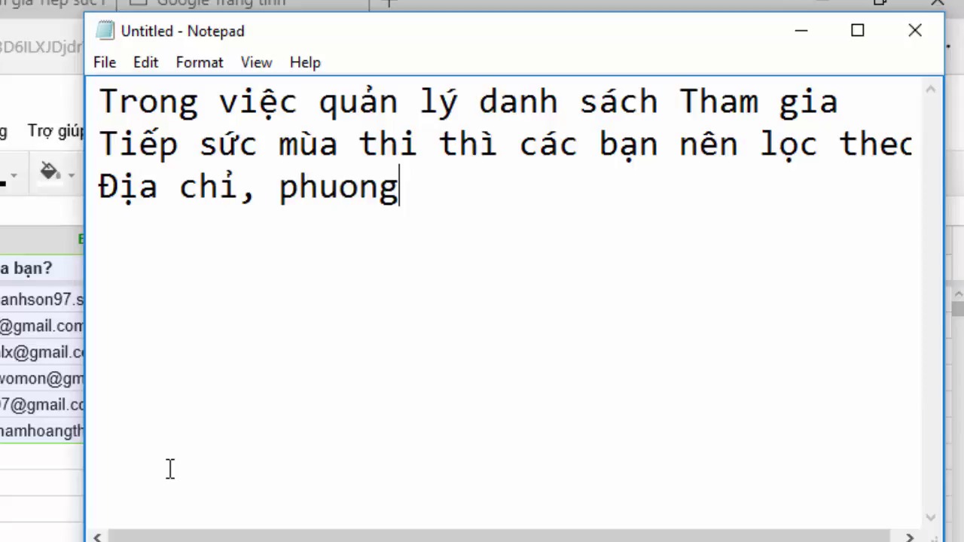
text(7)
text( tiên)
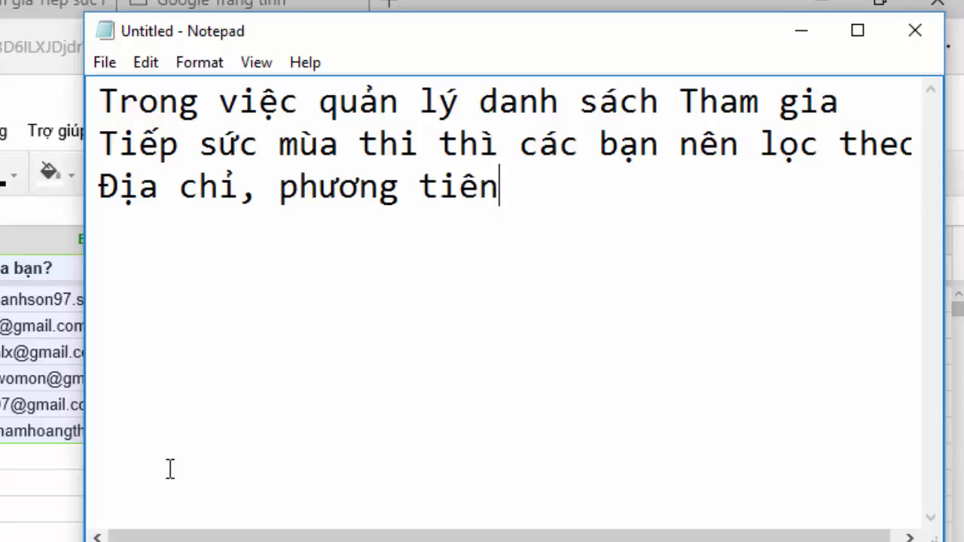
text( đi )
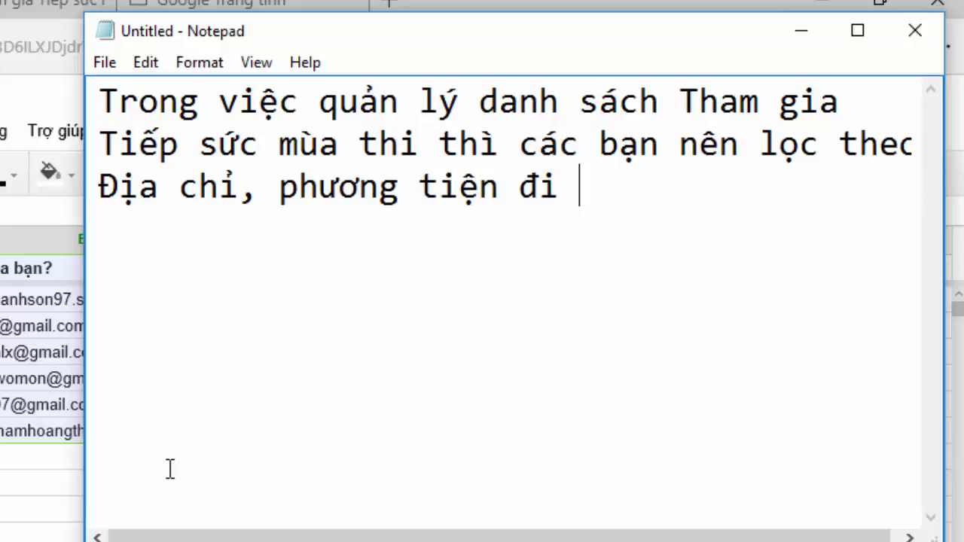
text(lai)
text( de)
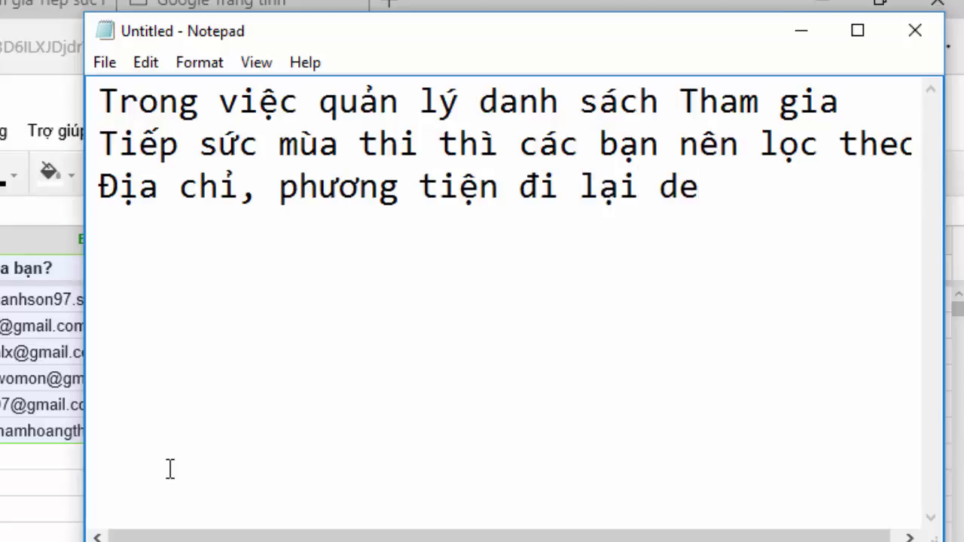
text(d)
text(f)
text( de)
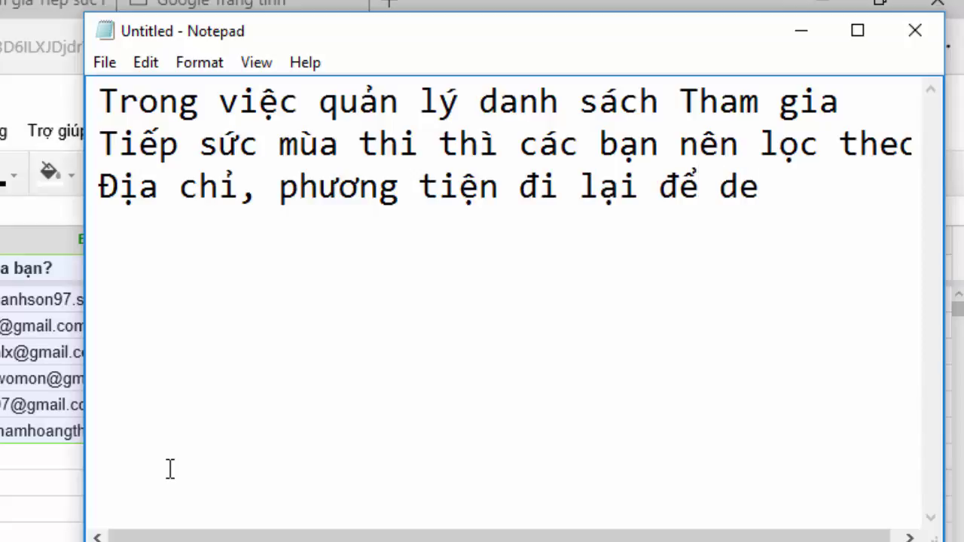
text(ex da)
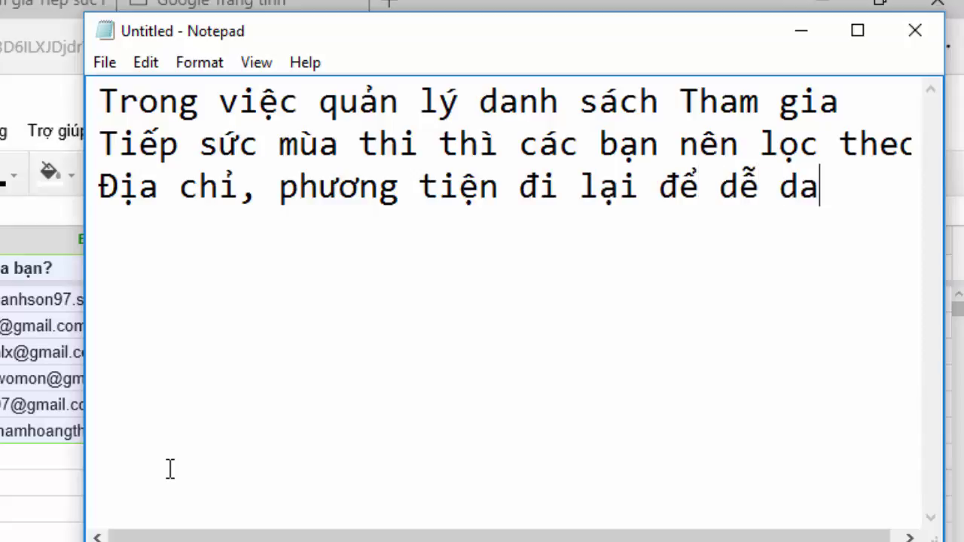
text(ngf)
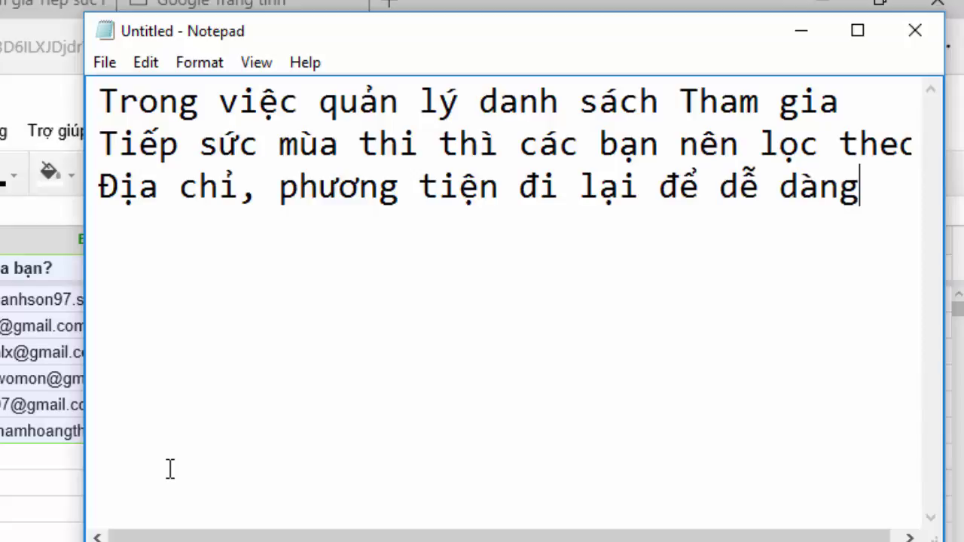
key(Return)
text(trong vie)
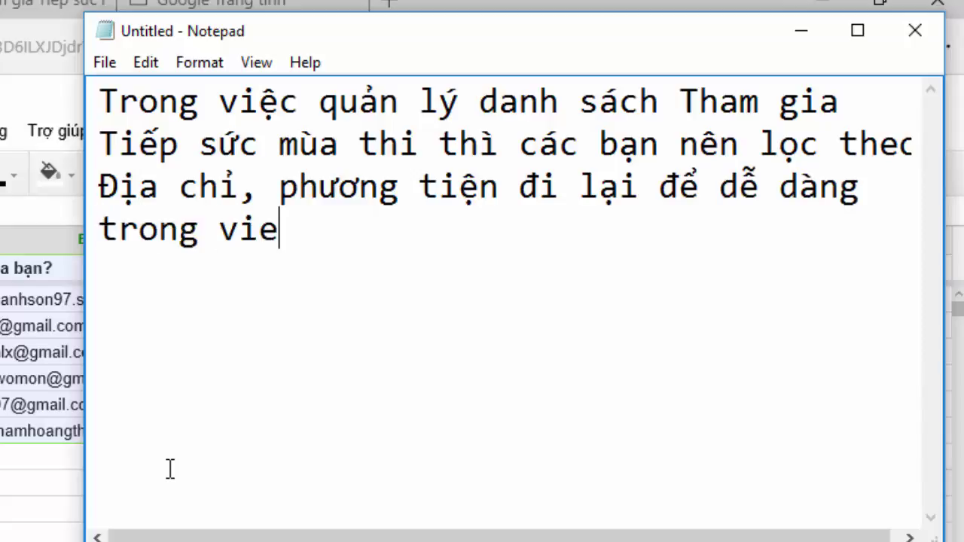
text(cej chia )
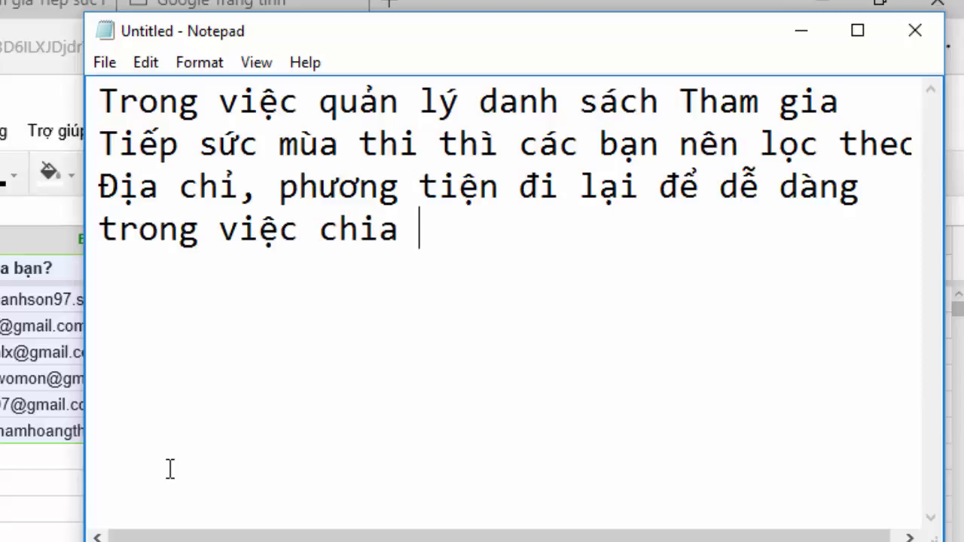
text(nhoms, )
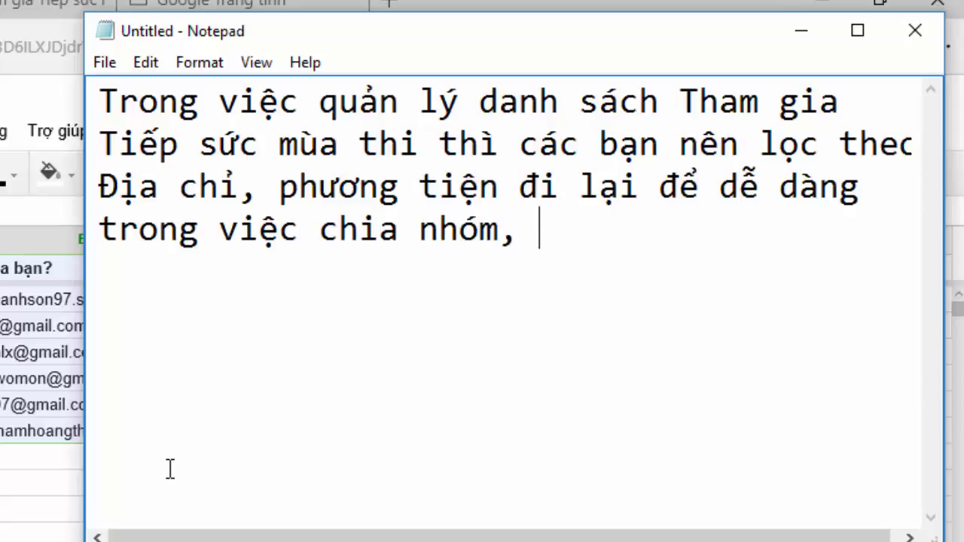
text(phana)
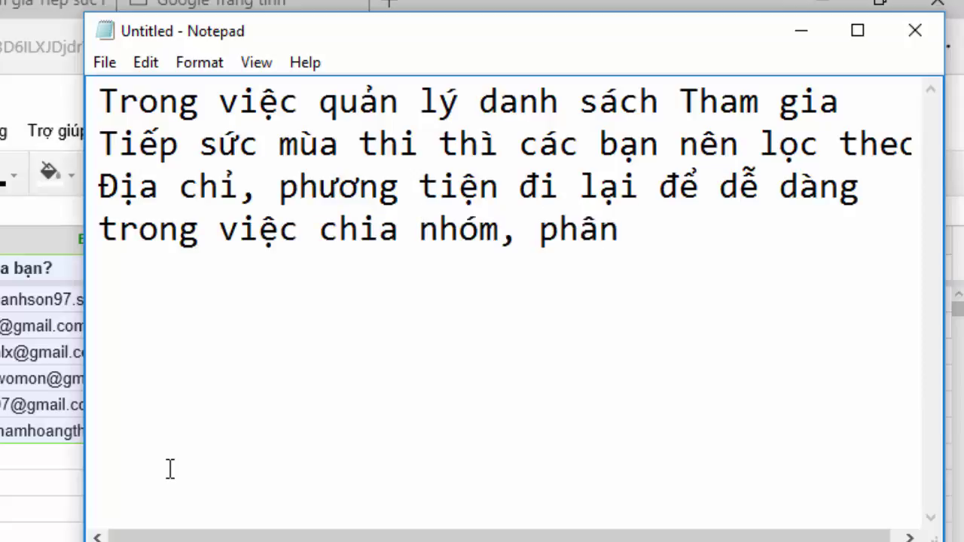
text( congo)
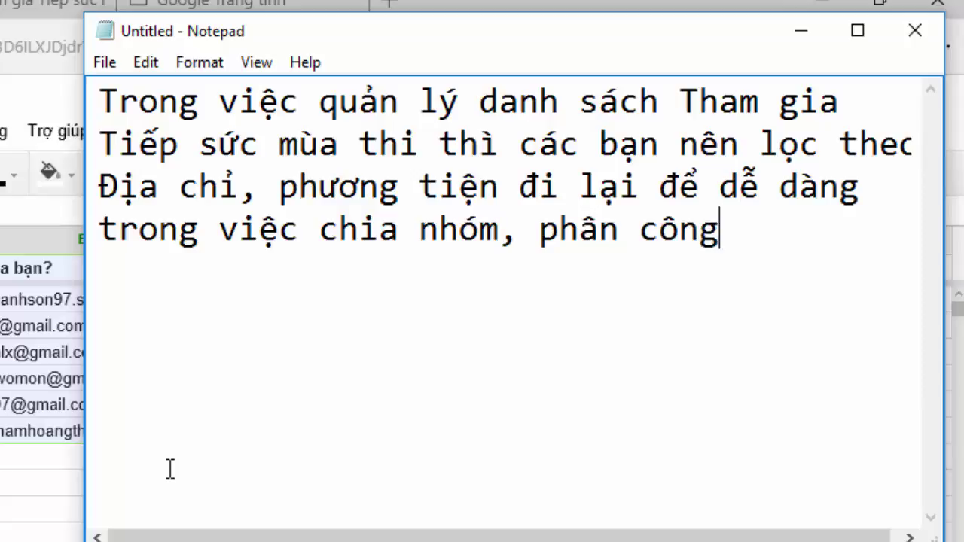
text(,...)
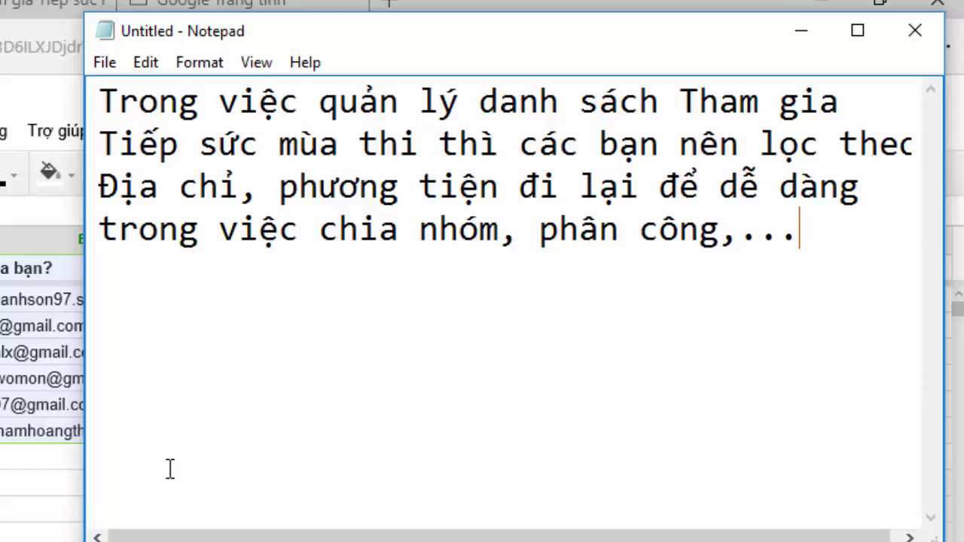
key(ctrl+a)
Replace the notes with 'Tiếp theo là sử dụng hàm...', saying functions in Spreadsheet work exactly like Excel
key(Delete)
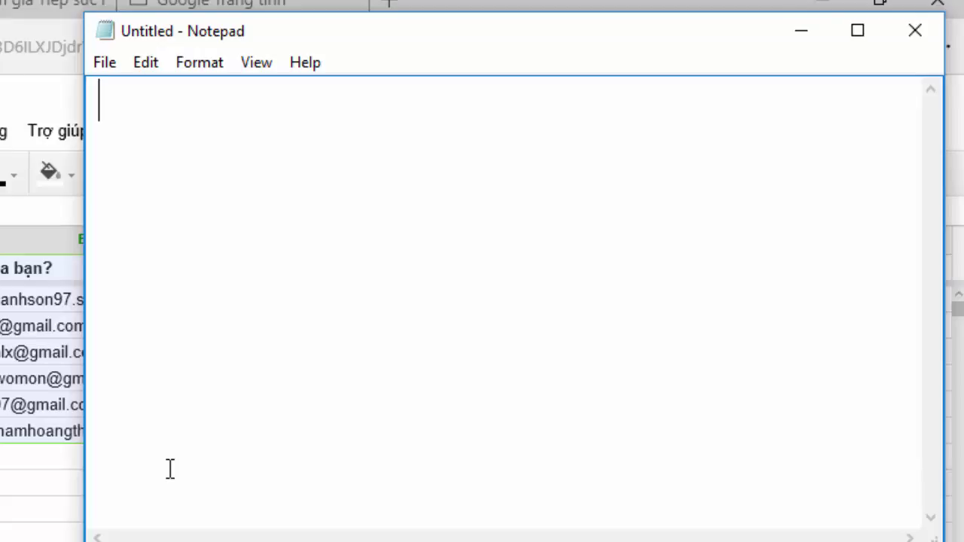
text(Tiep)
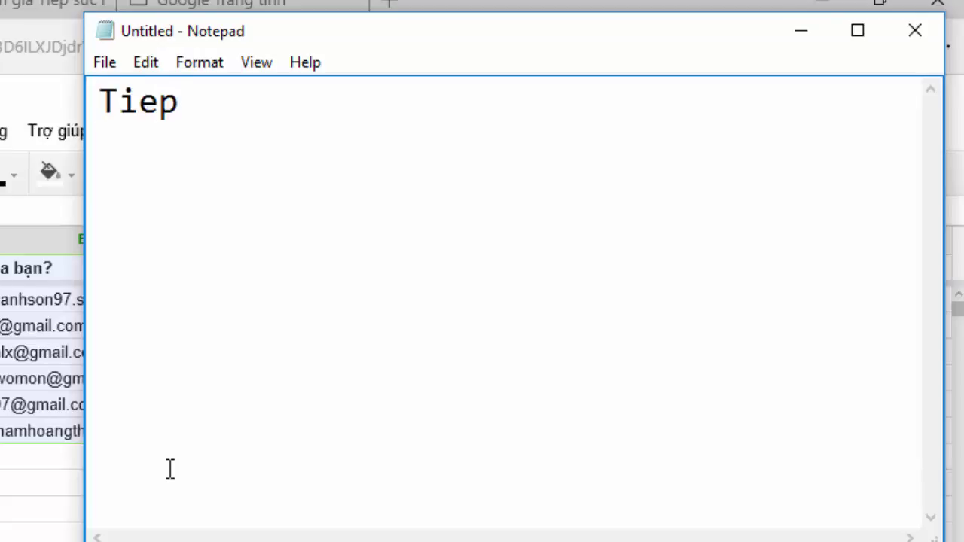
text(es theo l)
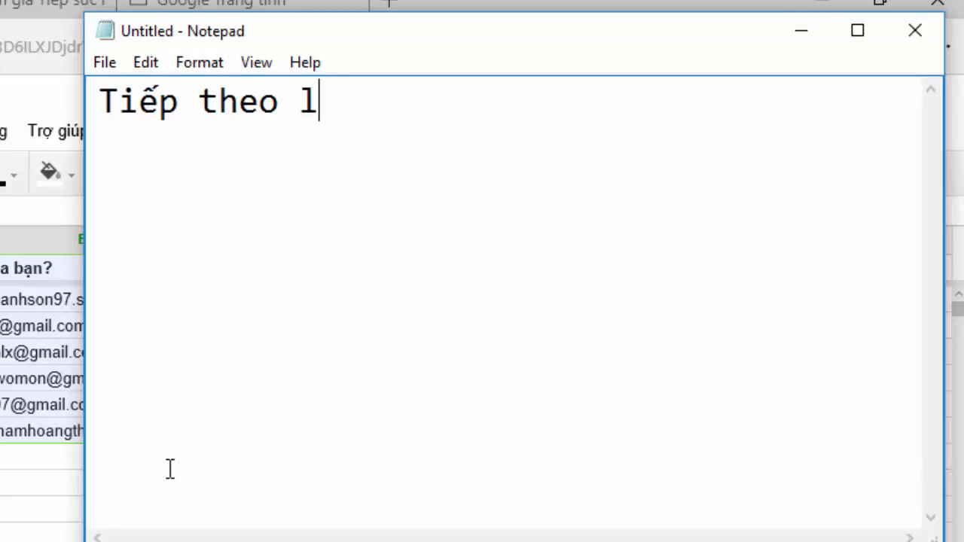
text(af suw)
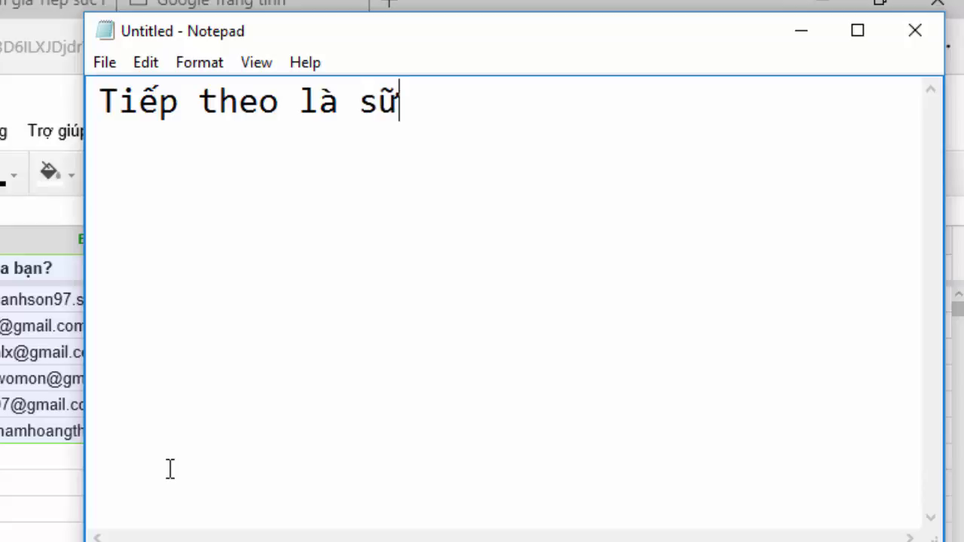
text( dung)
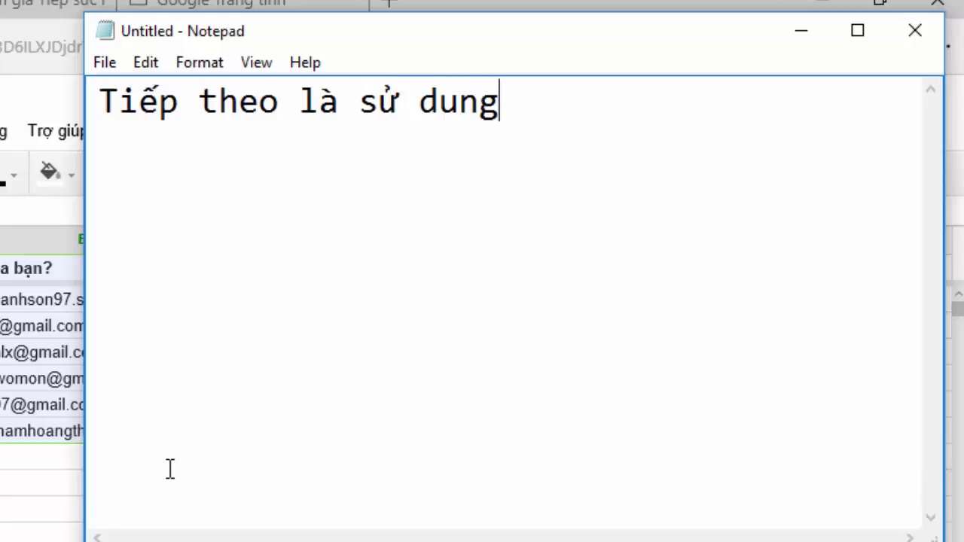
text(j hafm)
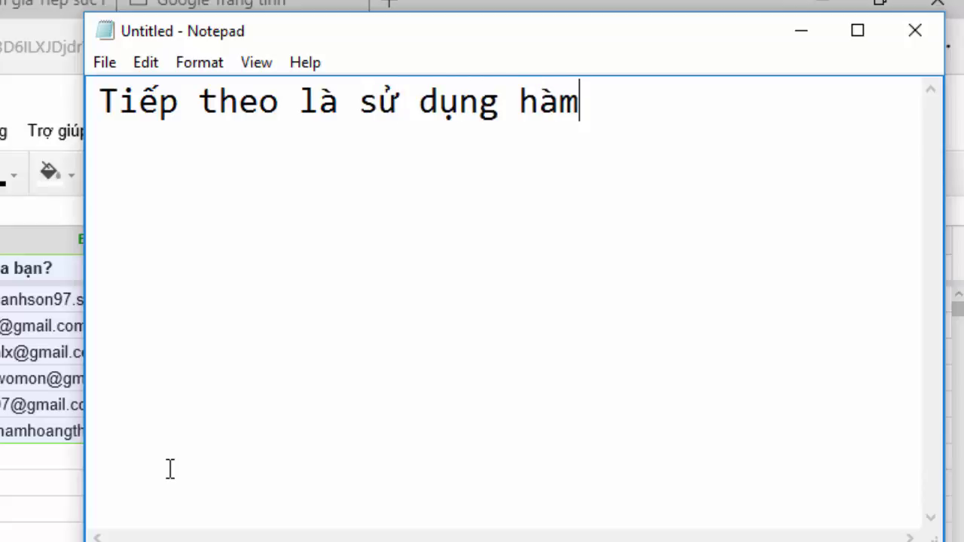
text(...)
text(Chacs )
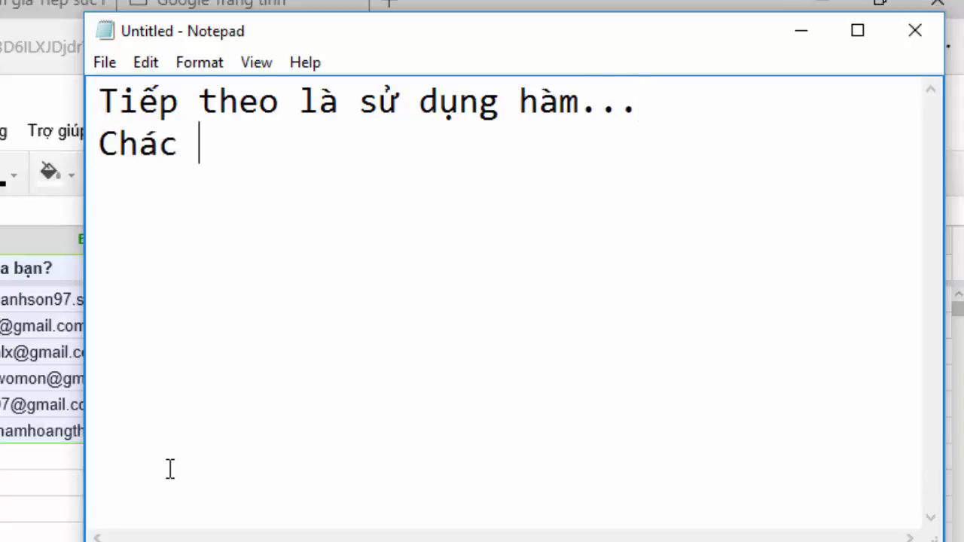
text(w )
text(ca)
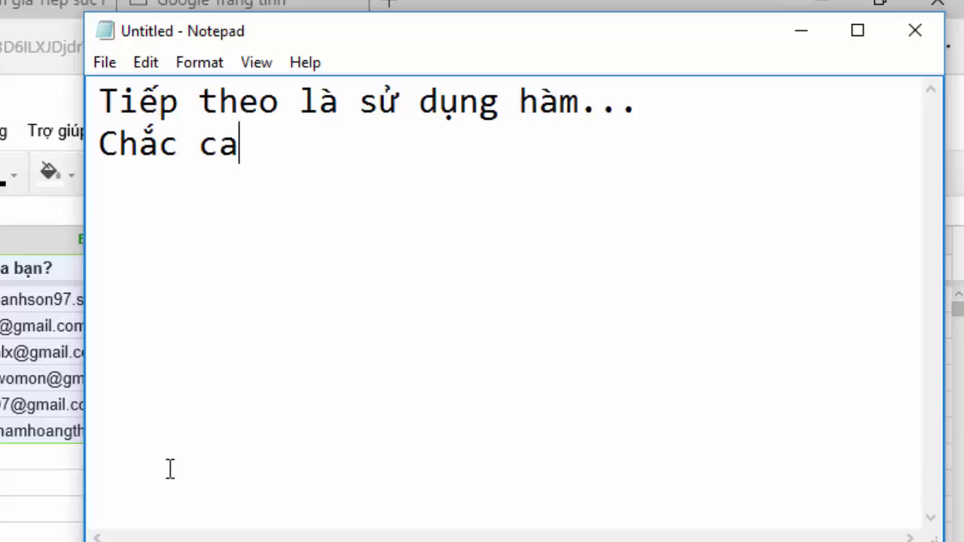
text(s banj )
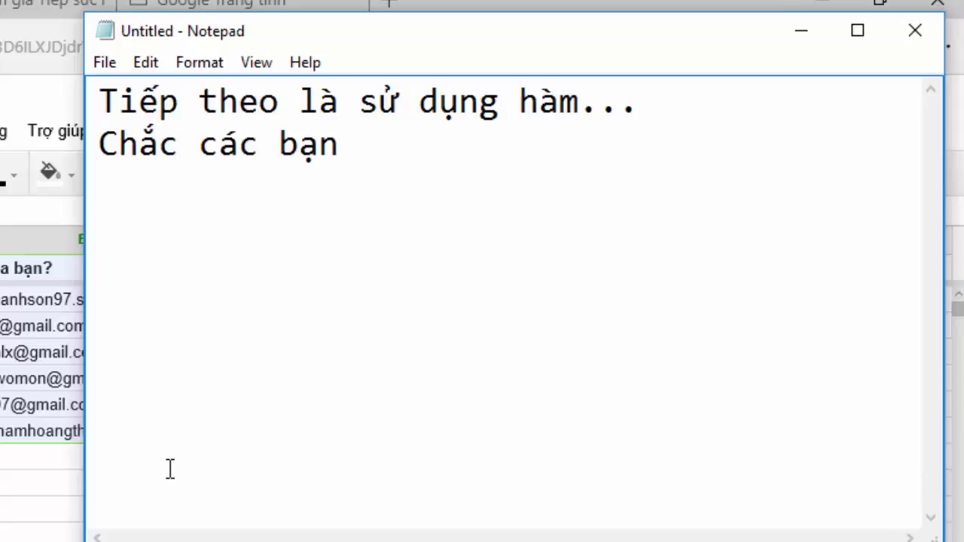
text(cungx )
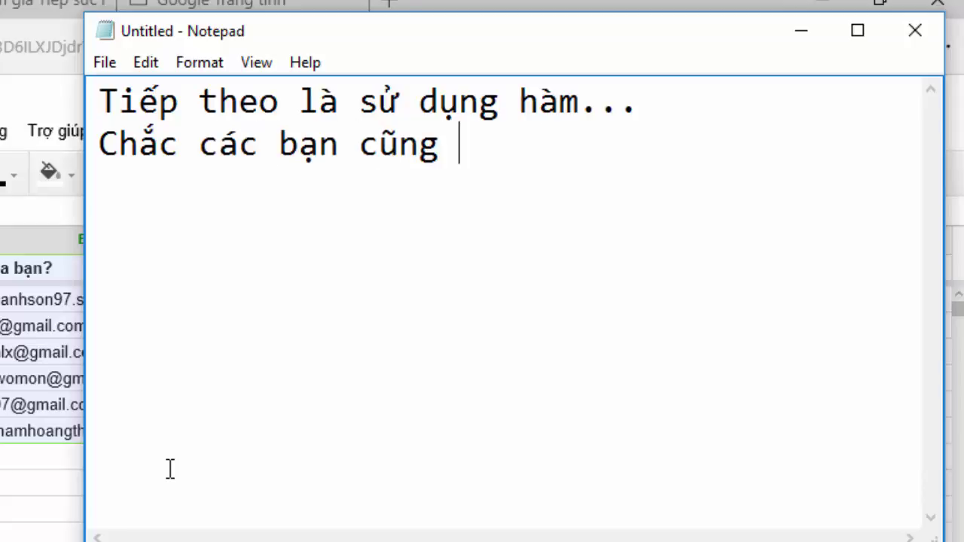
text(khas)
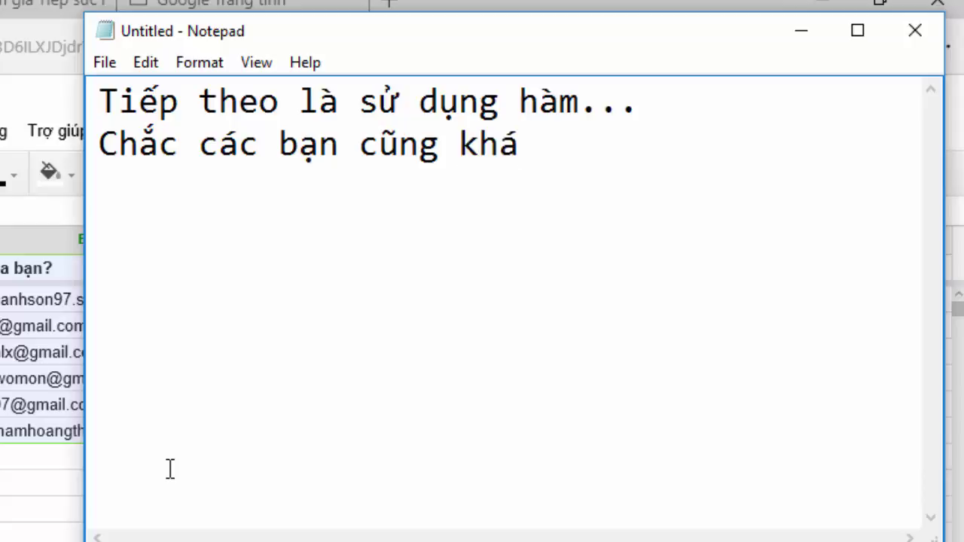
text( quen )
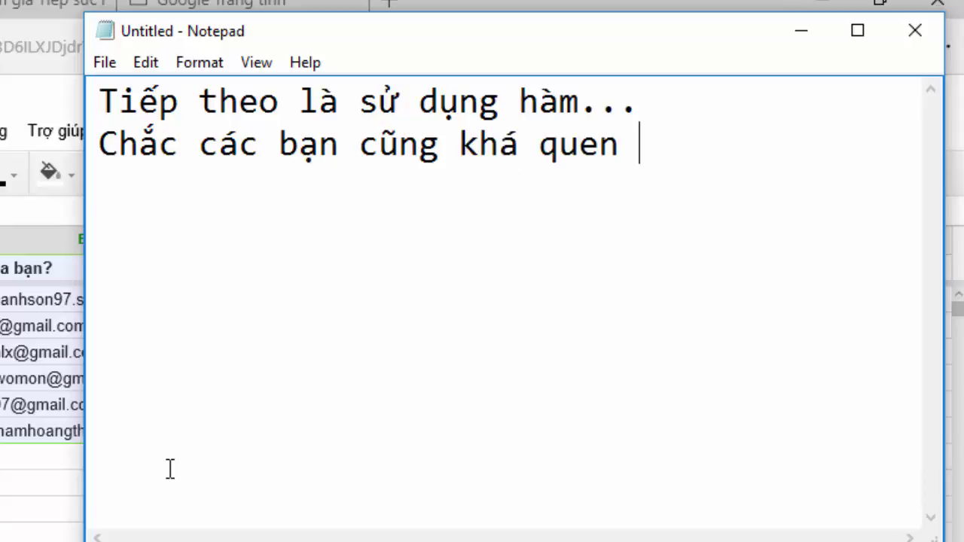
text(vowis E)
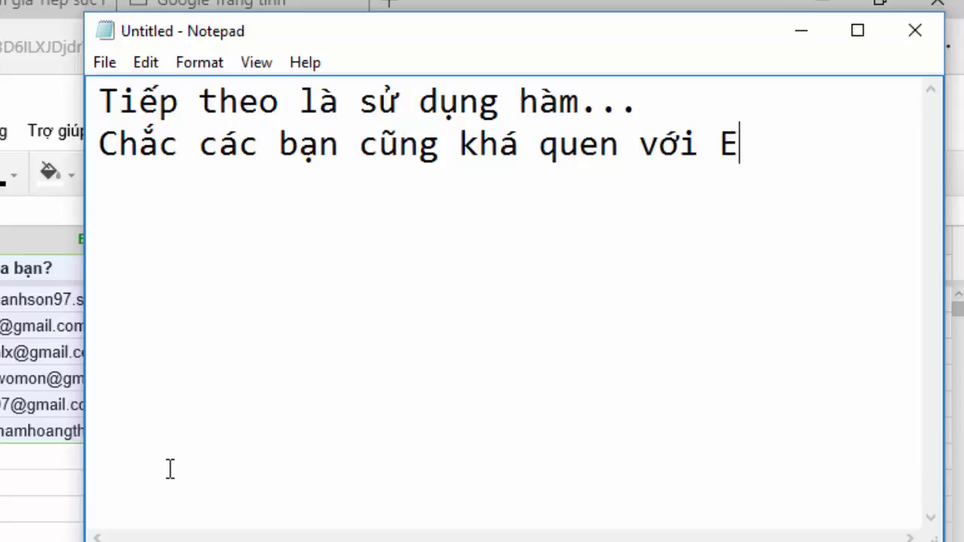
text(xcel)
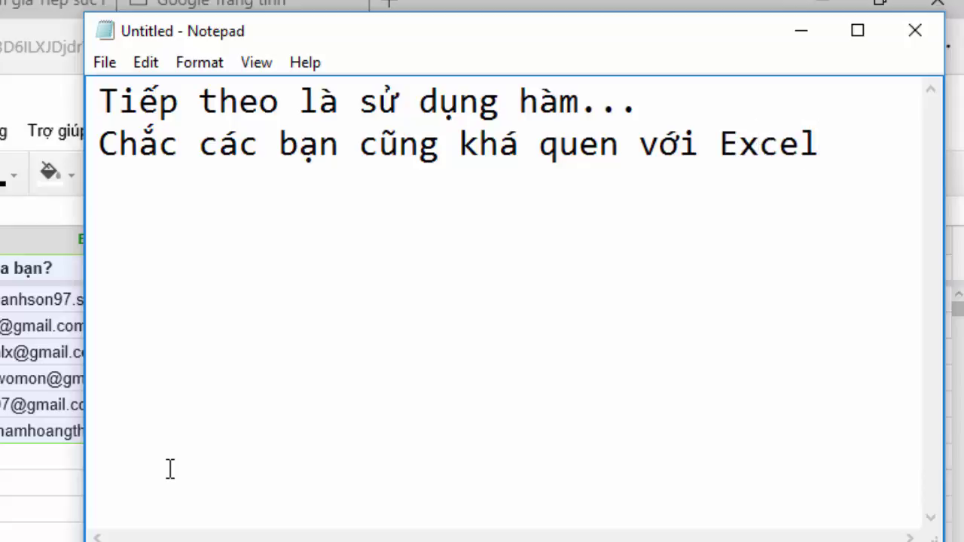
text(vay)
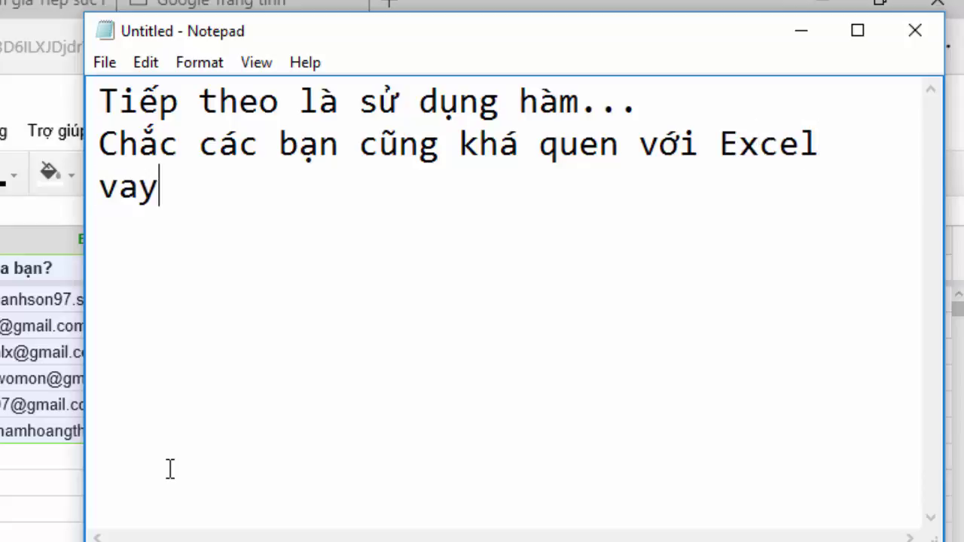
text(aj nen)
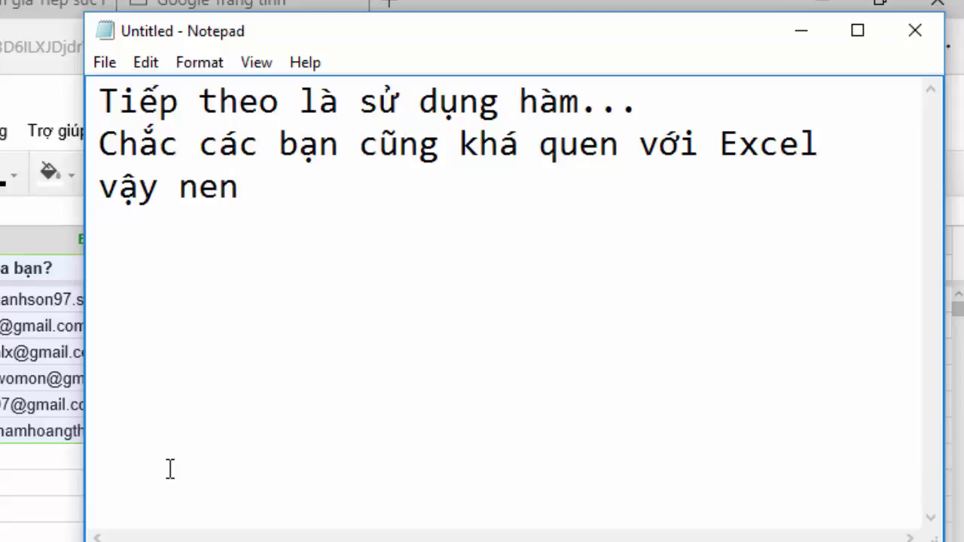
text(e )
text(viec)
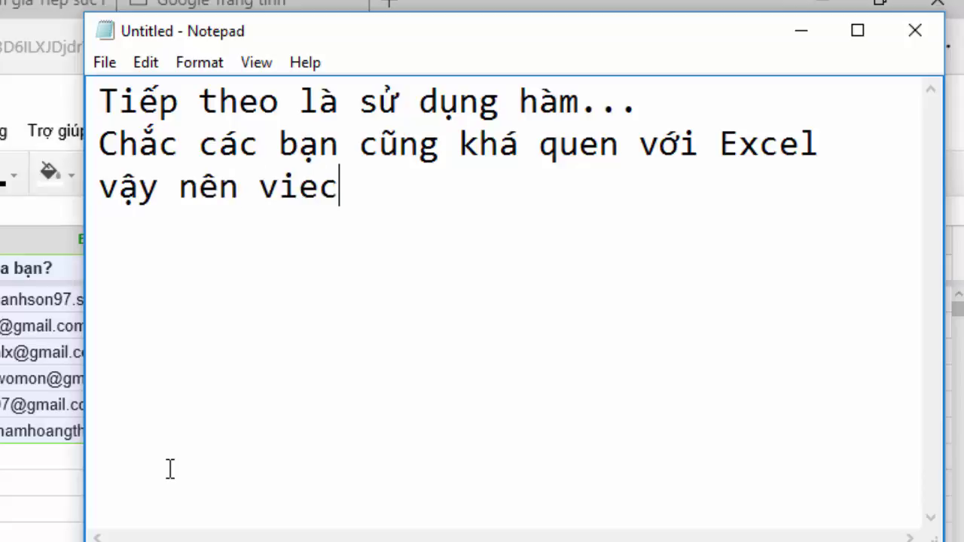
text( suw)
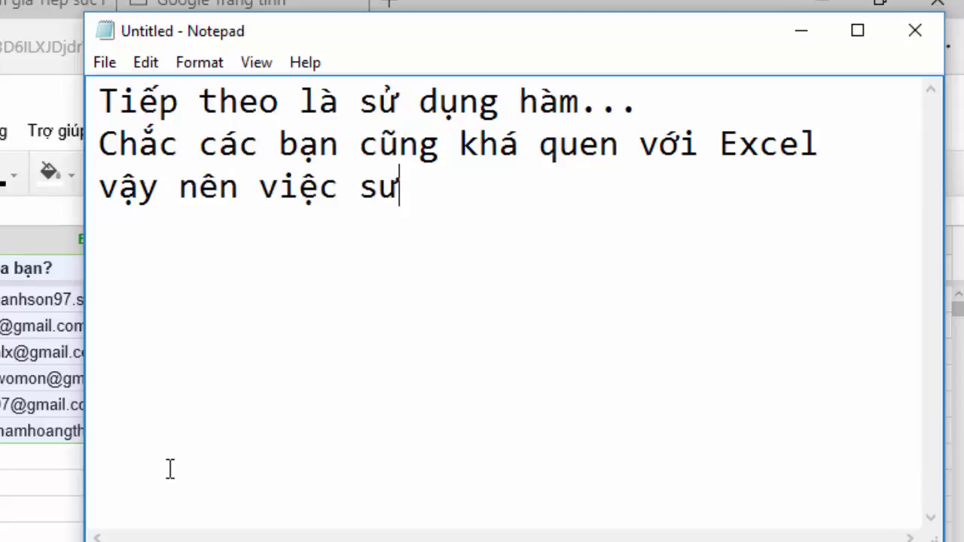
text(r)
text( dung)
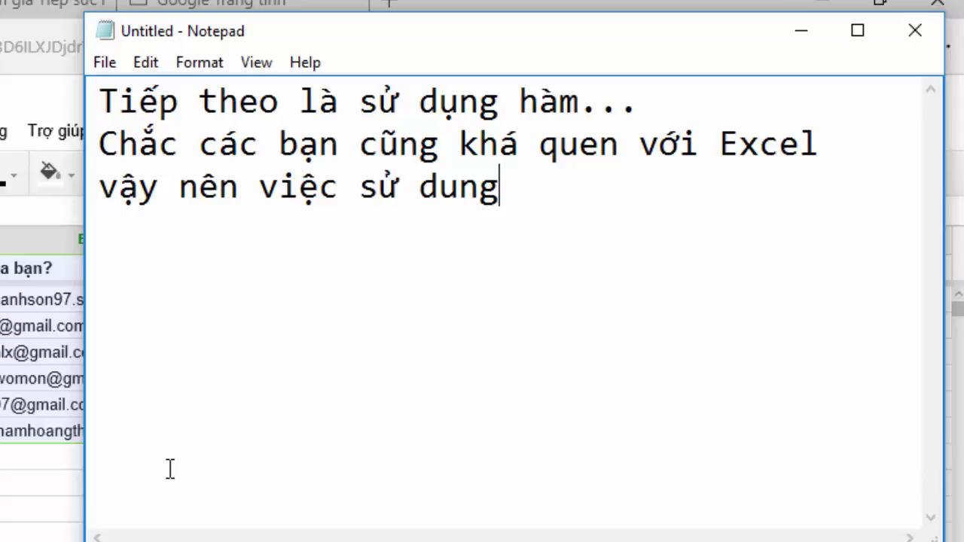
text(j hamf )
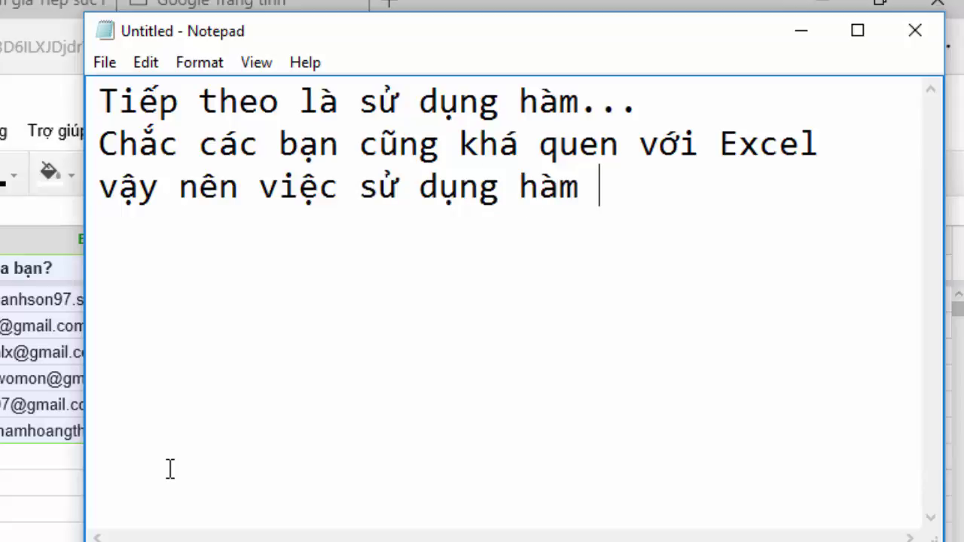
text(c)
key(BackSpace)
text(trong)
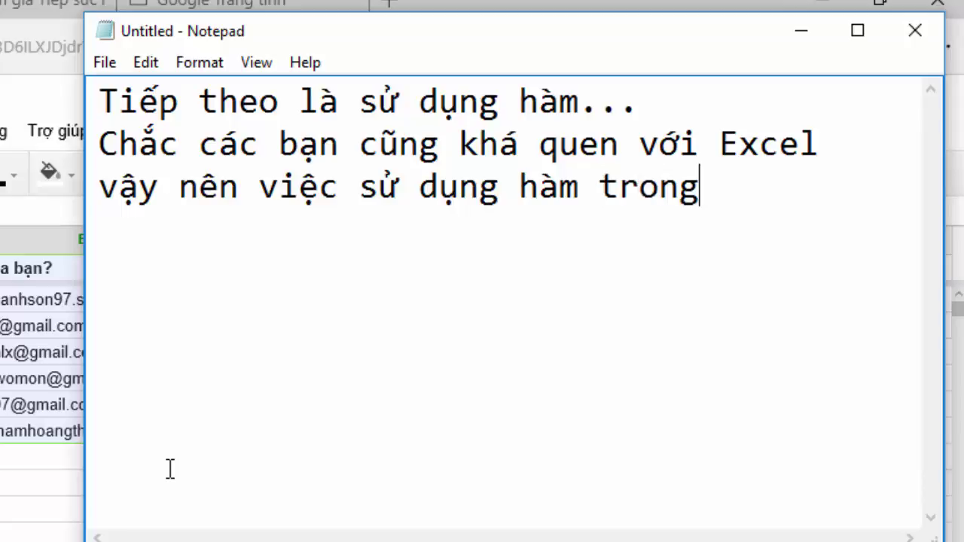
text( Spread)
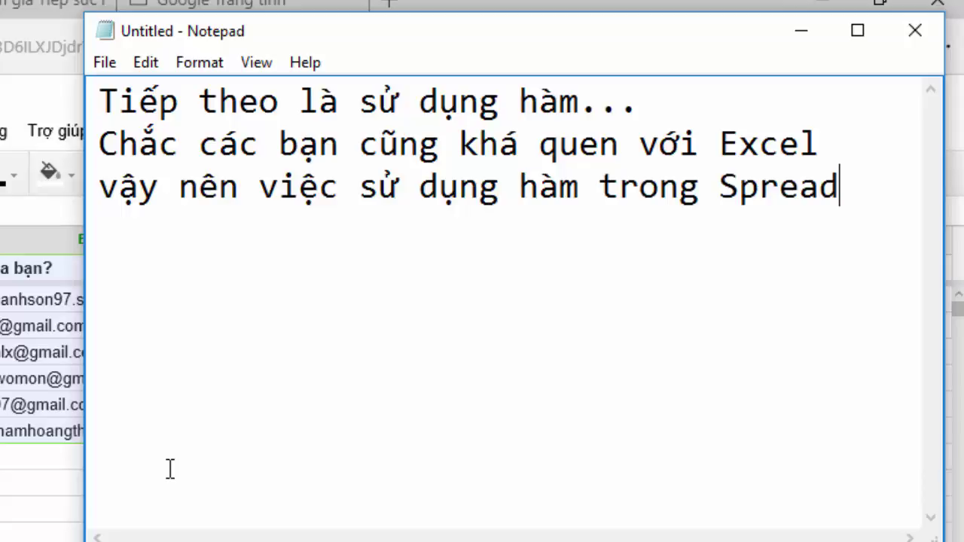
text(sheet)
key(Return)
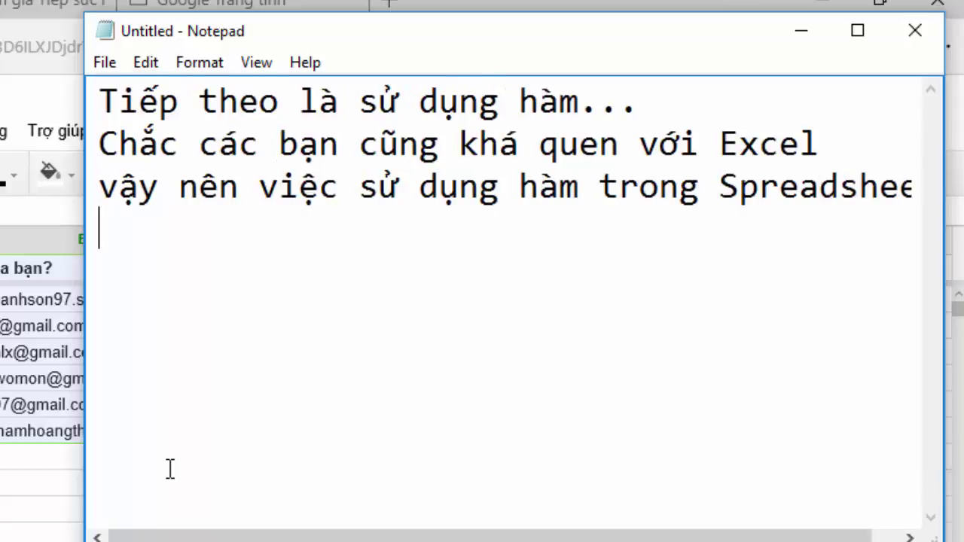
text(cungx )
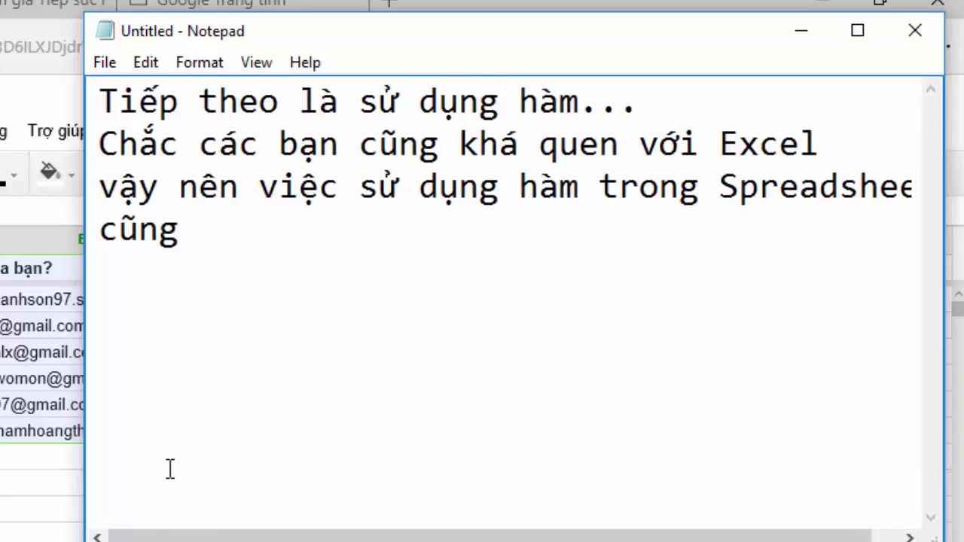
text(giong)
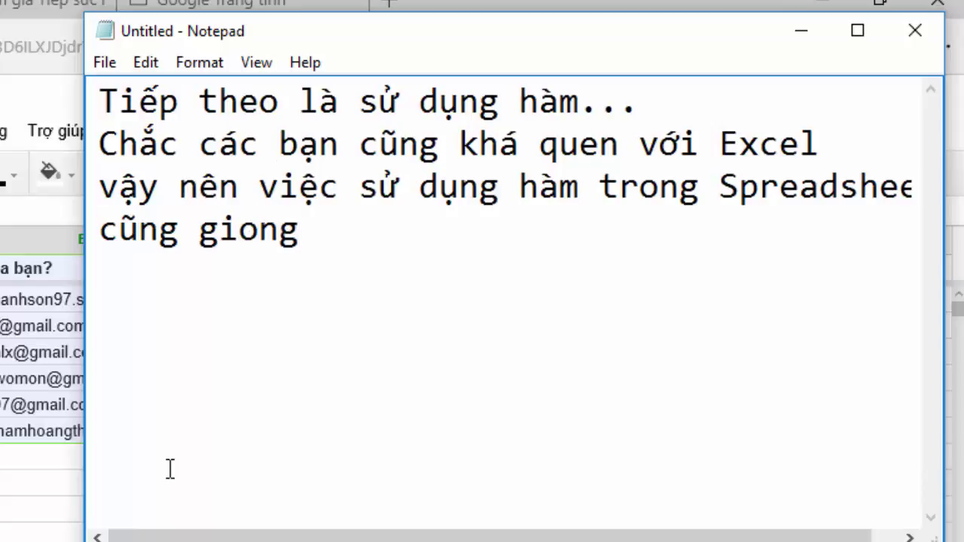
text(os )
text(het)
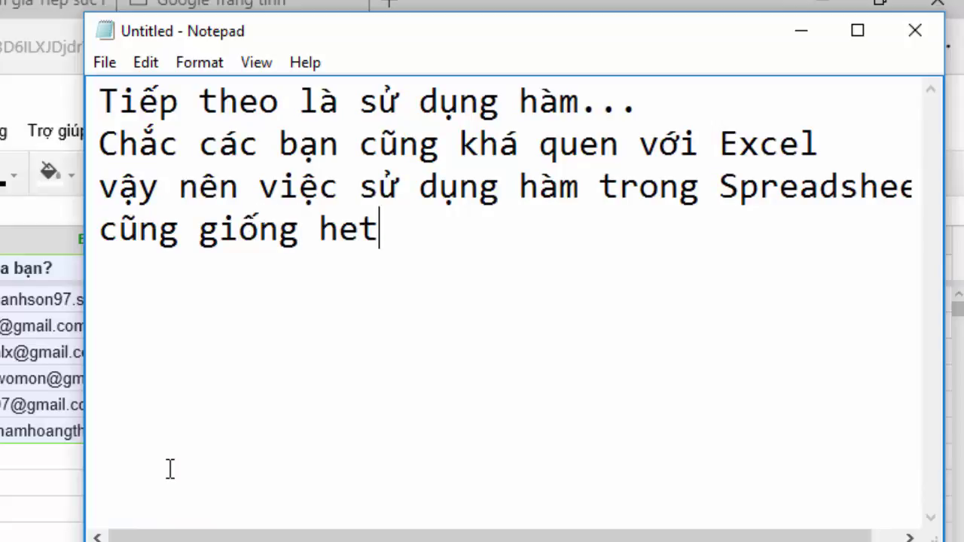
text(ejnhuw )
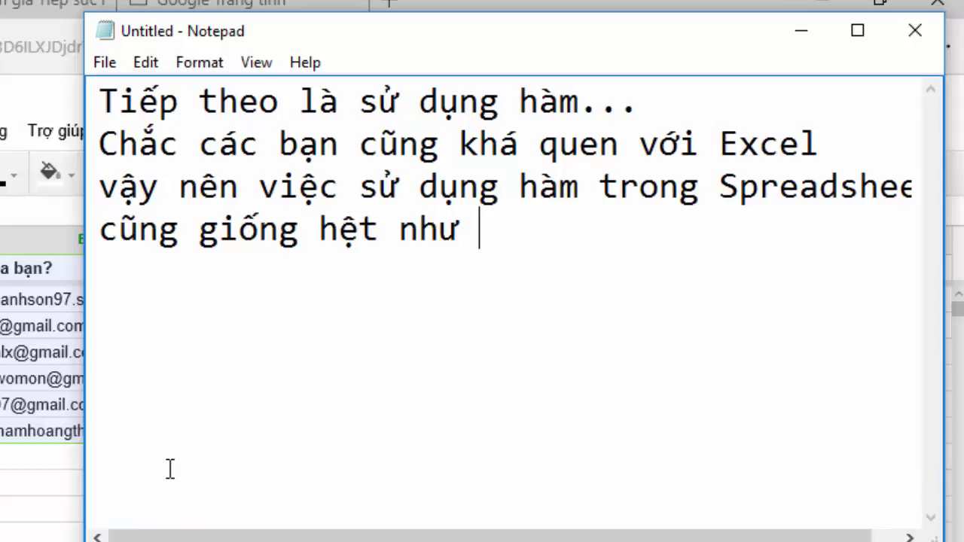
text(vi)
key(BackSpace)
text(ayaj.)
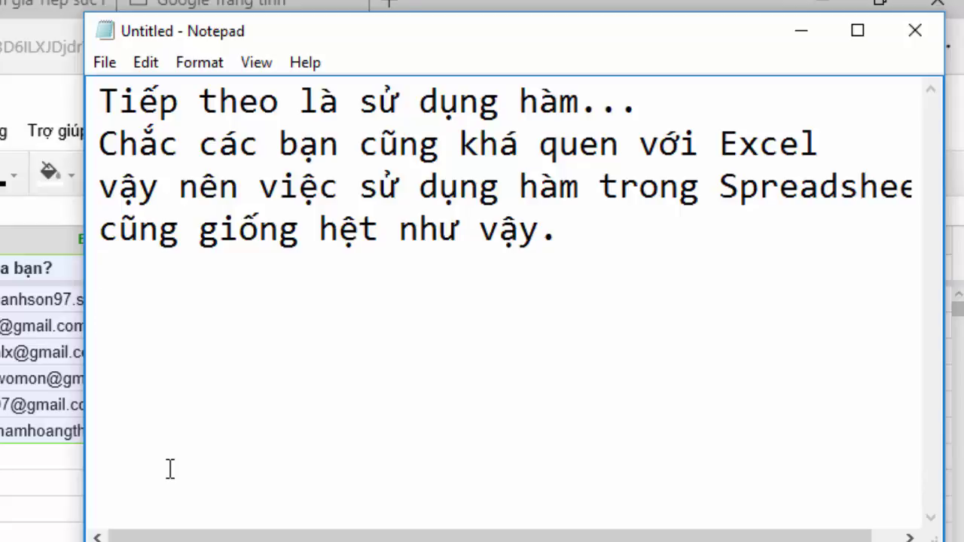
Add the paragraph 'Các bạn hãy nhập hàm và các tham số vào thanh công thức fx'
key(Return)
key(Return)
text(Cacs ba)
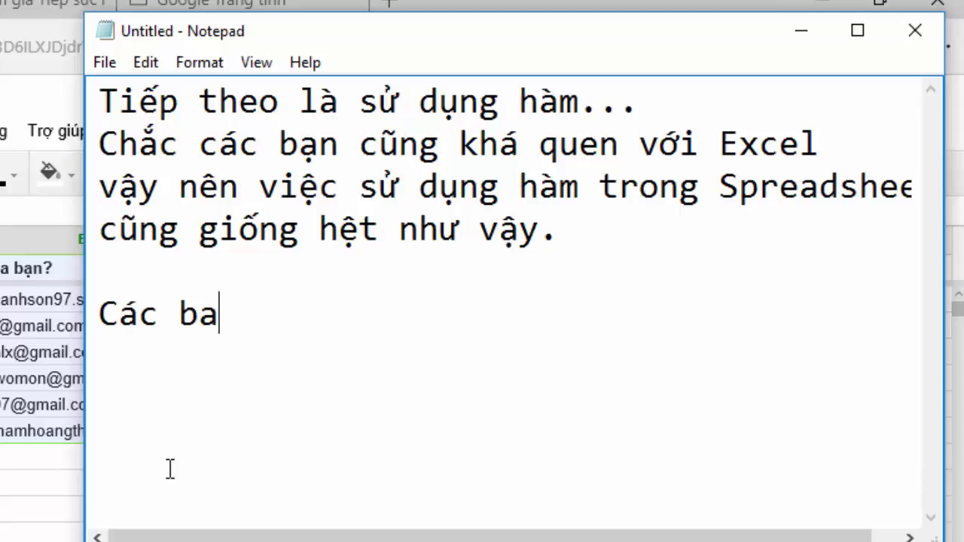
text(nj hayx )
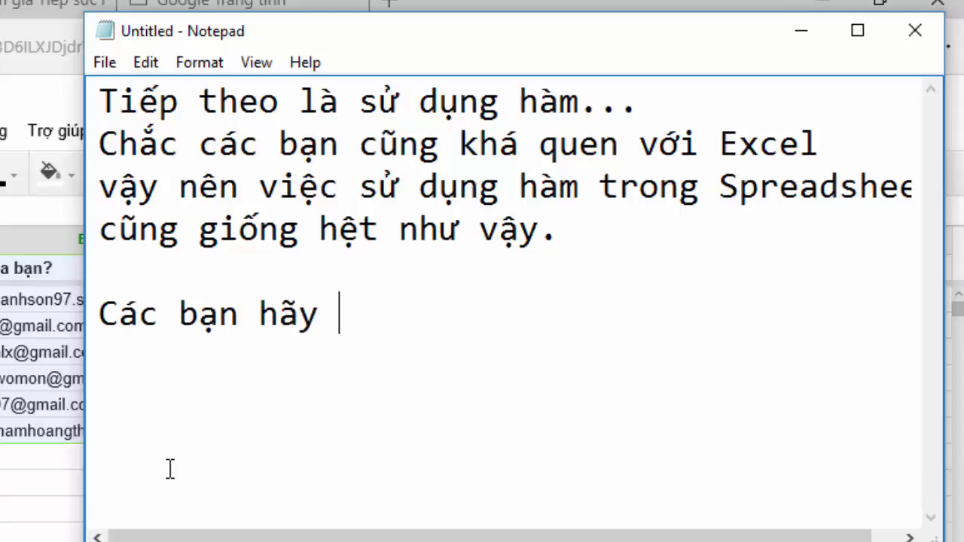
text(nhap)
text(j ham)
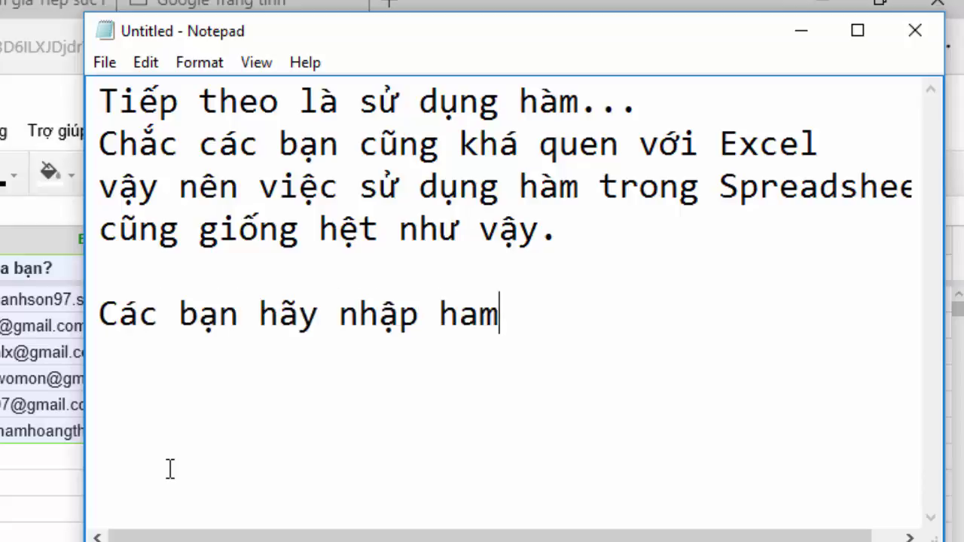
text(f )
text(vaf l)
key(BackSpace)
text(ca)
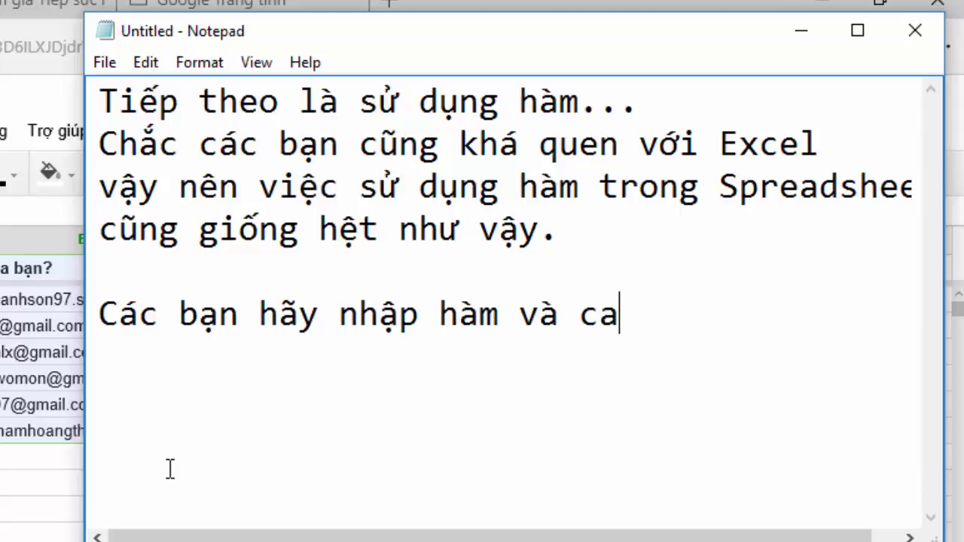
text(sc tha)
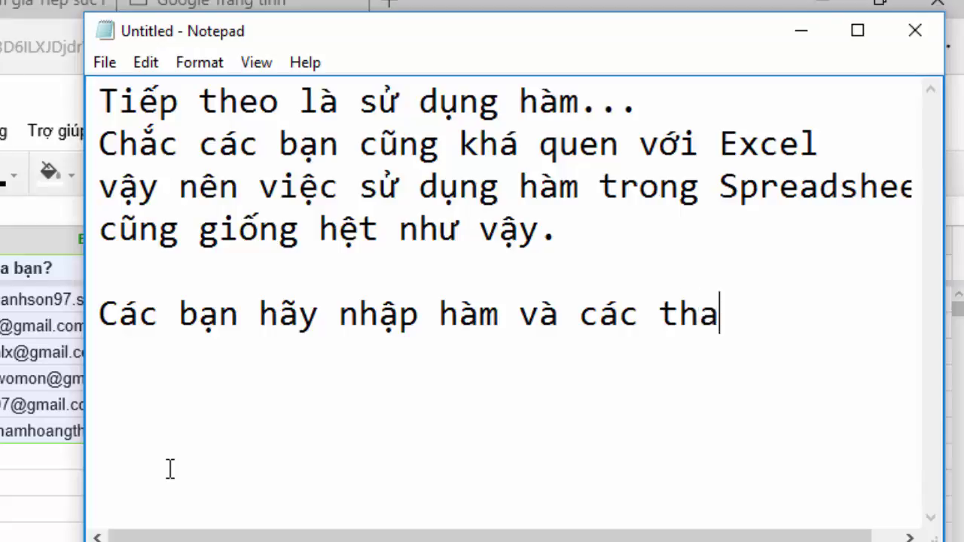
text(m s)
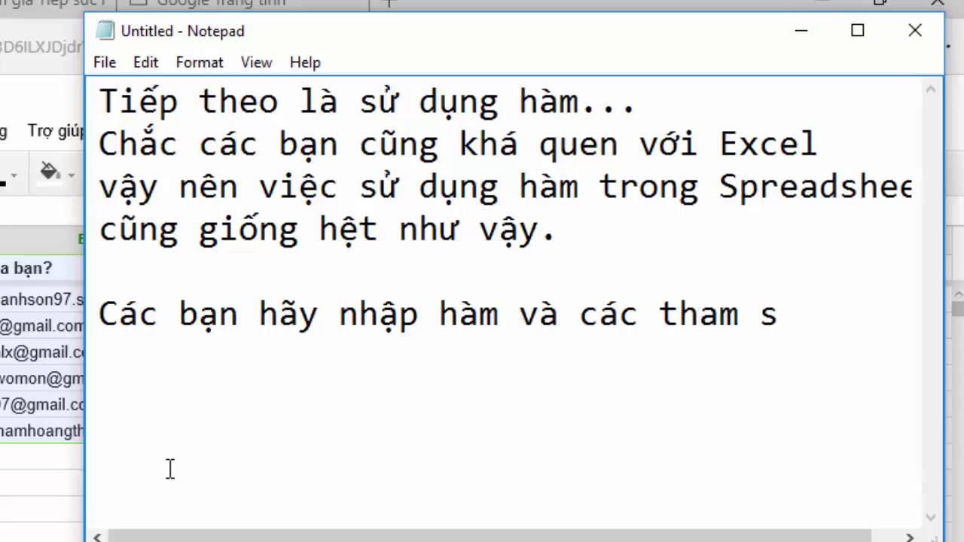
text(o)
text( truy)
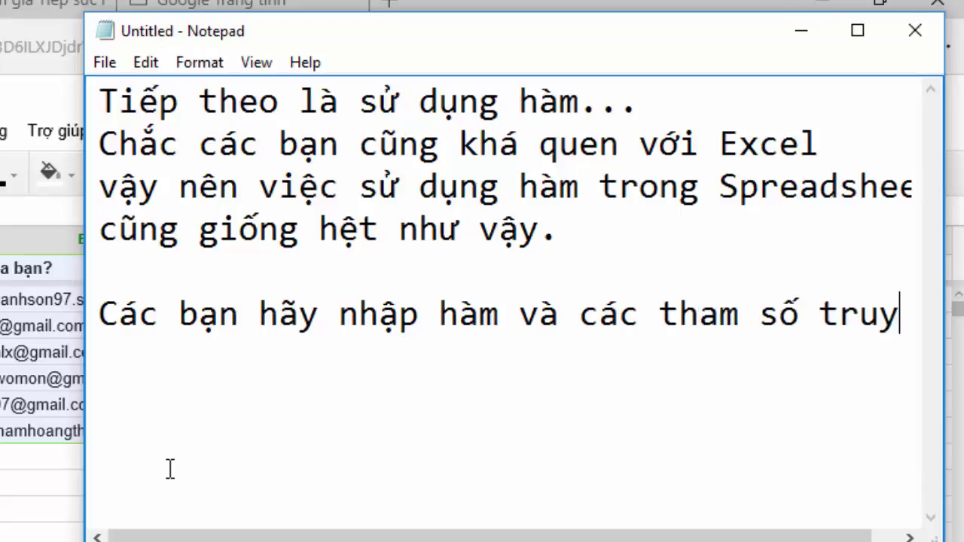
text(62)
key(BackSpace)
key(BackSpace)
key(BackSpace)
key(BackSpace)
key(BackSpace)
key(BackSpace)
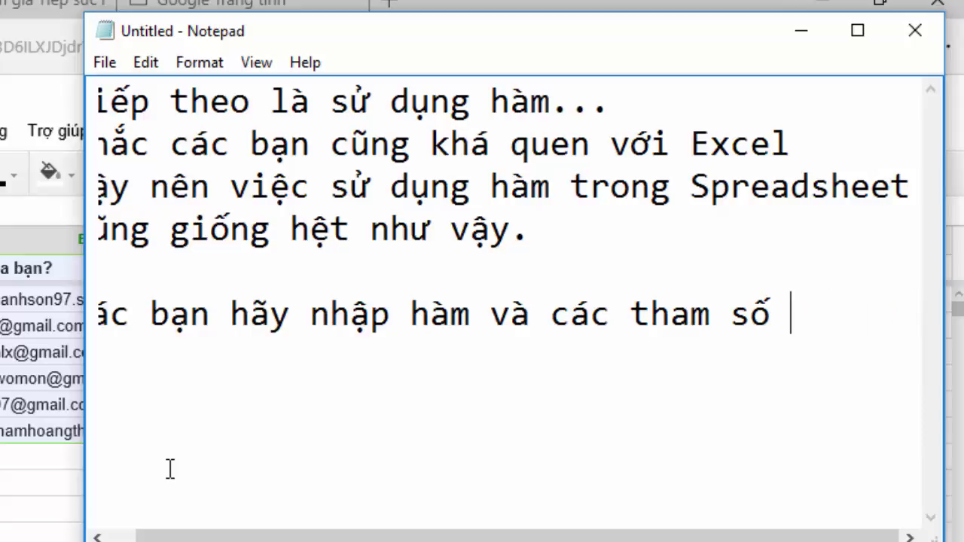
key(Return)
text(vao)
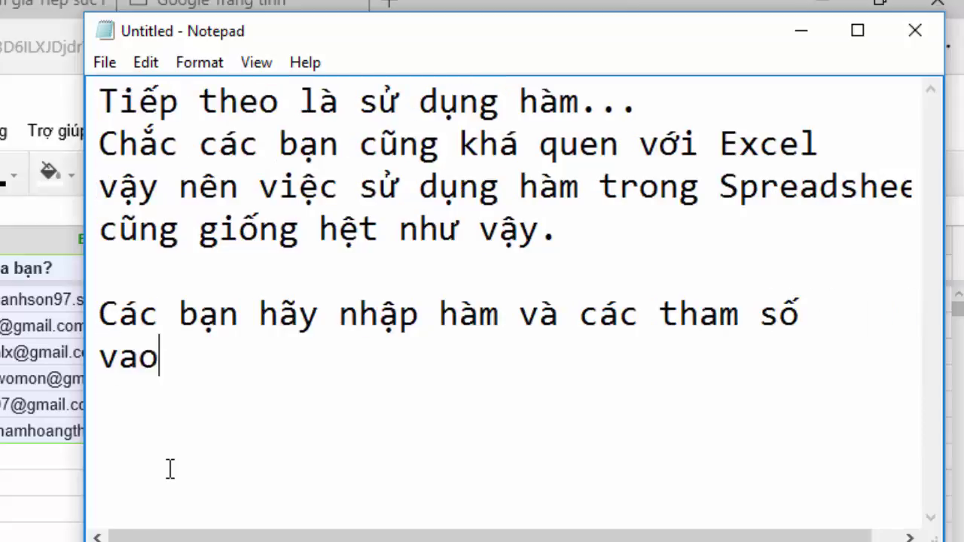
text(f thanh )
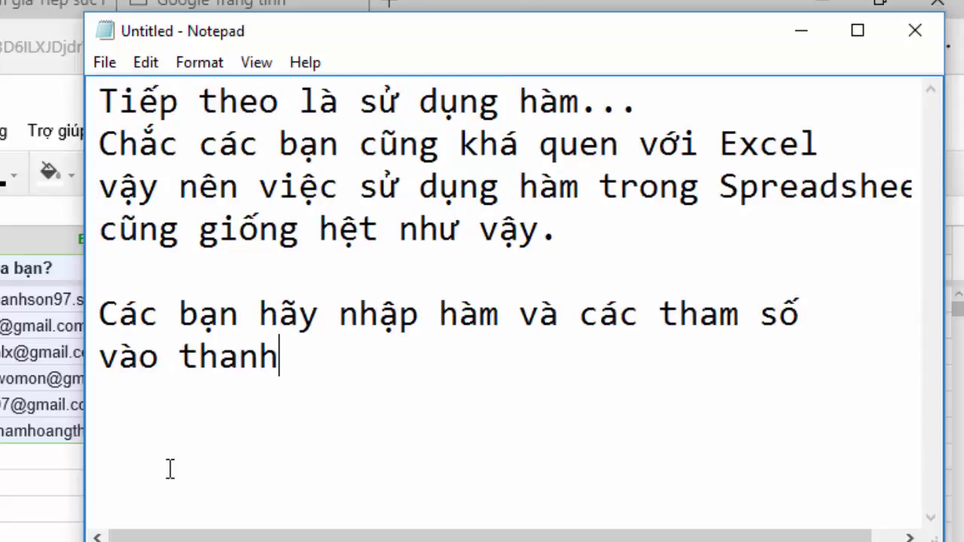
text(cong)
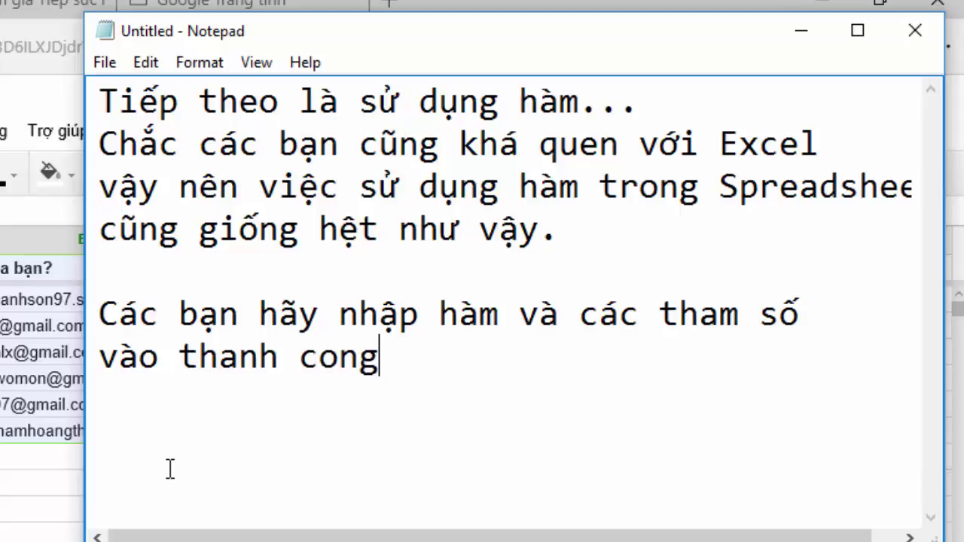
text(o u)
key(BackSpace)
text(cụ)
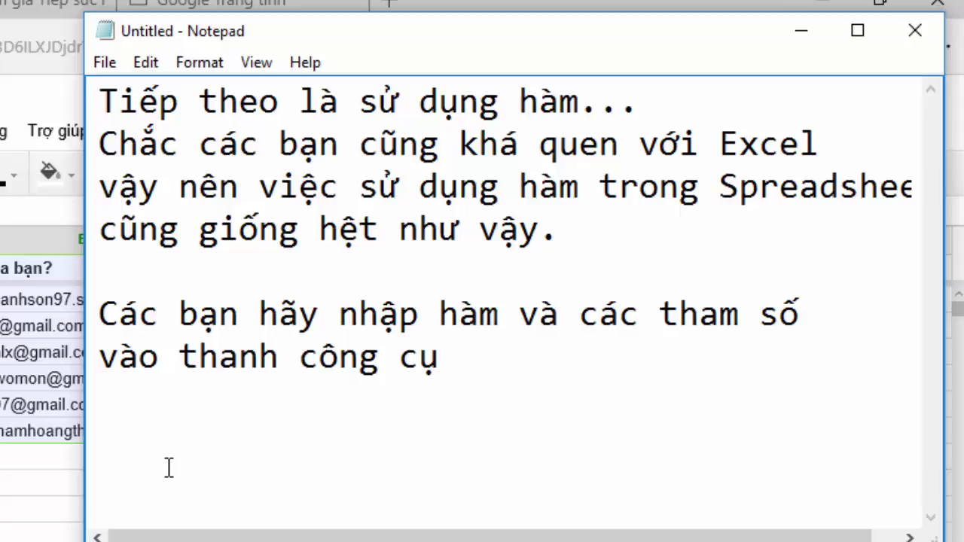
mouse_move(440, 356)
mouse_down()
mouse_move(336, 360)
mouse_move(399, 358)
mouse_up()
text(th)
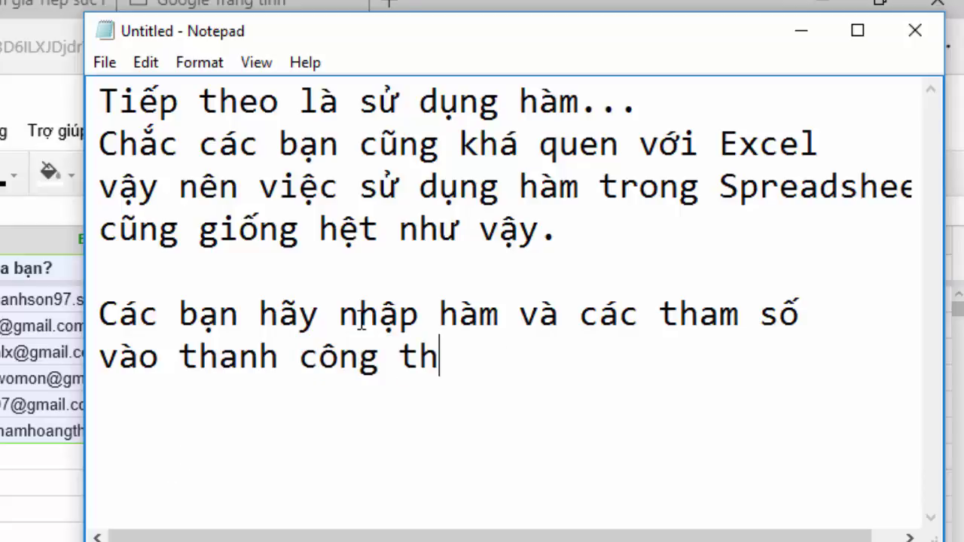
text(ức)
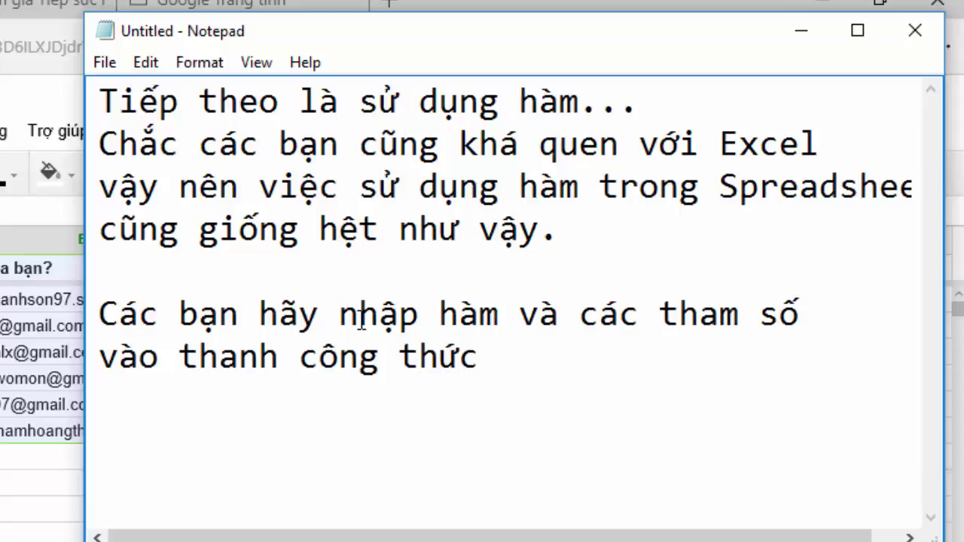
text( fx)
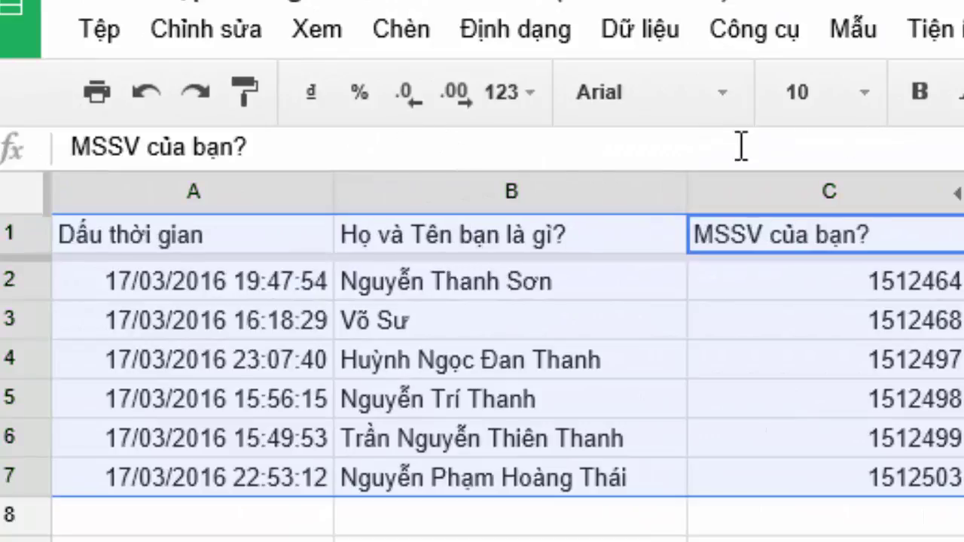
Clear the MSSV header text in the formula bar, try a SUM() formula, then delete it
click(251, 146)
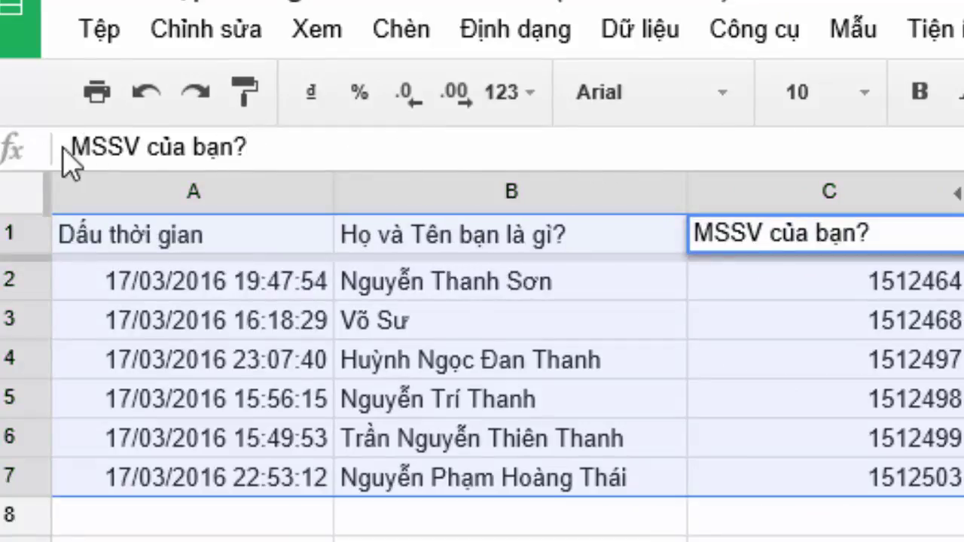
drag(320, 148, 69, 147)
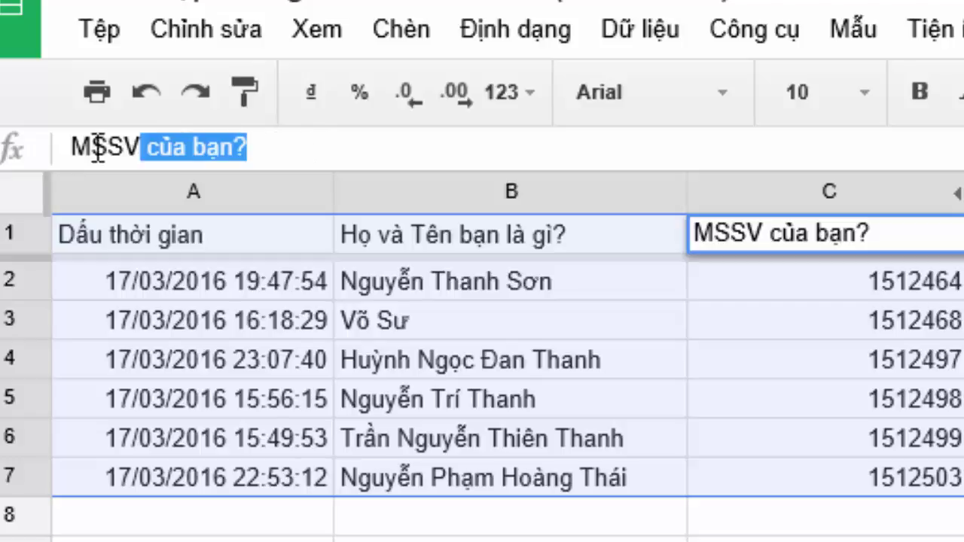
key(BackSpace)
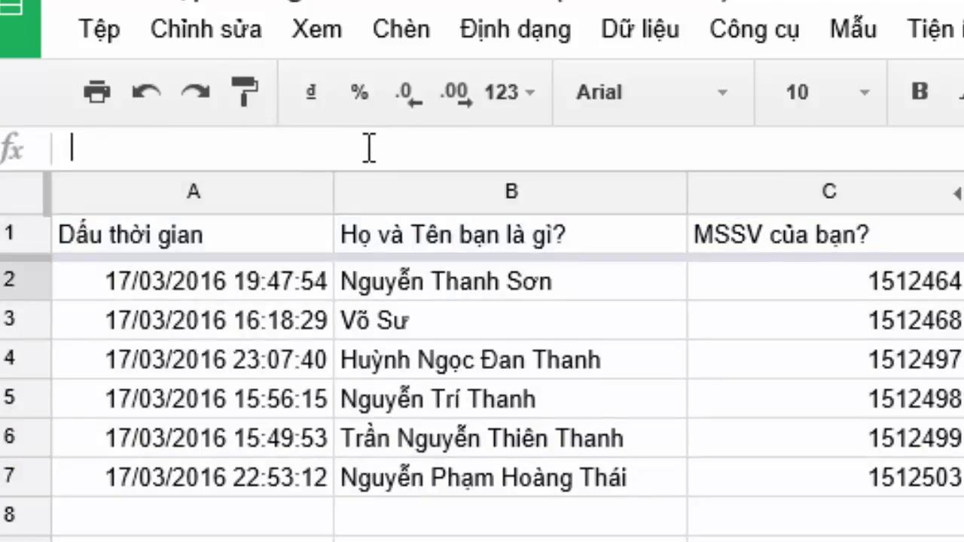
text(SUM()
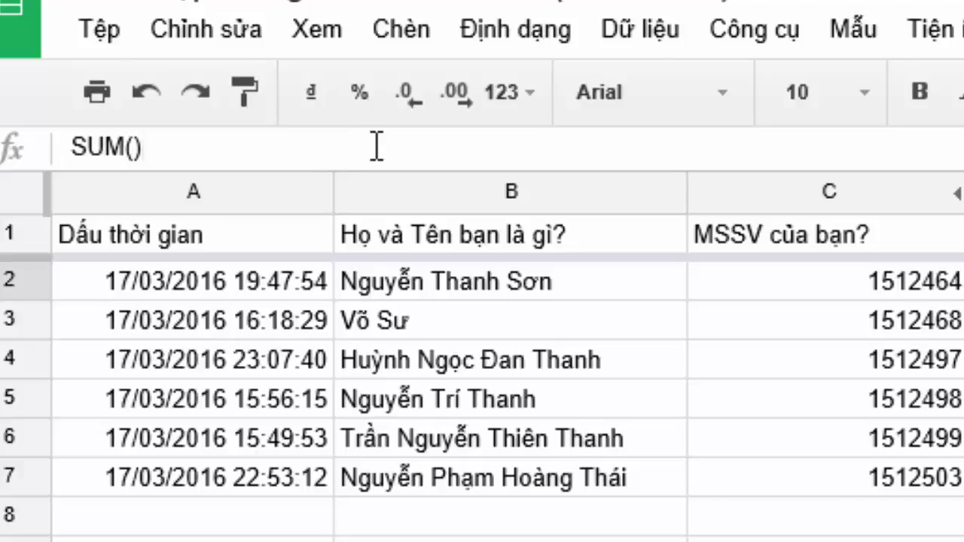
text(......)
key(ctrl+a)
key(BackSpace)
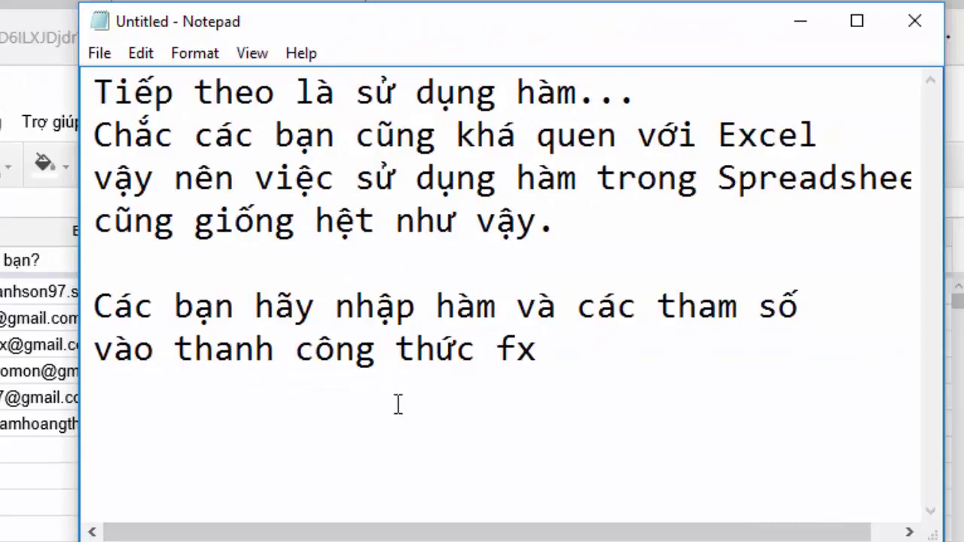
Clear the note and begin 'Google cũng hỗ trợ cho các bạn trong việc sử dụng hàm'
key(ctrl+a)
key(BackSpace)
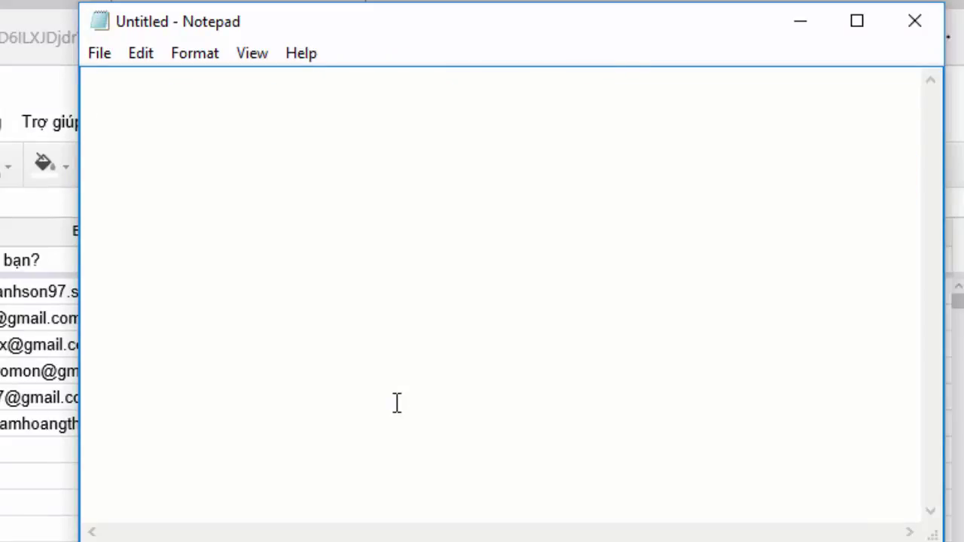
text(g)
key(BackSpace)
text(G)
text(oogle )
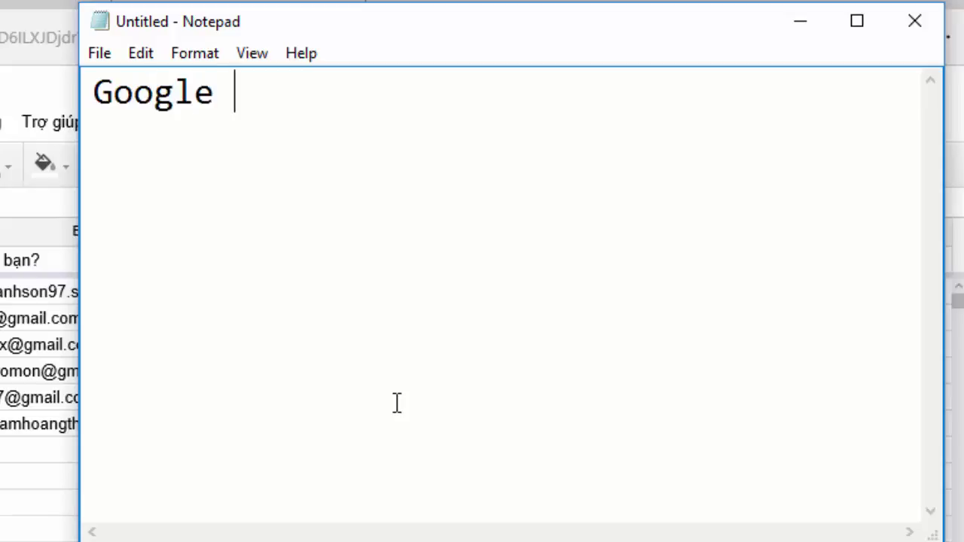
text(cung)
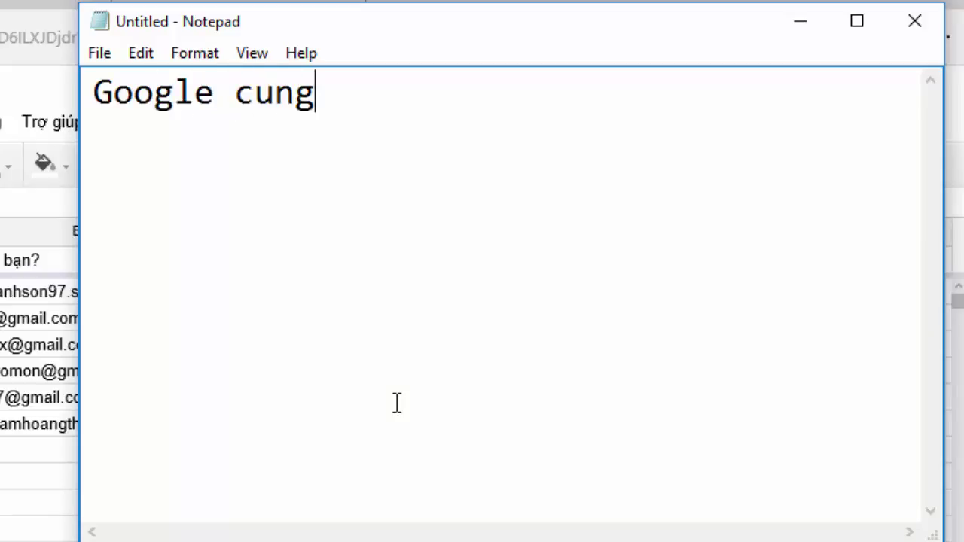
text( ho)
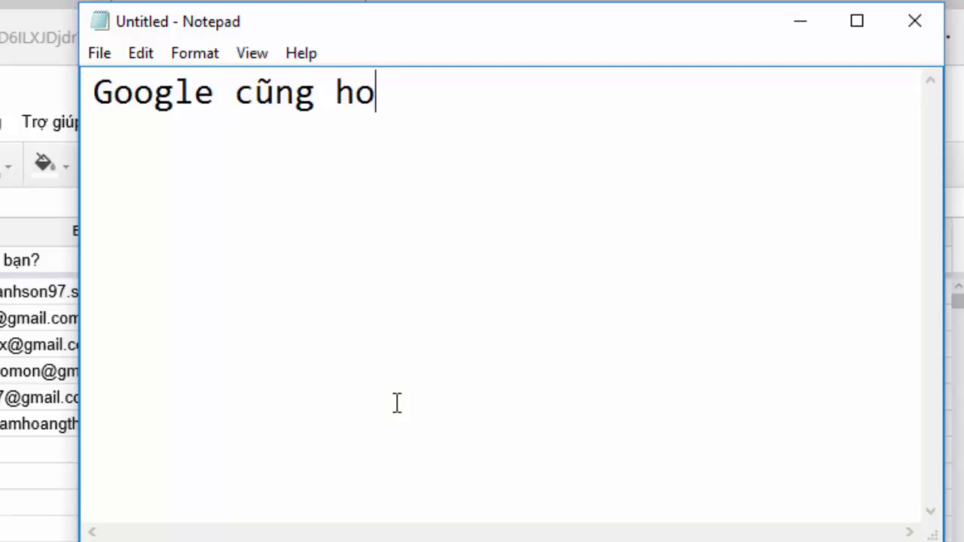
text(ox tro)
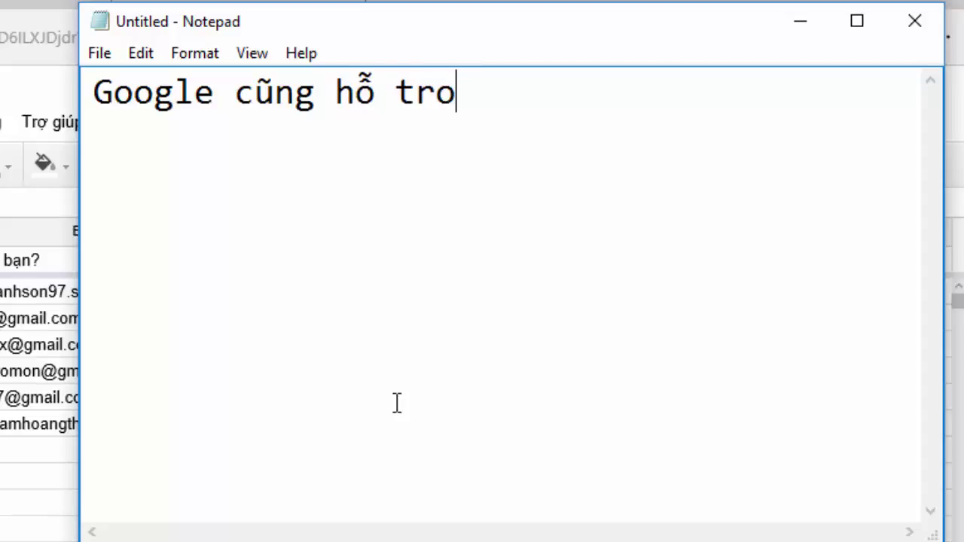
text(wj cho cacs)
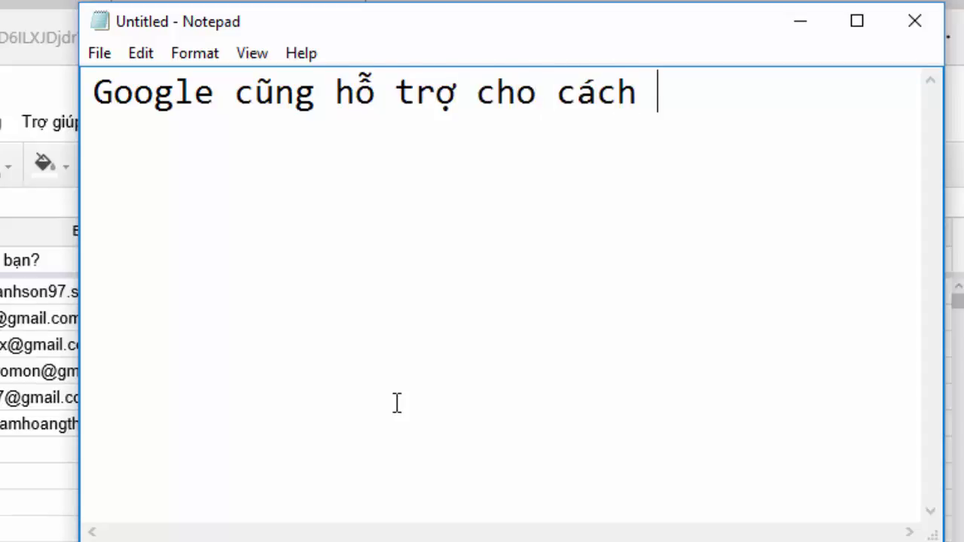
key(BackSpace)
key(BackSpace)
text(ban)
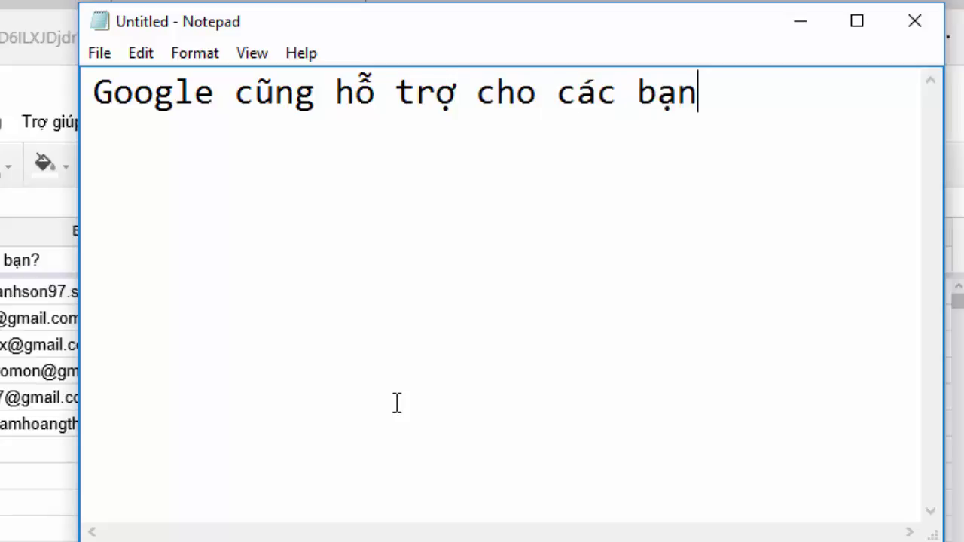
text( trong )
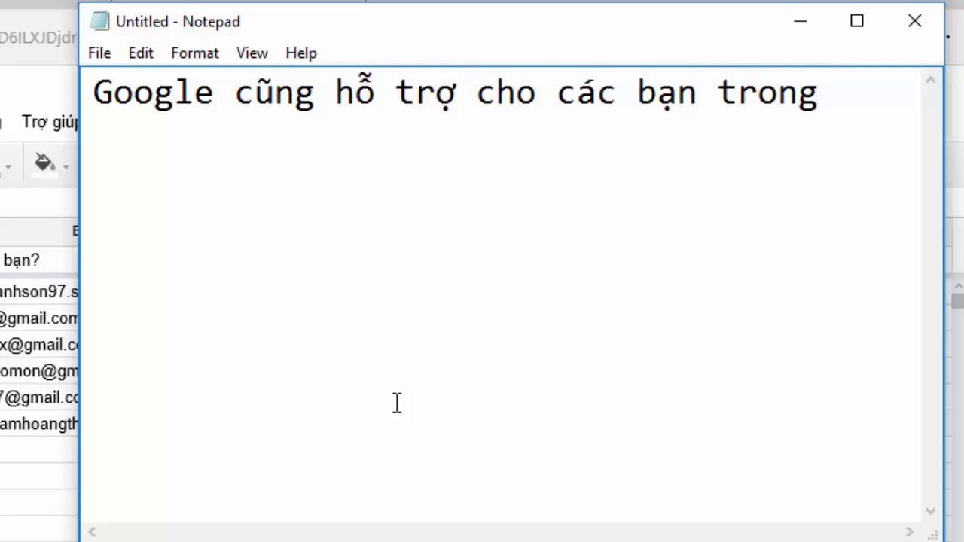
text(vieecj s)
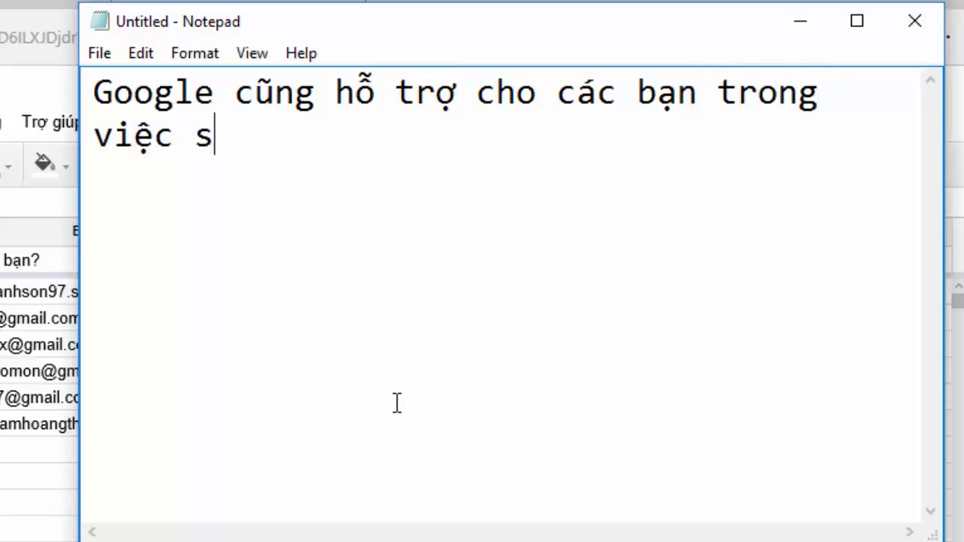
text(uwr du)
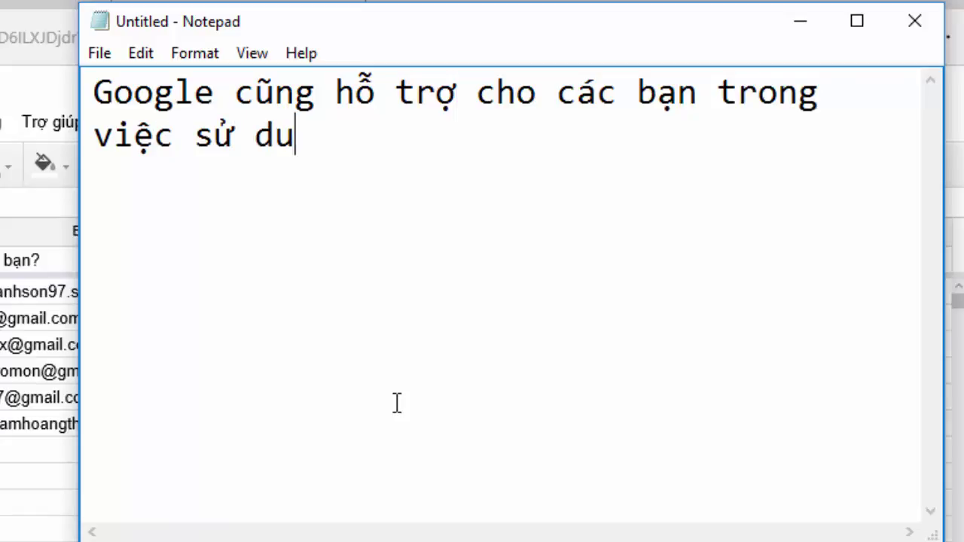
text(ngj hamf)
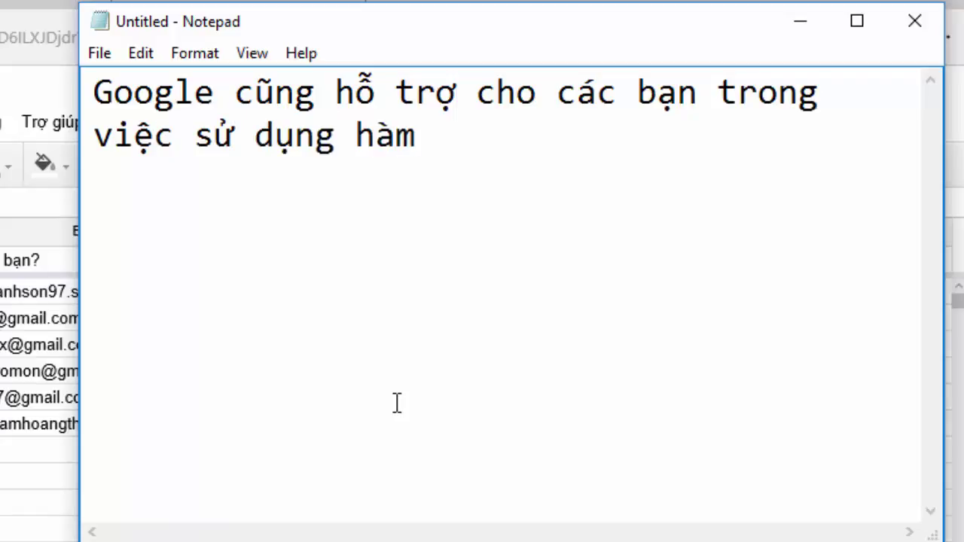
text(.)
Continue with 'bằng cách tạo ra một trang gồm danh sách hàm, công thức, công dụng.'
key(BackSpace)
key(BackSpace)
text(bang)
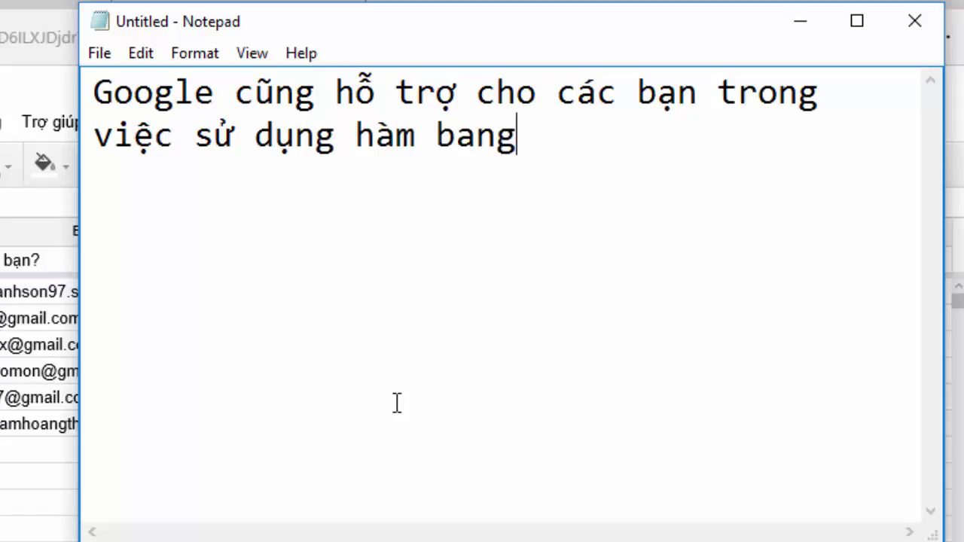
text(wf cachs )
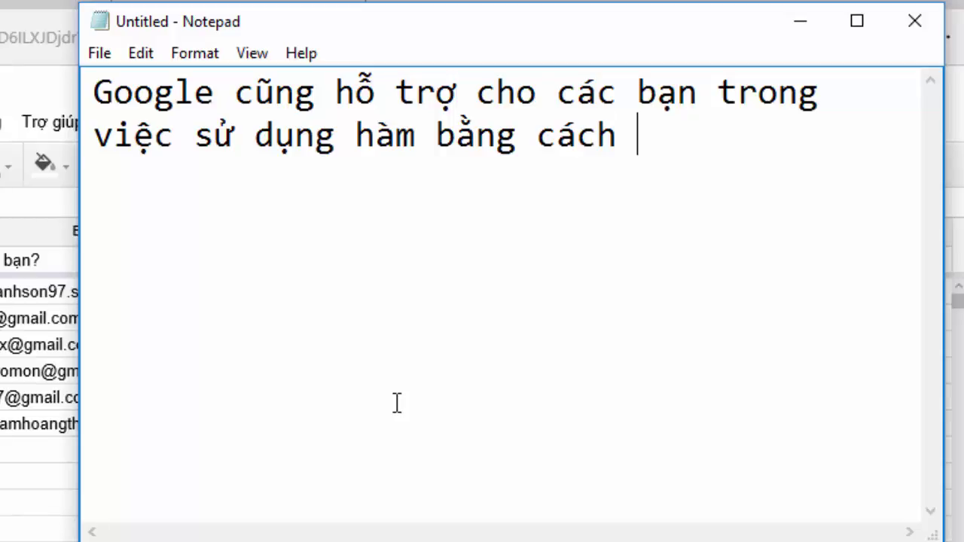
text(taoj )
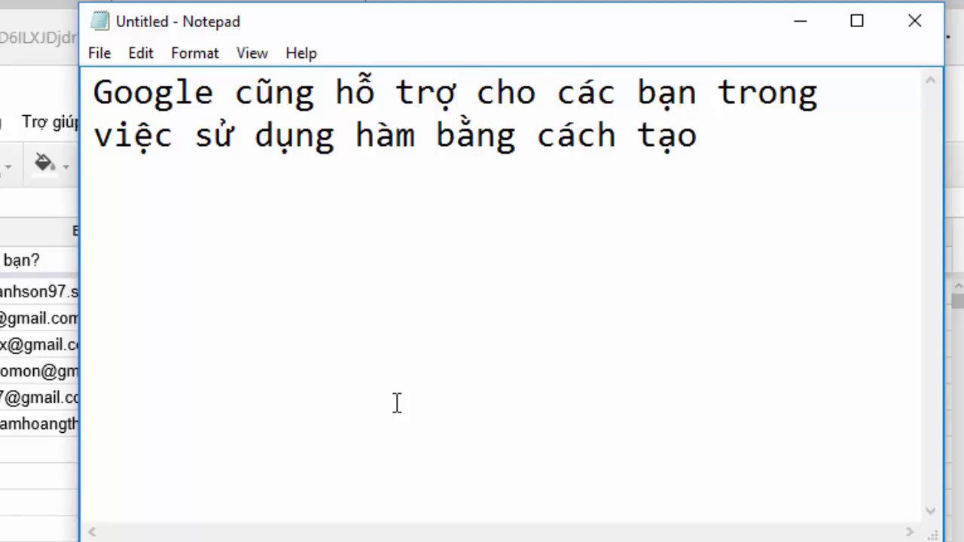
text(ra mootj )
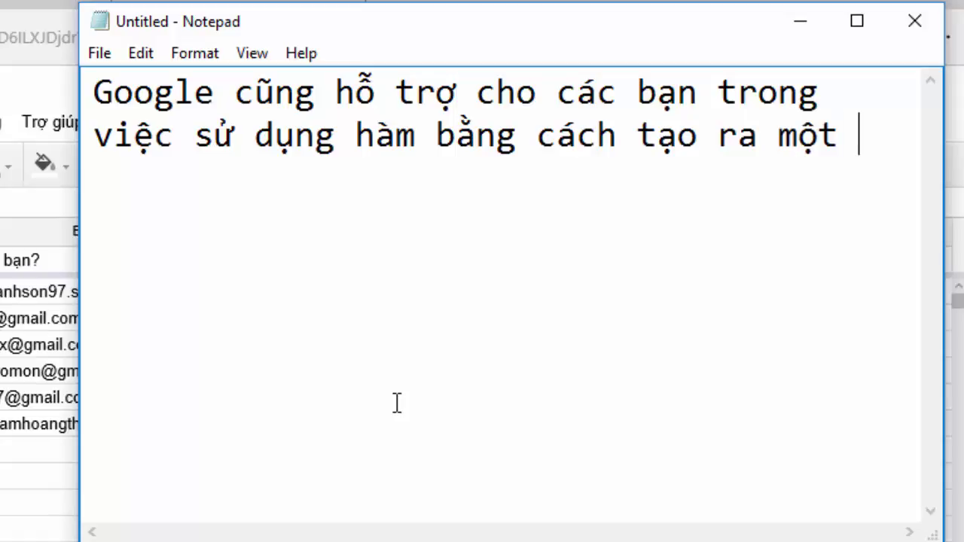
text(tra)
key(BackSpace)
key(BackSpace)
key(BackSpace)
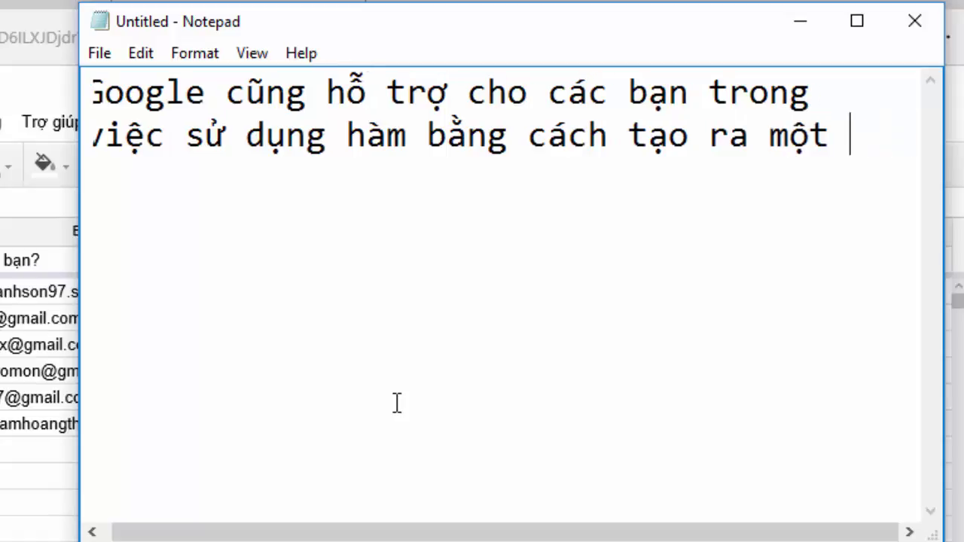
key(BackSpace)
text(trang )
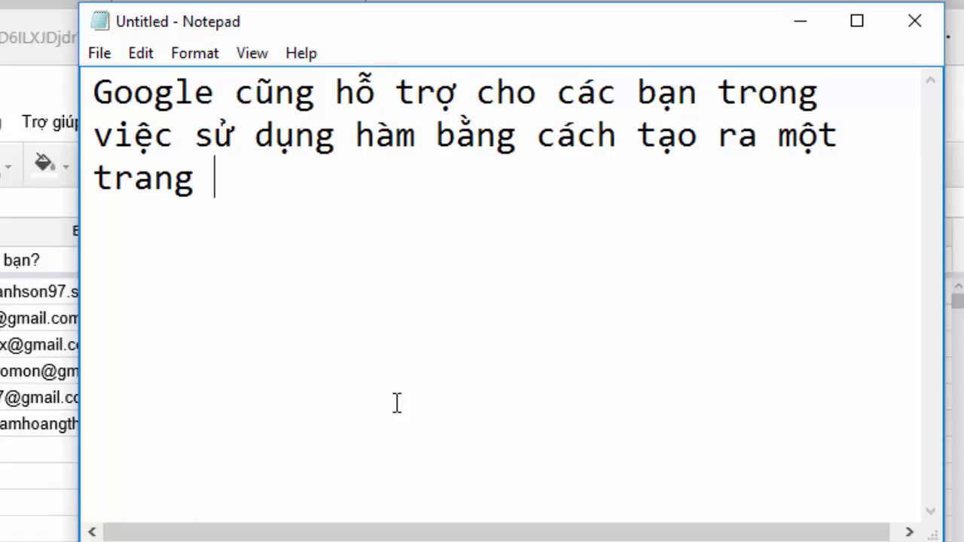
text(gomof )
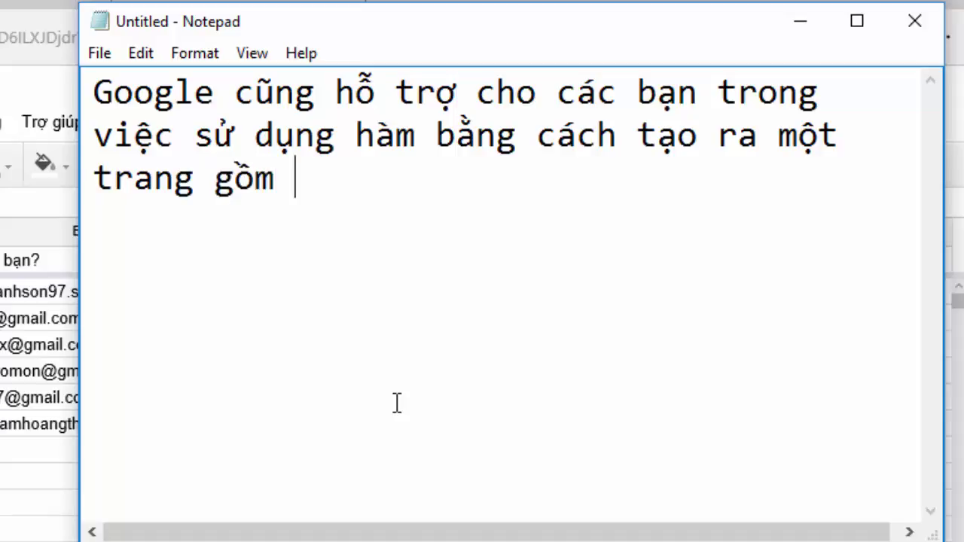
text(danh sac)
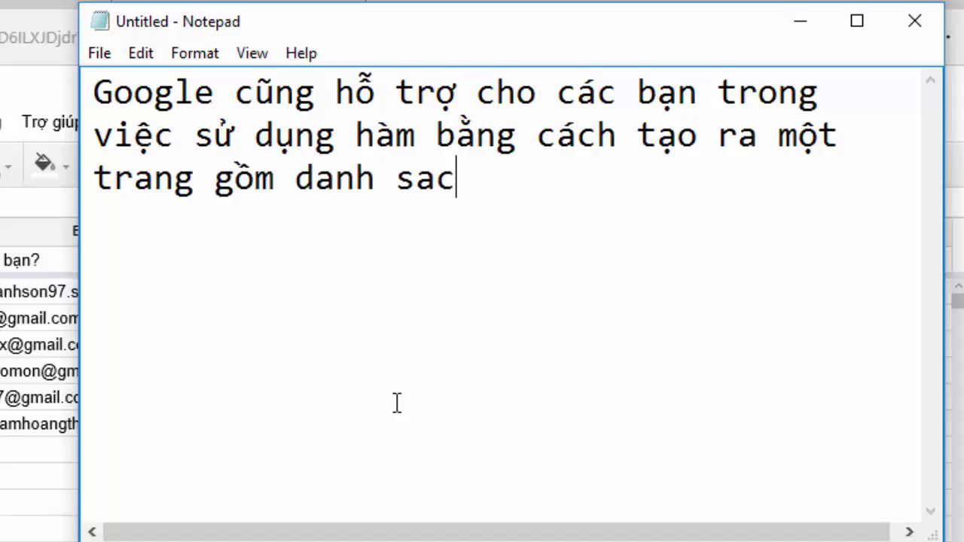
text(hs hamf)
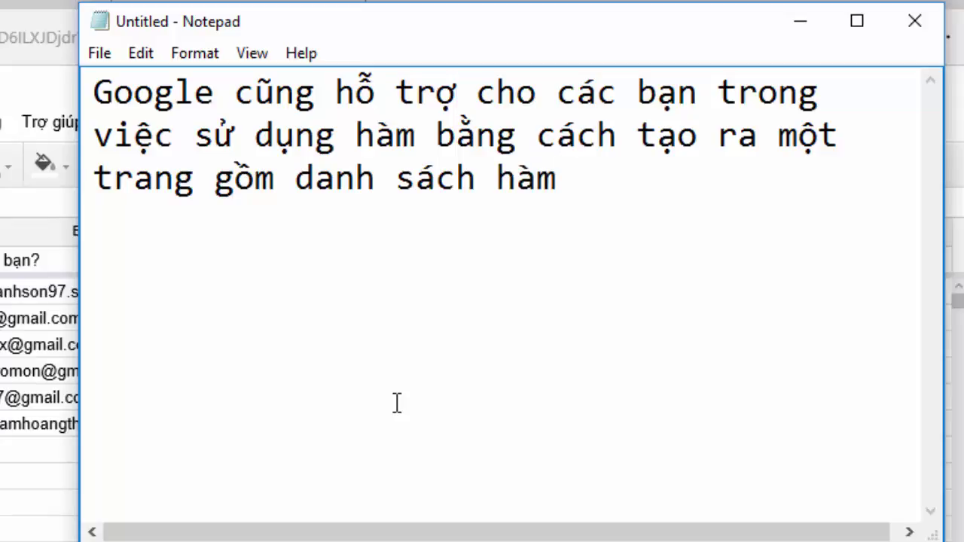
text(, )
text(c)
text(oon)
key(BackSpace)
key(BackSpace)
key(BackSpace)
text(ongo thưc)
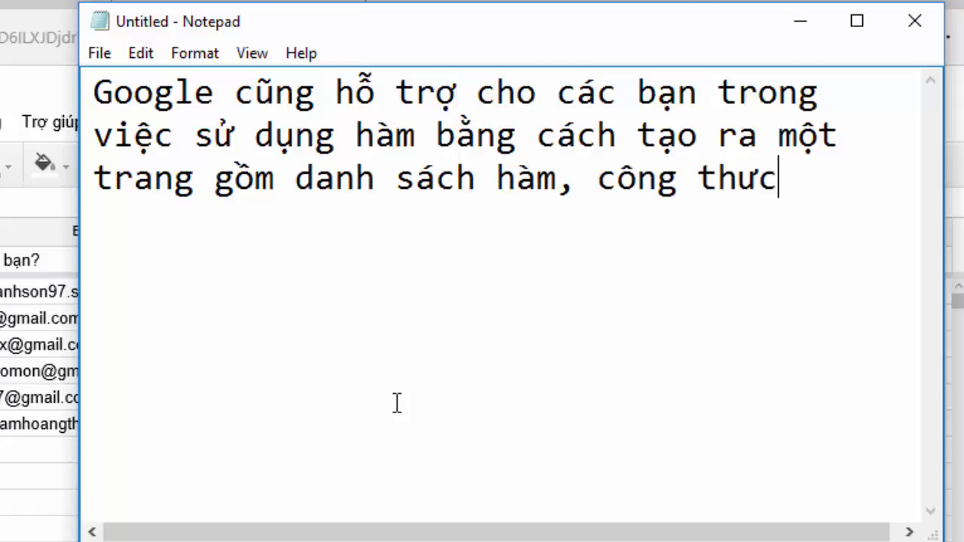
text(, cac)
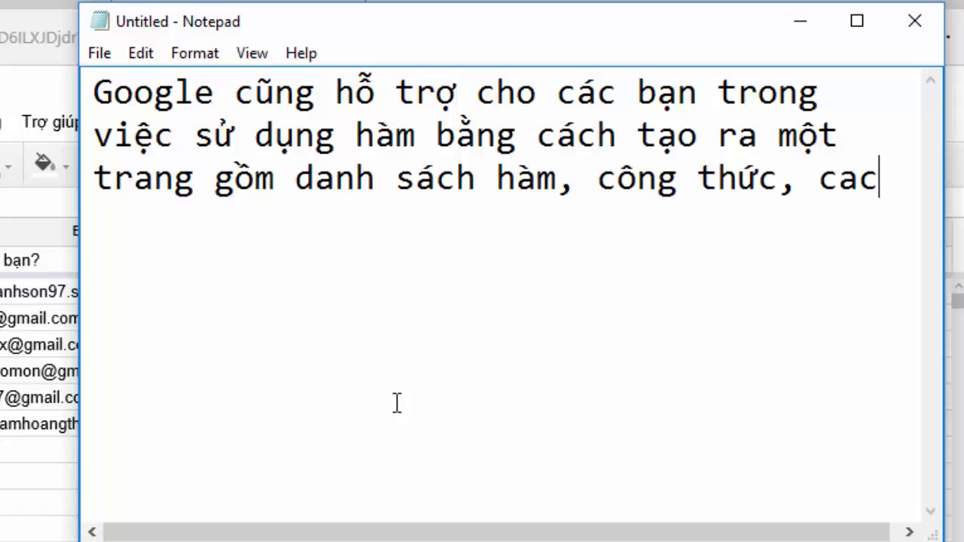
text(s)
key(BackSpace)
key(BackSpace)
key(BackSpace)
key(BackSpace)
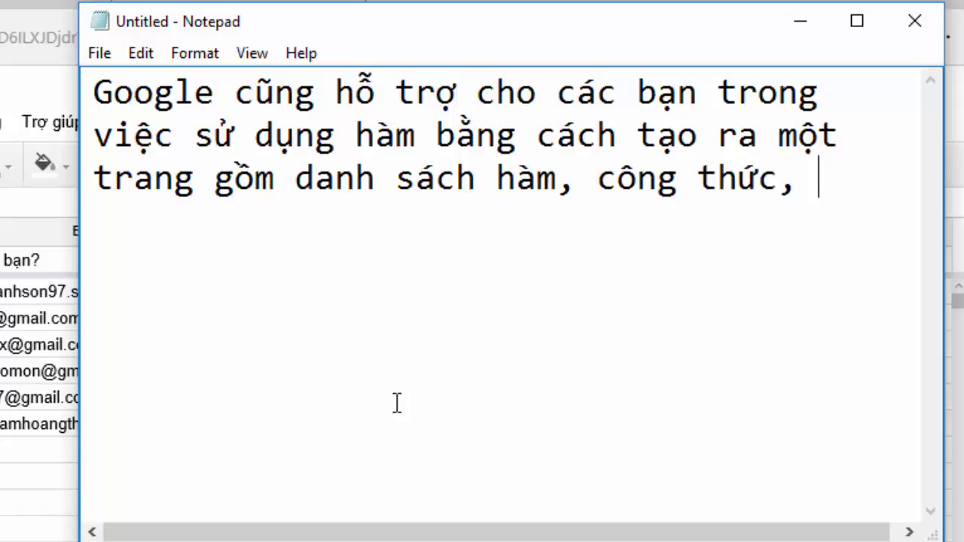
key(Return)
text(cachs )
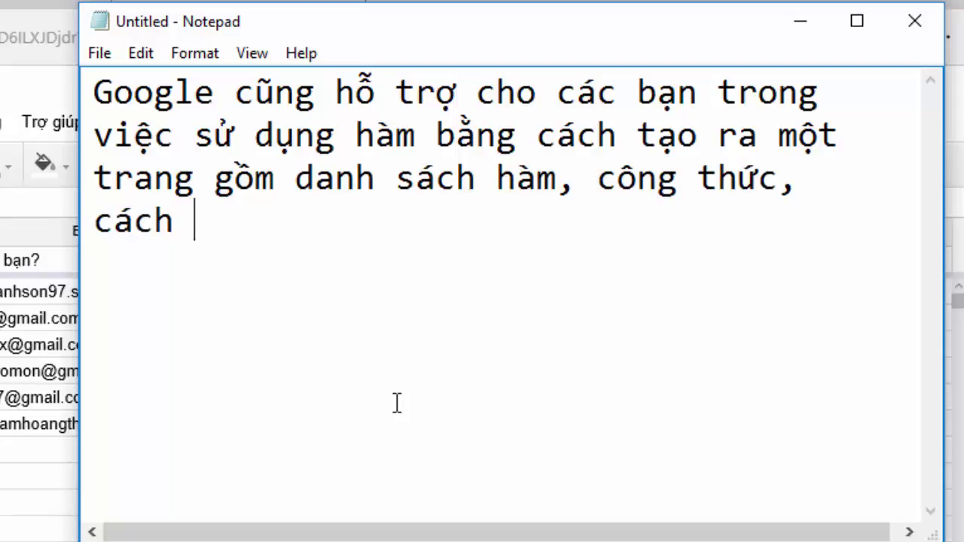
text(dung)
key(BackSpace)
key(BackSpace)
key(BackSpace)
key(BackSpace)
key(BackSpace)
key(BackSpace)
key(BackSpace)
text(ông thức)
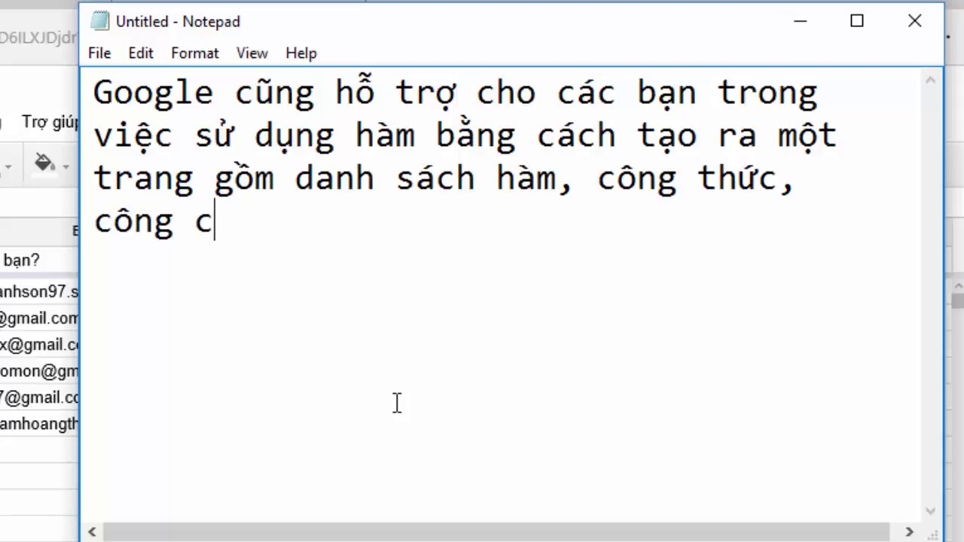
key(BackSpace)
text(dungj)
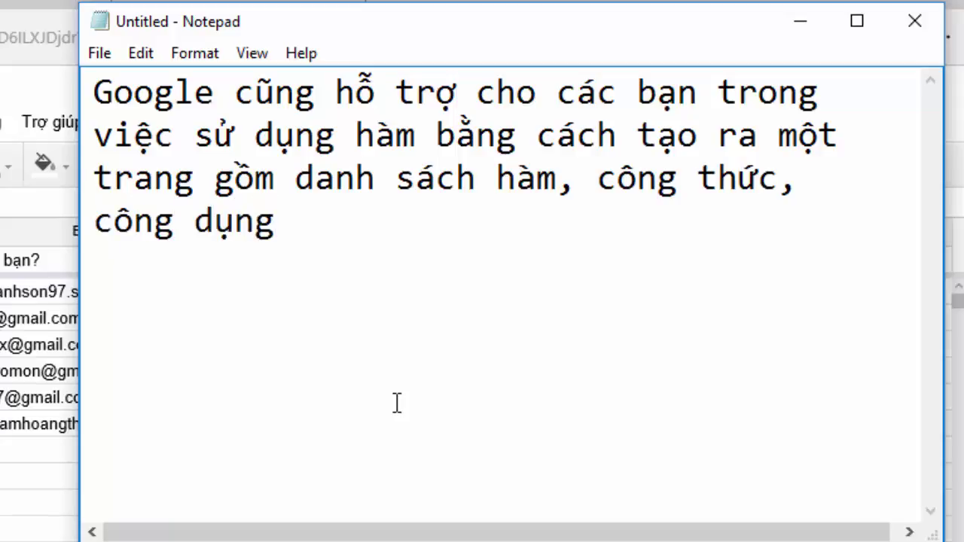
text(.)
key(Return)
key(Return)
Type 'Để vào trang này các bạn click Trợ giúp' and '->Danh sách hàm' on the next line
text(De)
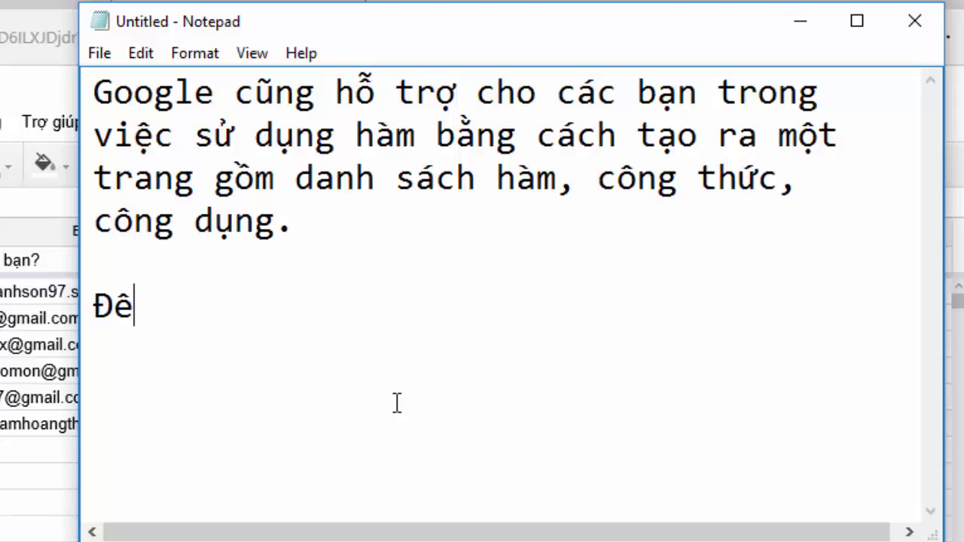
text(er vaof tra)
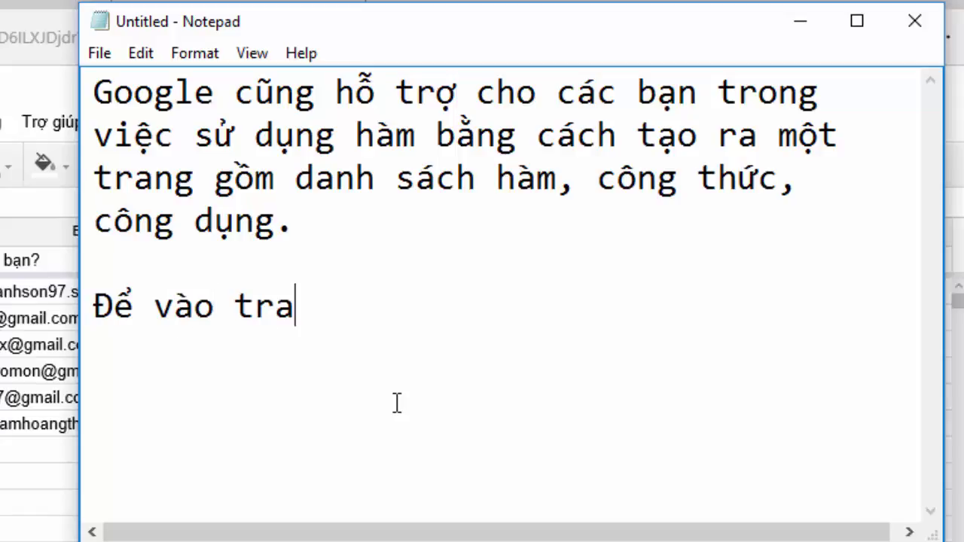
text(ng c)
key(BackSpace)
text(na)
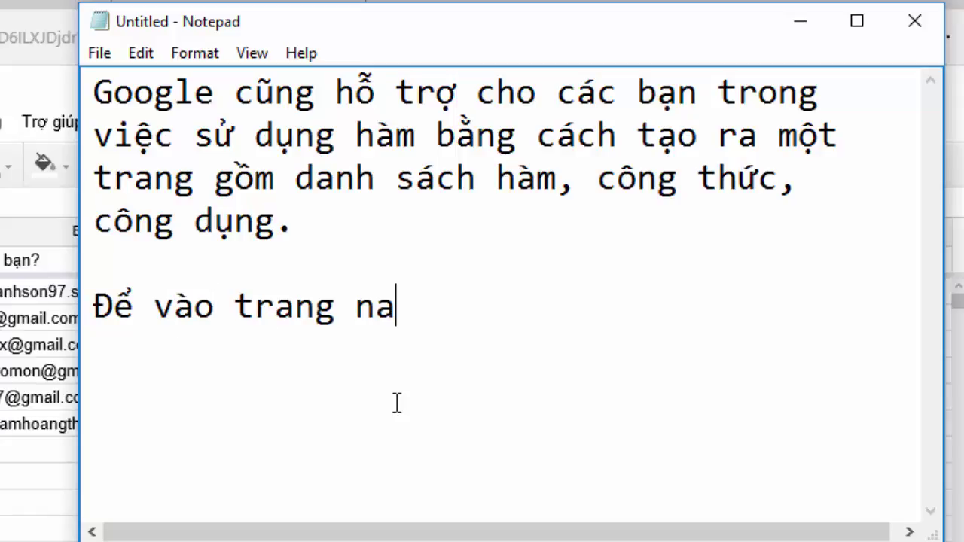
text(yf ca)
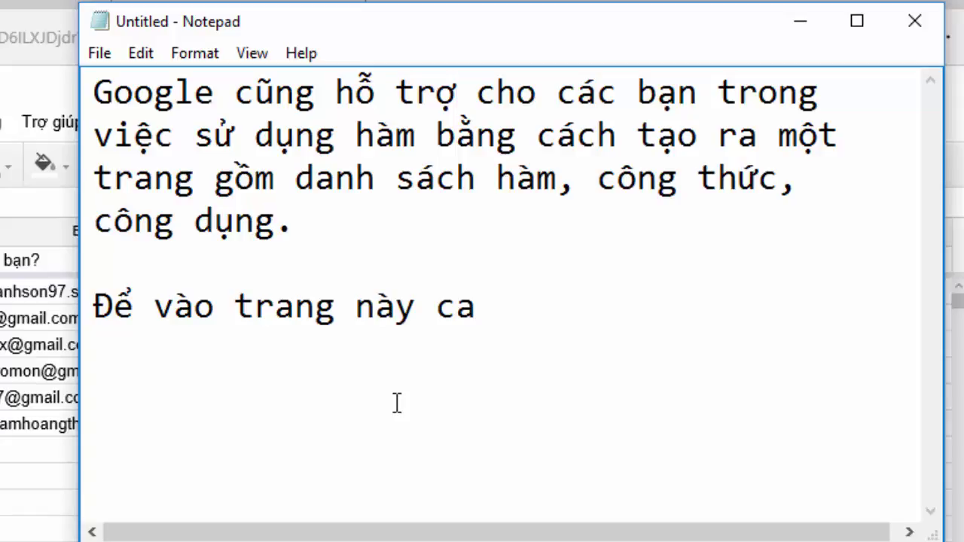
text(cs banj )
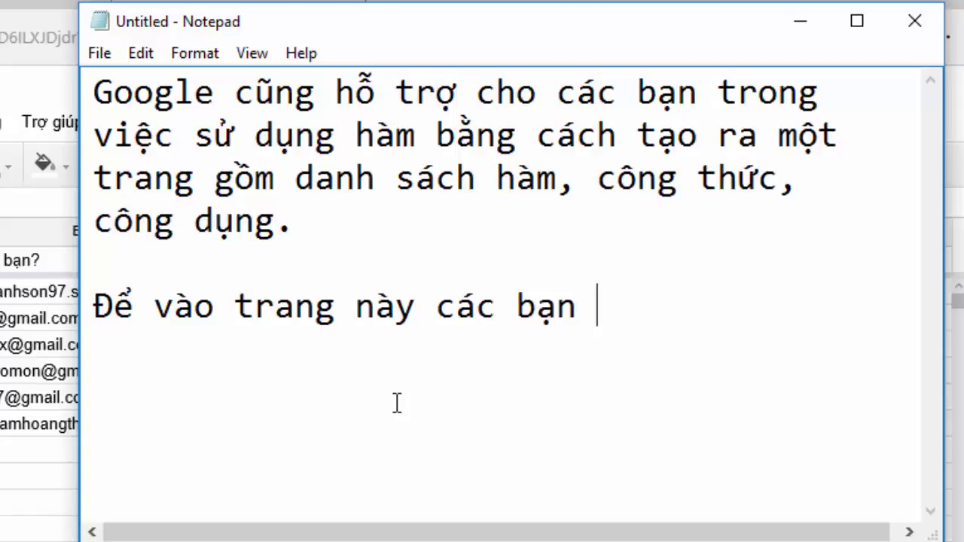
text(click )
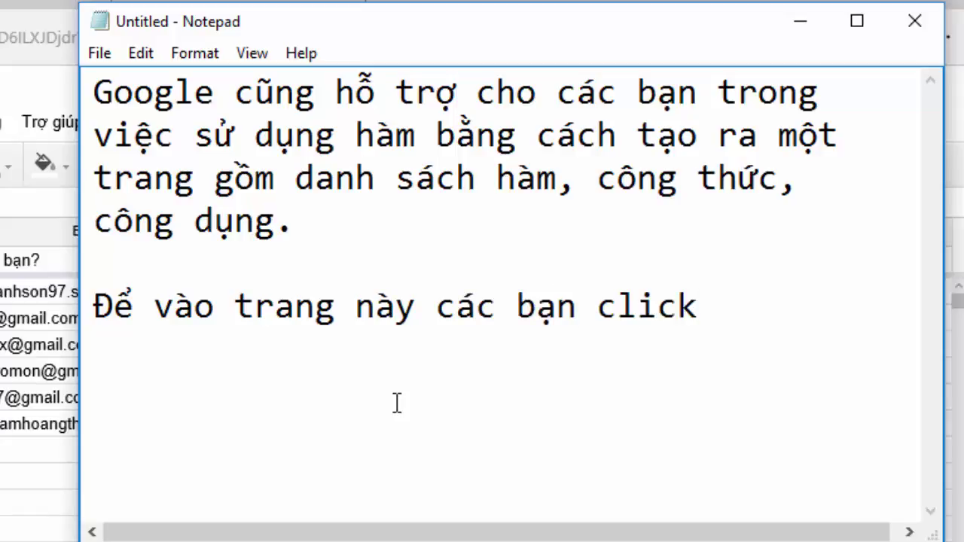
text(TR)
key(BackSpace)
text(rowj )
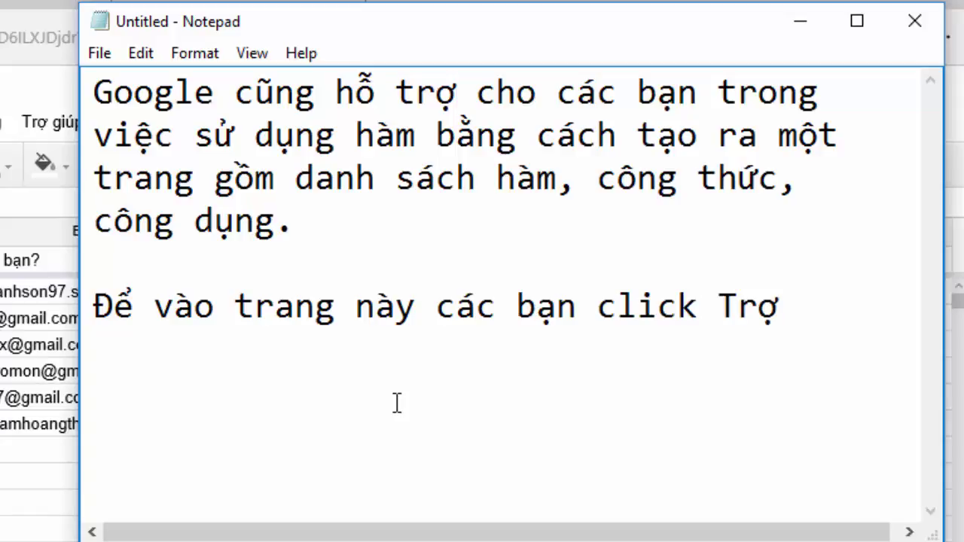
text(giup)
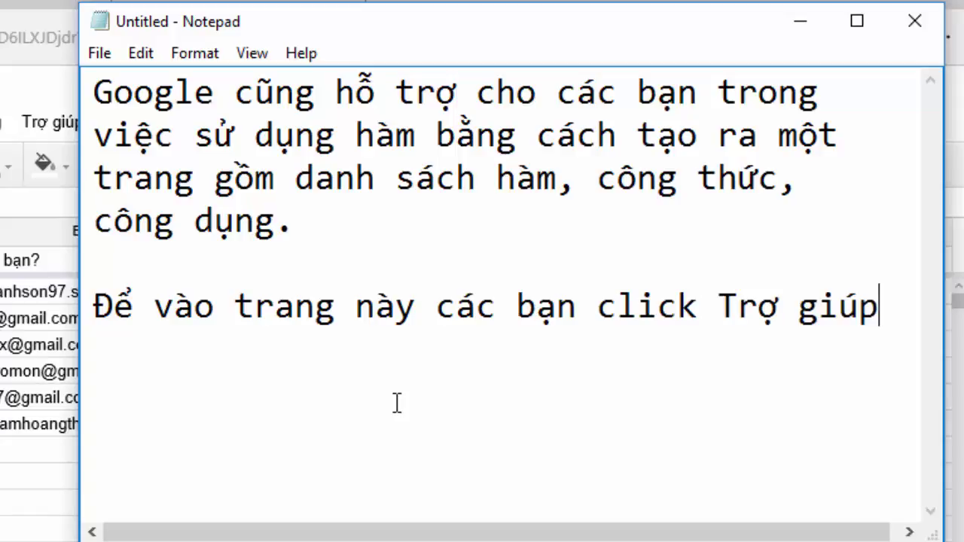
key(Return)
text(->)
text(Danh s)
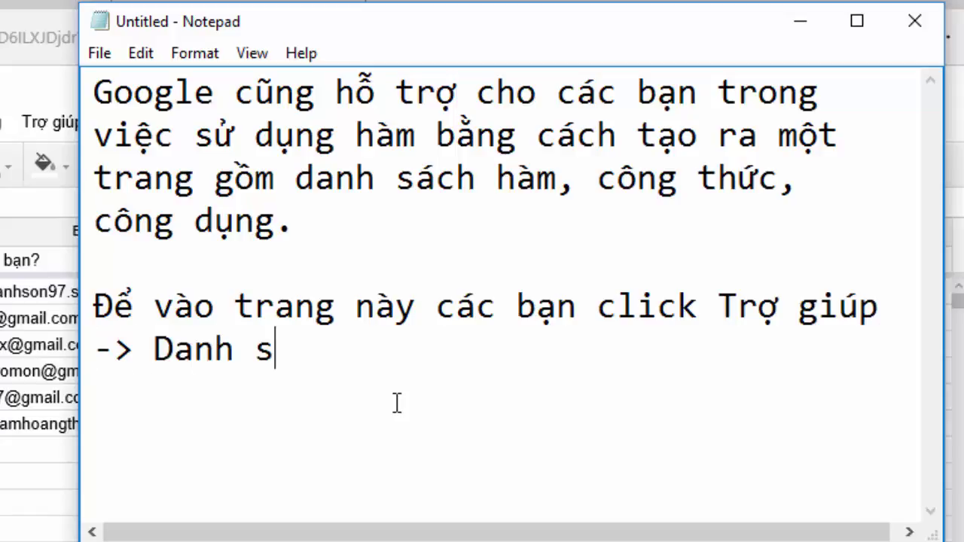
text(achs hamf)
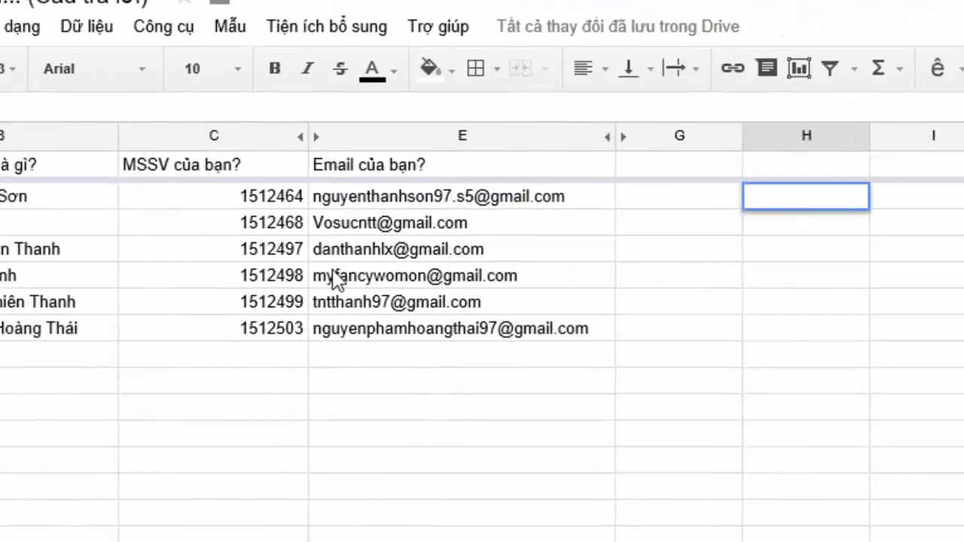
Open Trợ giúp > Danh sách hàm in the spreadsheet and scroll the function table
click(358, 270)
click(482, 21)
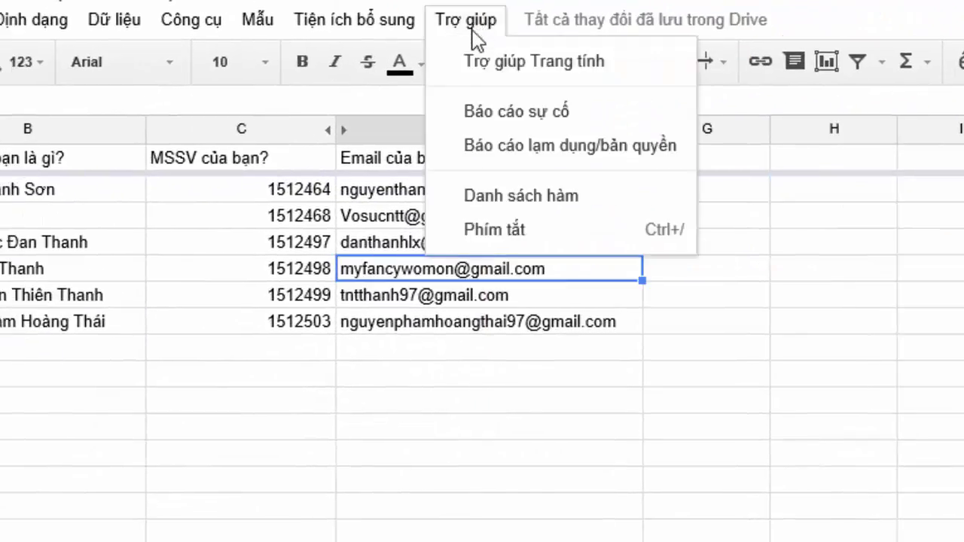
click(621, 200)
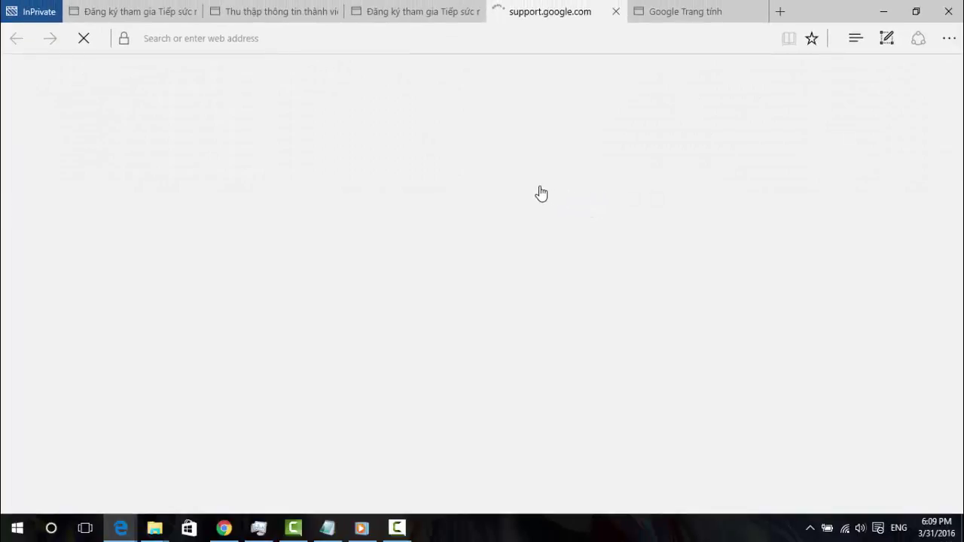
scroll(540, 230, down, 1)
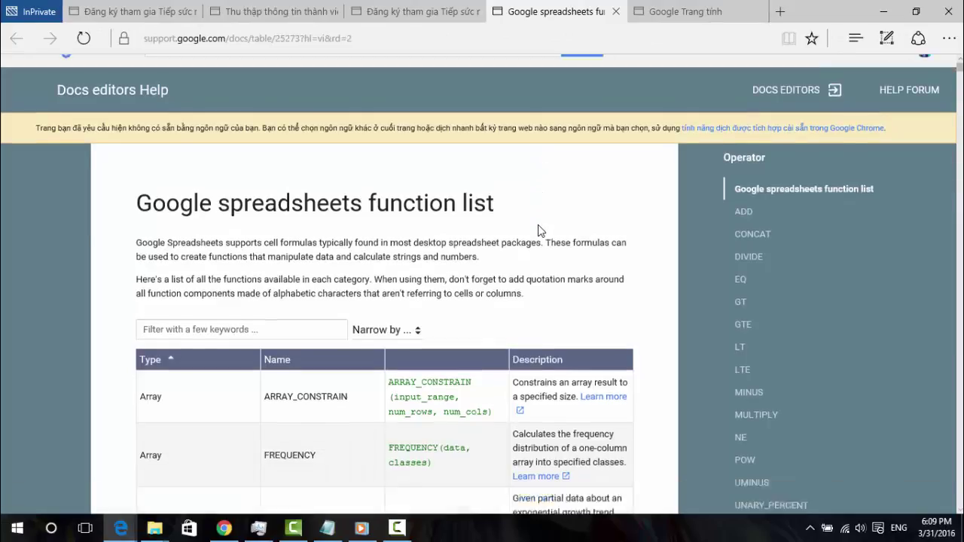
scroll(540, 230, down, 3)
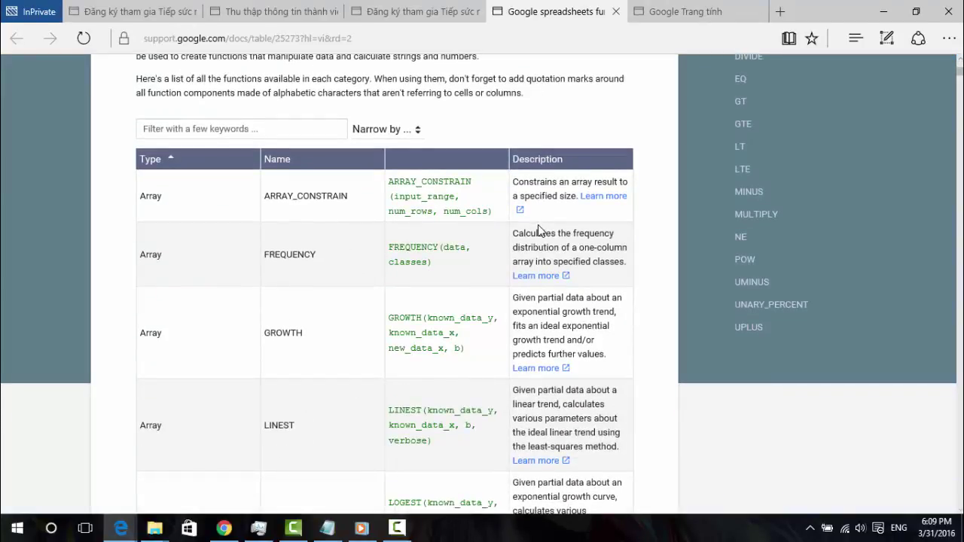
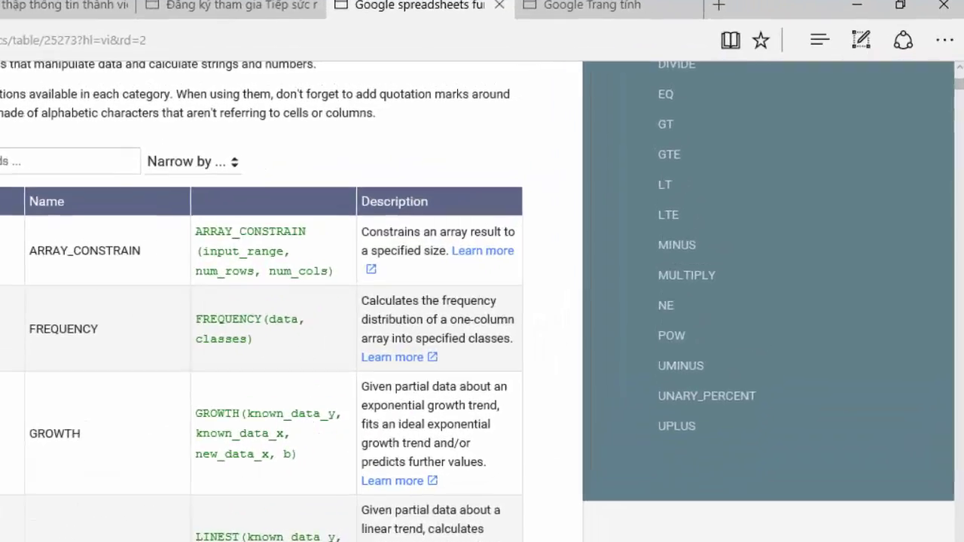
In Notepad, start a new caption line reading 'trong trang này, các bạn cũng'
click(327, 528)
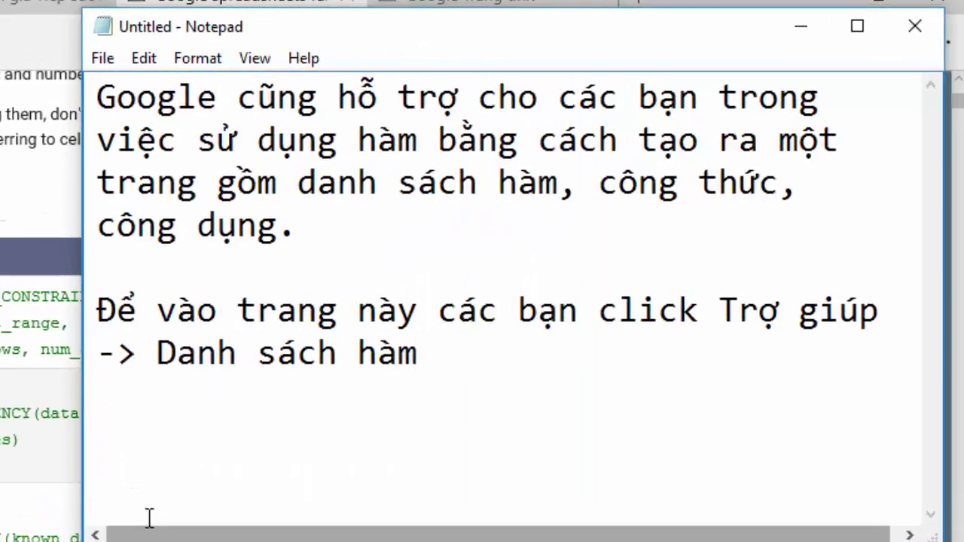
key(Return)
text(trong )
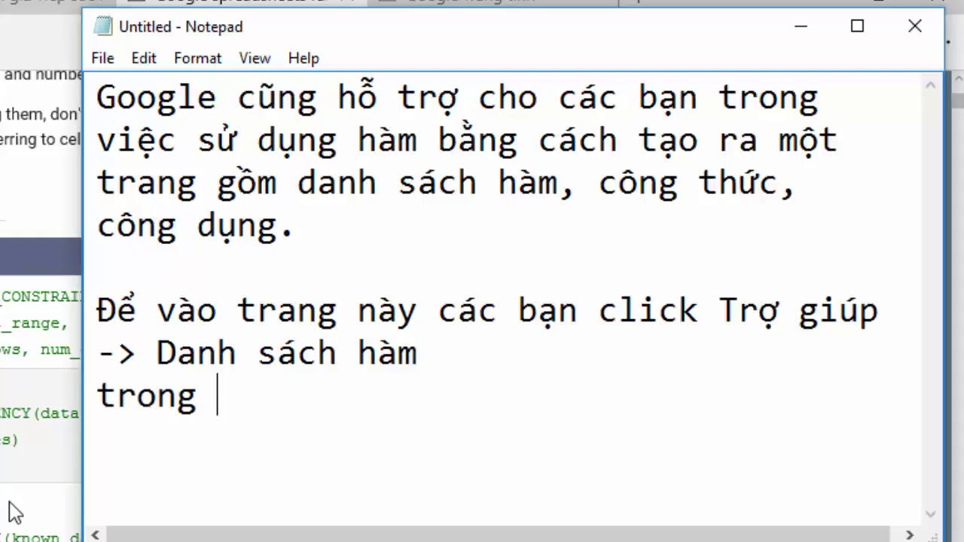
text(da)
key(BackSpace)
key(BackSpace)
text(tran)
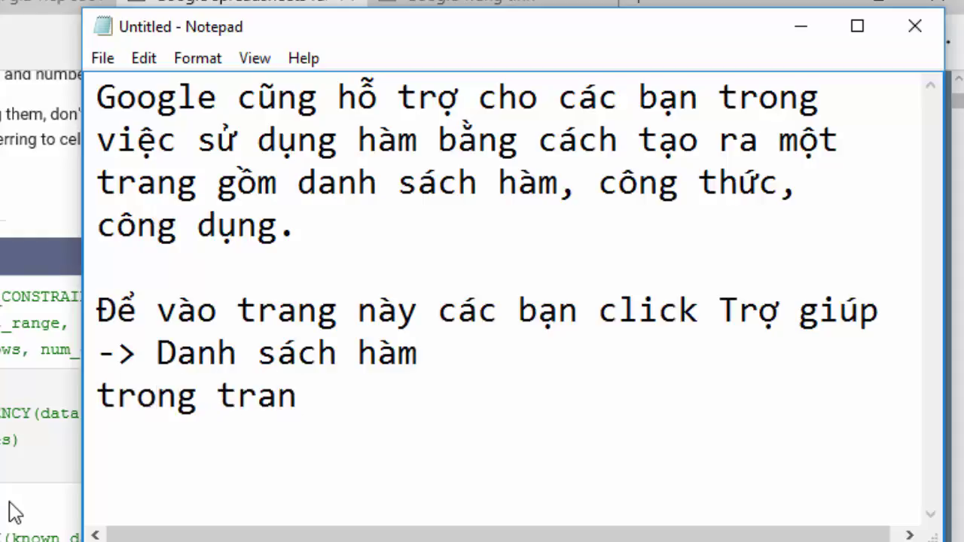
text(g này)
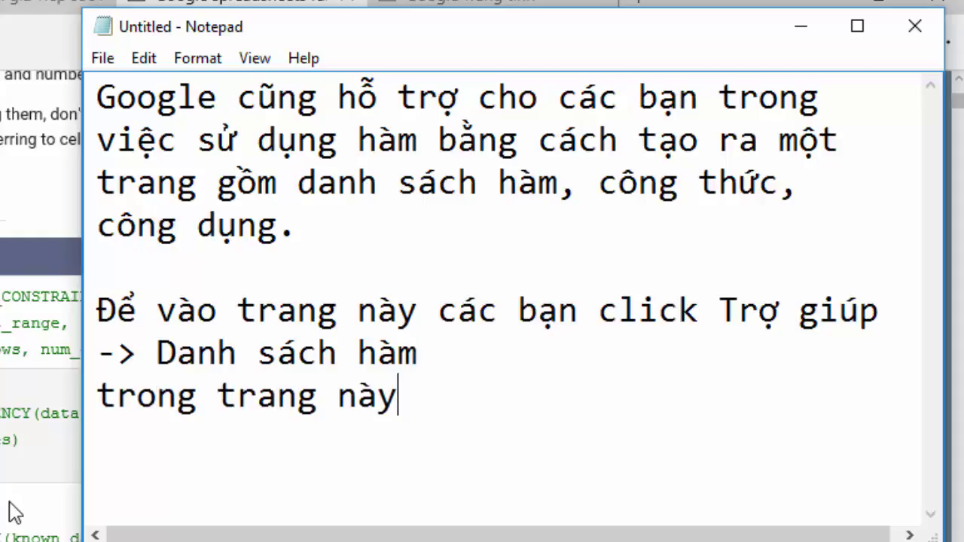
text(,)
key(BackSpace)
key(BackSpace)
text(y, các )
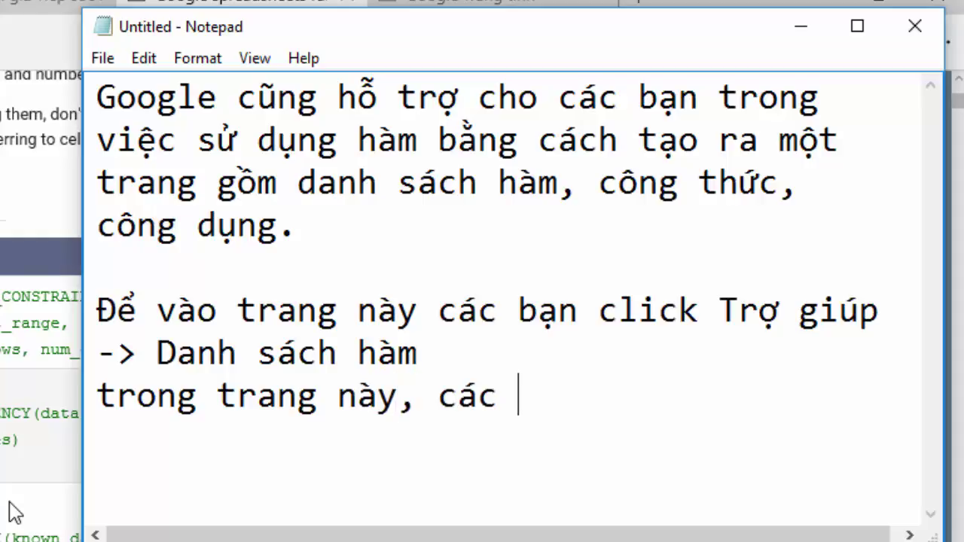
text(banj cun)
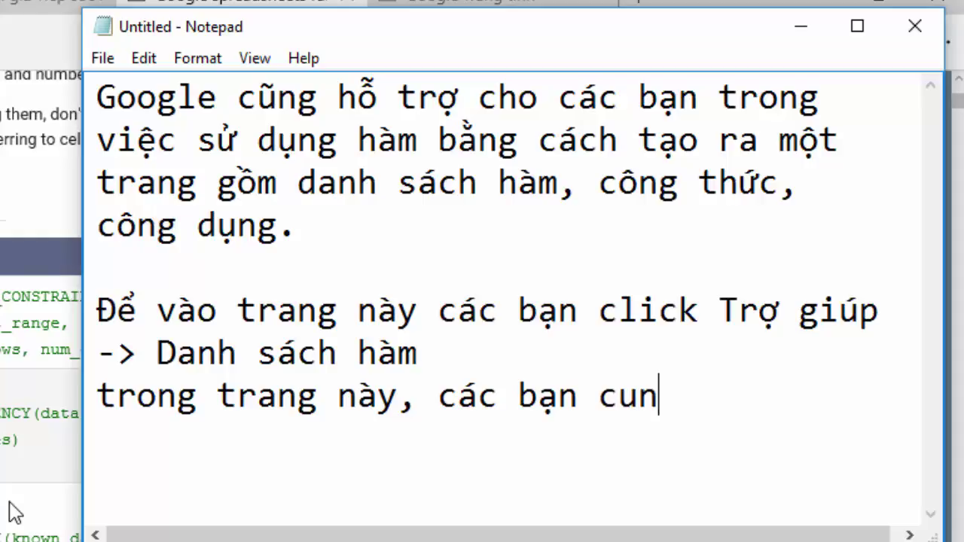
text(g)
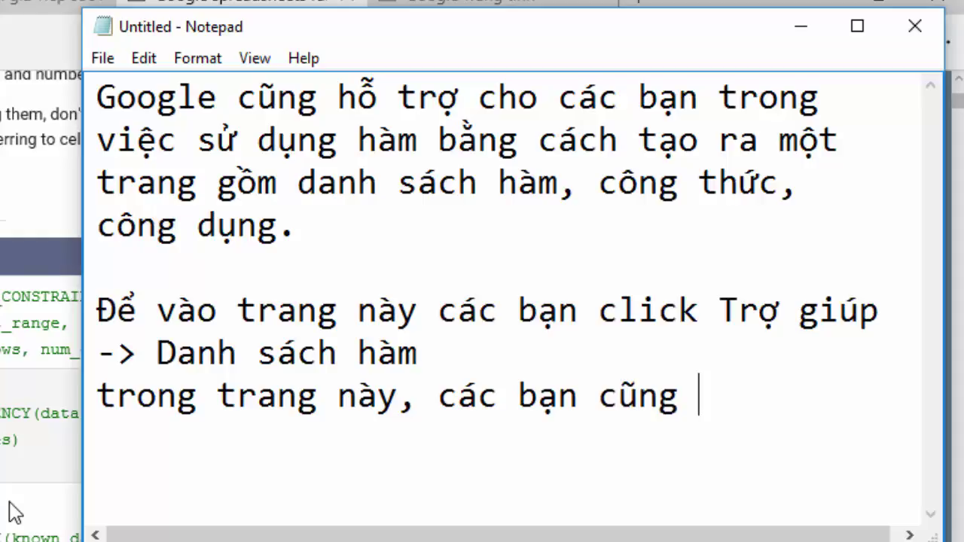
text( dươc)
key(BackSpace)
key(BackSpace)
key(BackSpace)
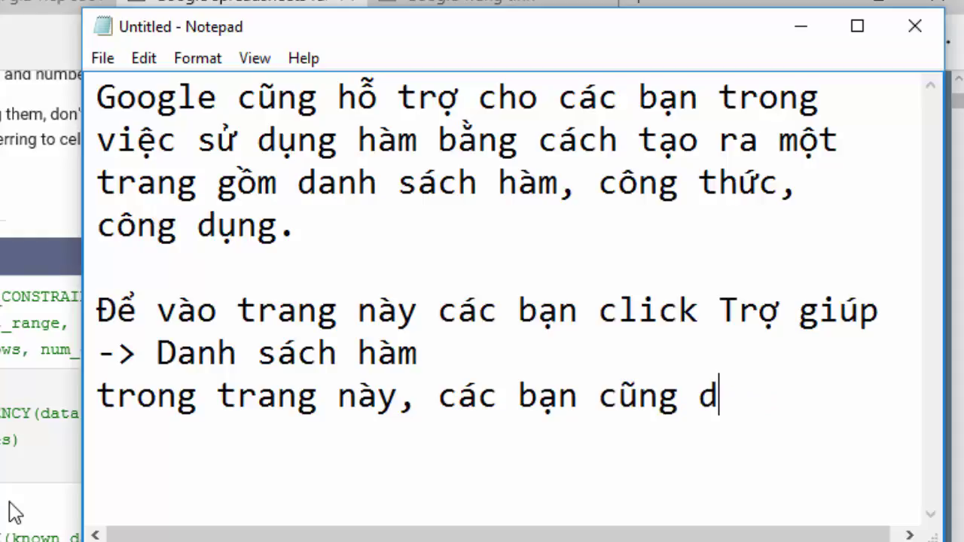
key(BackSpace)
Finish the line with 'có thể tìm kiếm bằng cách nhập từ khóa vào đây'
text(có the)
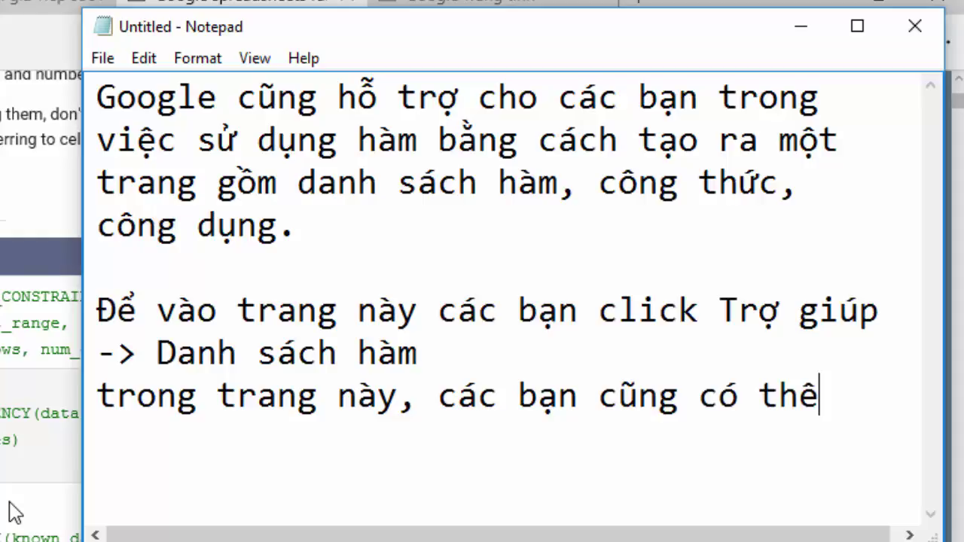
text(r timf)
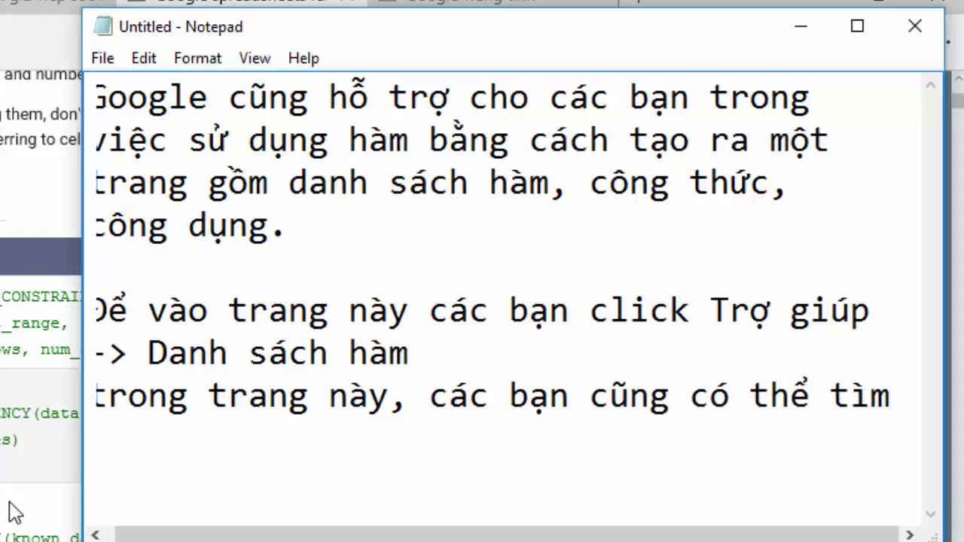
key(Return)
text(kie)
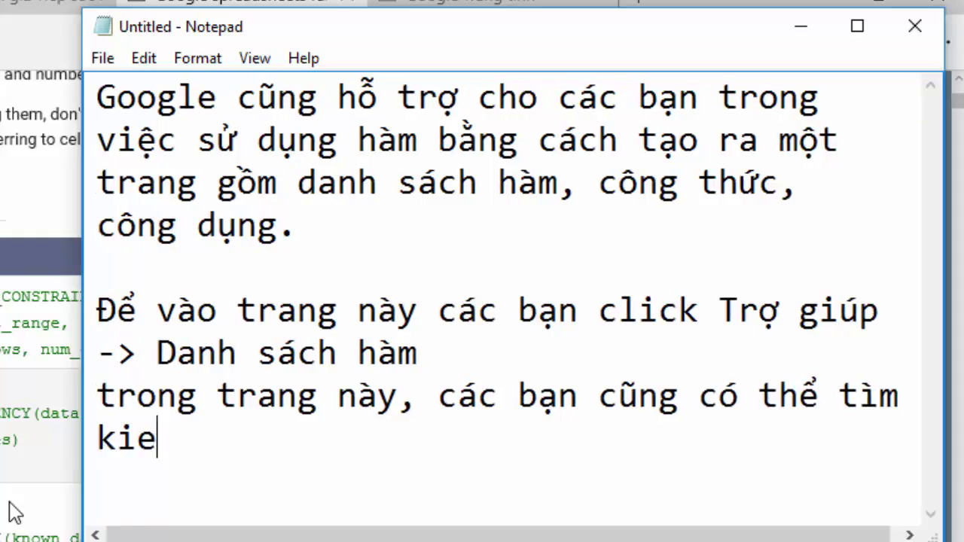
text(ems )
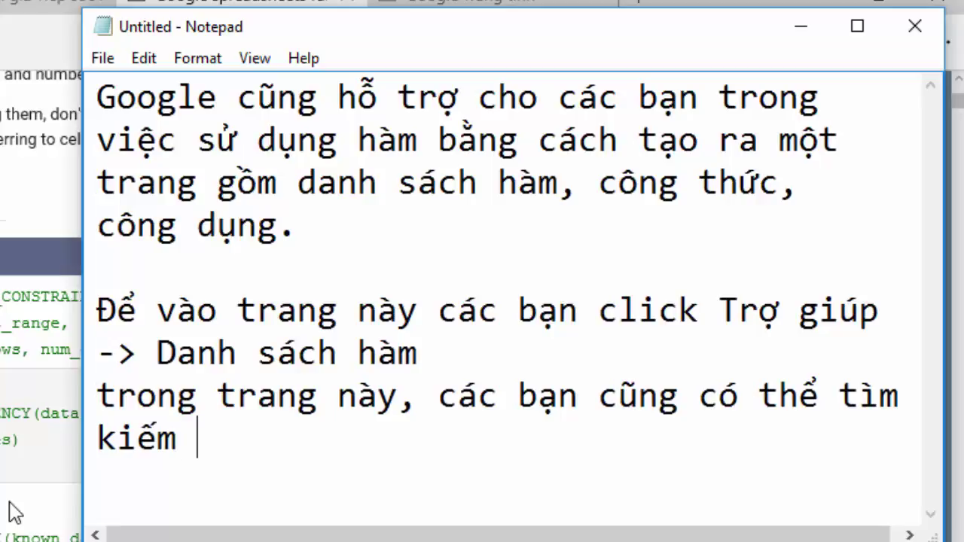
text(bangwf )
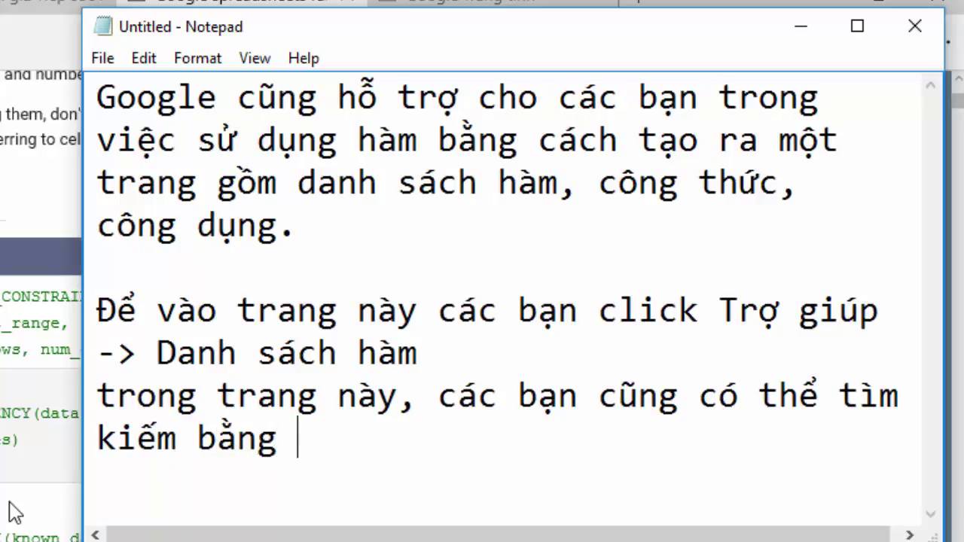
text(cachs nha)
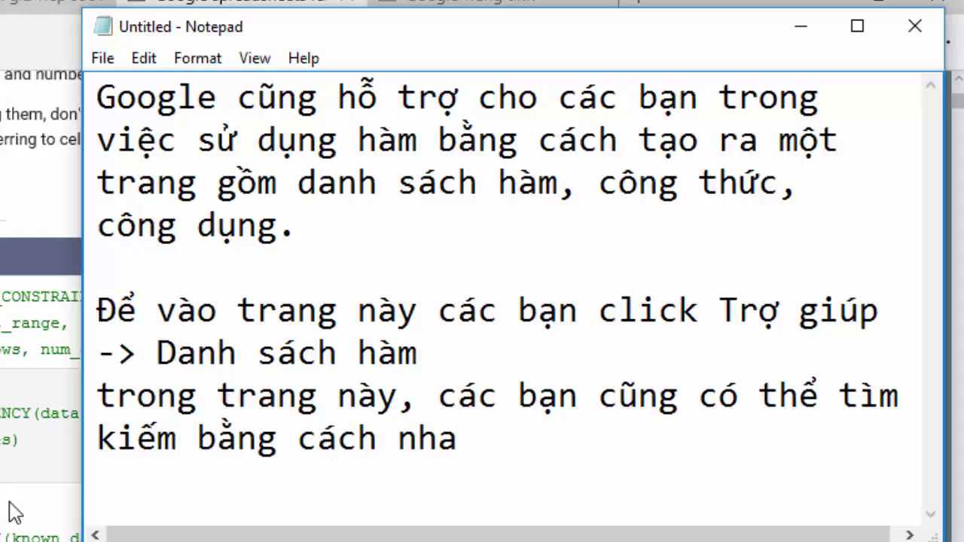
text(apj tuwf)
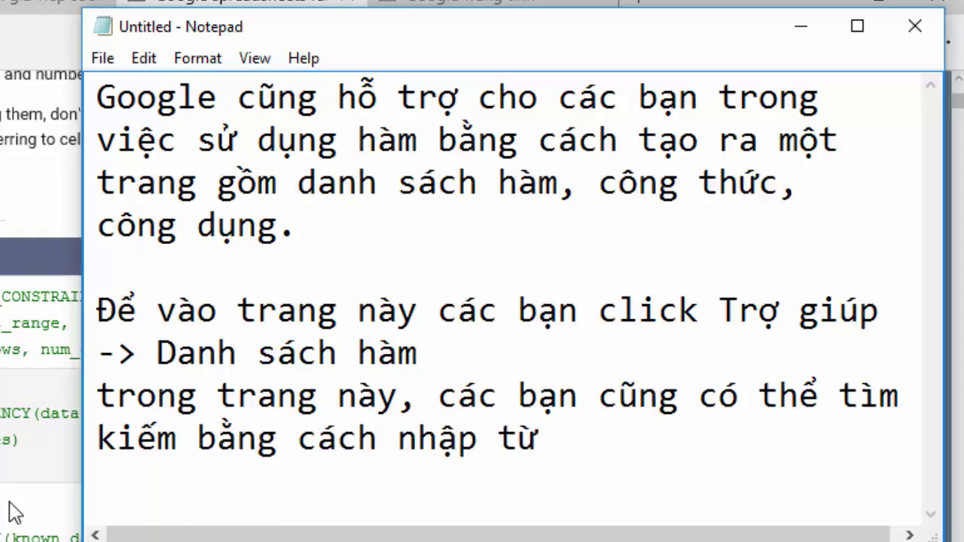
text( kh)
text(oas va)
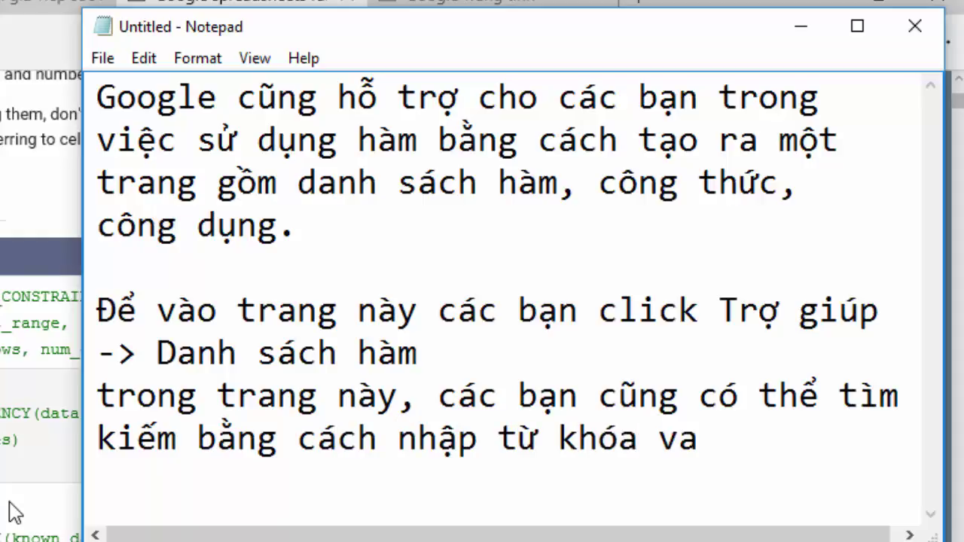
text(of )
text(da)
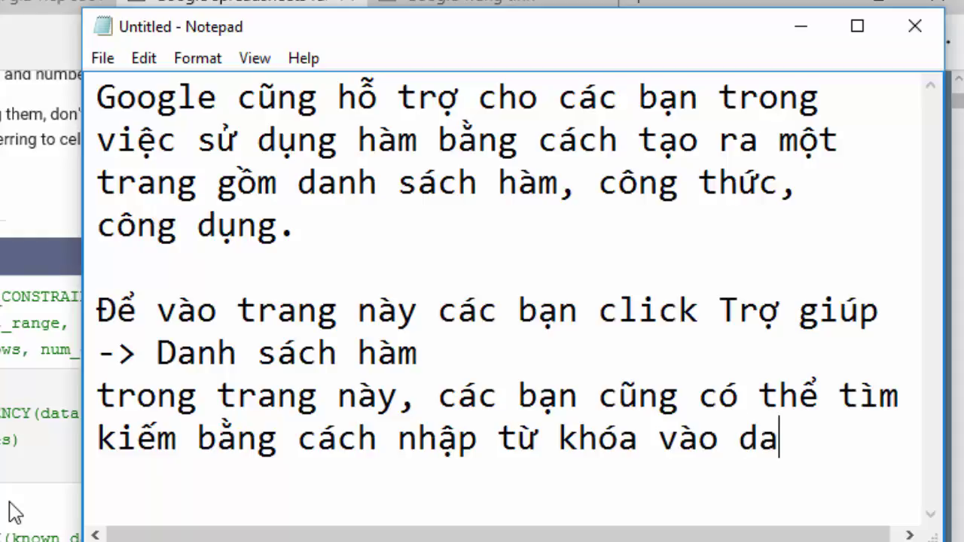
text(y)
text(af)
text(f)
key(BackSpace)
text(d)
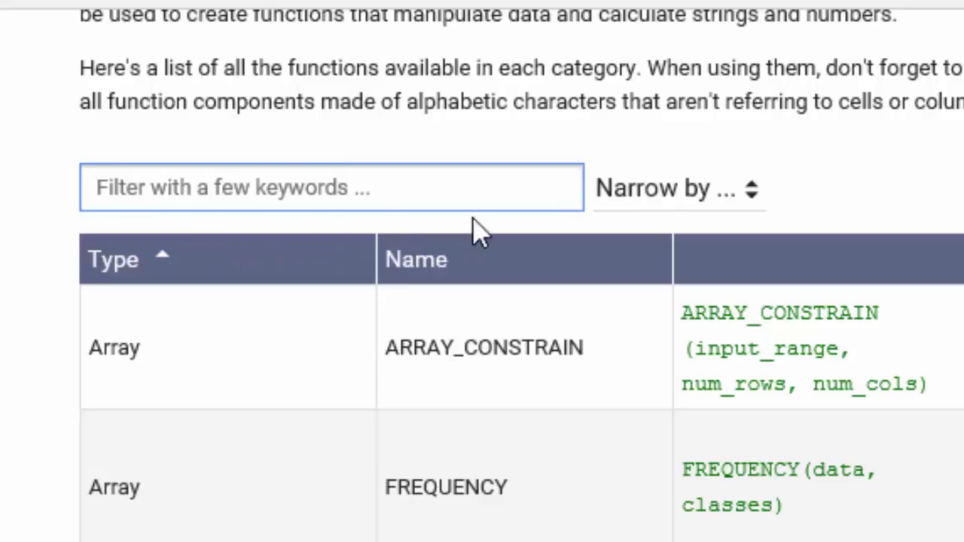
Show the Narrow by function categories in the browser and end the Notepad line with '...'
click(660, 203)
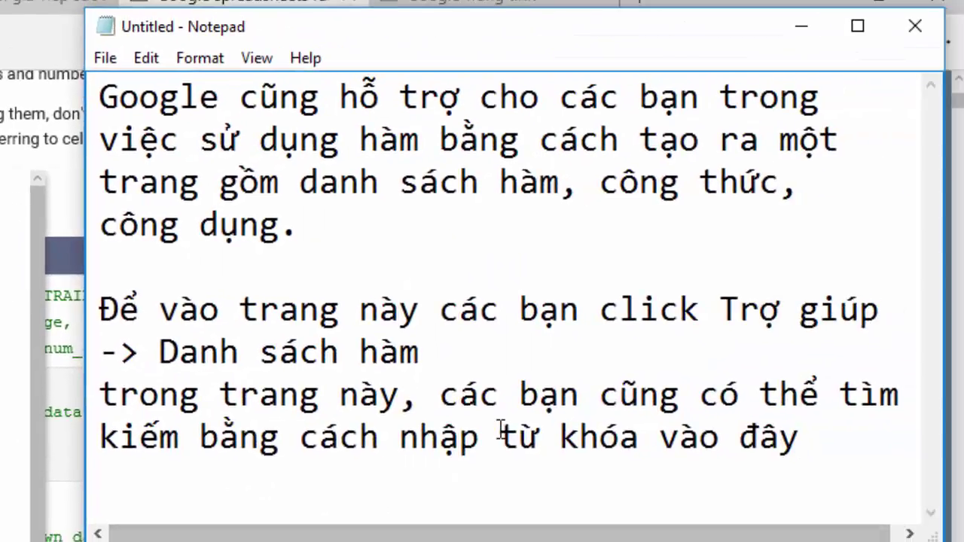
text(và )
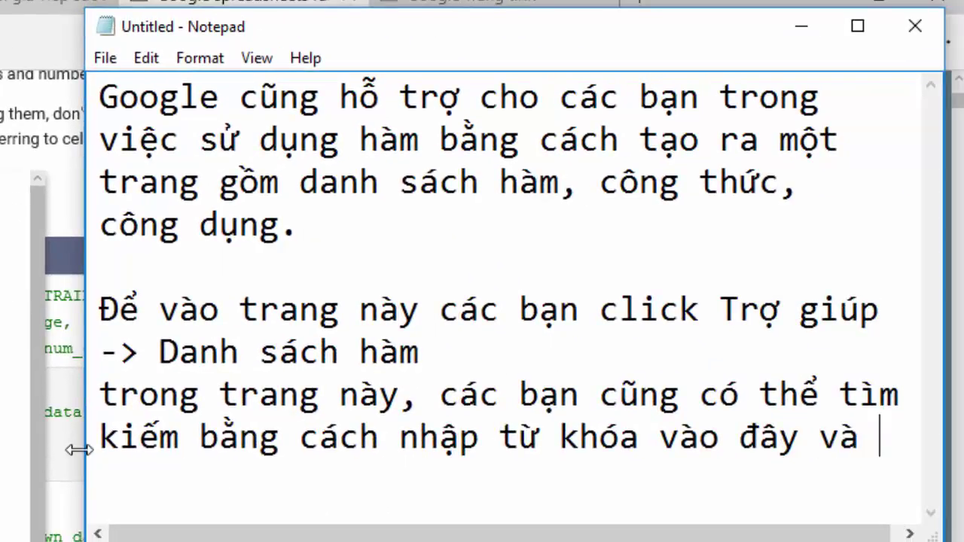
text(cho)
key(BackSpace)
key(BackSpace)
key(BackSpace)
key(BackSpace)
key(BackSpace)
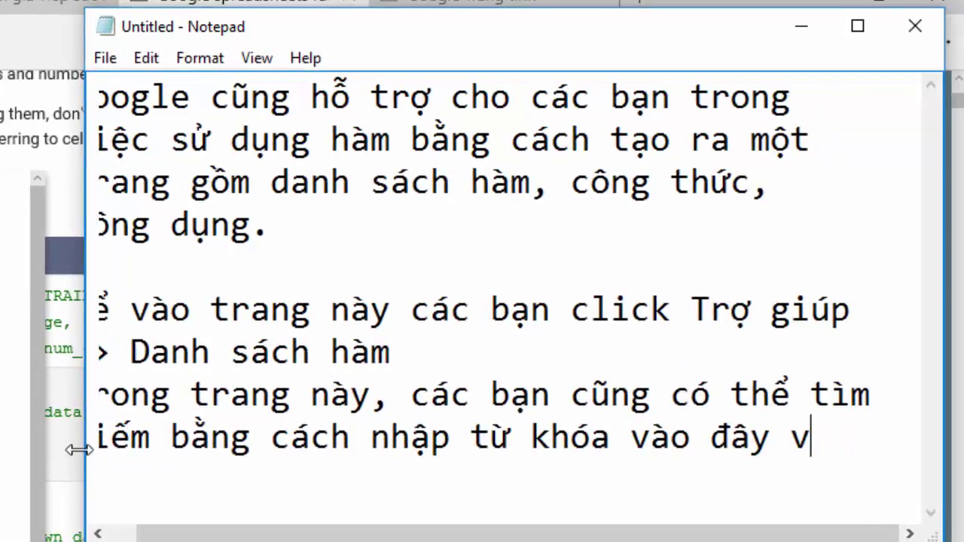
key(BackSpace)
key(BackSpace)
text(...)
Add the line 'và chọn chế độ lọc.', then delete all the note's text
key(Return)
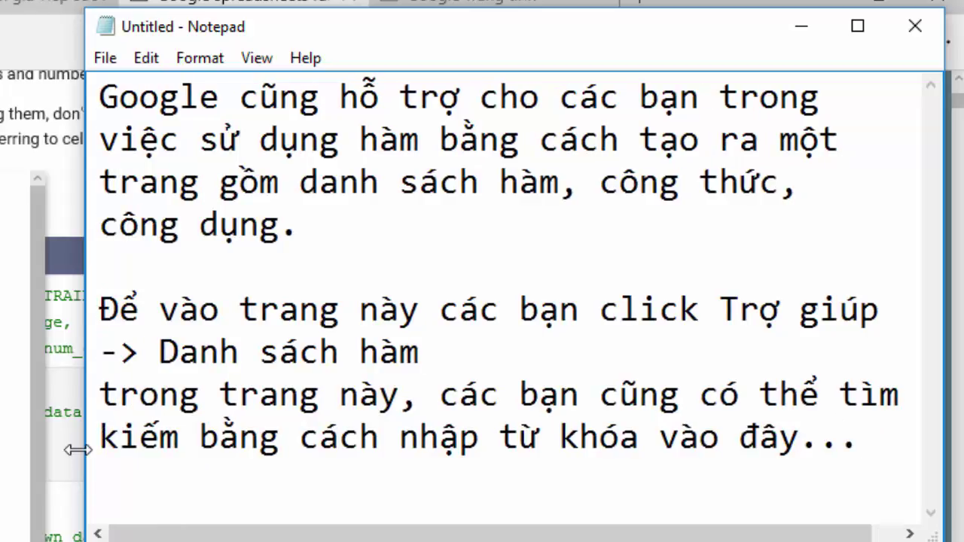
text(và ch)
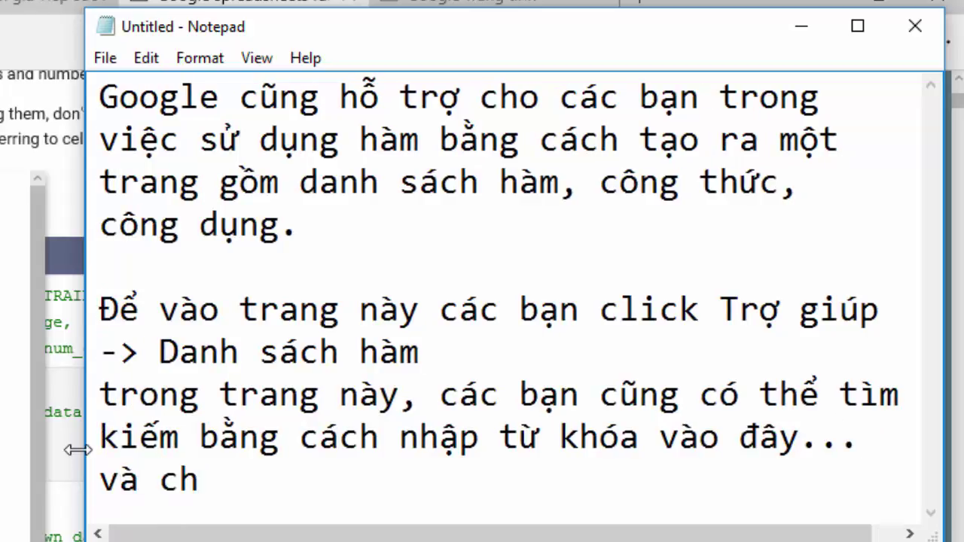
text(on)
key(BackSpace)
key(BackSpace)
text(ọn cheế)
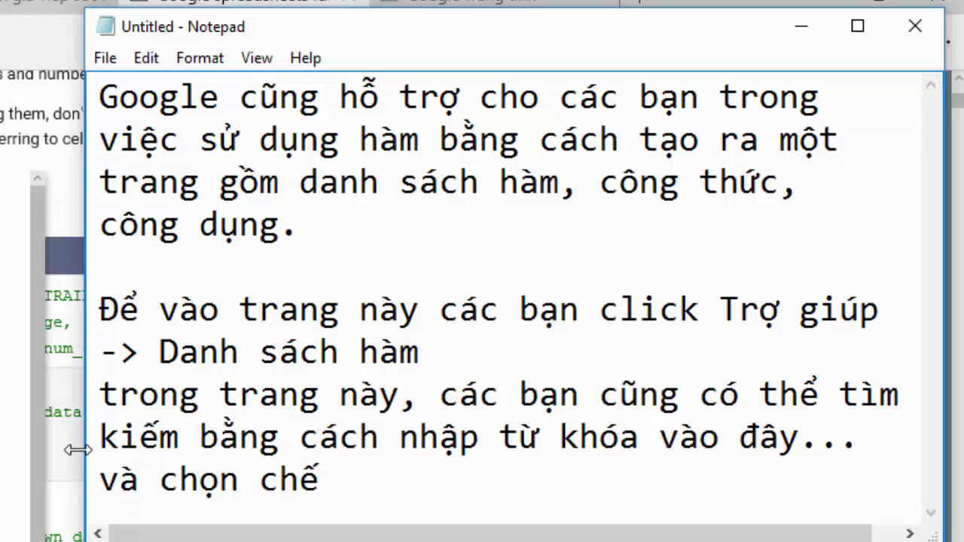
text( do)
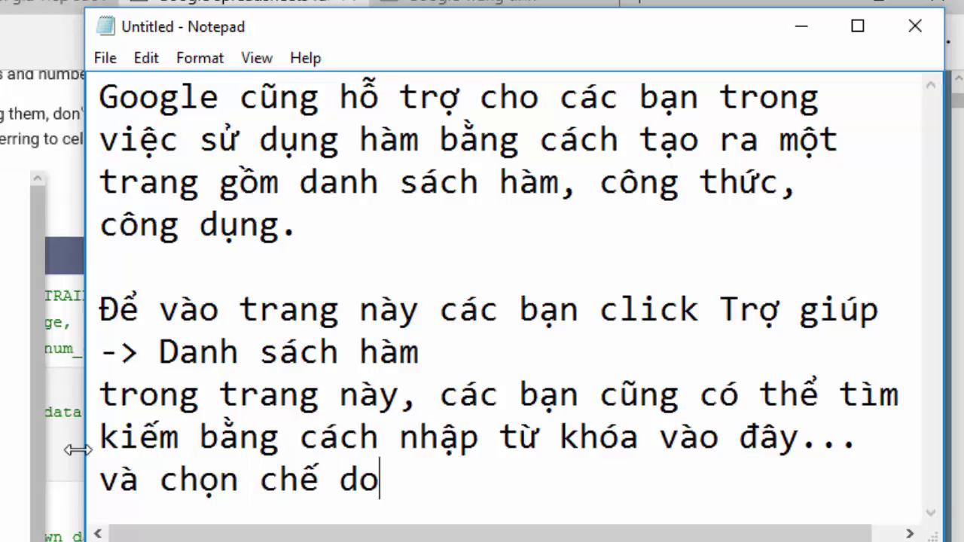
text(d lo)
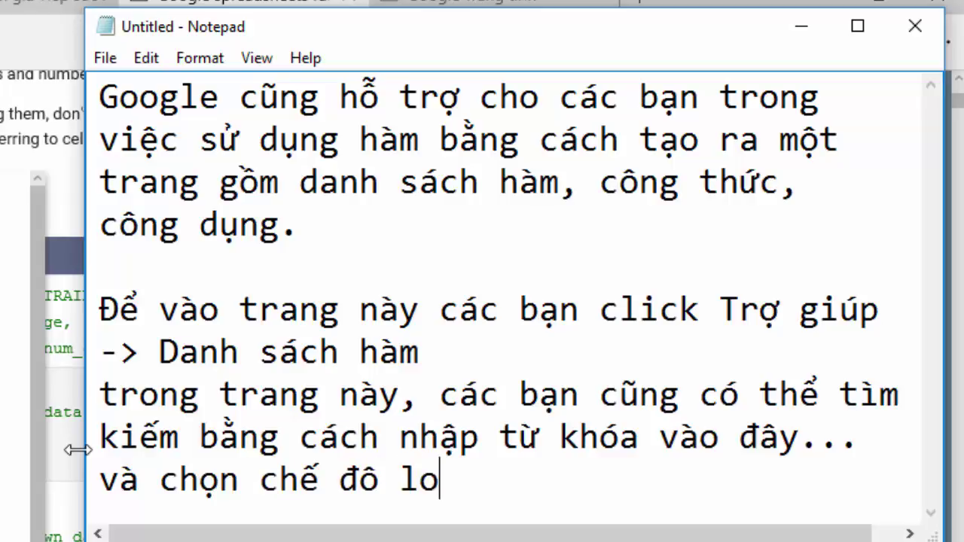
text(ọc.)
key(ctrl+a)
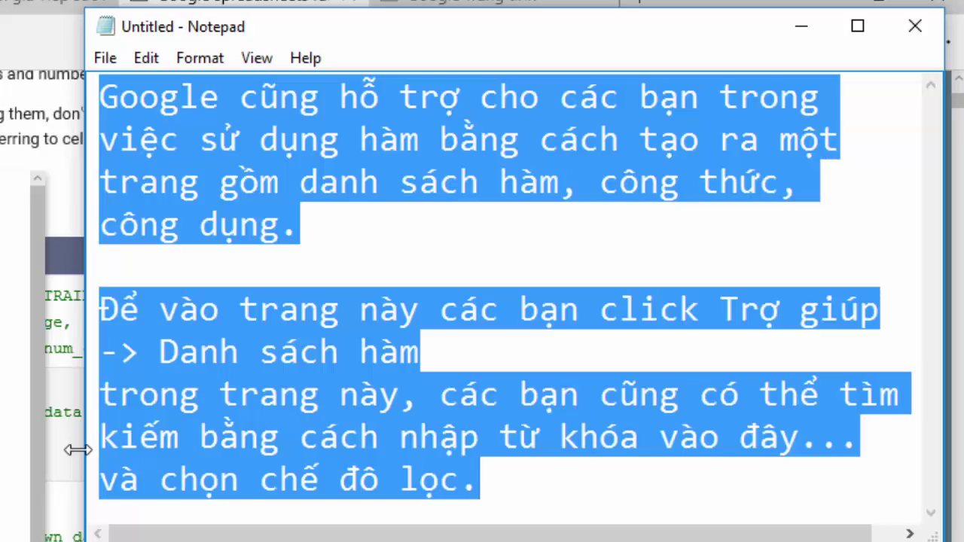
key(Delete)
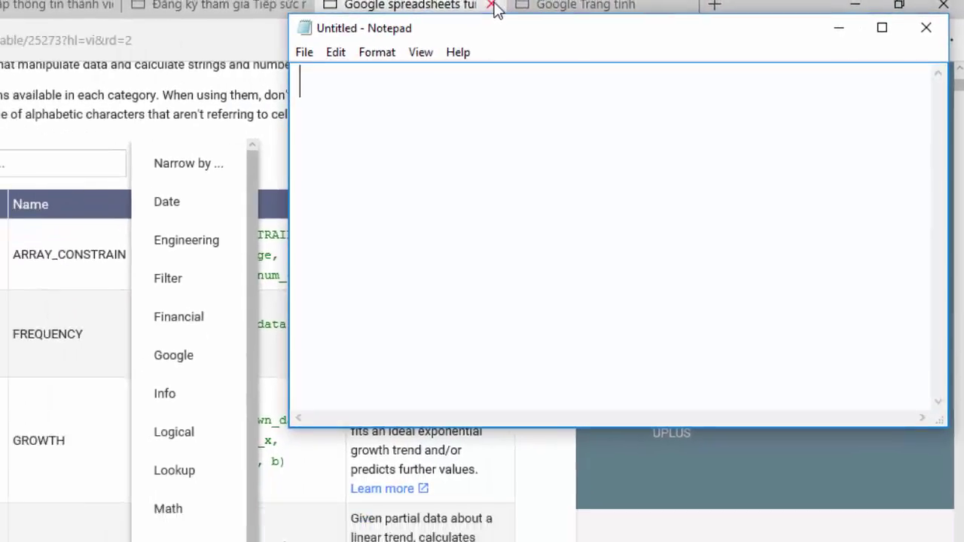
Close the extra tab and switch to the 'Thu thập thông tin thành viên!!! (Câu trả lời)' spreadsheet
click(493, 7)
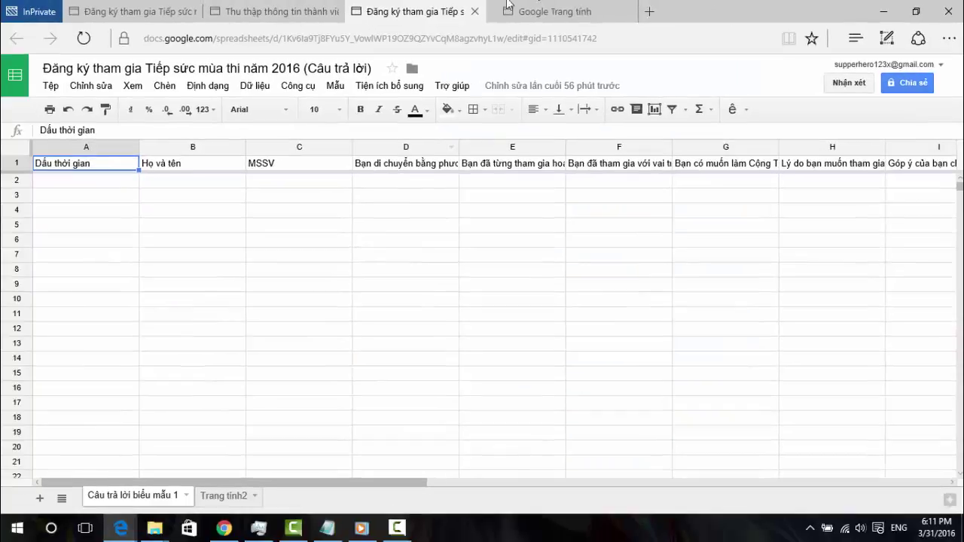
click(313, 5)
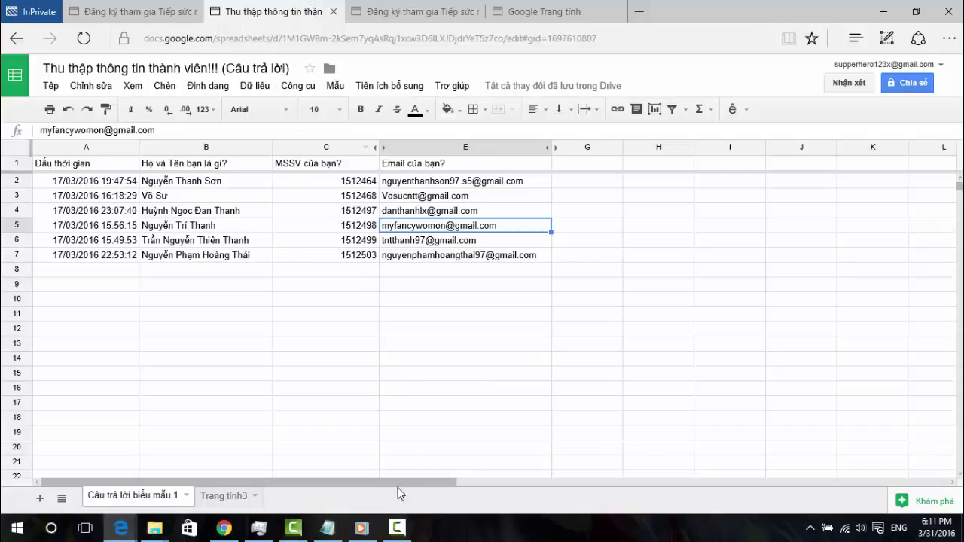
In the empty Notepad, begin the caption 'Thông thường, các bạn cần dùng những hàm'
click(397, 528)
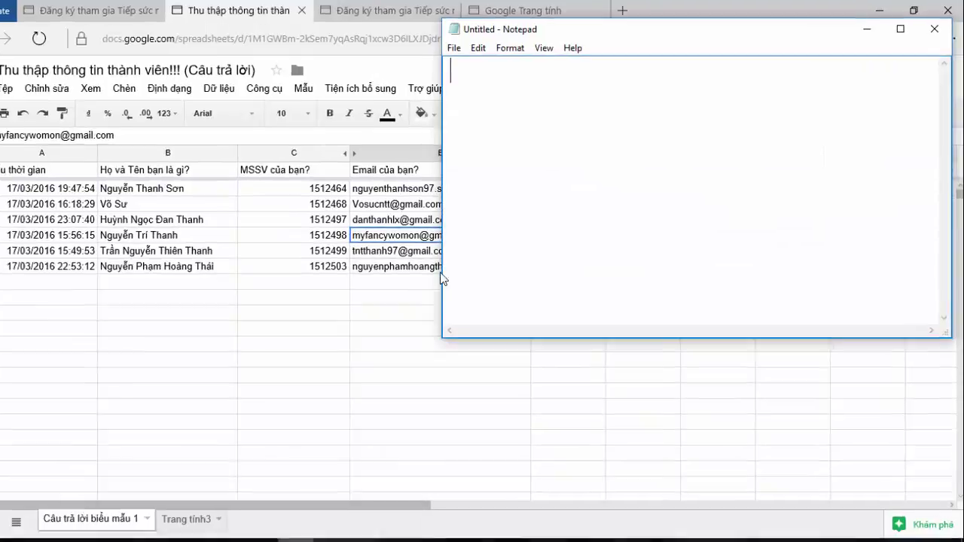
text(Th)
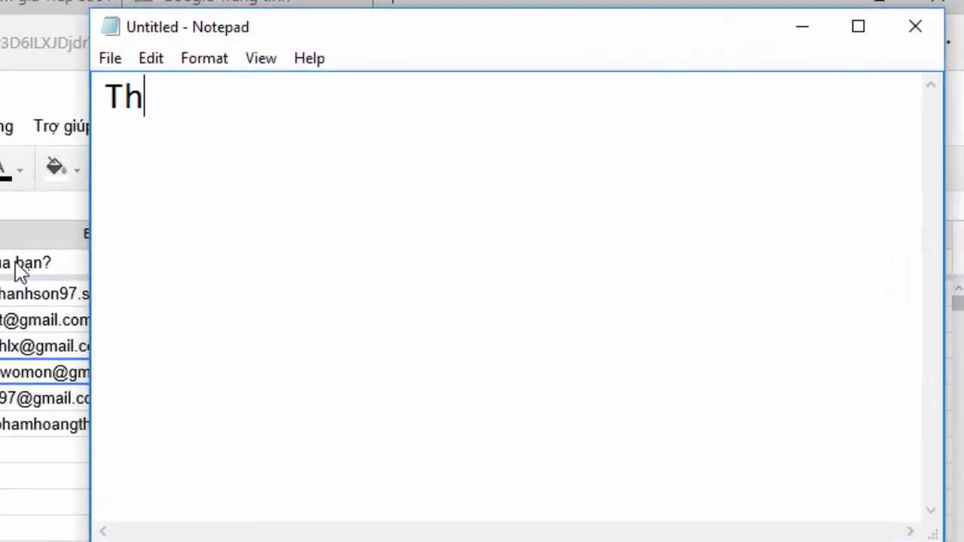
text(ogn)
key(BackSpace)
key(BackSpace)
text(nog )
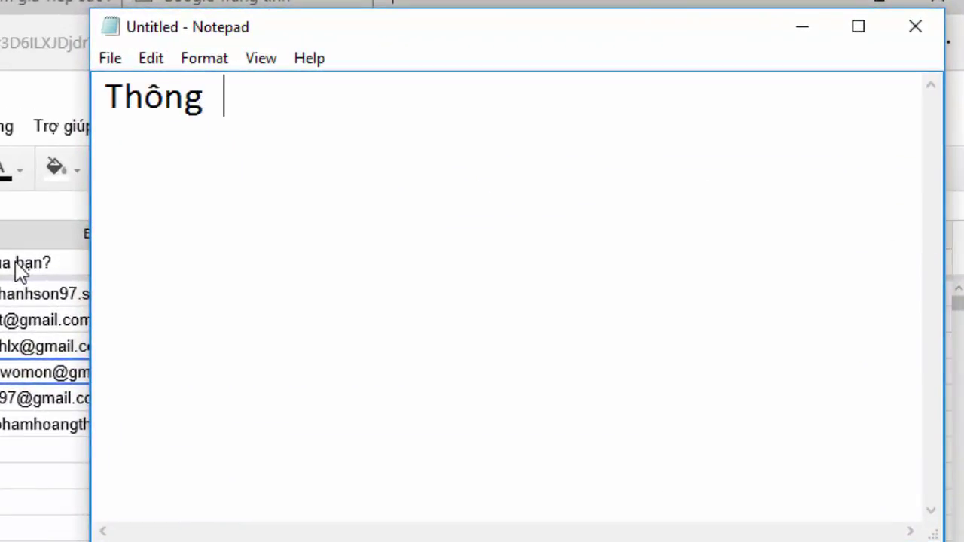
text(thuongwf)
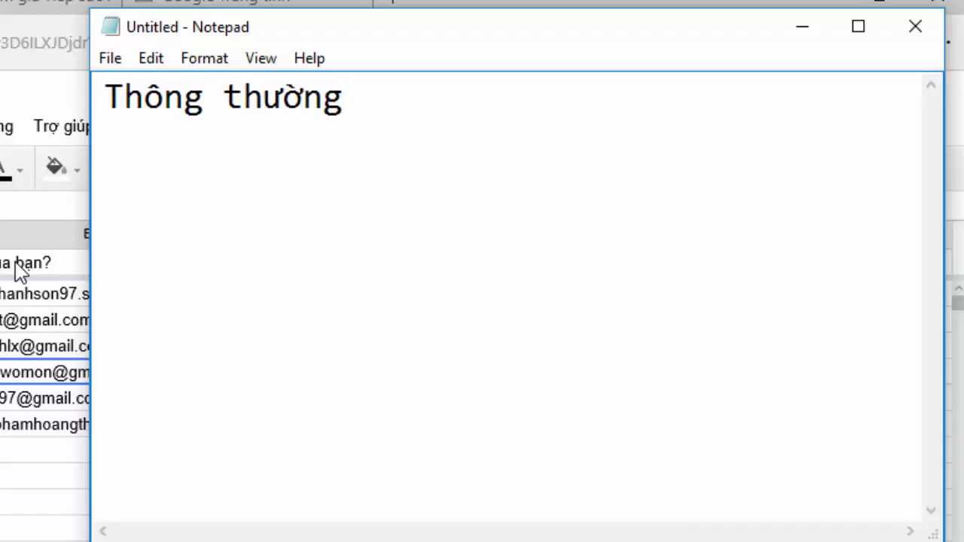
text(, )
text(c)
text(acs banj )
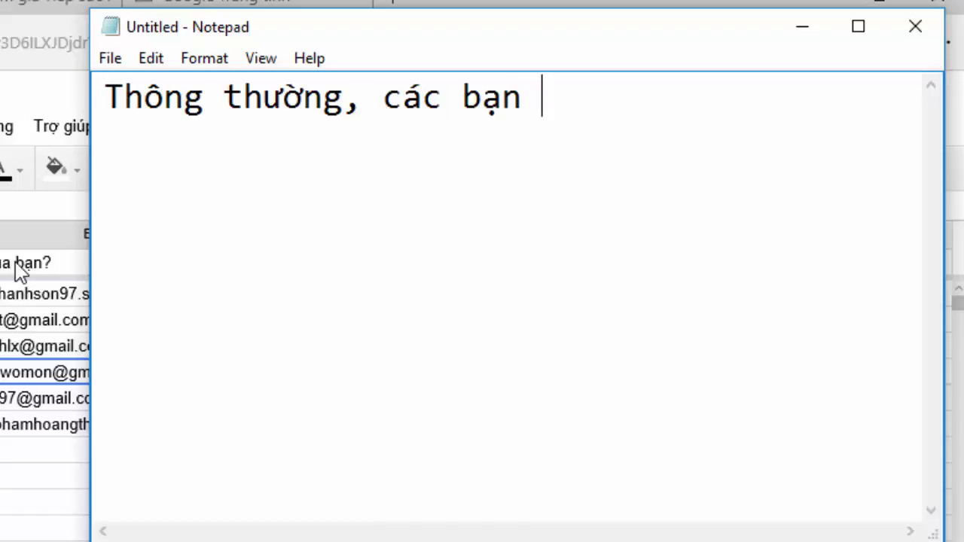
text(canaf )
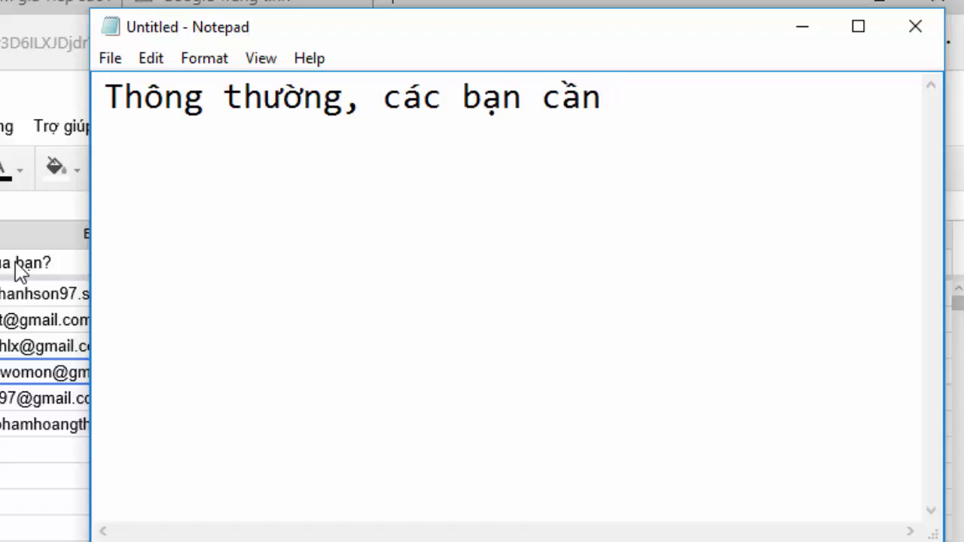
text(dungf )
text(nhu)
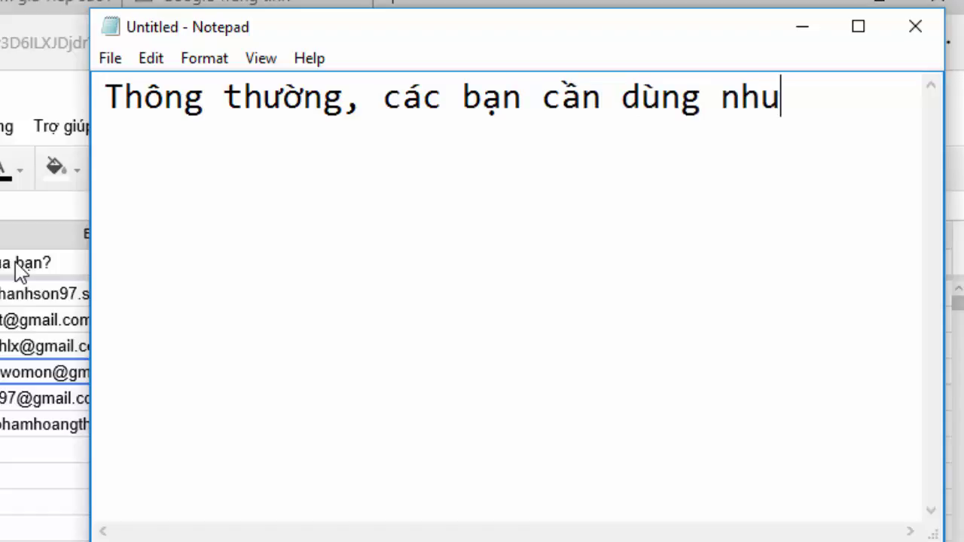
text(wng hamf)
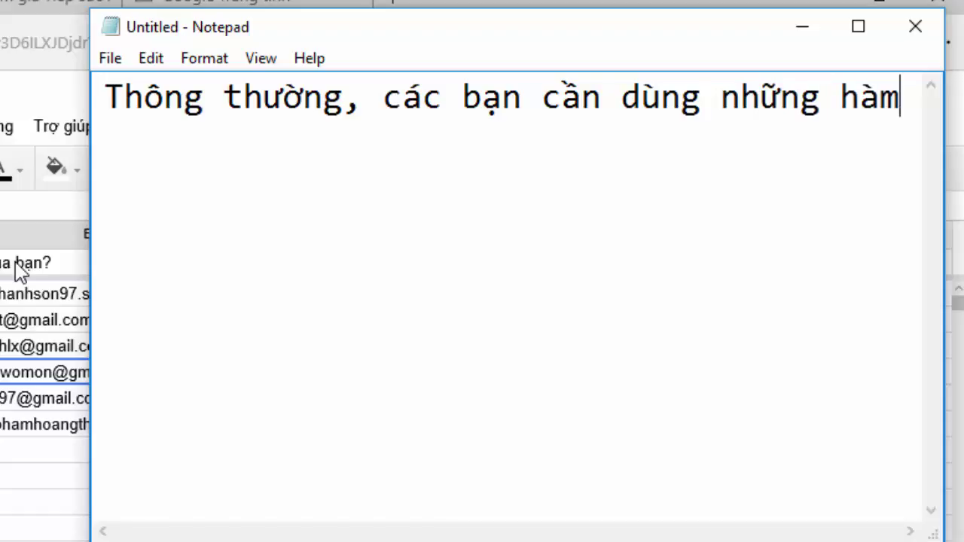
key(Return)
Add 'tìm kiếm như HLOOKUP, KLOOKUP', removing the stray C from HLOOKUP
text(tiem)
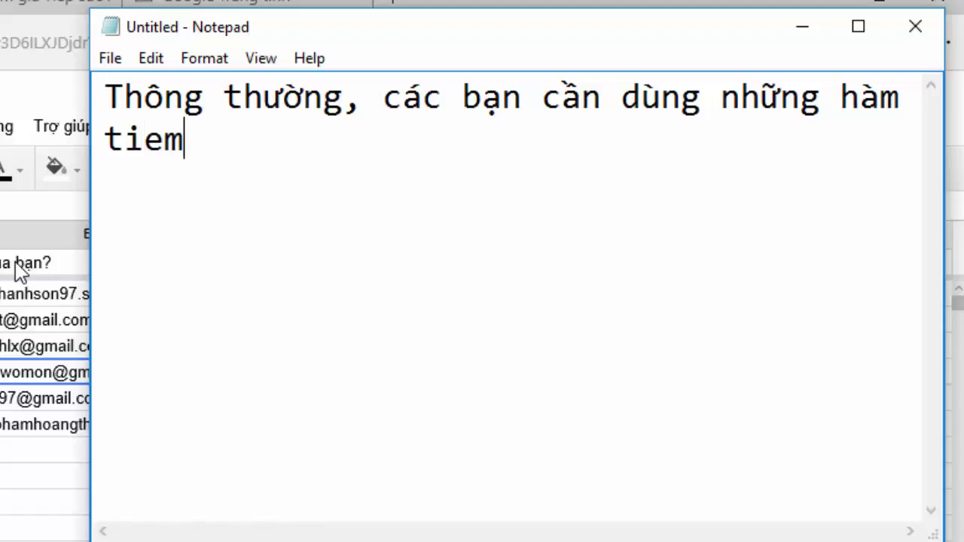
key(BackSpace)
key(BackSpace)
text(mf k)
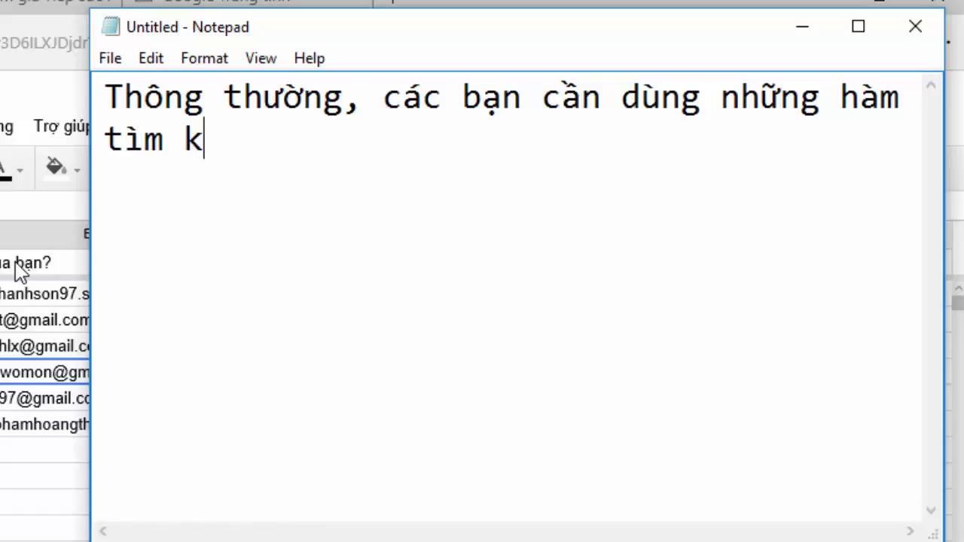
text(iem)
text( n)
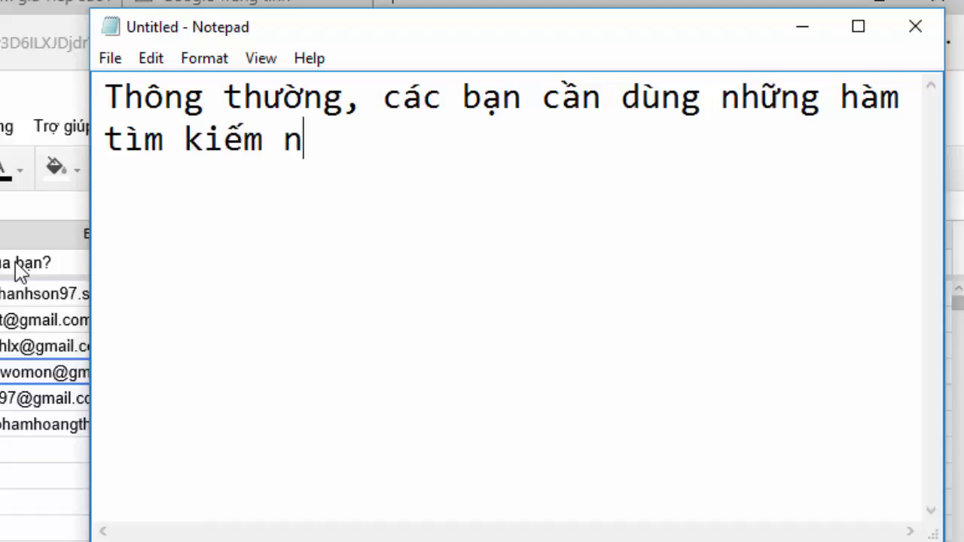
text(huw)
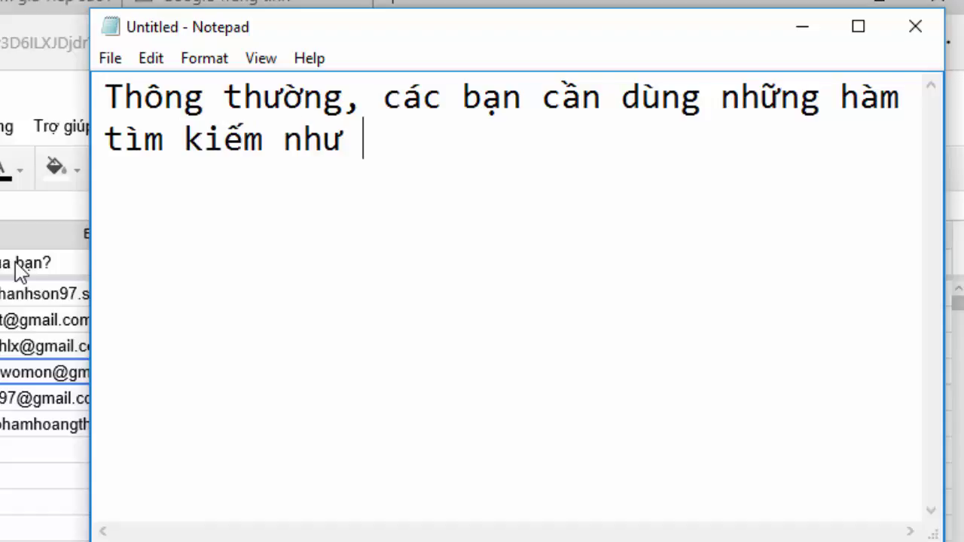
text( HLOO)
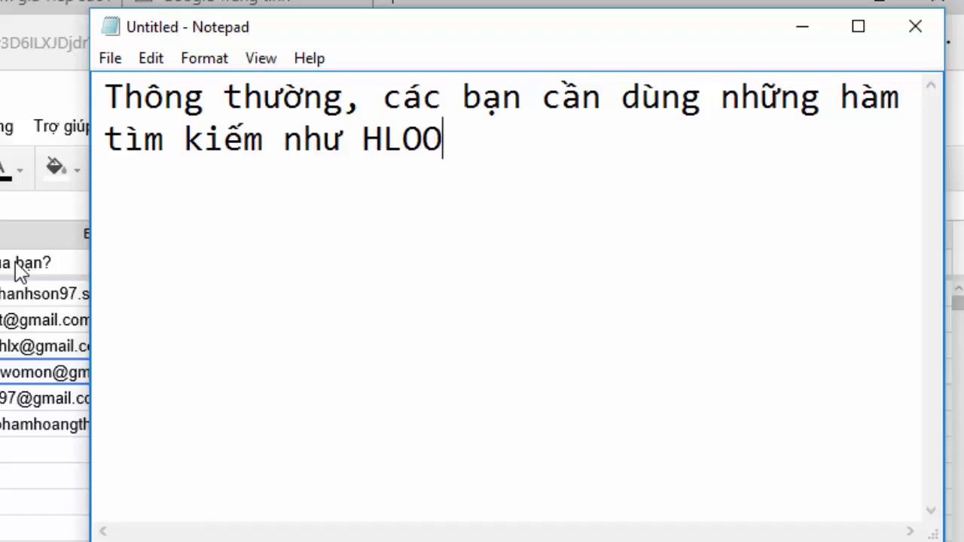
text(CKUP)
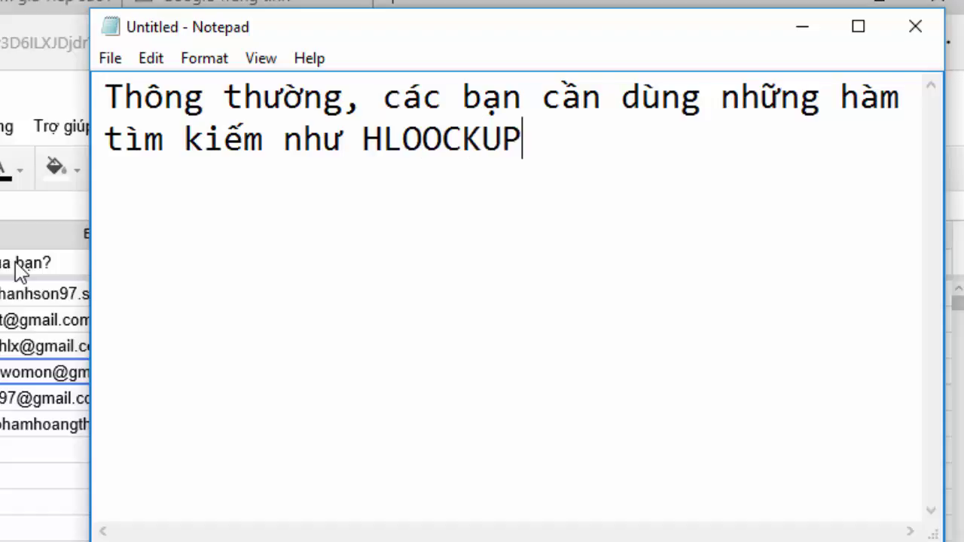
text(, KLOO)
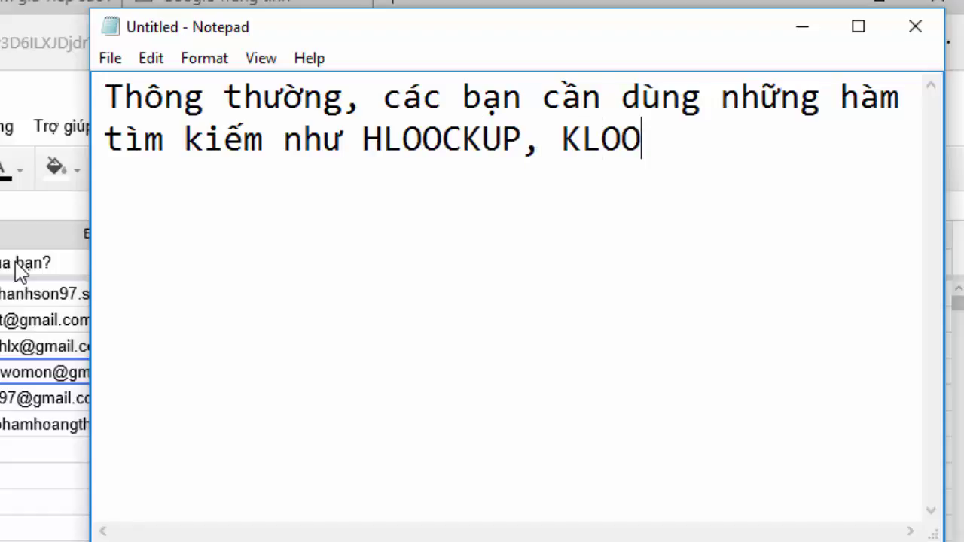
text(C)
key(BackSpace)
text(KUP)
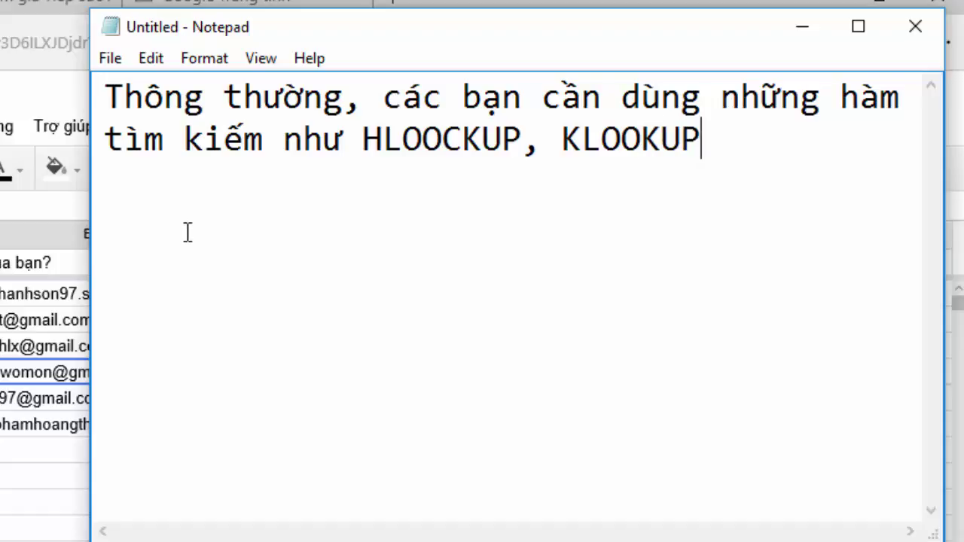
click(467, 138)
key(BackSpace)
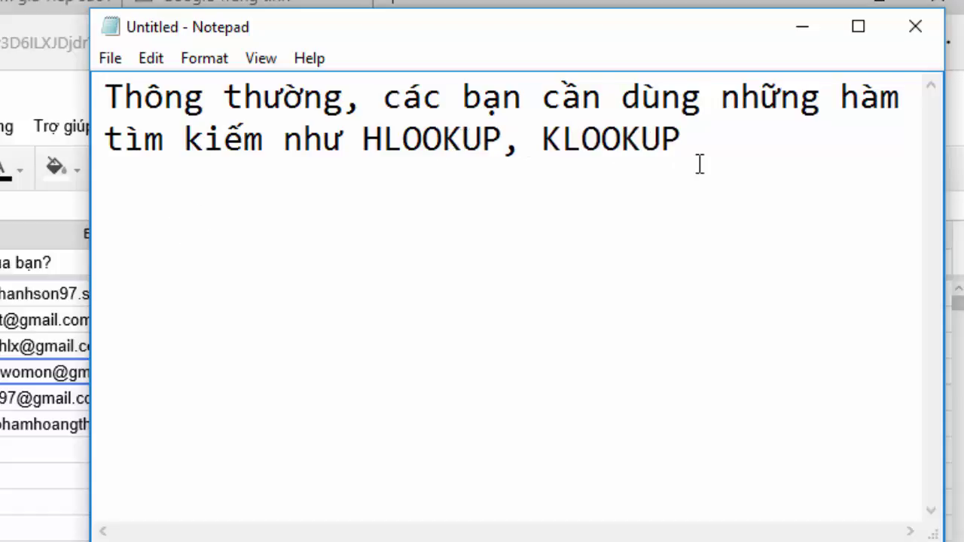
click(700, 163)
Continue with 'các hàm tính tổng SUM, SUMIF,... tính trung bình AVERAGE, các hàm điều kiện IF,...'
text(,)
text( các )
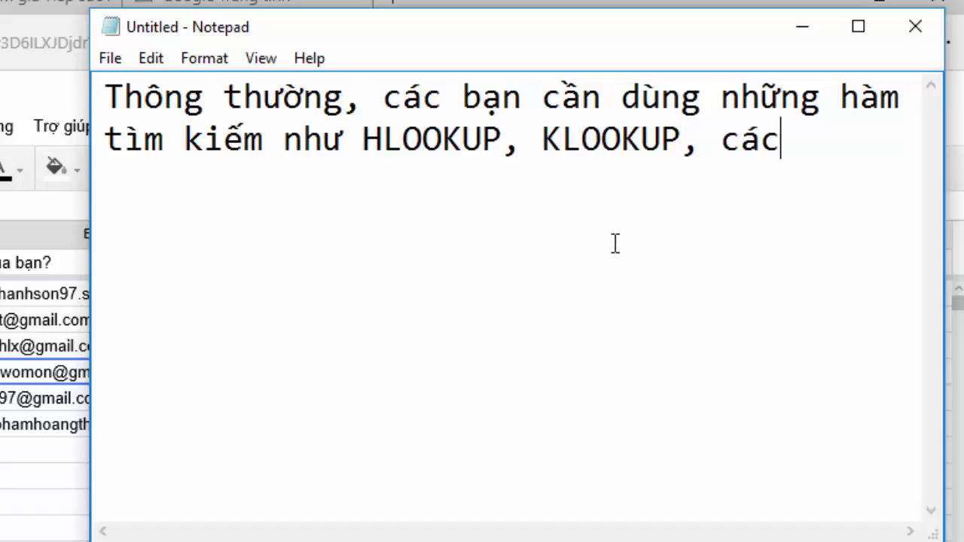
text(hamf )
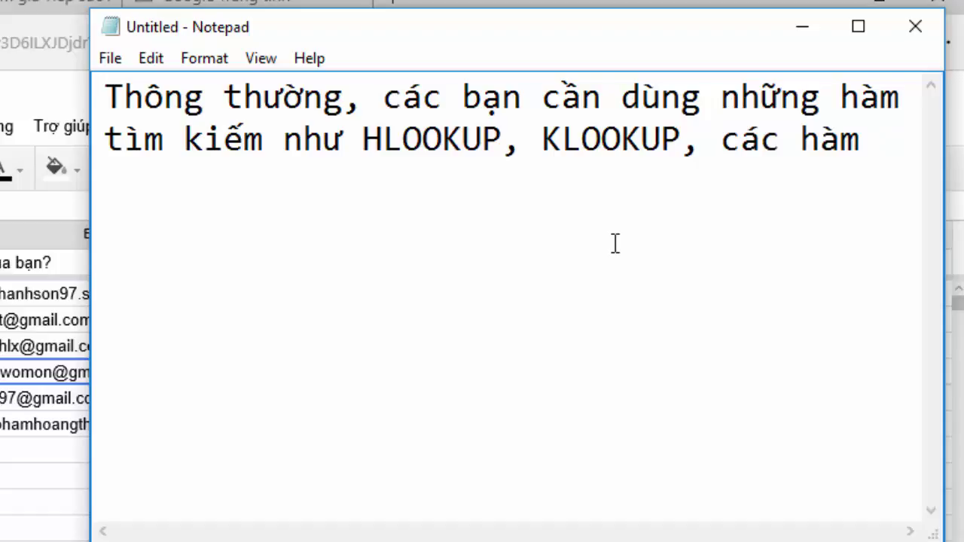
text(tinh)
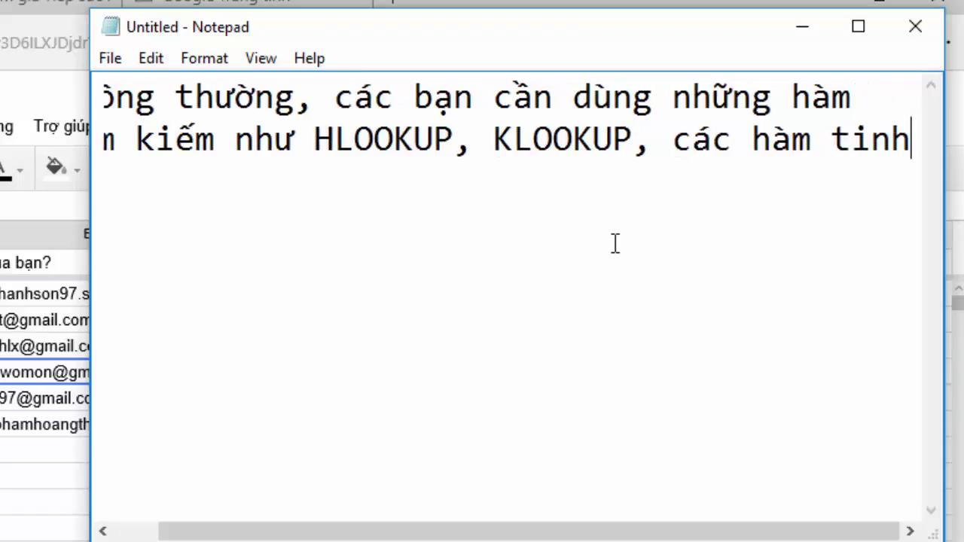
key(BackSpace)
key(BackSpace)
key(BackSpace)
key(BackSpace)
key(BackSpace)
key(Return)
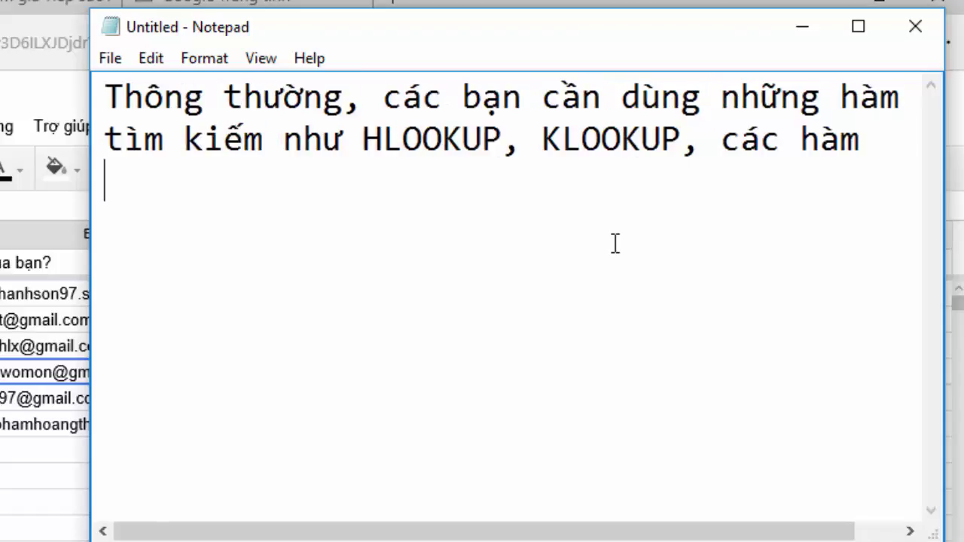
text(tinhs tong)
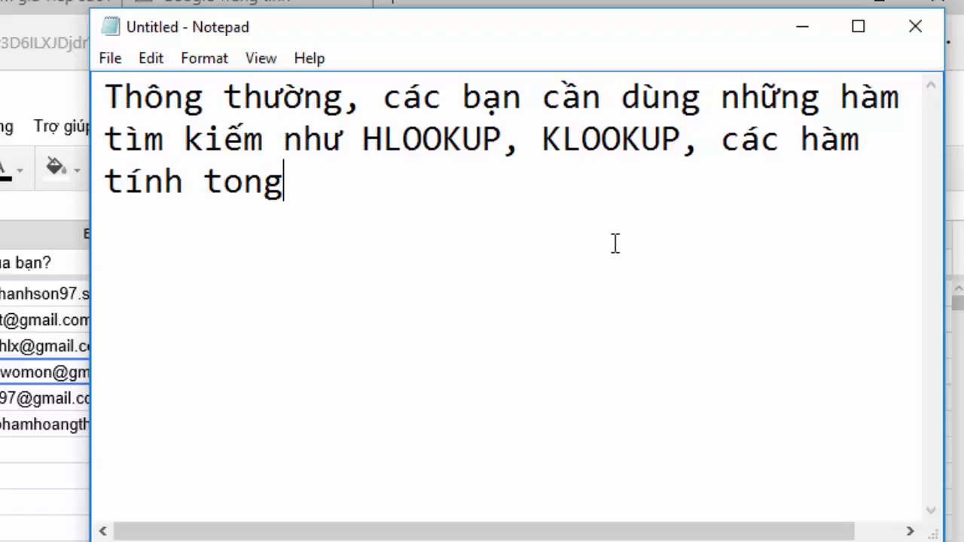
text( S)
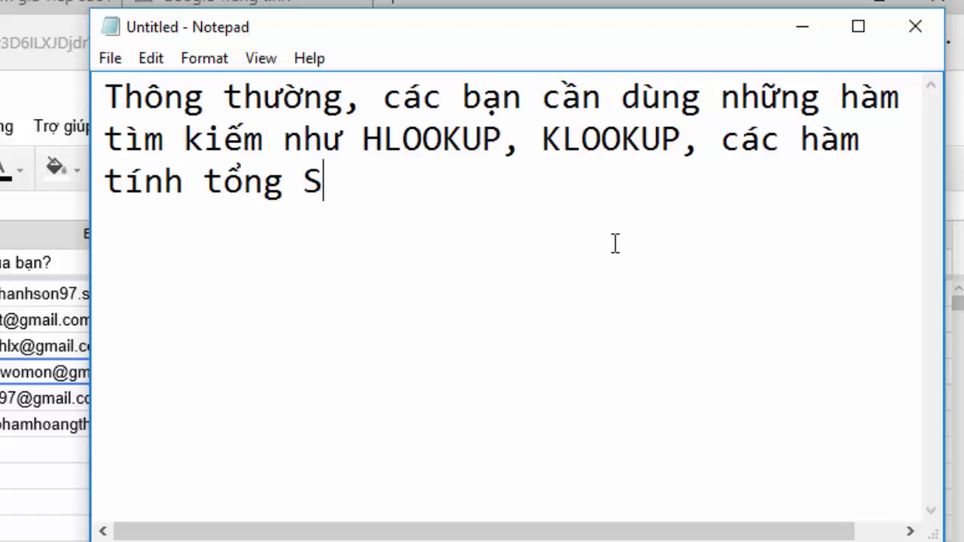
text(UM, S)
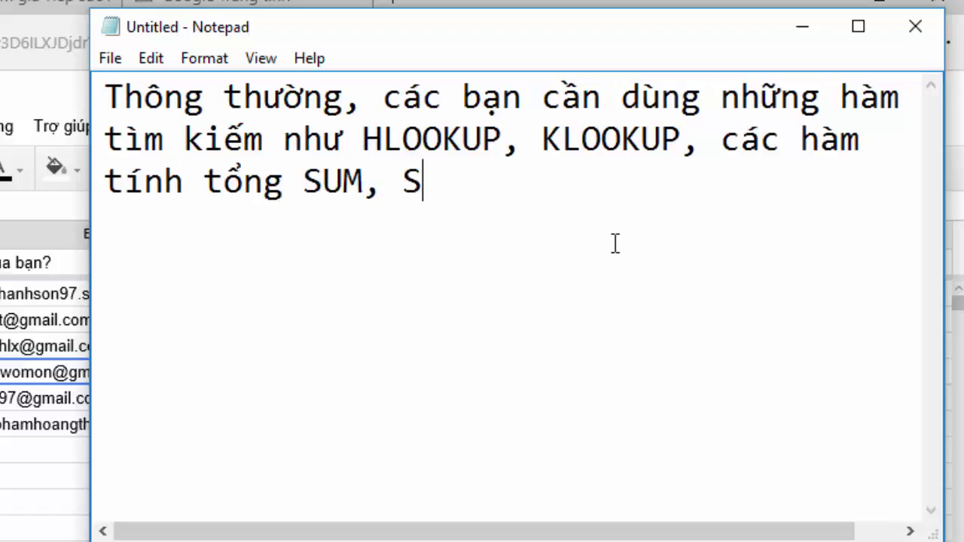
text(UMIF)
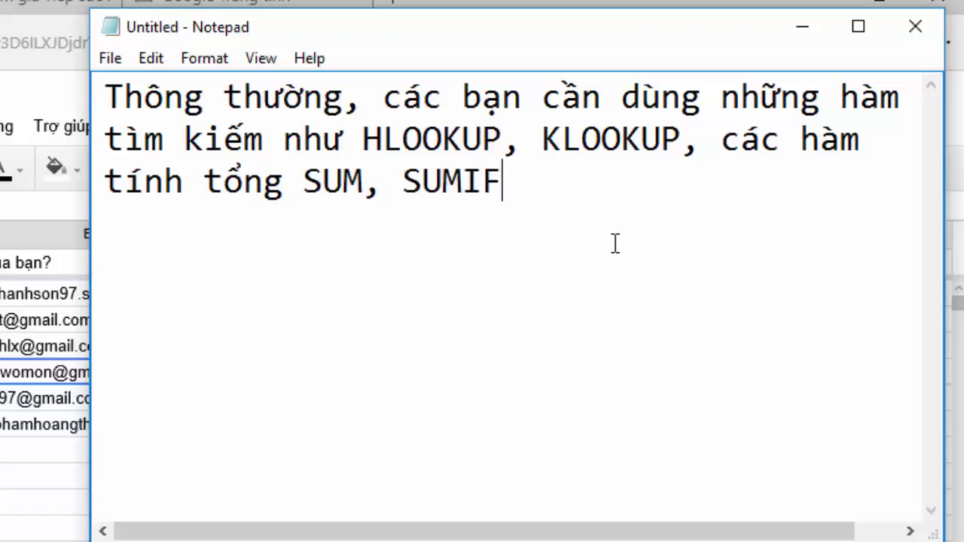
text(,... cá)
text(ca)
text(c )
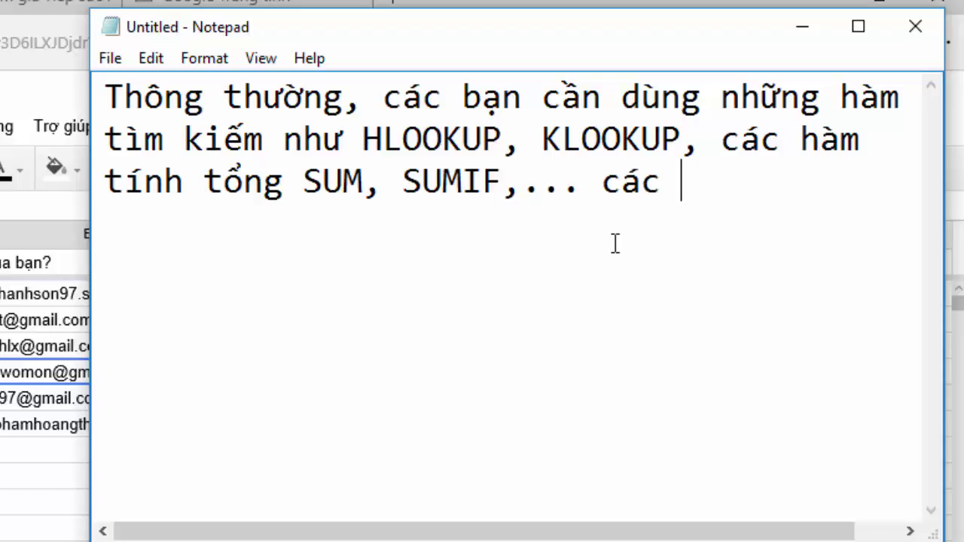
text(ham )
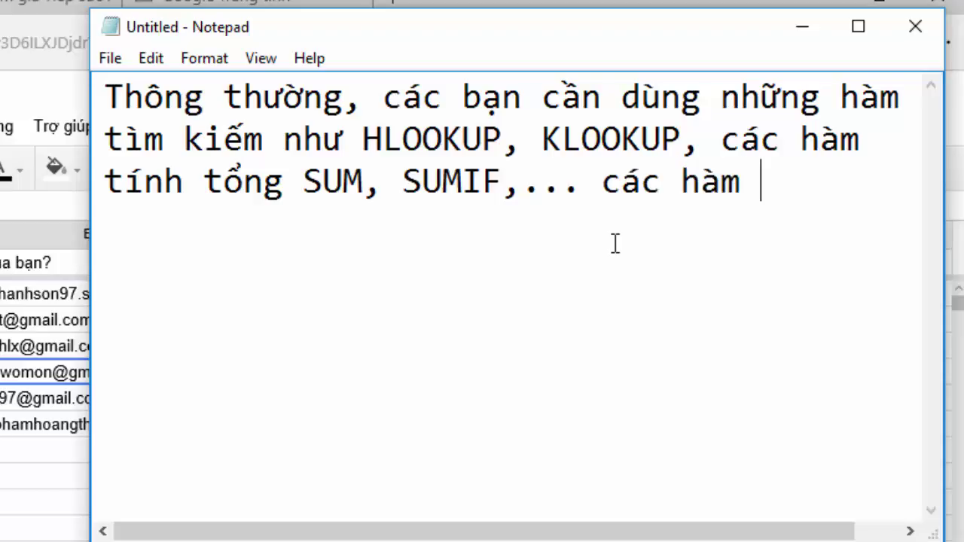
text(tinh t)
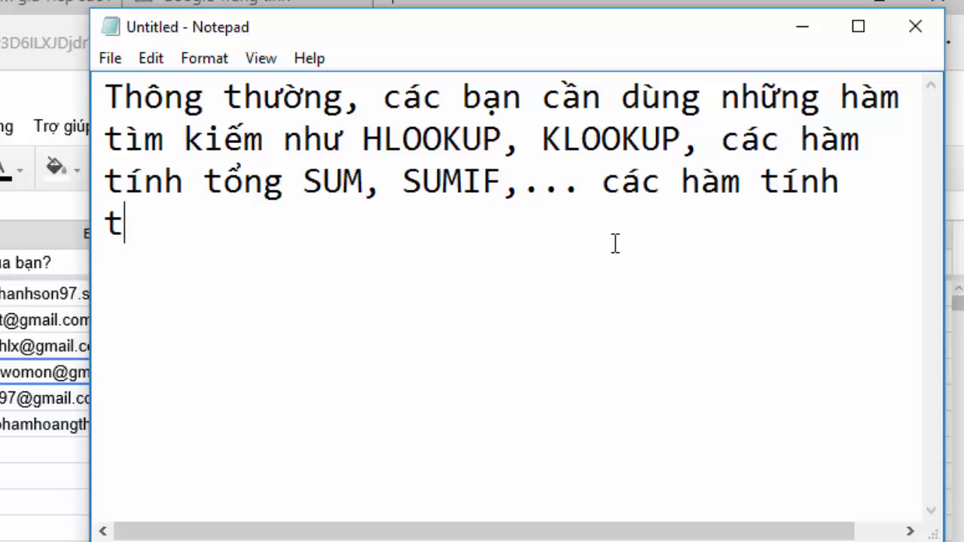
text(rung bin)
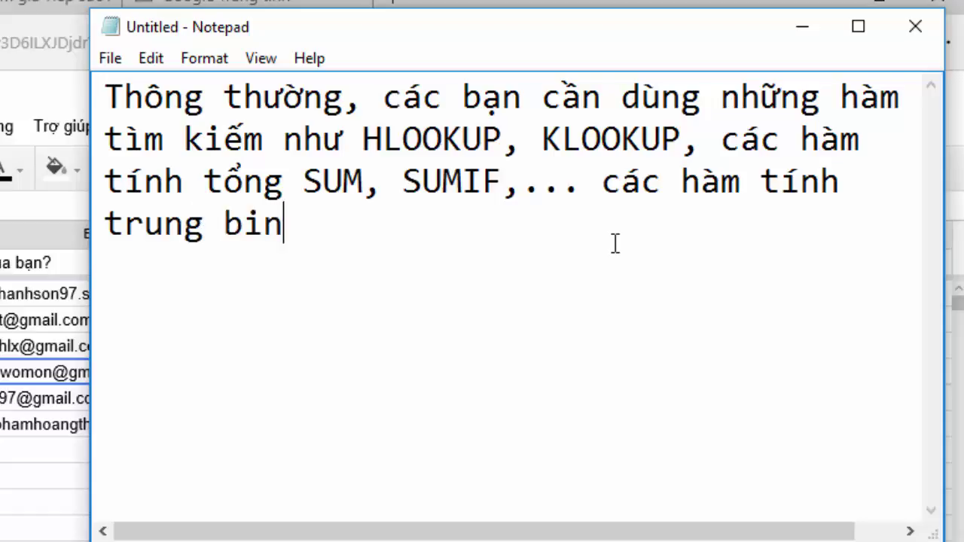
text(h AVER)
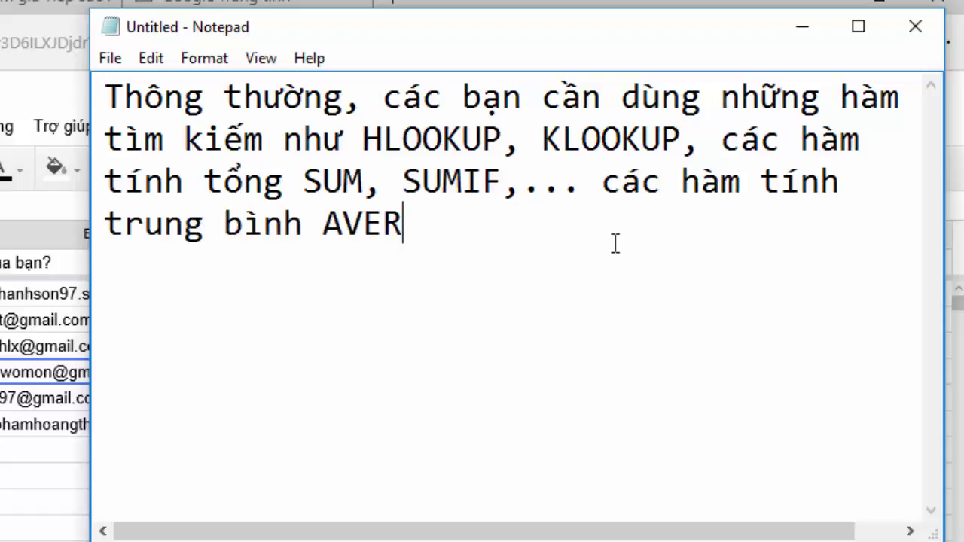
text(AGE, )
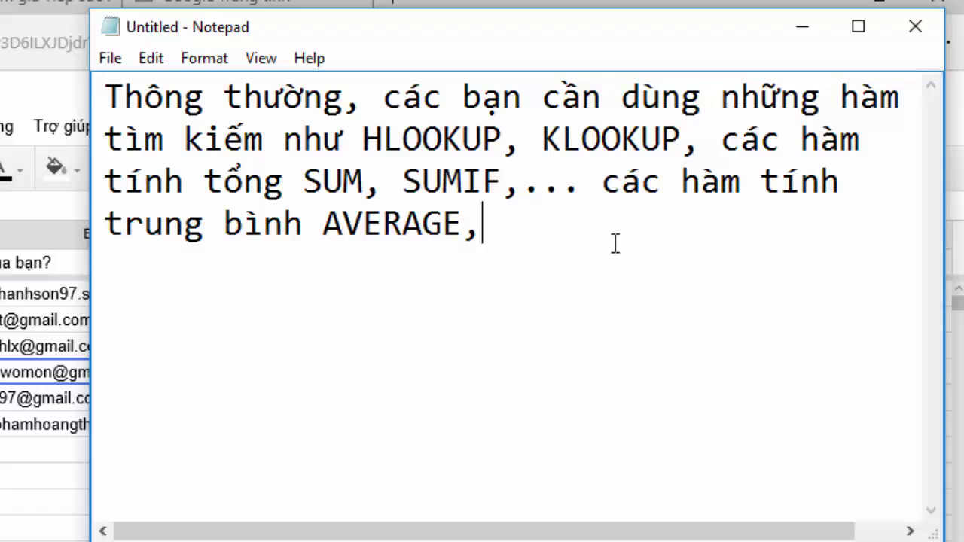
text(cac)
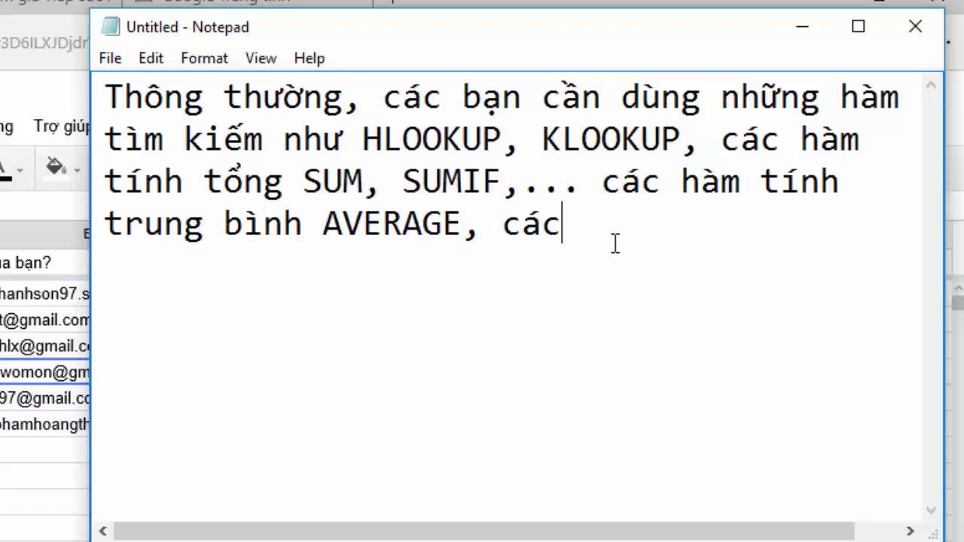
text( a)
key(BackSpace)
text(hạm)
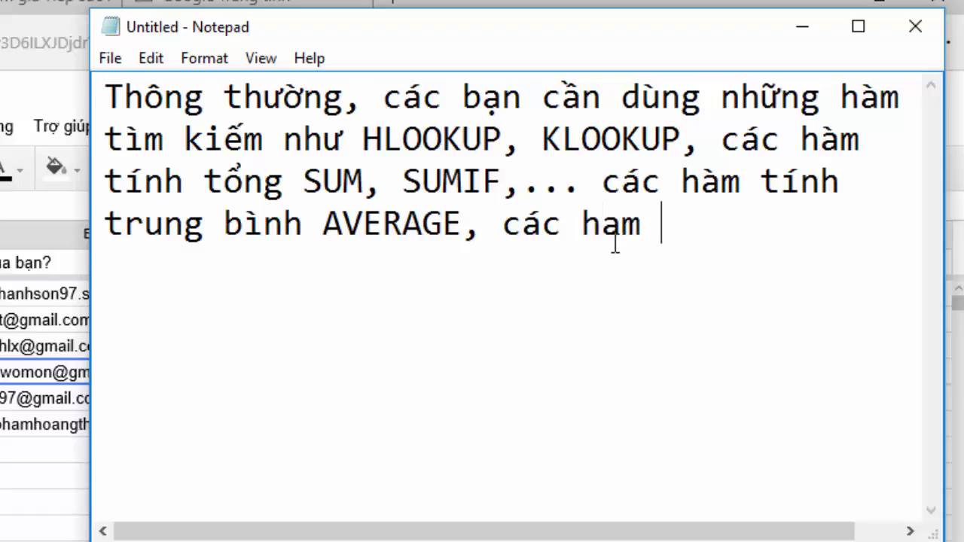
key(BackSpace)
text(f )
text(di)
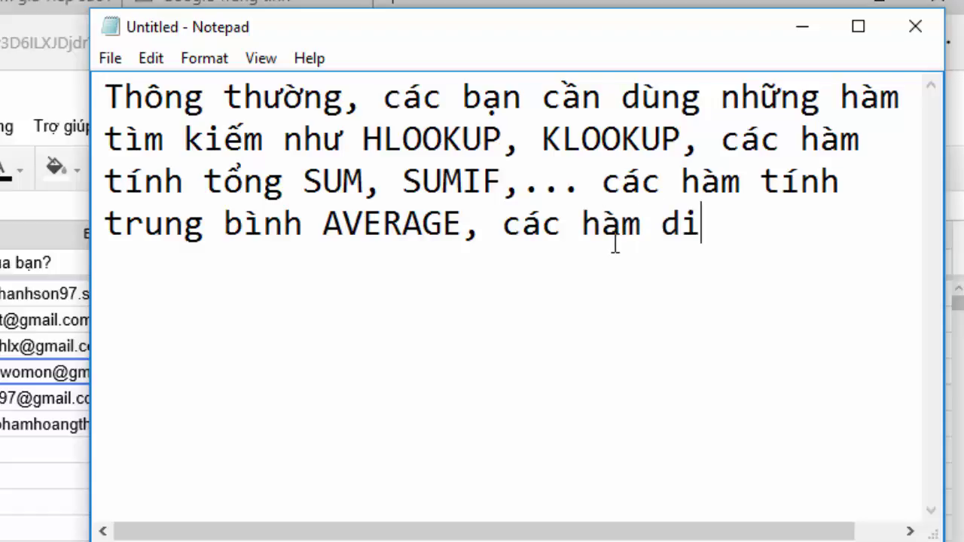
text(eud )
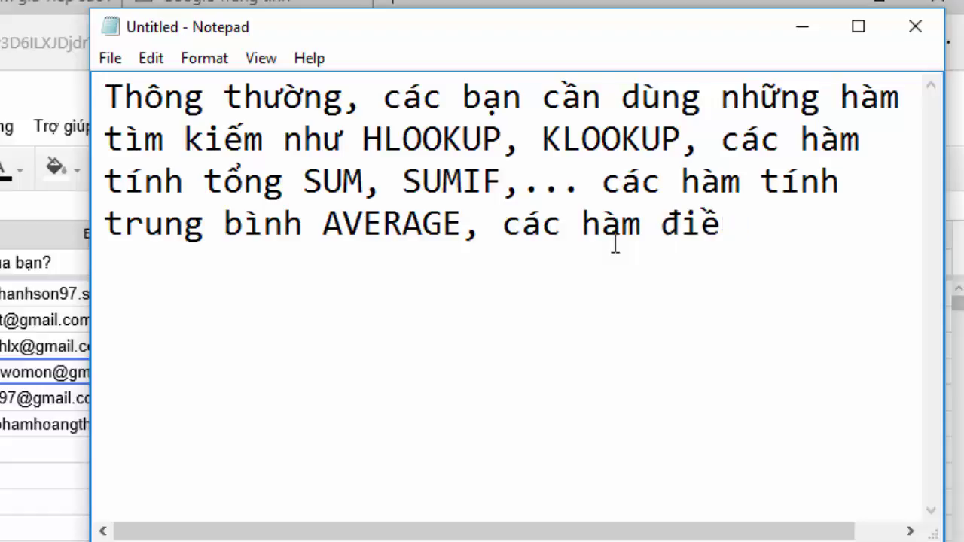
text(kien)
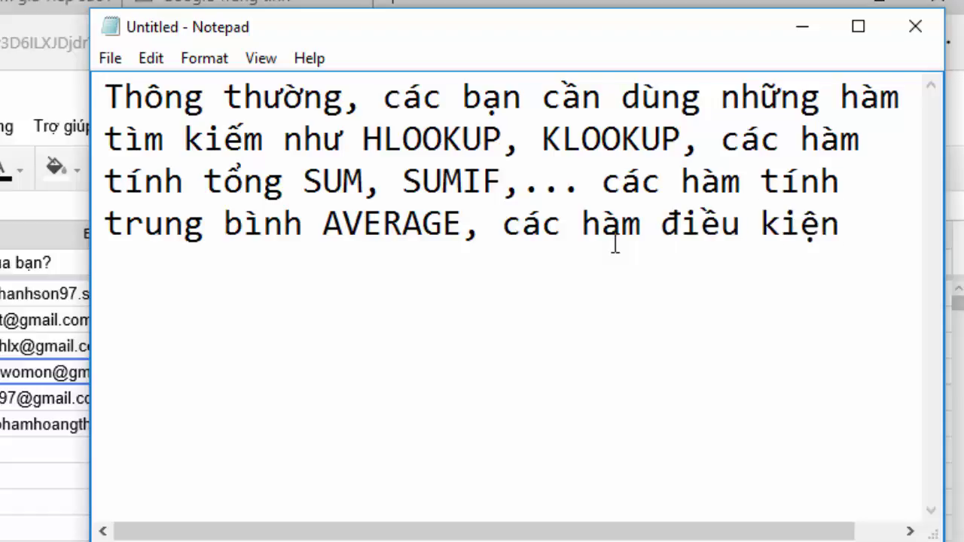
text(IF)
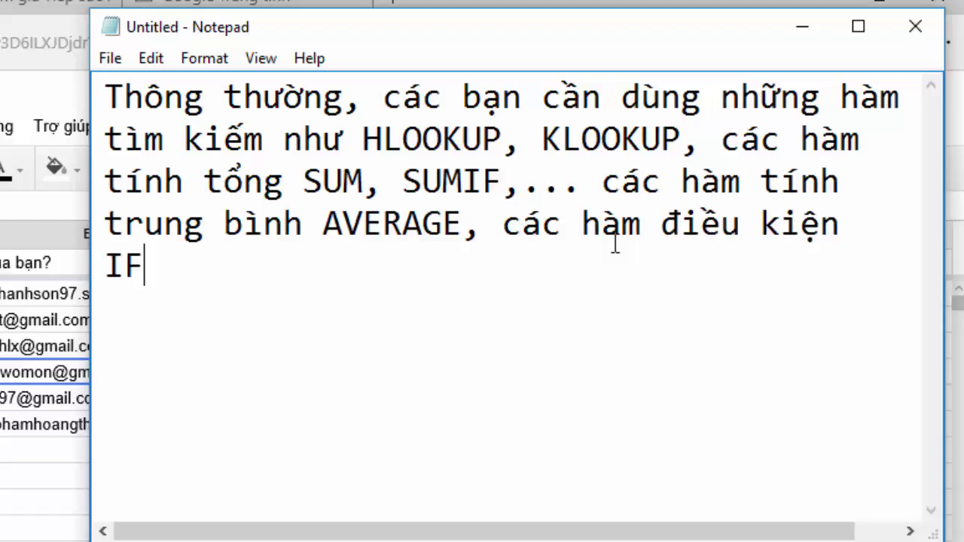
text(,...)
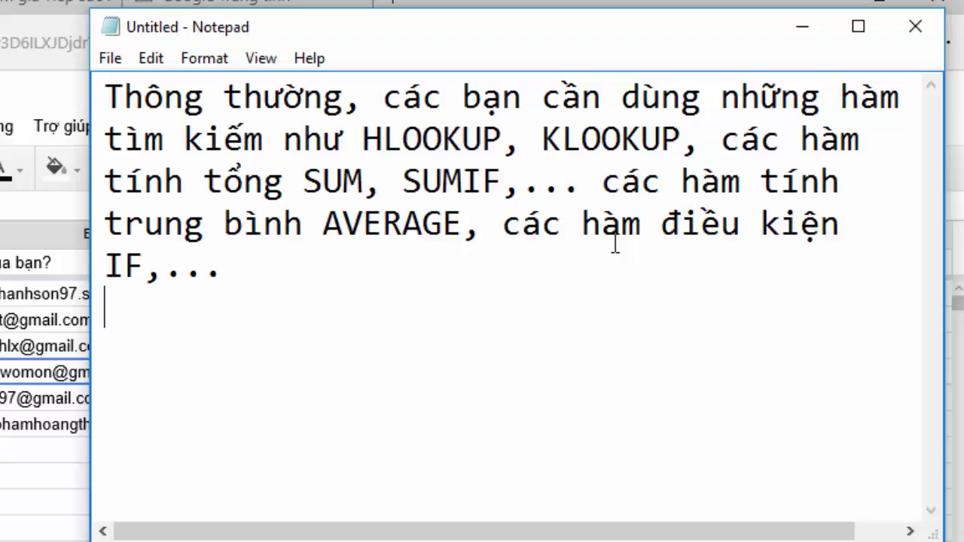
text( Tta)
Add a sentence saying all these functions are explained on the function list page
key(BackSpace)
key(BackSpace)
text(â)
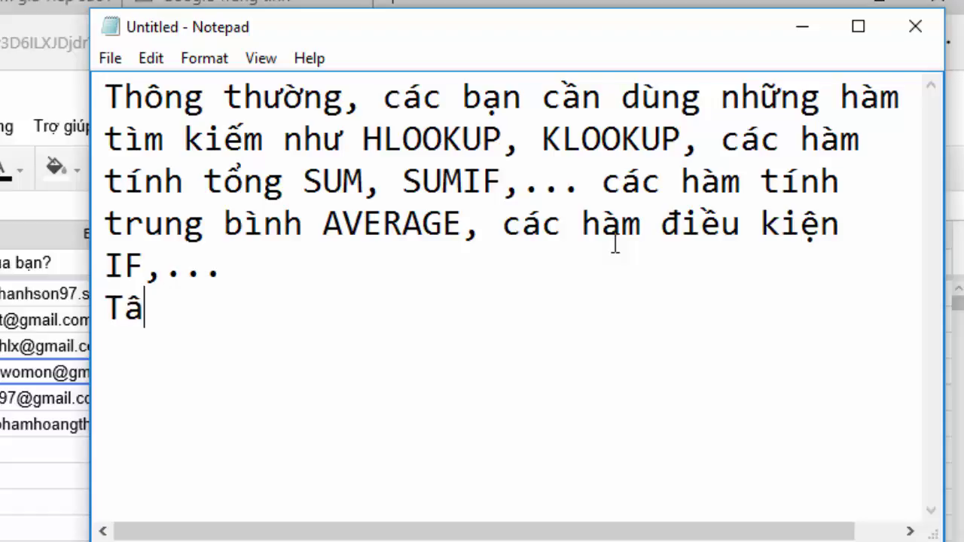
text(t cả)
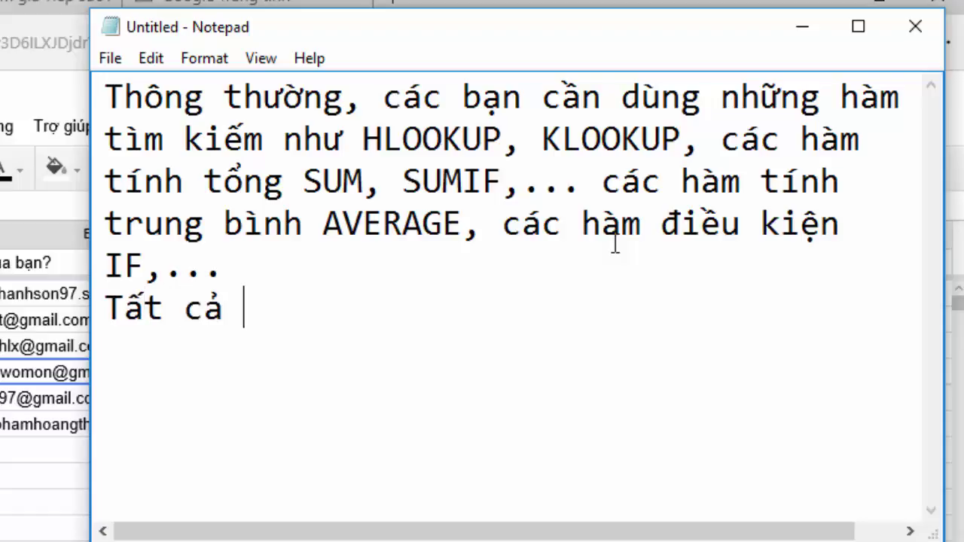
text(dedf )
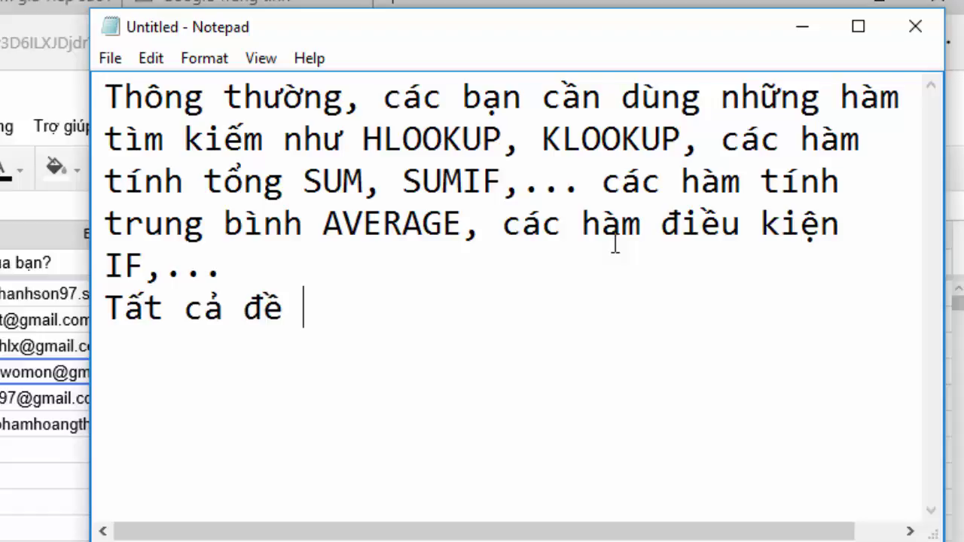
text(cos )
text(huong)
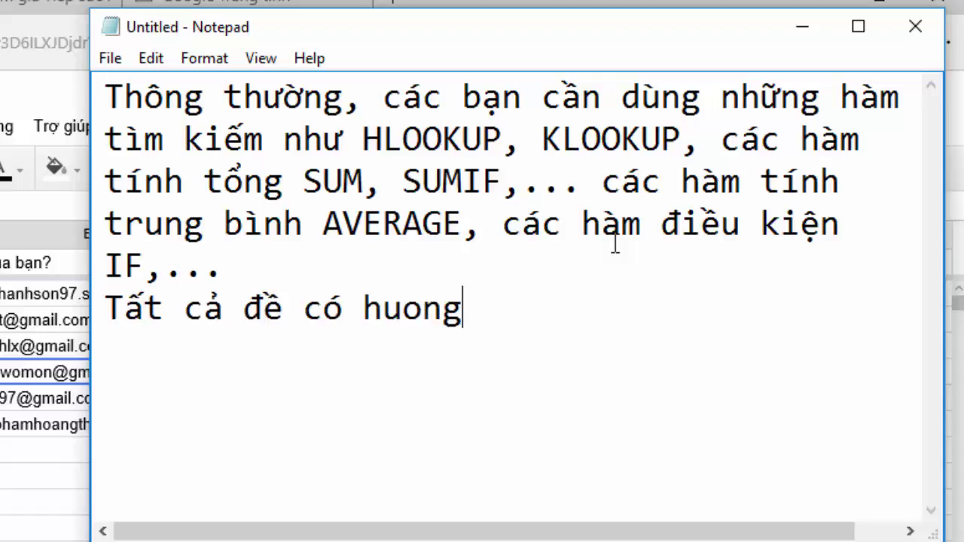
text(ws dana)
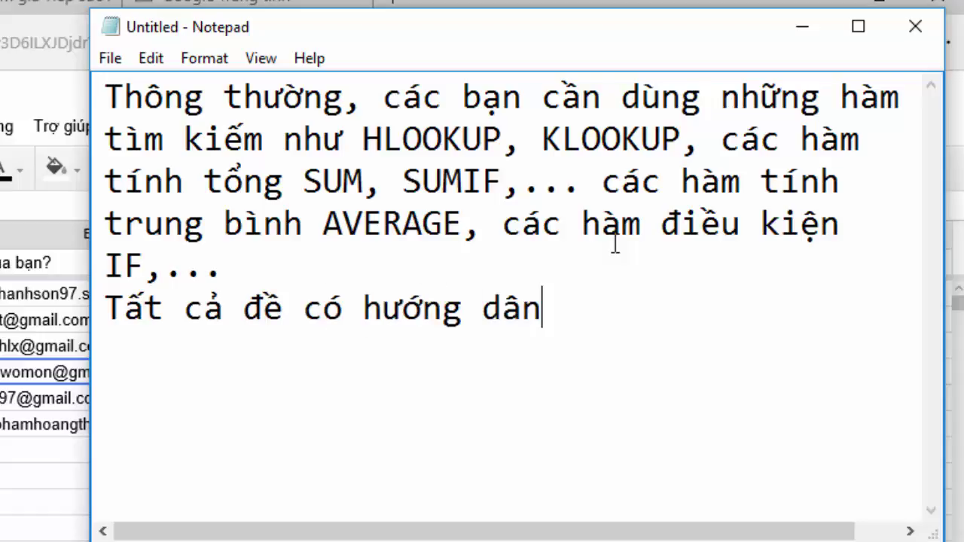
text(x dungf )
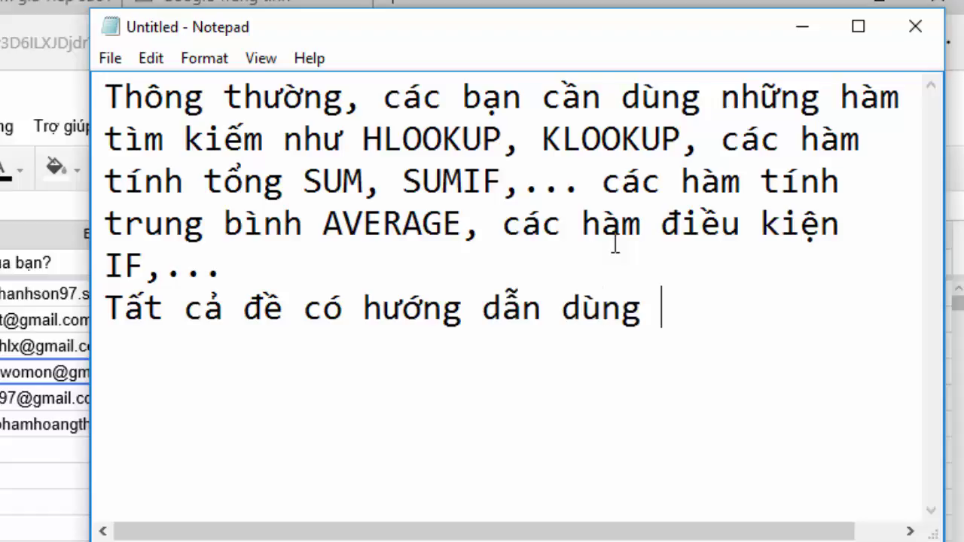
text(trong tr)
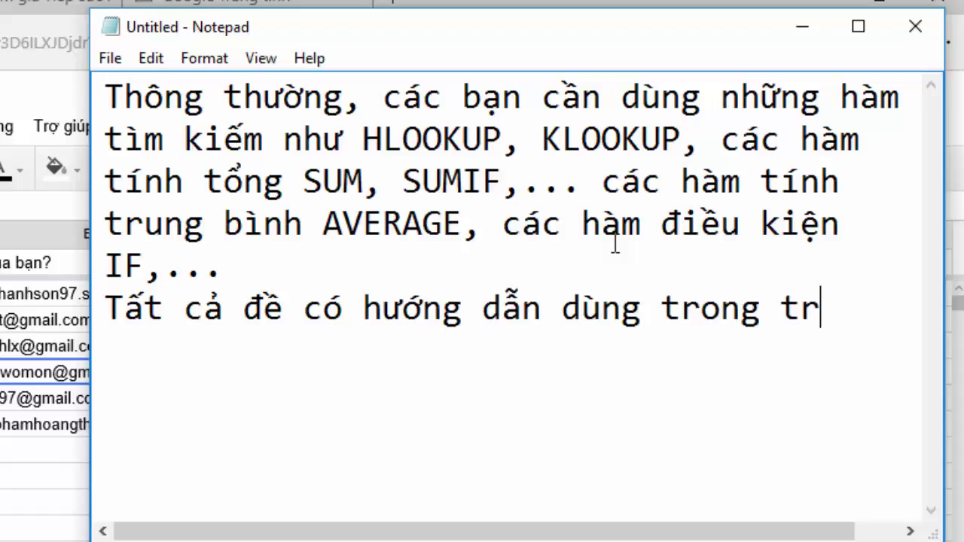
text(ang danh)
key(BackSpace)
key(BackSpace)
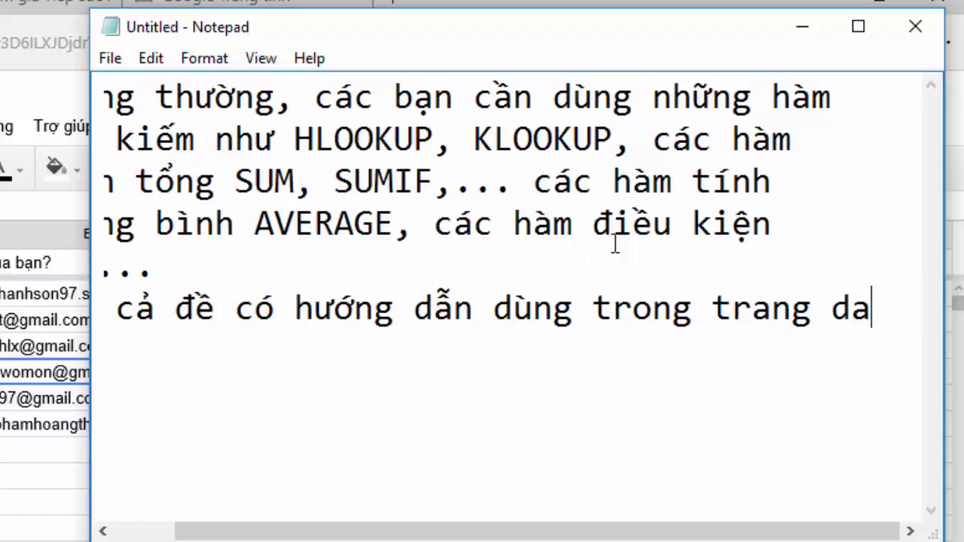
key(BackSpace)
key(BackSpace)
key(BackSpace)
key(Return)
text(danh s)
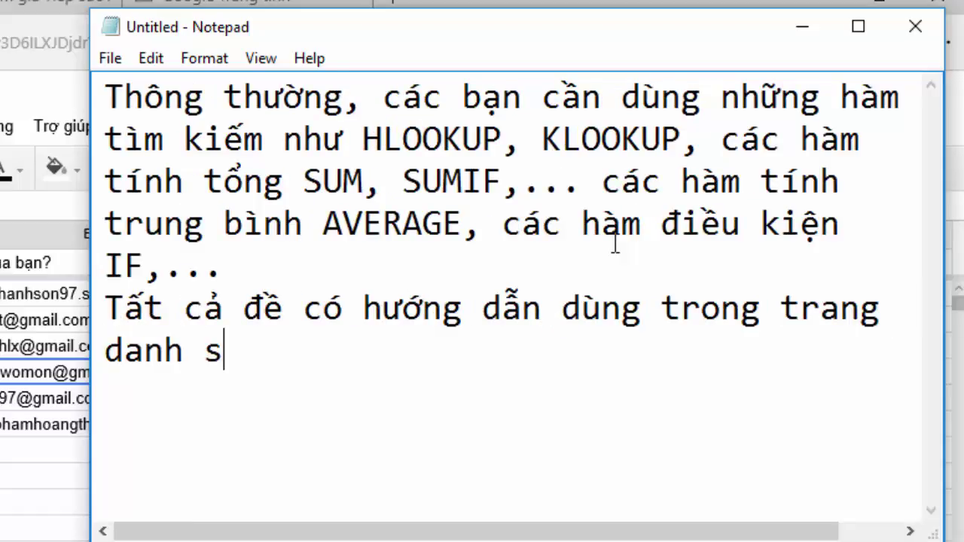
text(ach)
key(BackSpace)
text(s ha)
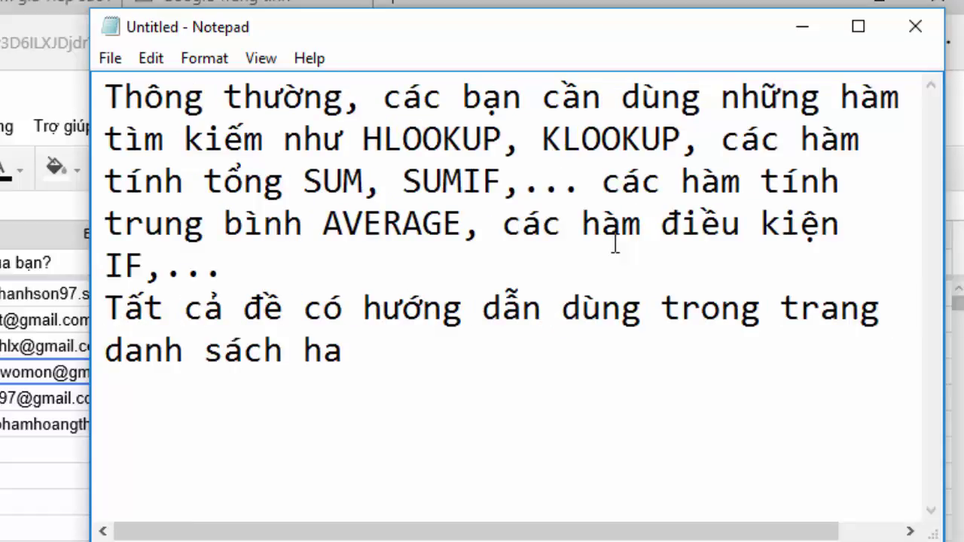
text(mf lucs na)
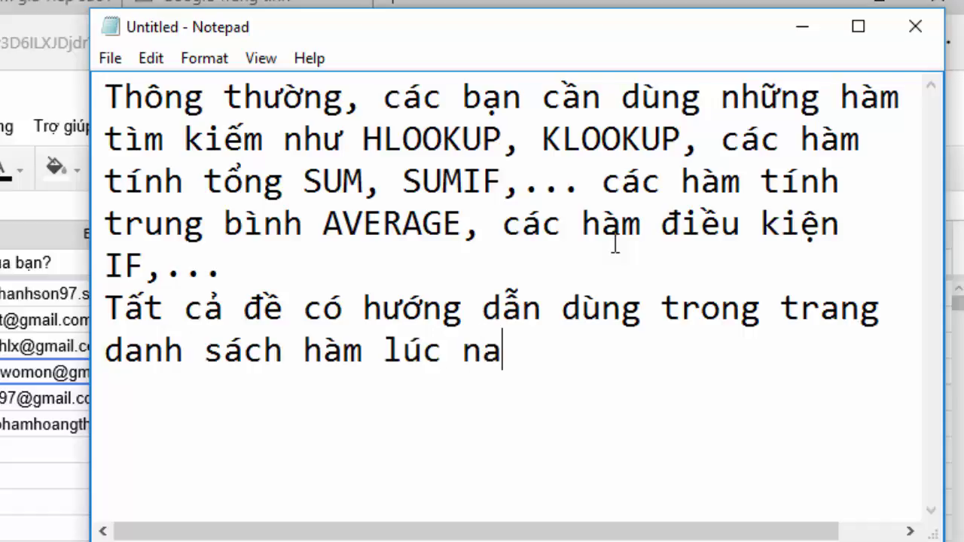
text(y.)
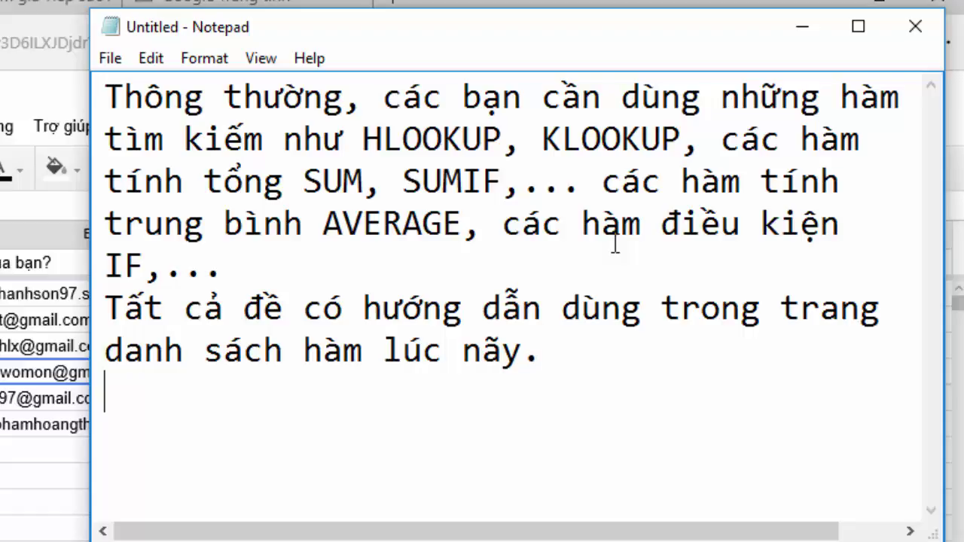
Add 'Và thường dùng nhất là hàm SUM tính tổng chi phí, AVERAGE tính chi phí bình quân.' and select all text
key(Return)
text(Va)
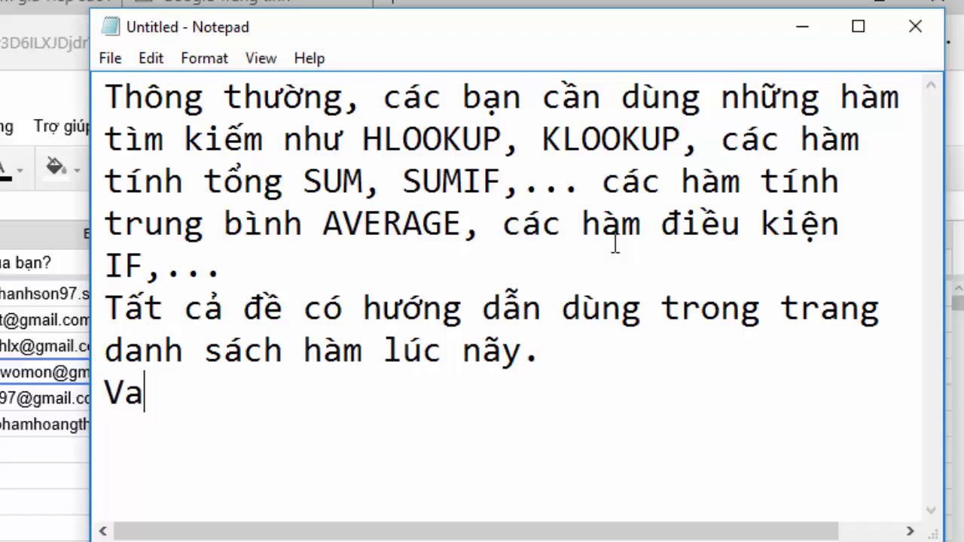
text(f)
text(de)
key(BackSpace)
key(BackSpace)
text(thuongwf )
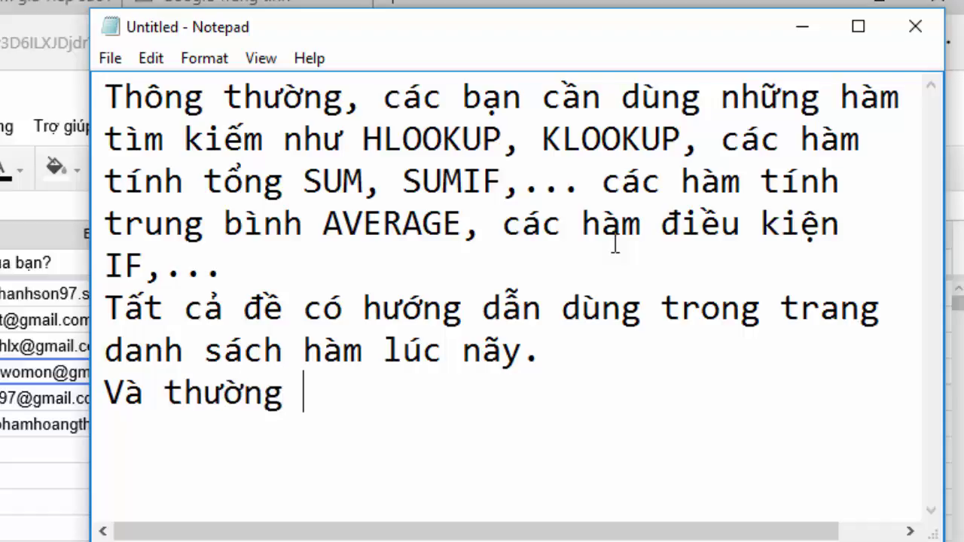
text(fun)
key(BackSpace)
key(BackSpace)
key(BackSpace)
text(dungf nha)
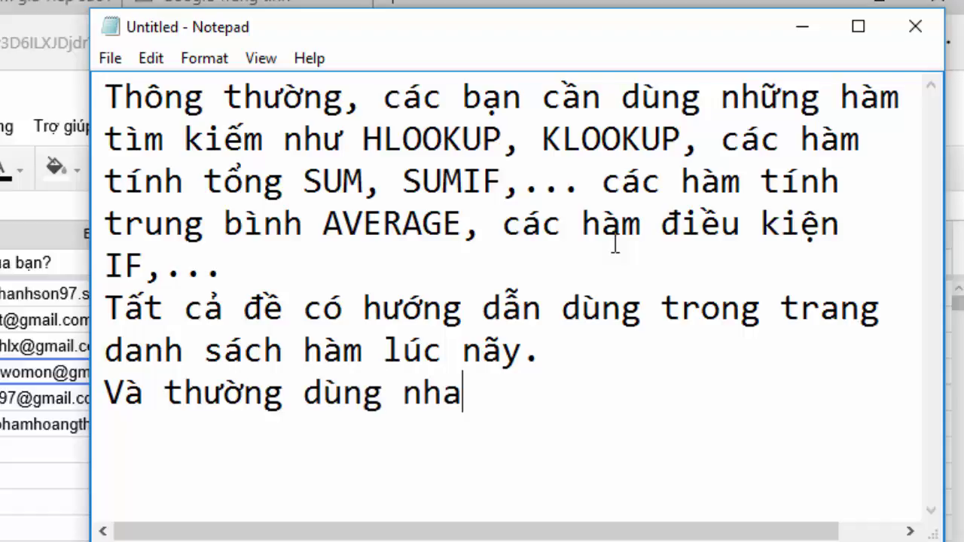
text(ats laf )
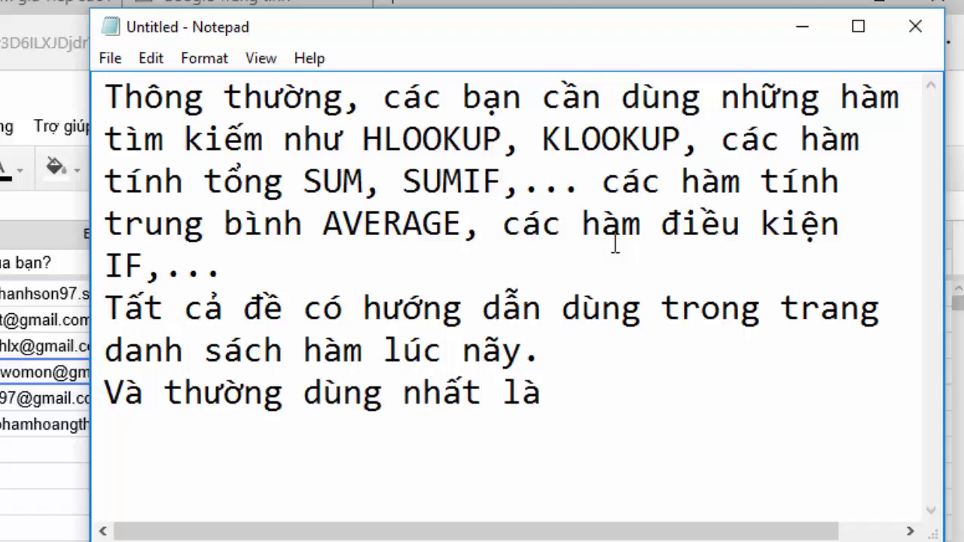
text(hàm )
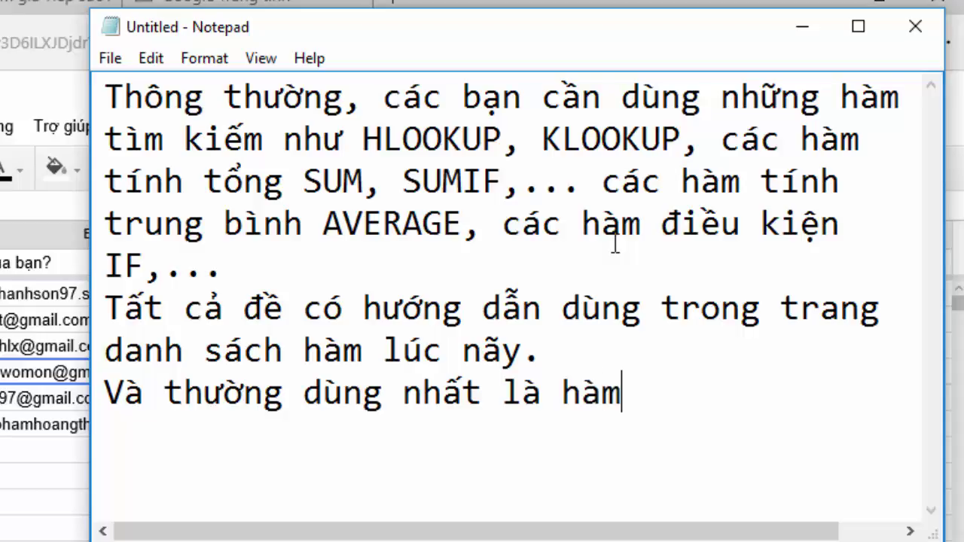
text(SUM t)
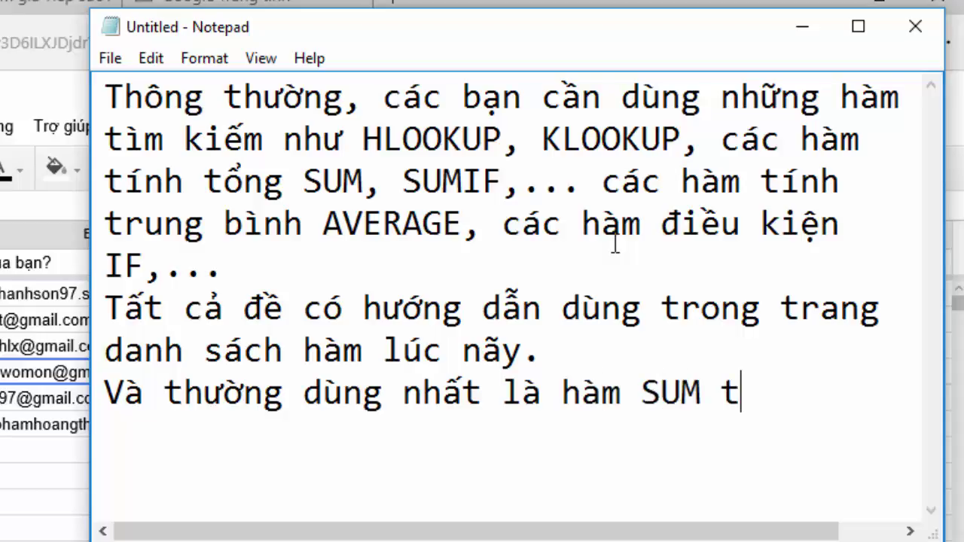
text(inhs ton)
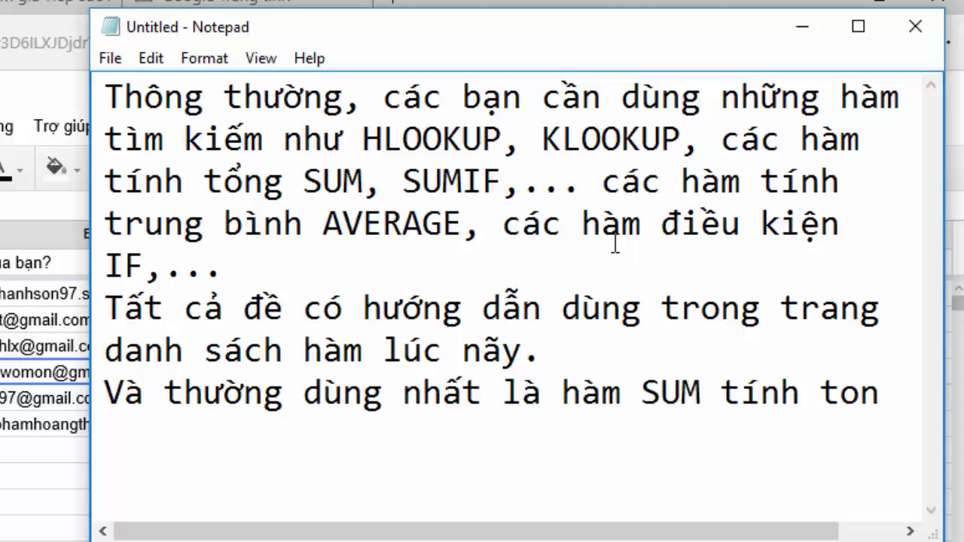
text(g)
text(or )
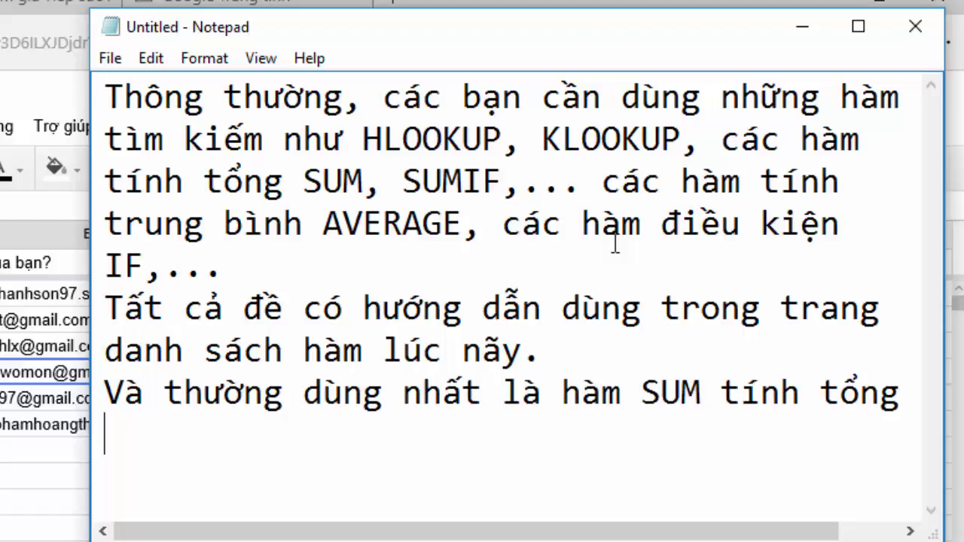
text(chi phis)
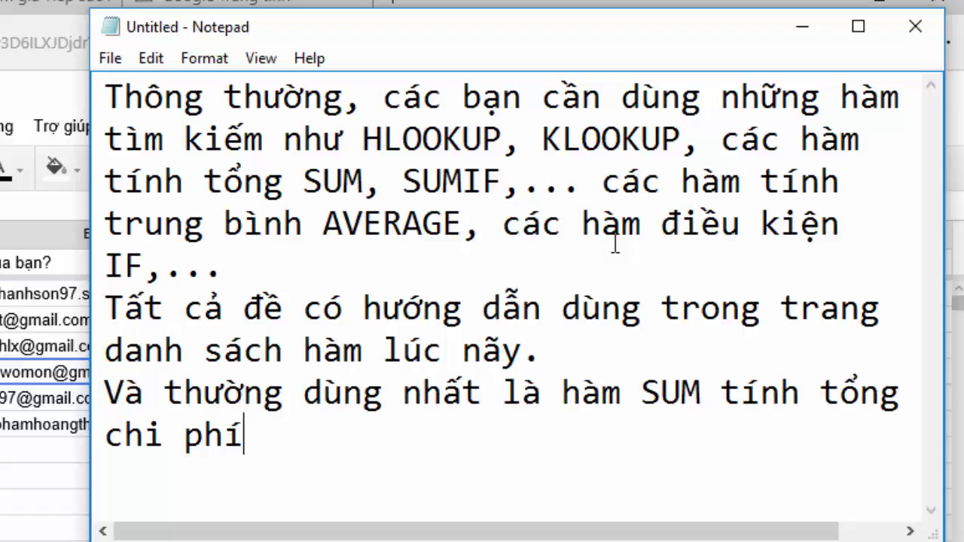
text(, A)
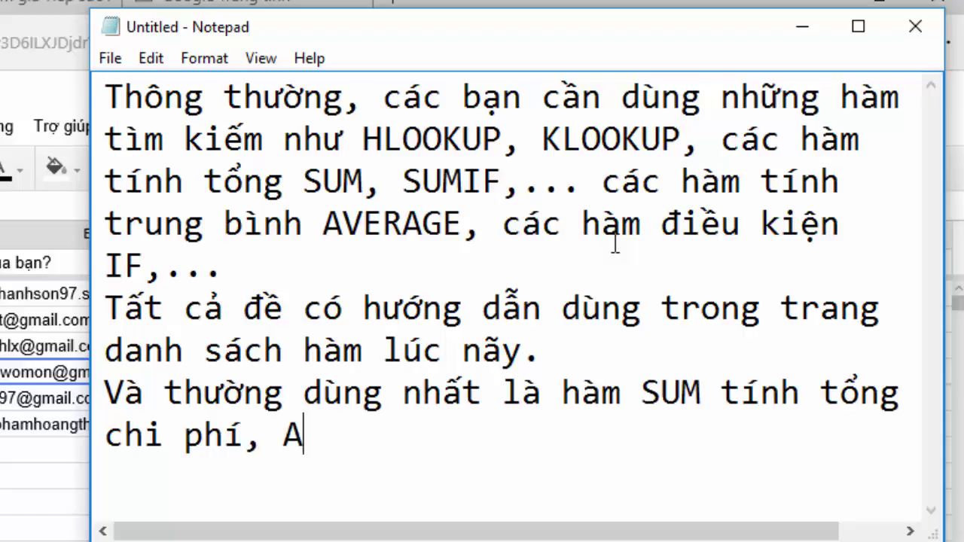
text(VERAGE)
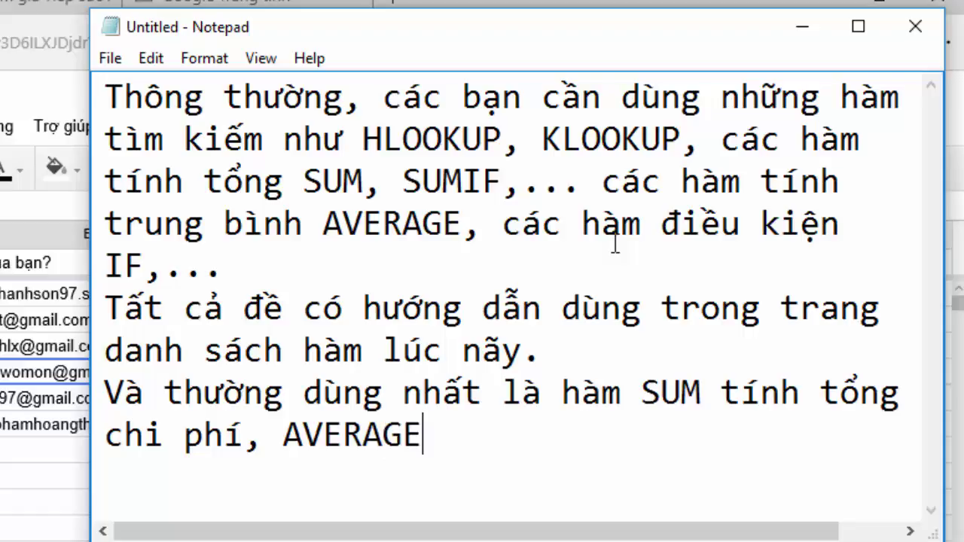
text(tinhs )
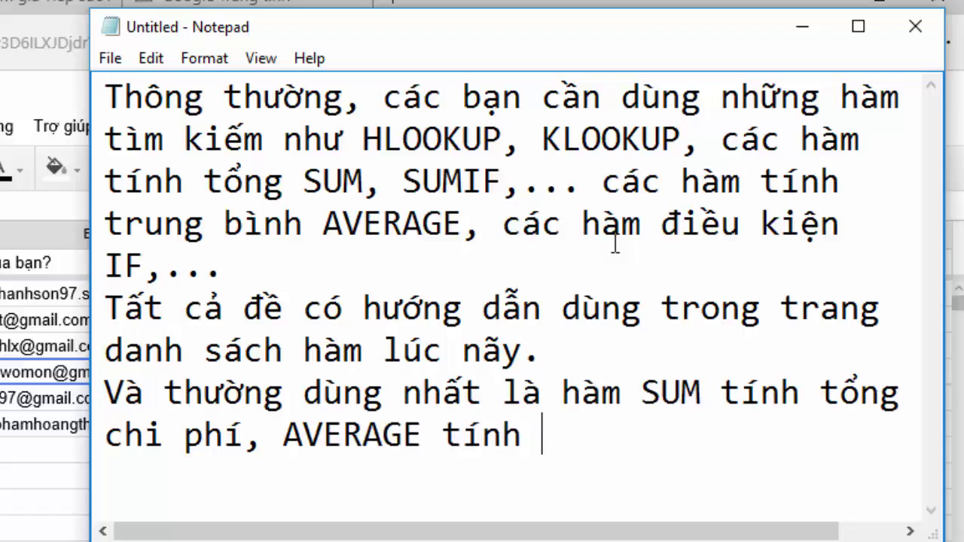
text(chi phis b)
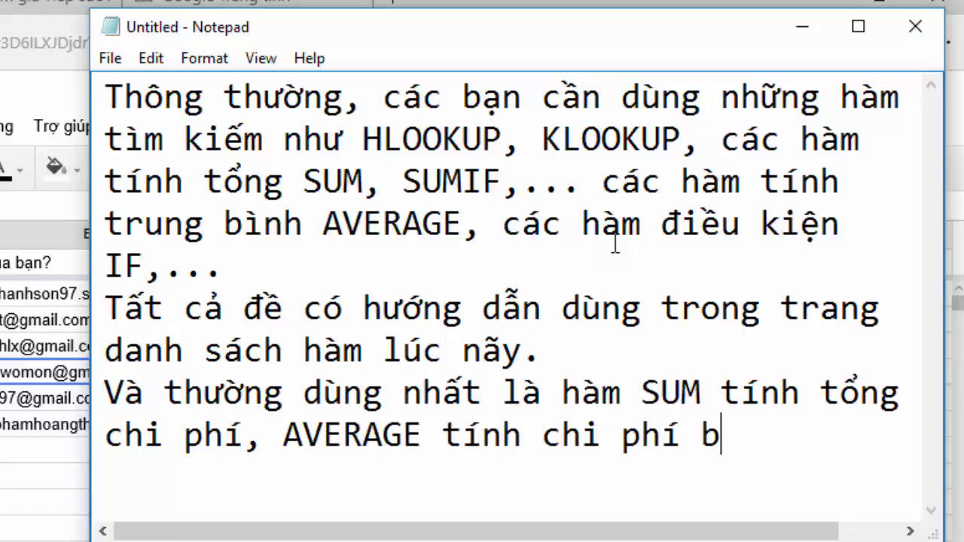
text(inhf q)
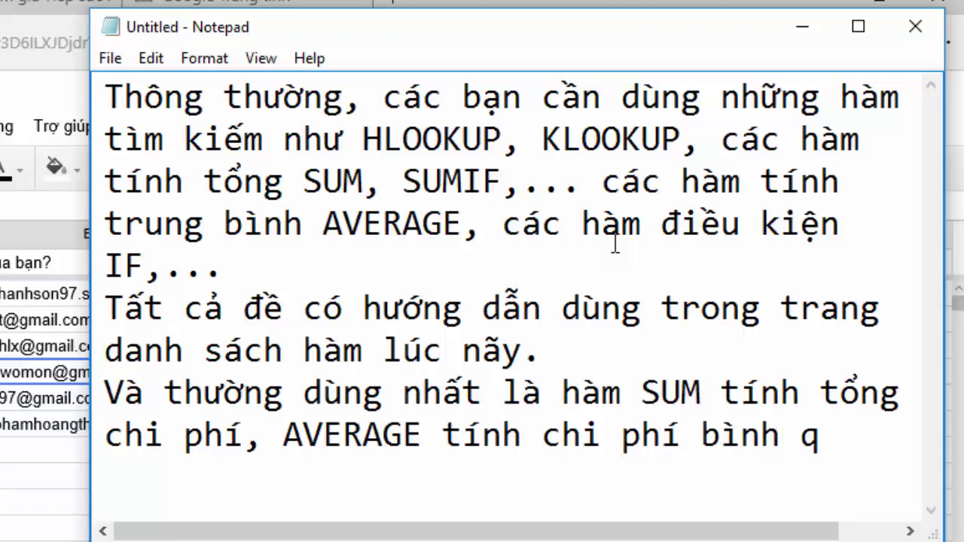
text(uan)
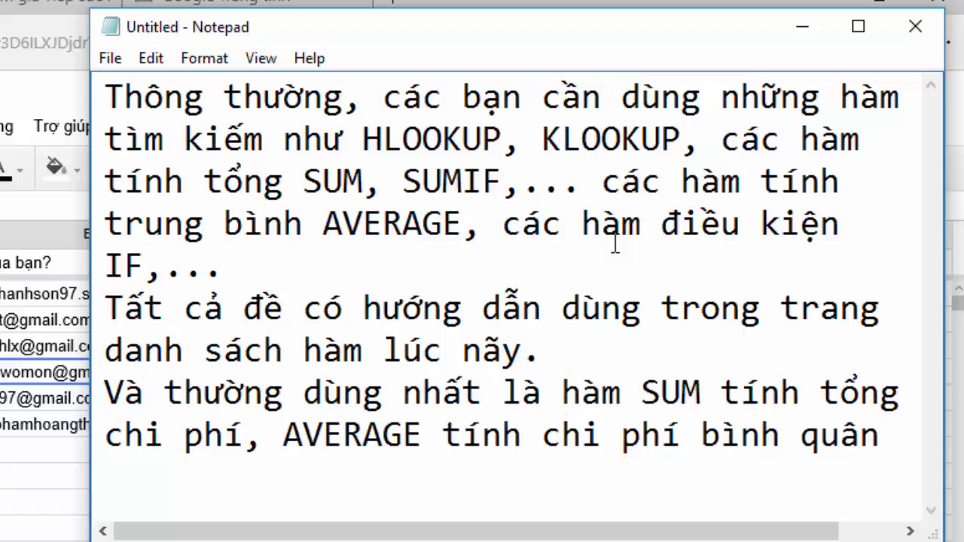
text(.)
key(ctrl+a)
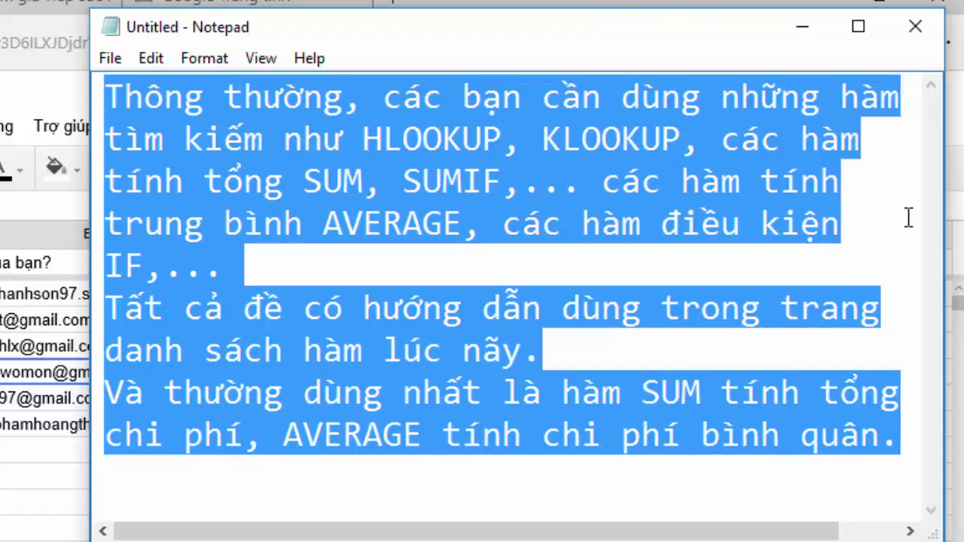
Clear the note and start a new caption: 'Sau khi tổ chức xong thì có thể các bạn'
key(Delete)
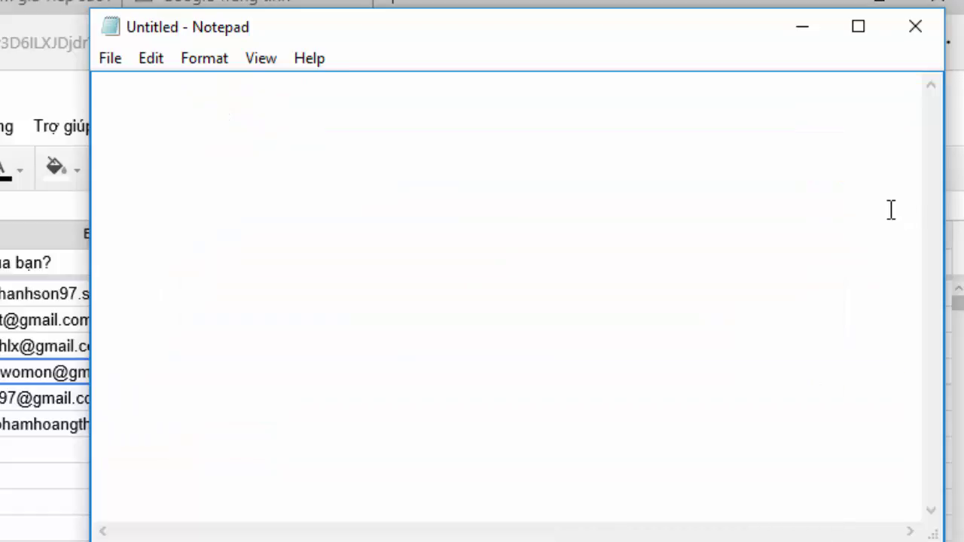
text(Sau)
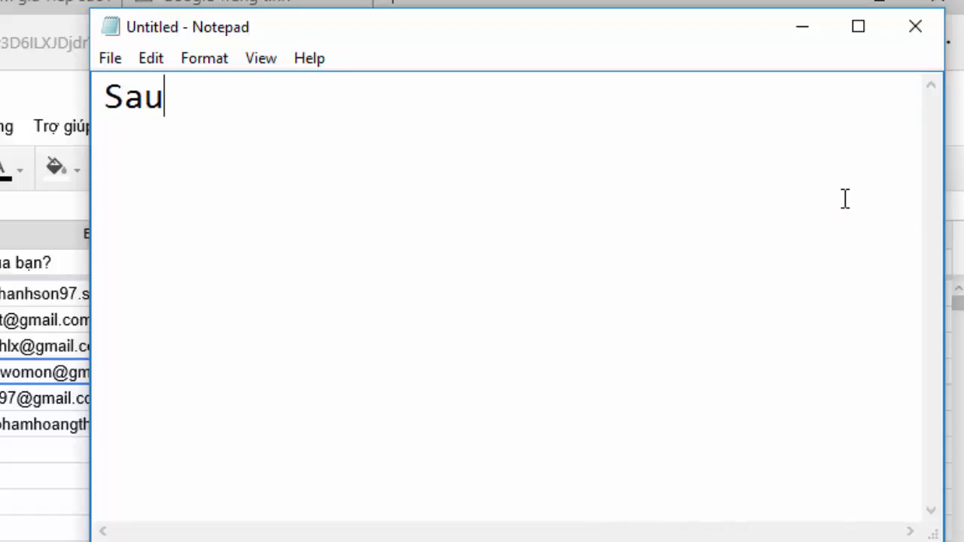
text( khi)
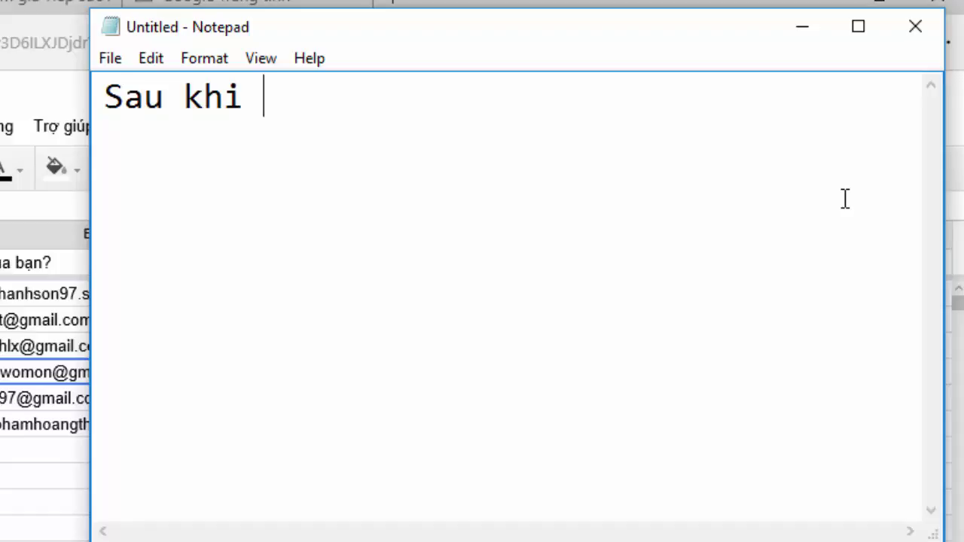
text( tor )
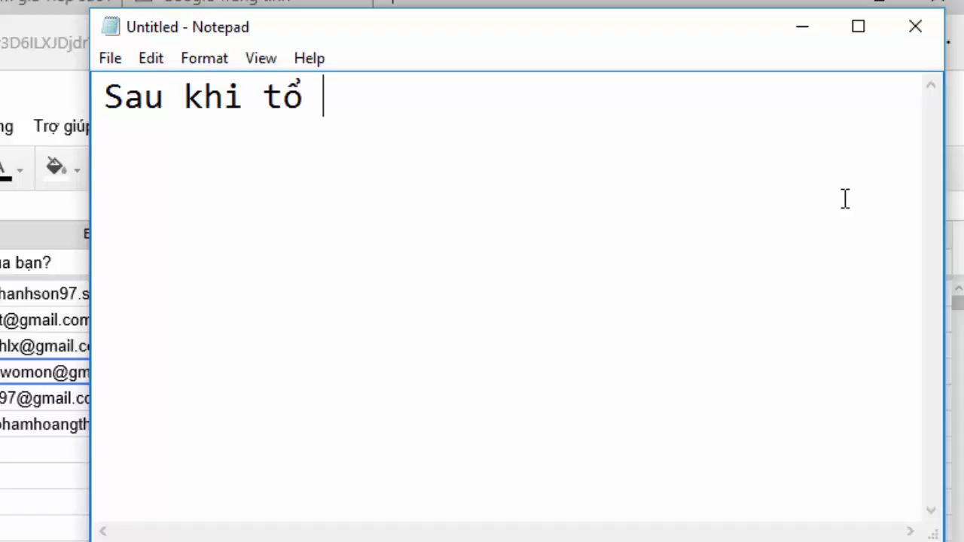
text(chucws )
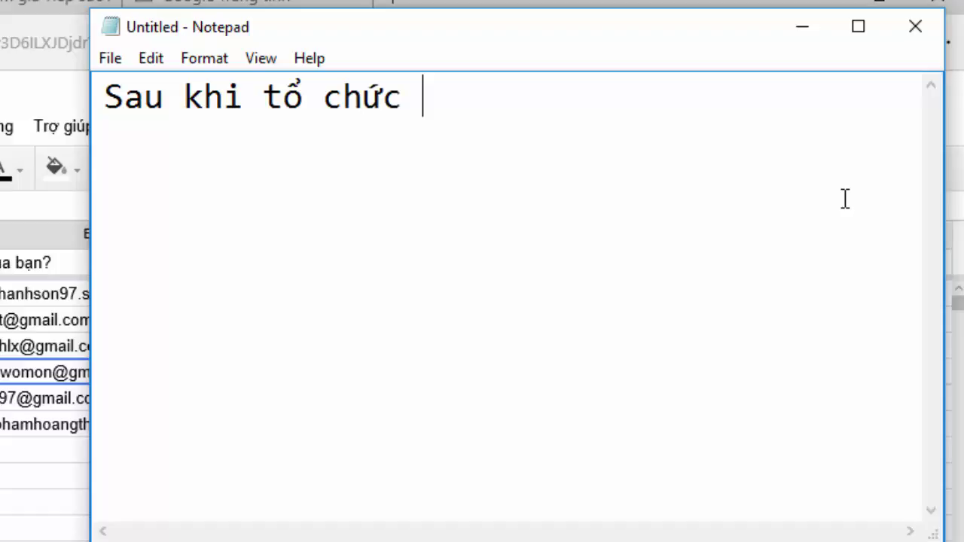
text(xong thi)
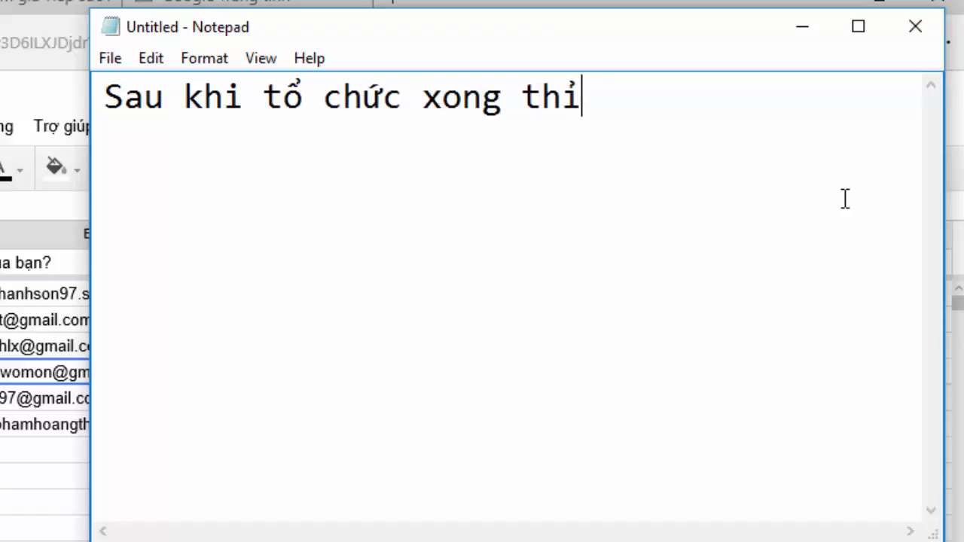
text(r)
key(BackSpace)
text(f co)
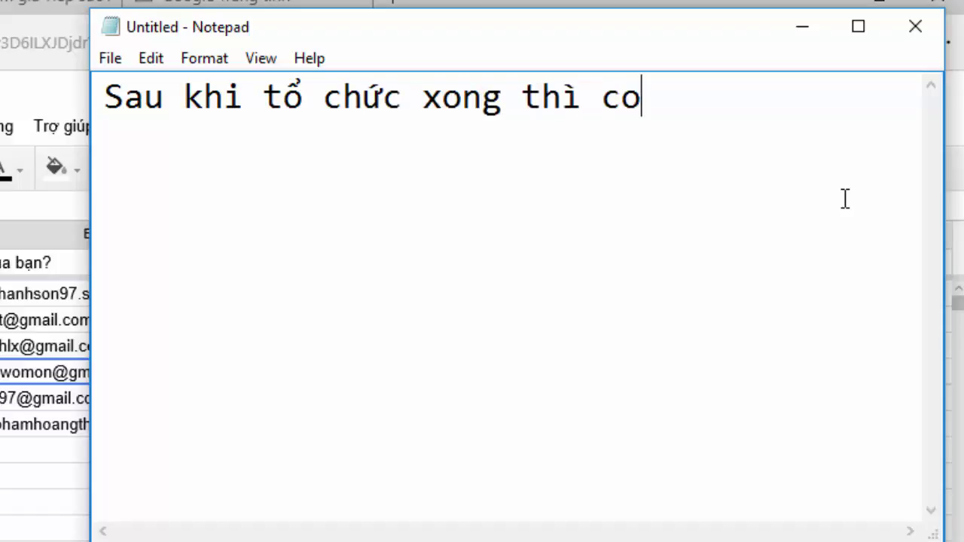
text( th)
text(ee)
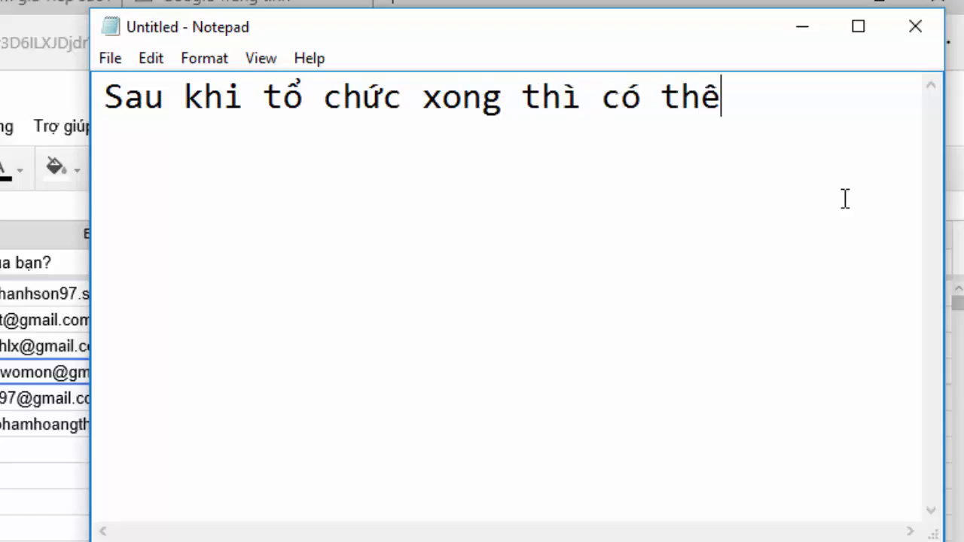
text( cac )
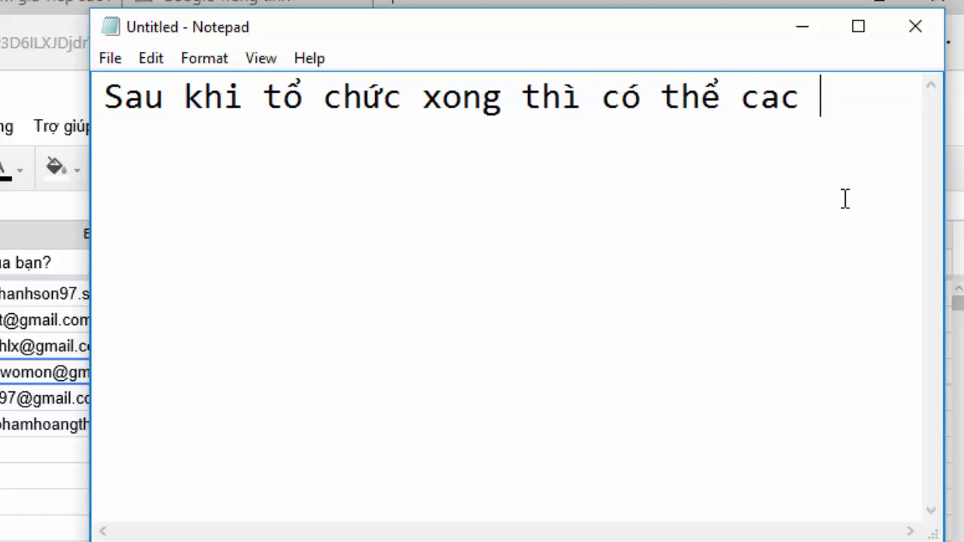
text(1)
key(BackSpace)
key(BackSpace)
text(s ba)
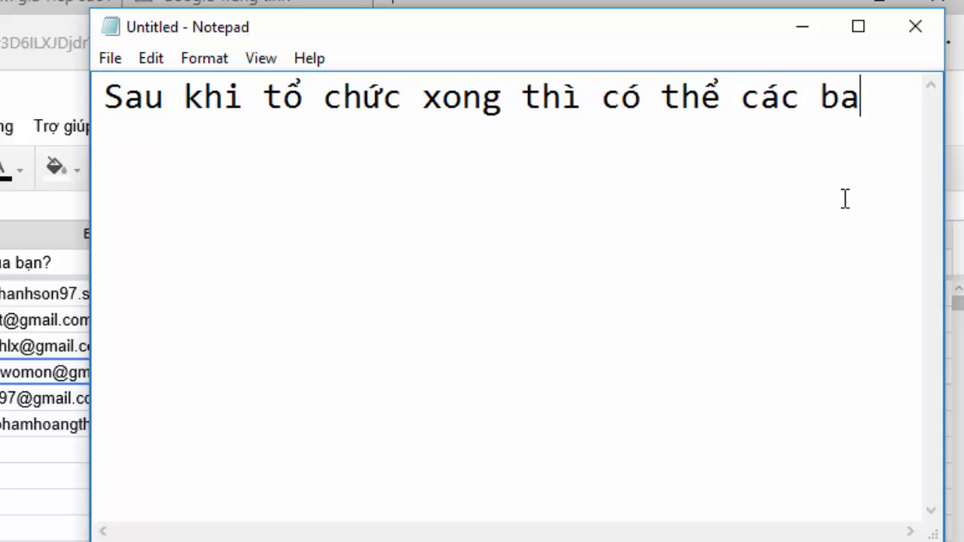
text(jn sex p)
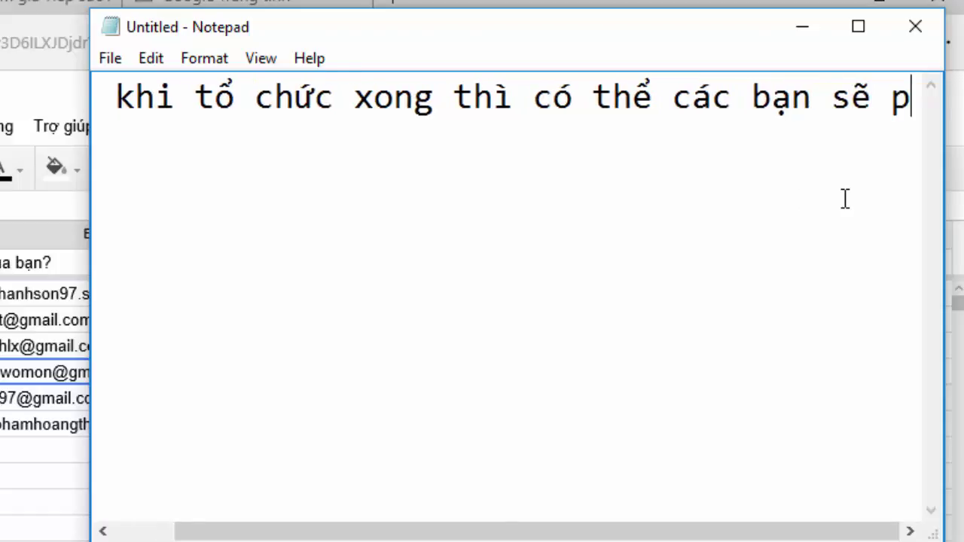
text(hair)
key(BackSpace)
key(BackSpace)
key(BackSpace)
key(BackSpace)
key(BackSpace)
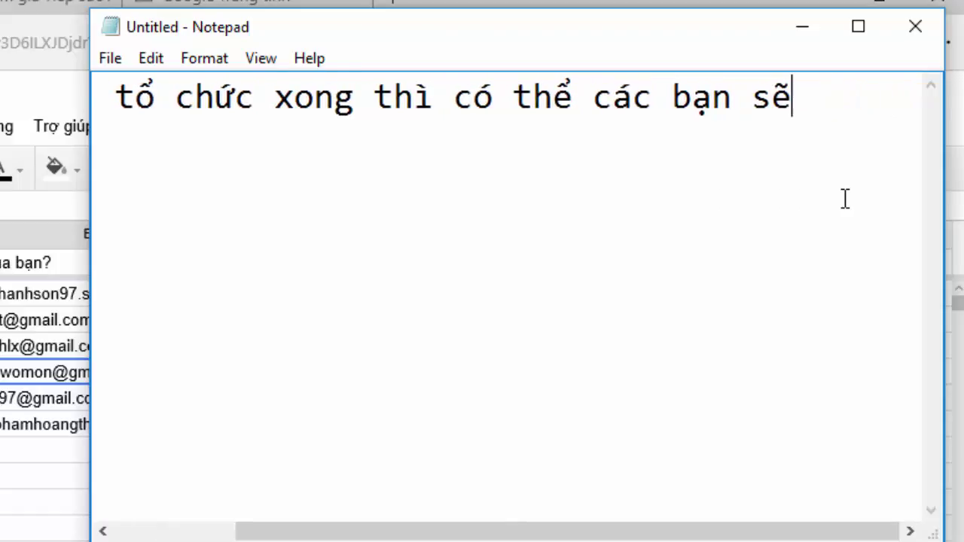
key(Return)
key(BackSpace)
key(BackSpace)
key(BackSpace)
key(BackSpace)
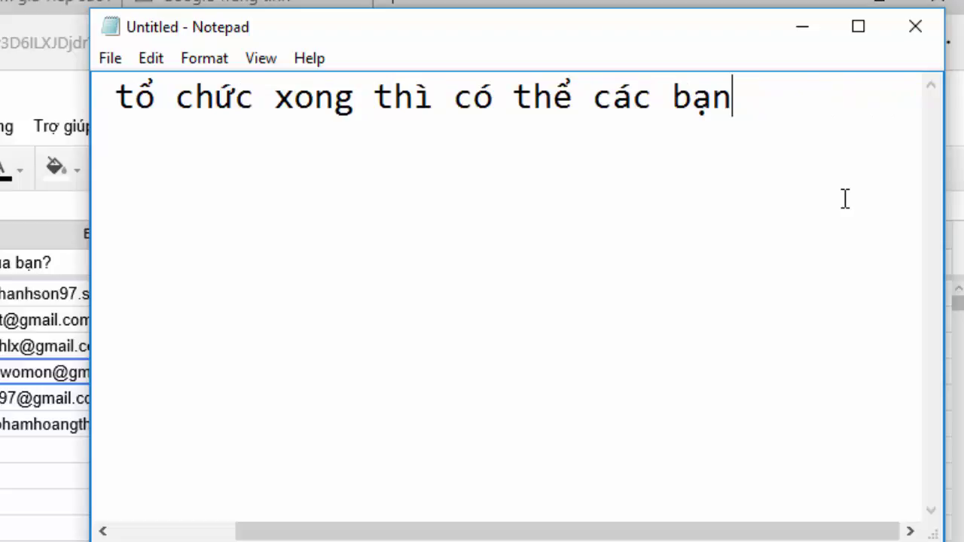
On a new line, add 'sẽ phải báo cáo về hoạt động.'
key(Return)
text(sex ph)
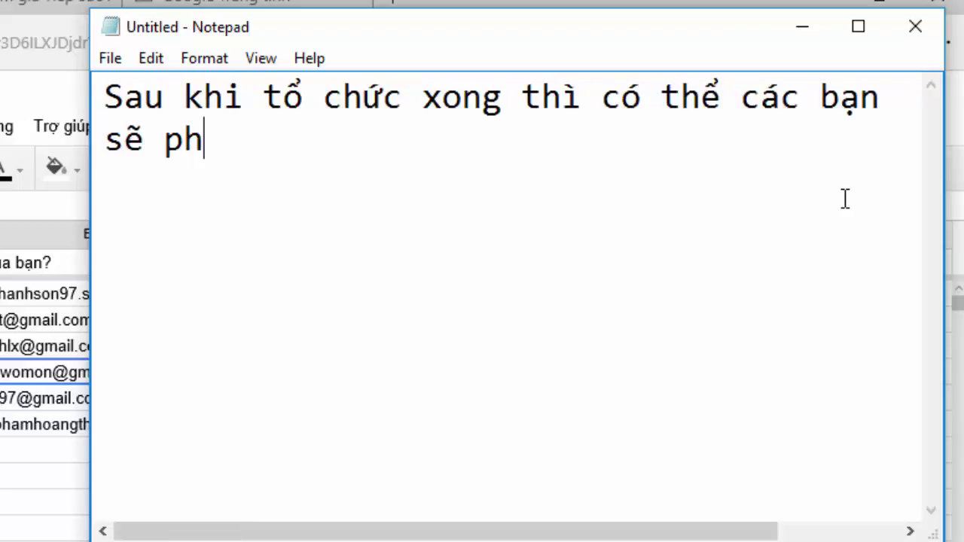
text(air baos)
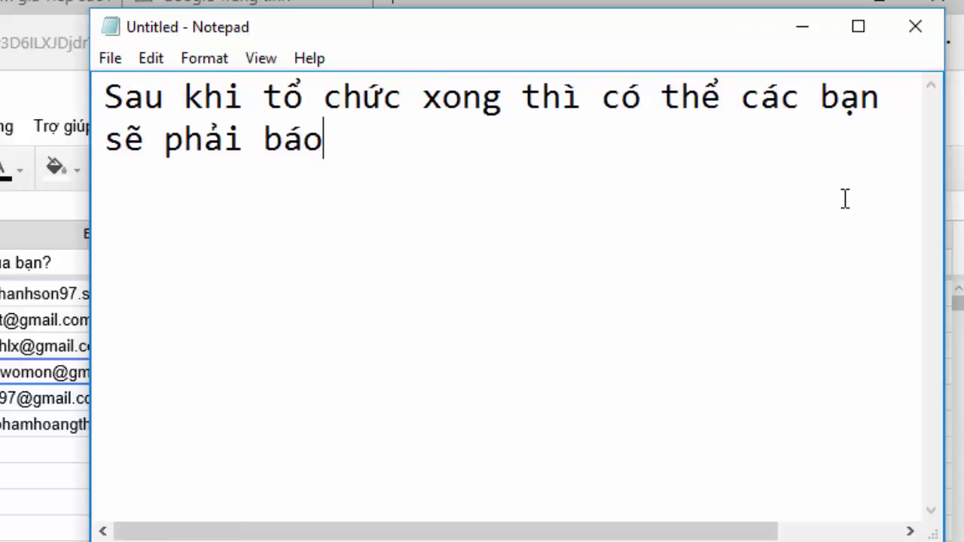
text(cao1 bee)
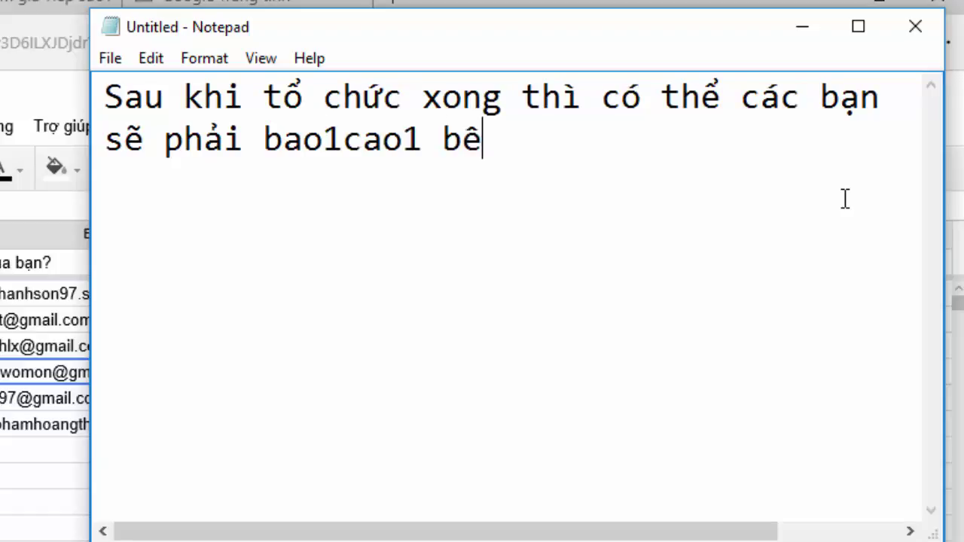
text(f)
key(BackSpace)
key(BackSpace)
key(BackSpace)
key(BackSpace)
key(BackSpace)
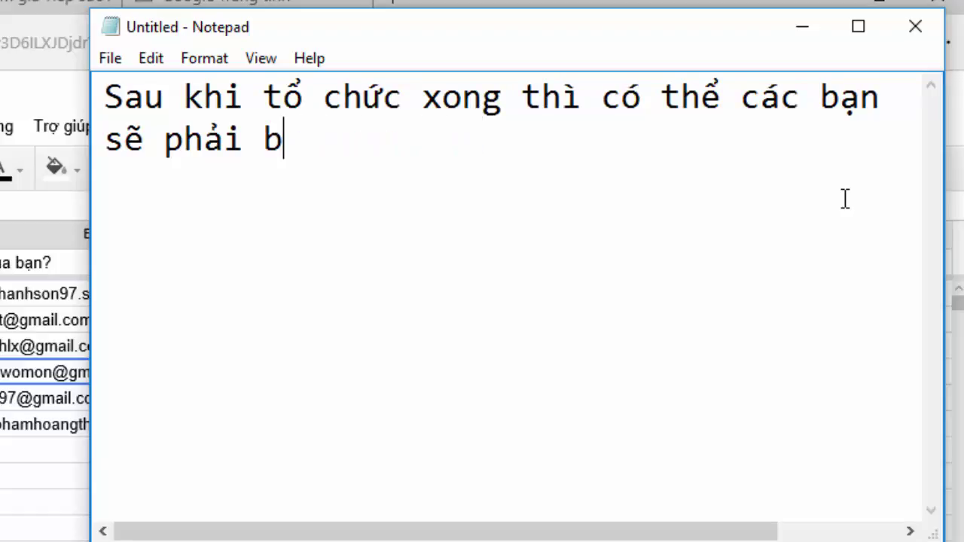
text(aos cai)
key(BackSpace)
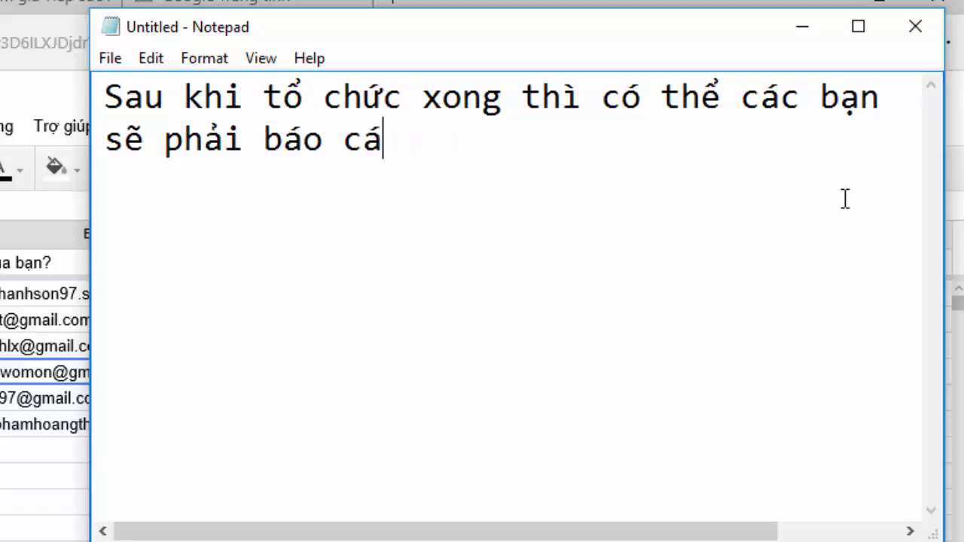
text(o veef ho)
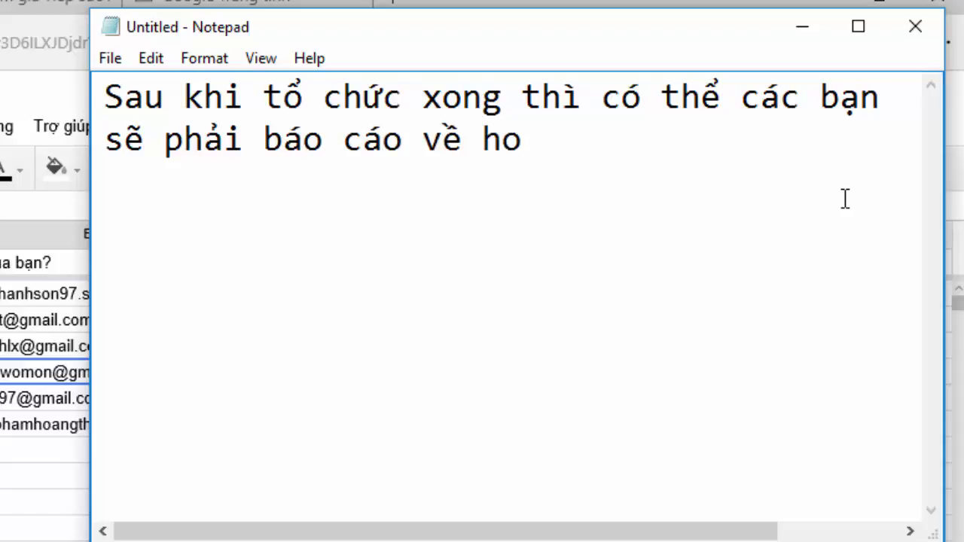
text(at)
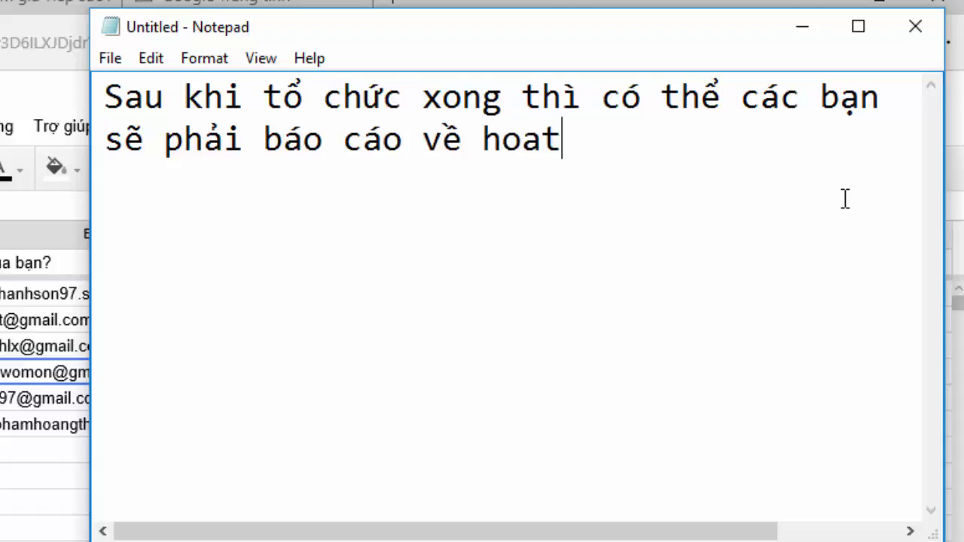
text(j dong)
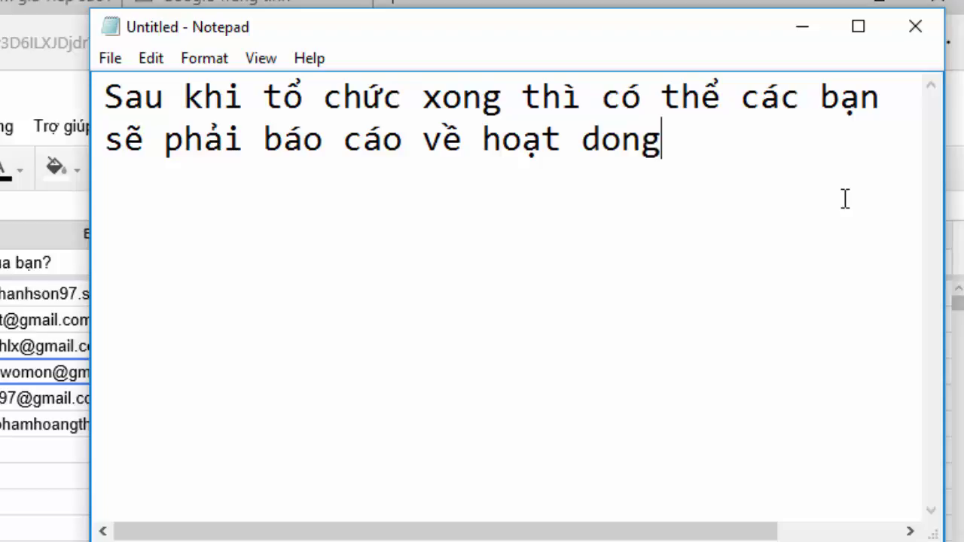
text(do)
text(.)
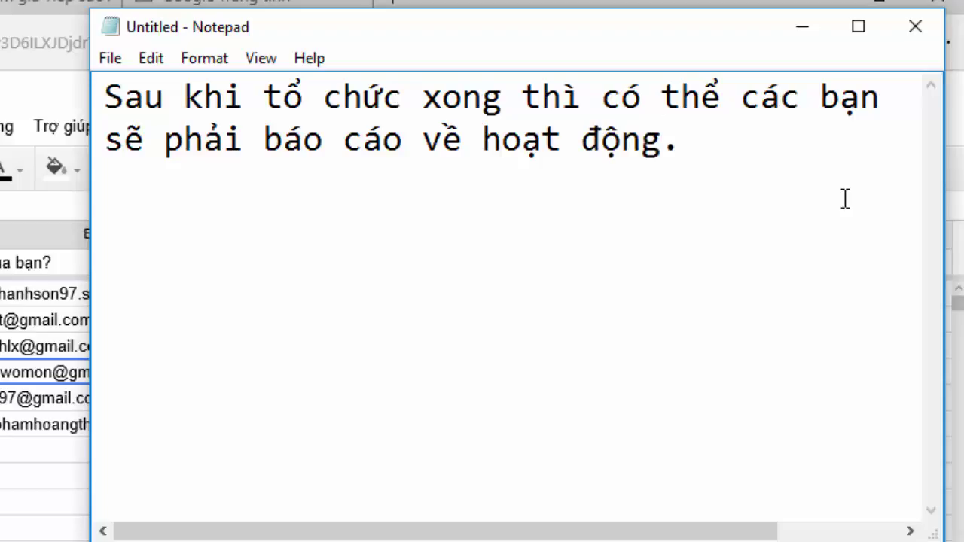
Type 'Để cho bài báo cáo rõ ràng, dễ hiểu, các bạn nên tạo biểu đồ' on a new line
key(Return)
text(Đ)
text(ể cho )
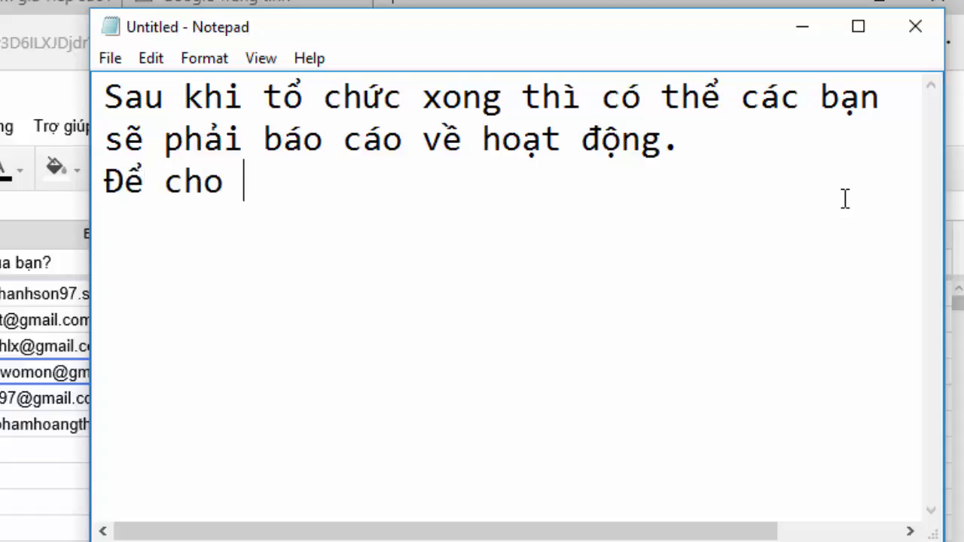
text(bai)
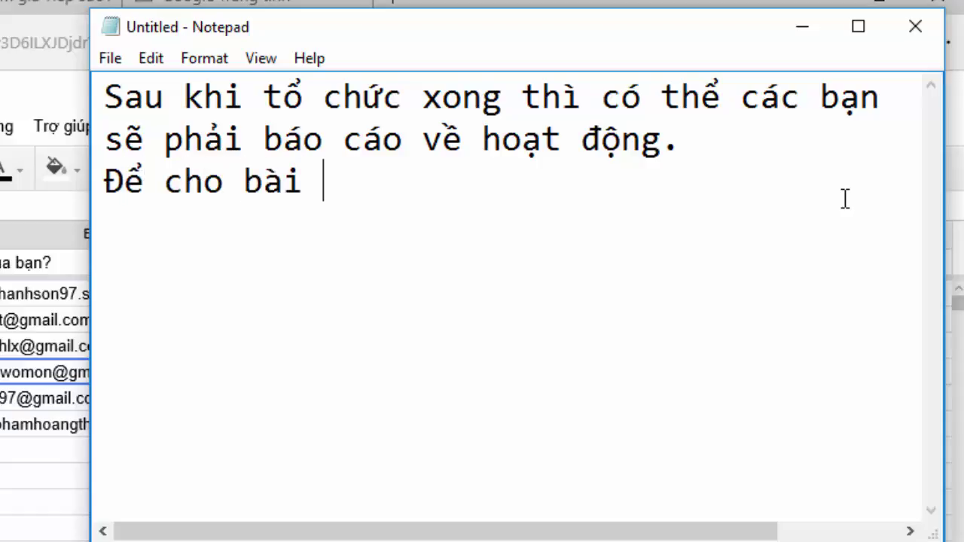
text( báo cao )
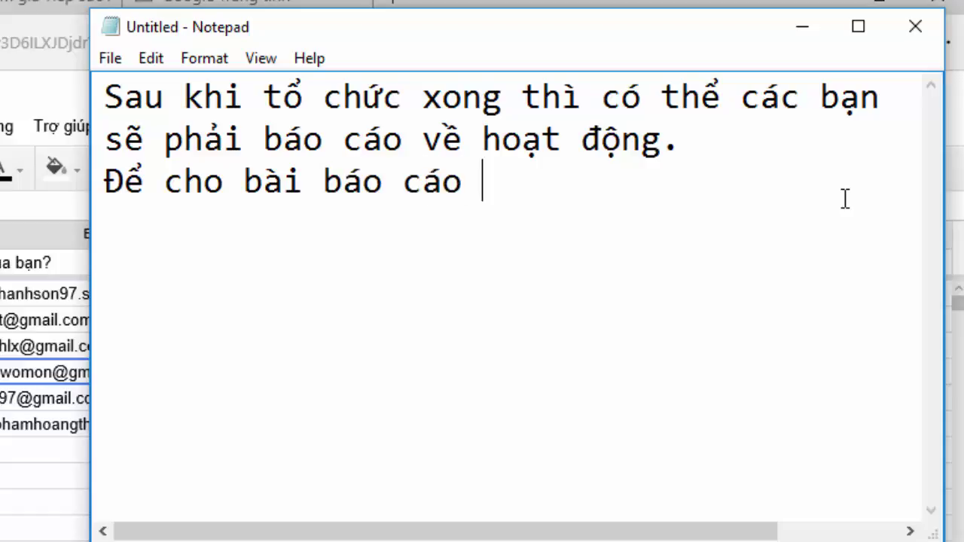
text(rõ tra)
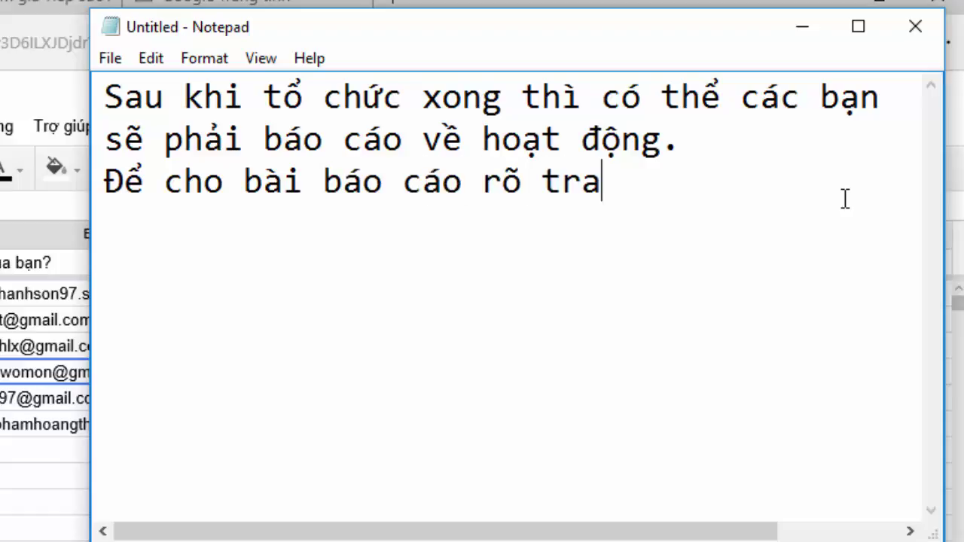
key(BackSpace)
key(BackSpace)
key(BackSpace)
text(rangf)
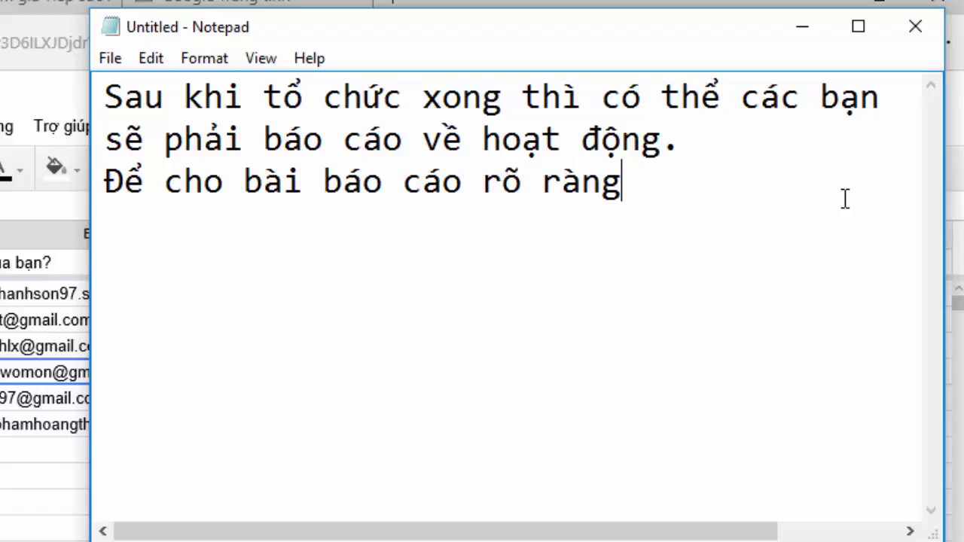
text(, )
text(de)
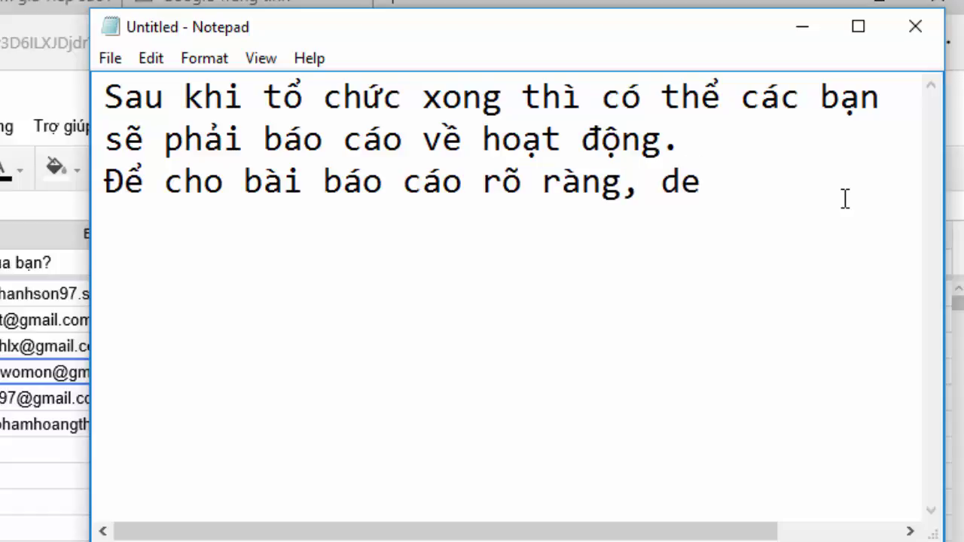
text( hie)
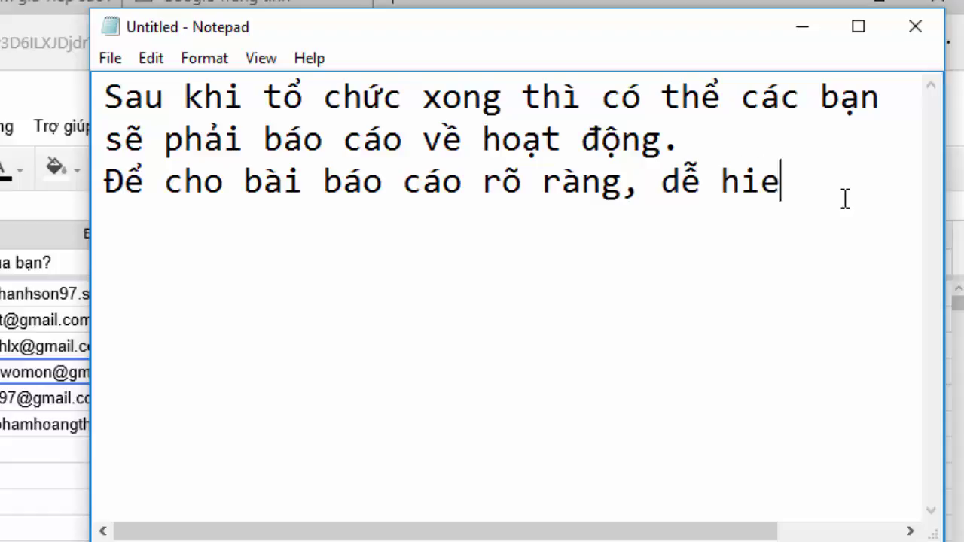
text(u,)
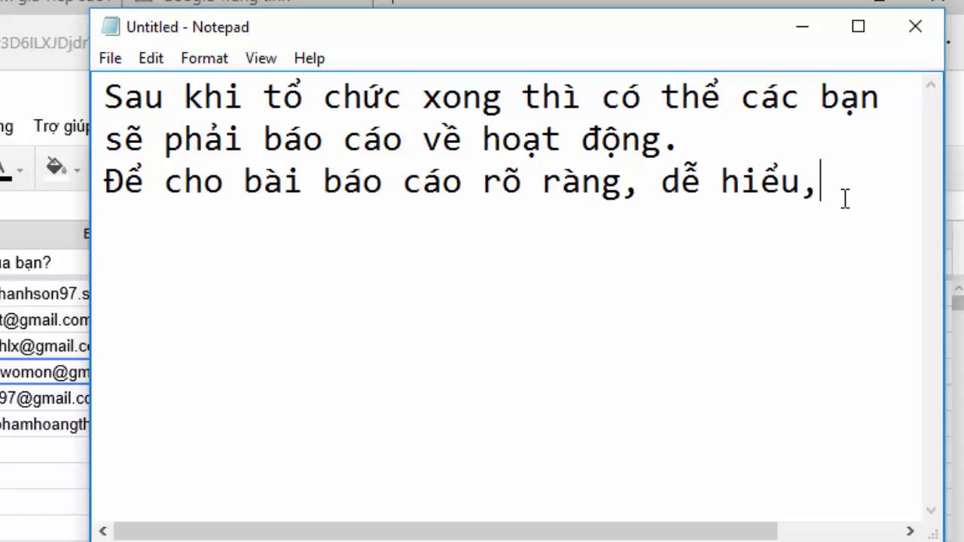
text( các )
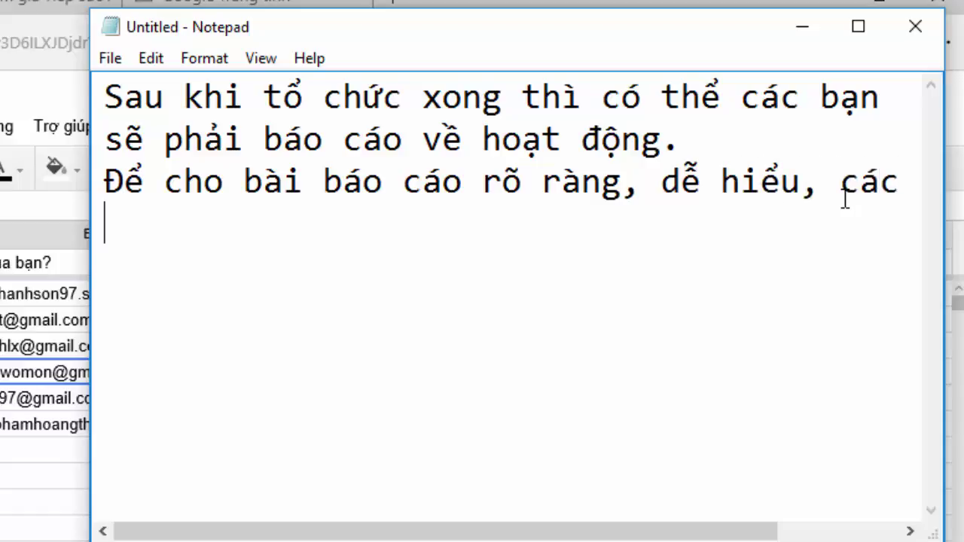
text(banj nen)
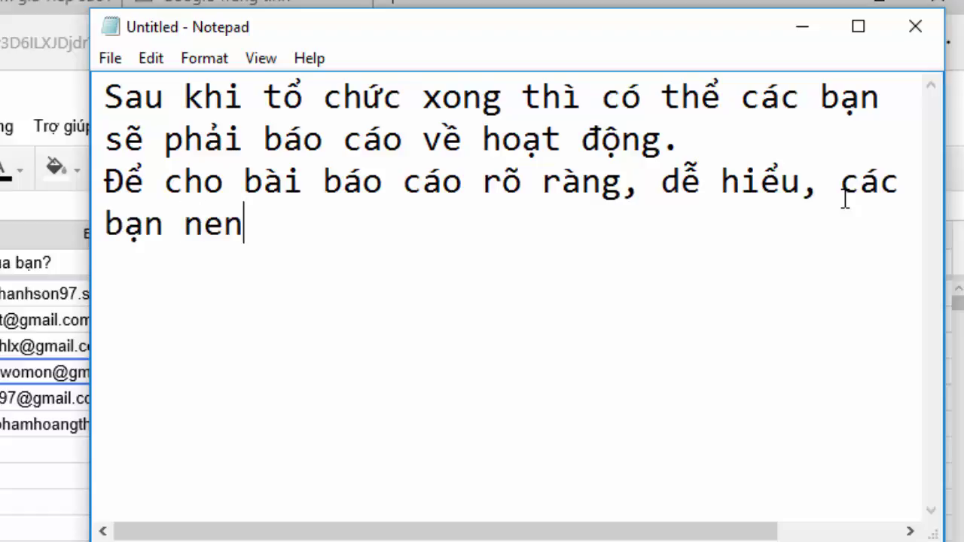
text(e taoj)
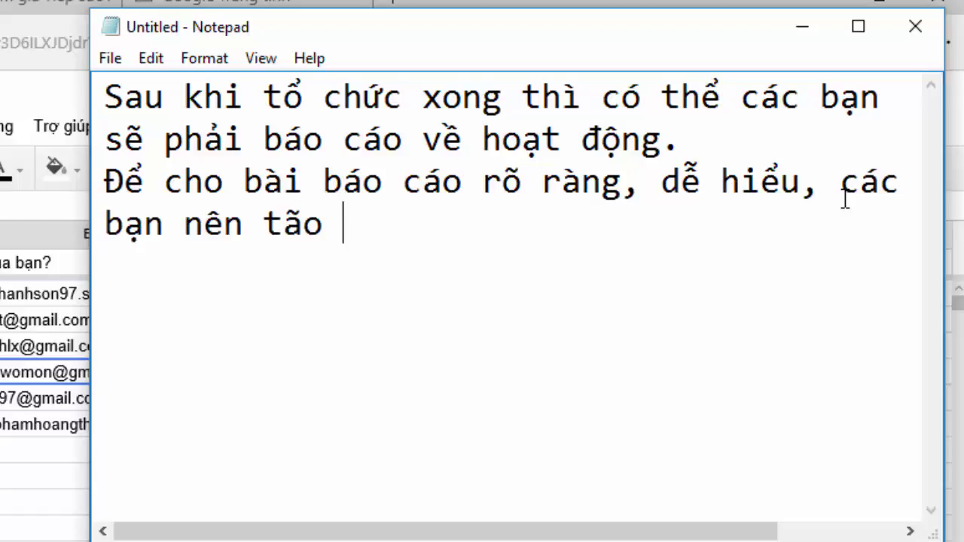
key(BackSpace)
text(moot)
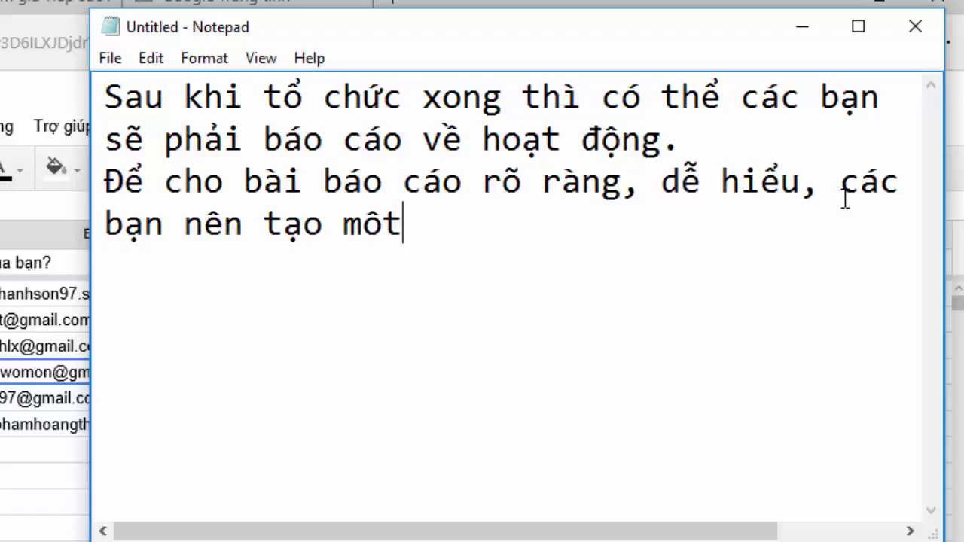
text(j bieu)
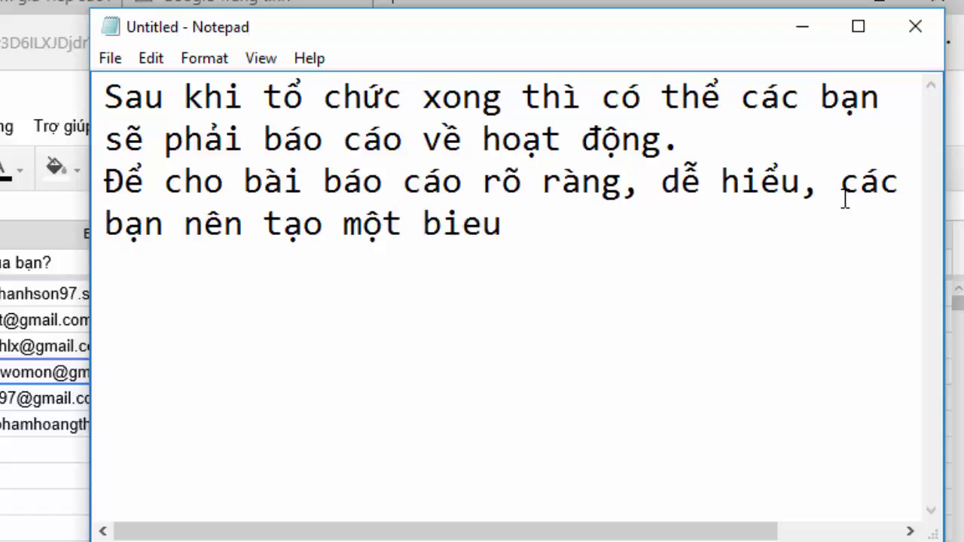
text(r)
key(BackSpace)
key(BackSpace)
key(BackSpace)
key(BackSpace)
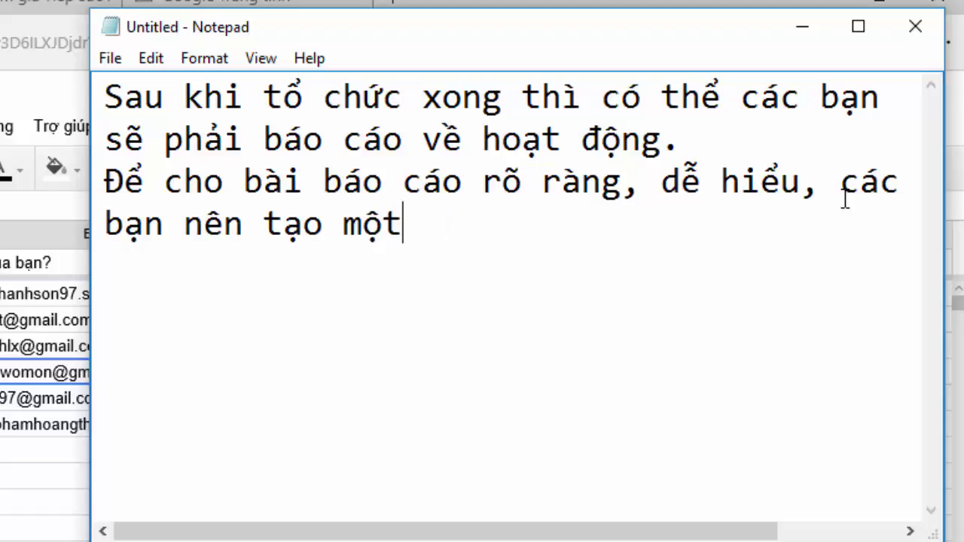
key(BackSpace)
key(BackSpace)
key(BackSpace)
text(bieu)
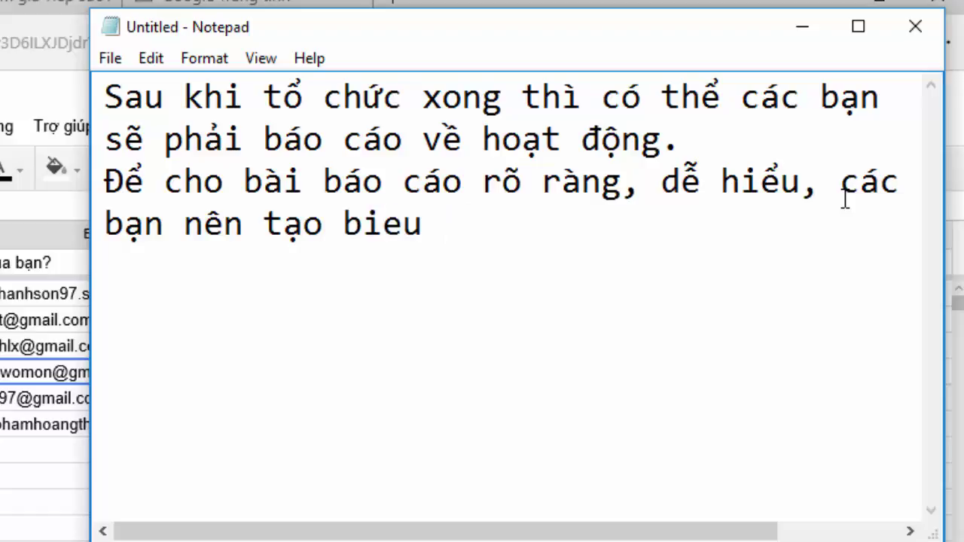
text(xr d)
text(do)
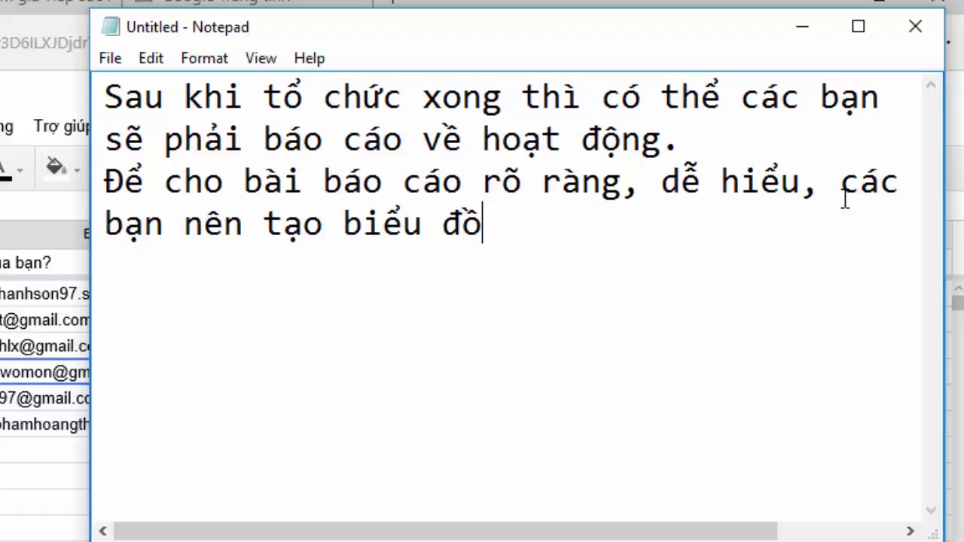
key(Return)
Write the example 'VD: Biểu đồ so sánh số người tham gia tiếp sức mùa thi'
text(VD: )
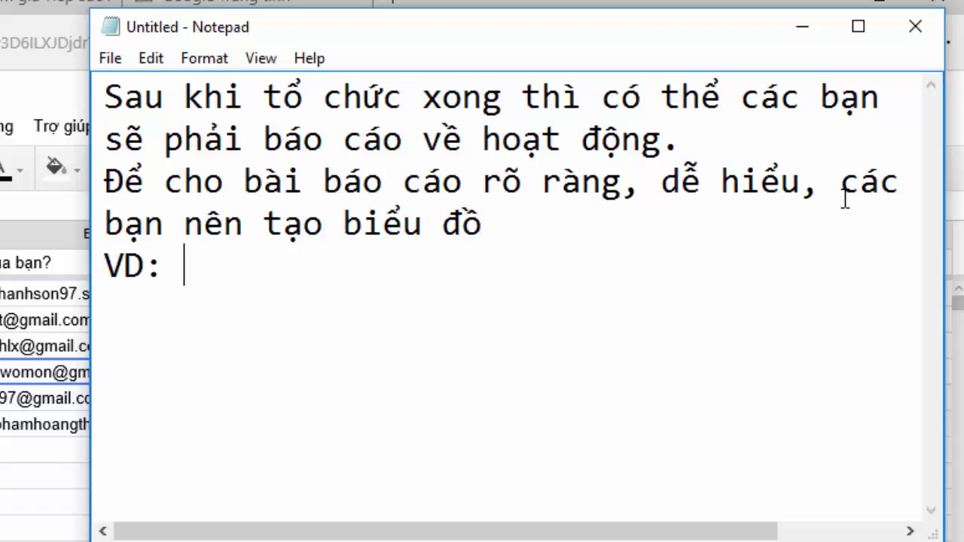
text(Bieu)
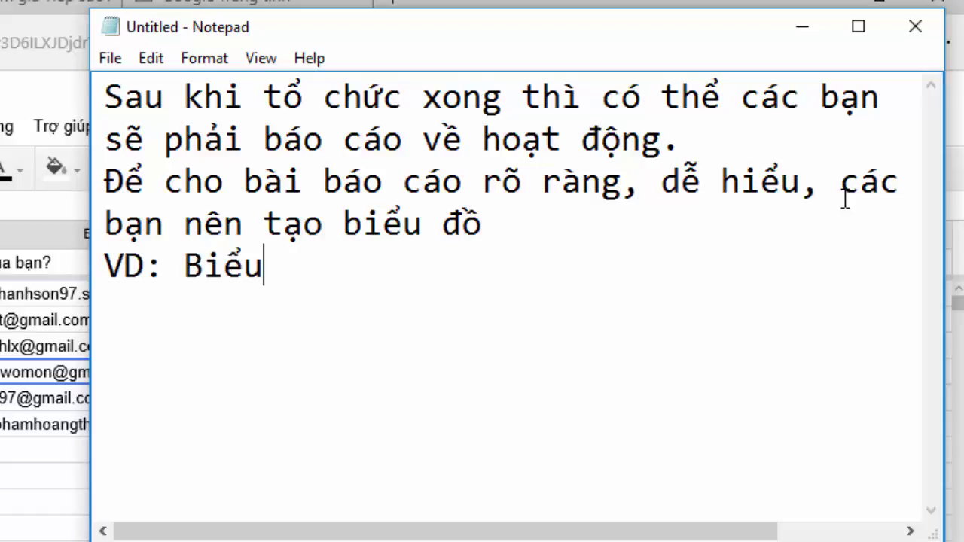
text( dod)
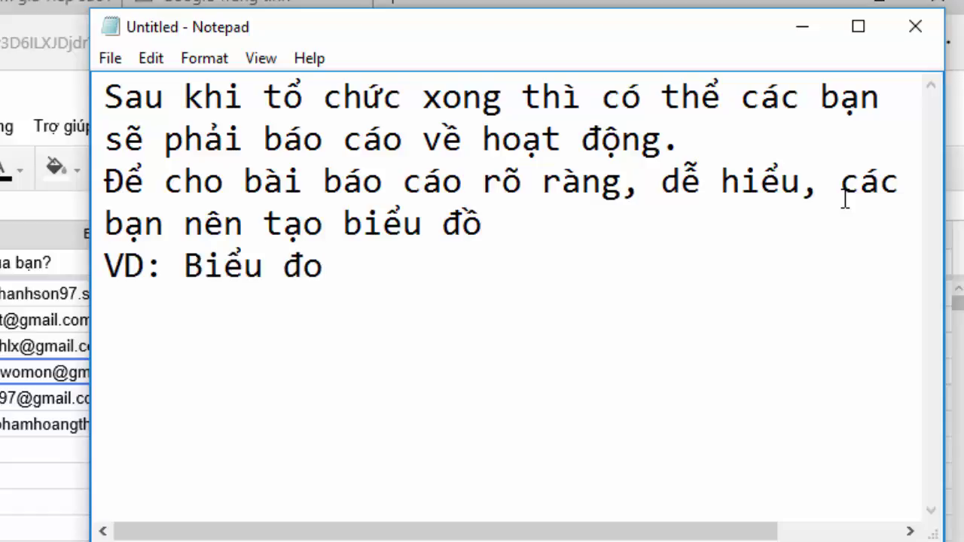
text(of so sanhs )
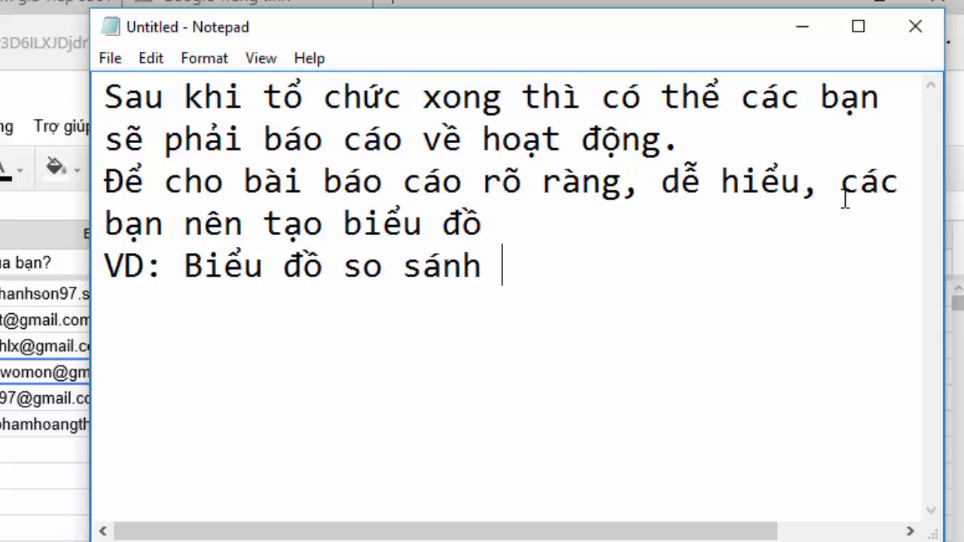
text(soos )
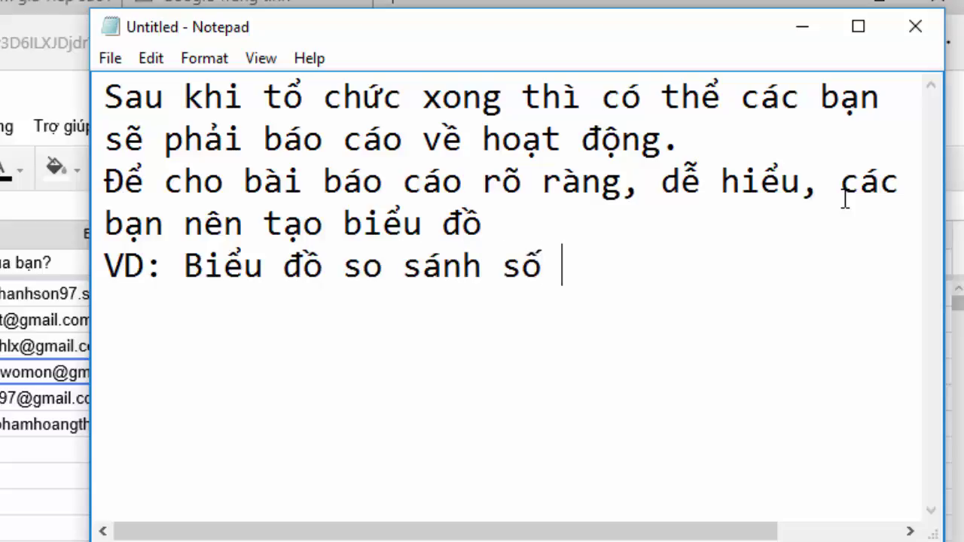
text(nguoi)
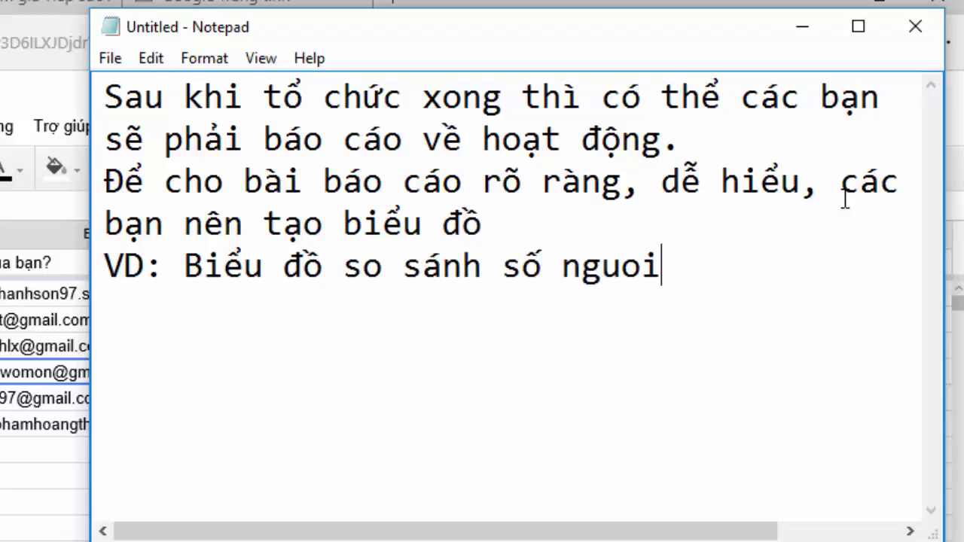
text(wf tham gi)
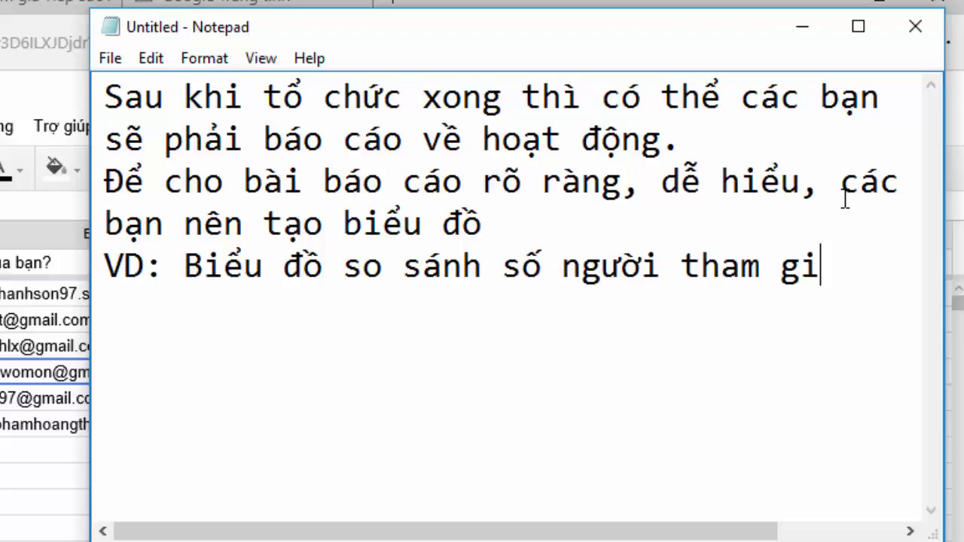
text(a Tiep)
key(BackSpace)
key(BackSpace)
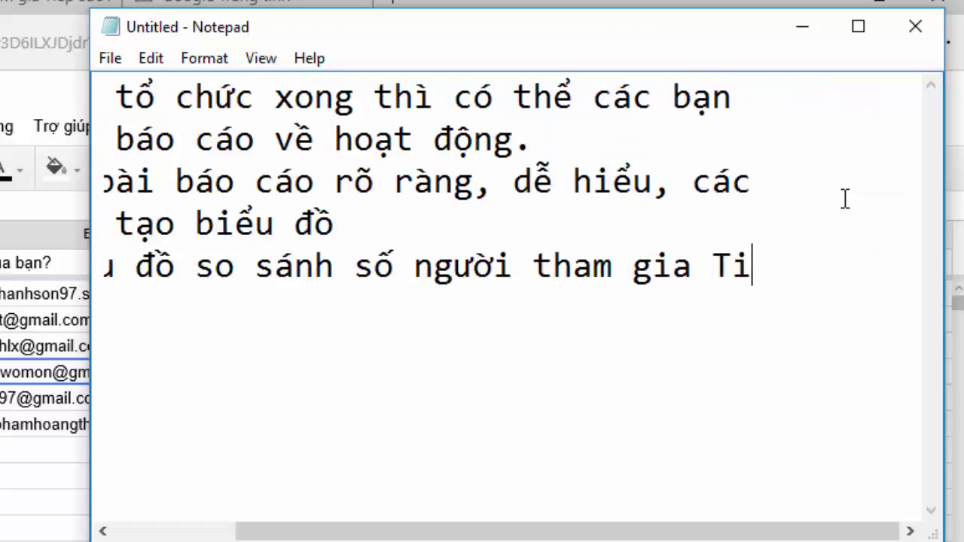
key(BackSpace)
key(BackSpace)
key(BackSpace)
key(Return)
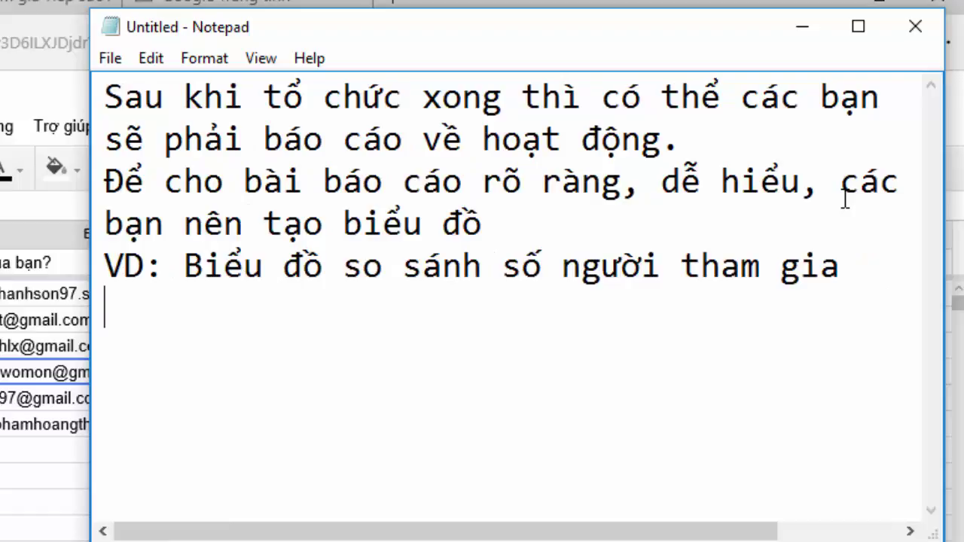
text(tiepe)
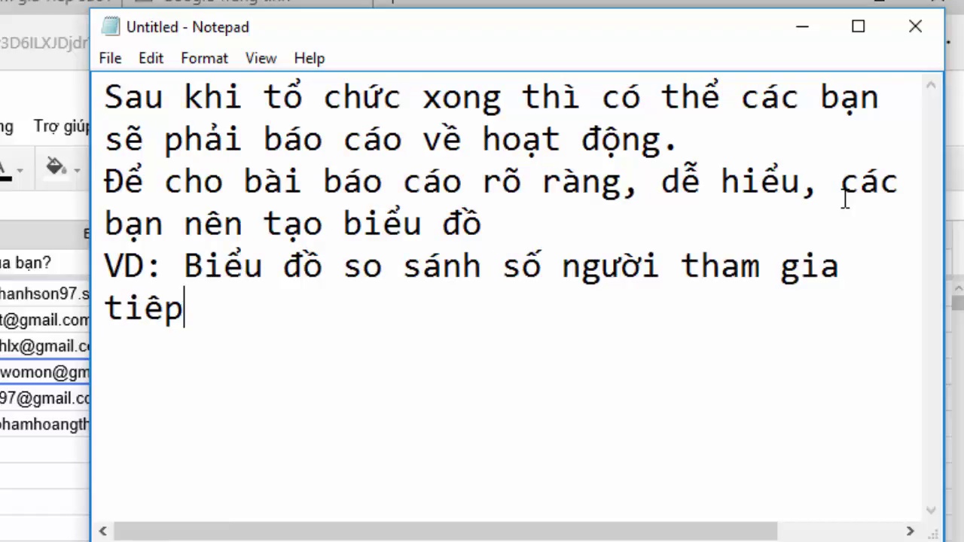
text(s sucws m)
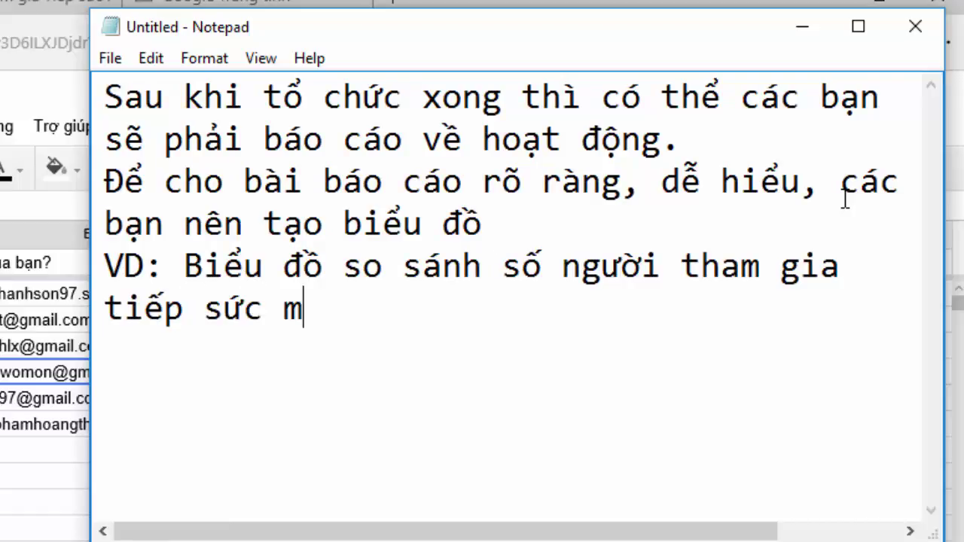
text(uaf)
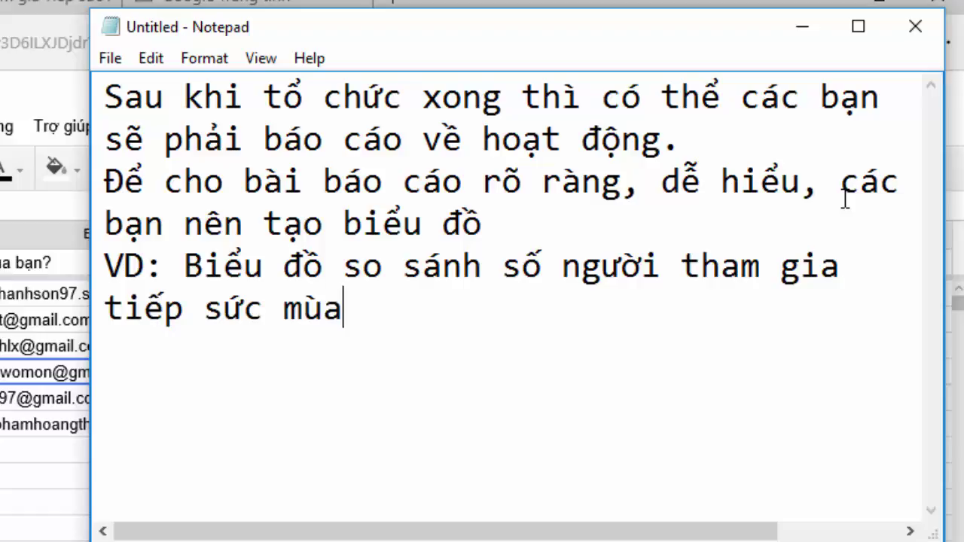
text( thi)
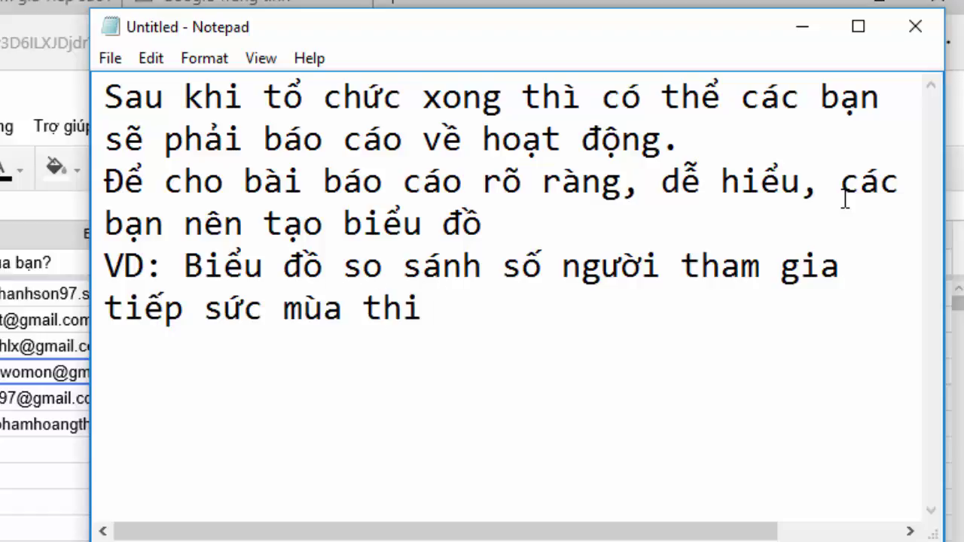
text(nan)
key(BackSpace)
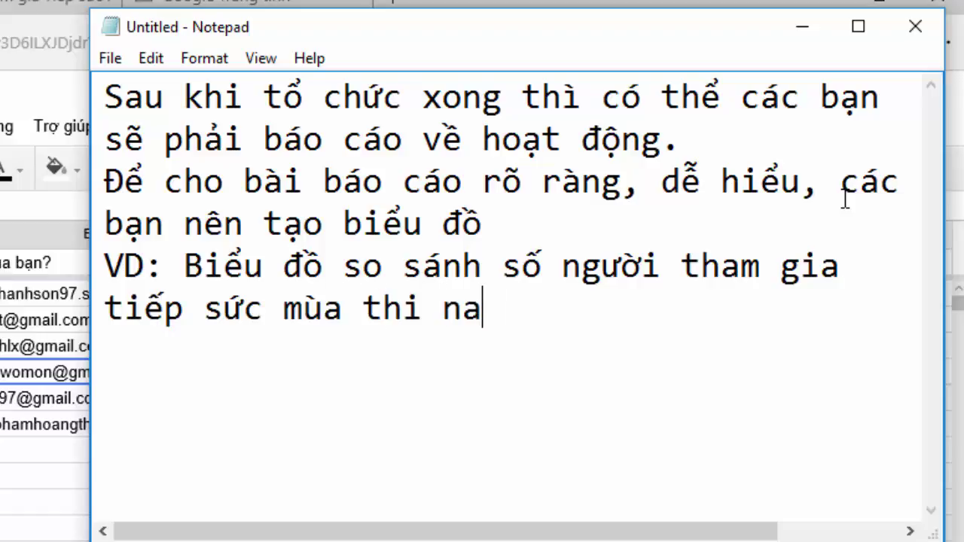
Finish the example with comparisons to past years, costs and support levels, then clear the note
text(mw nay so )
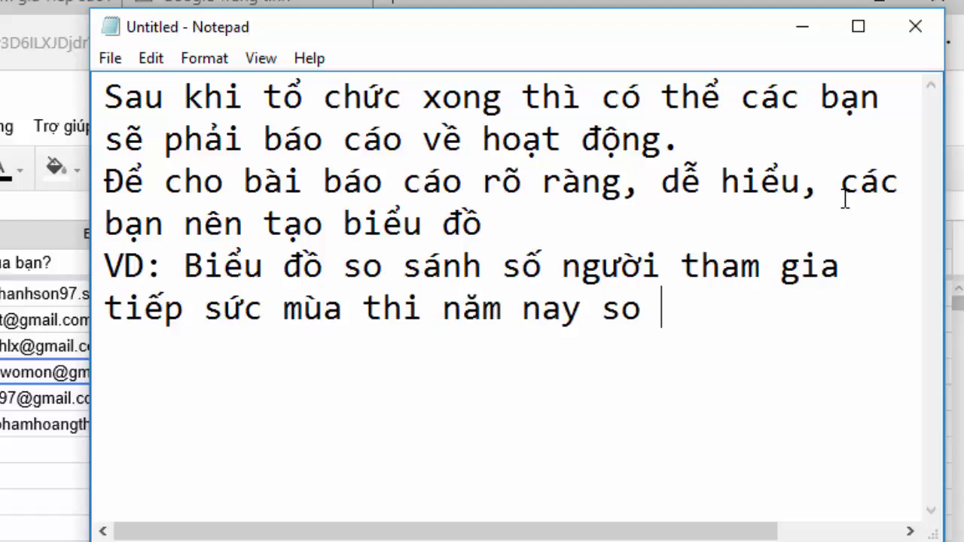
text(voiw)
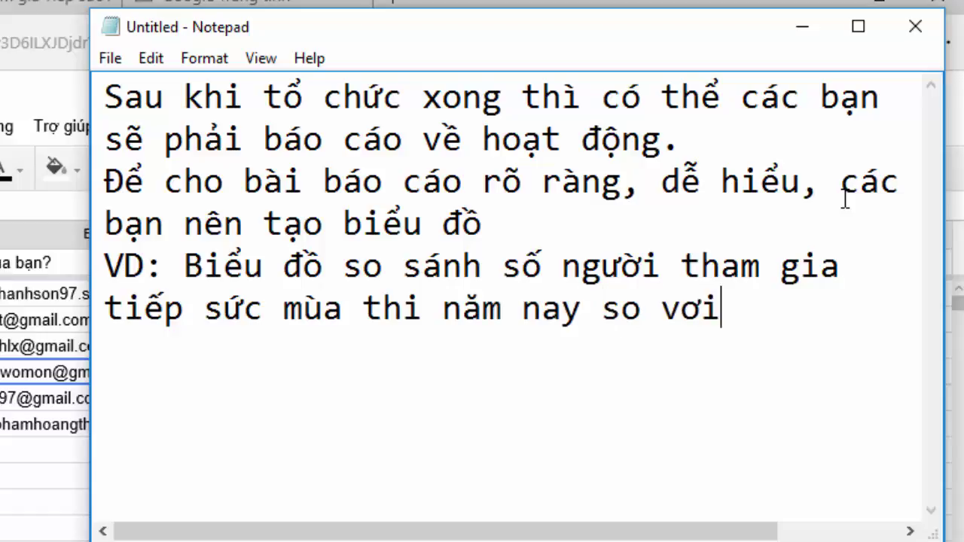
text(f nhungw)
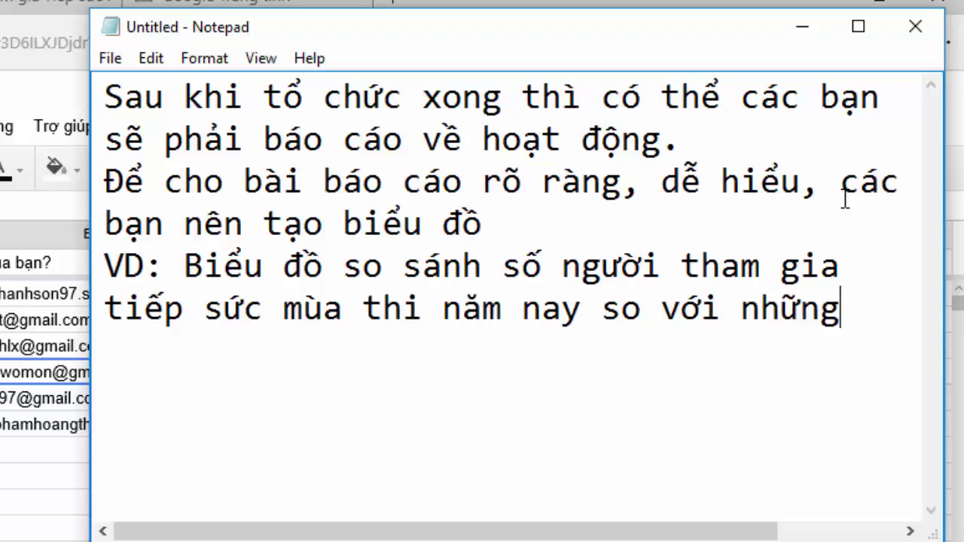
text( nam)
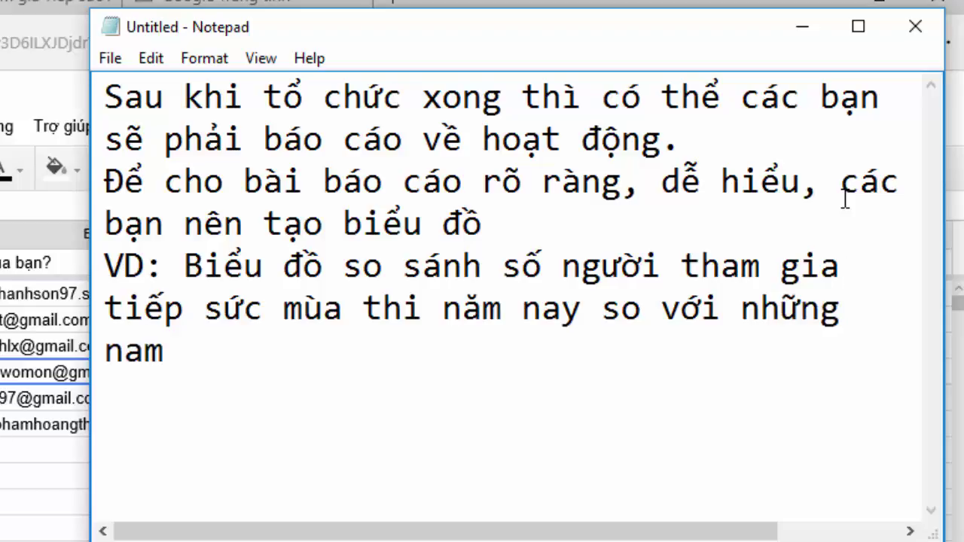
text(w truoc)
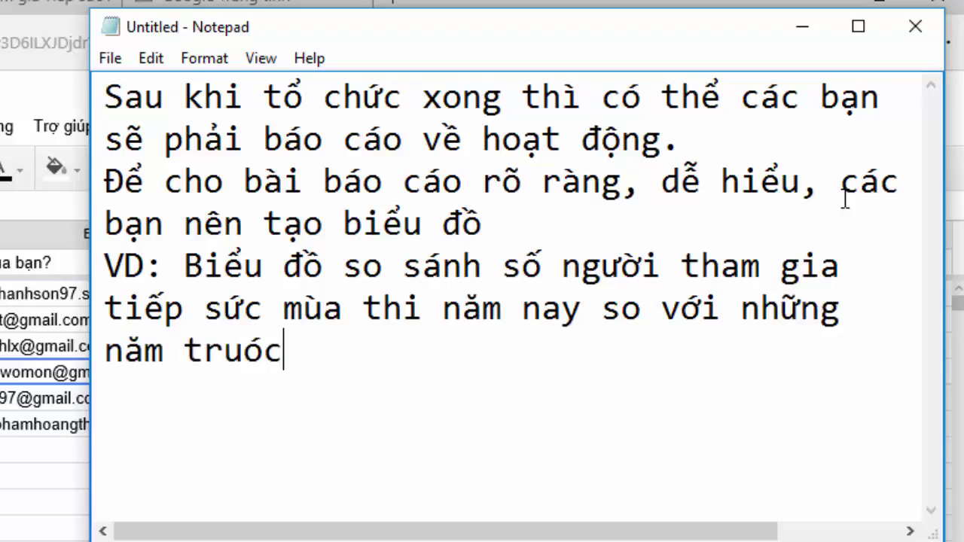
text(w)
text(,)
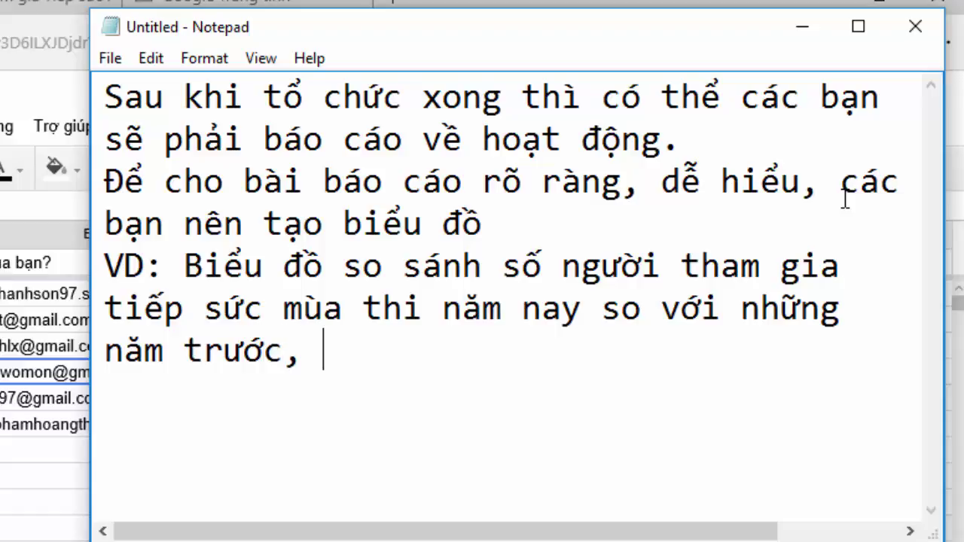
text( so sanhs )
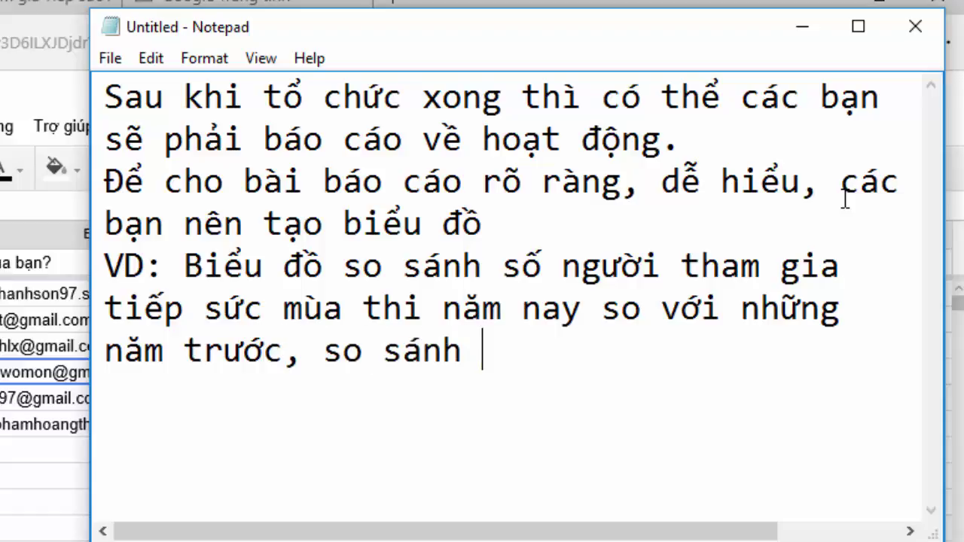
text(cho)
key(BackSpace)
text(i)
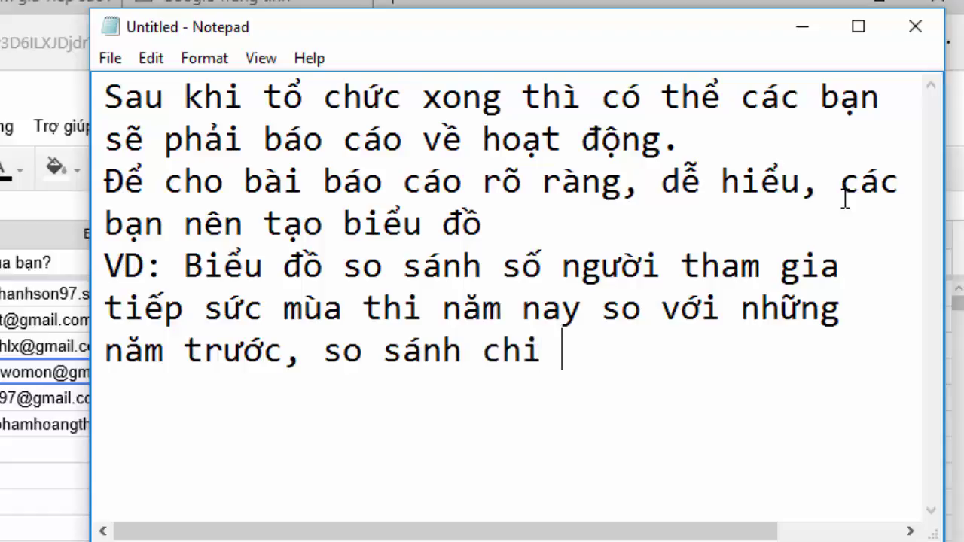
text( phí, )
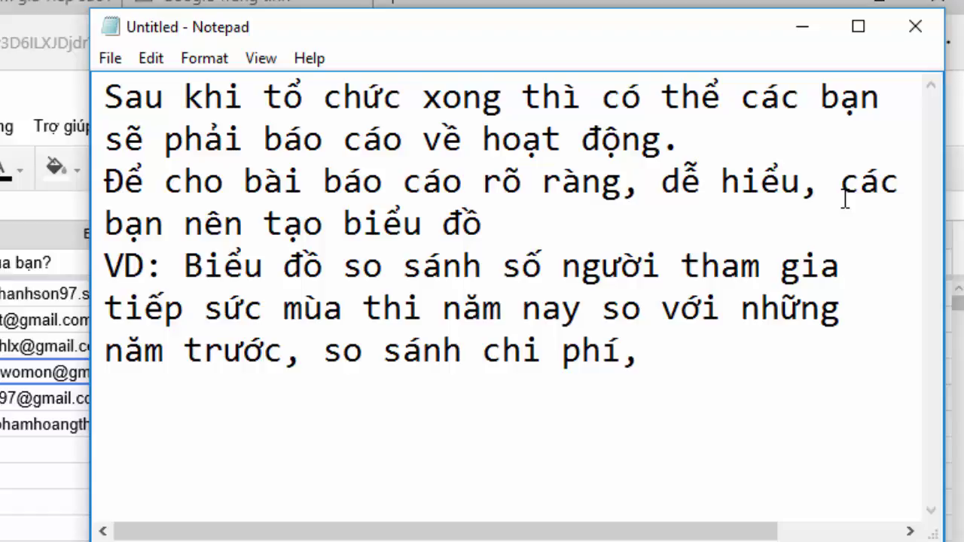
text(thong)
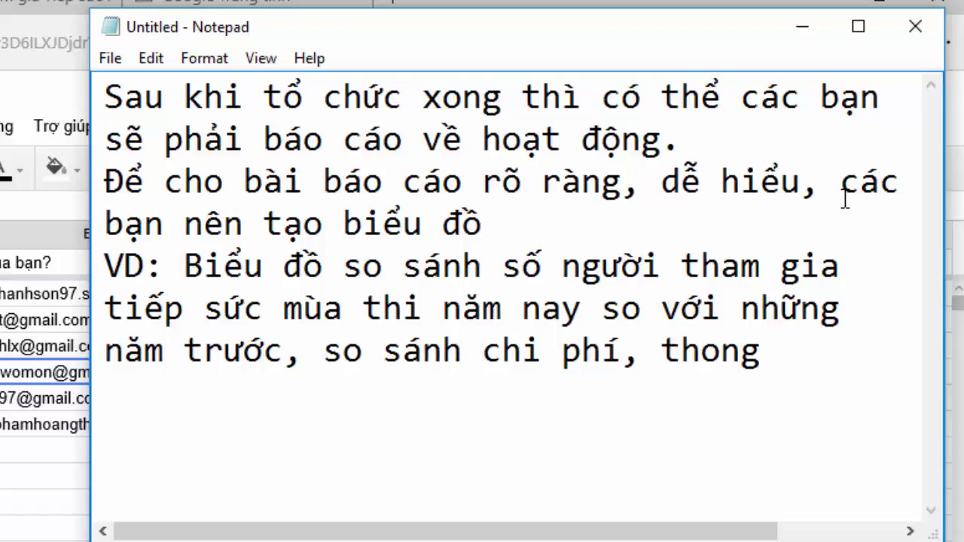
text(s kê)
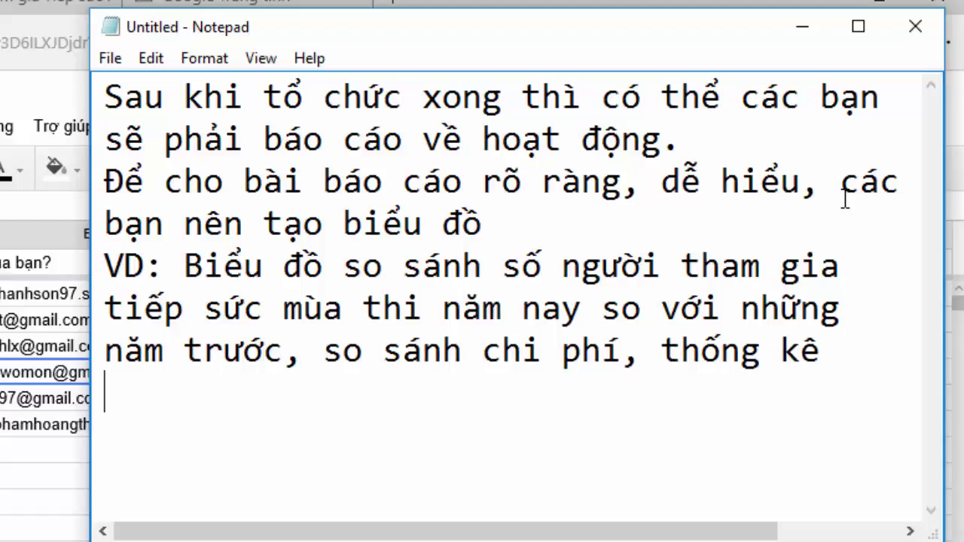
text( muwcs un)
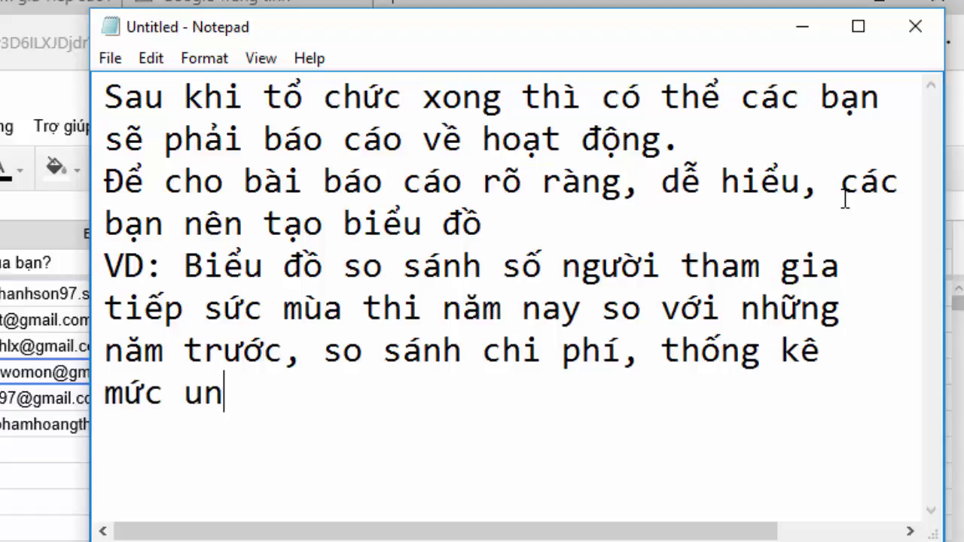
text(g)
text(r ho)
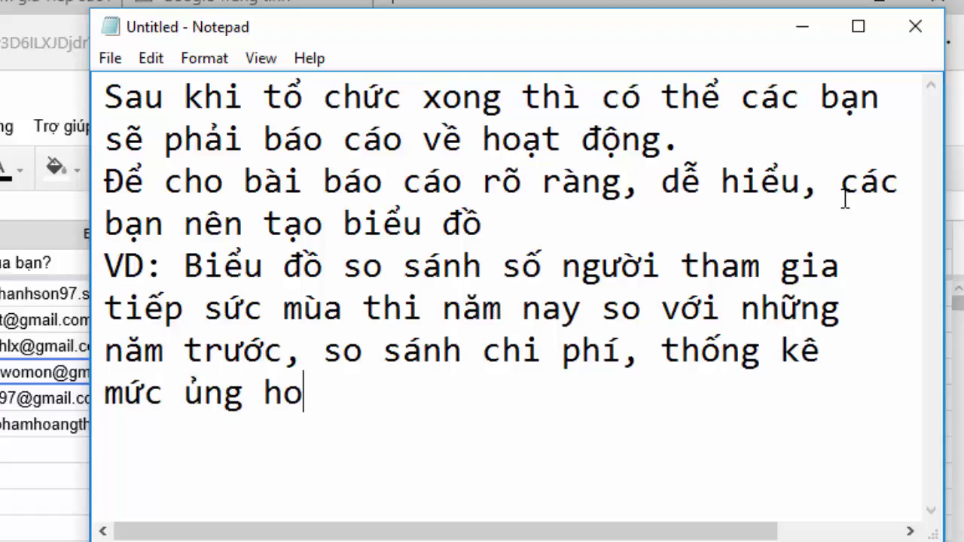
text(,...)
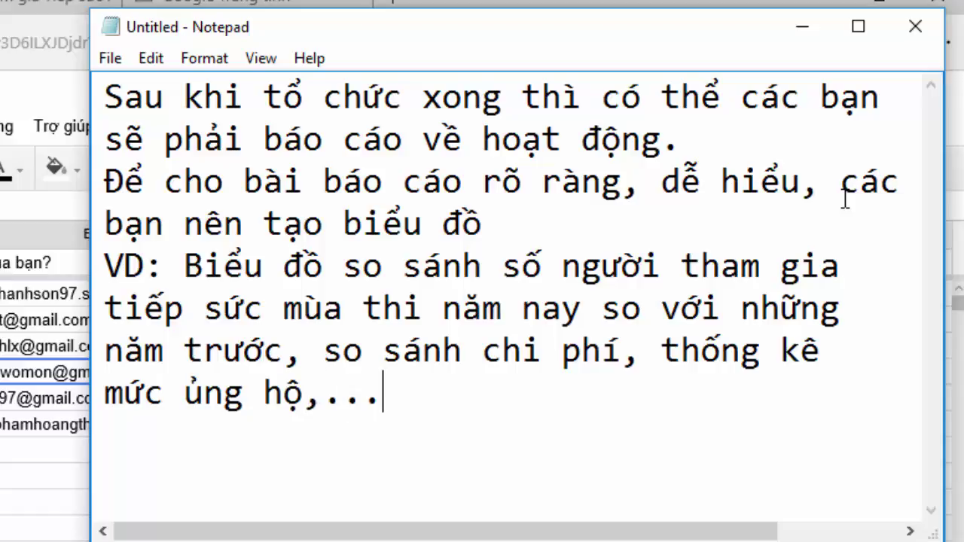
key(ctrl+a)
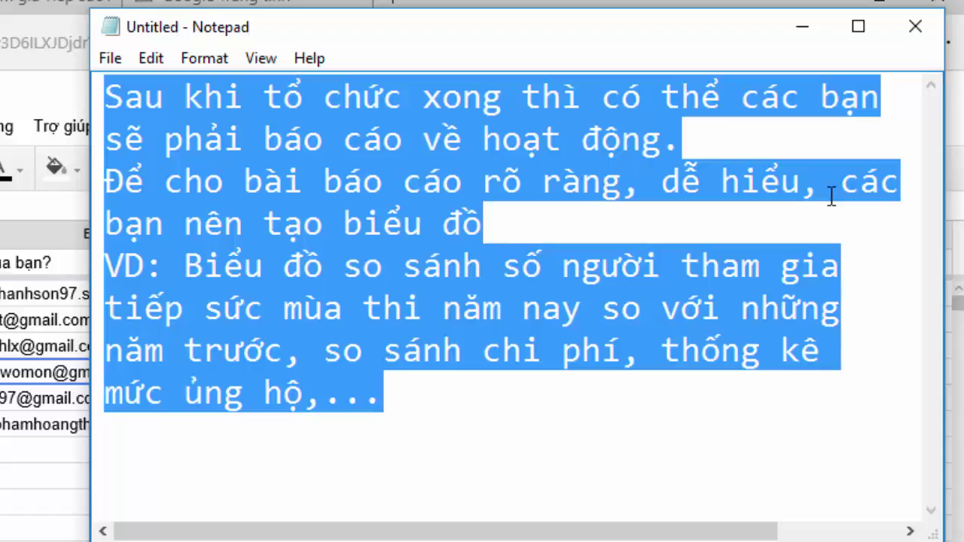
key(Delete)
Start a new caption: 'Để tạo biểu đồ, các bạn hãy click Chèn'
text(Đ)
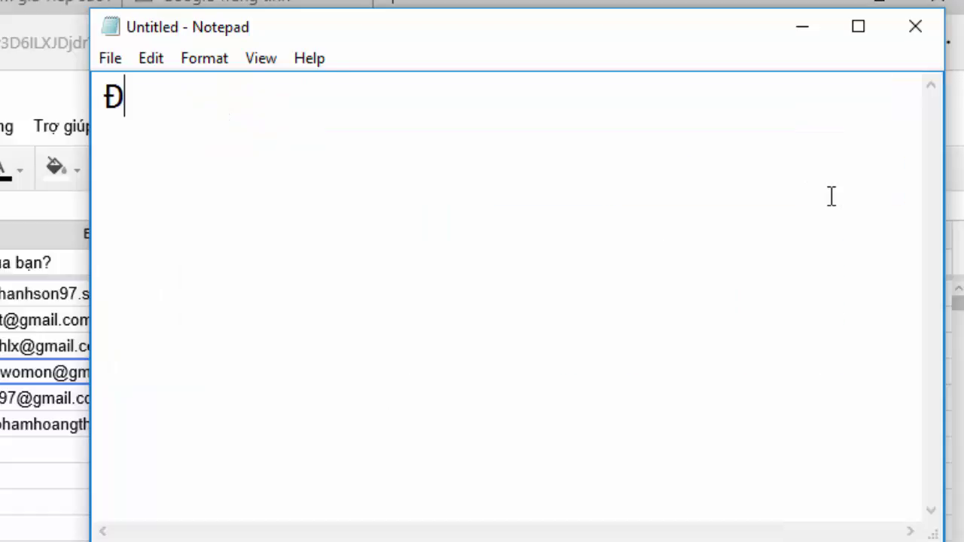
text(e)
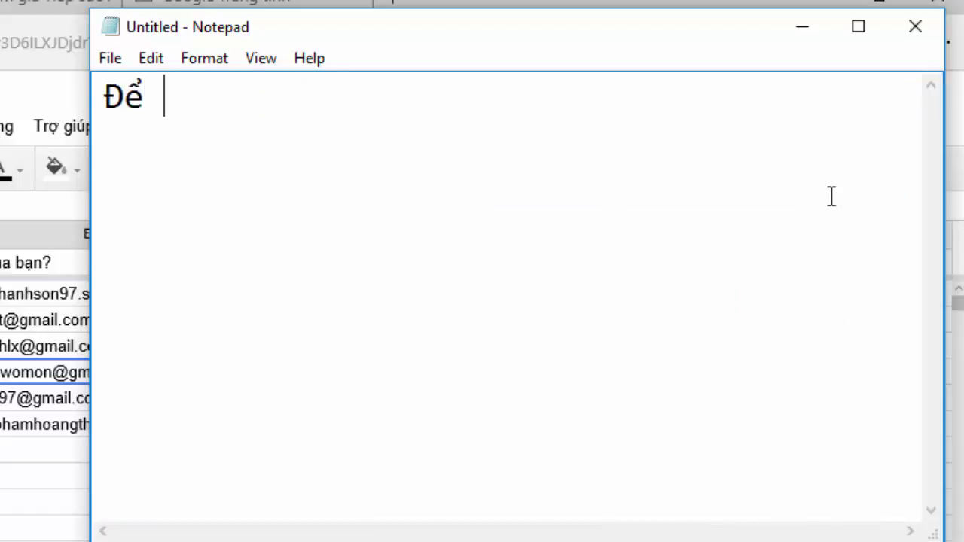
text( tạobie)
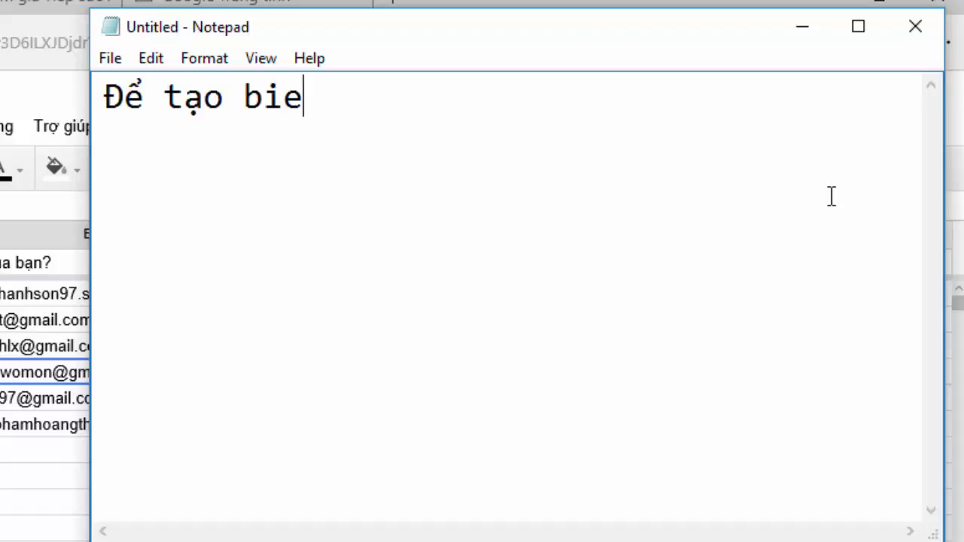
text(uex)
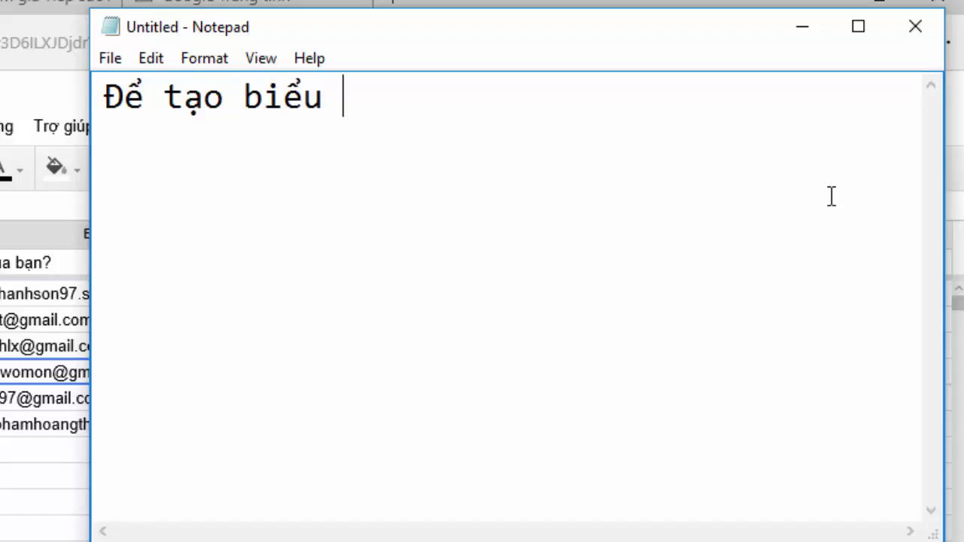
text( dd)
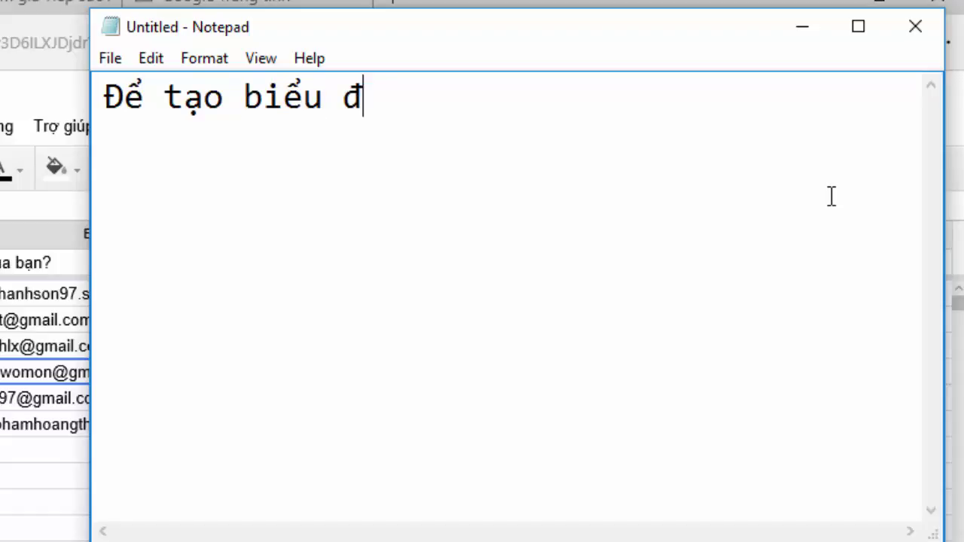
text(oof, cac)
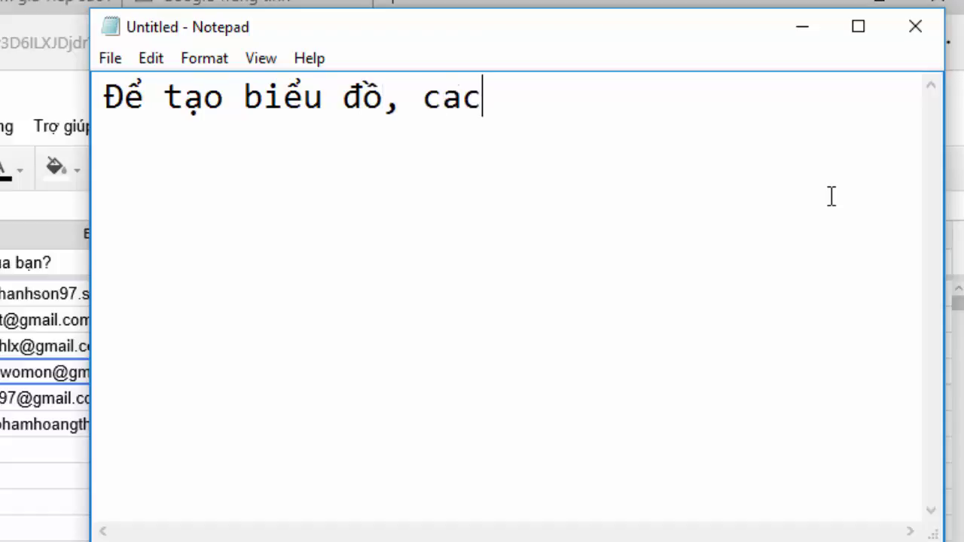
text(s ban)
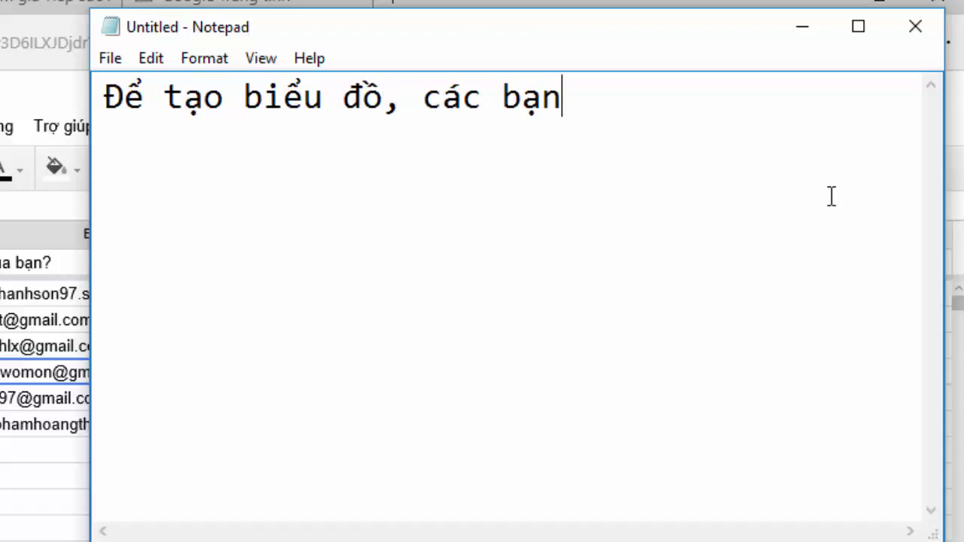
text( hay)
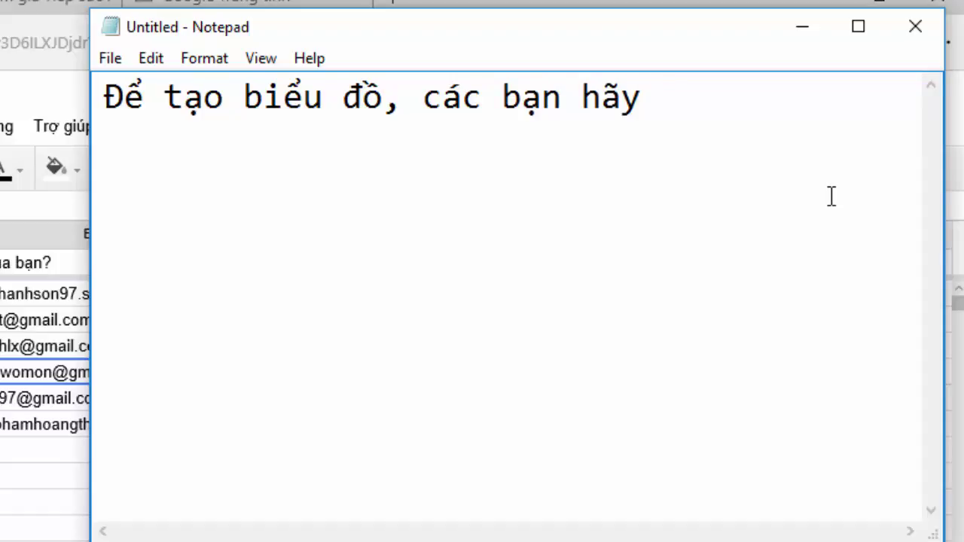
text( click )
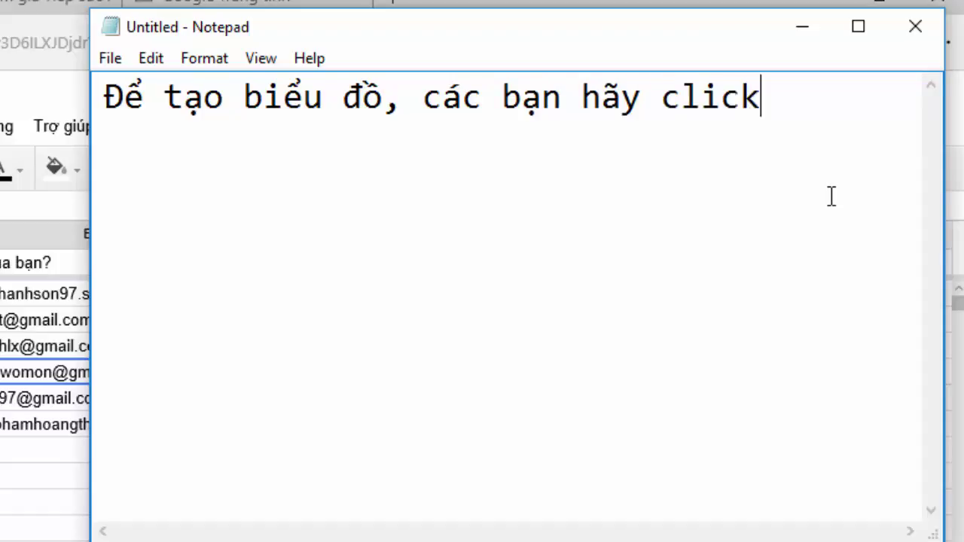
text(C)
text(hen)
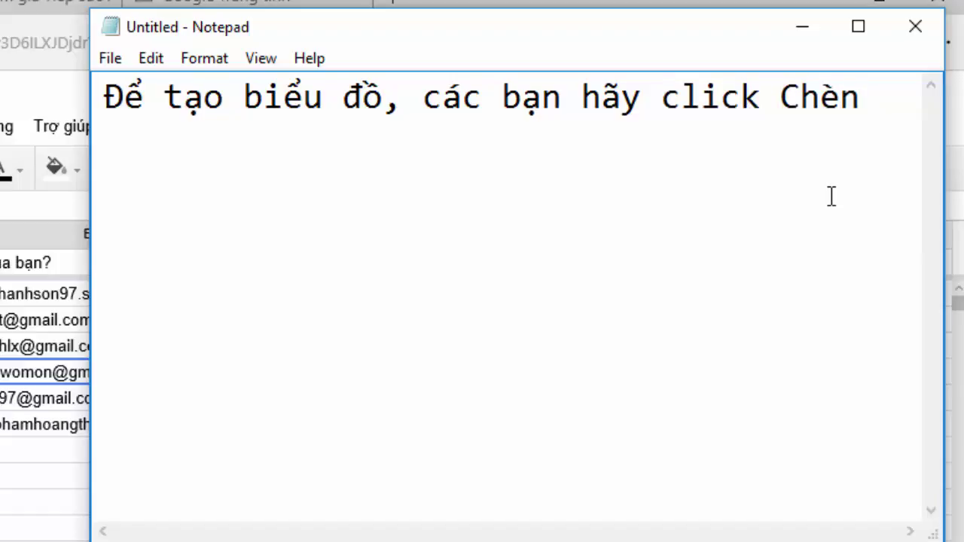
key(BackSpace)
key(Return)
Add '-> Biểu đồ' and check the Chèn > Biểu đồ command in Google Sheets
text(-> B)
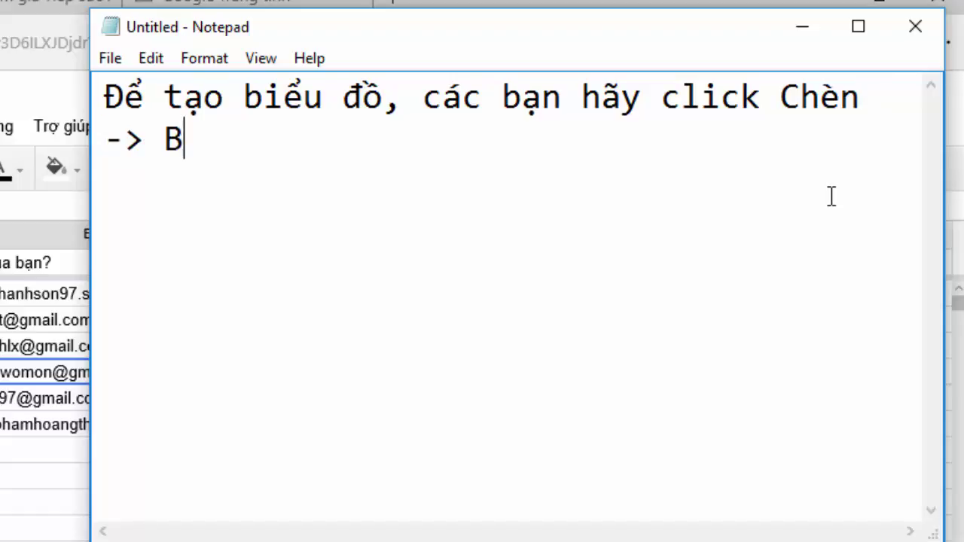
text(iey=)
key(BackSpace)
key(BackSpace)
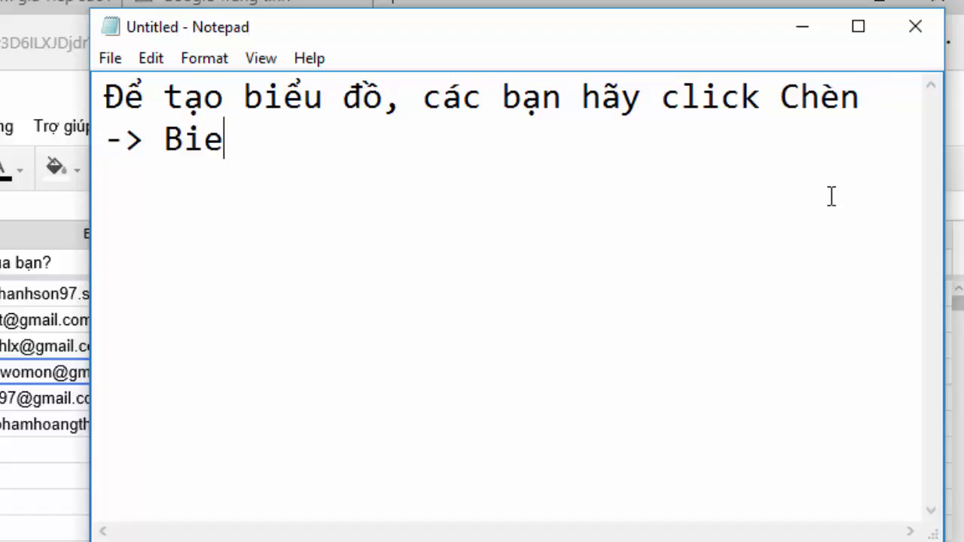
text(uer )
text(ddo)
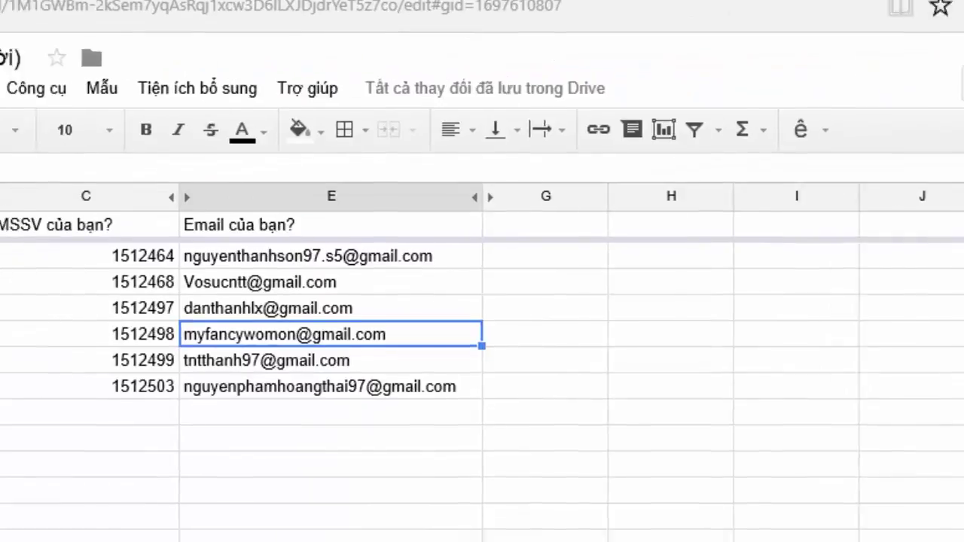
click(288, 13)
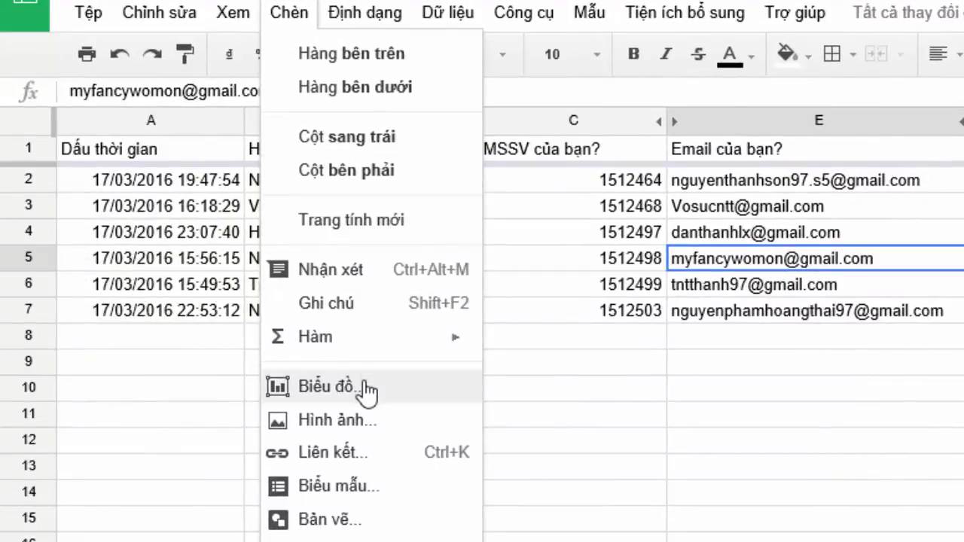
click(367, 390)
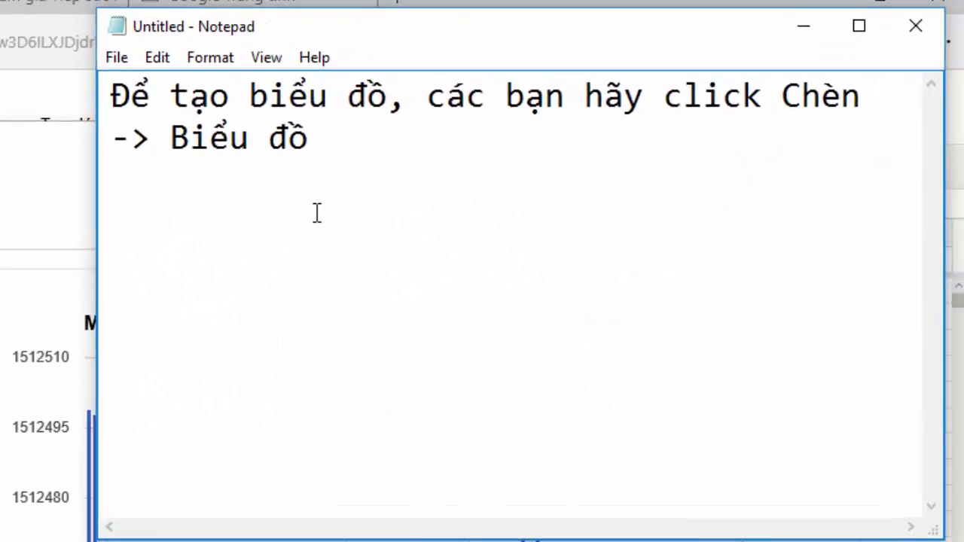
After 'Chèn -> Biểu đồ', type 'sau đó chọn loại biểu đồ phù hợp' in Telex
text(sau dó)
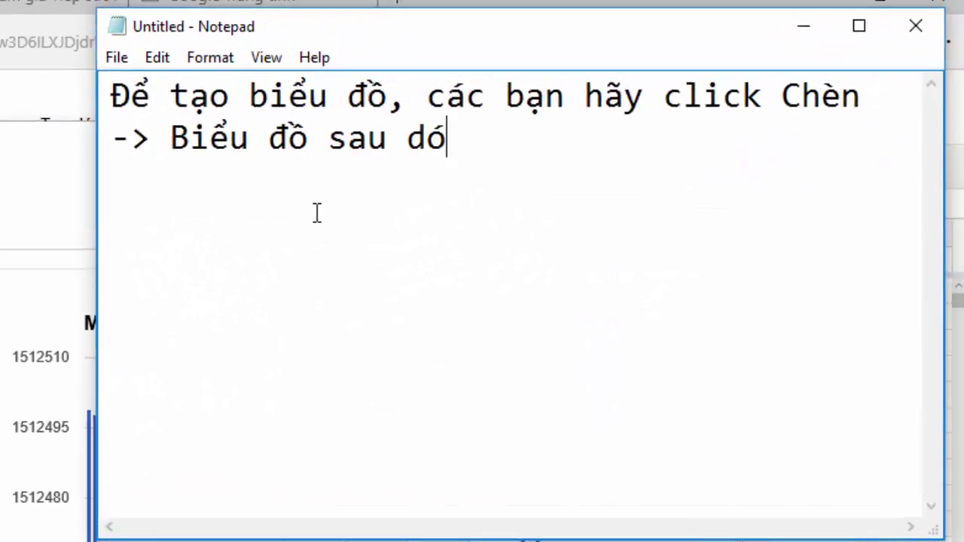
key(BackSpace)
text(d)
text(ch)
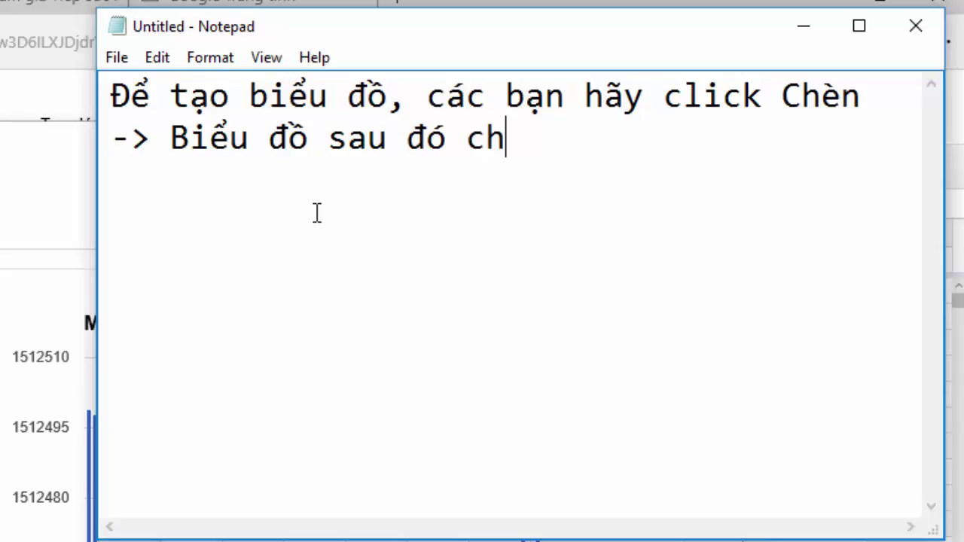
text(i)
key(BackSpace)
text(no5)
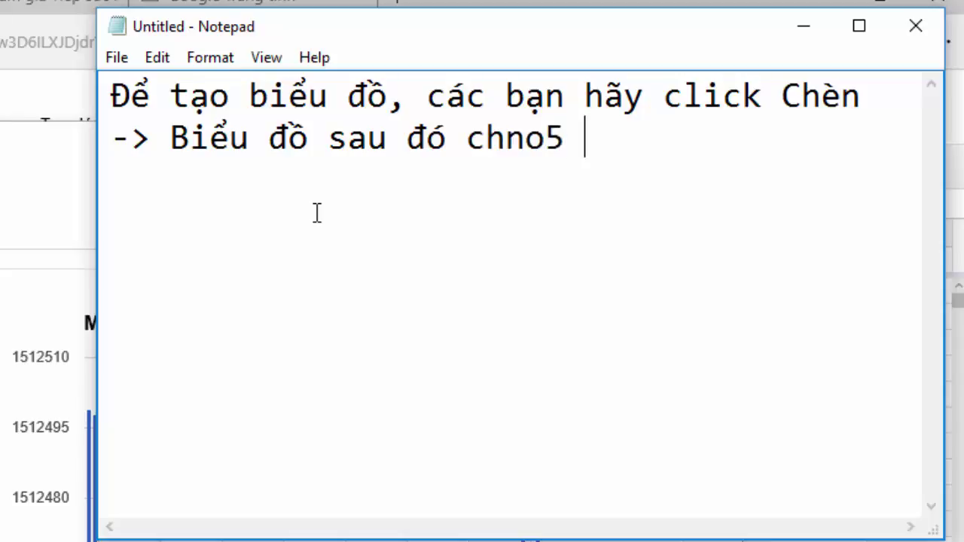
key(BackSpace)
key(BackSpace)
key(BackSpace)
key(BackSpace)
text(ọn )
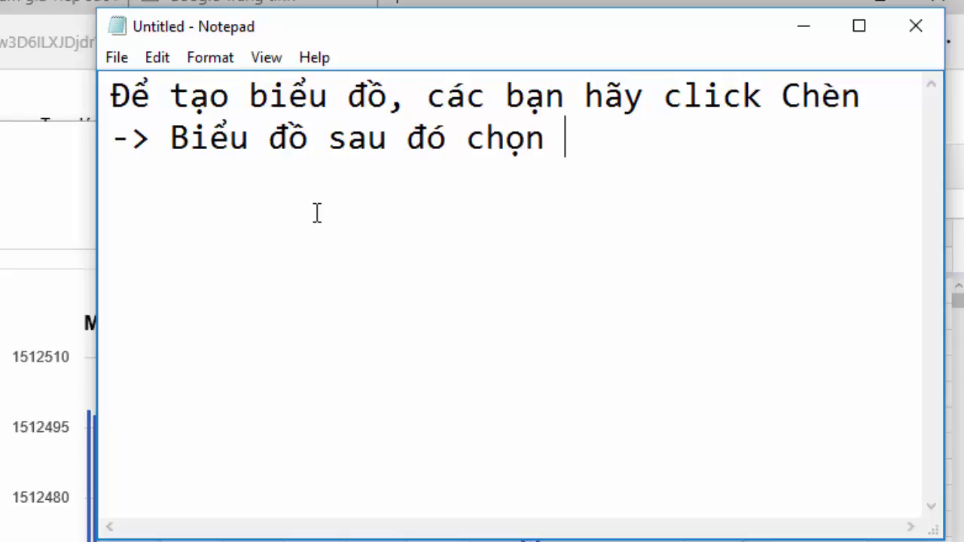
text(loại )
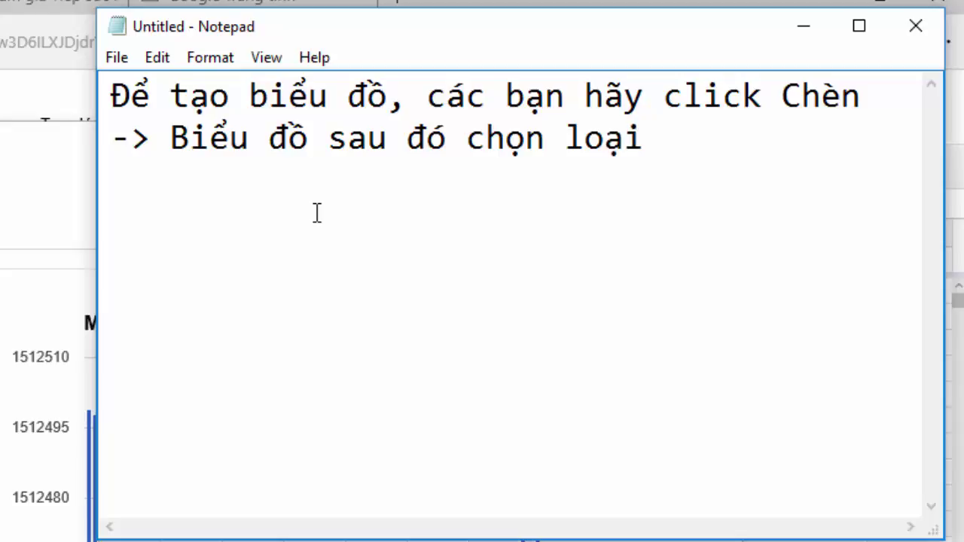
text(bieu)
text( d)
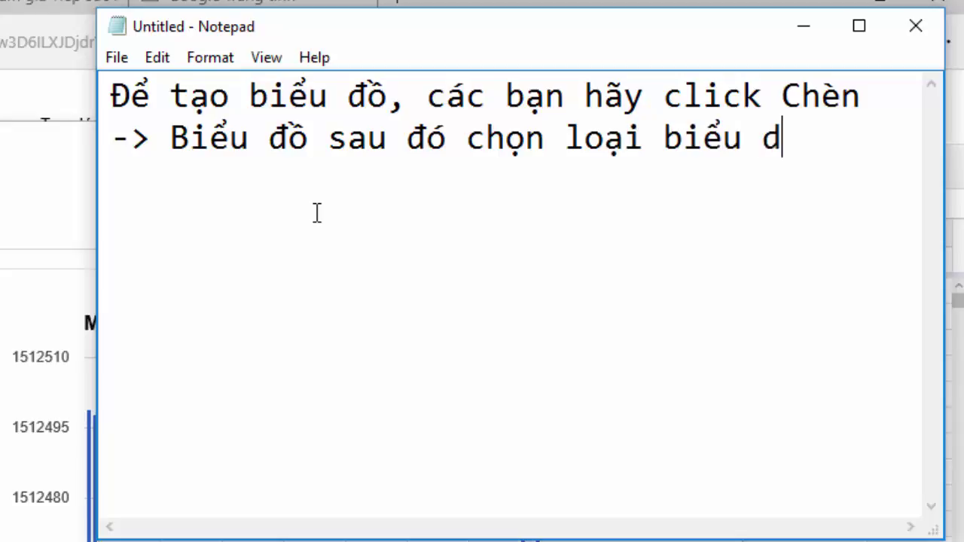
text(od)
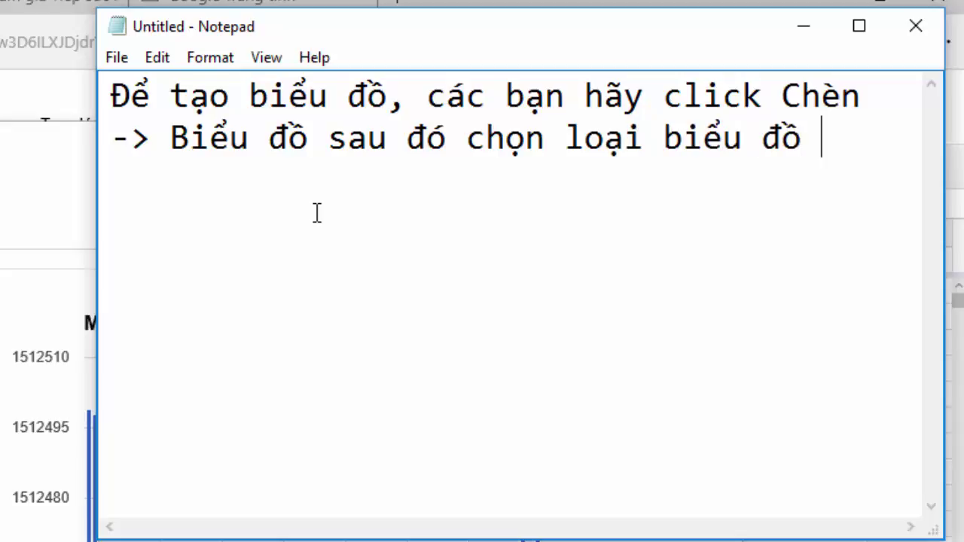
text( phu)
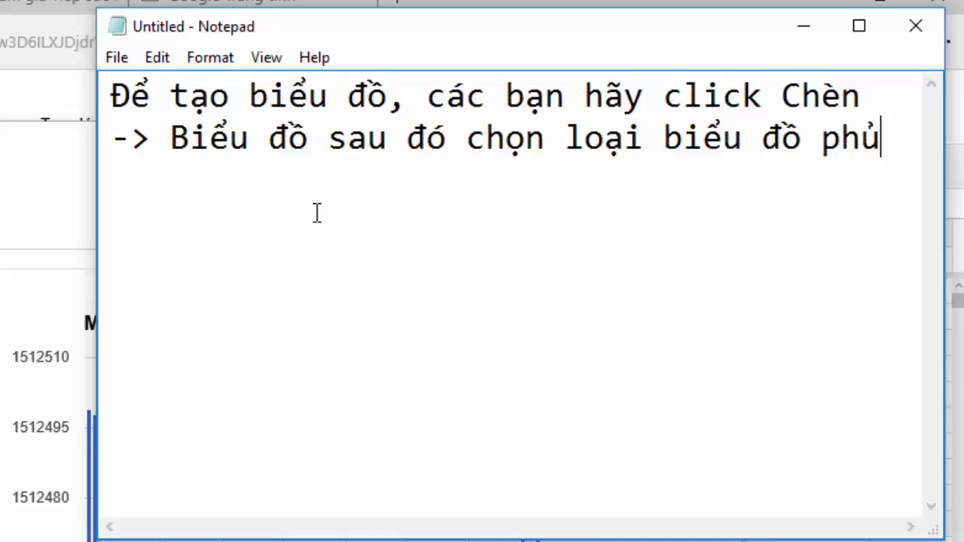
text(hop)
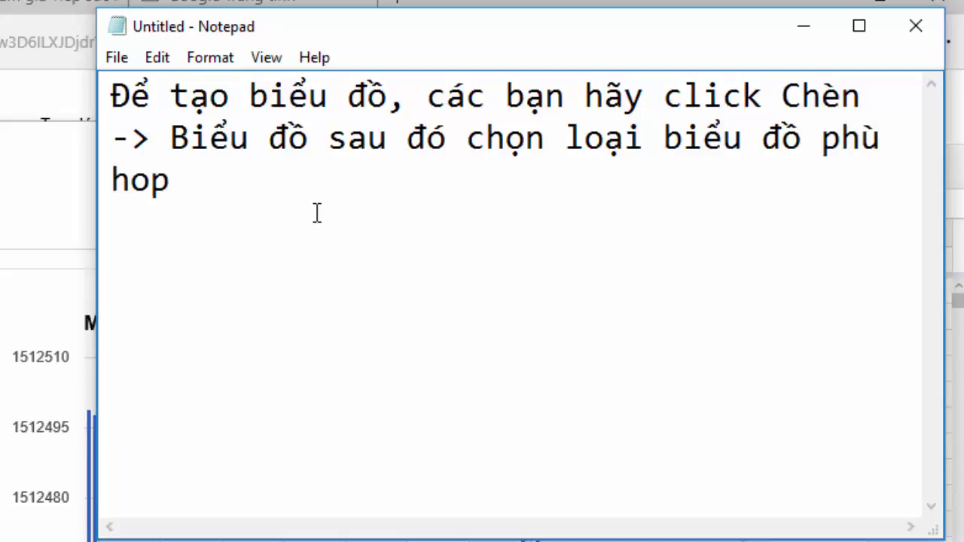
text(wj)
Type the Notepad line 'Thường thì ta sẽ dùng biểu đồ cột và', continuing 'biểu đồ tròn.' on the next line
text(Th)
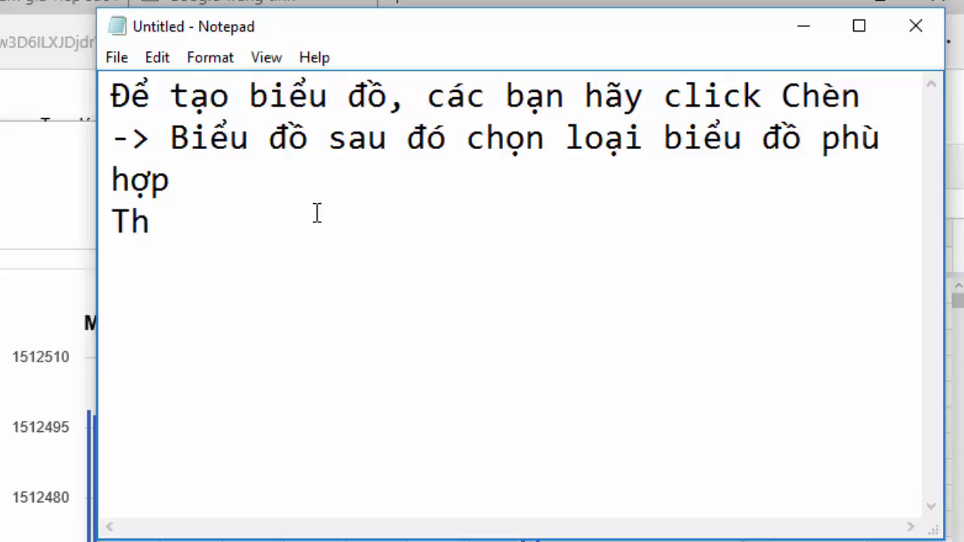
text(y)
key(BackSpace)
text(ường)
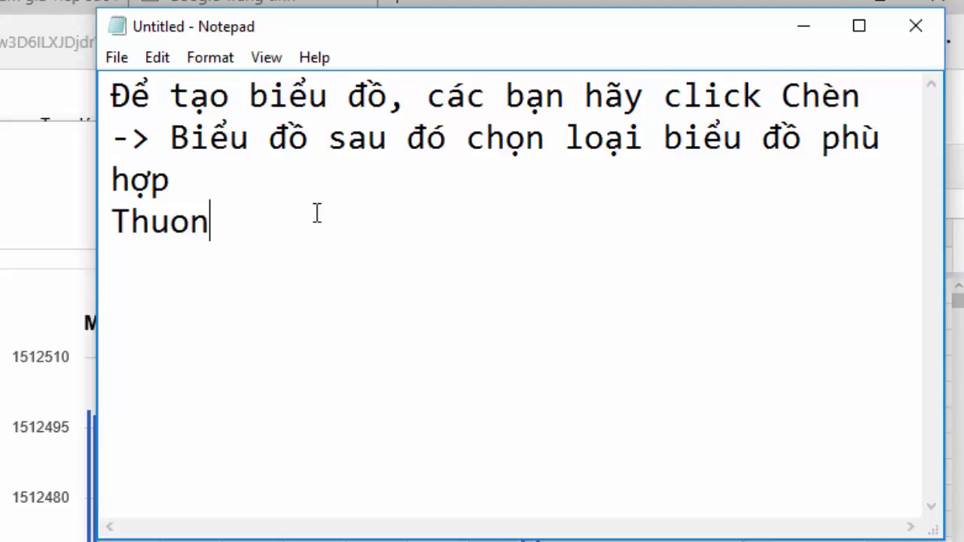
text( thi)
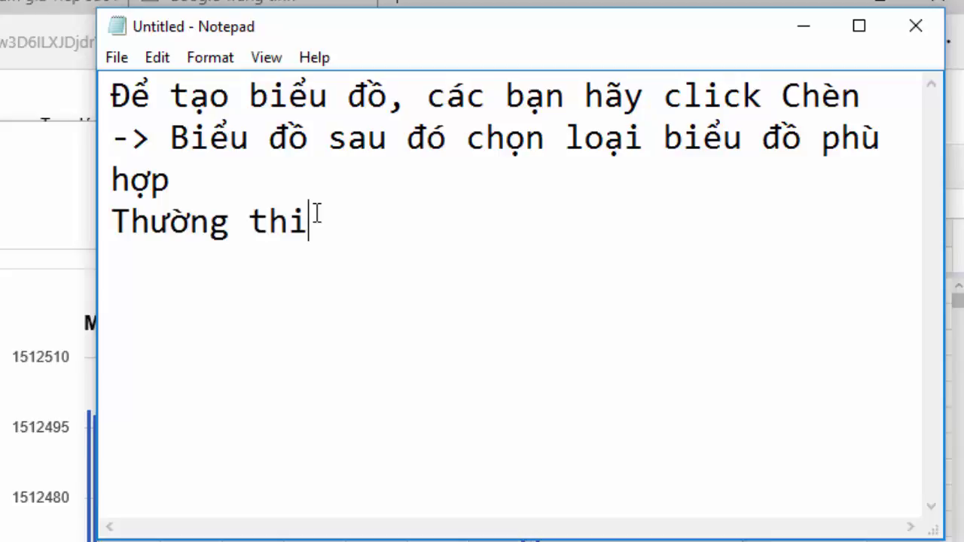
text(r)
text( ta sex )
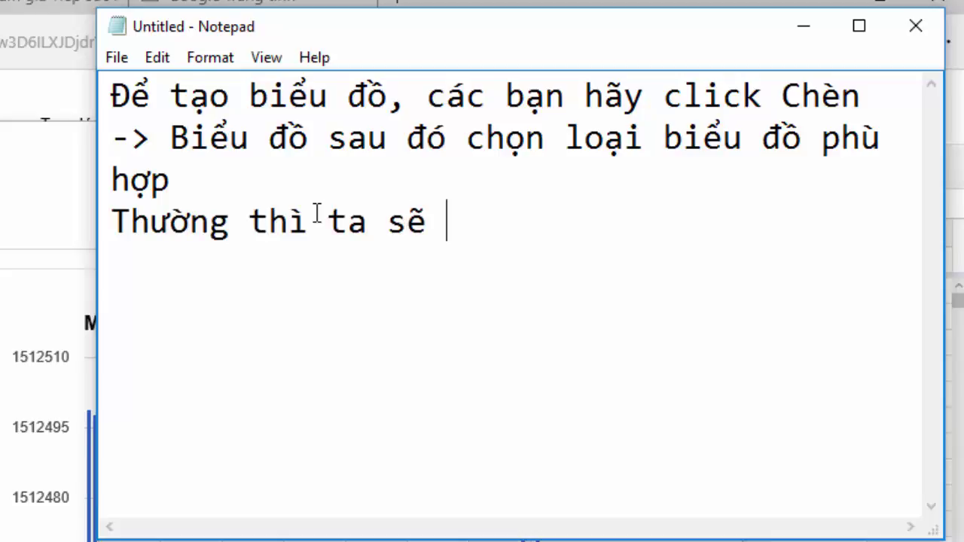
text(dungf)
text( bie)
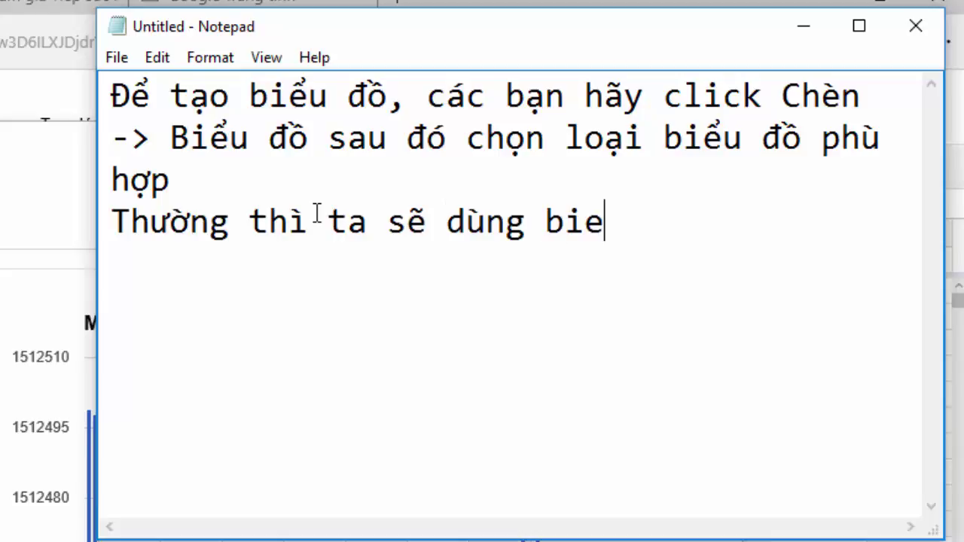
text(eu)
text( do)
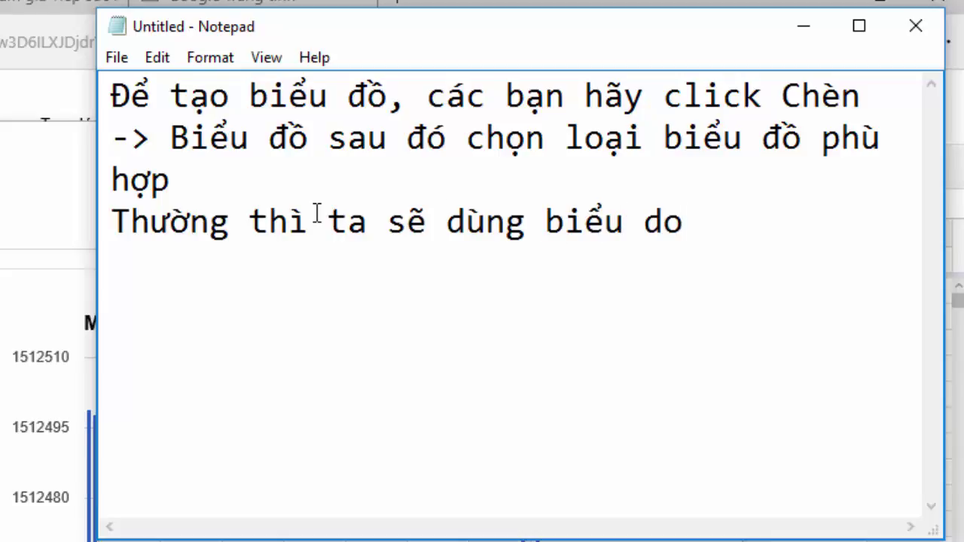
text(df)
text( cotoj)
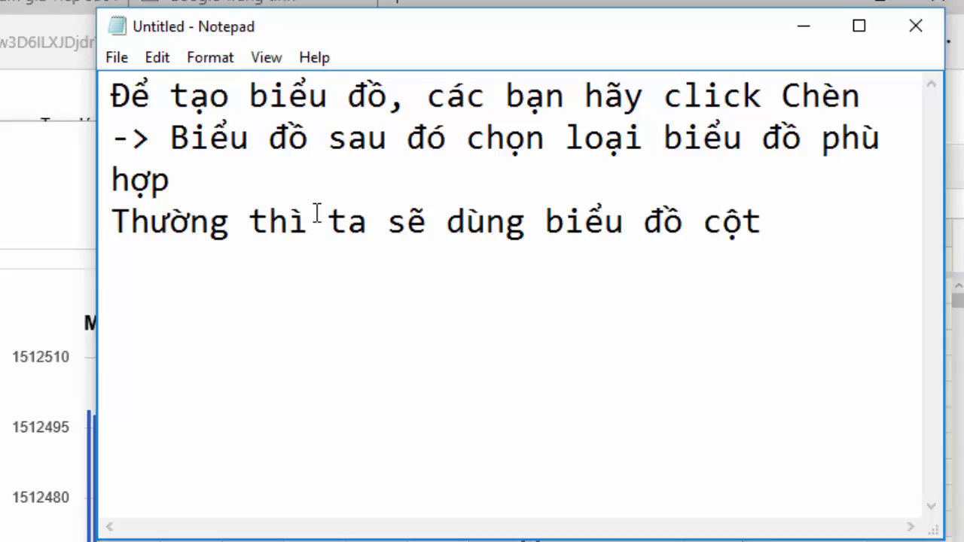
text(vaf bie)
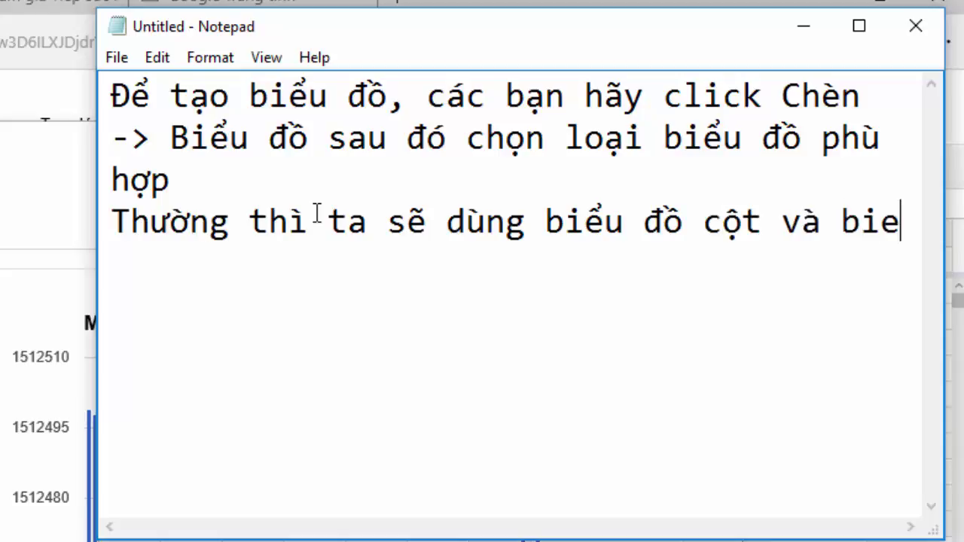
text(u)
key(BackSpace)
key(BackSpace)
key(BackSpace)
key(BackSpace)
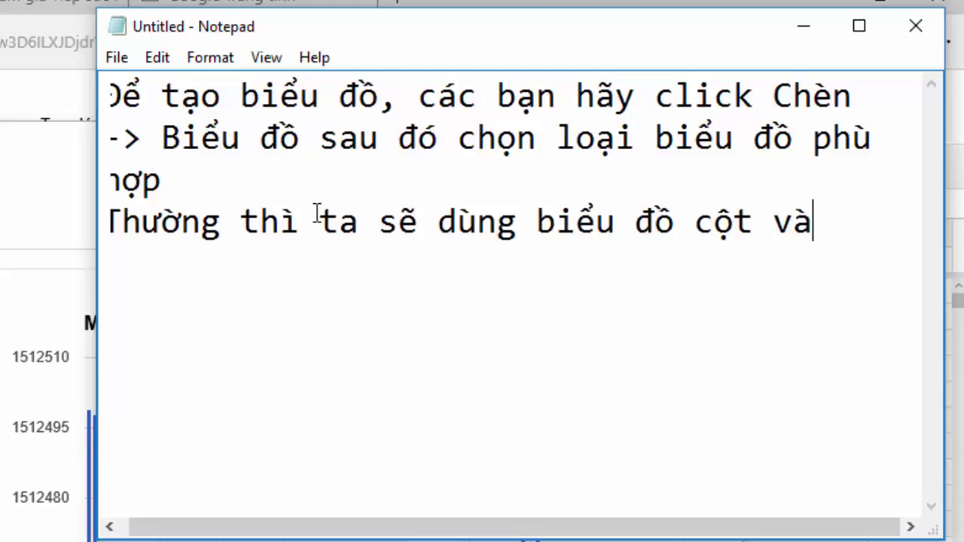
key(Return)
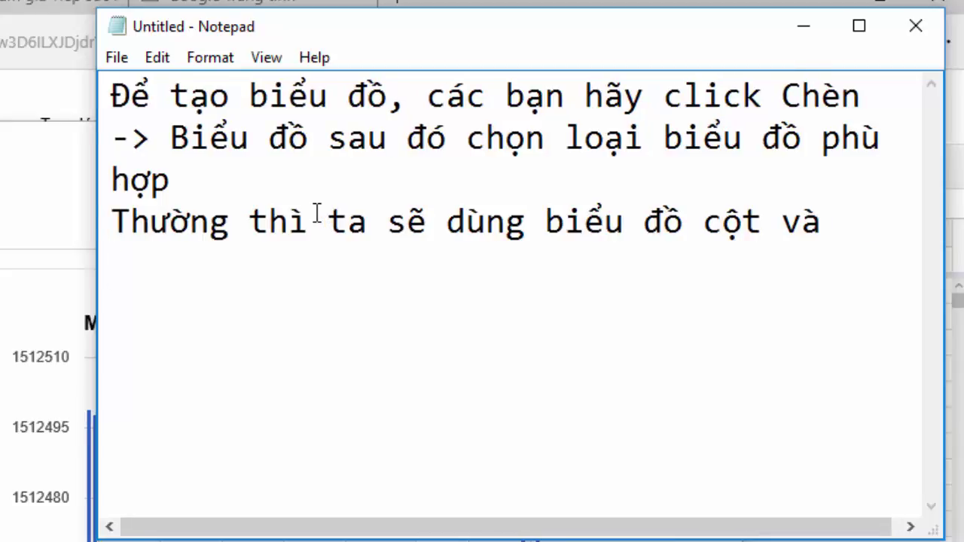
text(bieu)
text( do)
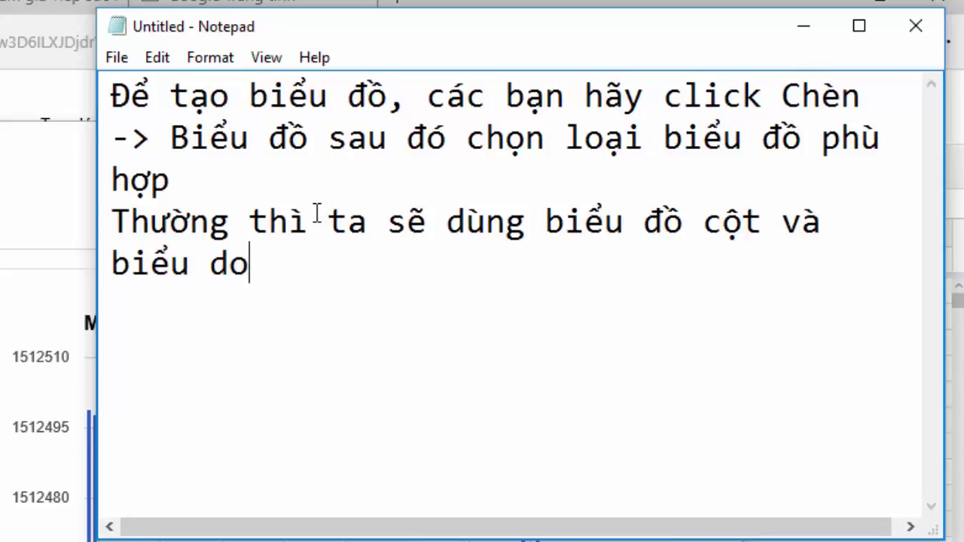
text(dof)
text(tron)
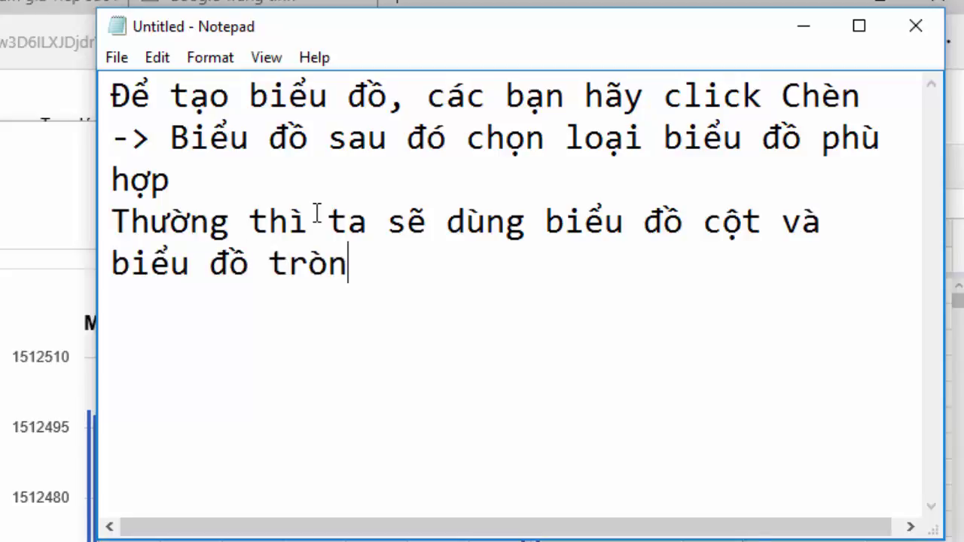
text(.)
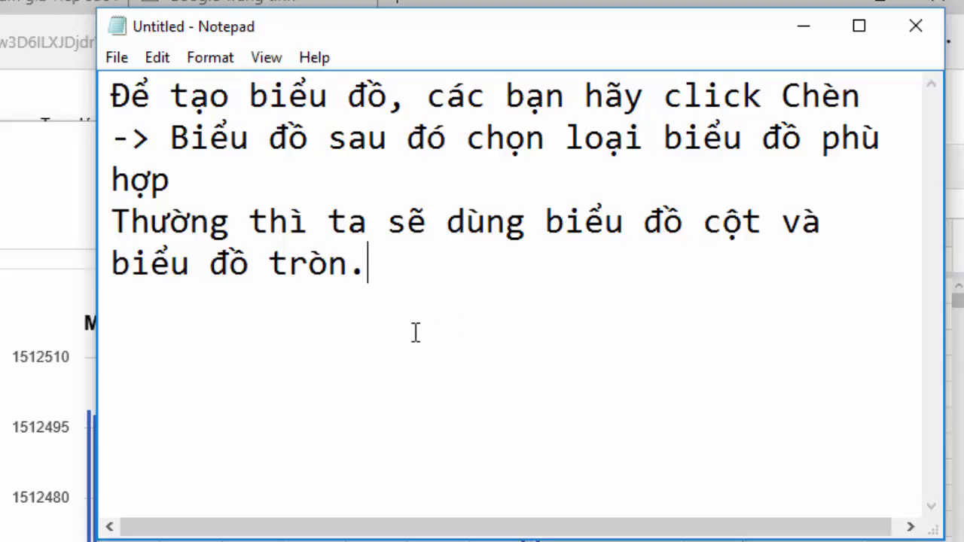
Erase the entire old note about inserting column and pie charts
key(ctrl+a)
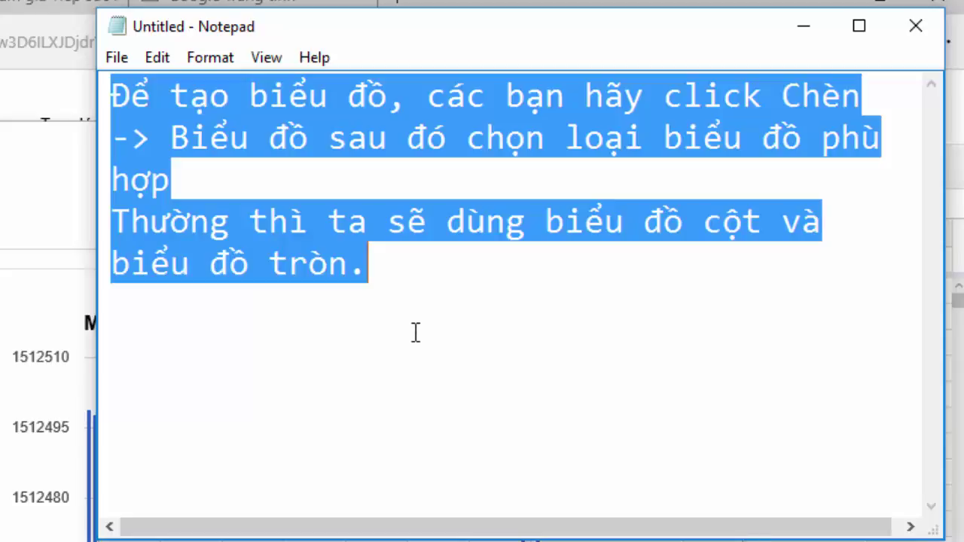
key(Delete)
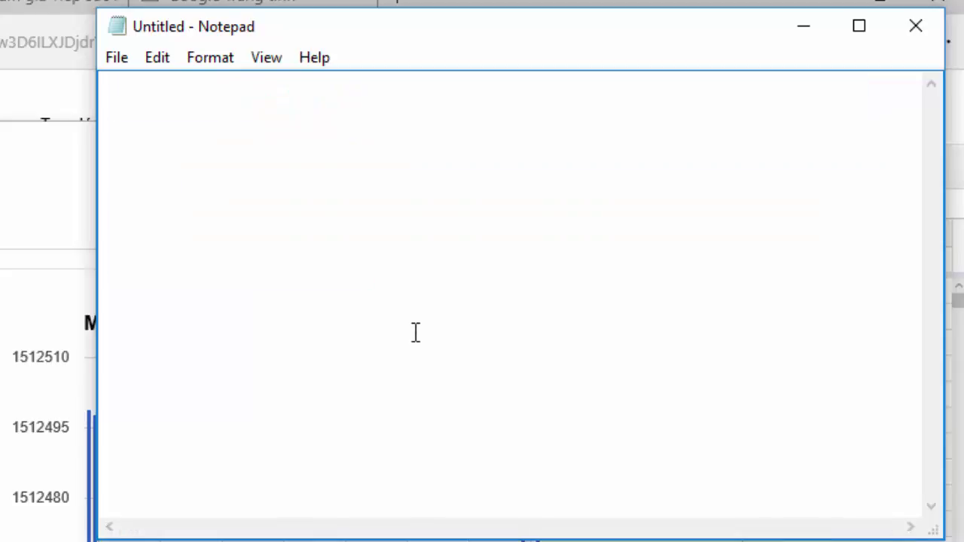
Type 'Sau khi tổng hợp danh sách và phân chia nhóm hoạt động thì các bạn nên chia sẻ'
text(Sau khi )
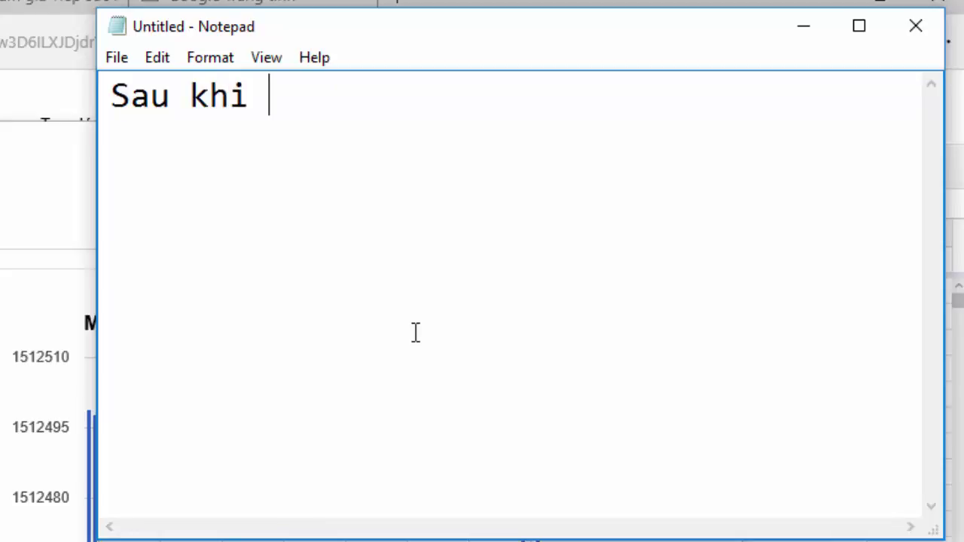
text(tongr )
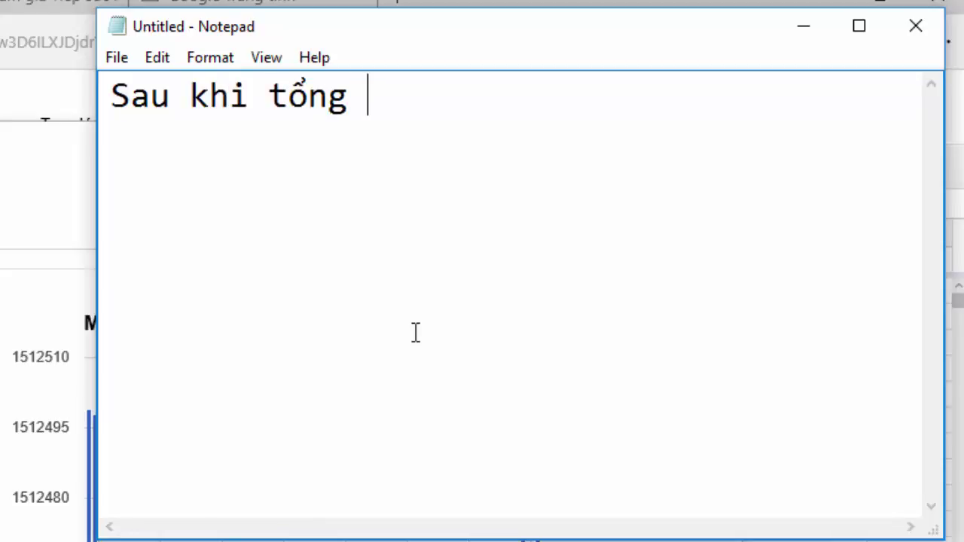
text(h)
key(BackSpace)
text(o)
key(BackSpace)
text(hopwj )
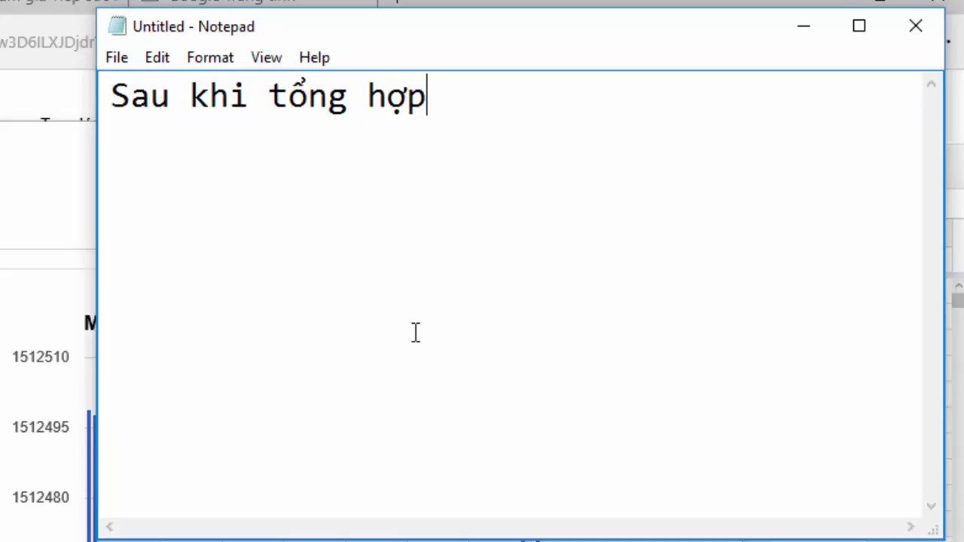
text(danh sachs)
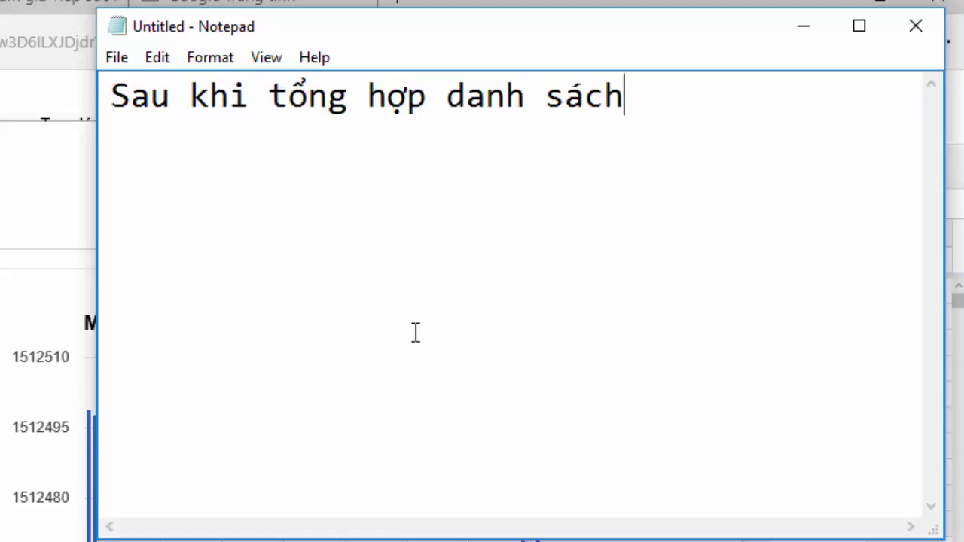
text( vaf p)
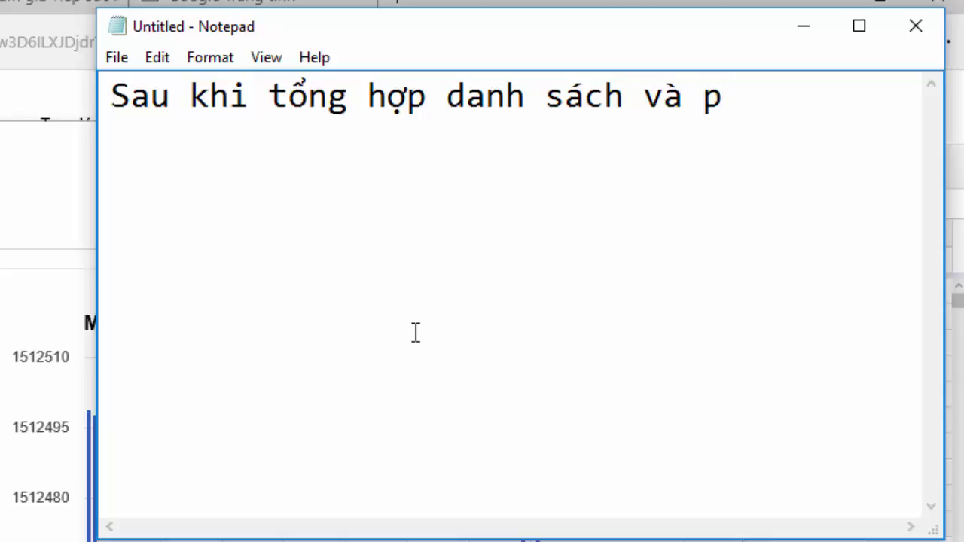
text(han)
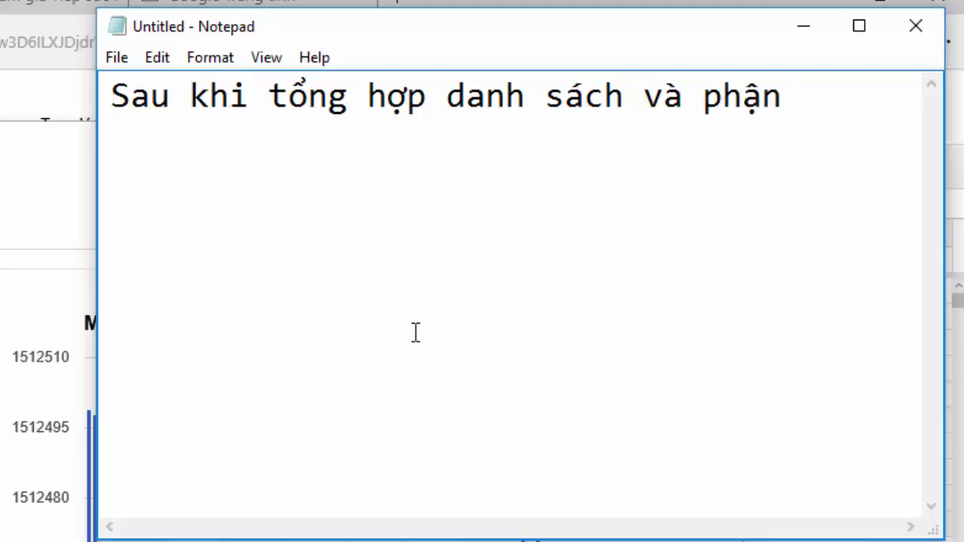
text(z chia )
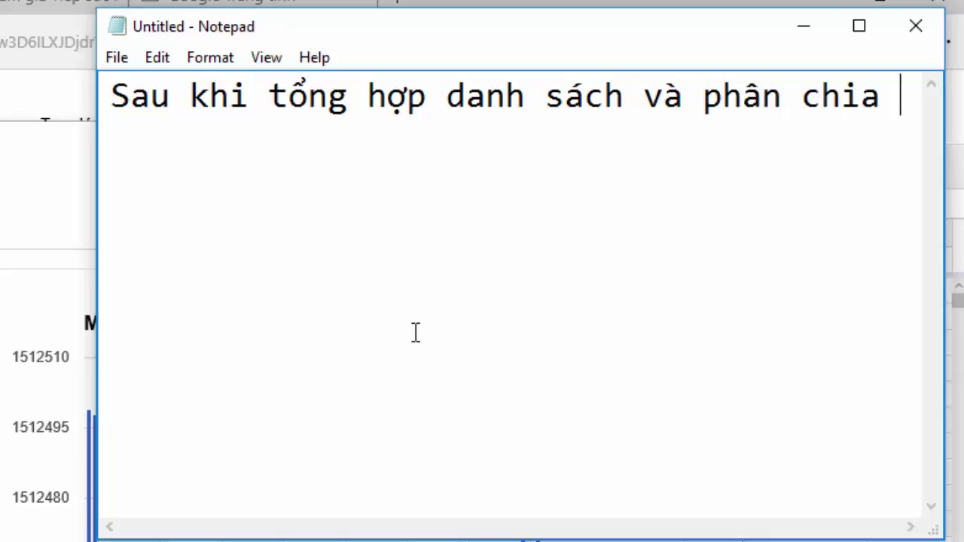
text( nho)
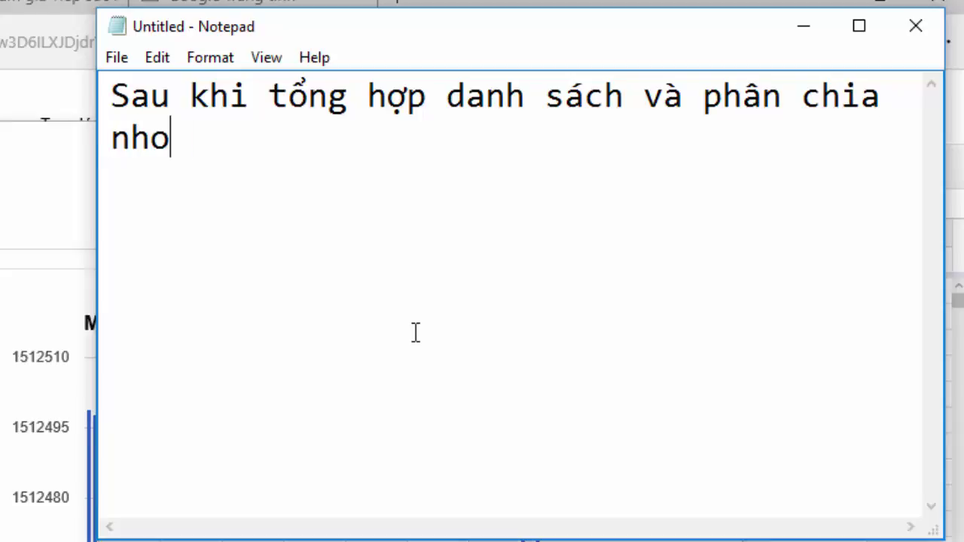
text(ms hoajt )
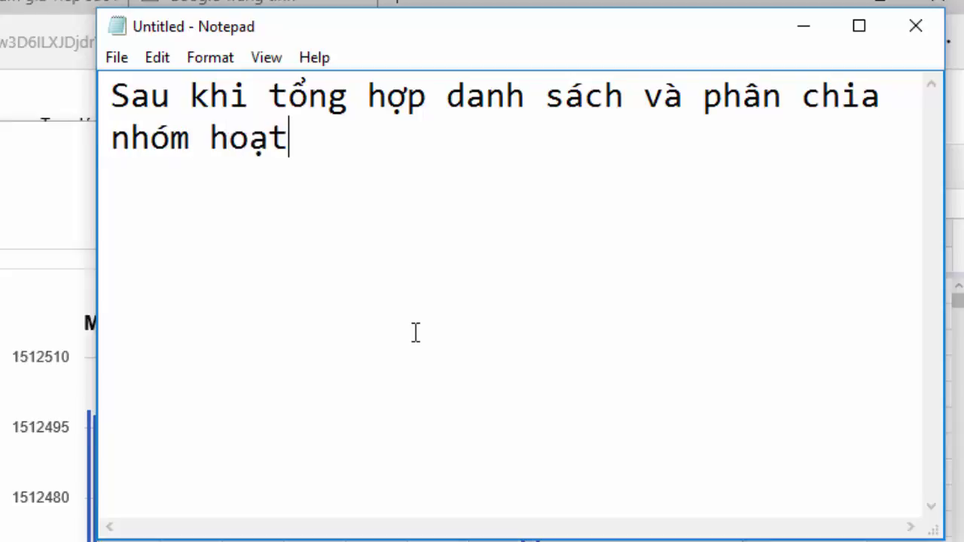
text(du)
key(BackSpace)
text(ongdj)
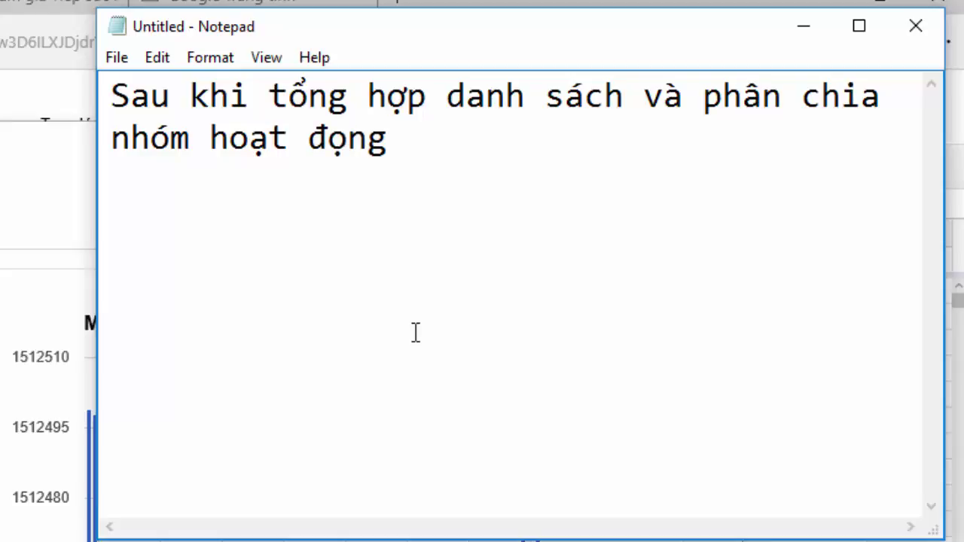
text(thif c)
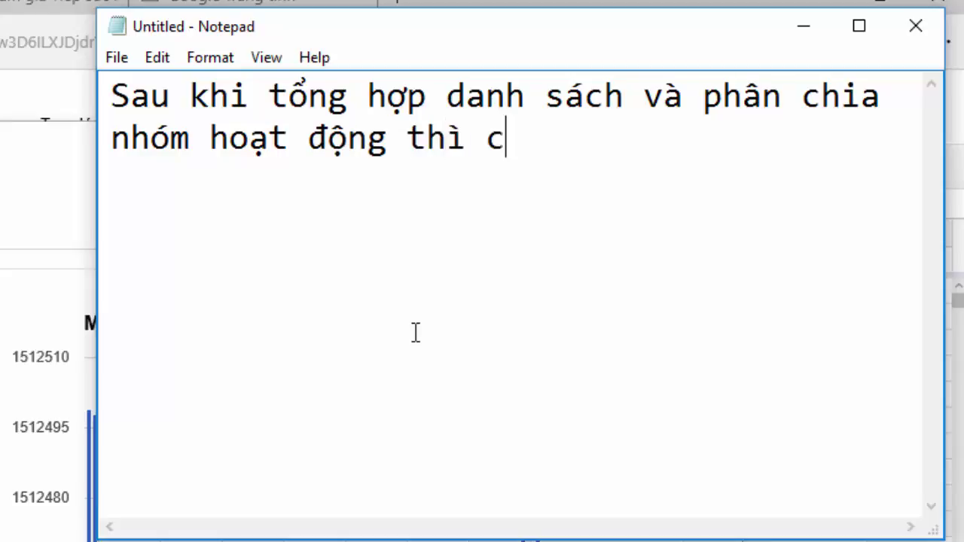
text(acs ph)
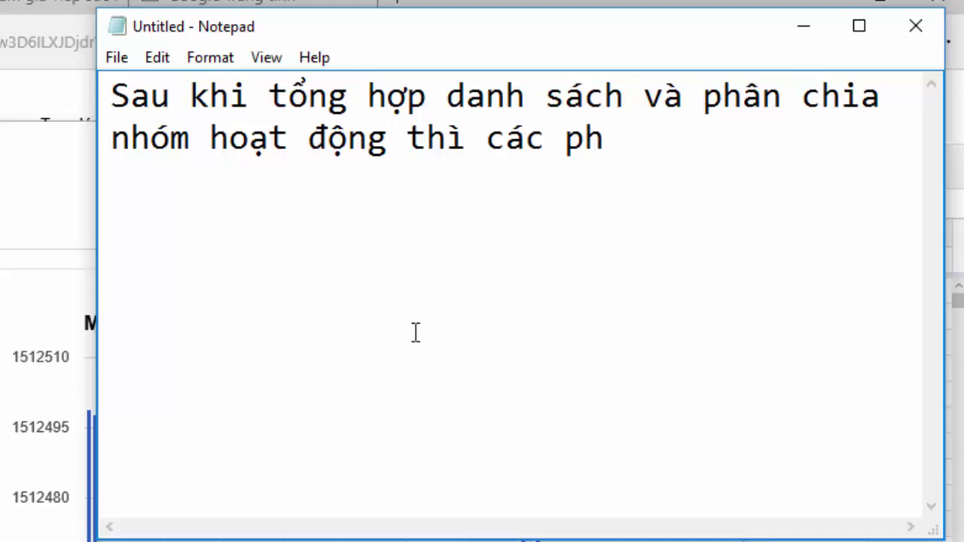
key(BackSpace)
key(BackSpace)
text(ban)
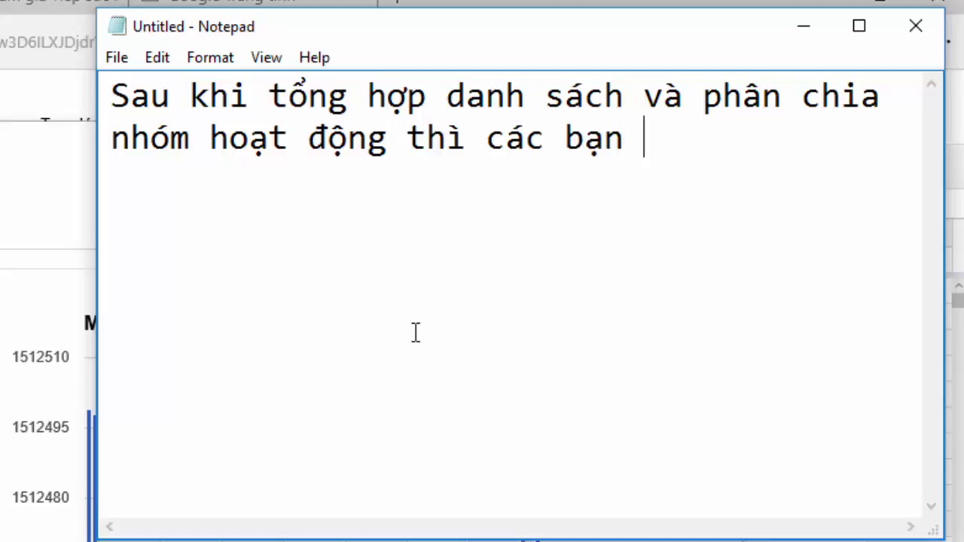
text( nên )
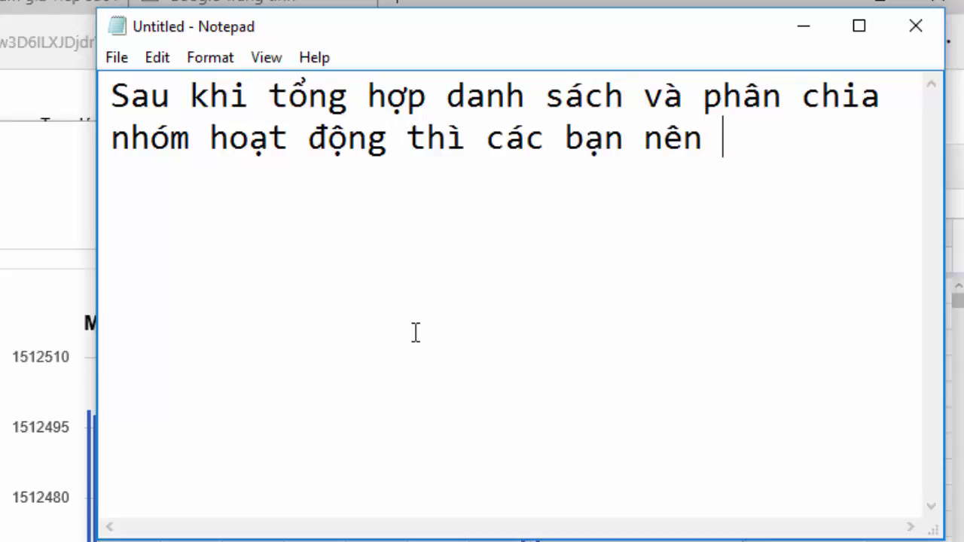
text(chia)
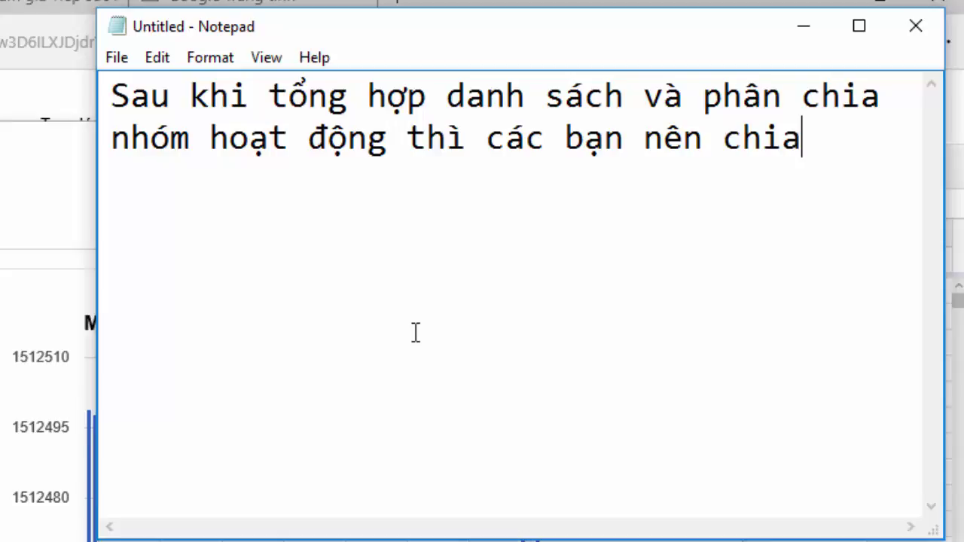
text(se)
key(Return)
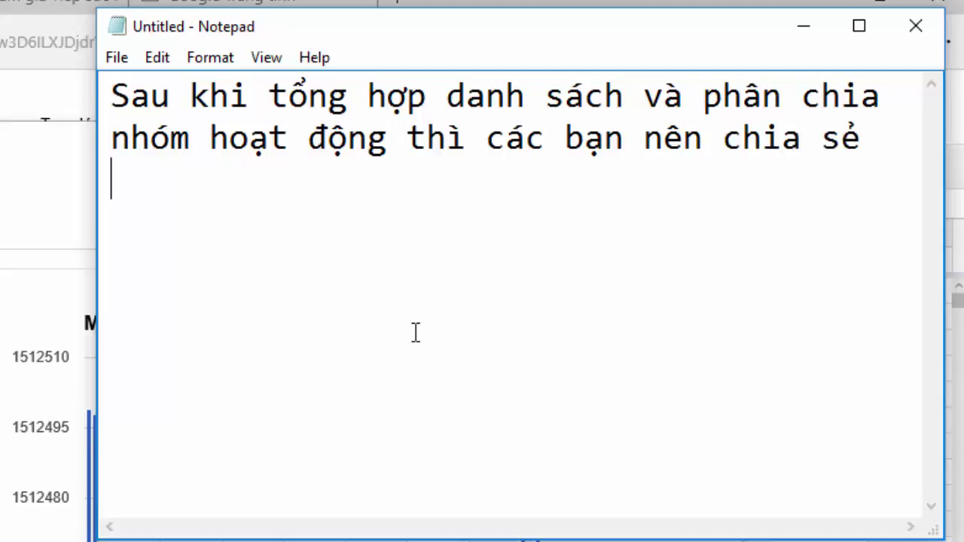
Continue with 'để những người có liên quan được xem mình sẽ làm gì? mình ở nhóm nào?...'
text(ded)
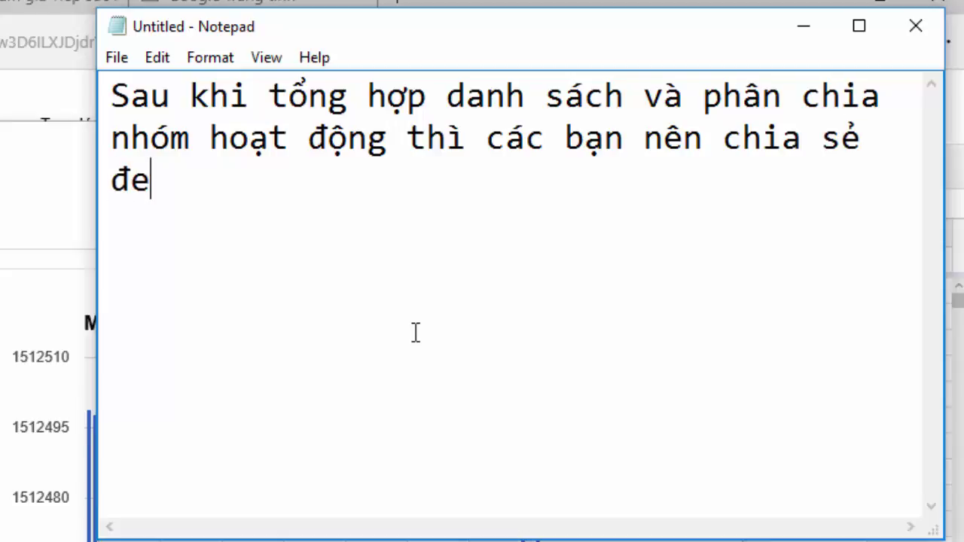
text(er nhung)
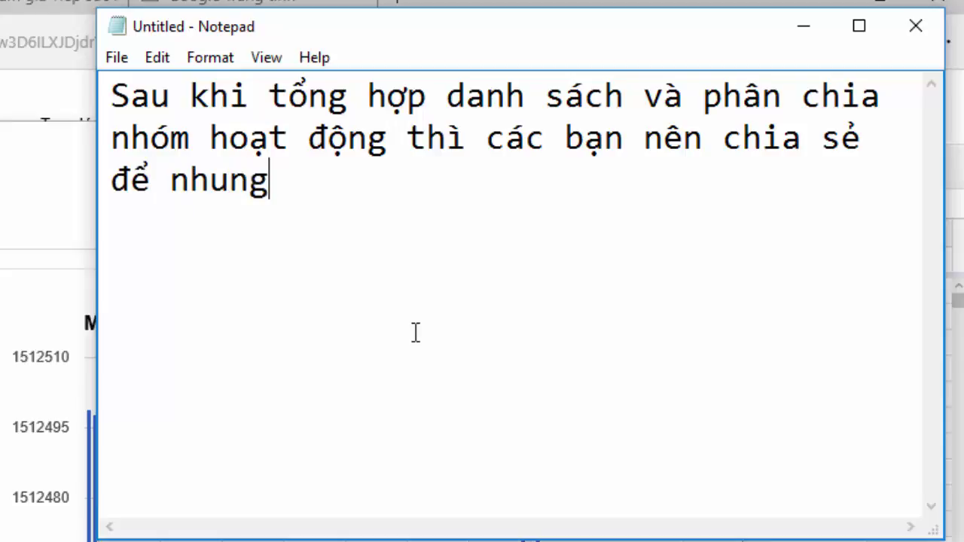
text(wx ng)
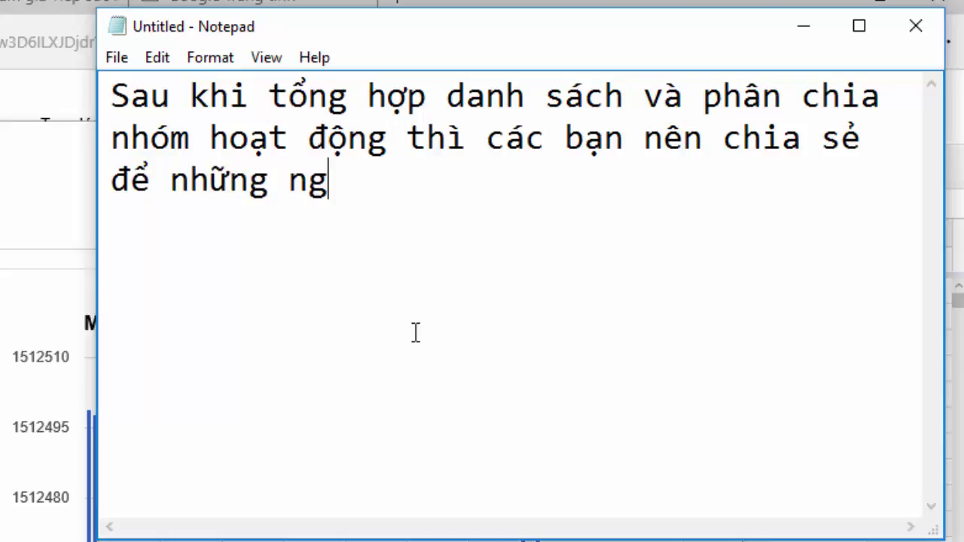
text(uio)
key(BackSpace)
key(BackSpace)
text(oi)
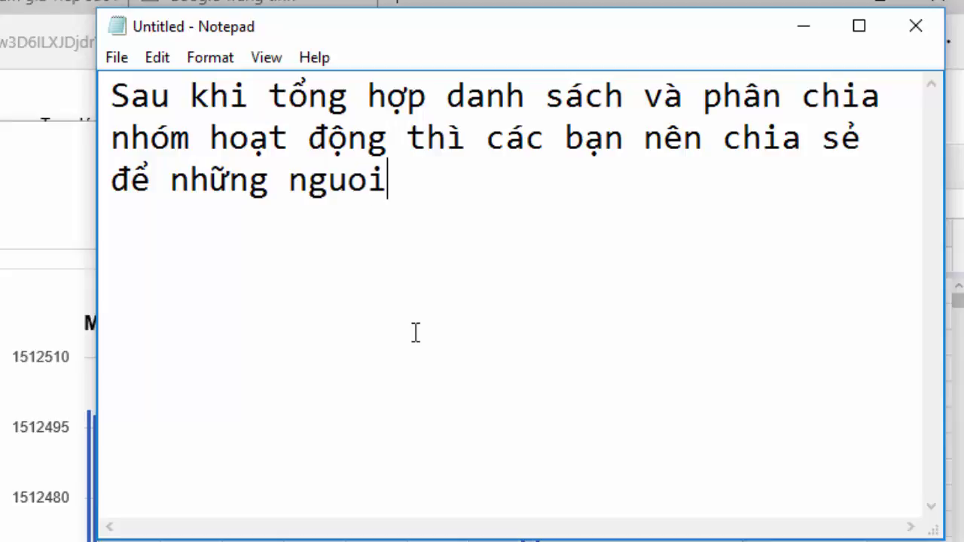
text(wf cos l)
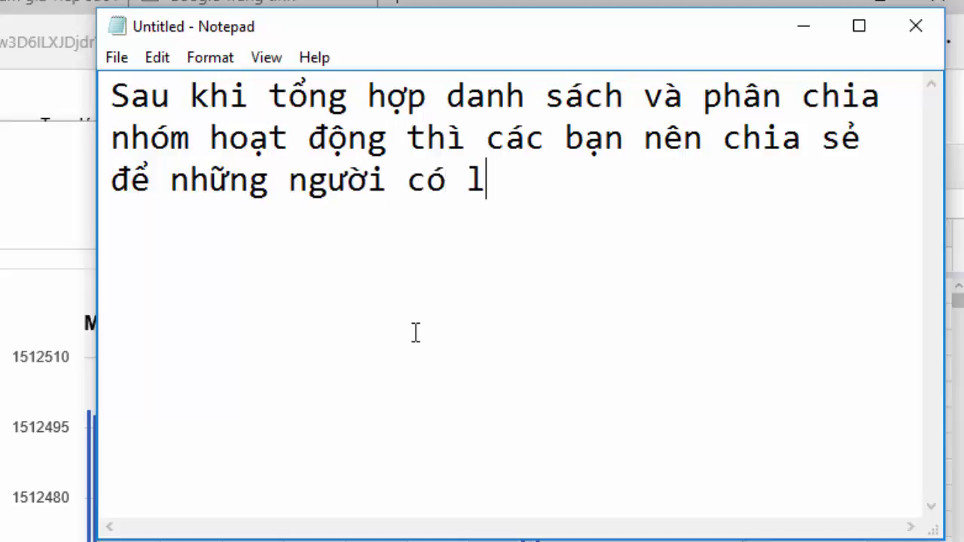
text(iene quan)
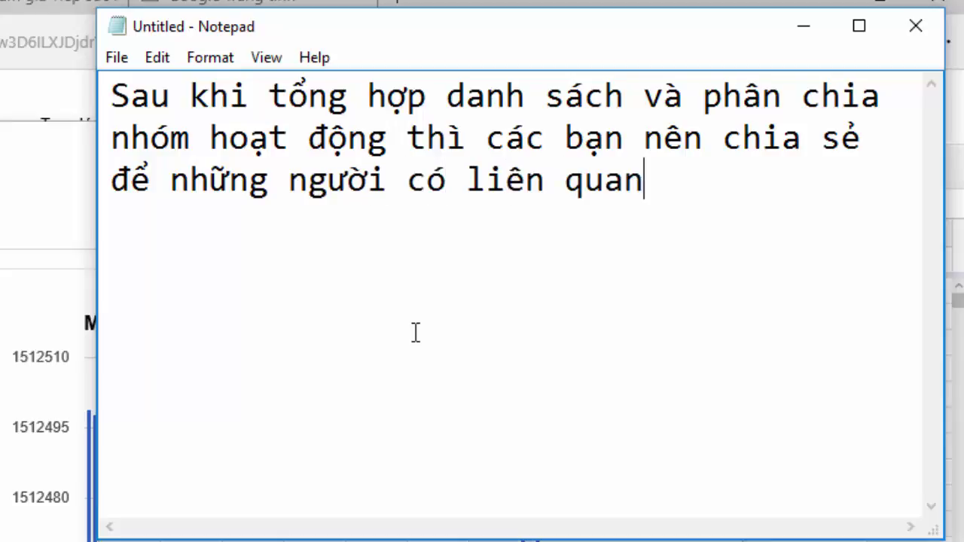
text( de)
key(BackSpace)
text(uocdwj )
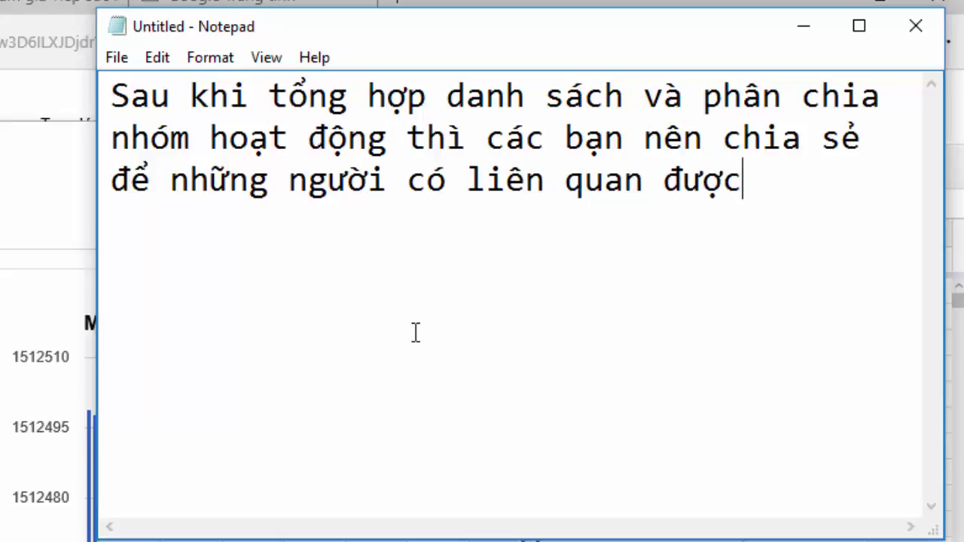
text(xem )
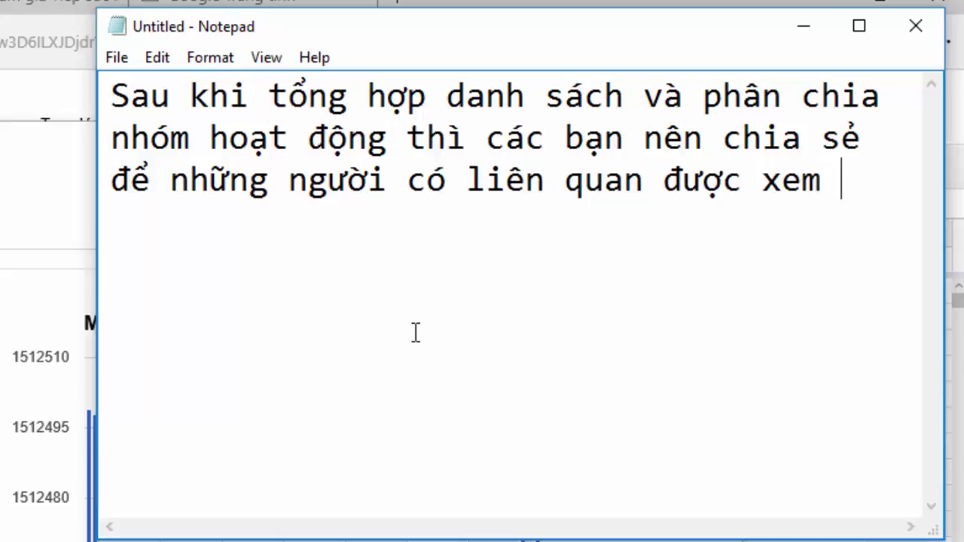
text(minhf)
key(Return)
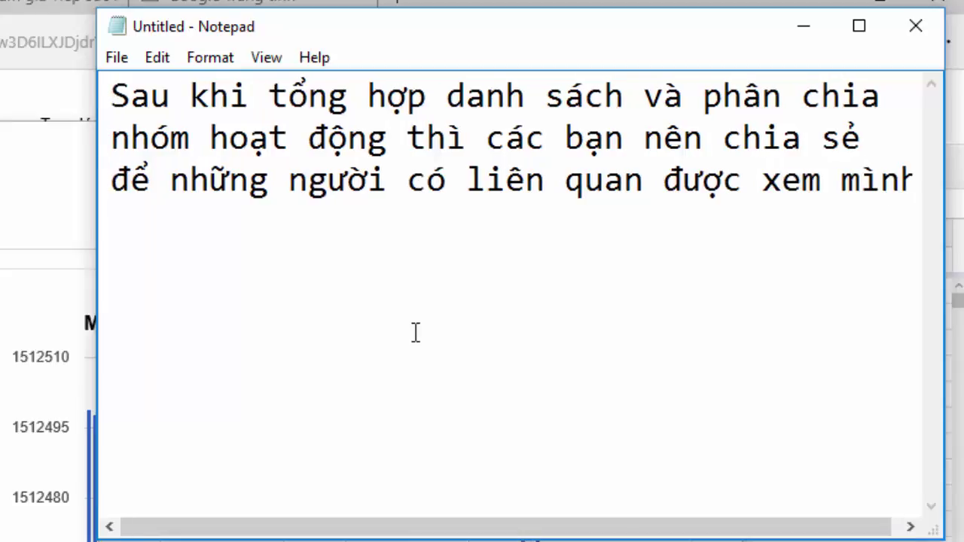
text(se)
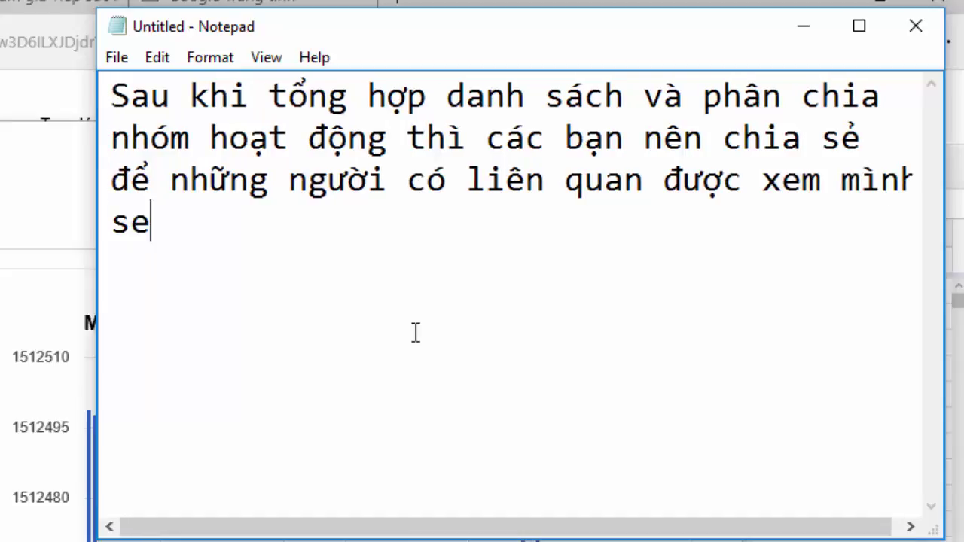
text(x lam)
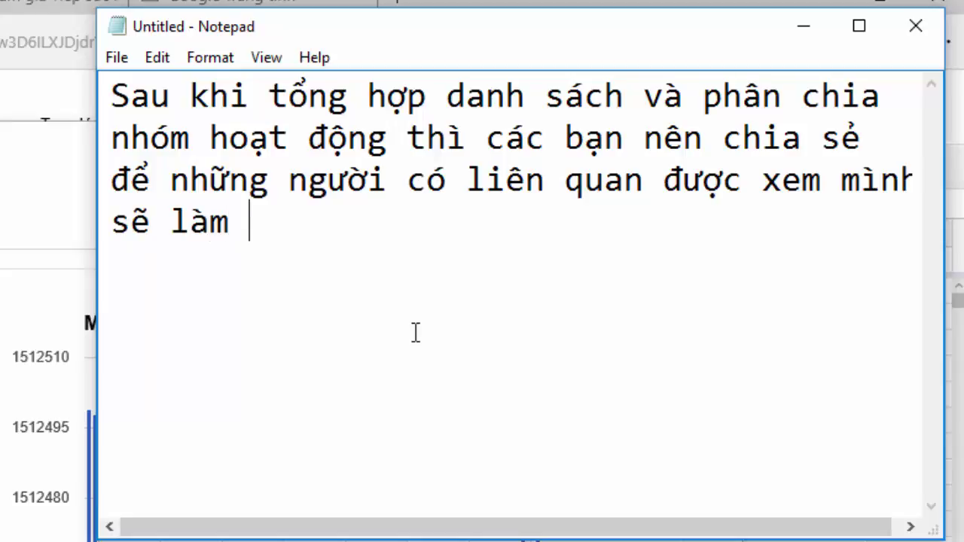
text( gi)
text(? )
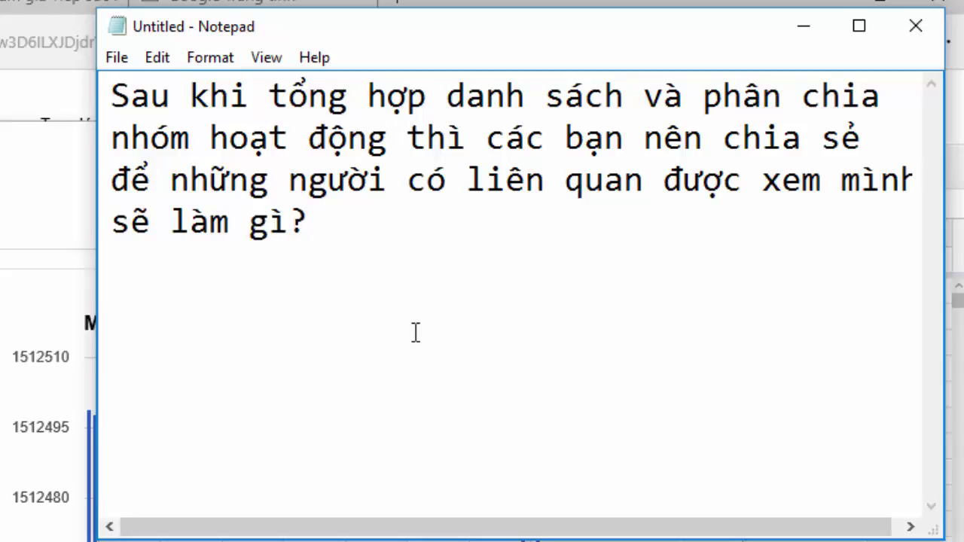
text(minh)
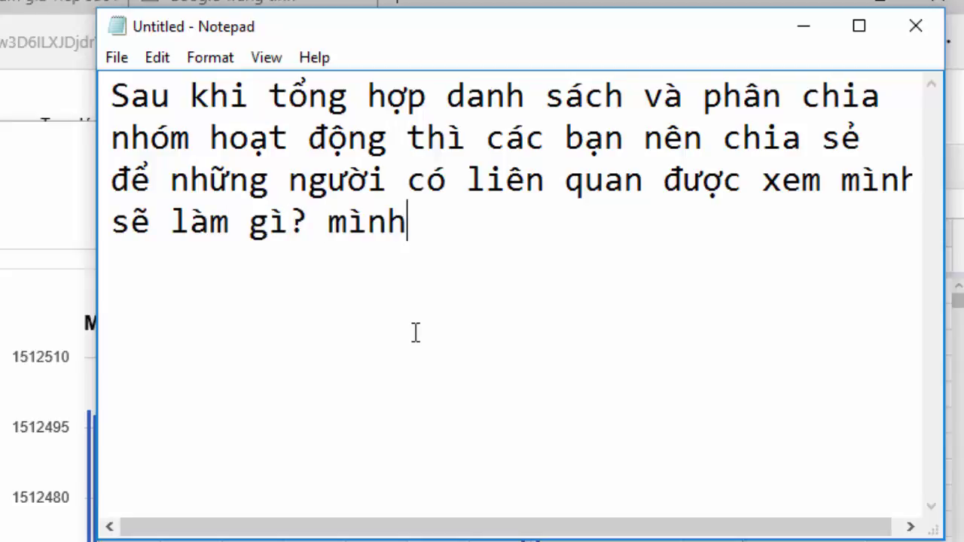
text( owr n)
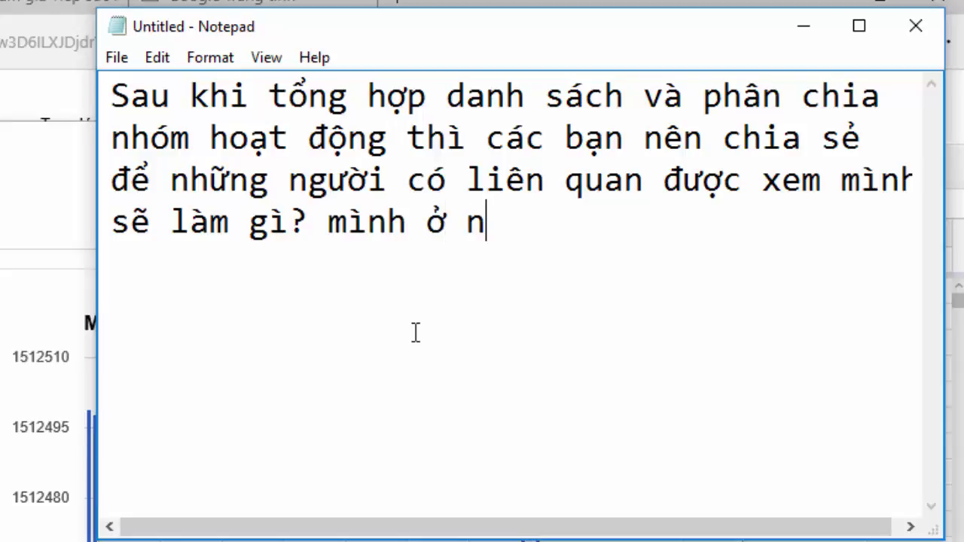
text(hosm a)
key(BackSpace)
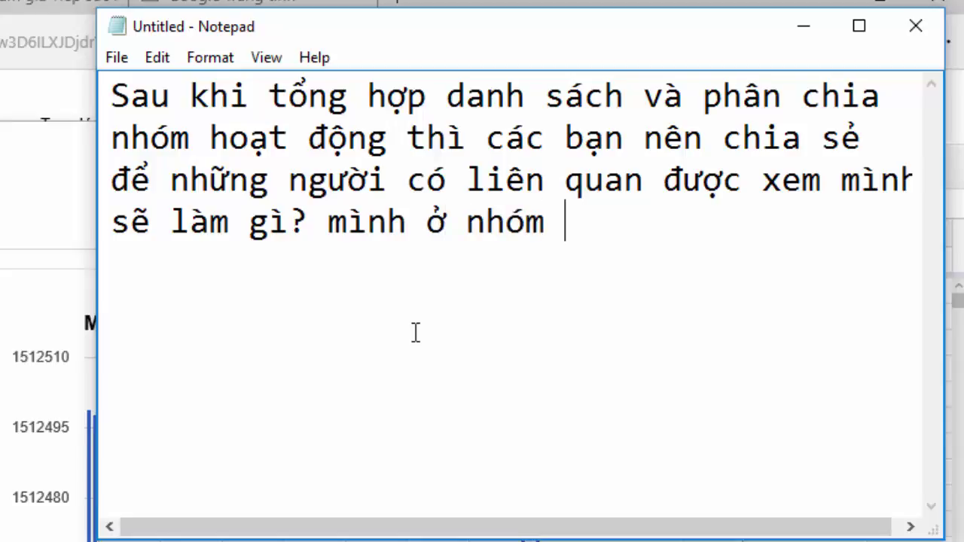
text(naof?)
text(...)
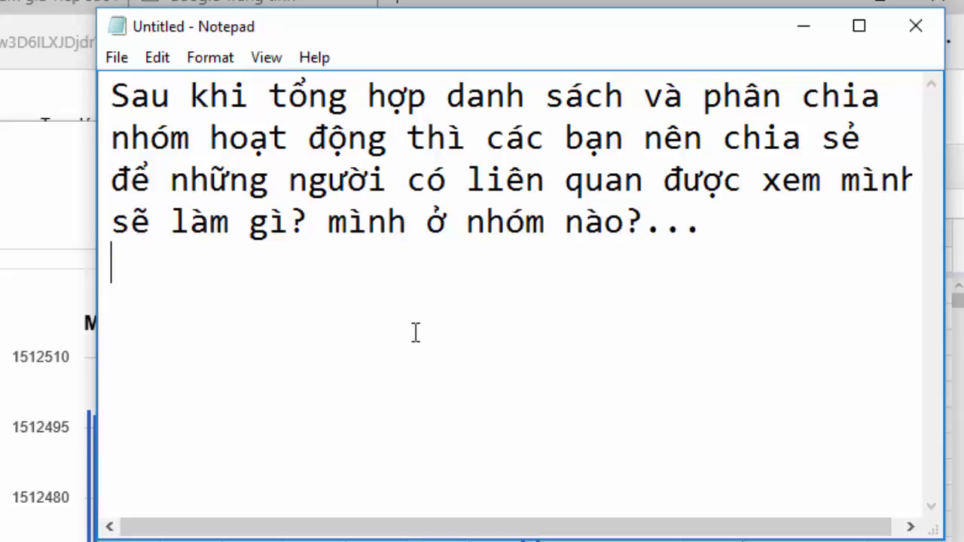
text(M)
text(ootj )
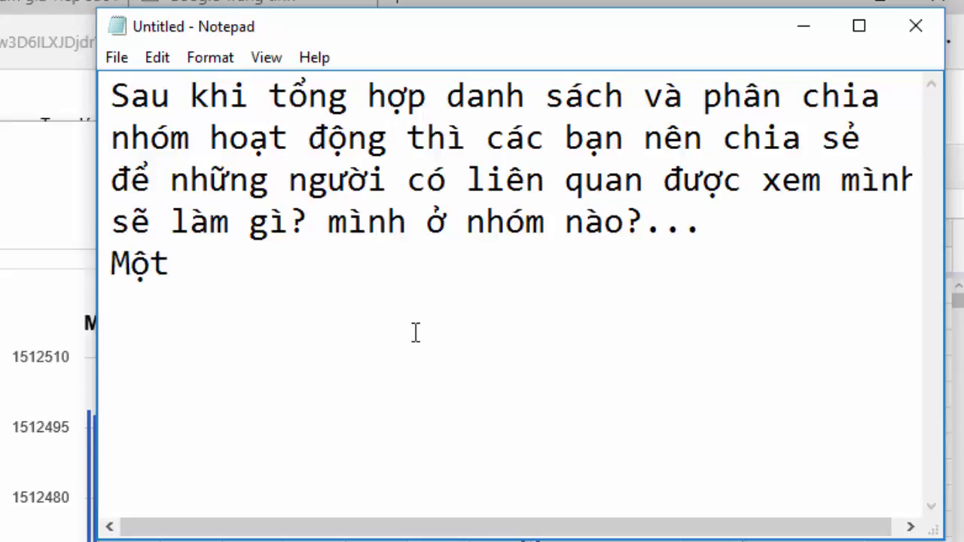
text(so)
text( h)
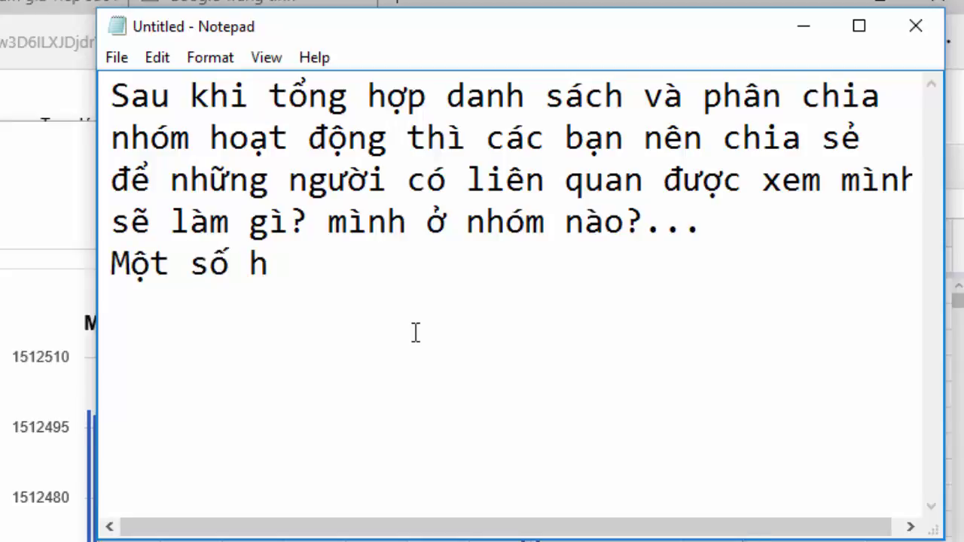
Delete the mistyped words on the new line to restart the sentence
key(BackSpace)
text(n chia)
key(BackSpace)
key(BackSpace)
key(BackSpace)
key(BackSpace)
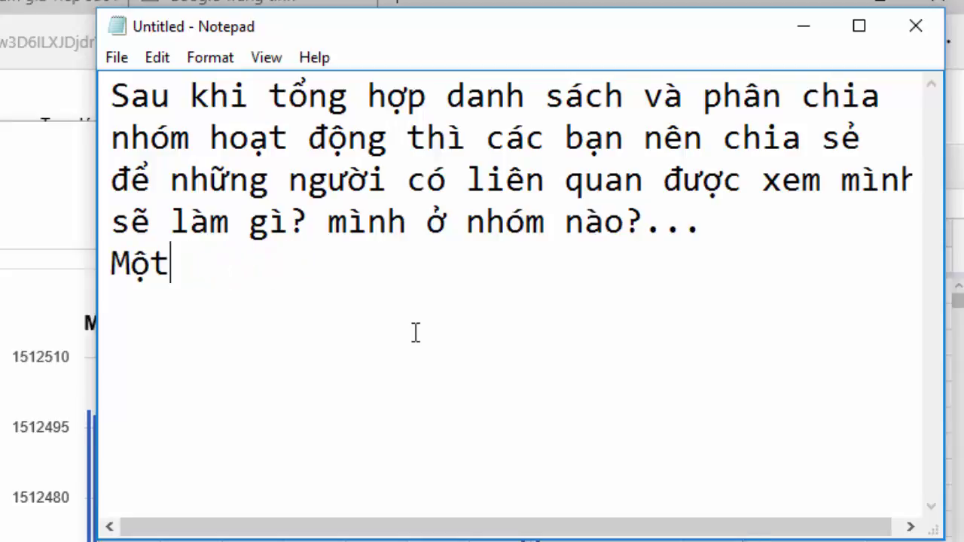
key(BackSpace)
key(BackSpace)
key(BackSpace)
text(Cca)
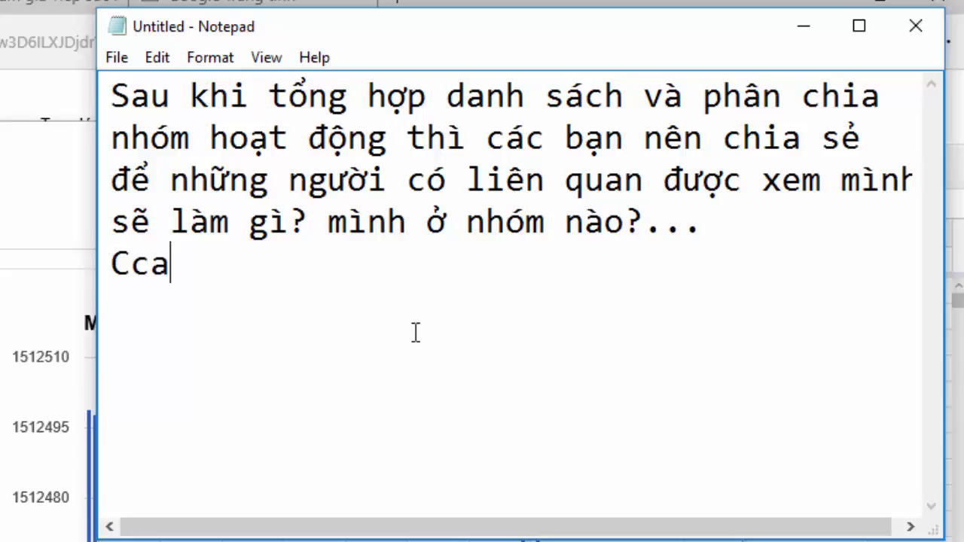
key(BackSpace)
key(BackSpace)
key(BackSpace)
Type 'Danh sách các nhà tài trợ được chia sẻ có thể giúp họ quảng bá tên tuổi, ...'
text(Dan)
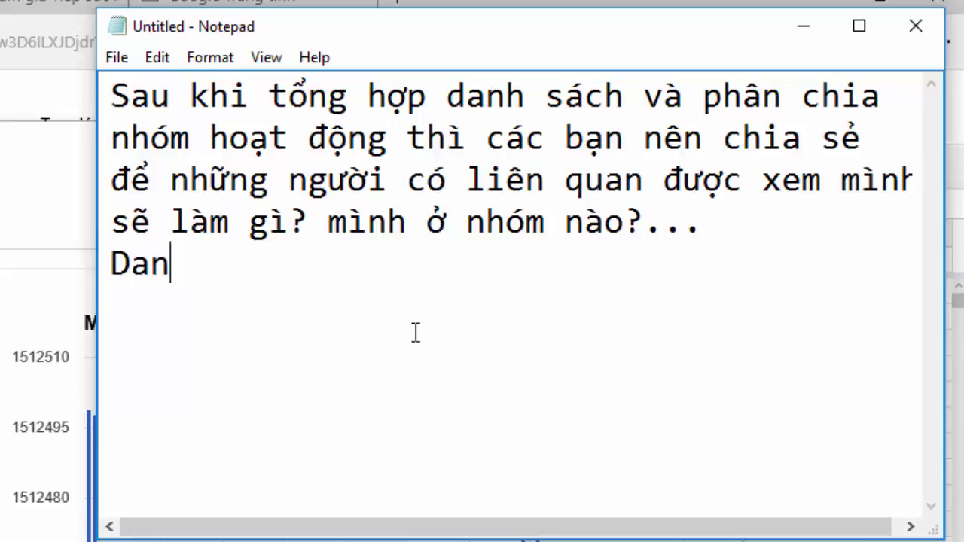
text(h sách cac)
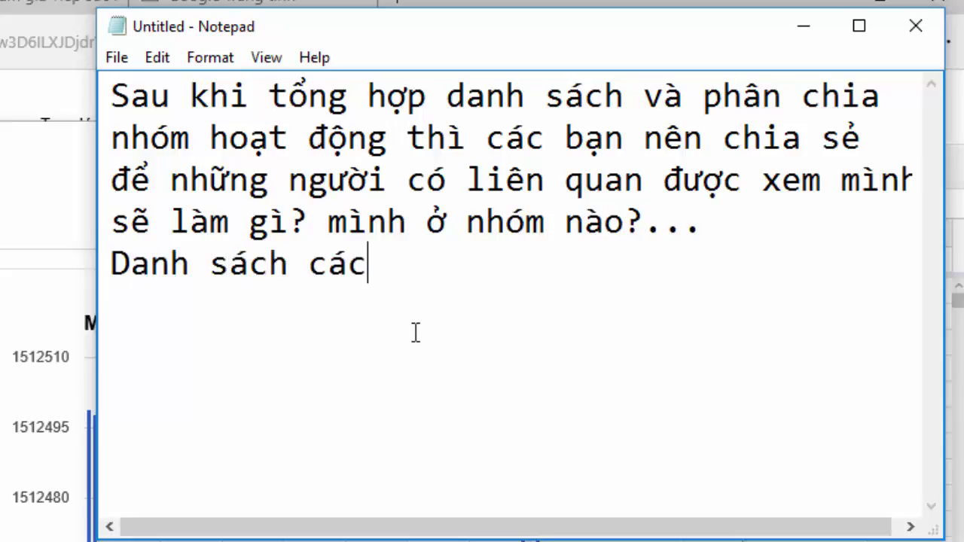
text( nha t)
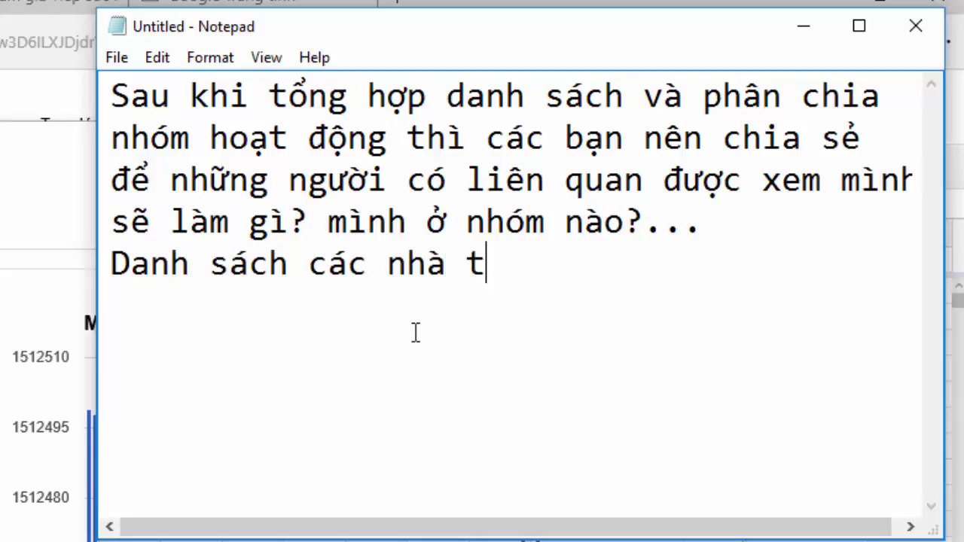
text(aif )
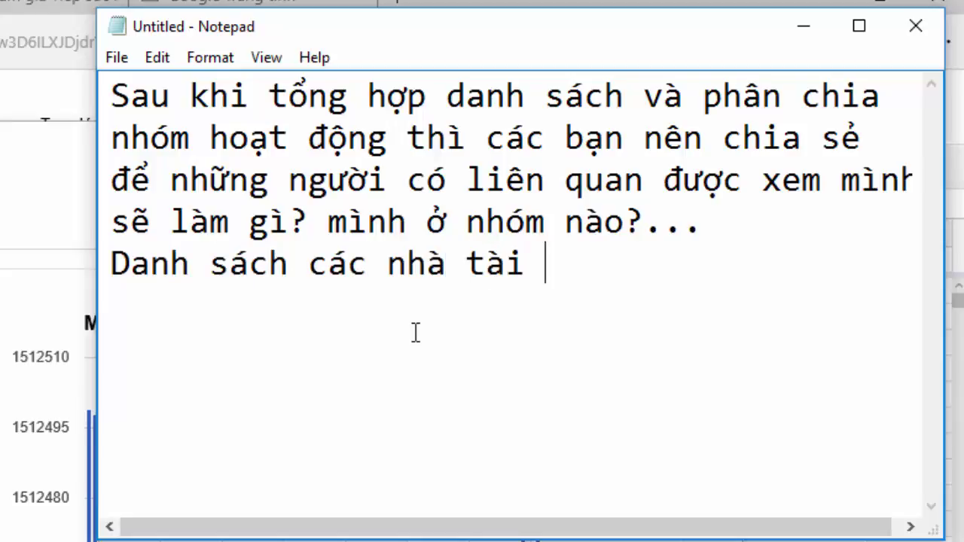
text(trowj)
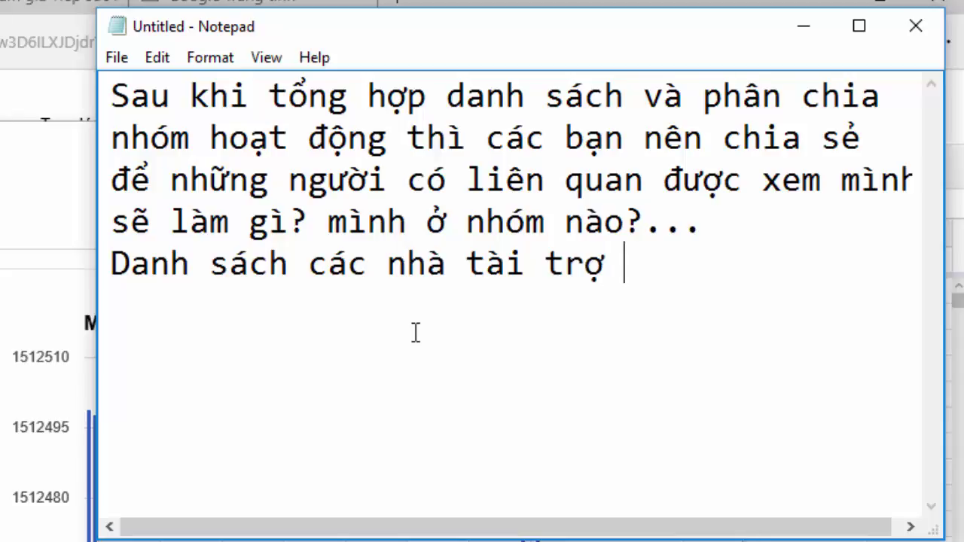
text( du)
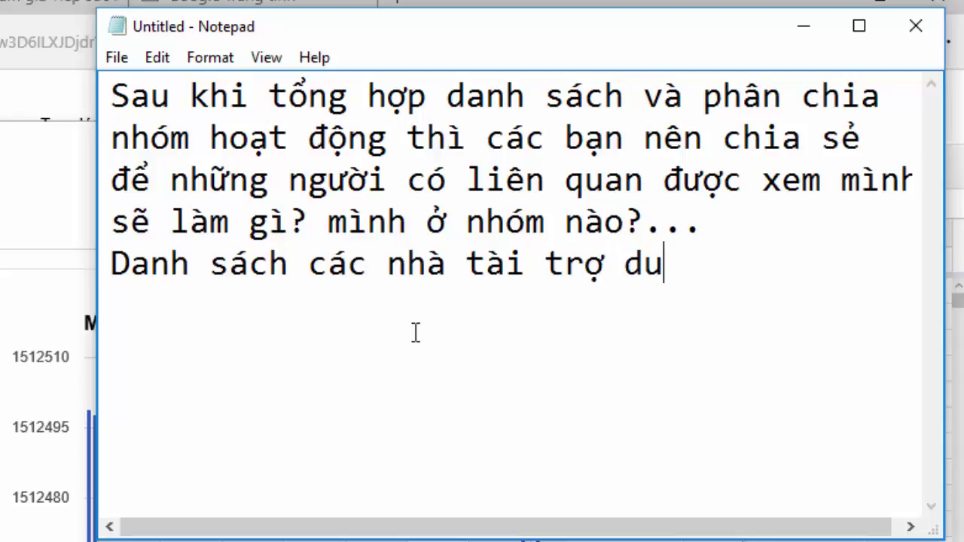
text(ocdwj)
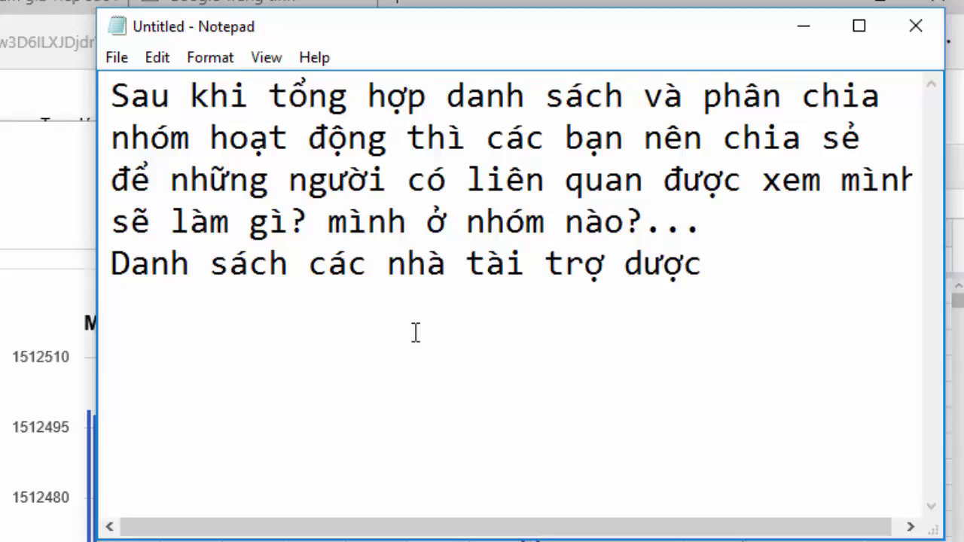
text( chia se)
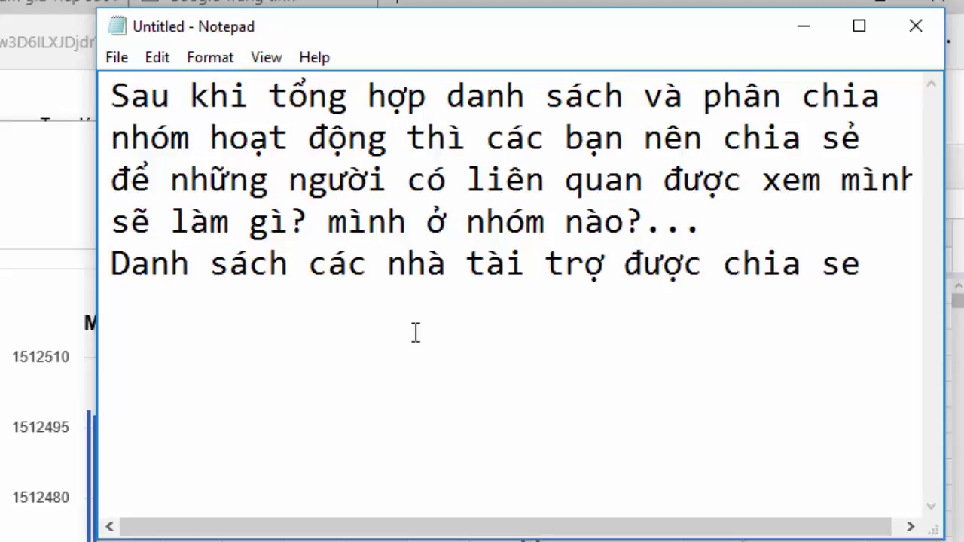
text(x)
key(BackSpace)
text(r )
text(có)
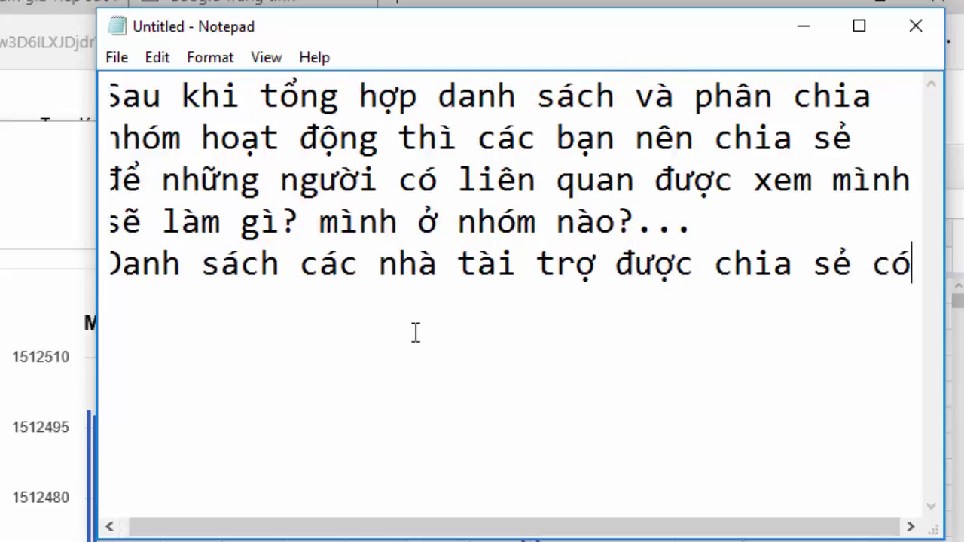
key(BackSpace)
key(BackSpace)
key(BackSpace)
key(Return)
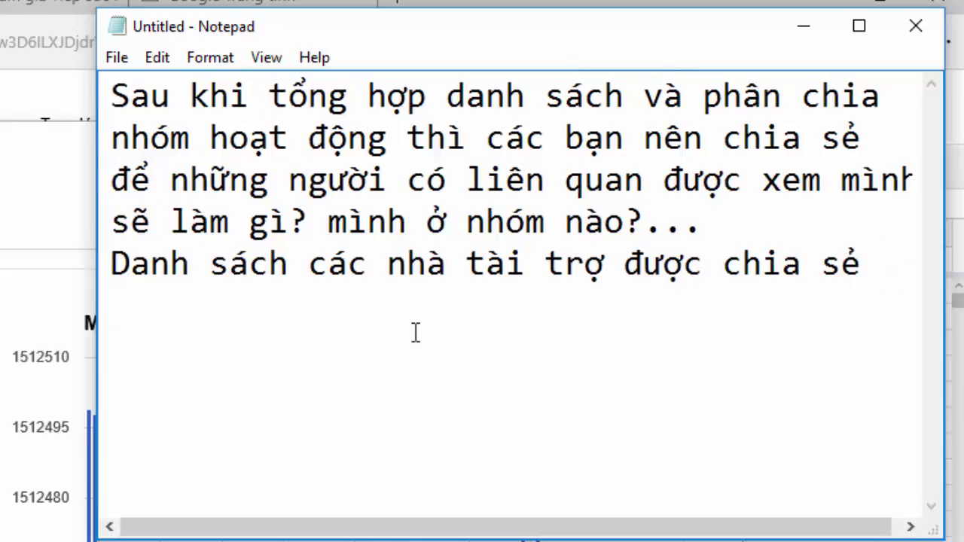
text(có th)
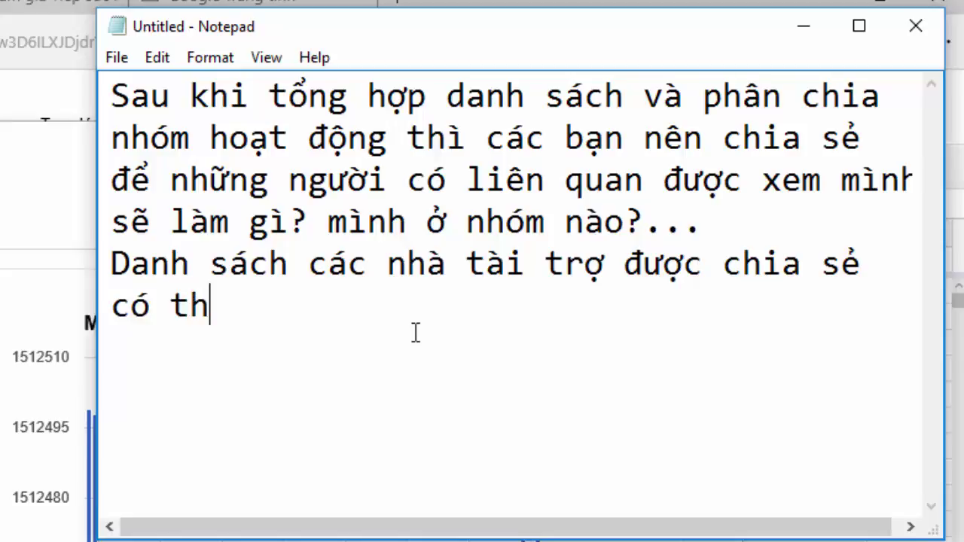
text(ê)
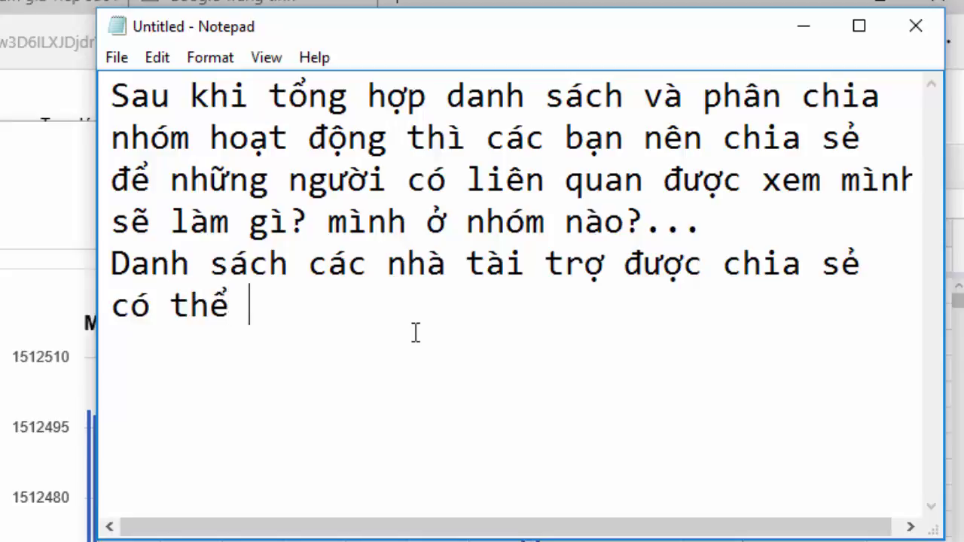
text( giúp)
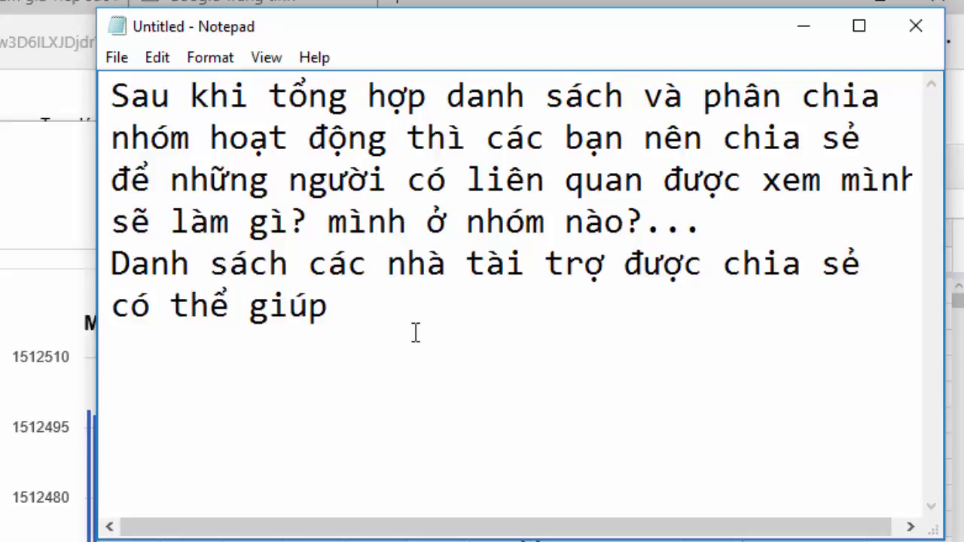
text( h5)
key(BackSpace)
text(ọ )
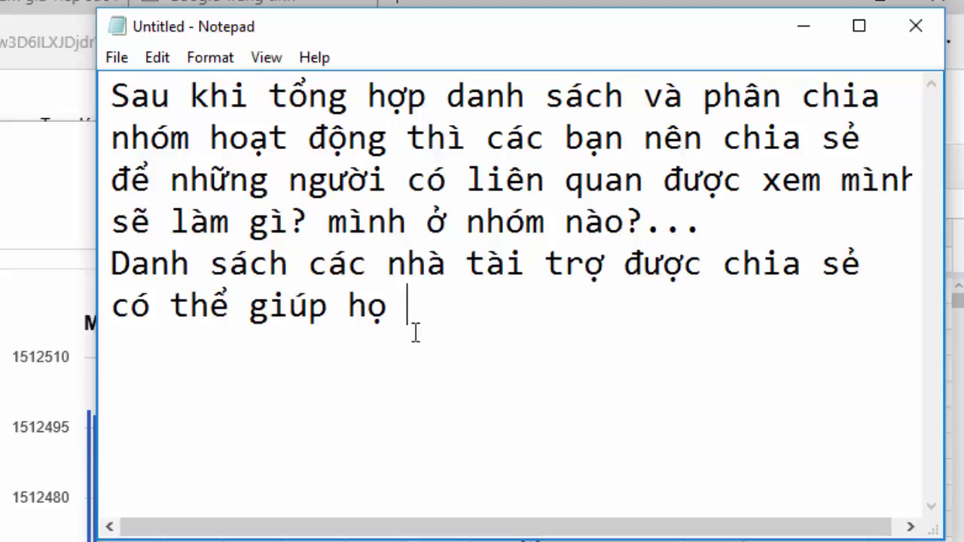
text(quangr )
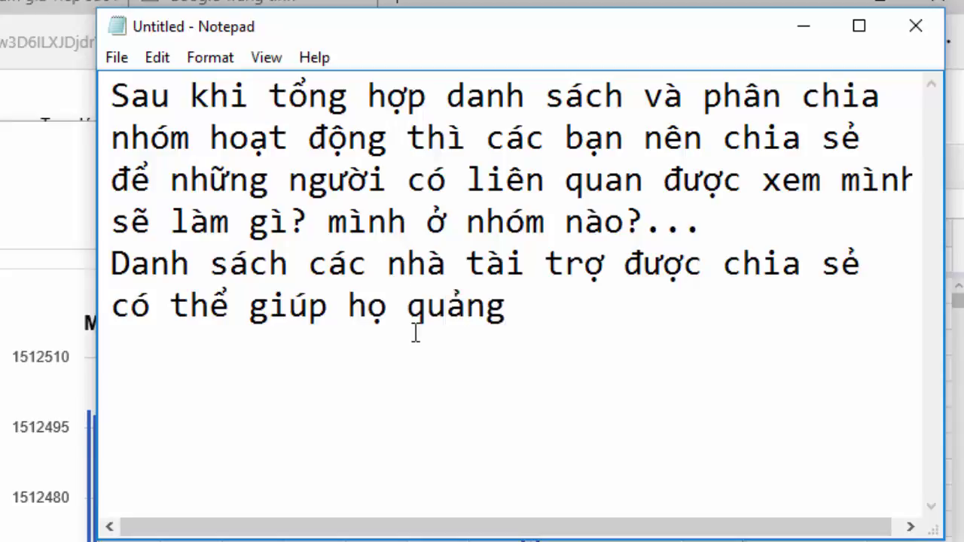
text(bas ten)
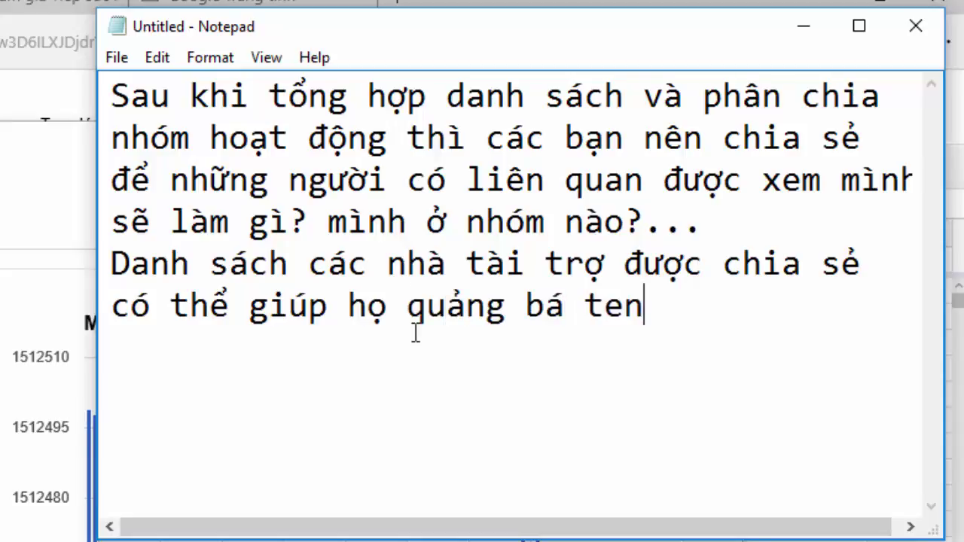
text(e tuoi)
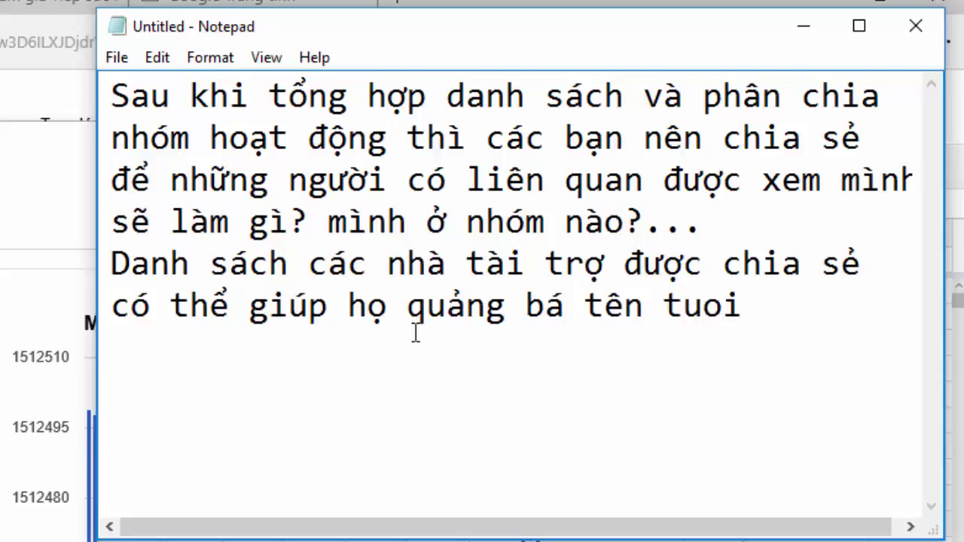
text(or)
text(, )
text(...)
Replace the whole note with the line 'Để chia sẻ các bạn hãy làm như sau:'
key(ctrl+a)
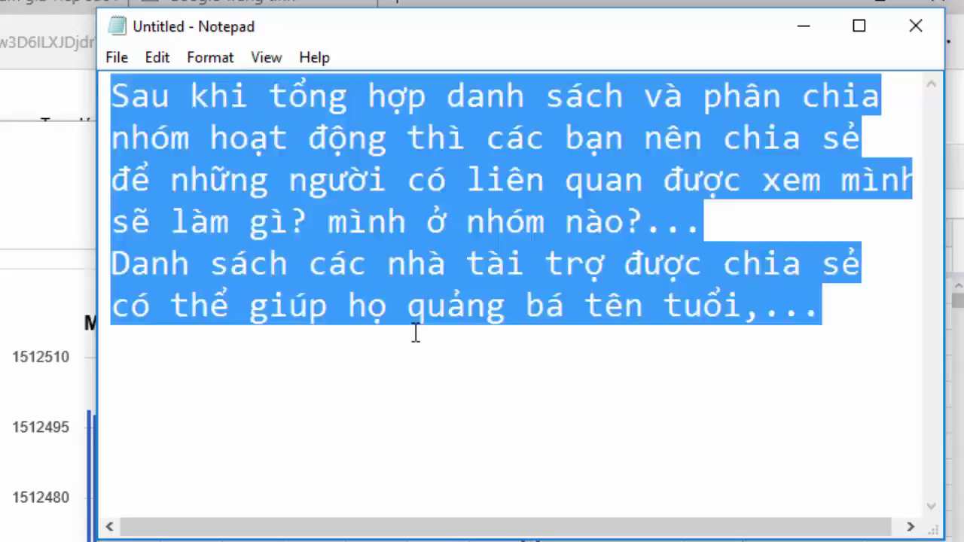
key(Delete)
text(d)
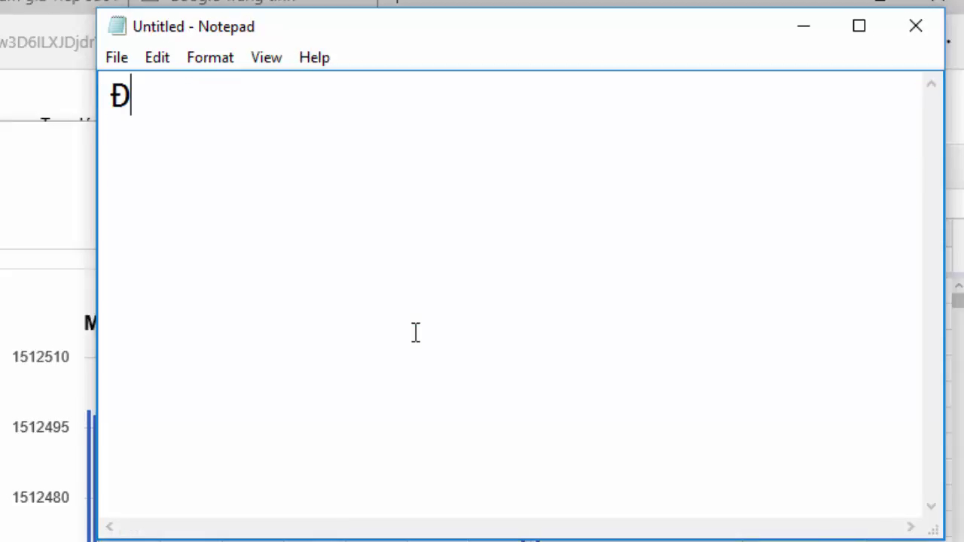
text(ể)
text( chia se)
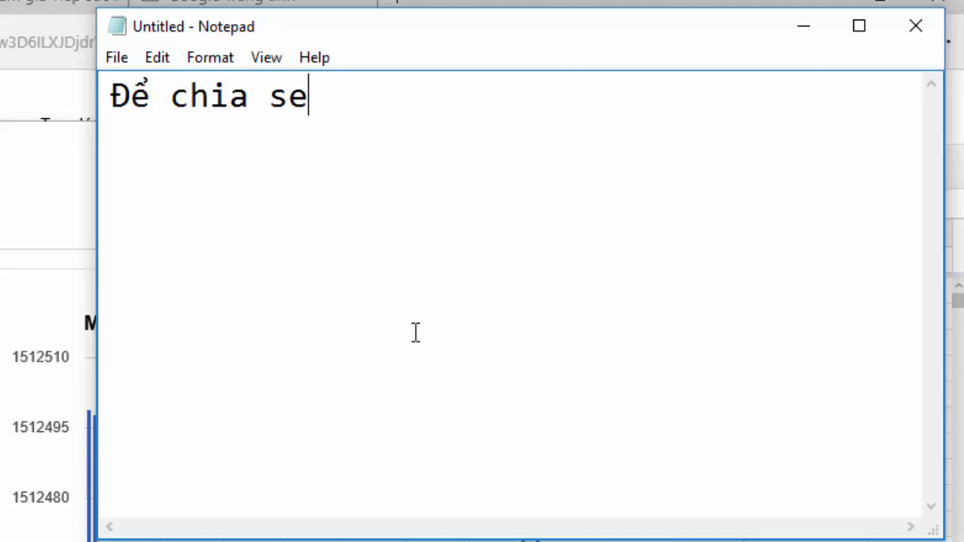
text(r )
text(cacs)
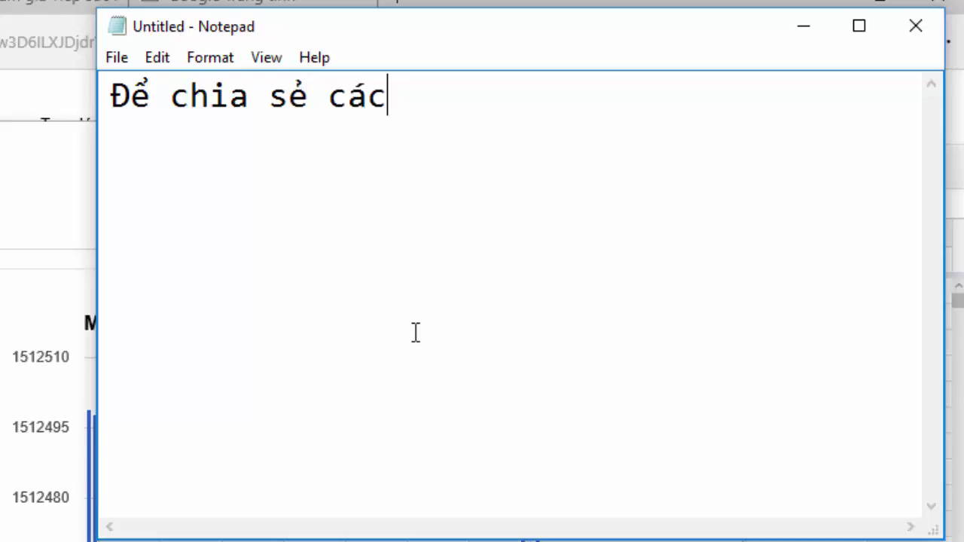
text( banj h)
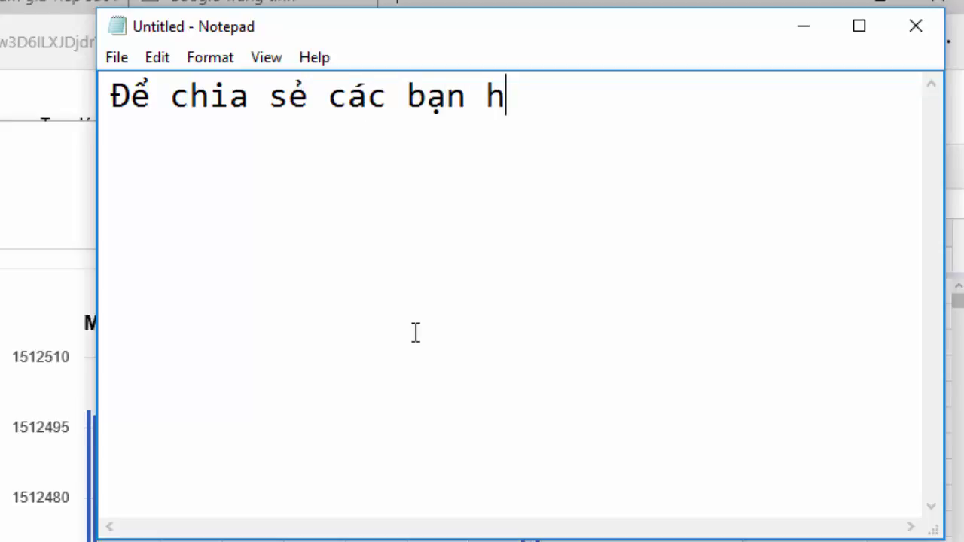
text(ay lamf )
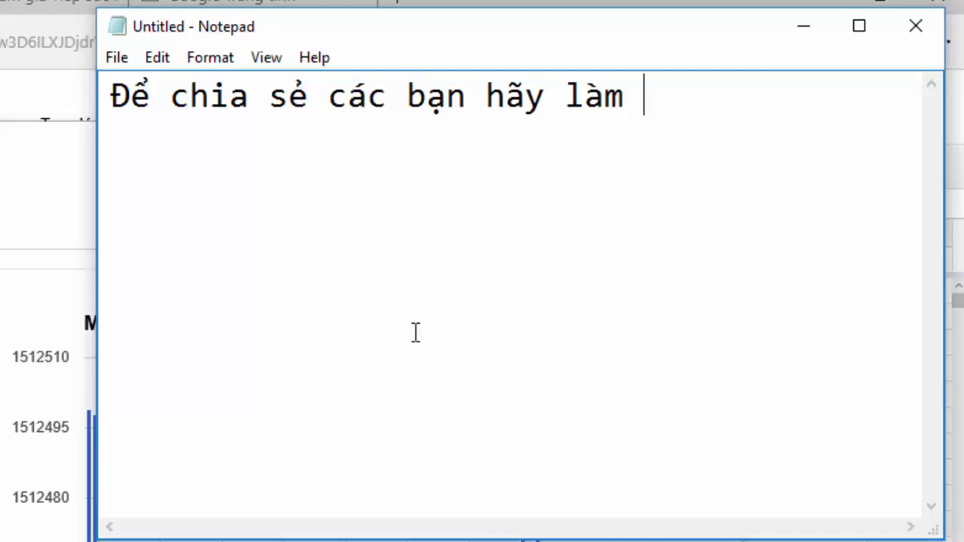
text(nhuw sau)
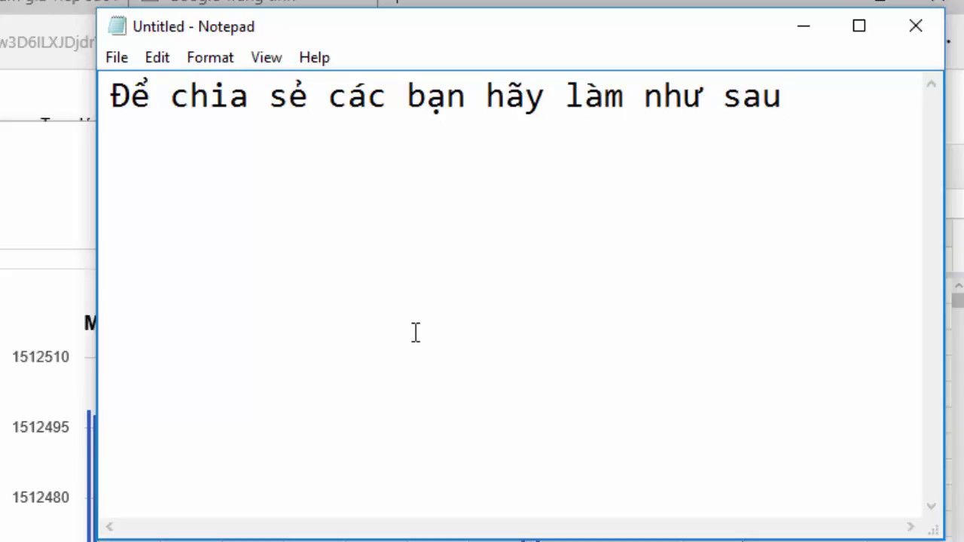
text(:)
key(Return)
In the browser, close the Google Sheets chart window and open the Chia sẻ (Share) dialog
click(53, 94)
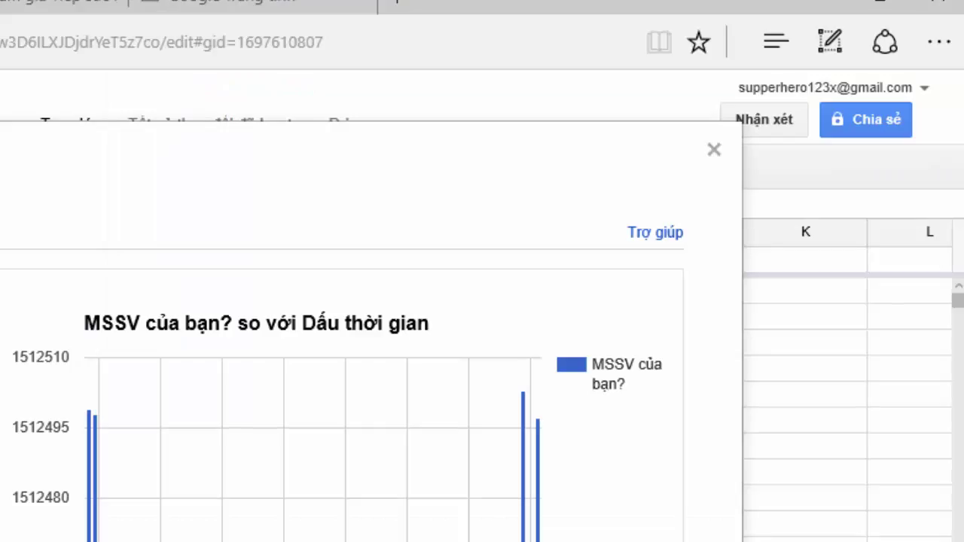
click(714, 150)
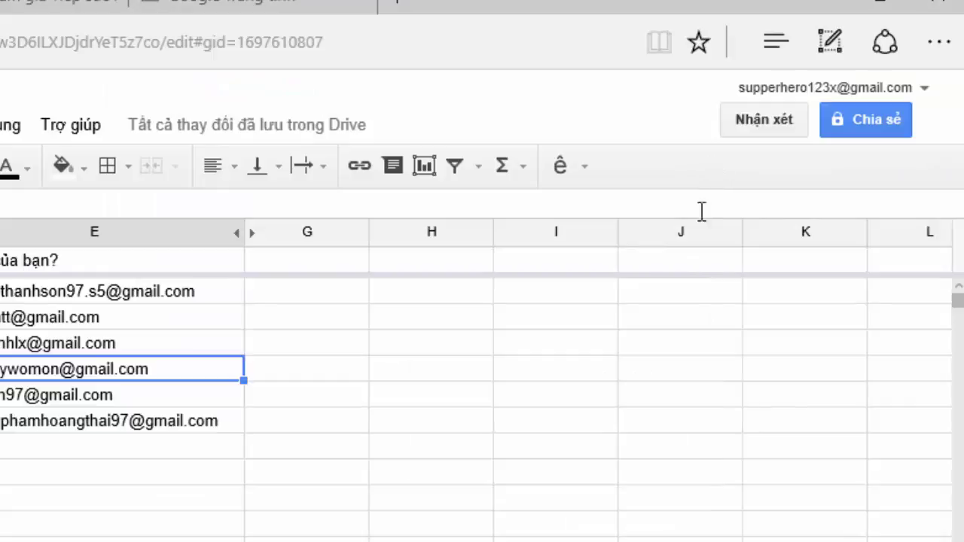
click(868, 128)
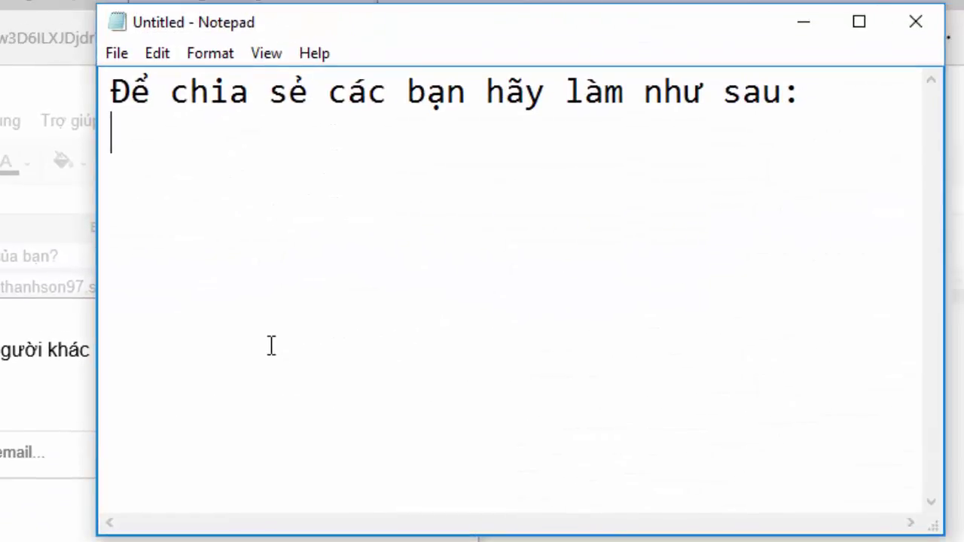
Type 'Click Chia sẻ -> nhận liên kết chia sẻ được' as the first sharing steps
text(Clic)
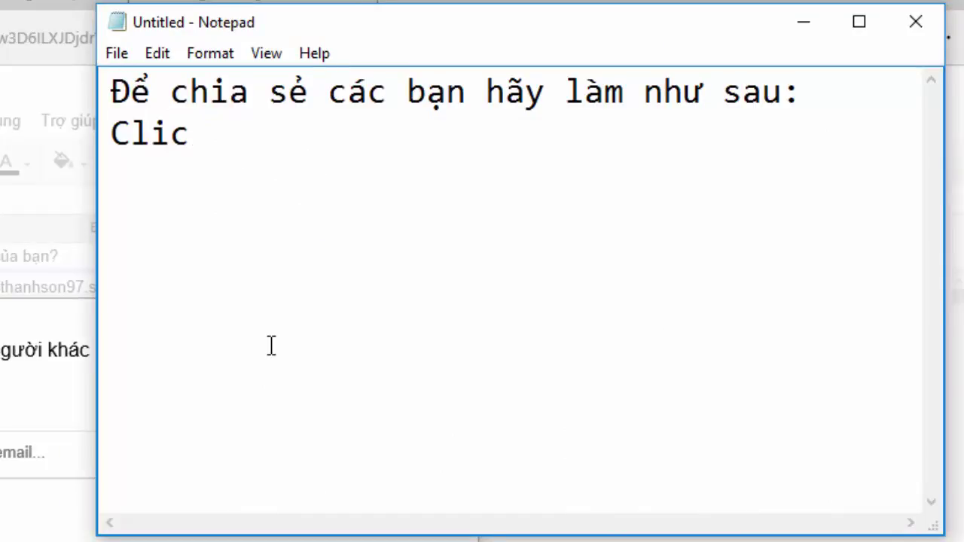
text(k CH)
key(BackSpace)
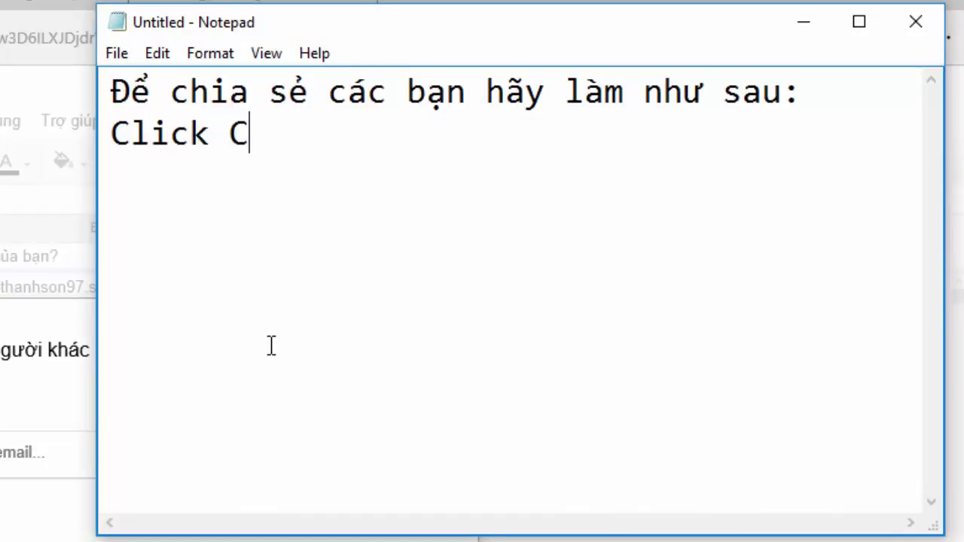
text(hia se)
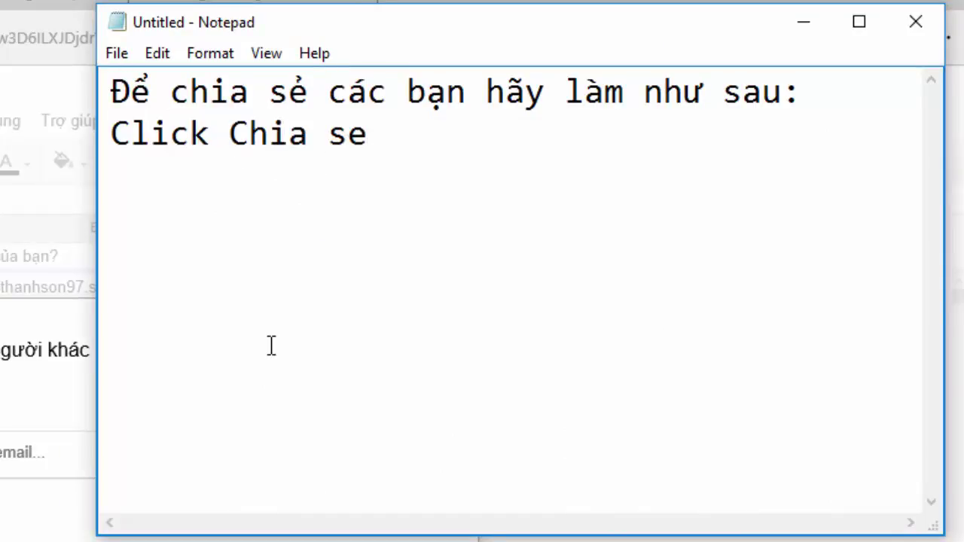
text(r)
text(> nha)
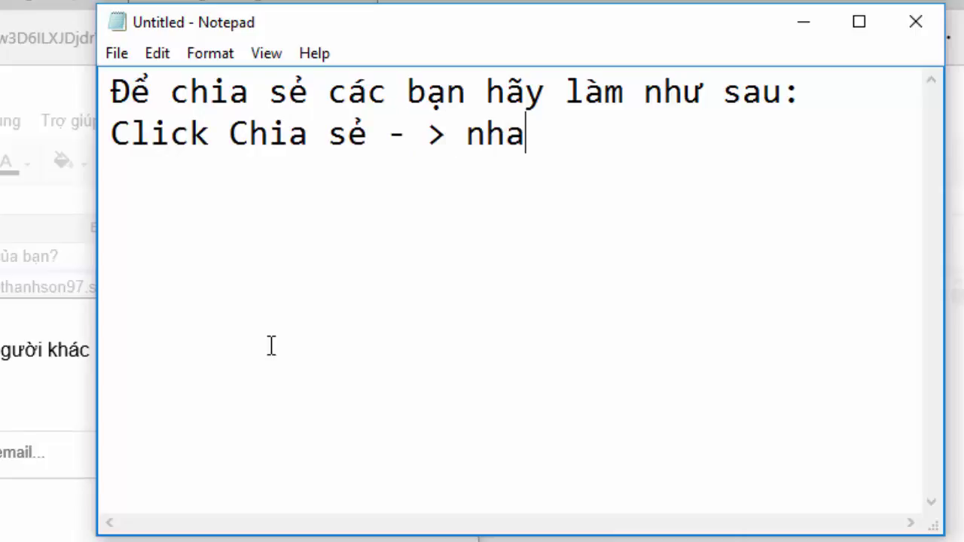
text(n)
text(j )
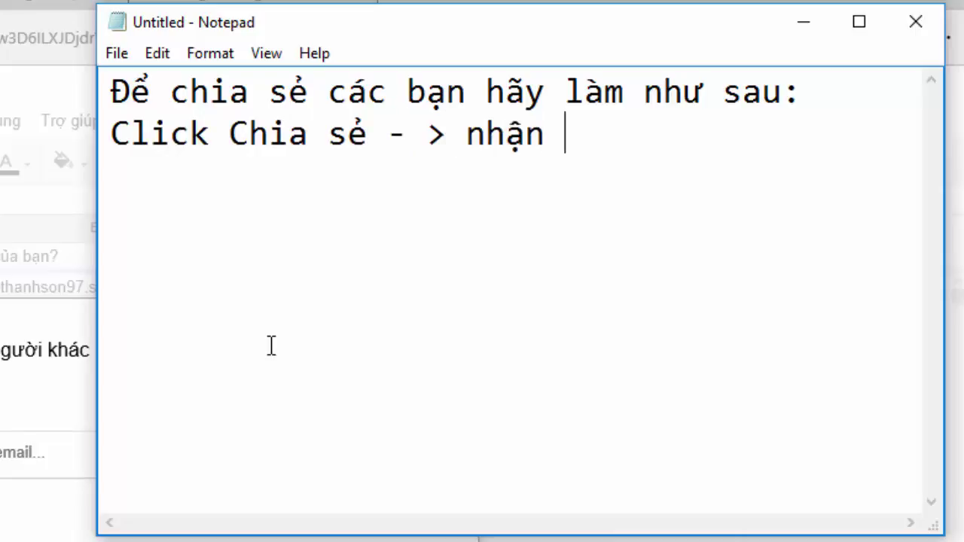
text(lieenj)
key(BackSpace)
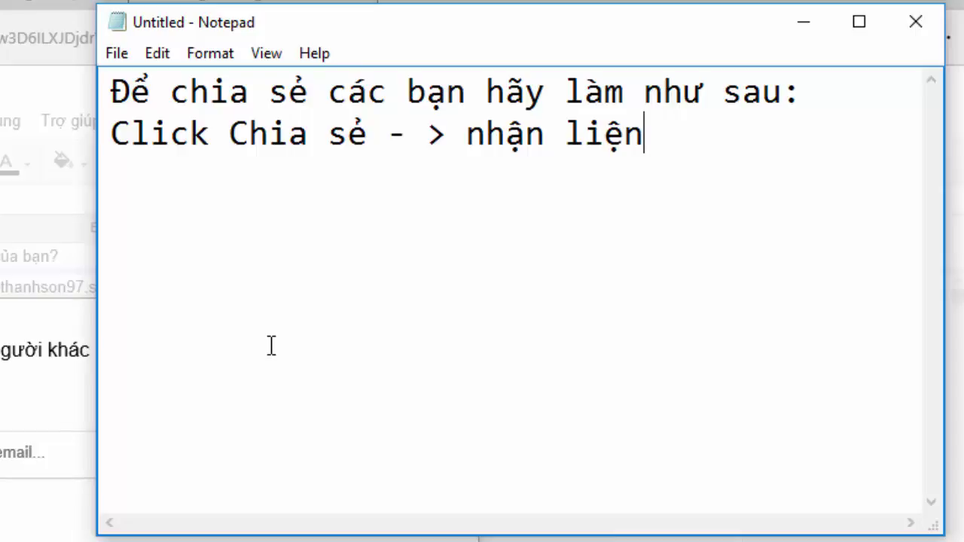
text(z )
text(keets )
text(chia )
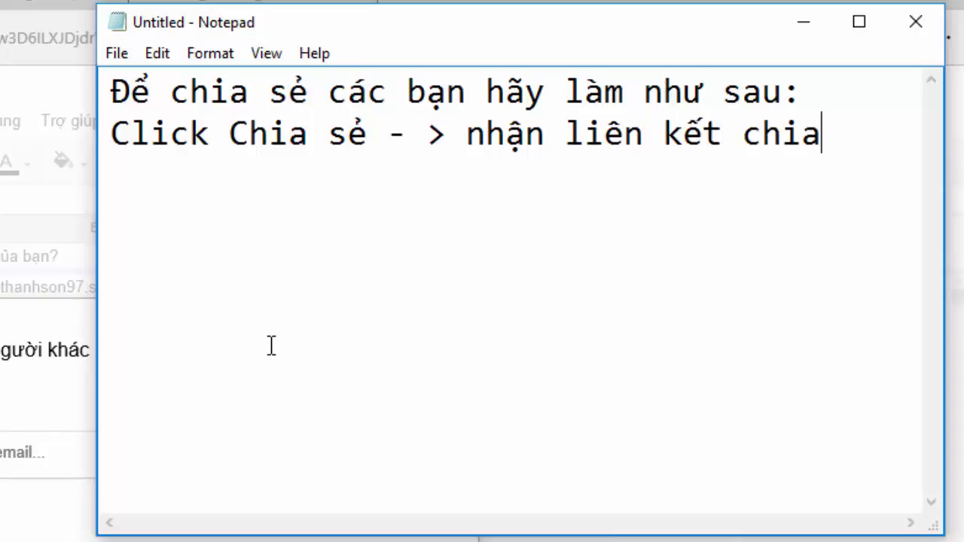
text(ser duo)
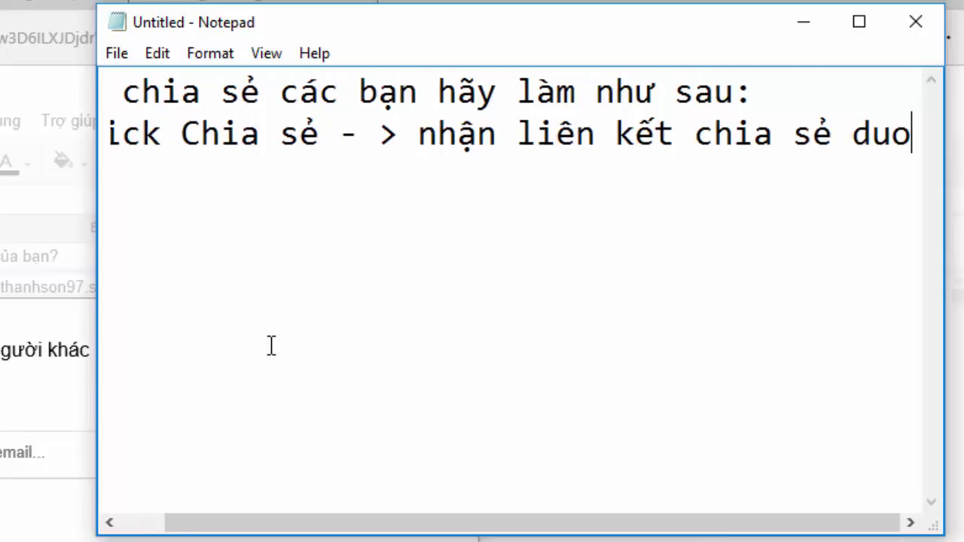
text(c)
key(BackSpace)
key(BackSpace)
key(BackSpace)
key(BackSpace)
key(Return)
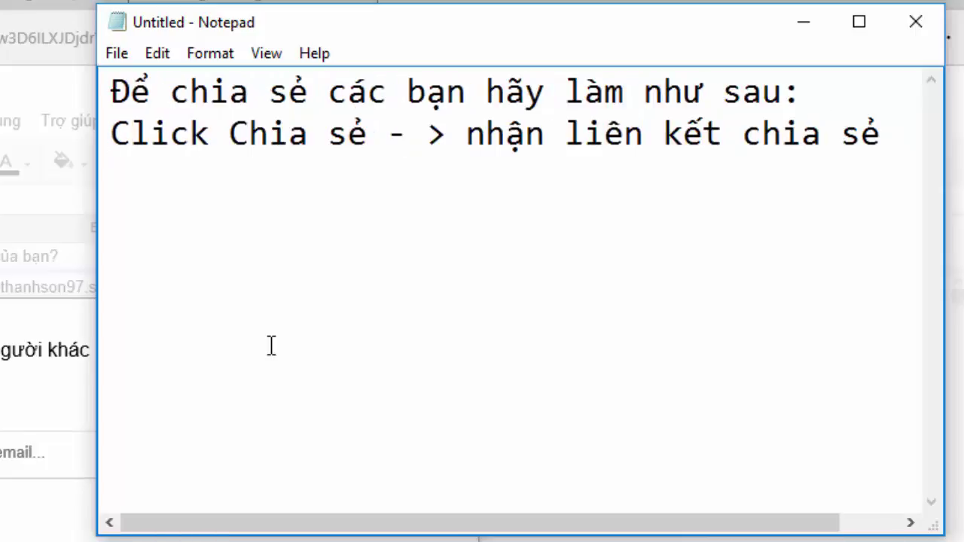
text(u)
key(BackSpace)
text(duoc)
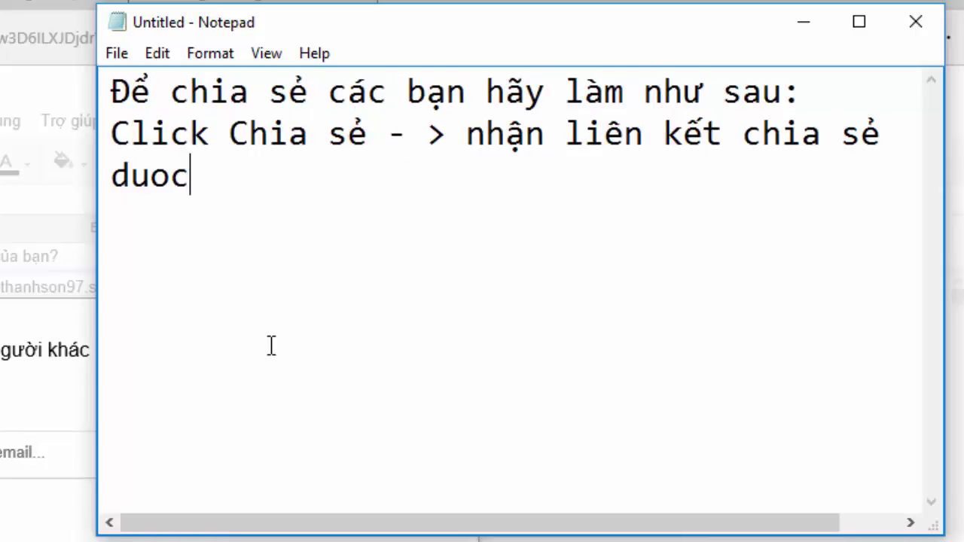
text(w)
text(05)
key(BackSpace)
key(BackSpace)
text(dj)
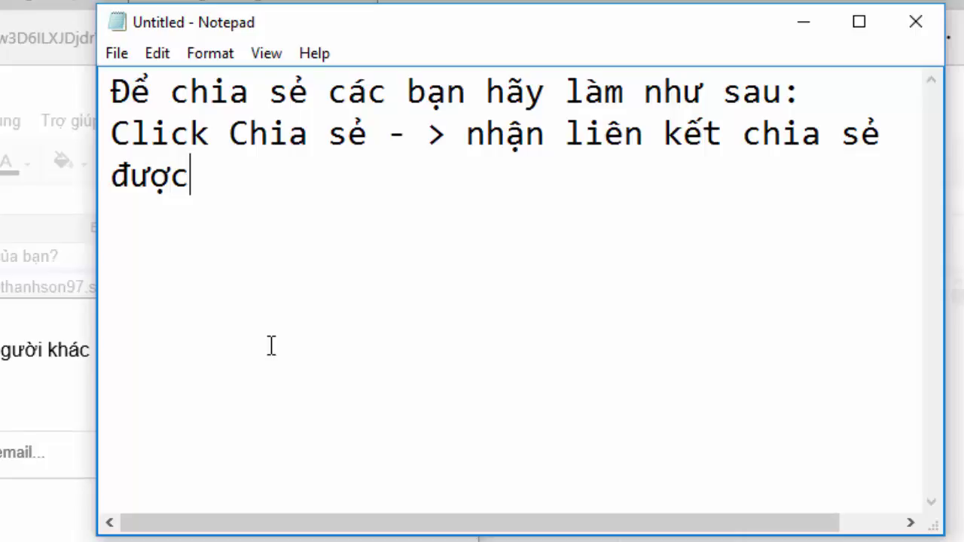
text(- >)
Continue with '-> Copy liên kết và đăng lên Fanpage, website,...'
key(BackSpace)
key(BackSpace)
key(BackSpace)
text(> )
text(Copy )
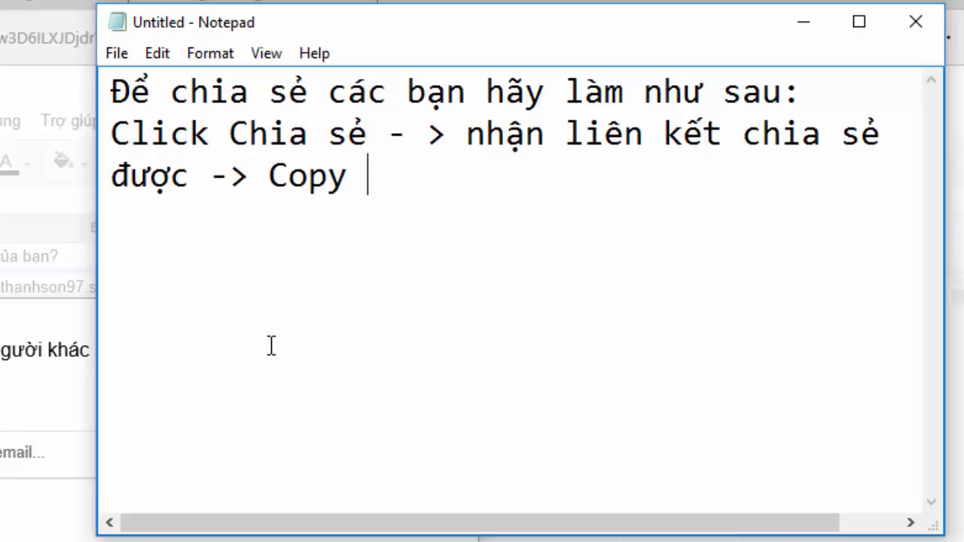
text(liên )
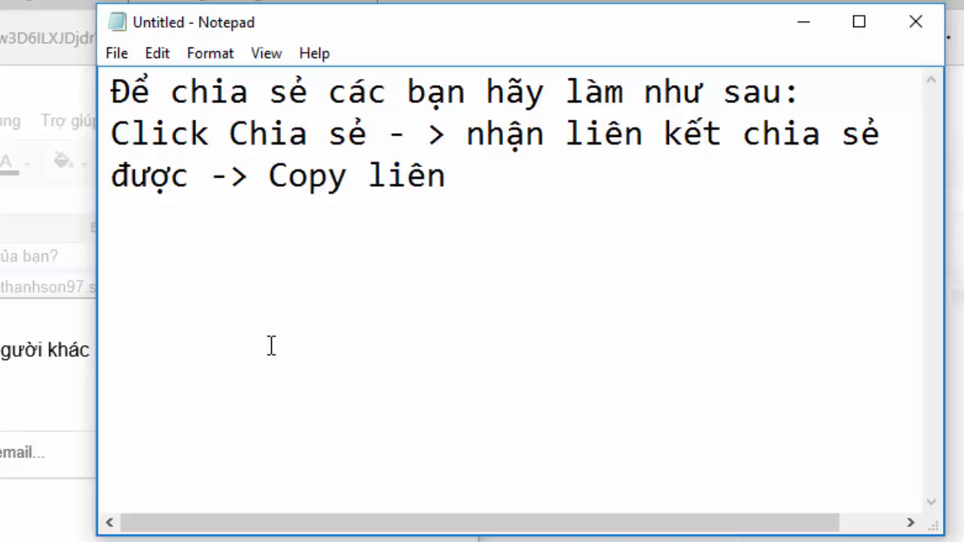
text(keết và )
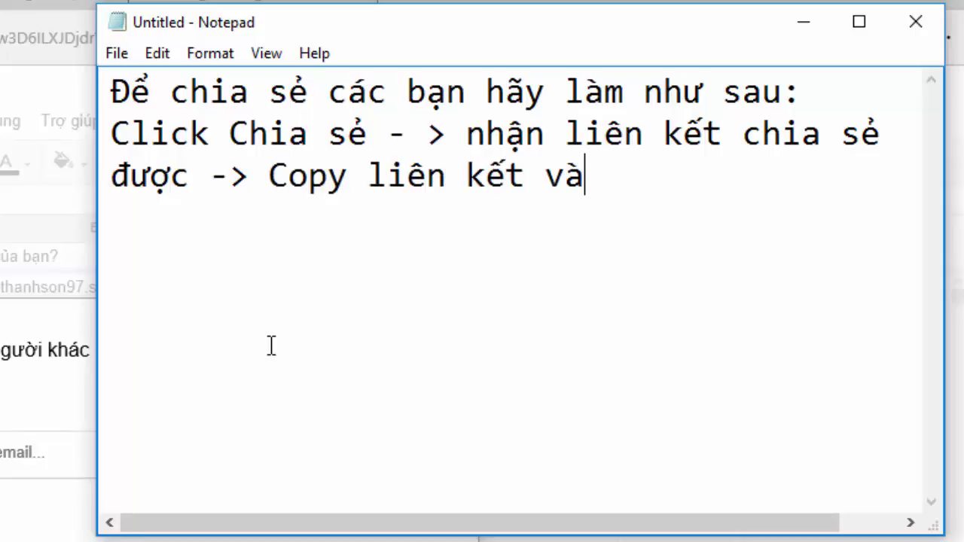
text(dangd)
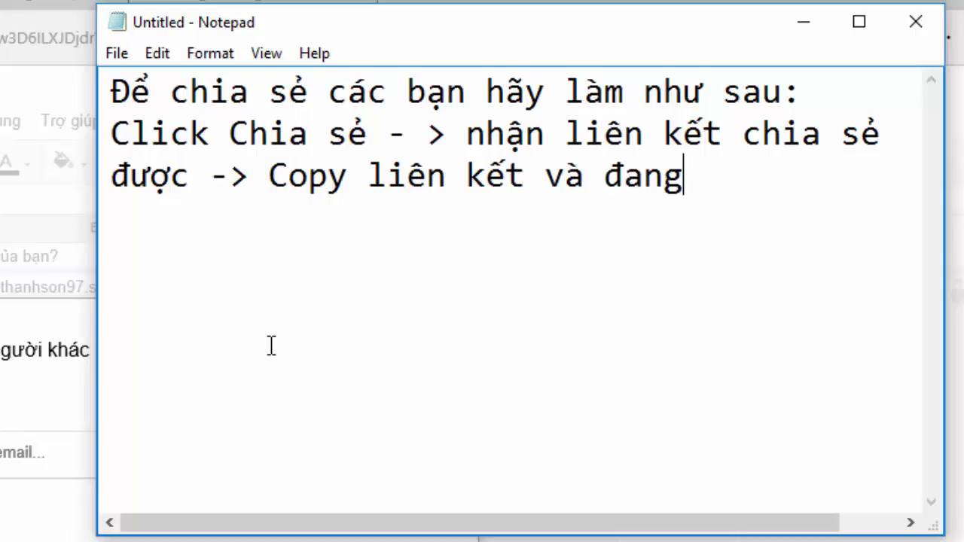
text(w lee)
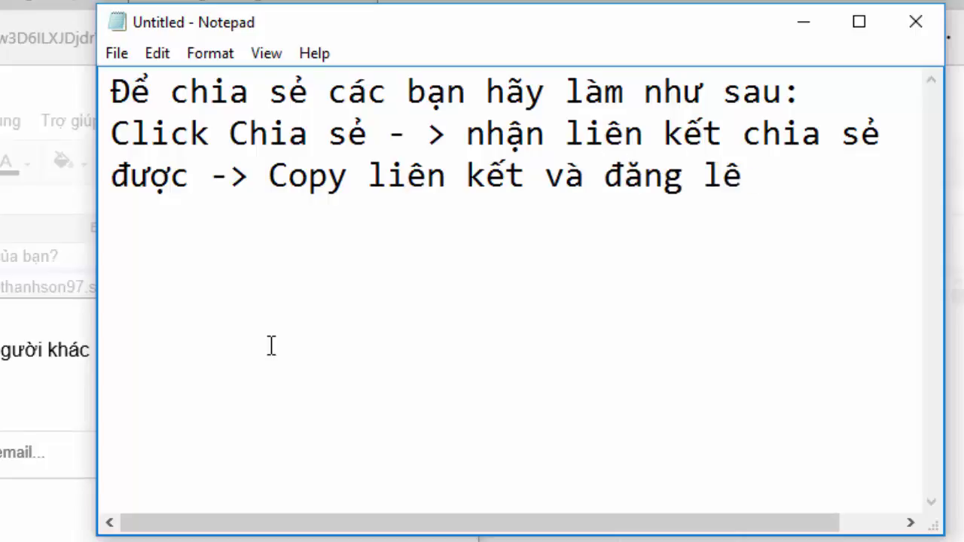
text(n )
text(Fa)
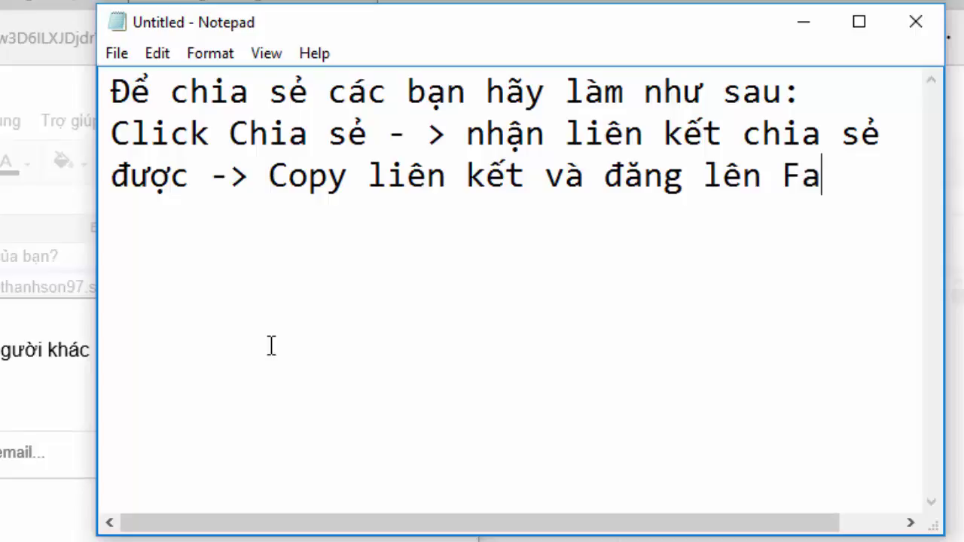
text(npage)
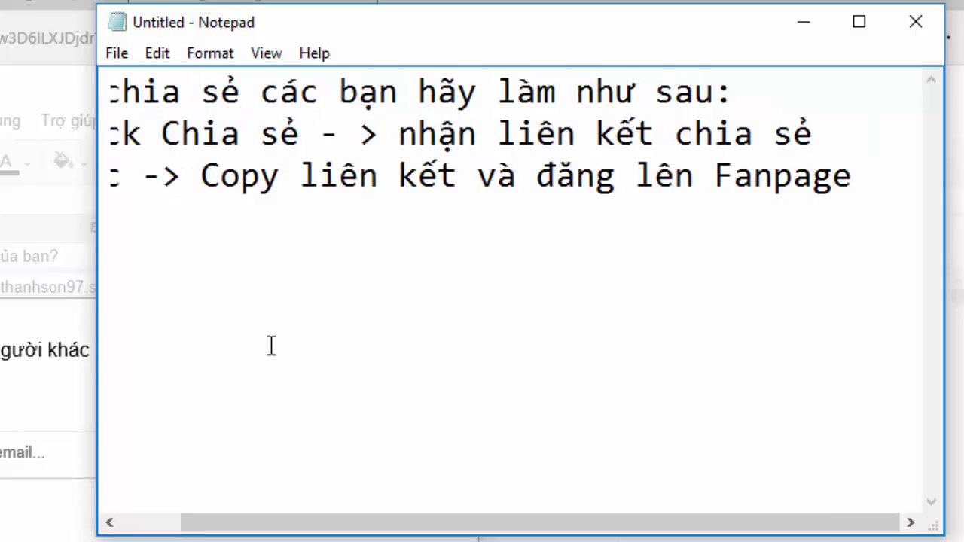
key(Return)
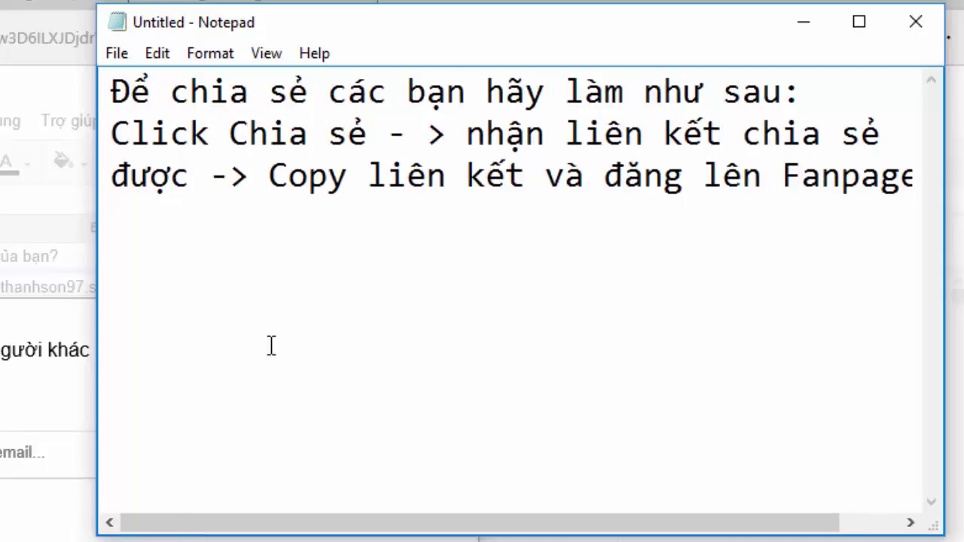
text(,)
key(BackSpace)
text(web)
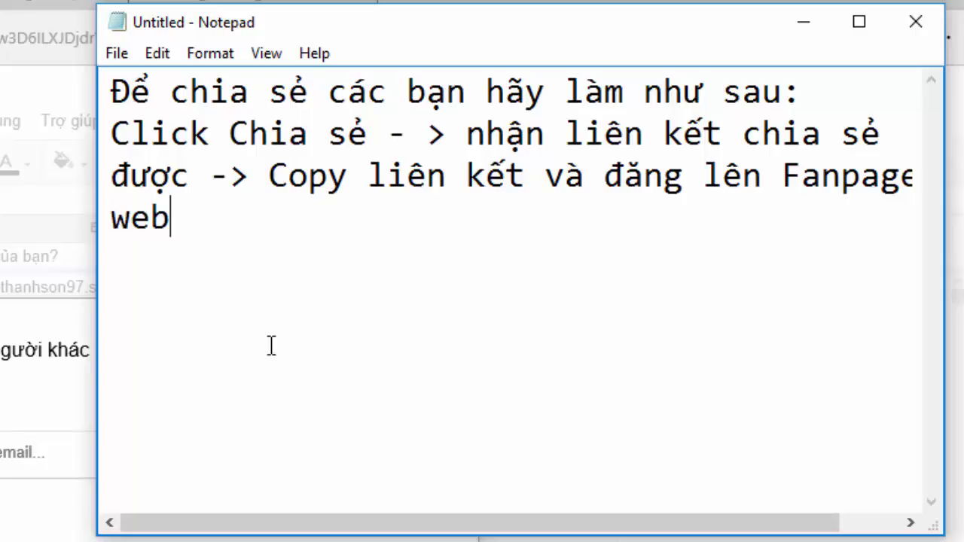
text(dit)
key(BackSpace)
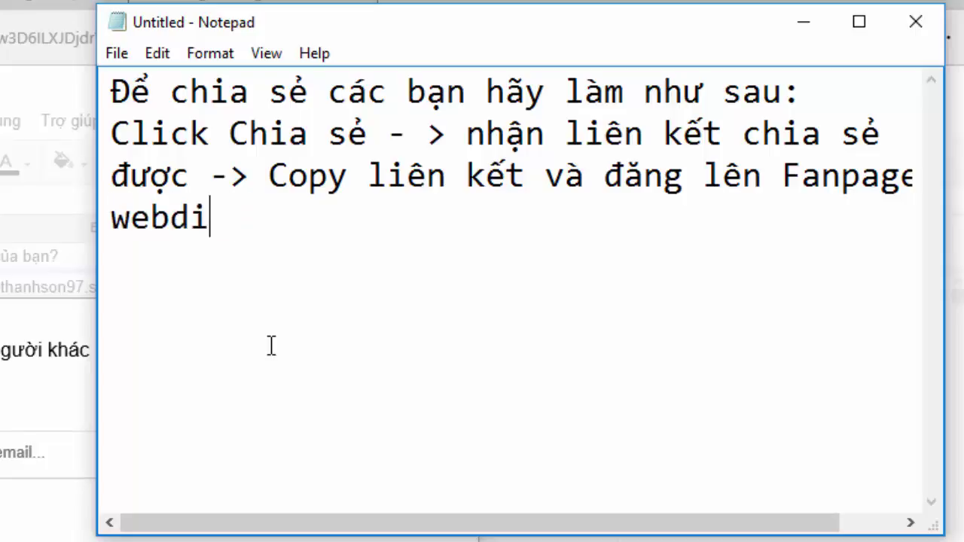
key(BackSpace)
key(BackSpace)
text(si)
text(te,...)
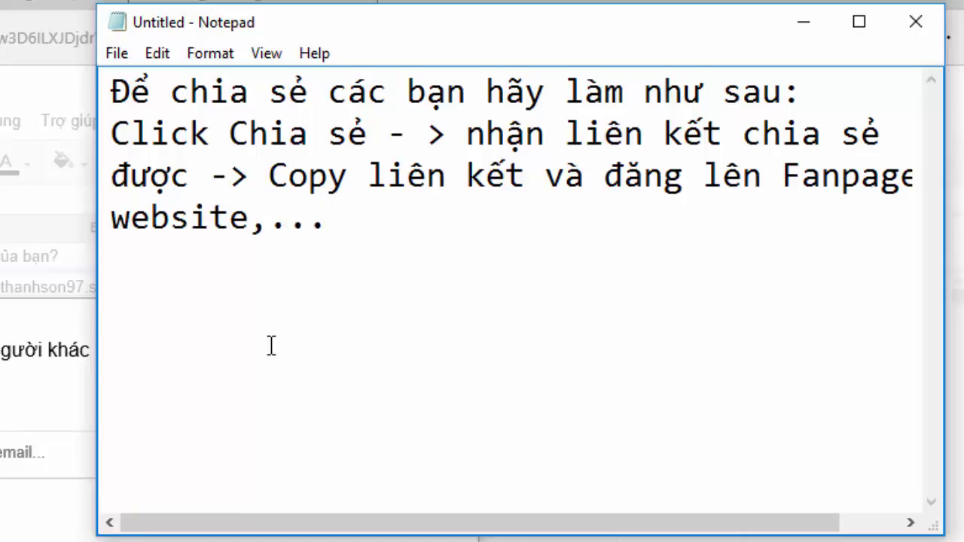
Start a new paragraph: 'Mình cũng hé lộ cho các bạn một mẹo là hãy rút gọn link ()'
key(Return)
key(Return)
text(Mình )
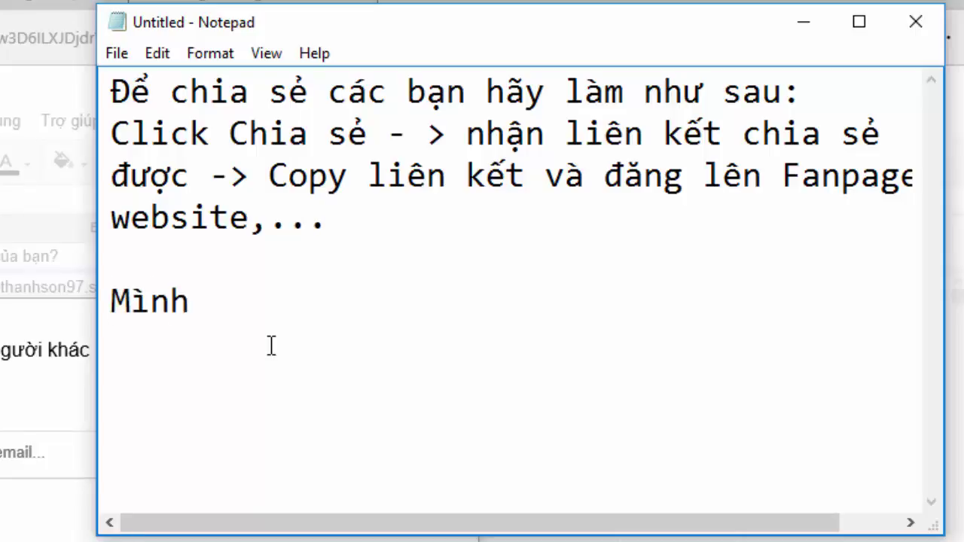
text(cũng )
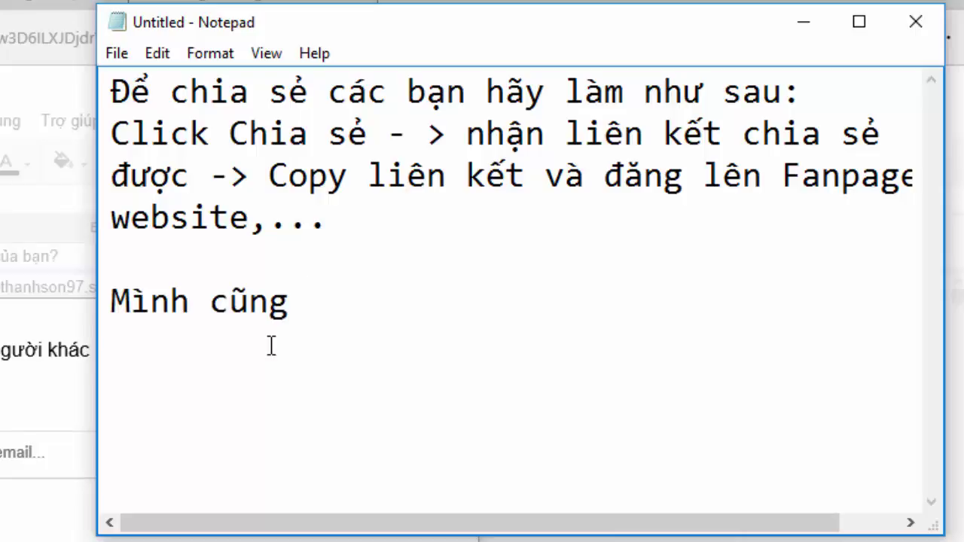
text(hu)
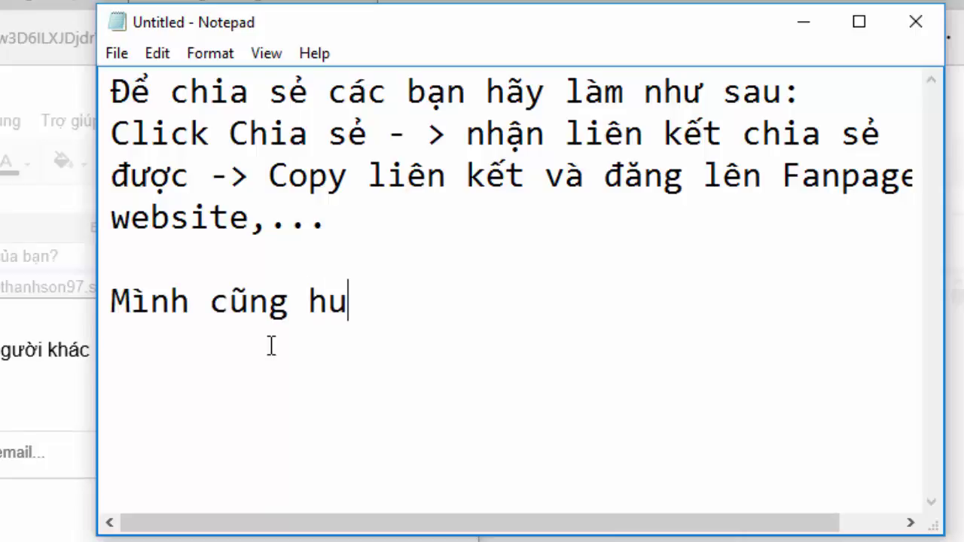
key(BackSpace)
key(BackSpace)
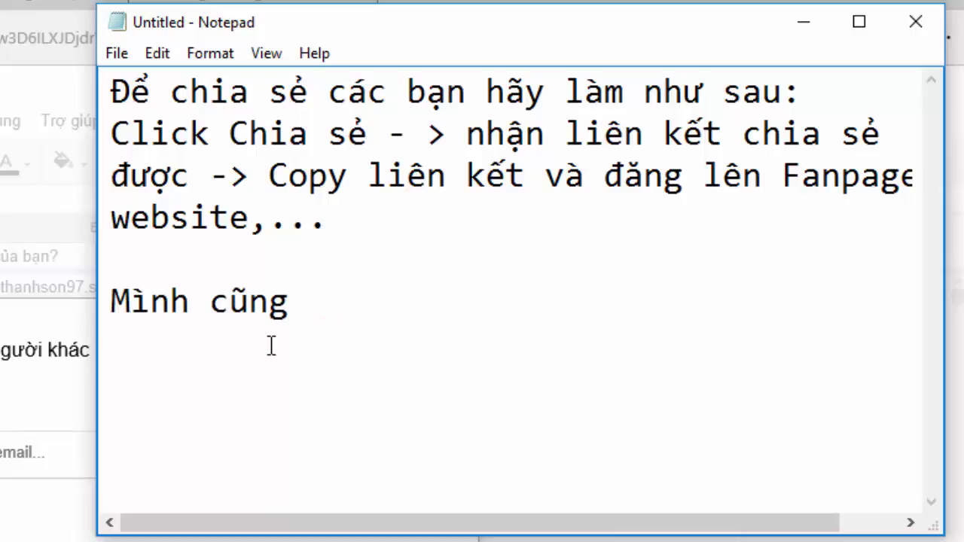
text(he)
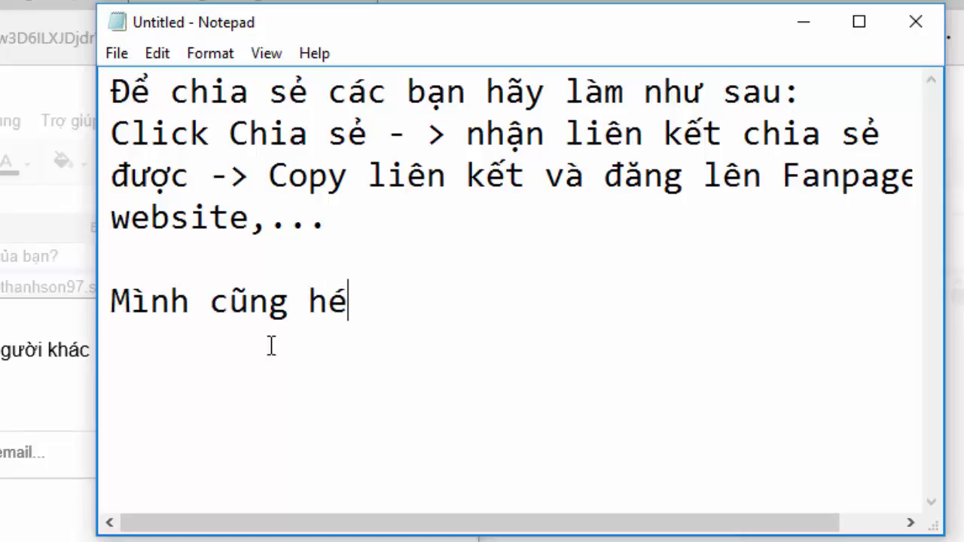
text( looj cho )
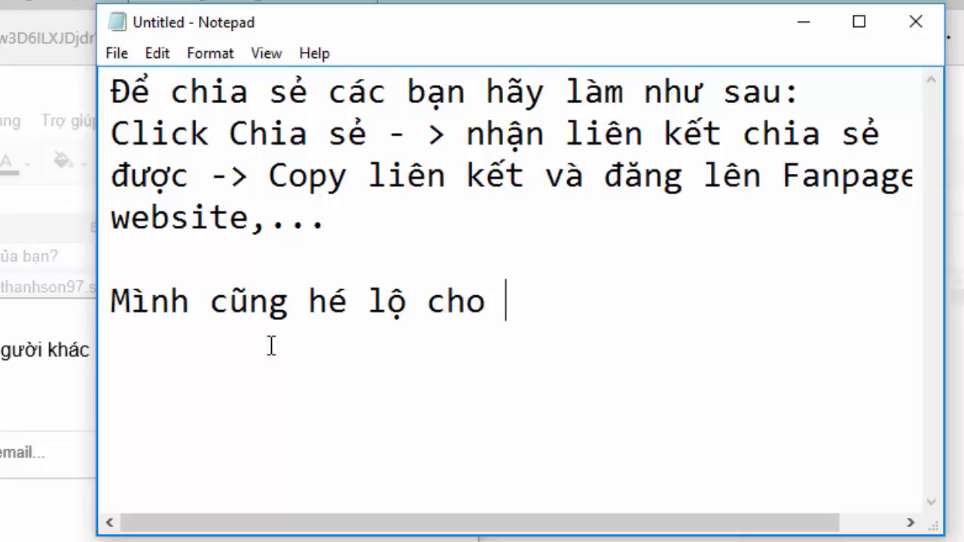
text(cacs banx)
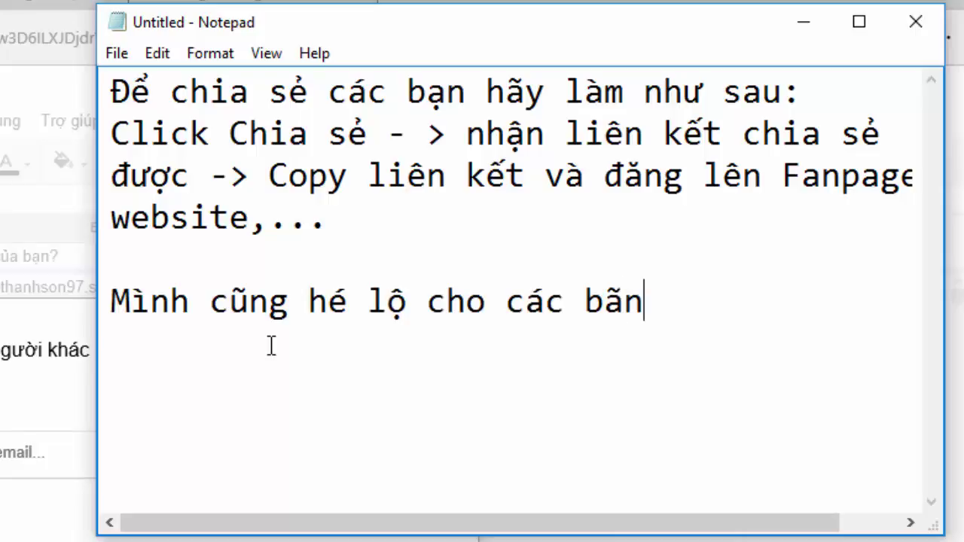
text(j mootj )
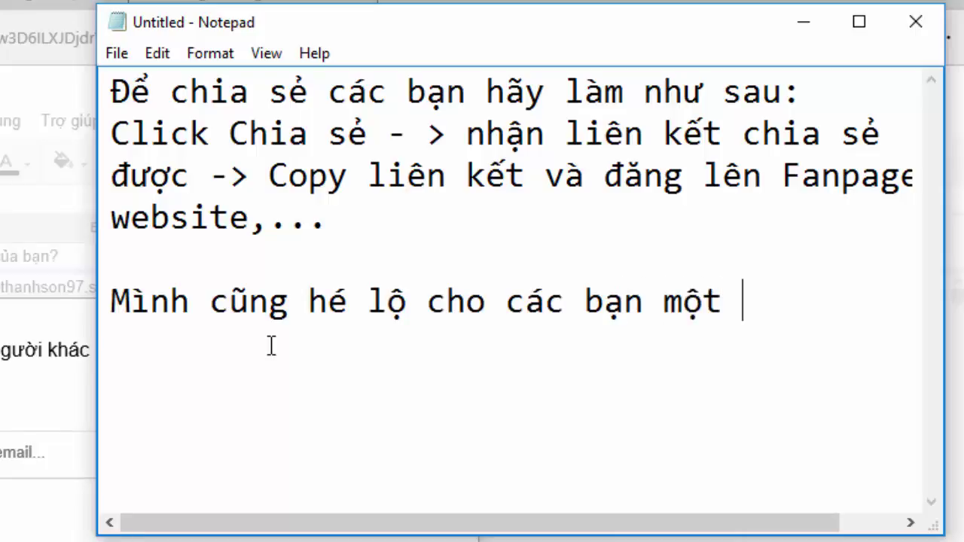
text(meoj)
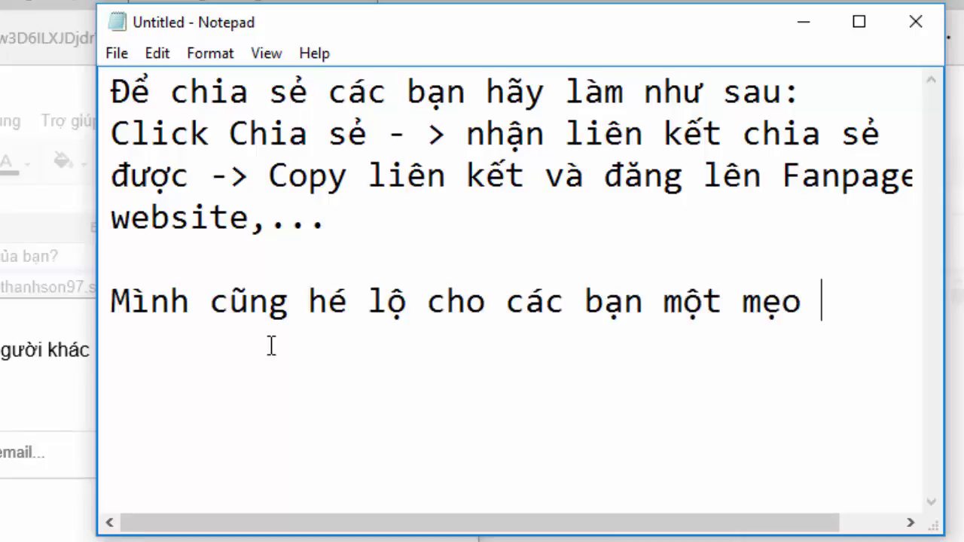
text(laf ha)
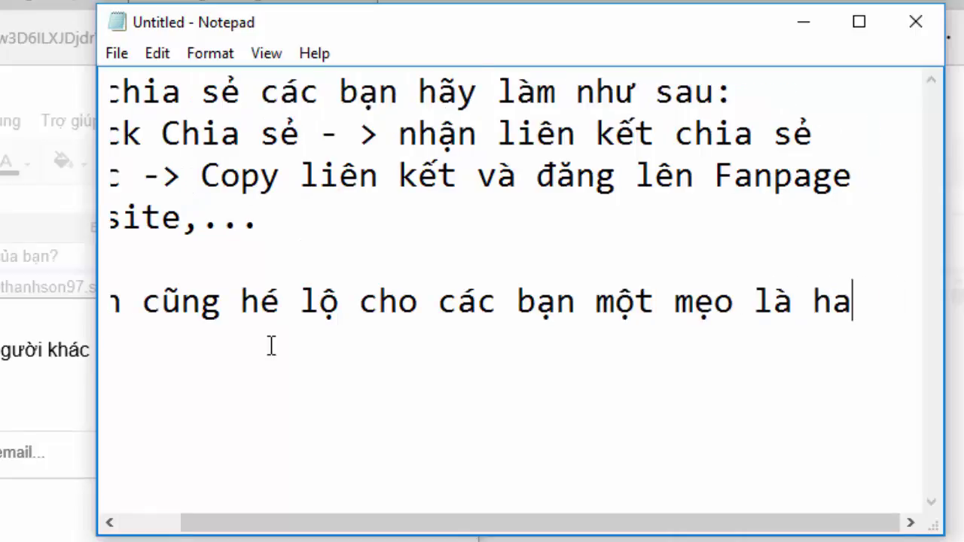
text(yrx)
text(y)
key(BackSpace)
key(Return)
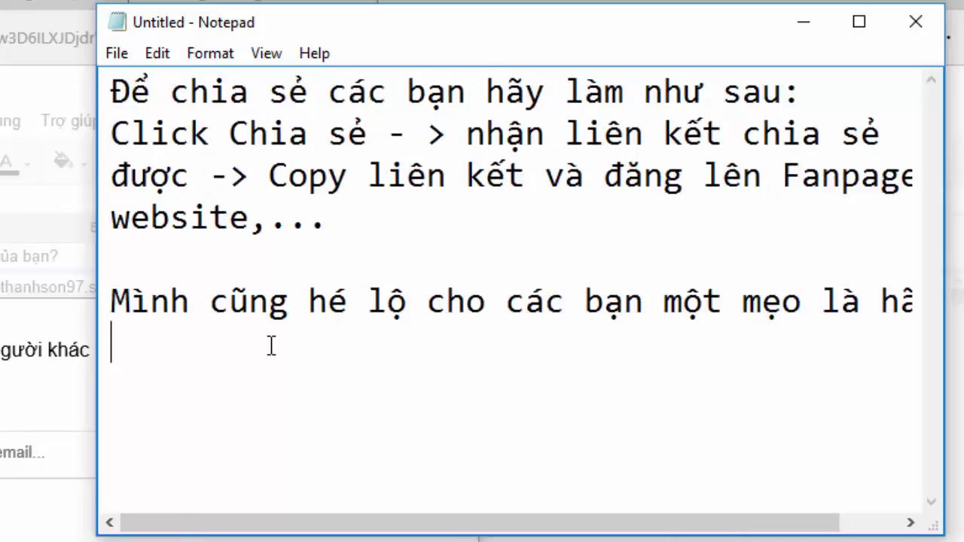
text(rust g)
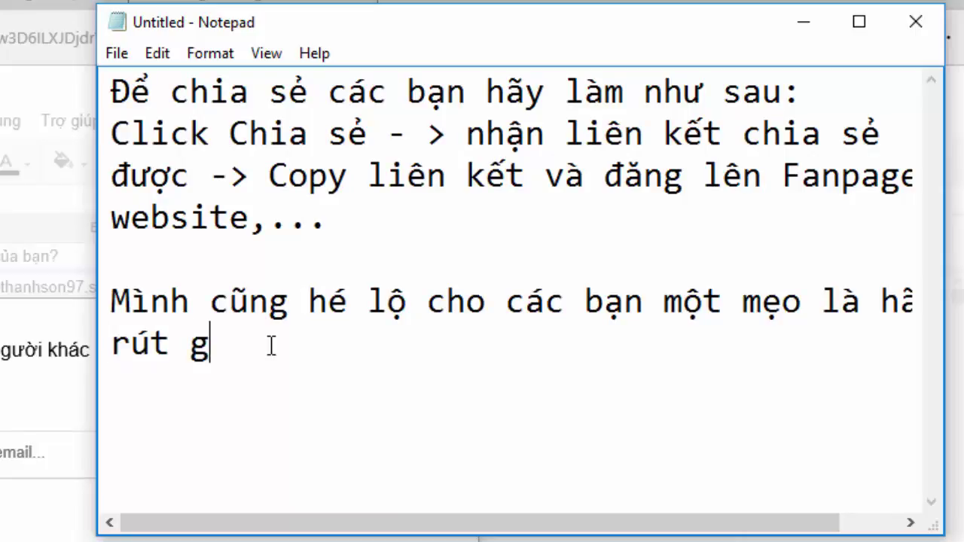
text(on)
key(BackSpace)
text(j l)
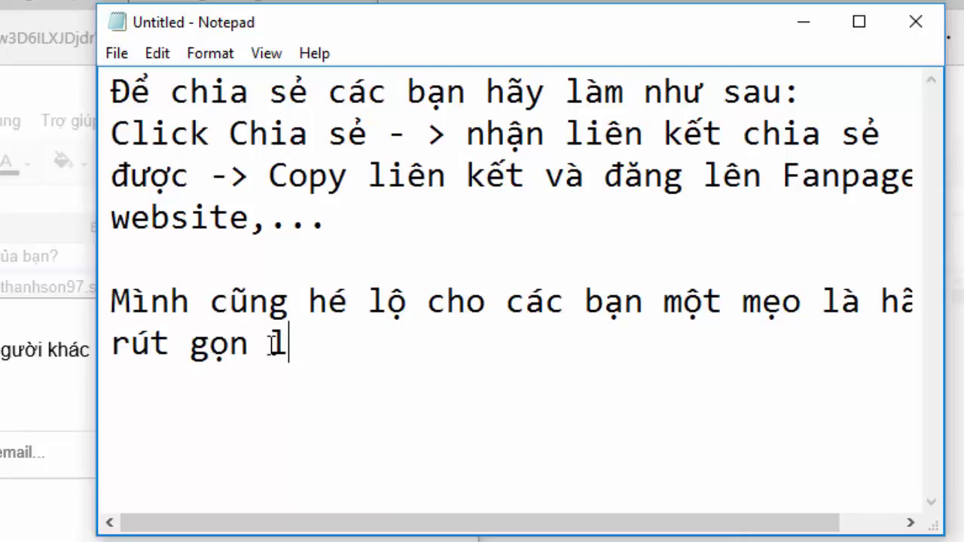
text(ink ())
Fill the parentheses with 'không phải rút gọn link kiếm tiền nhé !!!'
key(Left)
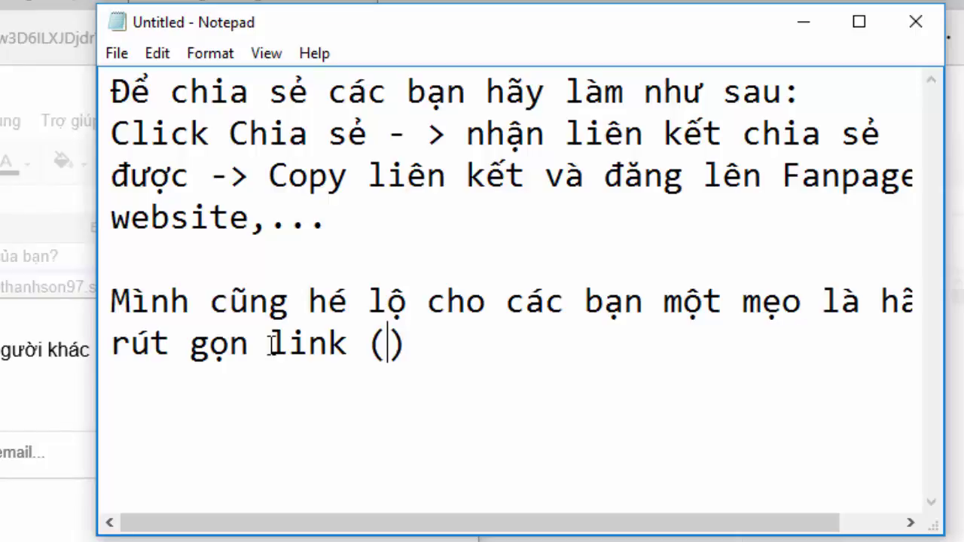
text(khong)
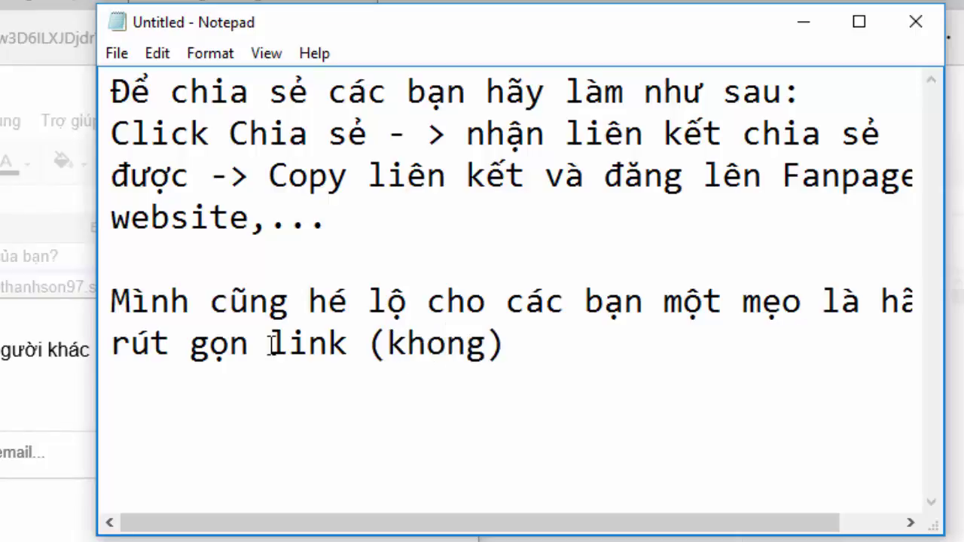
text(o phai)
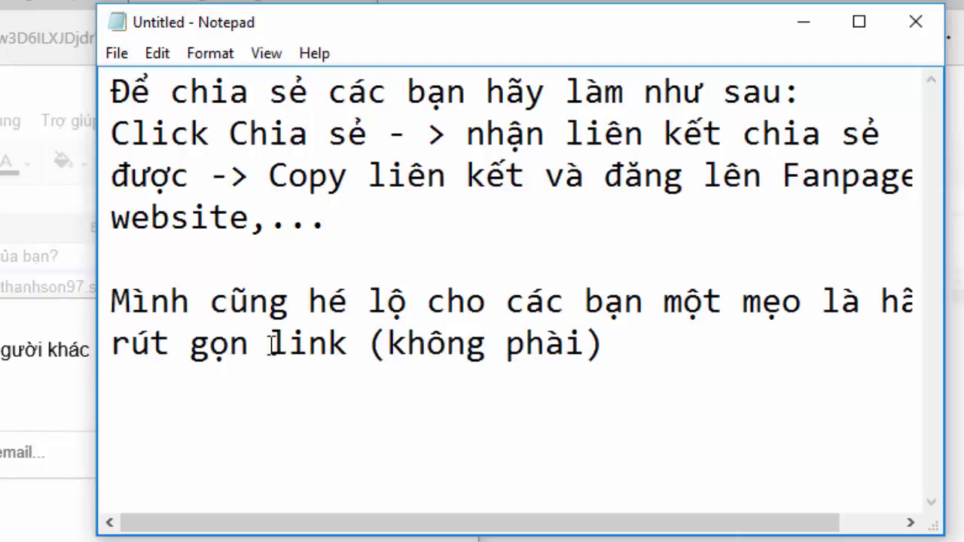
key(BackSpace)
text(r)
text(i ru)
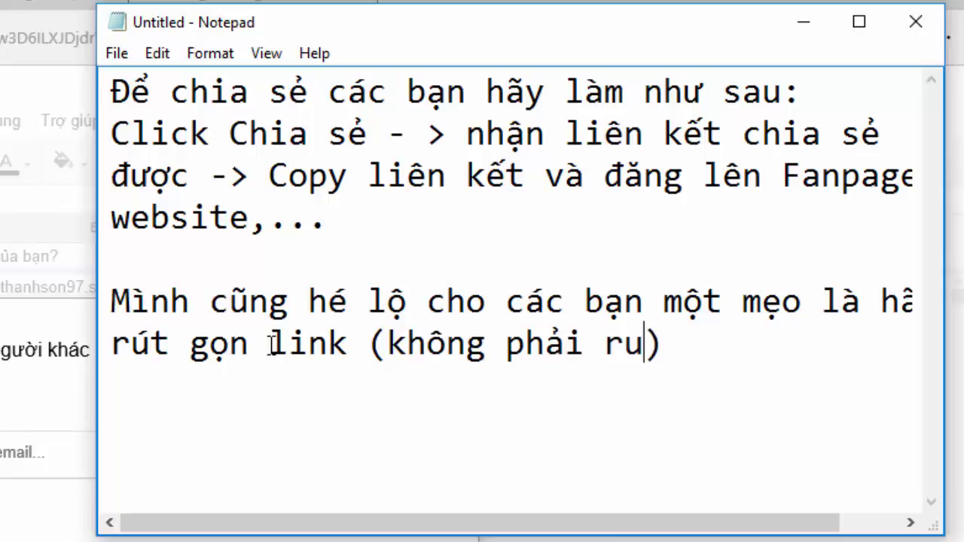
text(ts )
text(gon)
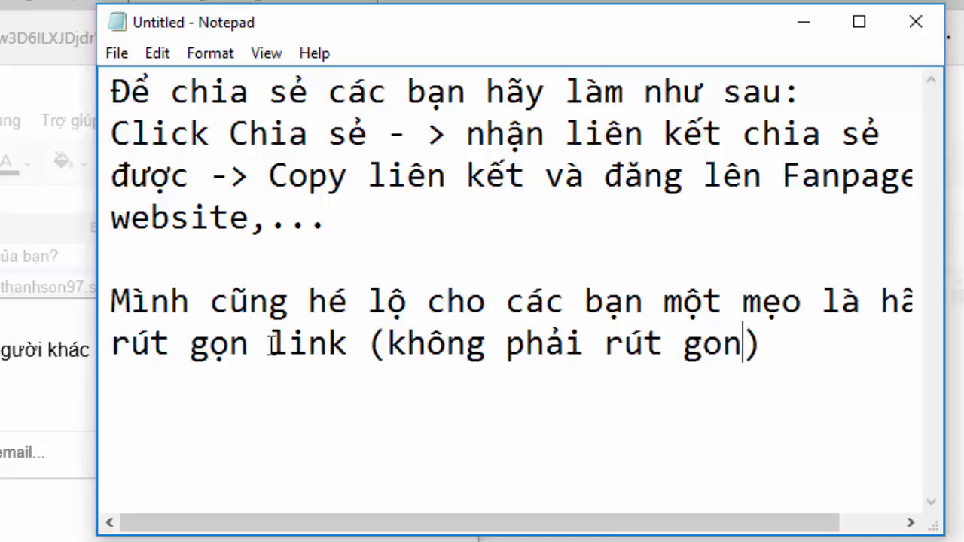
text( link)
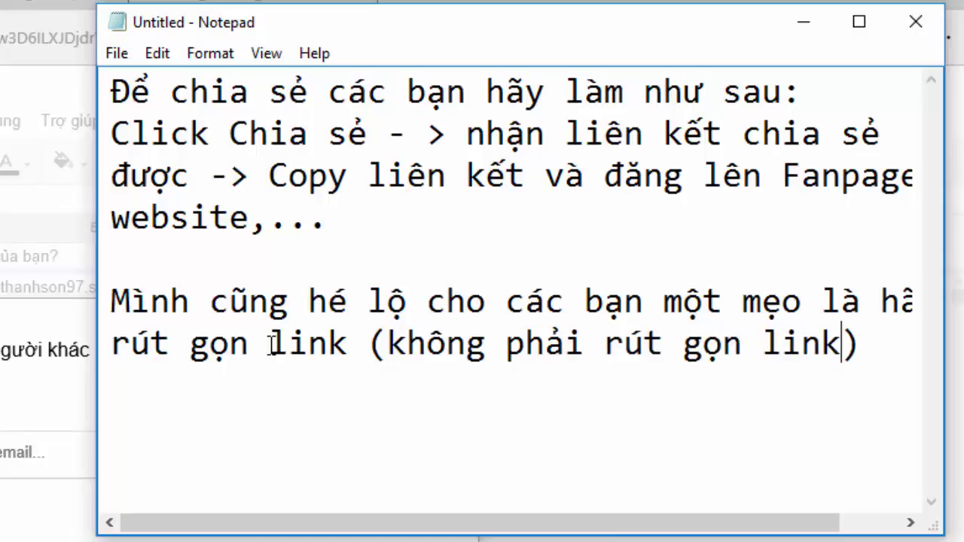
key(Return)
text(kiees)
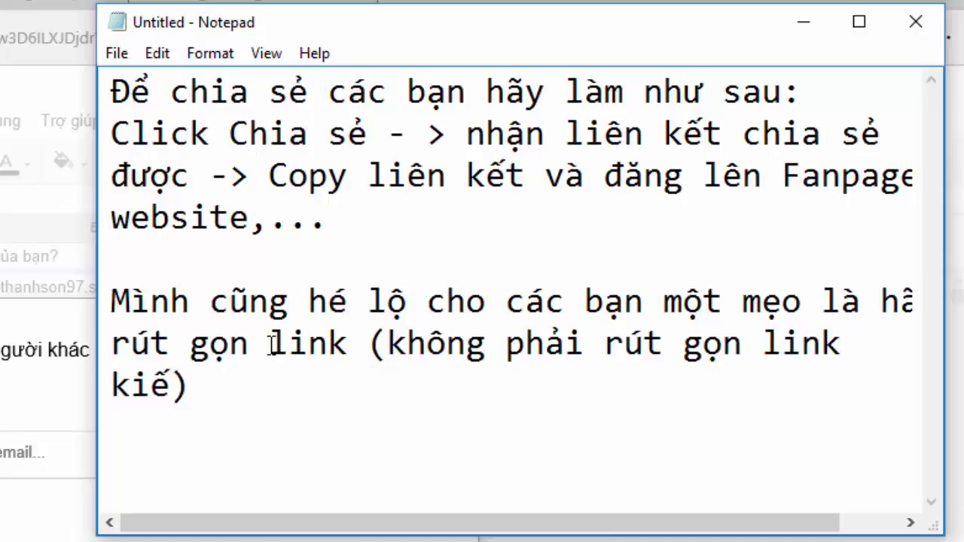
text(m tir)
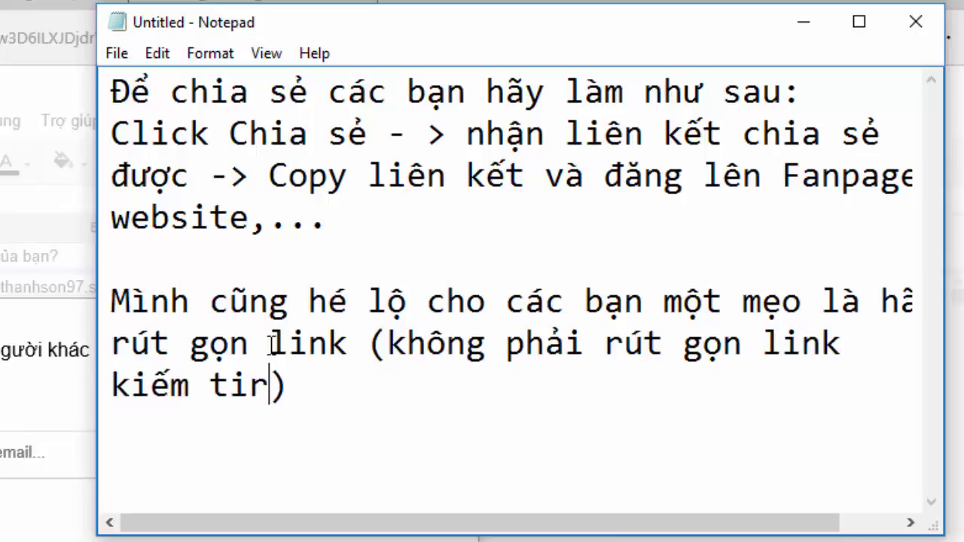
key(BackSpace)
text(enef nh)
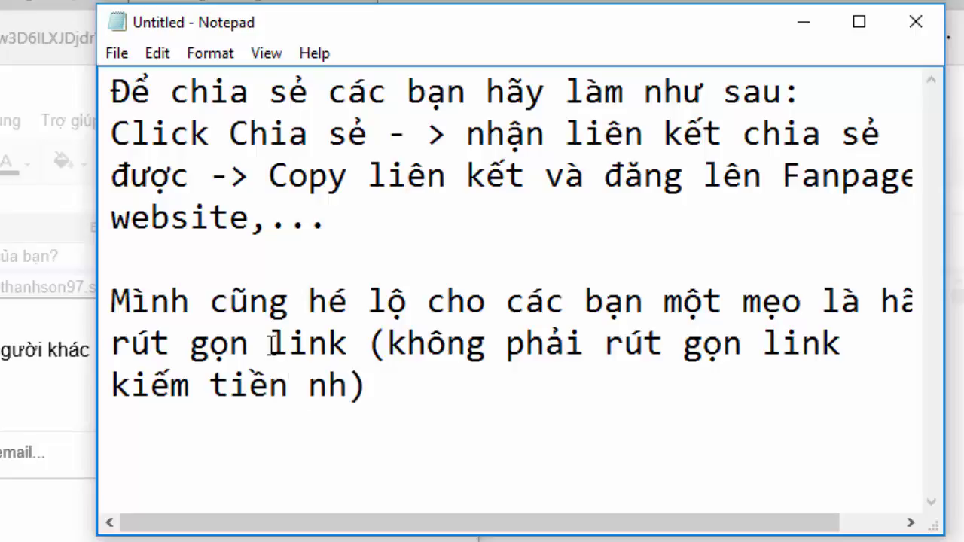
text(es)
text( !!!)
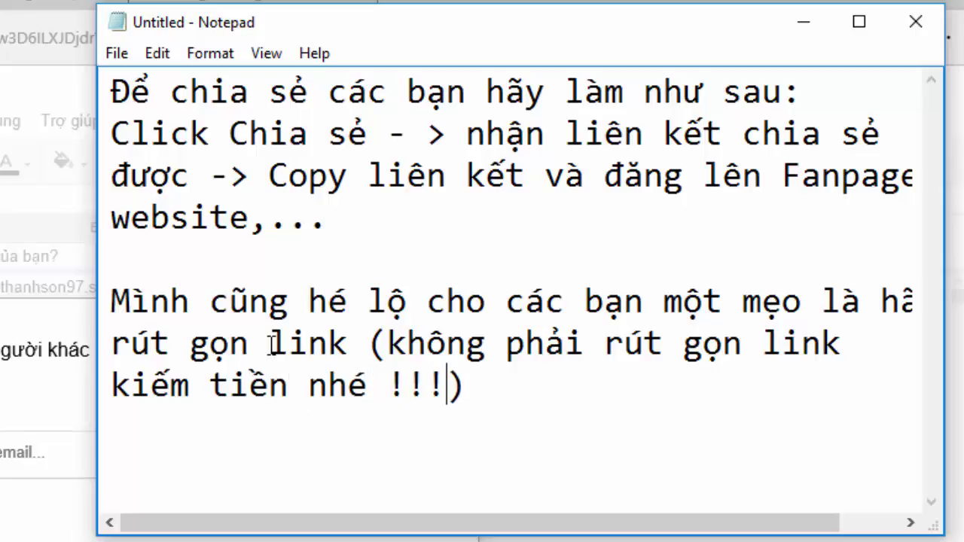
key(End)
Continue the sentence with 'để đường link ngắn gọn hơn.'
text(ded)
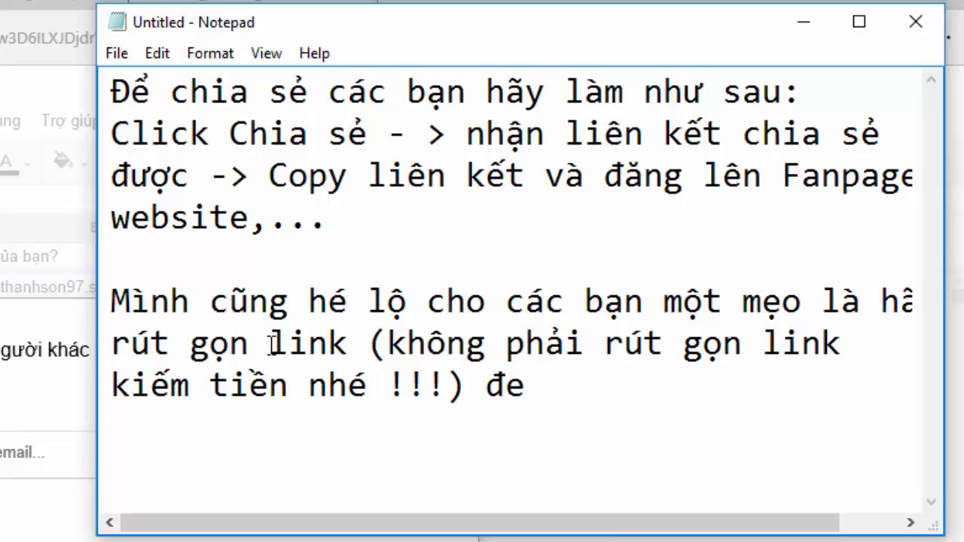
text(er )
text(duo)
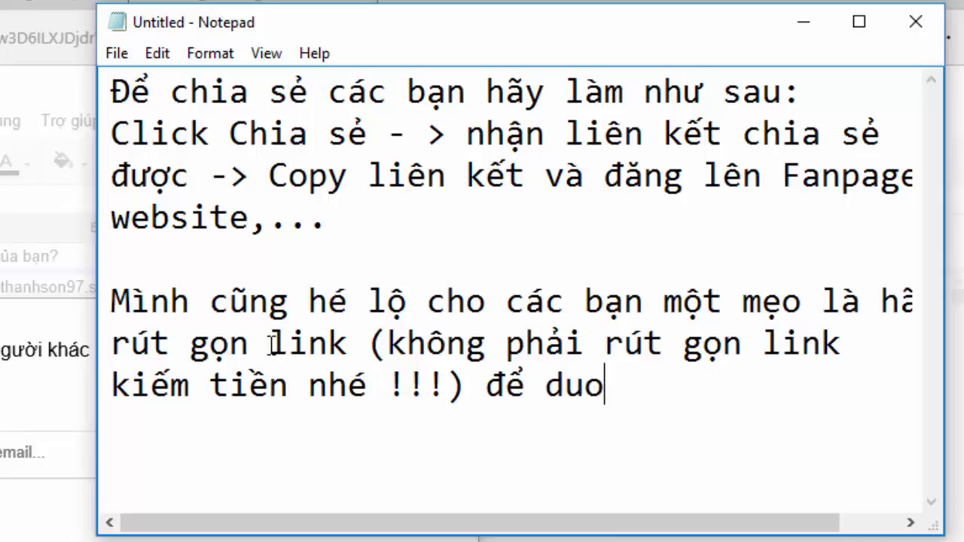
text(ngw)
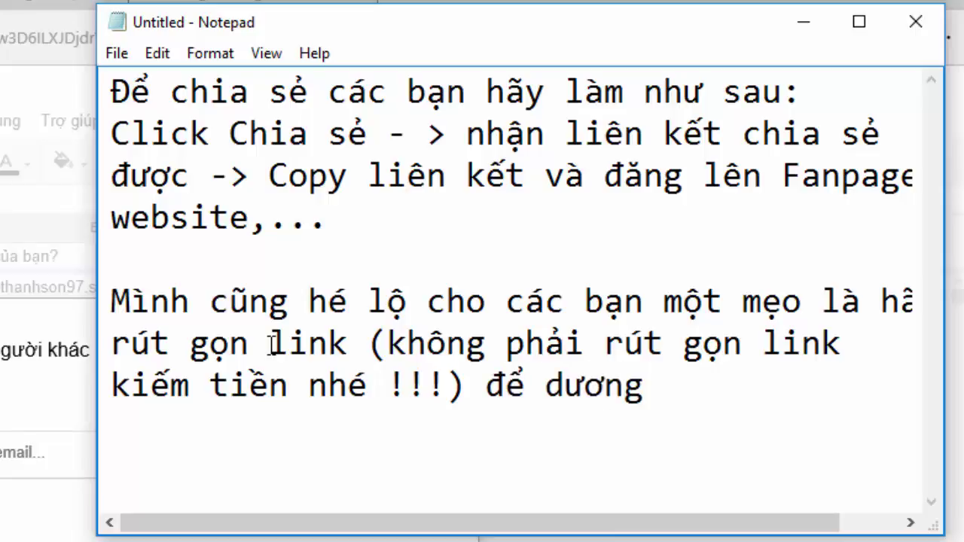
text(df link )
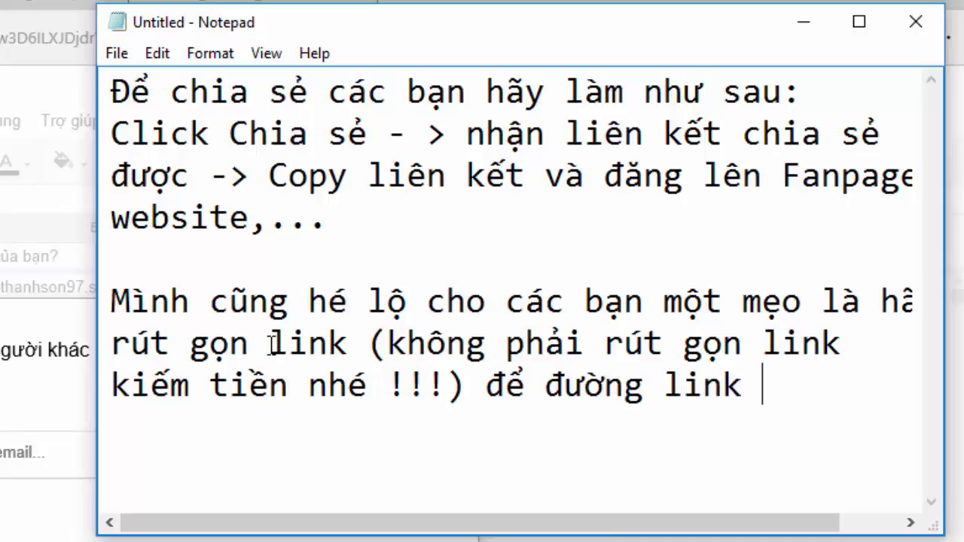
text(nh)
key(BackSpace)
text(gna)
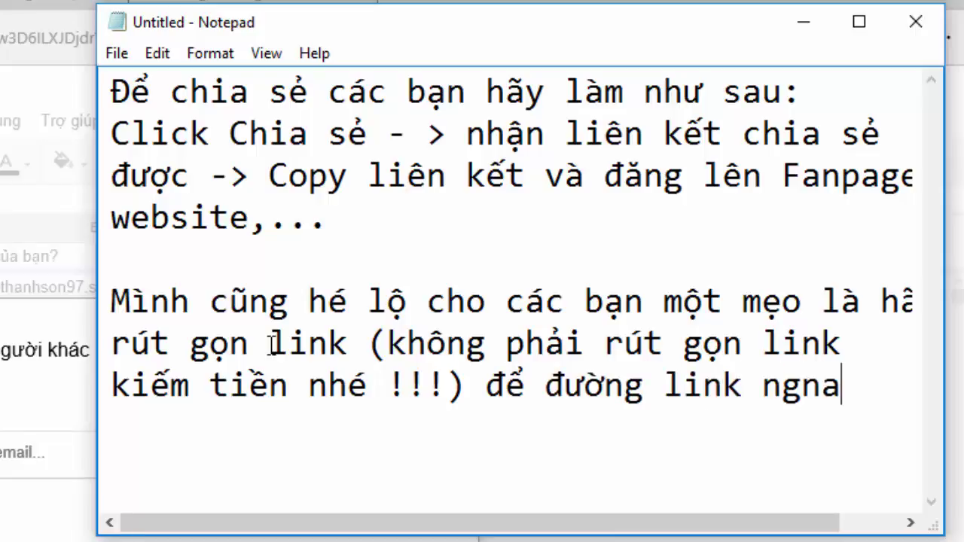
key(BackSpace)
key(BackSpace)
text(an)
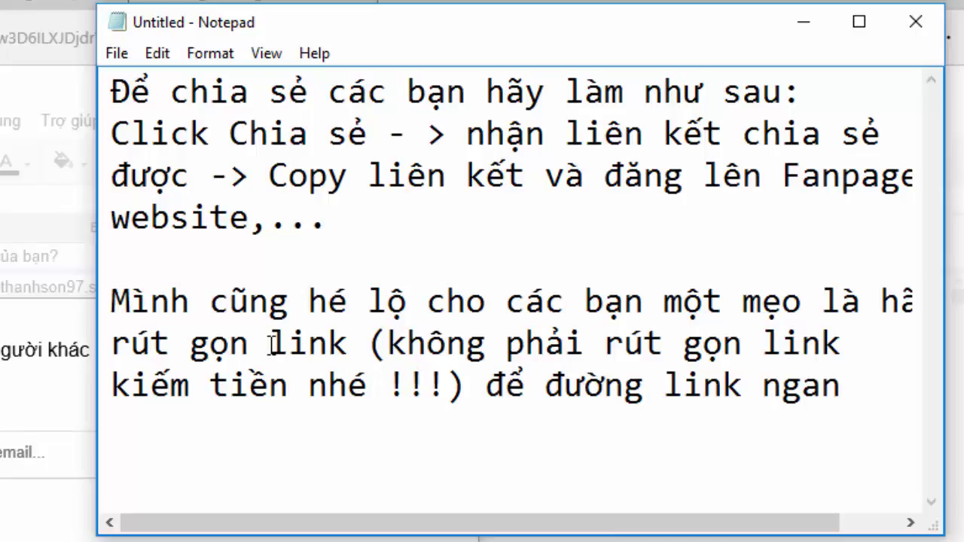
text(7)
key(BackSpace)
text(ws gon)
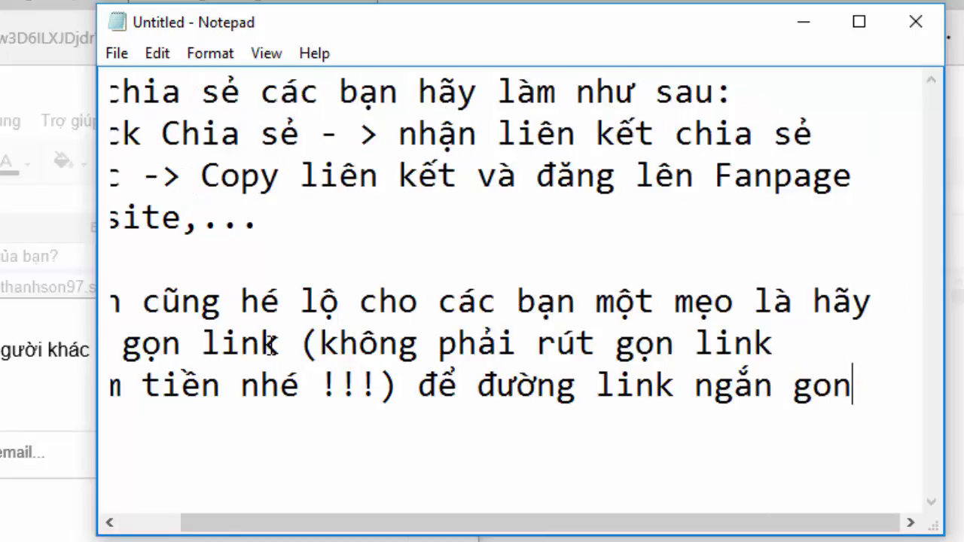
key(BackSpace)
key(BackSpace)
key(BackSpace)
key(BackSpace)
key(Return)
text(g)
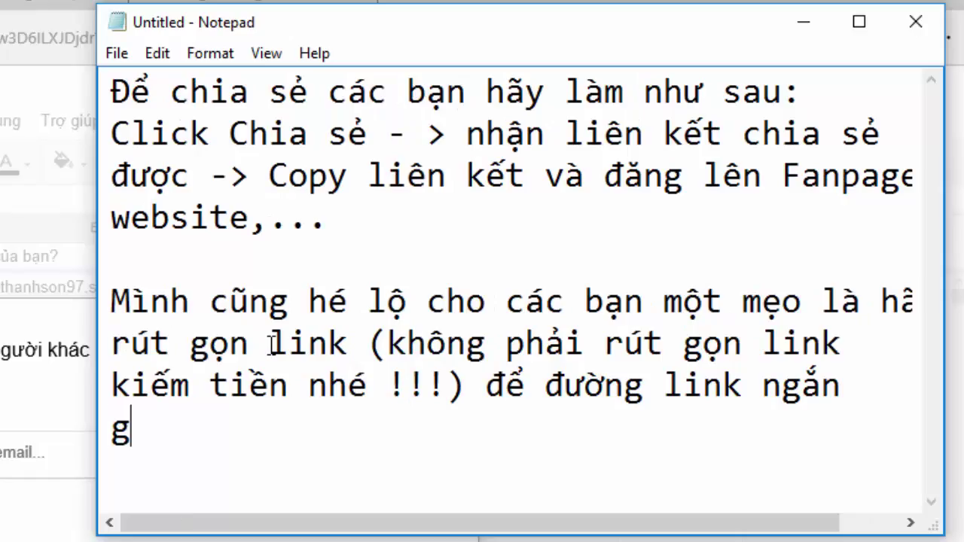
text(onj hown)
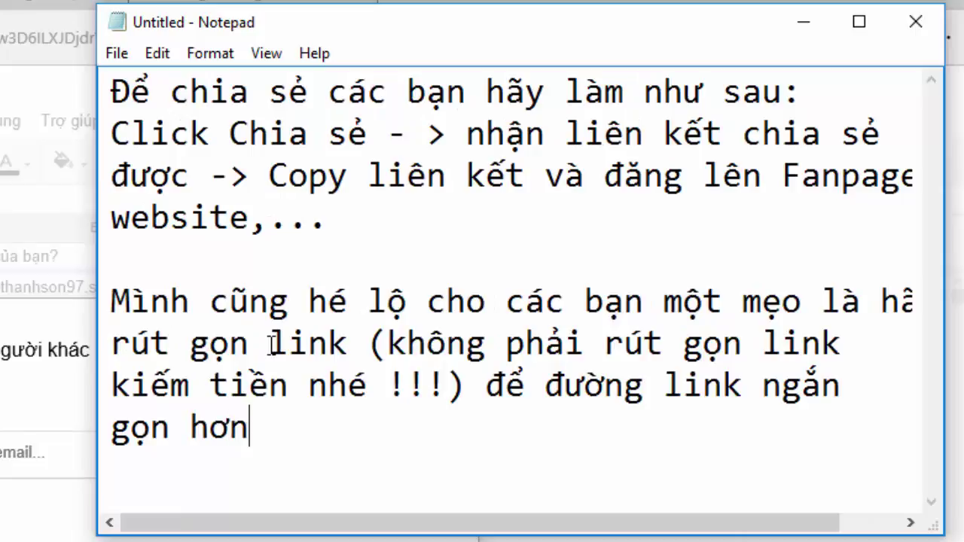
text(.)
Add 'Trang mình hay dùng là goo.gl của Google' as the closing line
text(Trang t)
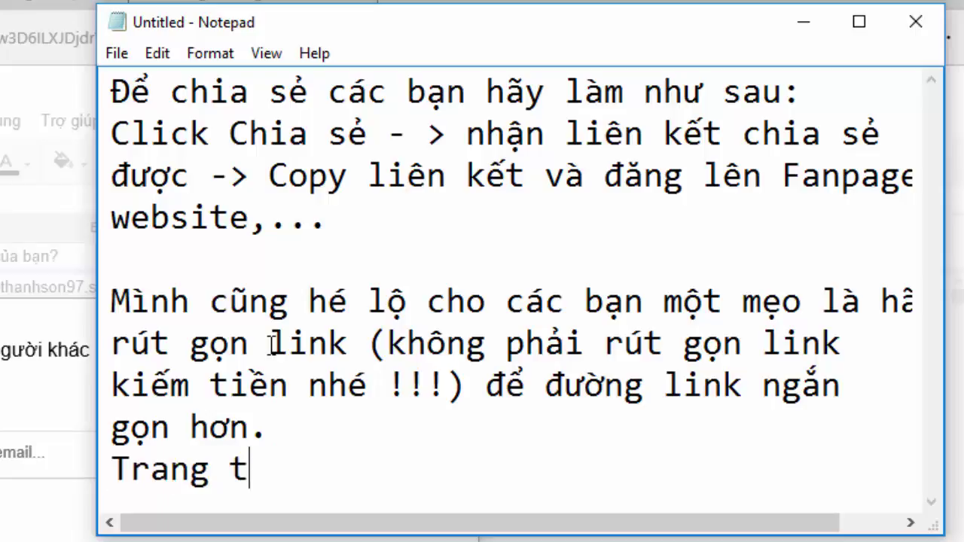
key(BackSpace)
text(minh)
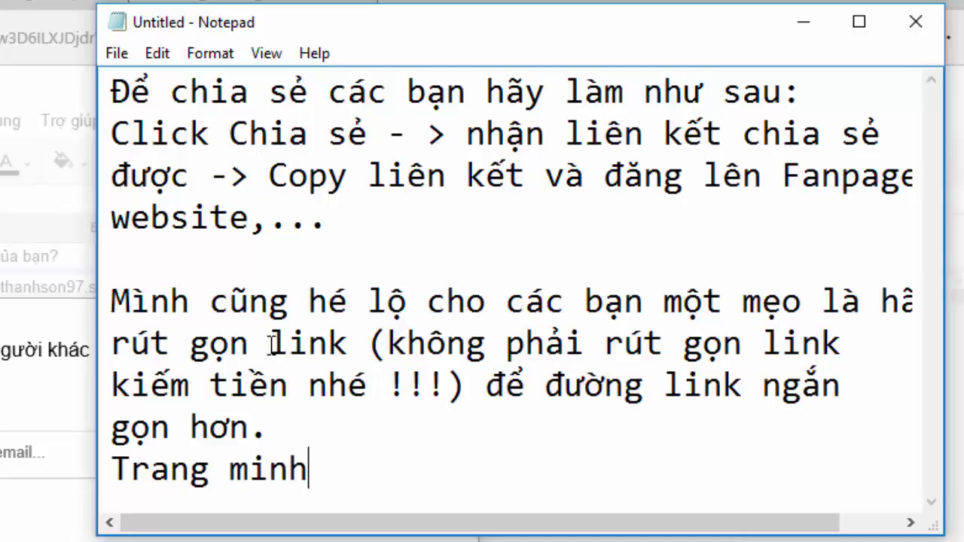
text( hay dung)
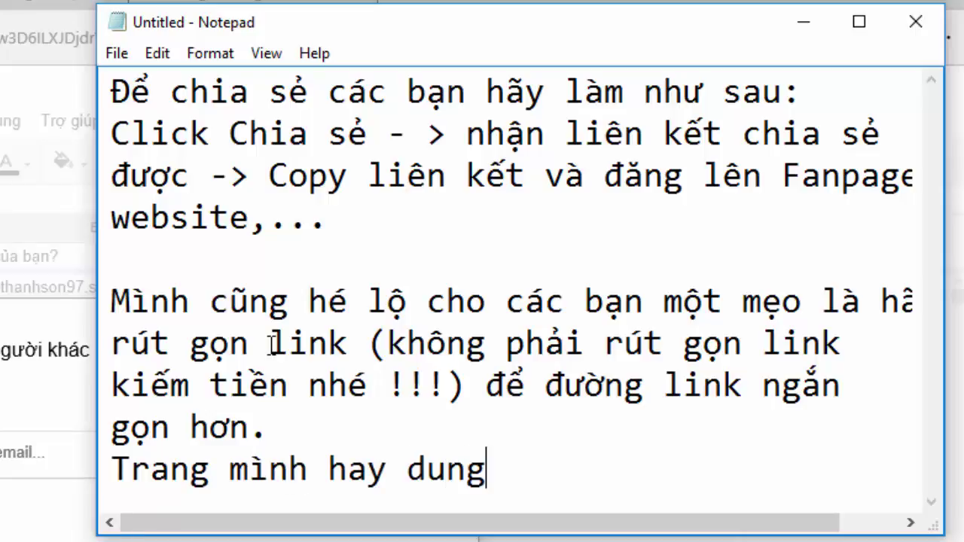
text(f là )
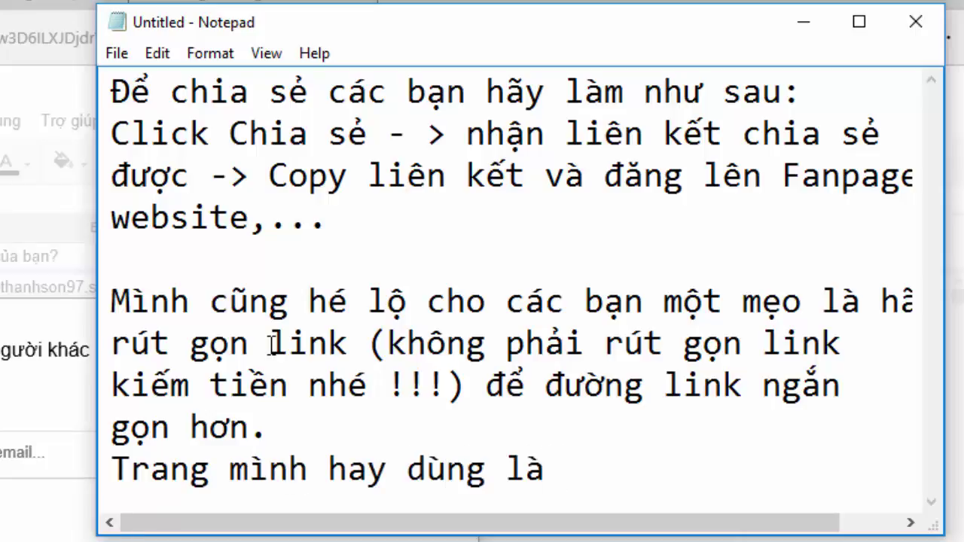
text(goo)
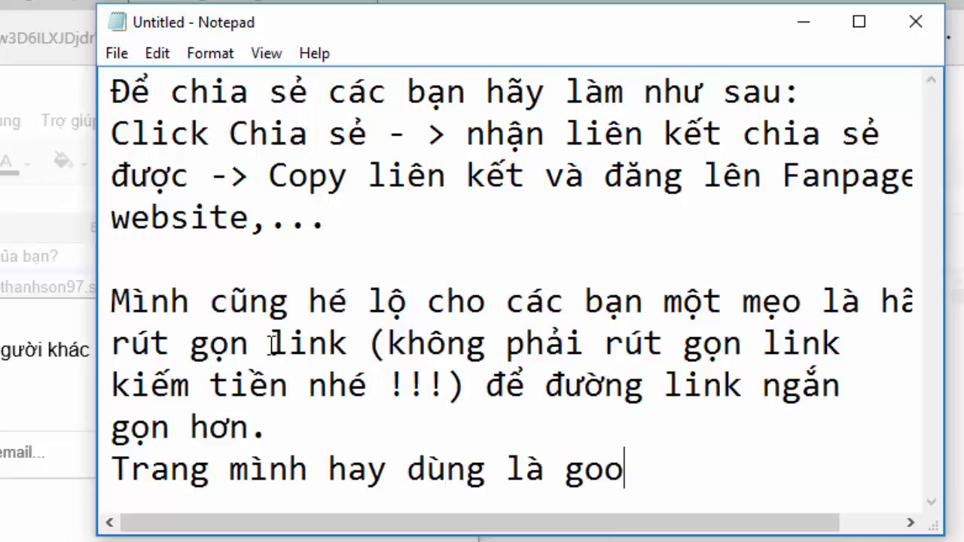
text(.gl ca)
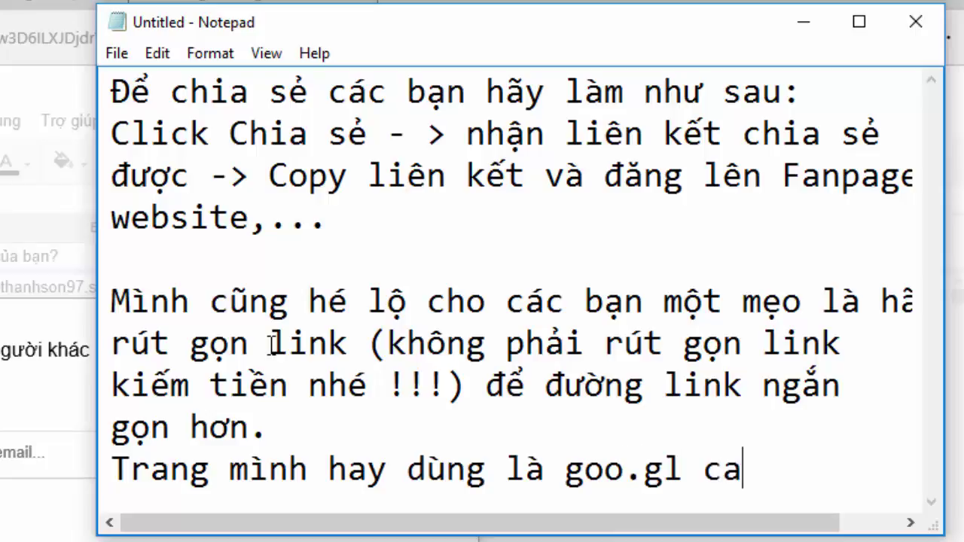
key(BackSpace)
text(uar )
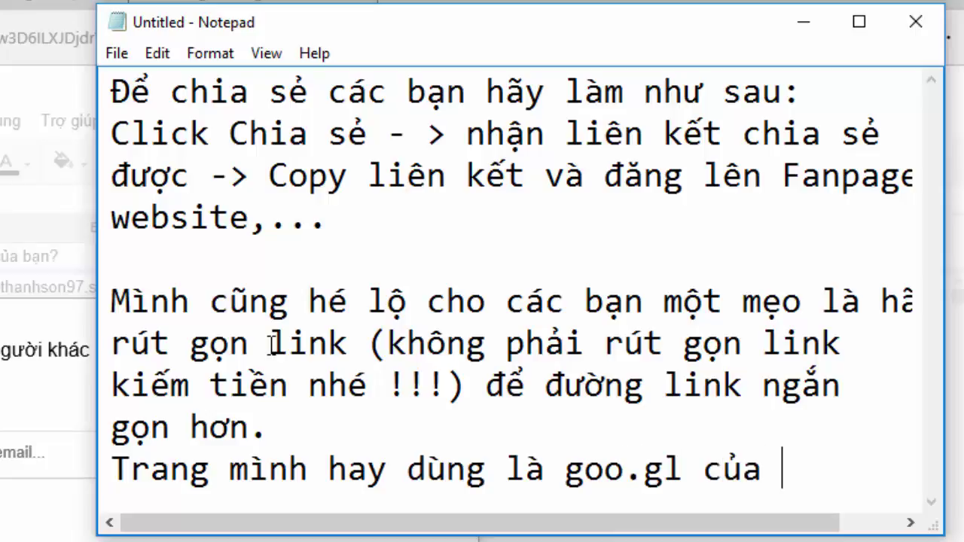
text(Go)
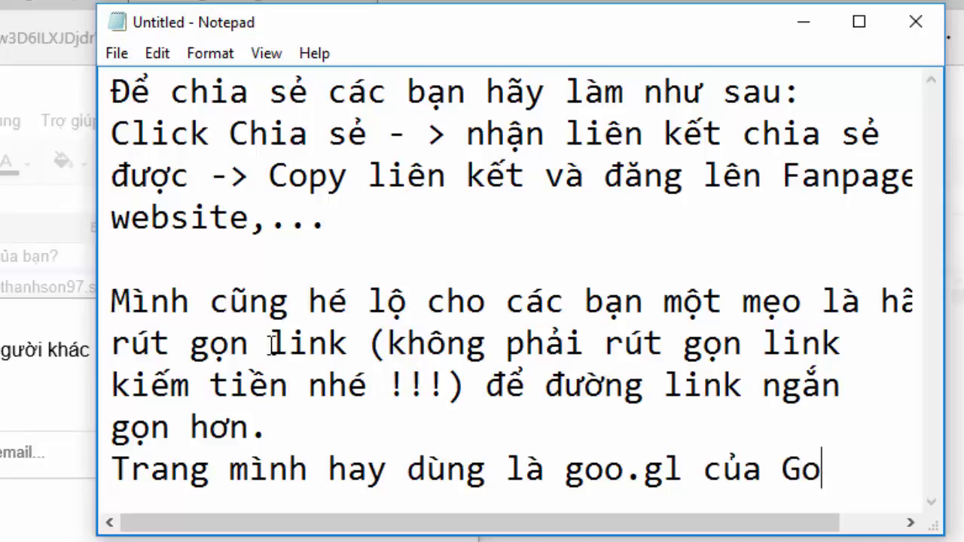
text(ogl3)
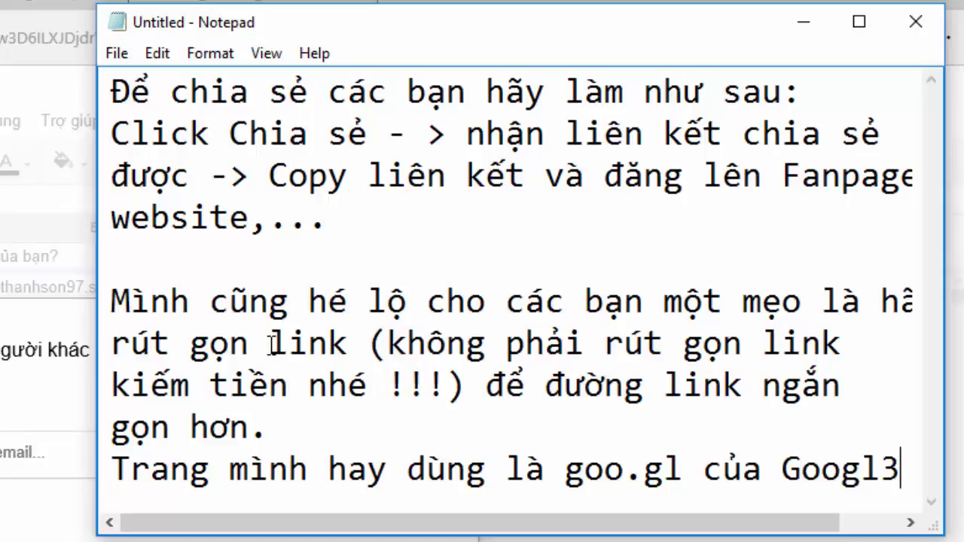
key(BackSpace)
text(e)
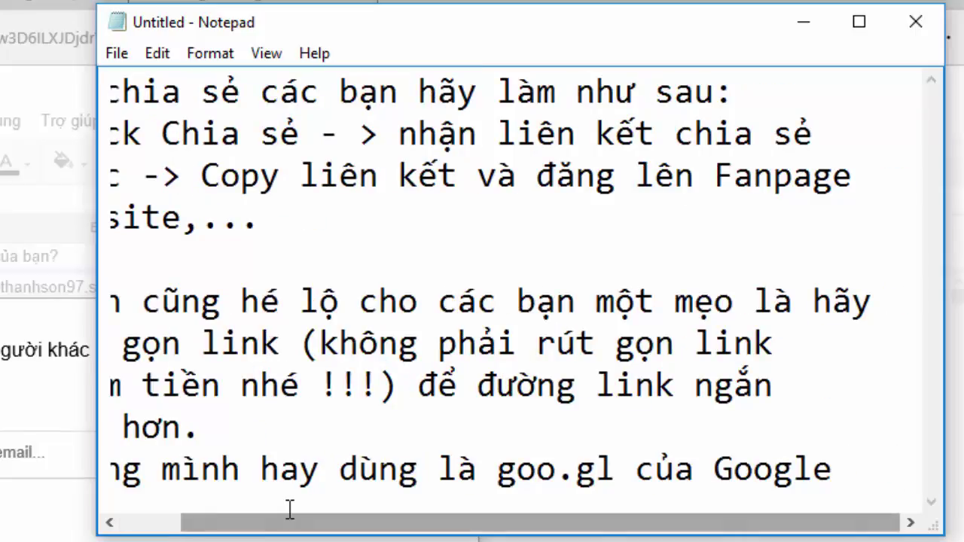
drag(279, 523, 123, 523)
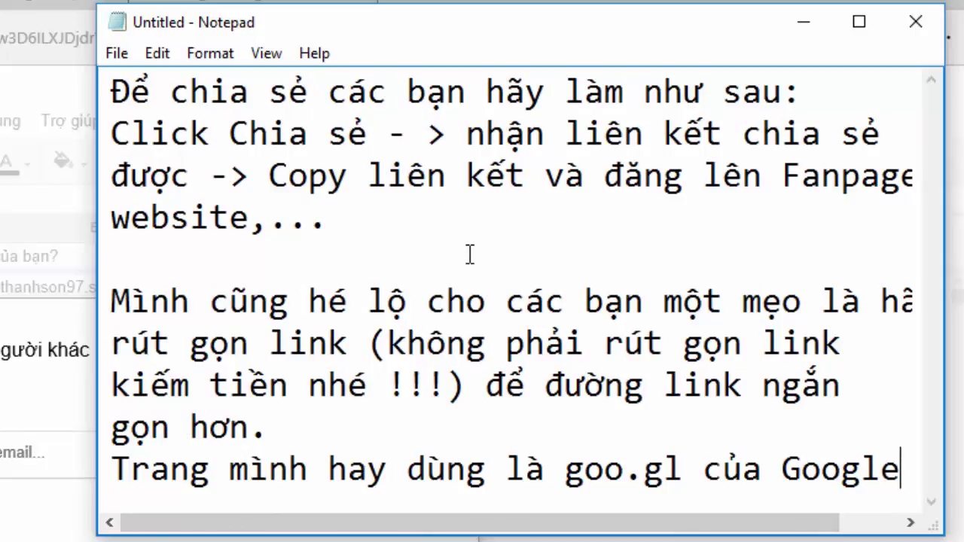
click(470, 254)
Replace the note with 'Các bạn cũng có thể thiết lập quyền cho trang tính được chia sẻ bằng cách click Nâng cao'
key(ctrl+a)
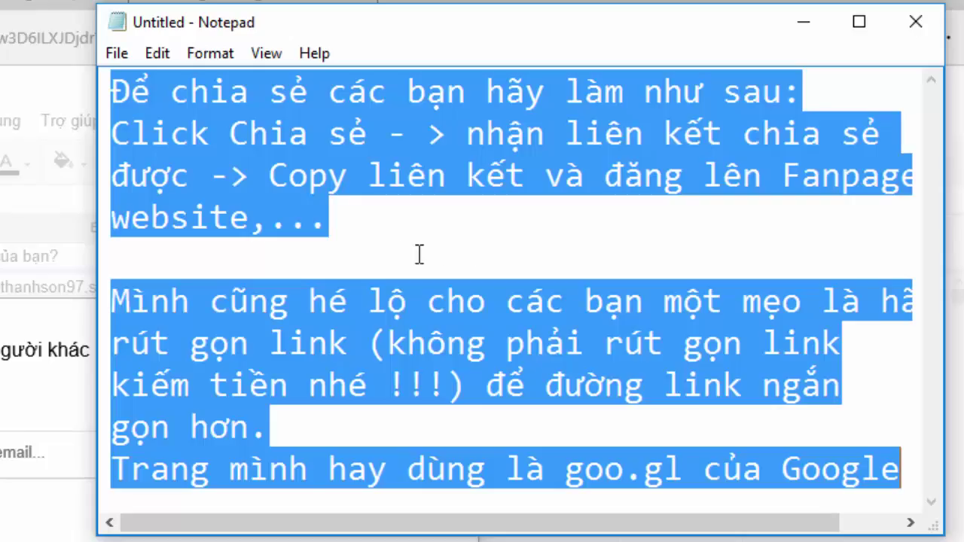
key(BackSpace)
text(Ca)
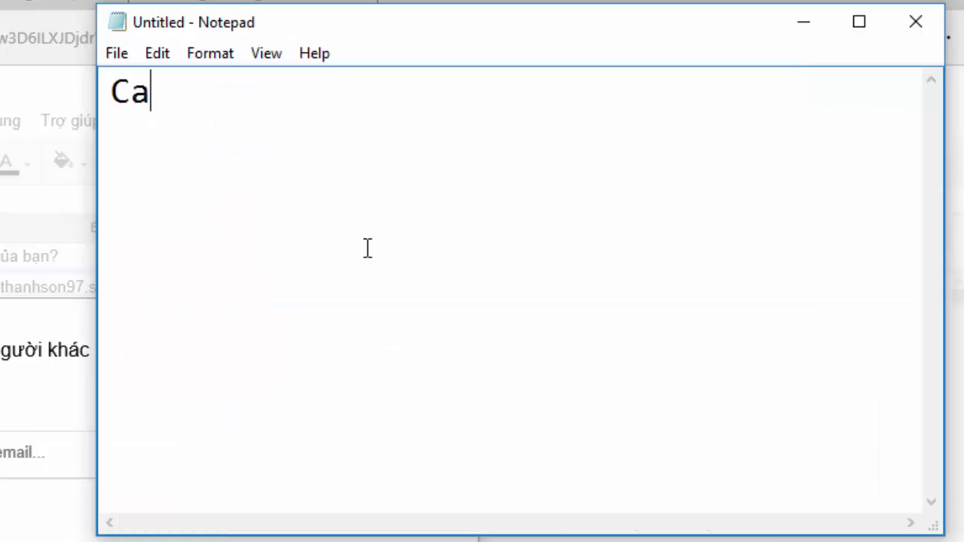
text(csbanj )
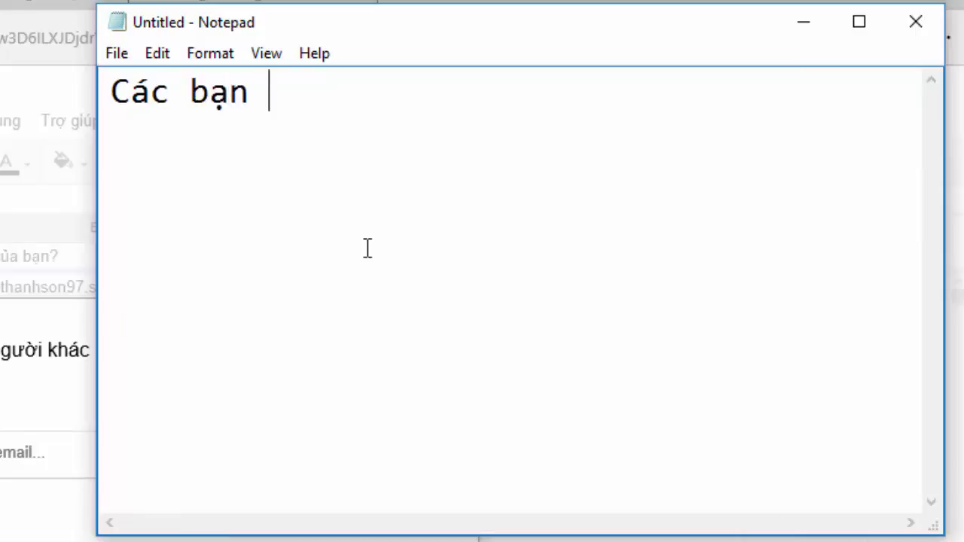
text(cung)
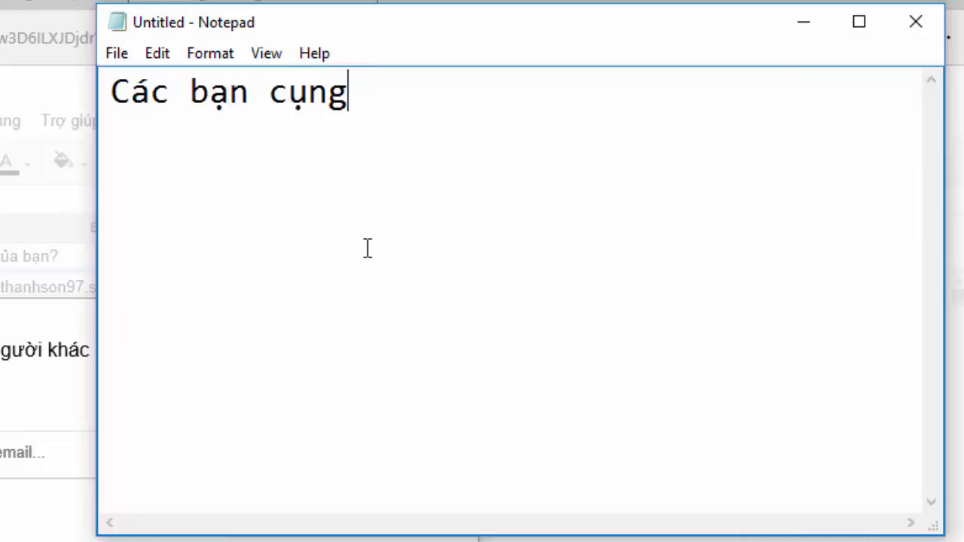
text(x c)
text(th)
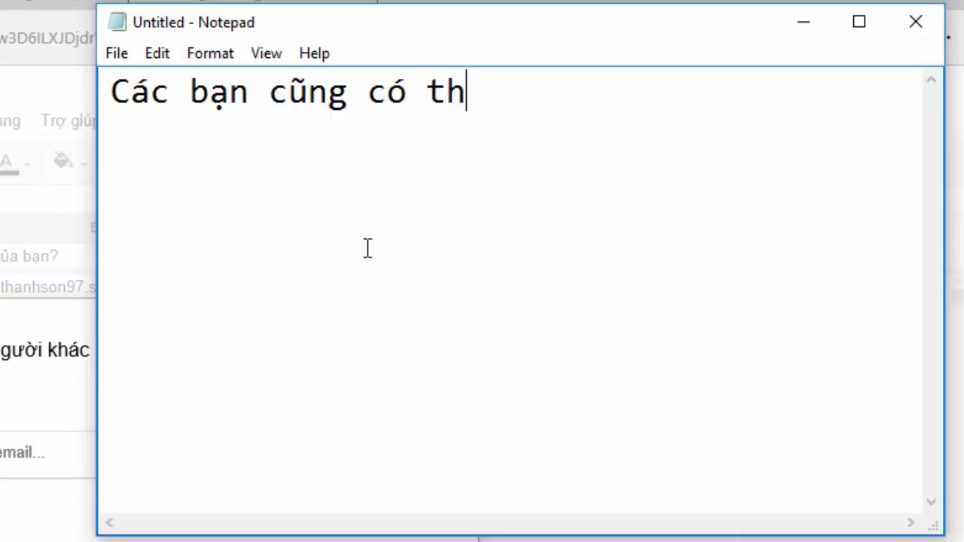
text(eer )
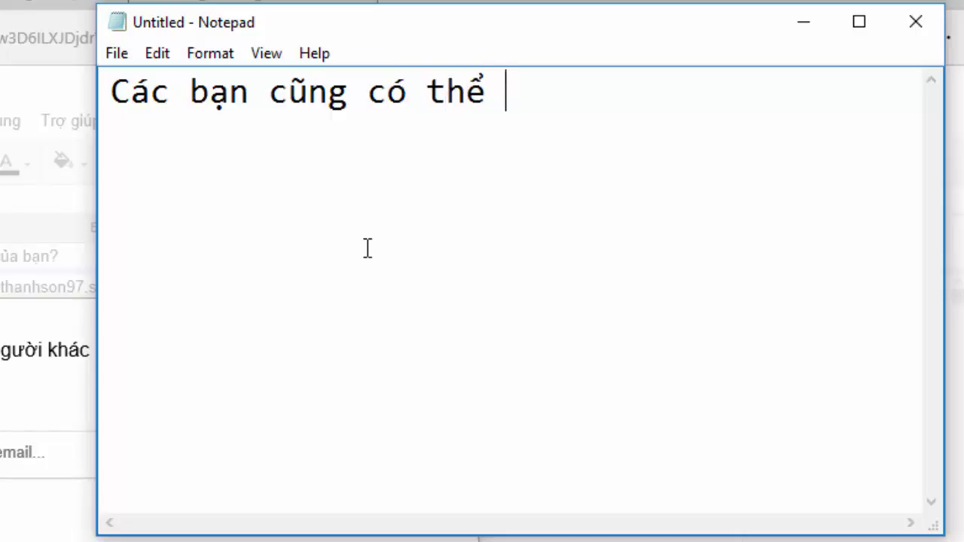
text(thietes )
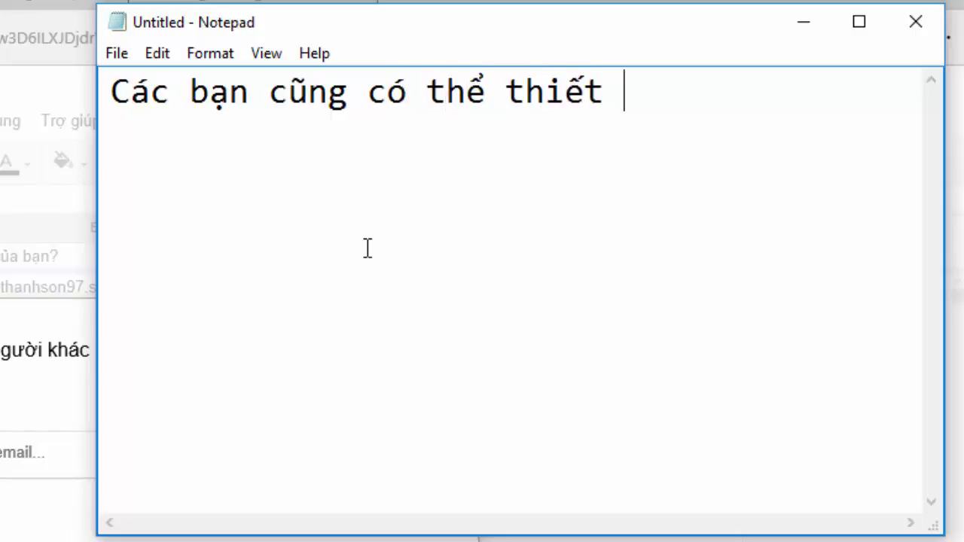
text(lap)
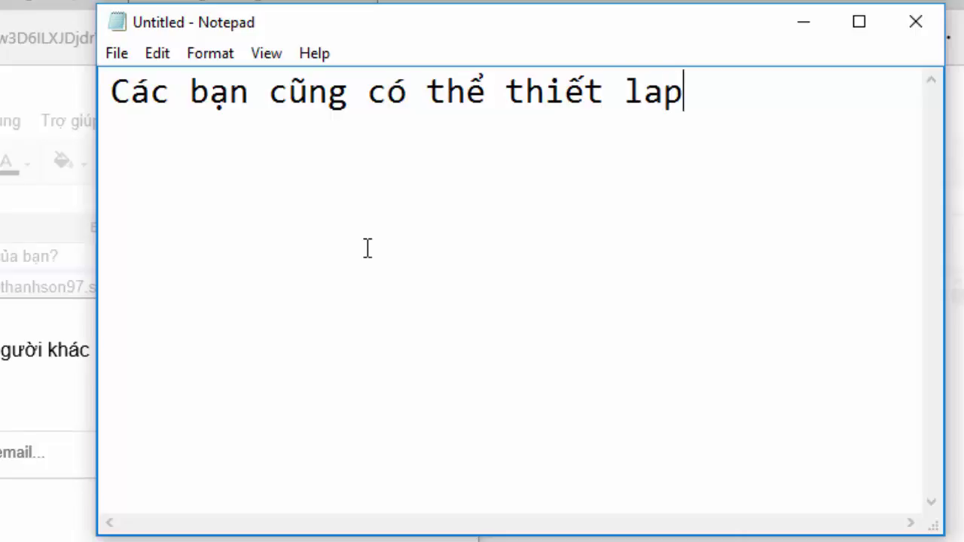
text(aj )
text(quye)
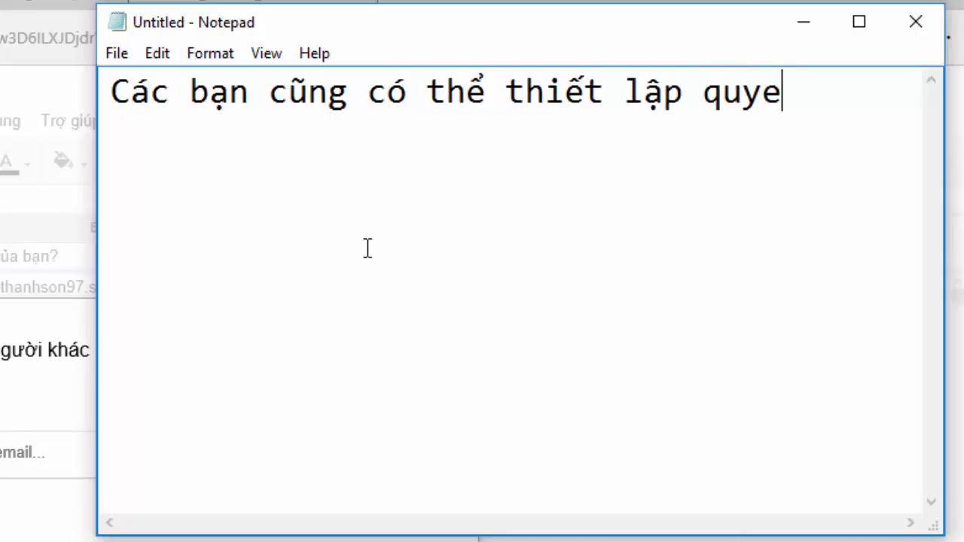
text(nef ch)
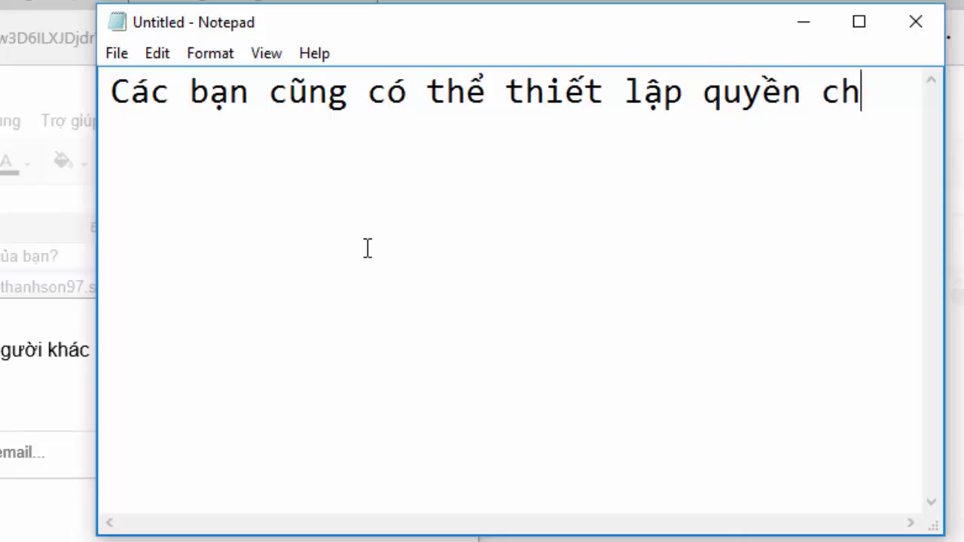
text(o)
key(Return)
text(trang ti)
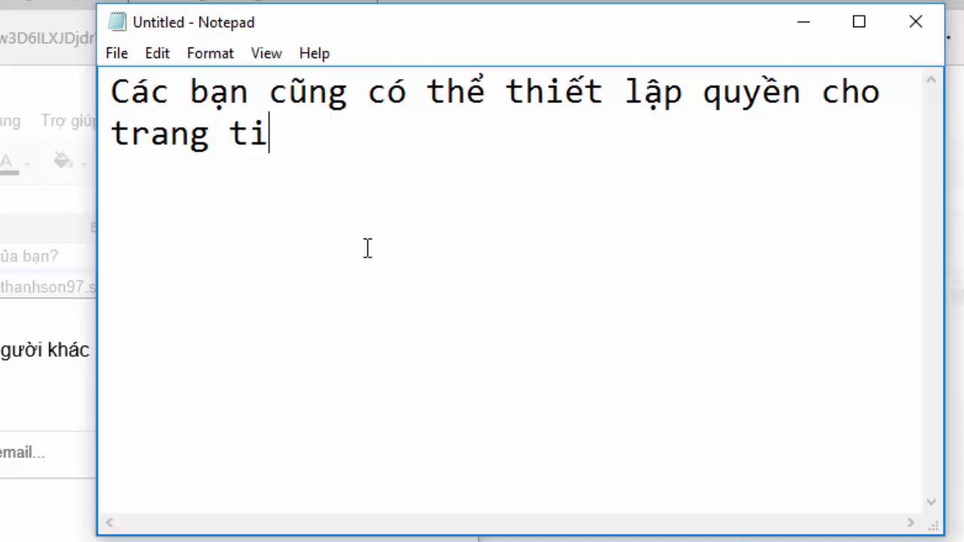
text(nhs duoc)
key(BackSpace)
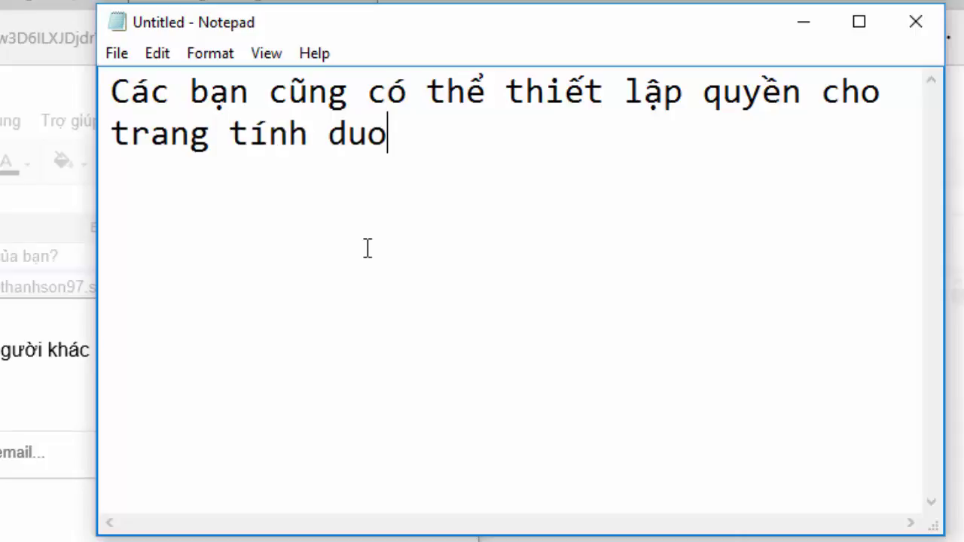
text(wc4)
key(BackSpace)
text(d )
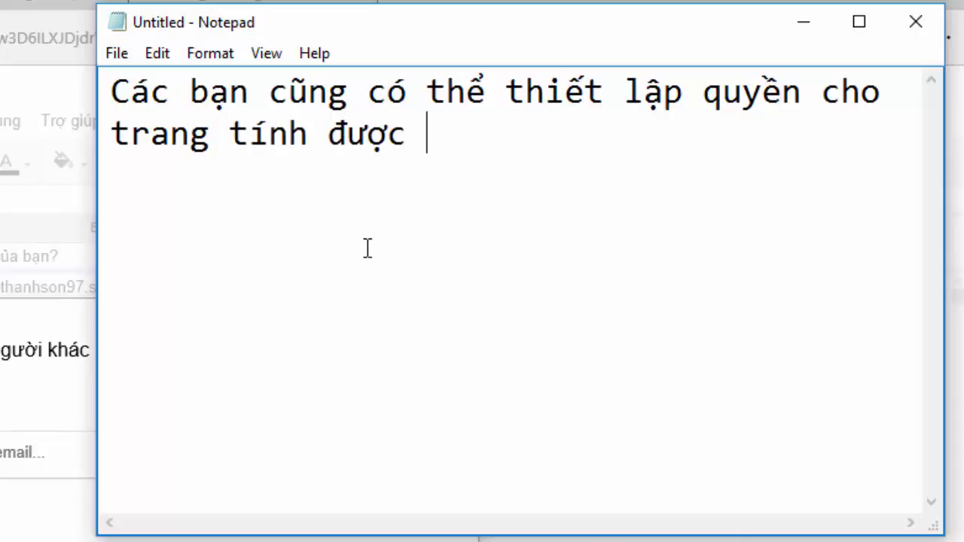
text(chu)
key(BackSpace)
text(ia se)
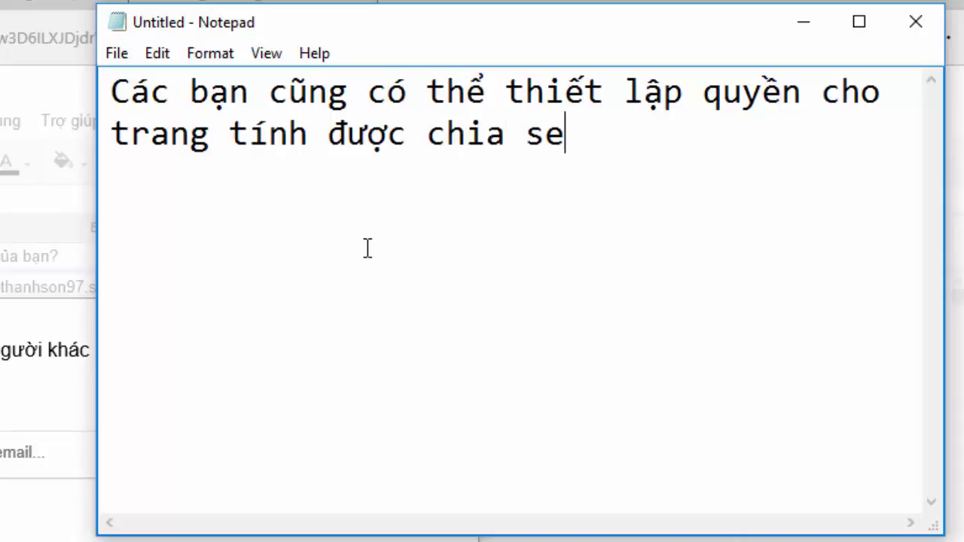
text(r bangwf)
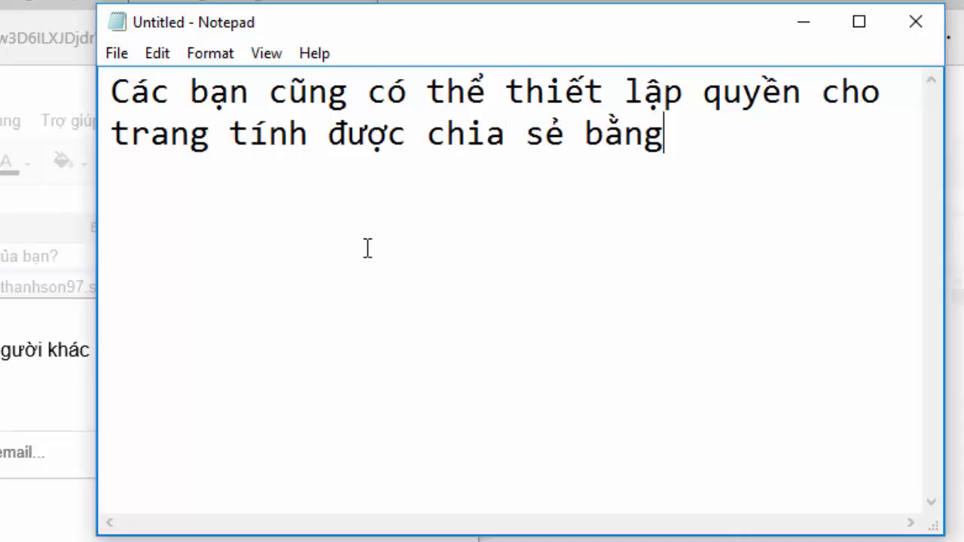
text( cachs)
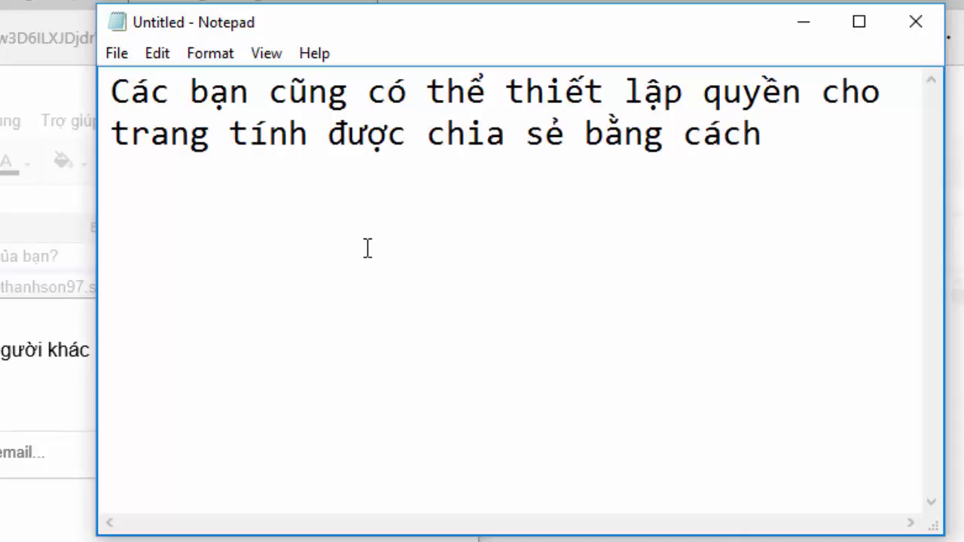
text( click )
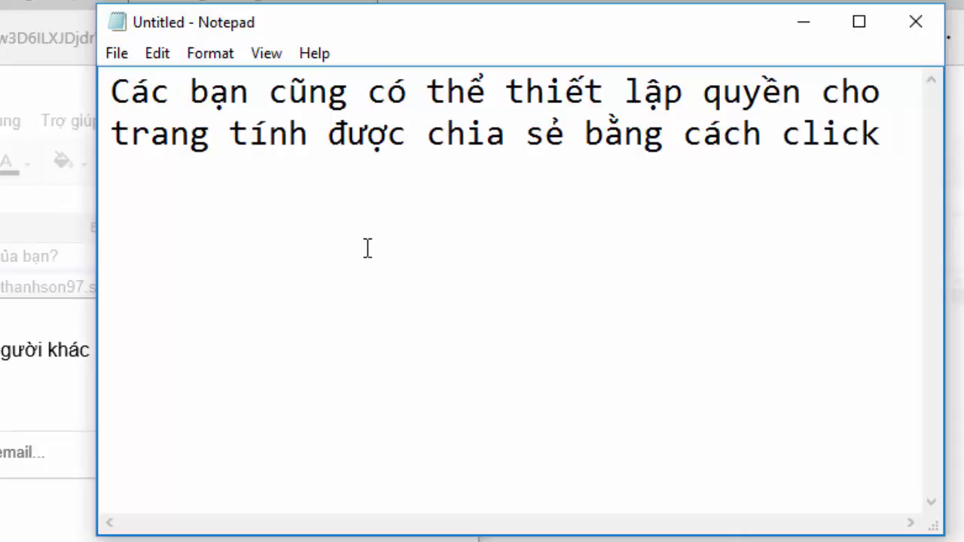
text(Nang)
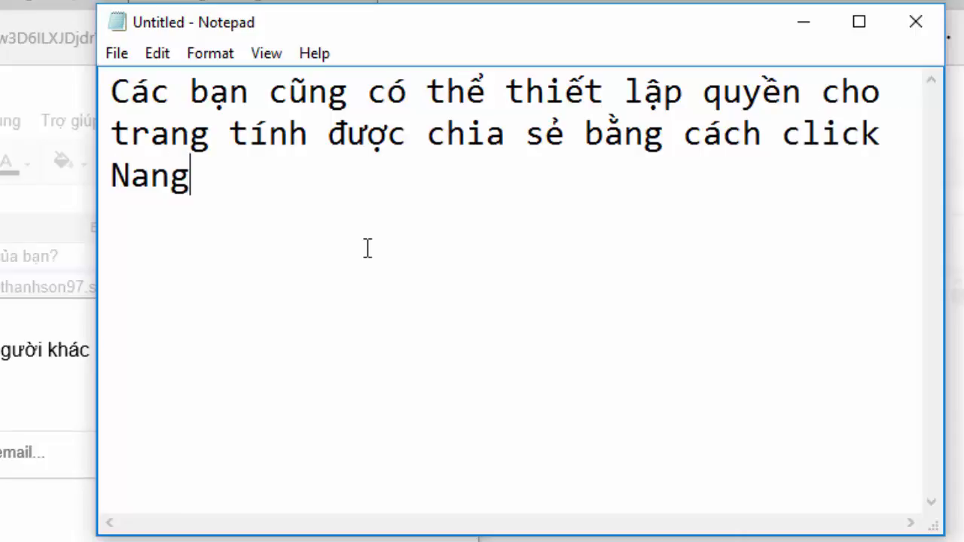
text(a cao)
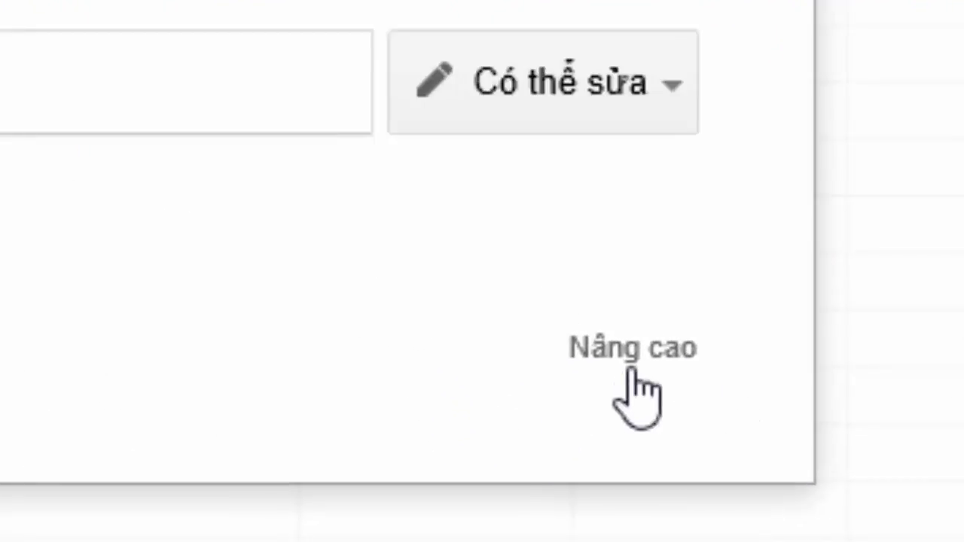
Open Nâng cao (Advanced) in the Share dialog and continue the note with 'sau đó tùy'
click(638, 361)
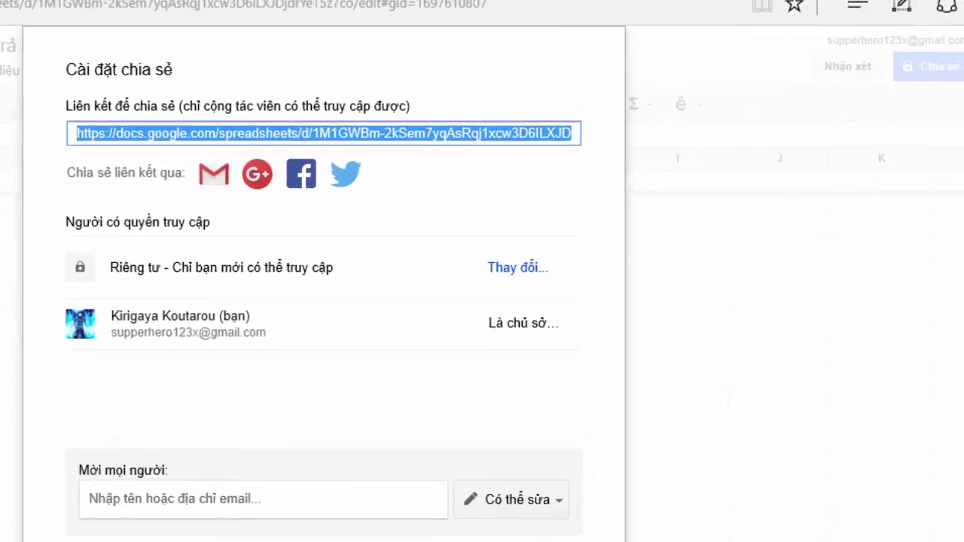
text(sau do)
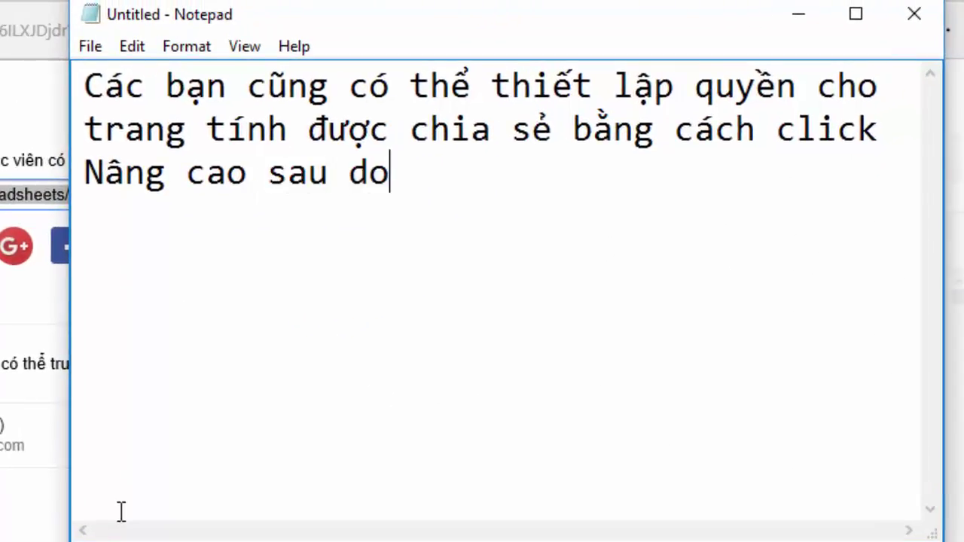
text(ds )
text(tu)
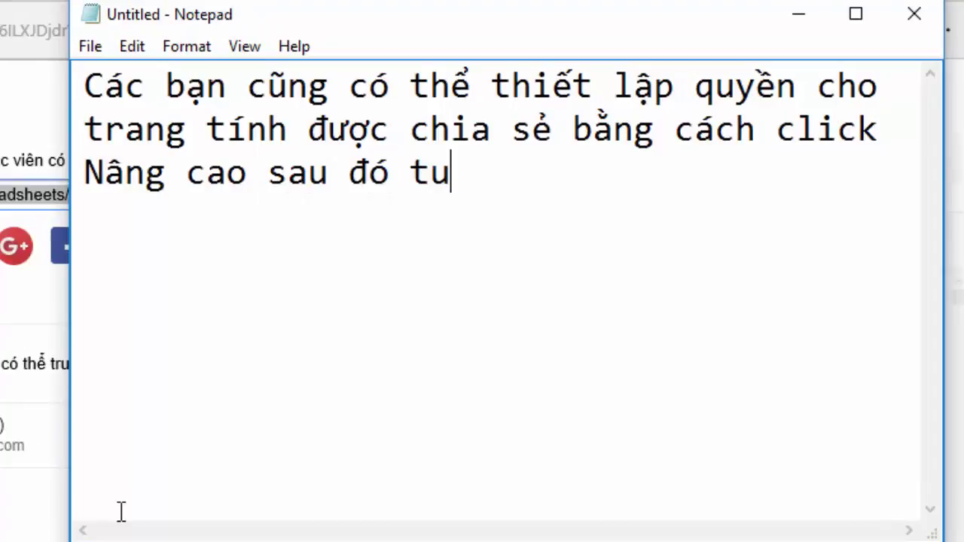
text(yf tin)
Finish the sentence with 'tùy chỉnh theo nhu cầu của mình.'
key(BackSpace)
key(BackSpace)
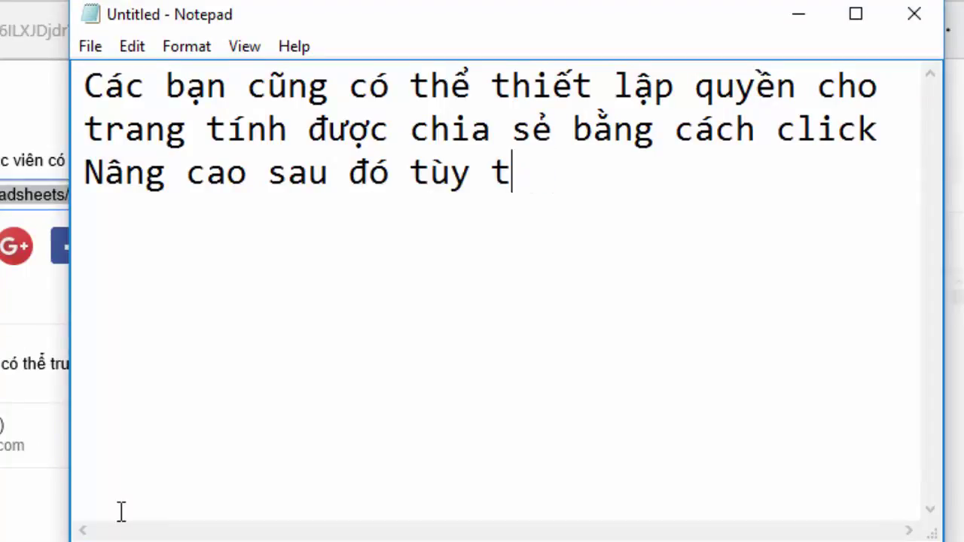
key(BackSpace)
text(chinhr t)
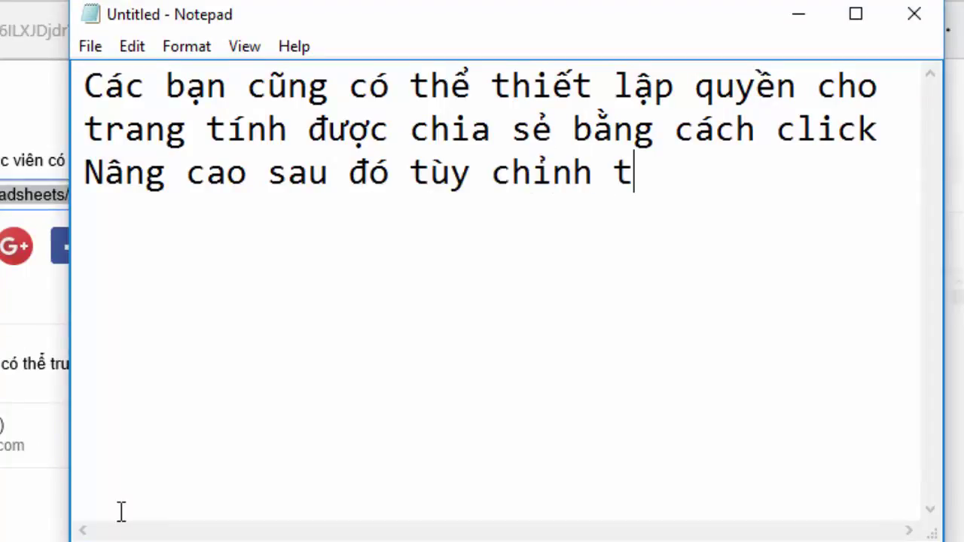
text(heo nhu c)
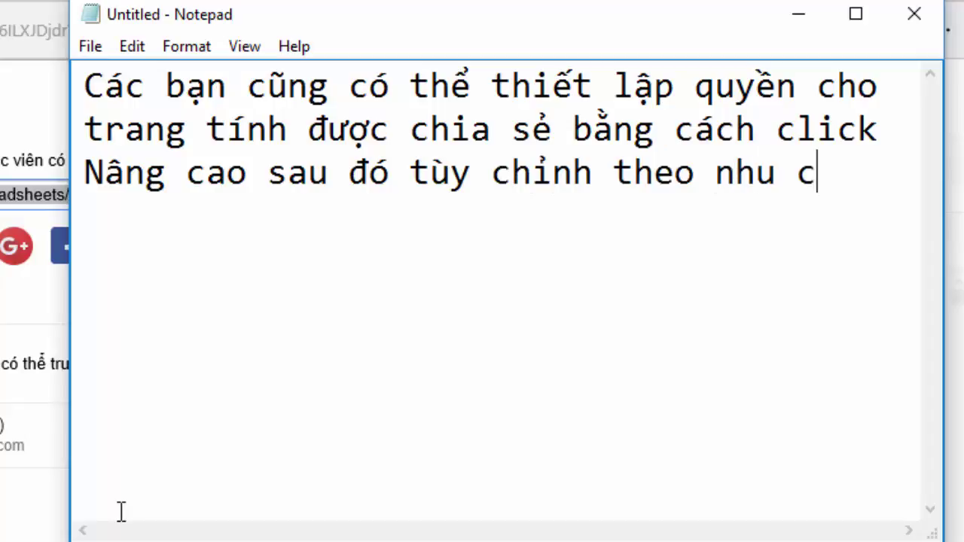
text(au)
text( cu)
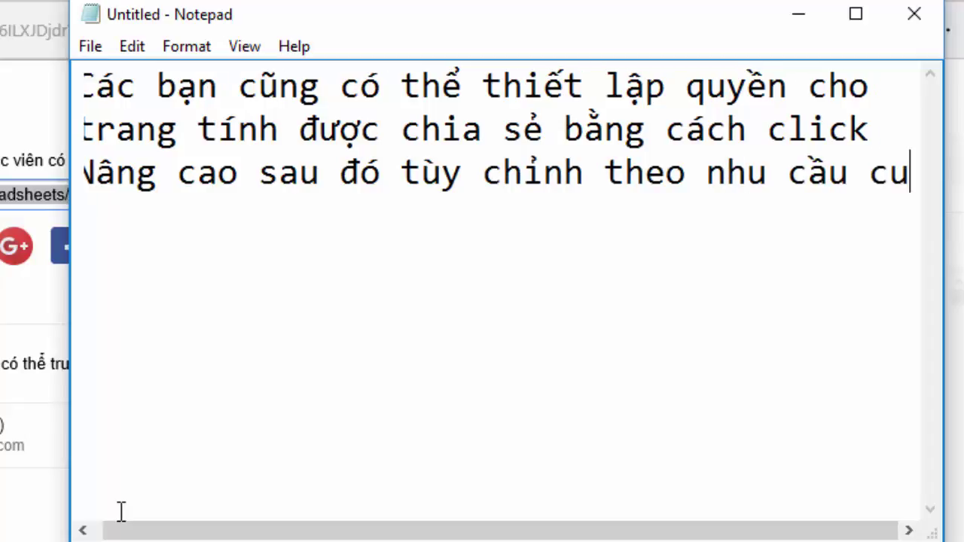
text(ar)
key(BackSpace)
key(BackSpace)
key(BackSpace)
key(BackSpace)
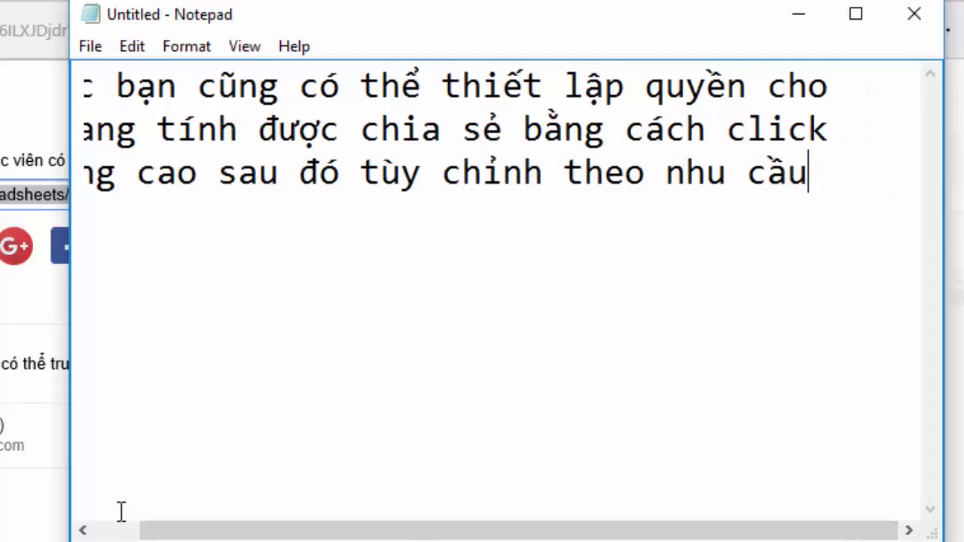
key(Return)
text(cuar mi)
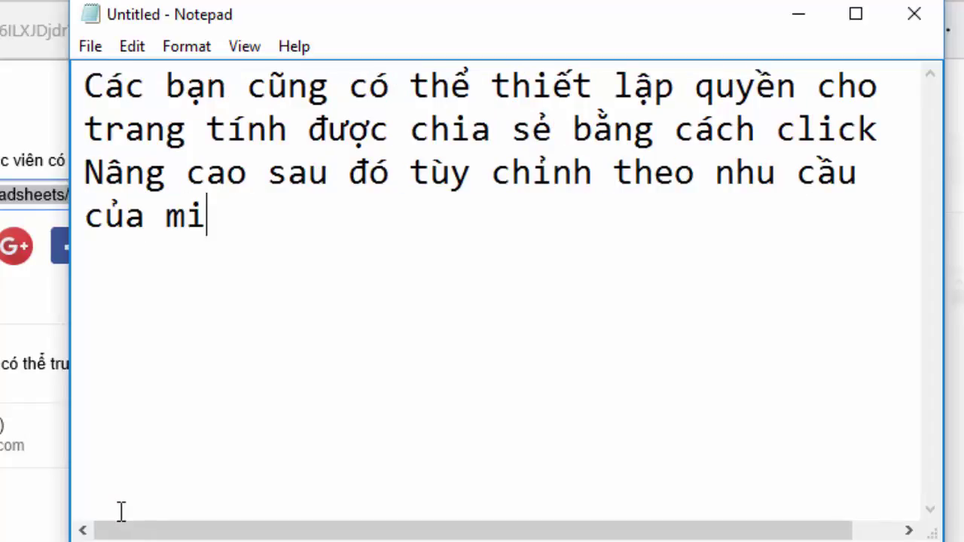
text(nh.)
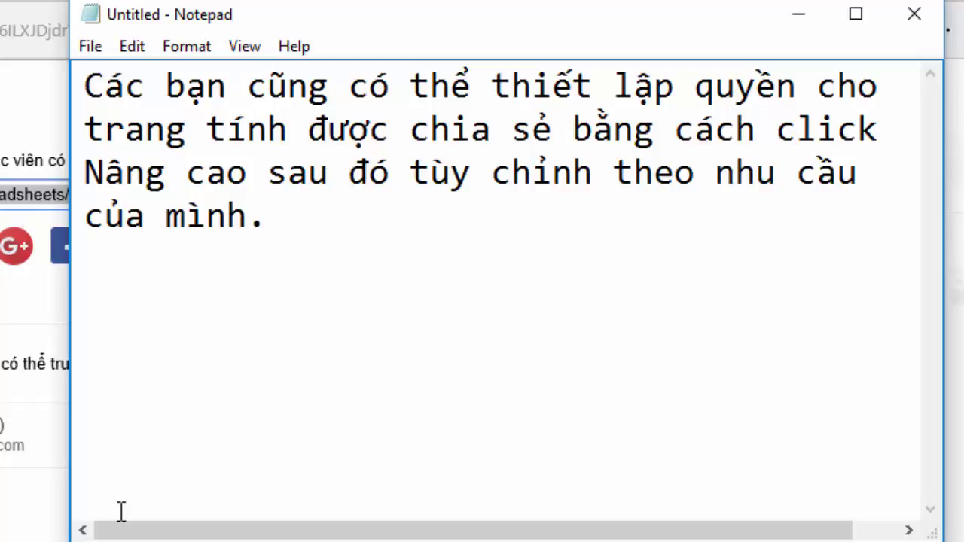
Close the Google Sheets Share dialog and select all the note's text
key(alt+Tab)
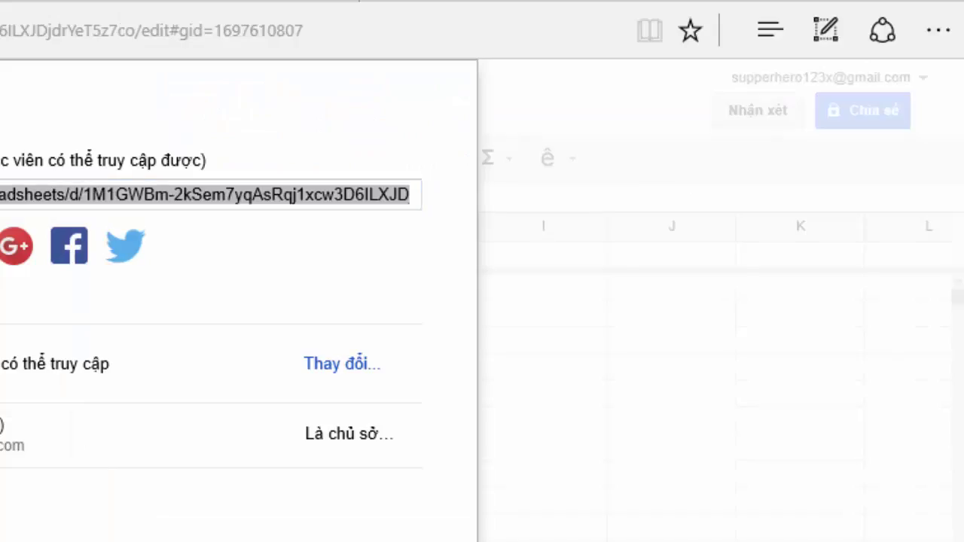
key(Escape)
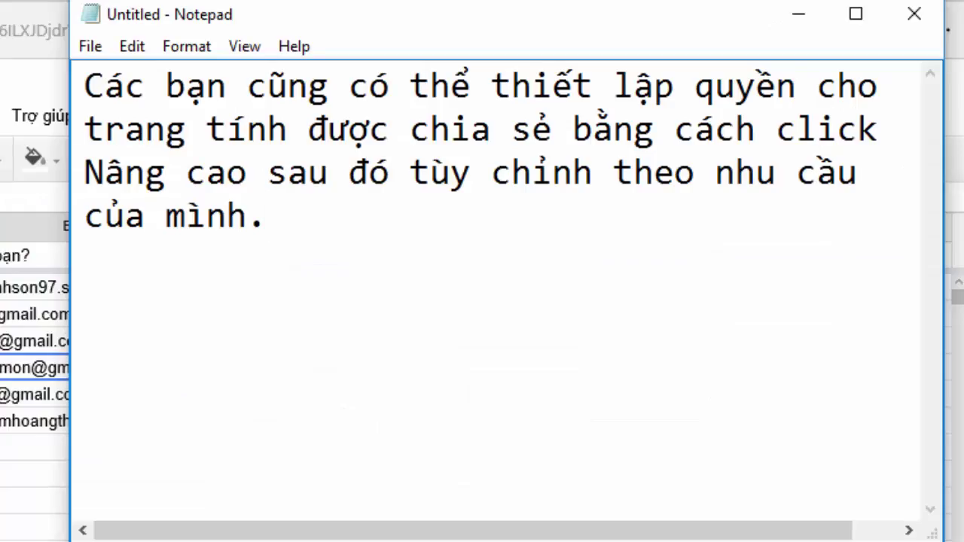
key(ctrl+a)
Type 'Khi hoạt động diễn ra thì các bạn phải cần tài liệu "thực"' with Telex
text(Kh)
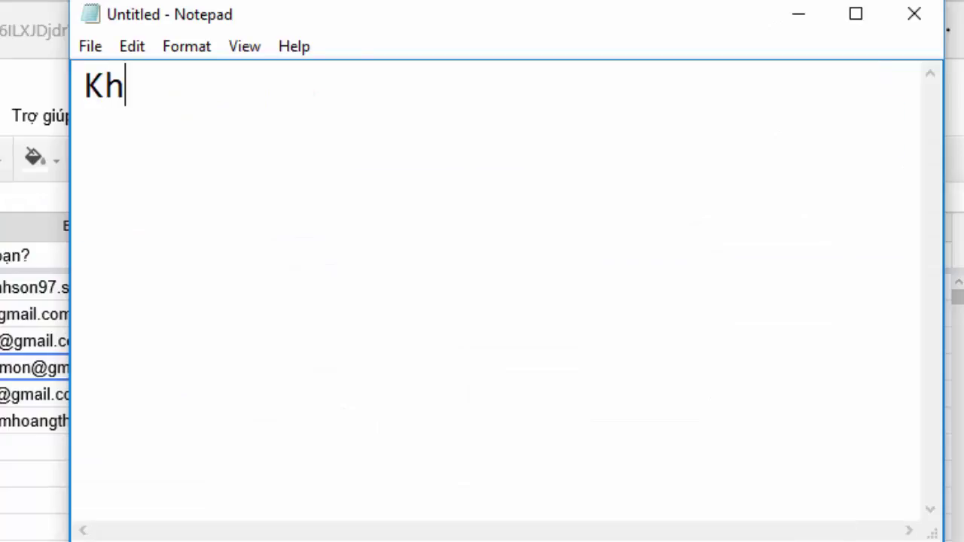
text(i )
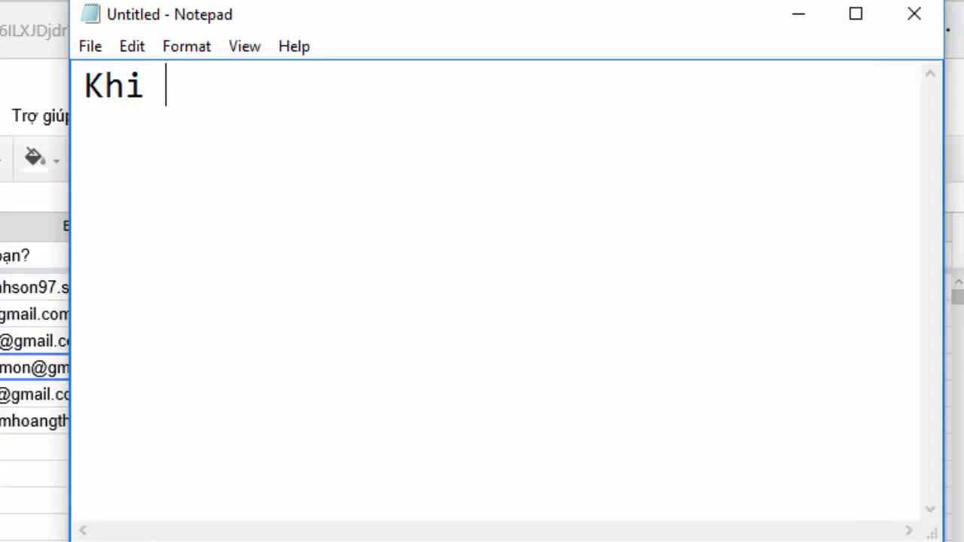
text(hoa)
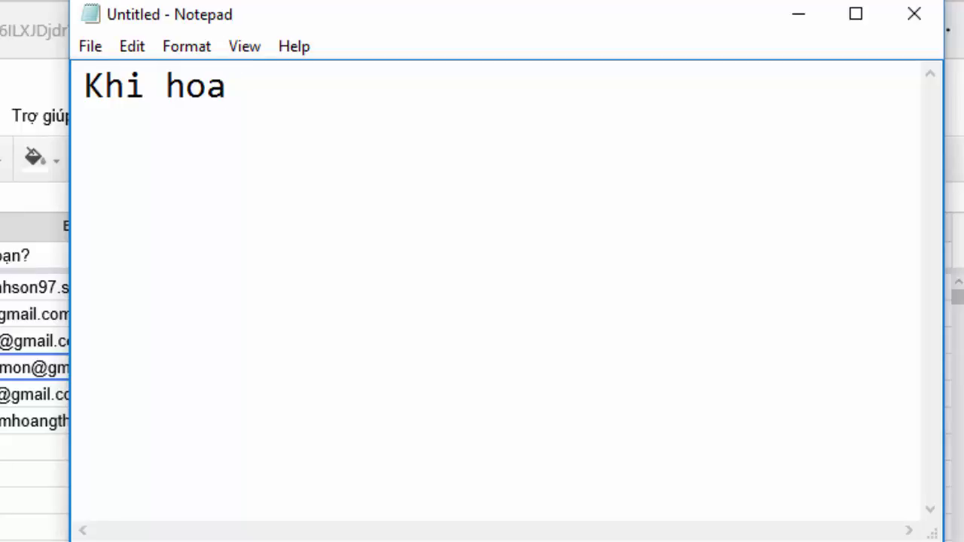
text(tj du)
key(BackSpace)
text(o)
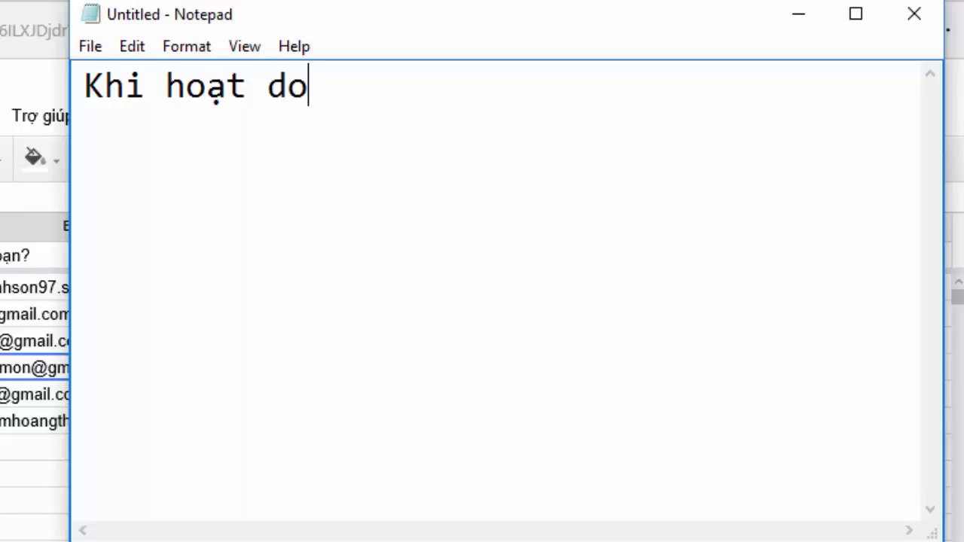
text(ngd)
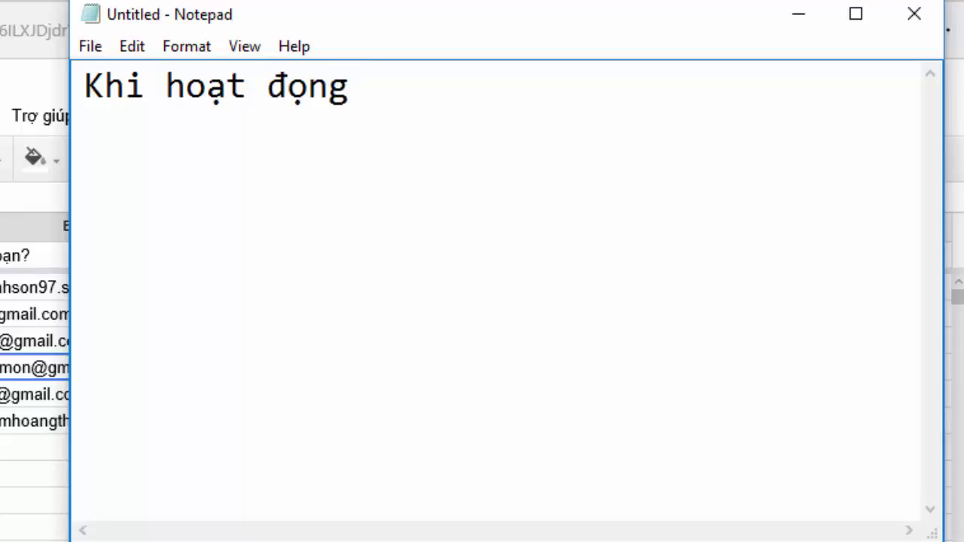
text(o )
text(de)
key(BackSpace)
text(i)
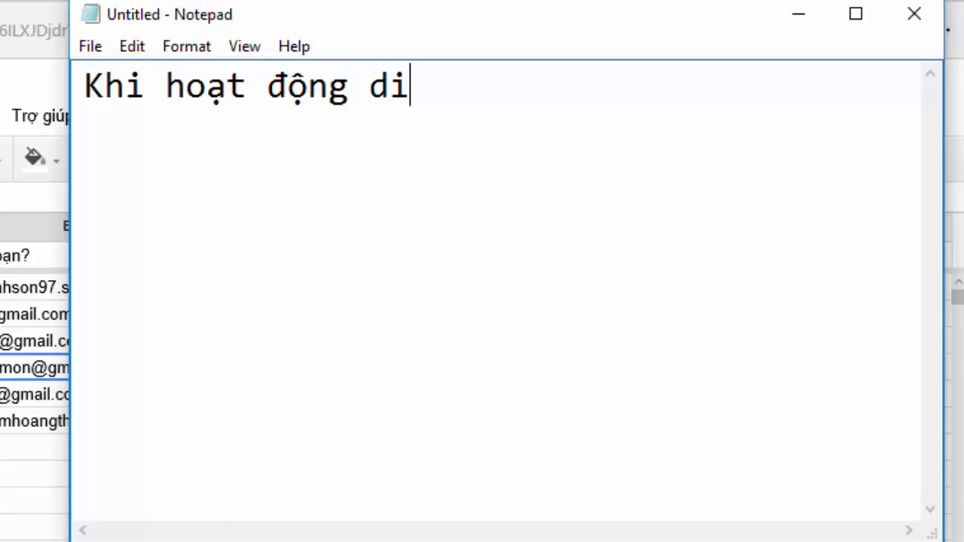
text(enex )
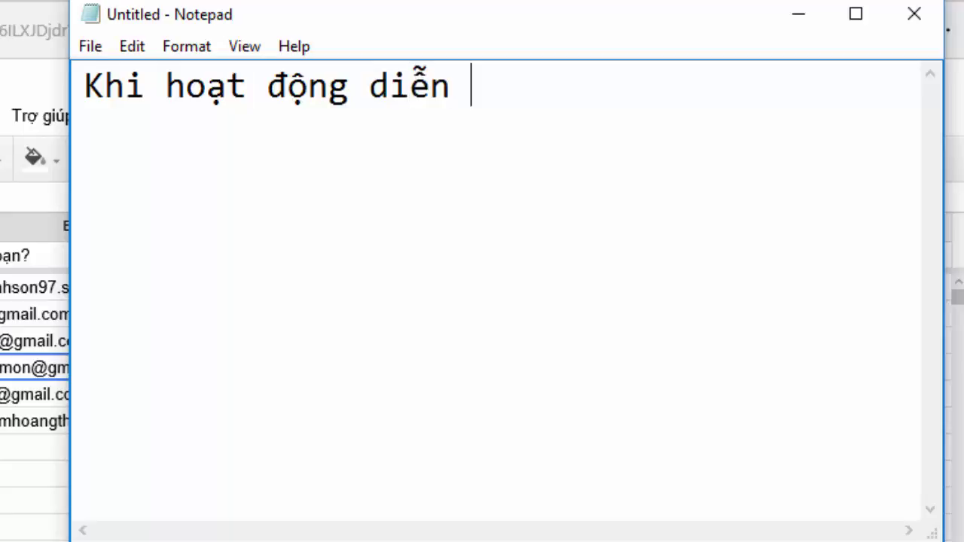
text(e)
key(BackSpace)
text(ra )
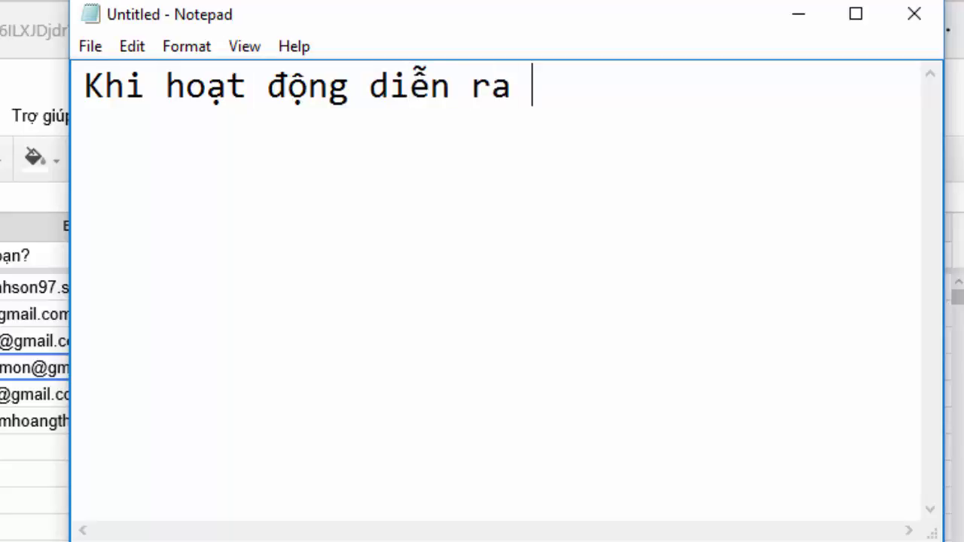
text(thi)
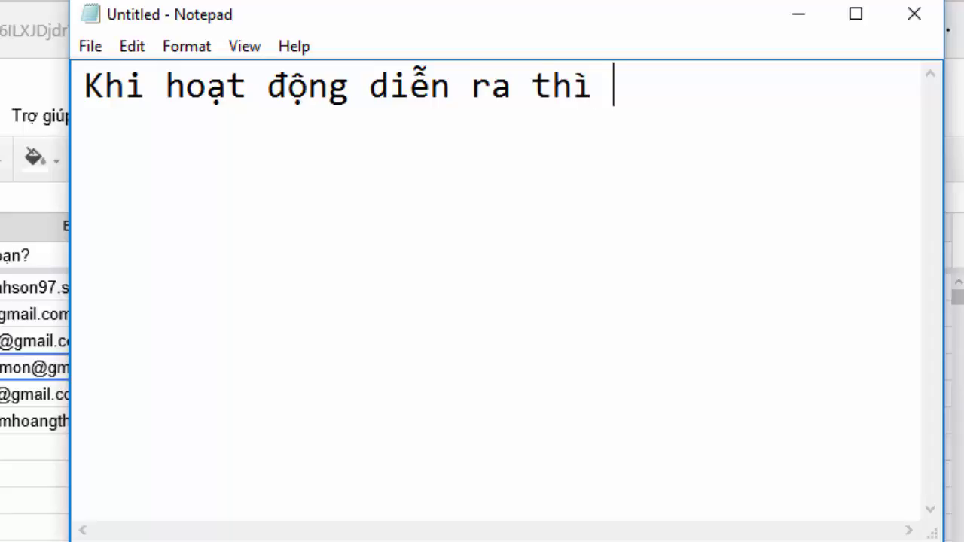
text( cac)
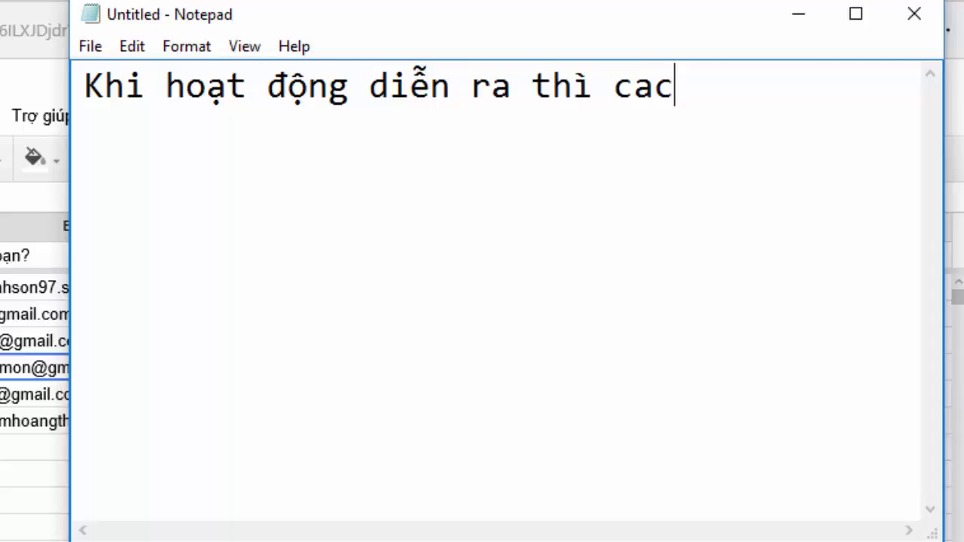
text(s banj )
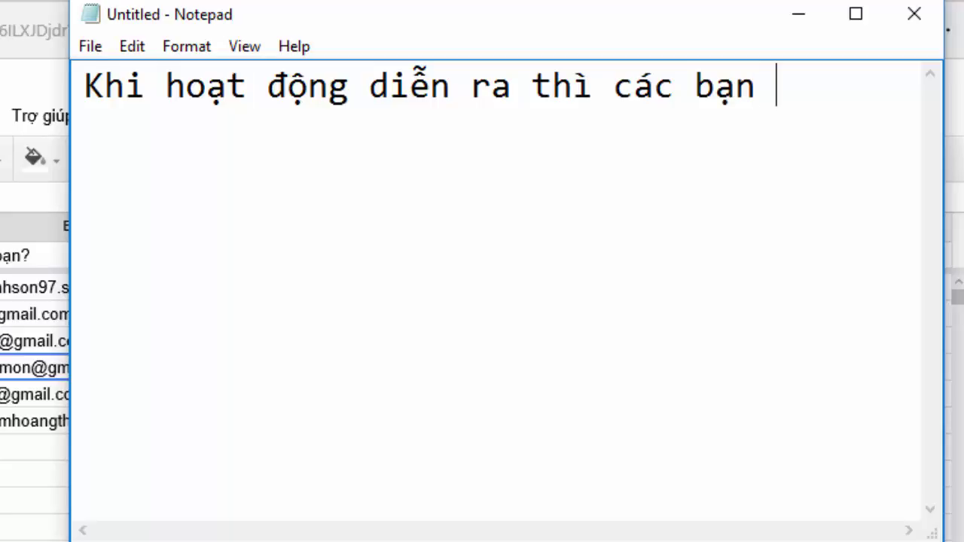
text(pha)
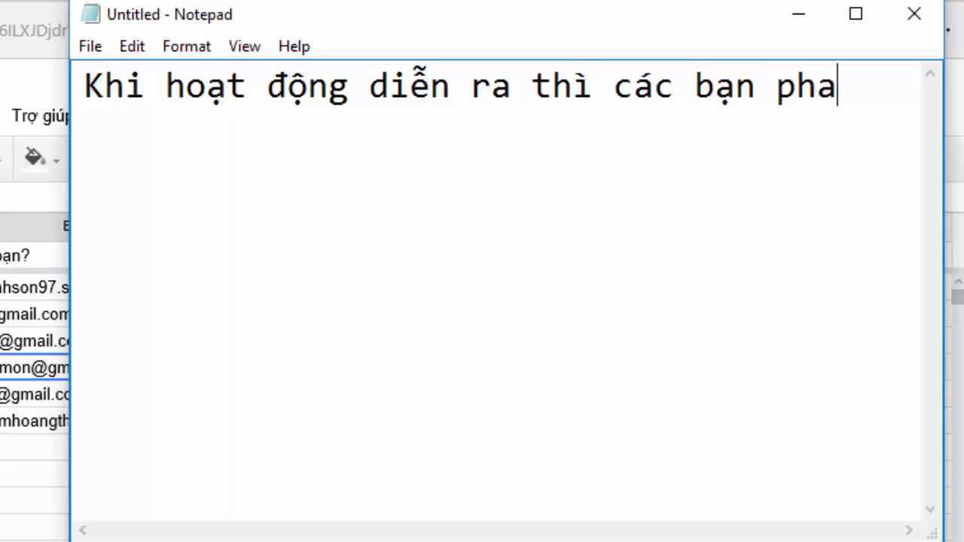
text(ir can)
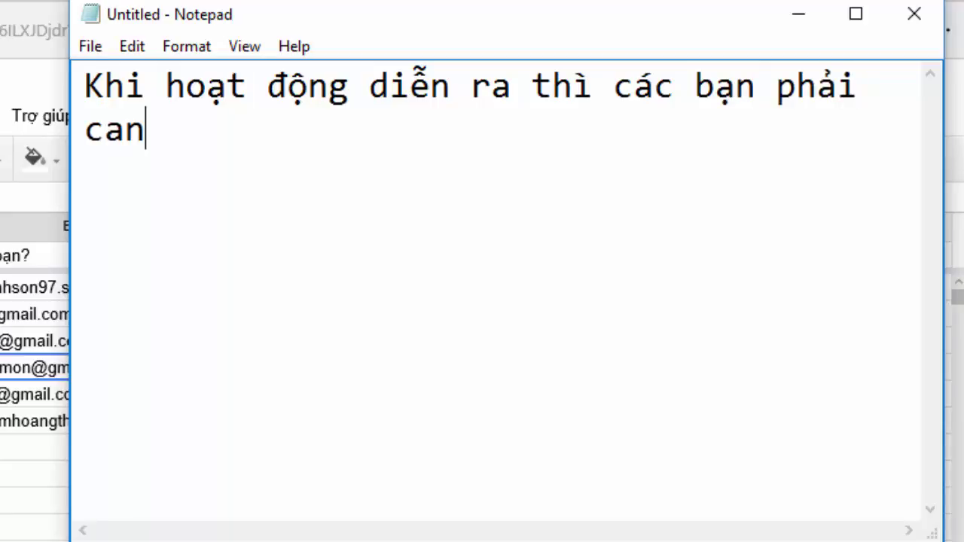
text(af )
text(taif )
text(lie)
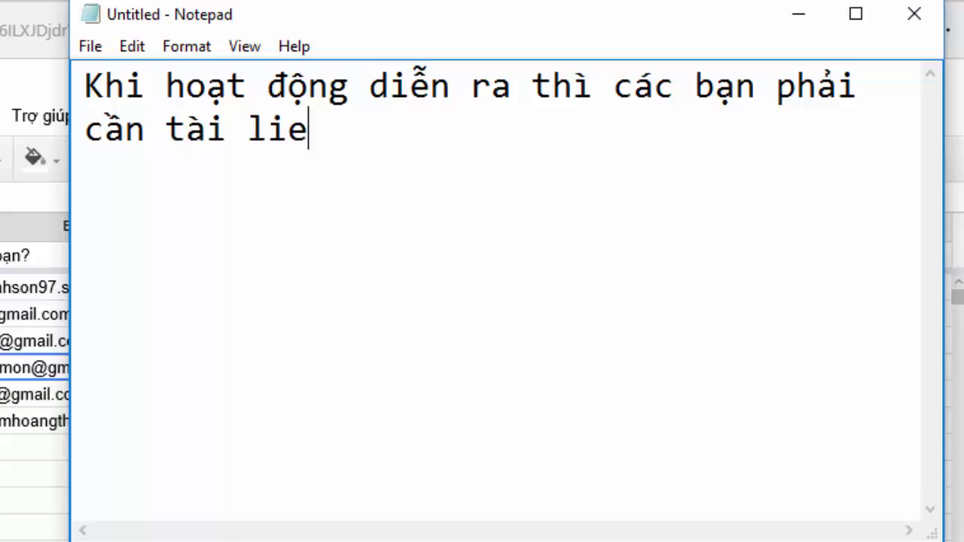
text(euj "")
key(Left)
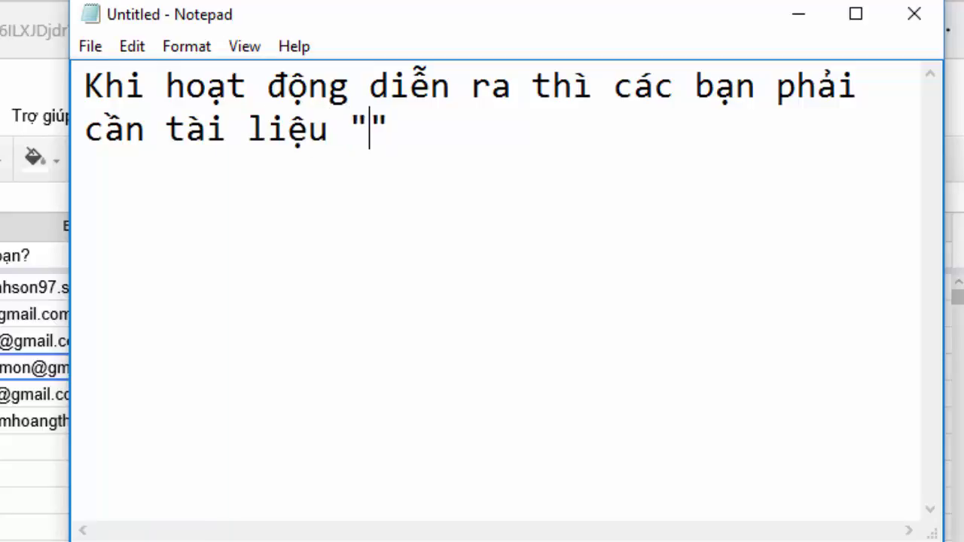
text(thucw6)
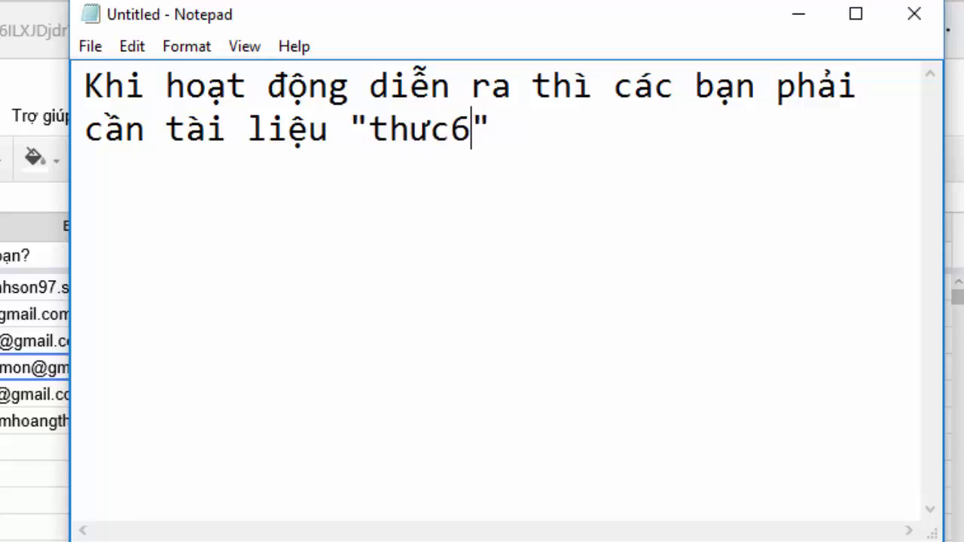
key(BackSpace)
text(j)
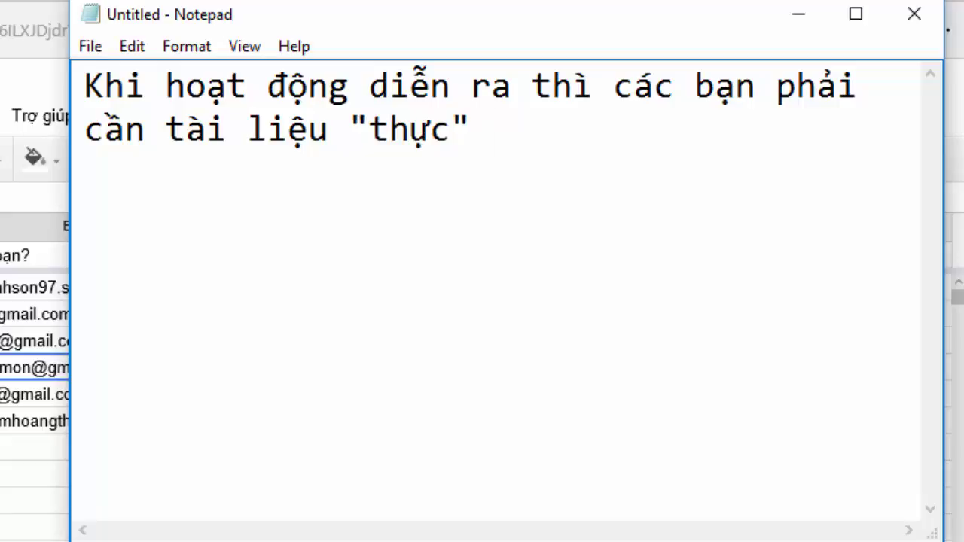
key(Right)
Continue with 'để dùng chứ nếu cứ cầm theo máy tính, tablet, thì rất bất tiện.'
text(ded)
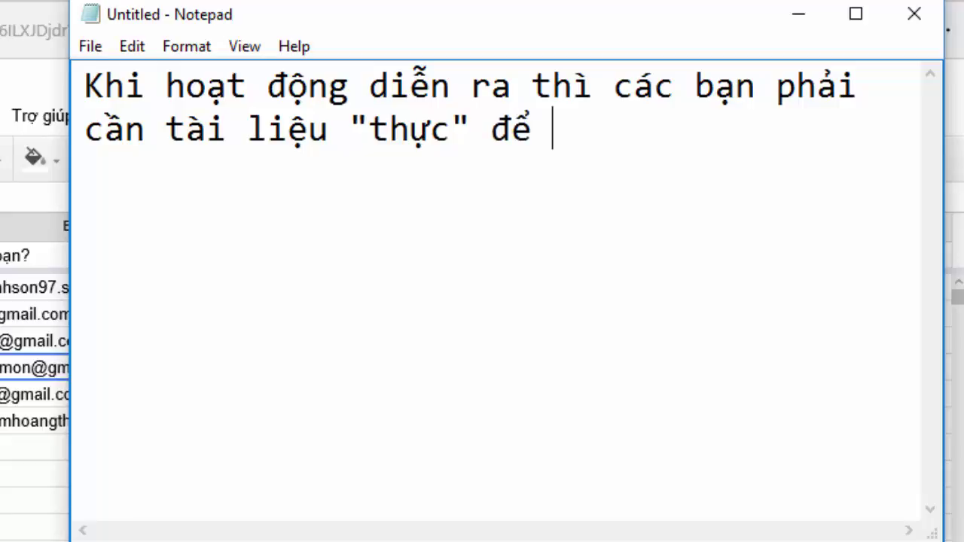
text( dun)
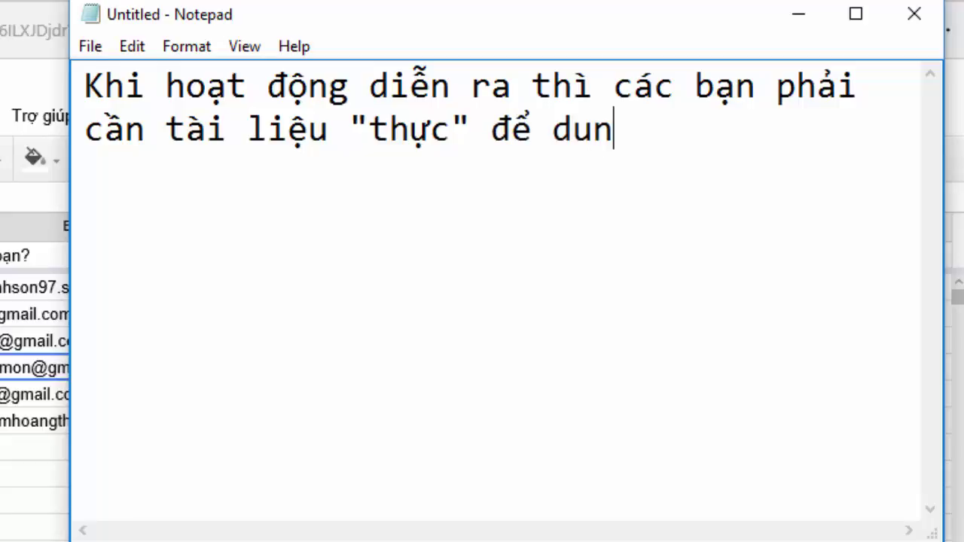
text(gf )
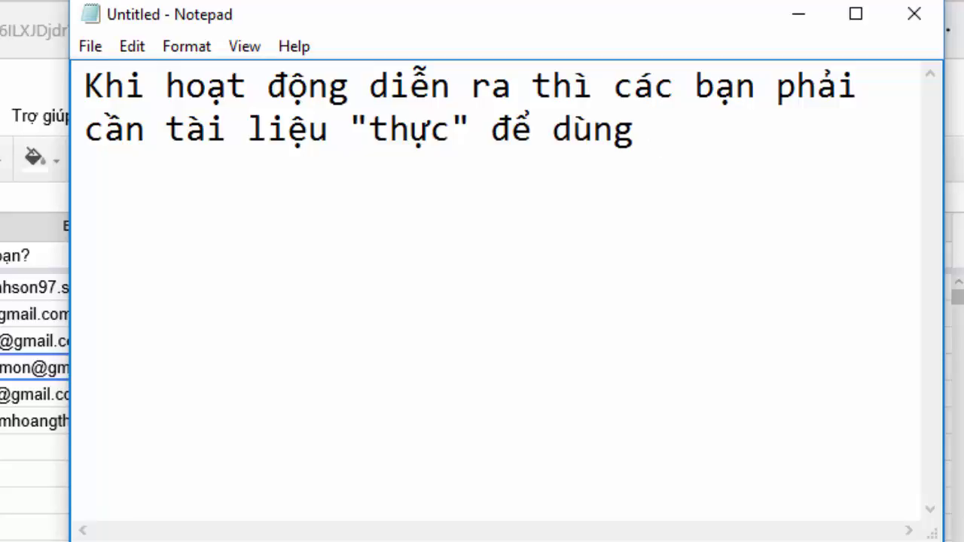
text(chuws )
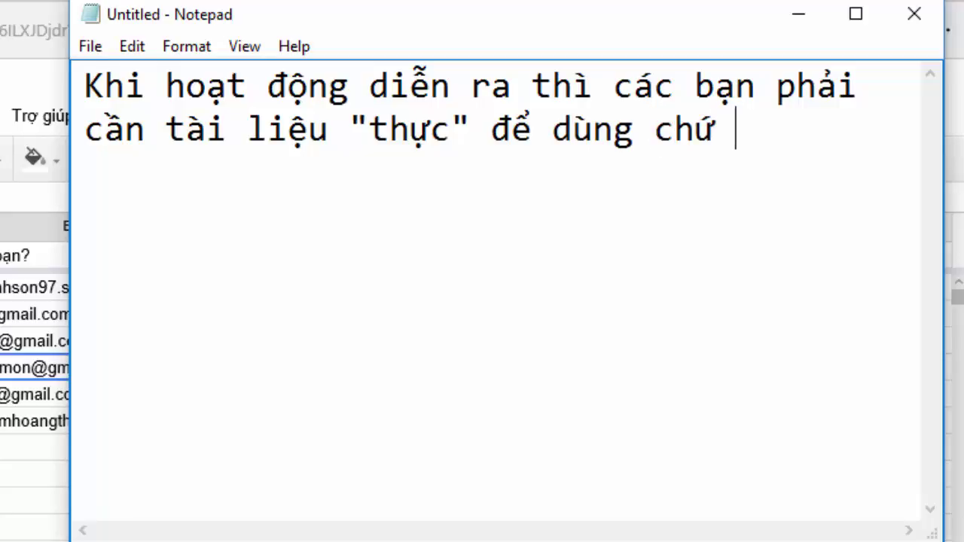
text(neeus)
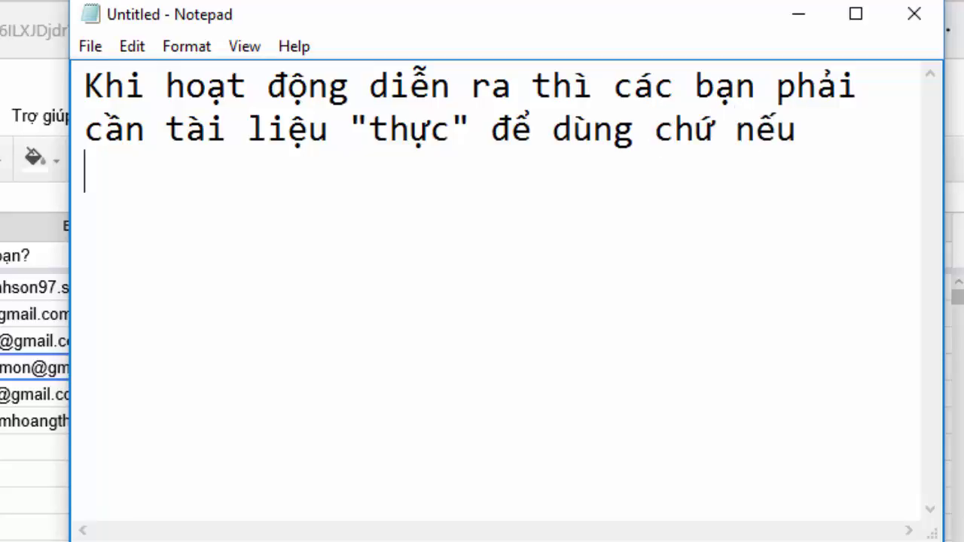
text(cuw)
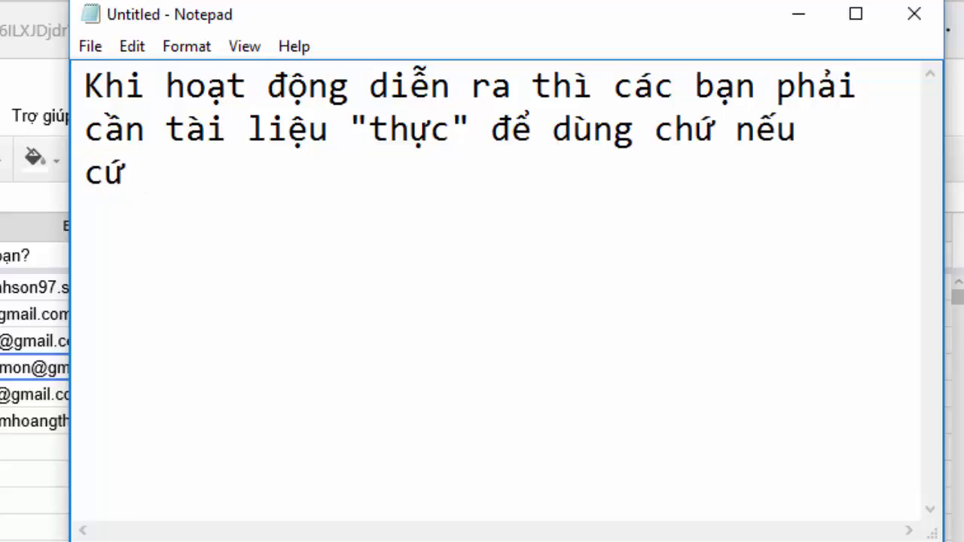
text( canaf)
key(BackSpace)
text(m)
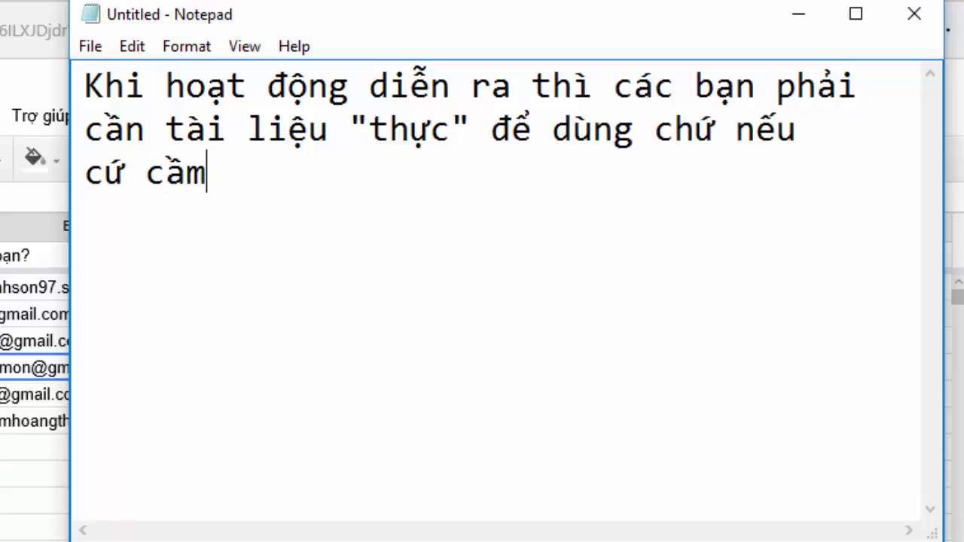
text( theo may)
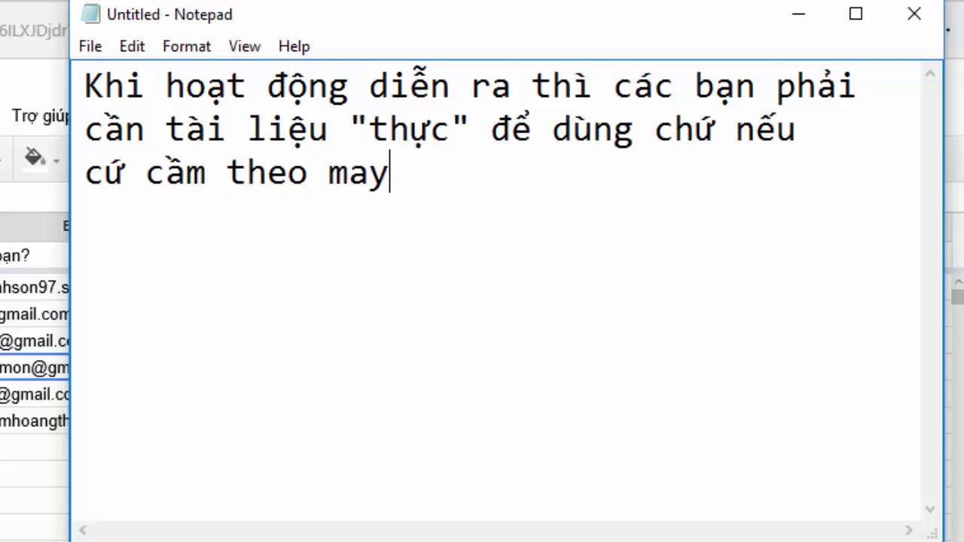
text(s tinhs)
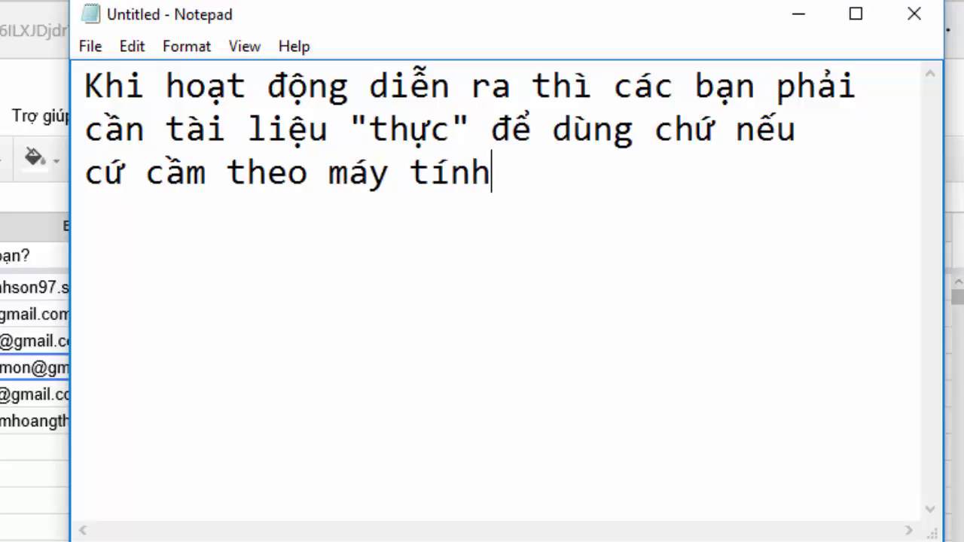
text(, )
text(ta)
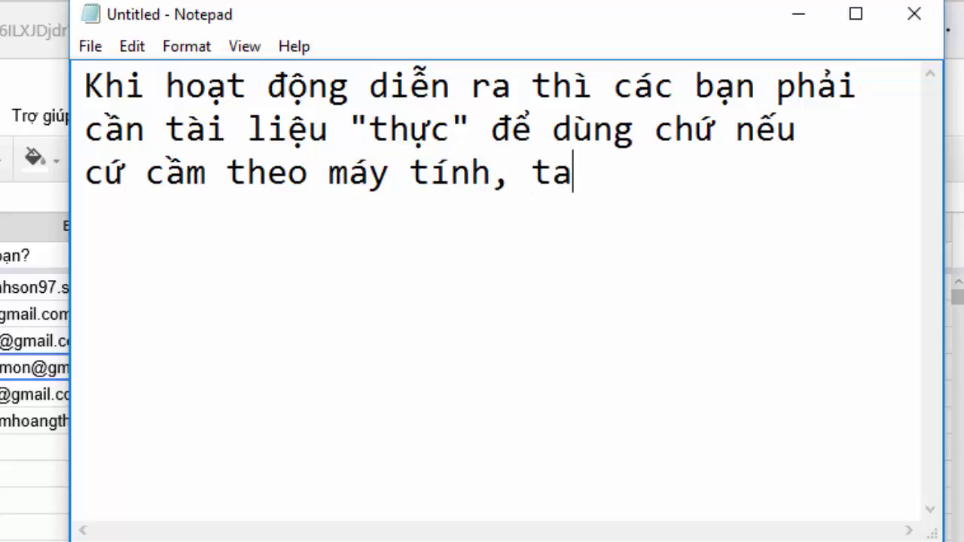
text(blet)
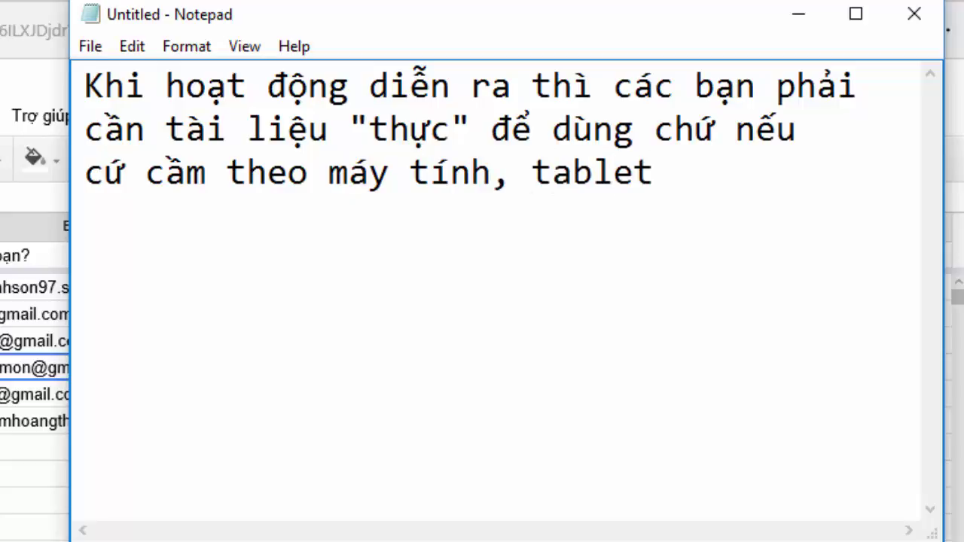
text(, thì )
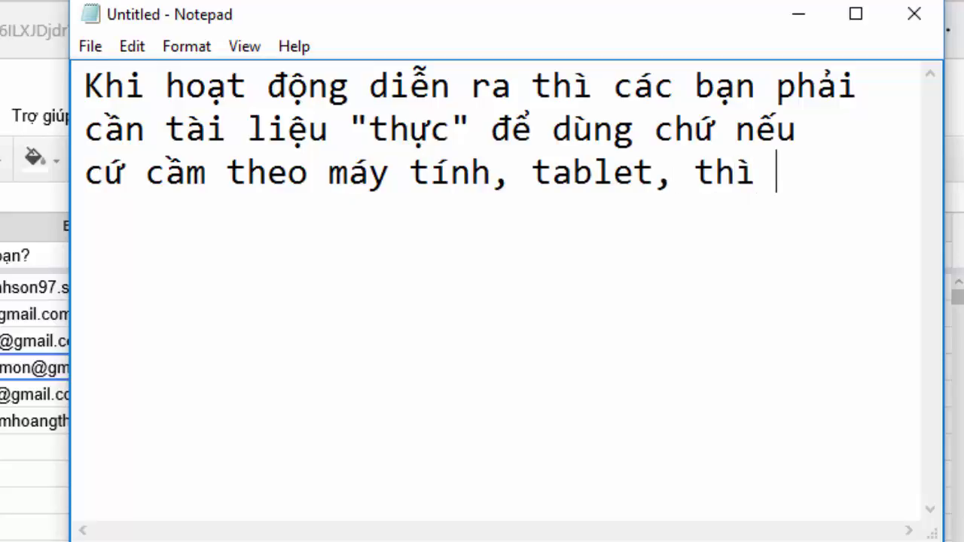
text(ratas)
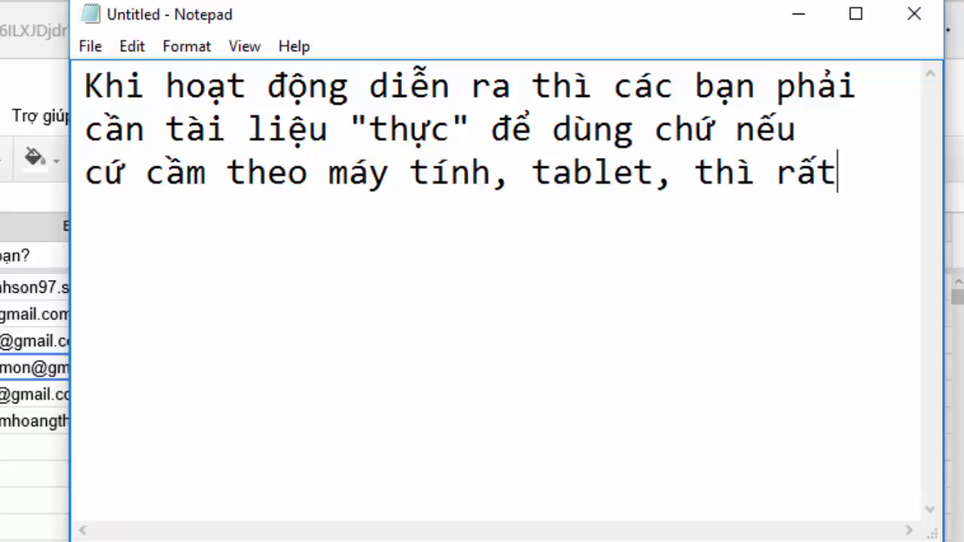
text( be)
key(BackSpace)
text(at)
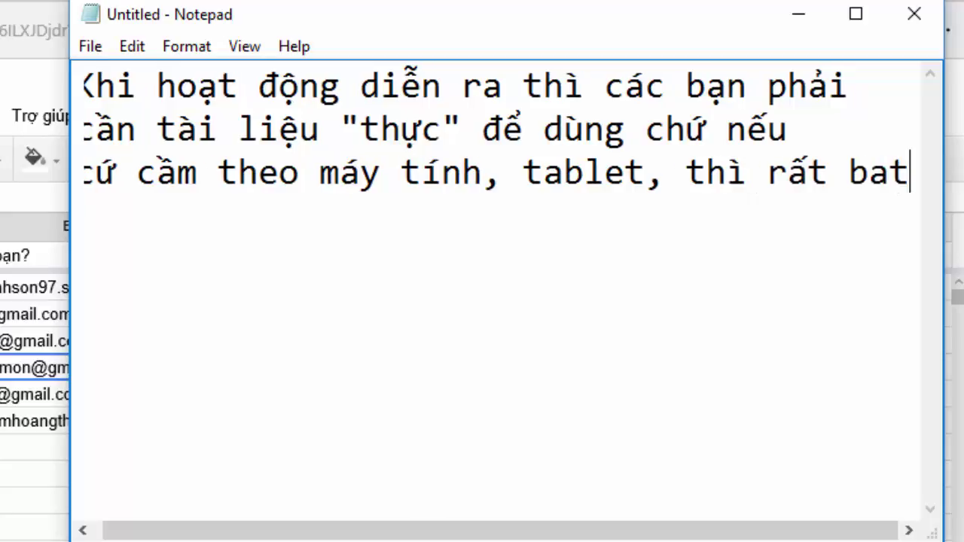
text(as)
key(Return)
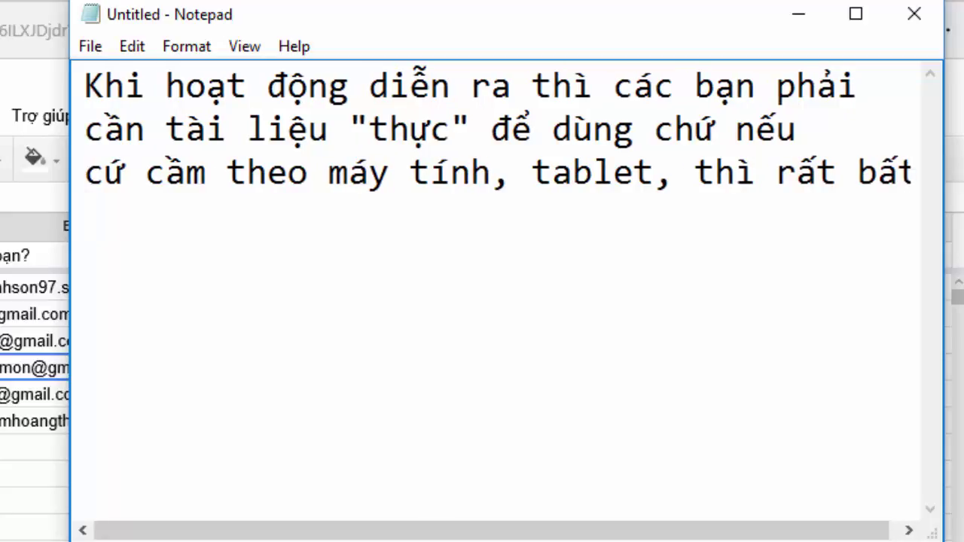
text(tiene)
text(. )
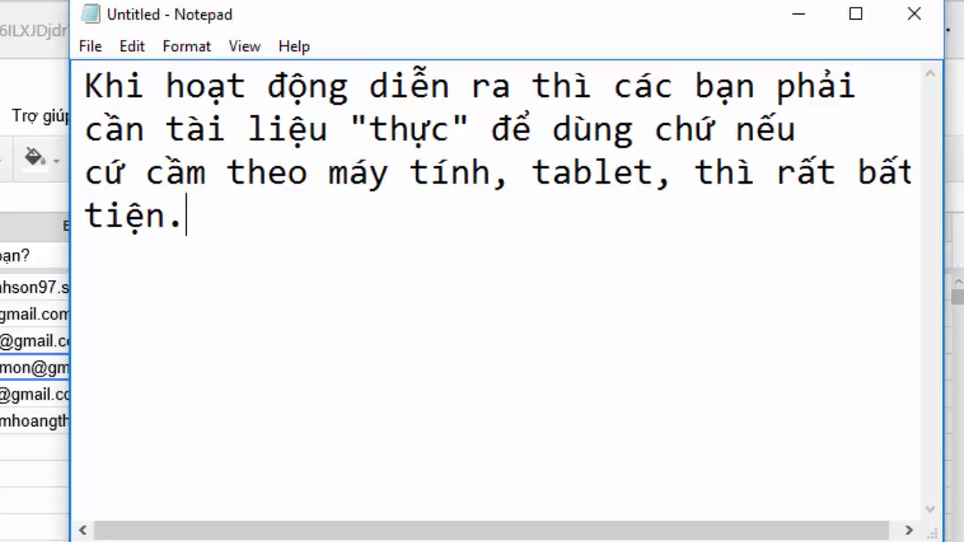
text(v)
Add the sentence 'Vì thế hãy in những tài liệu cần thiết.'
key(BackSpace)
text(Vif the)
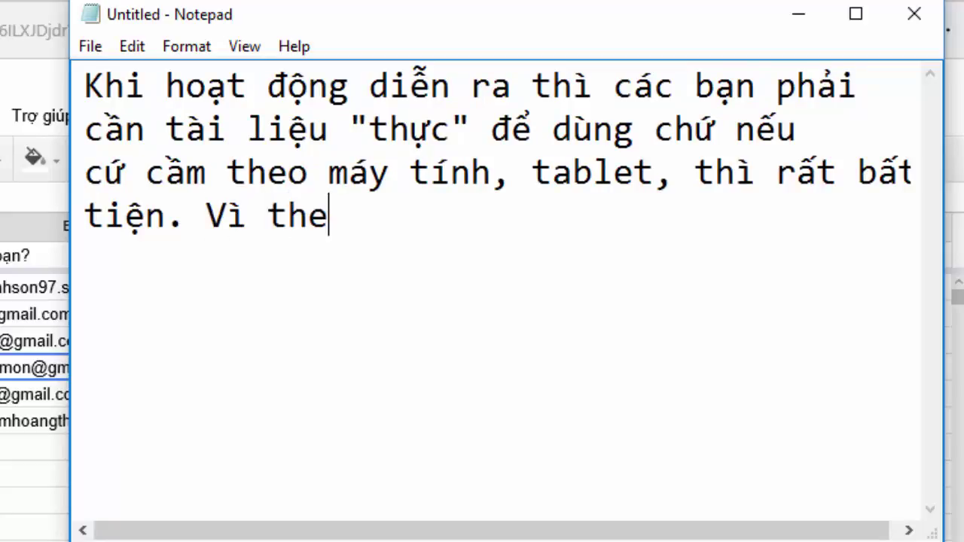
text( hay)
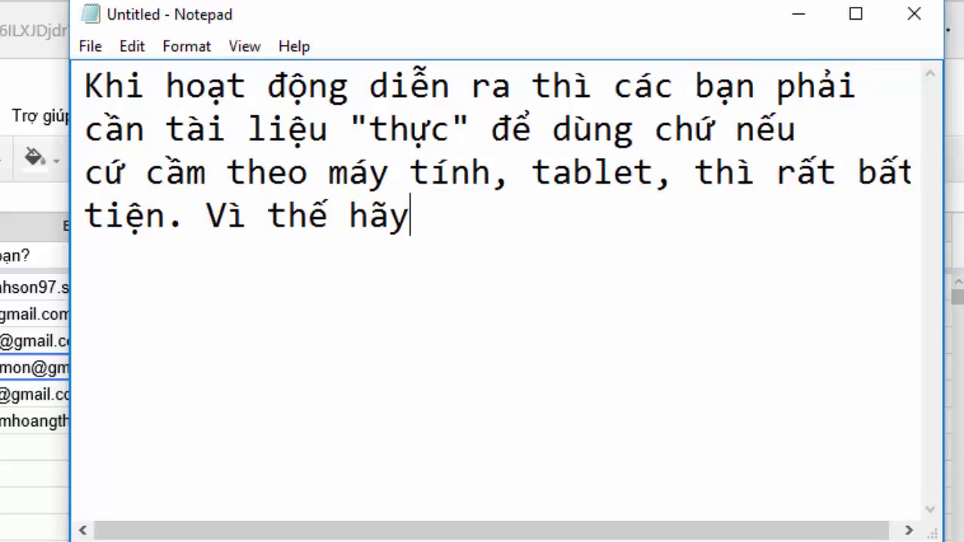
text( in nhu)
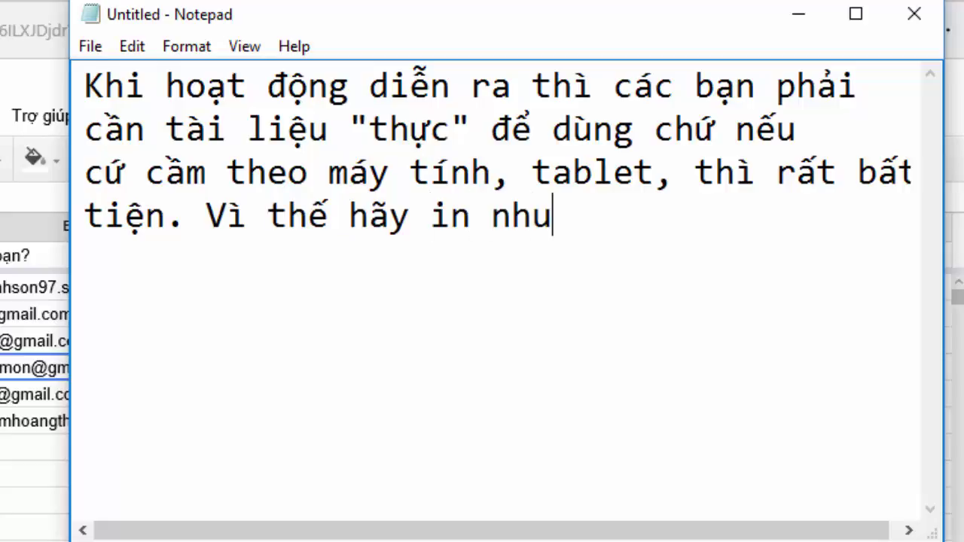
text(ng)
key(BackSpace)
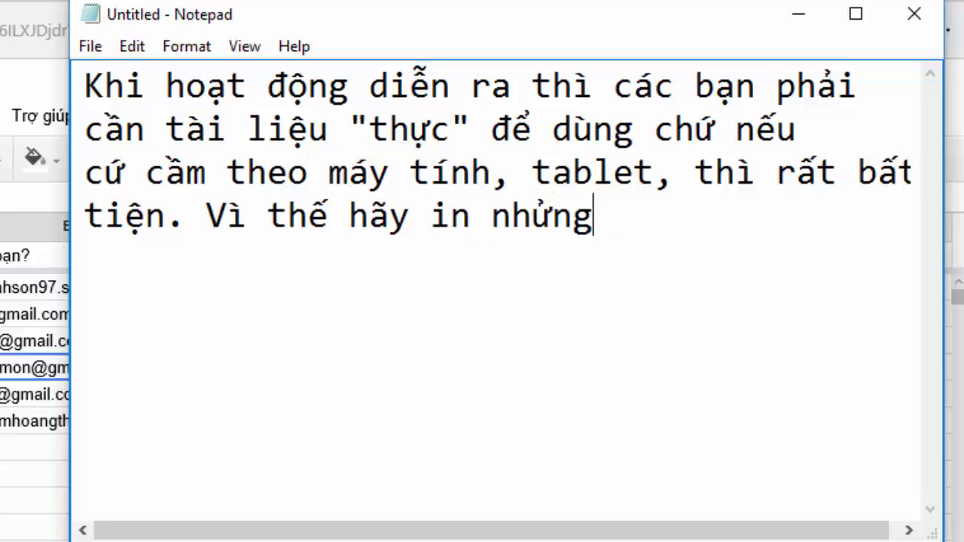
text(j)
text( tài )
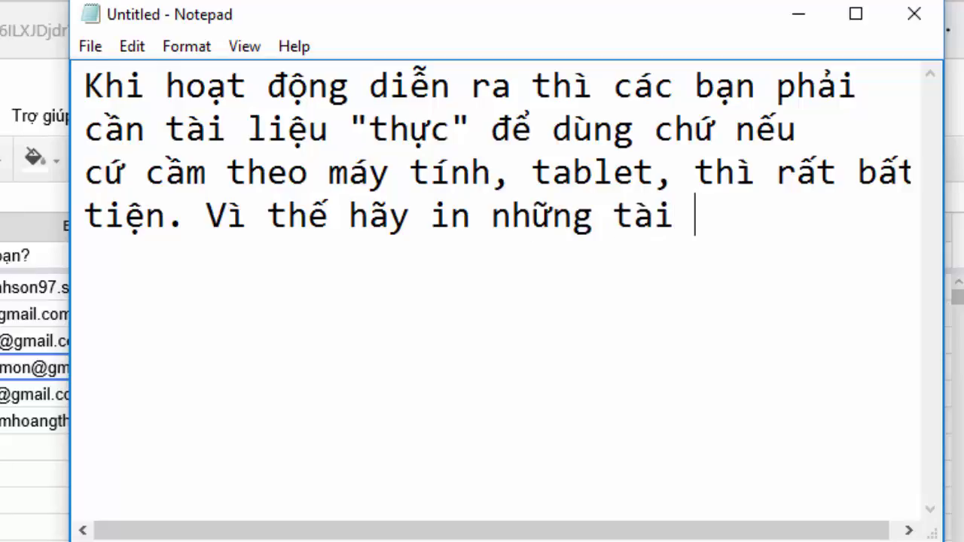
text(lie76)
key(BackSpace)
key(BackSpace)
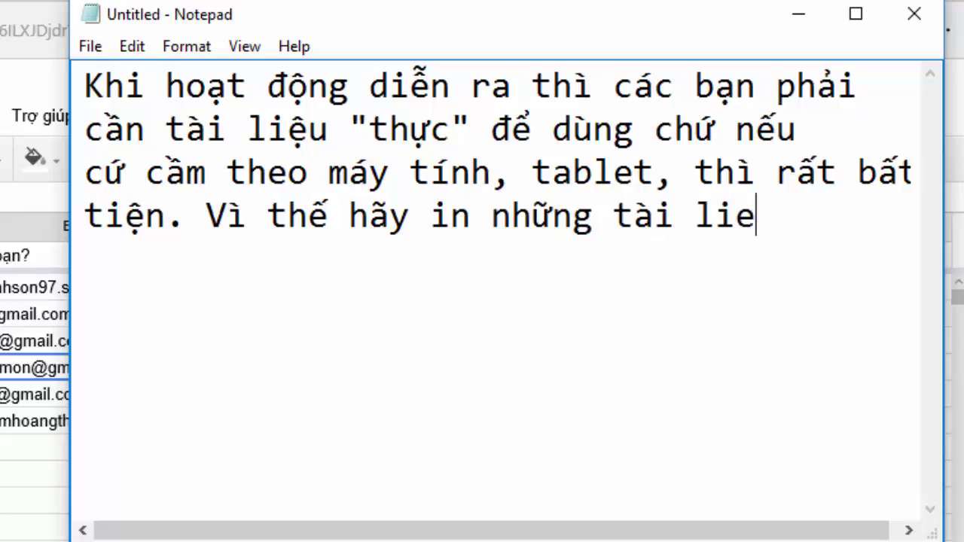
text(u65 can6)
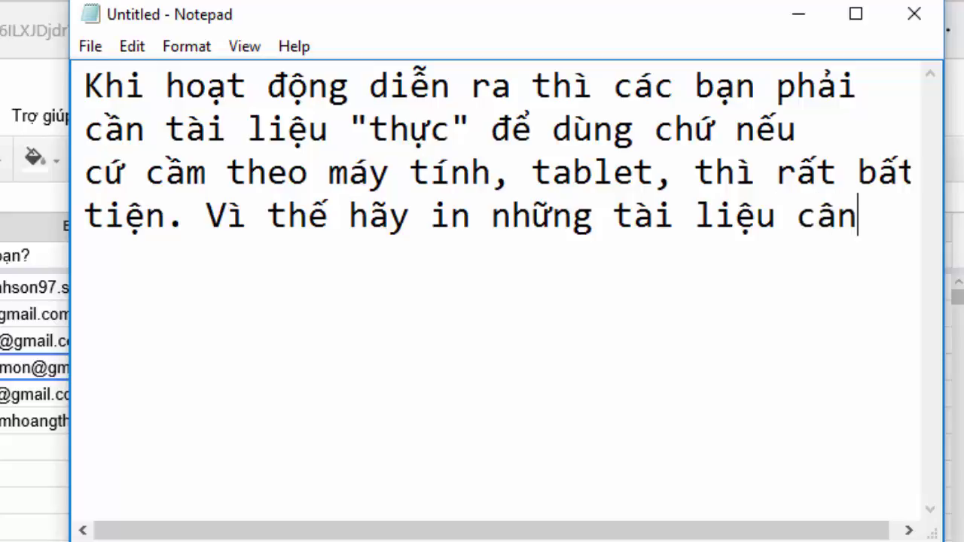
key(Return)
text(th)
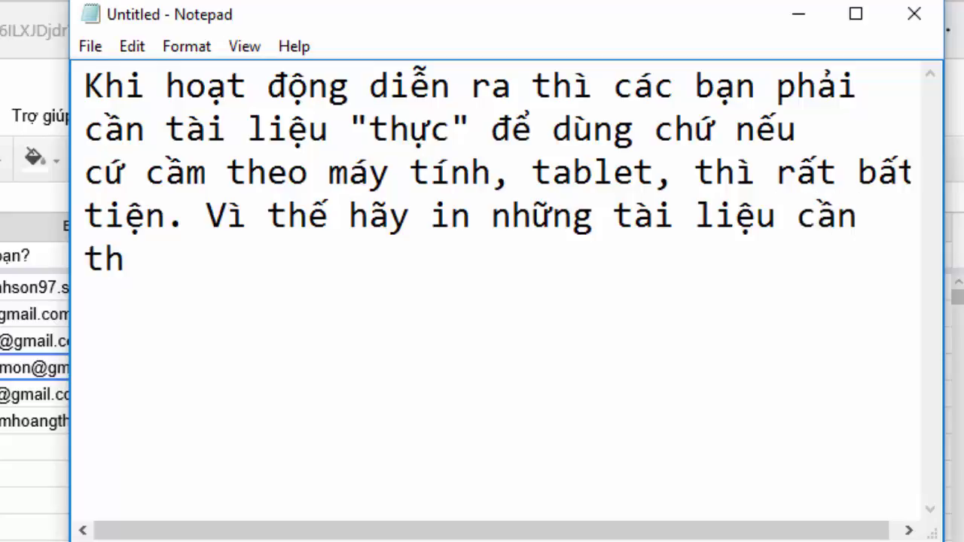
text(i)
text(e)
text(6t)
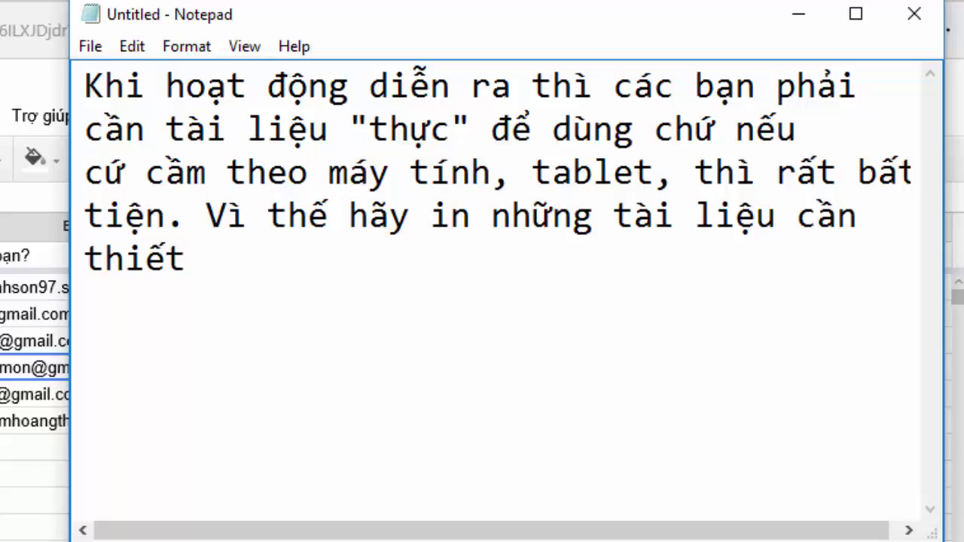
text(.)
On a new line, type the example 'VD: Danh sách tham gia để điểm danh,...'
key(Return)
text(VD: D)
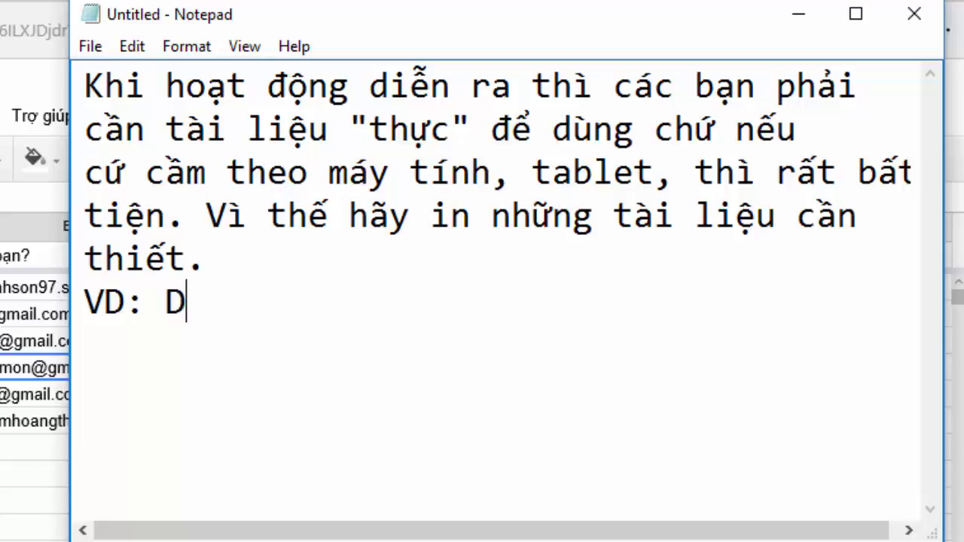
text(anh scah1)
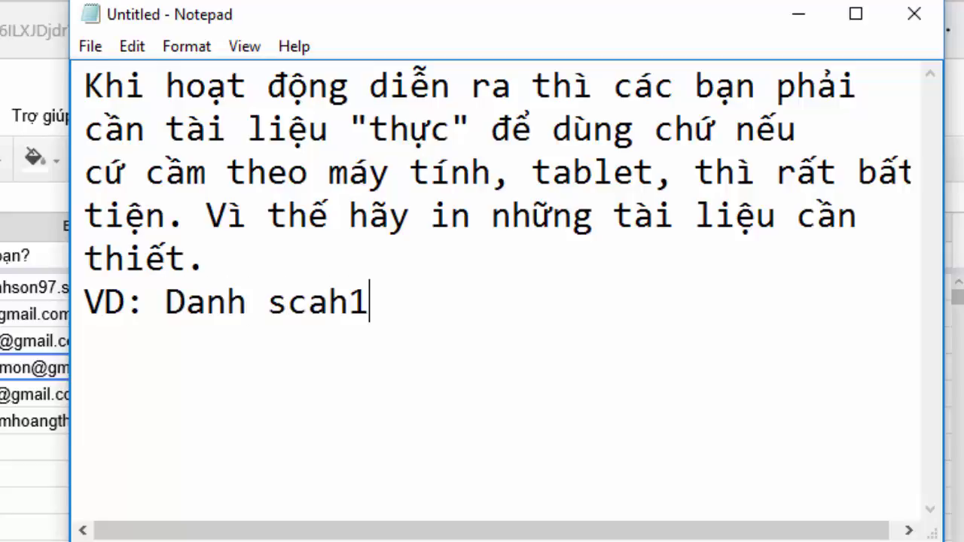
key(BackSpace)
key(BackSpace)
key(BackSpace)
key(BackSpace)
text(achs t)
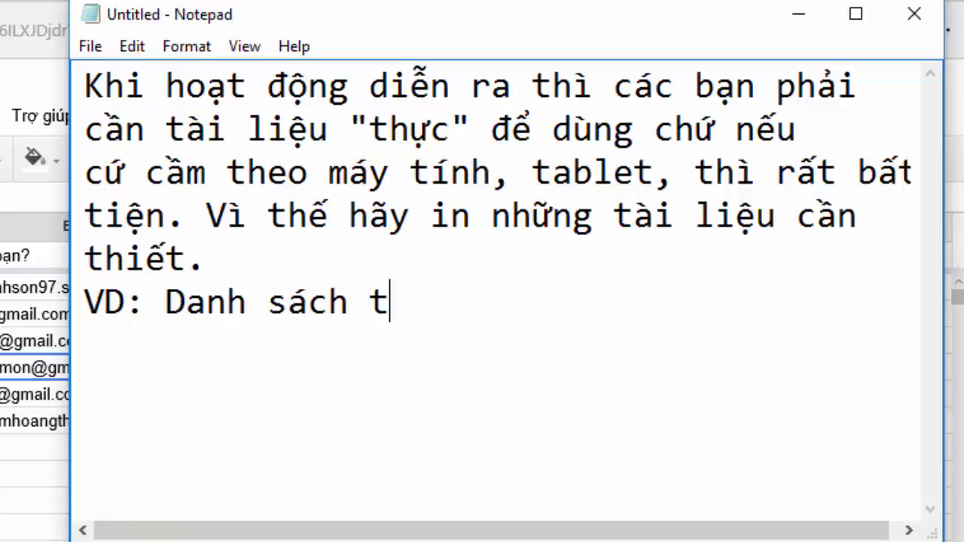
text(ha mg)
key(BackSpace)
key(BackSpace)
key(BackSpace)
text(m)
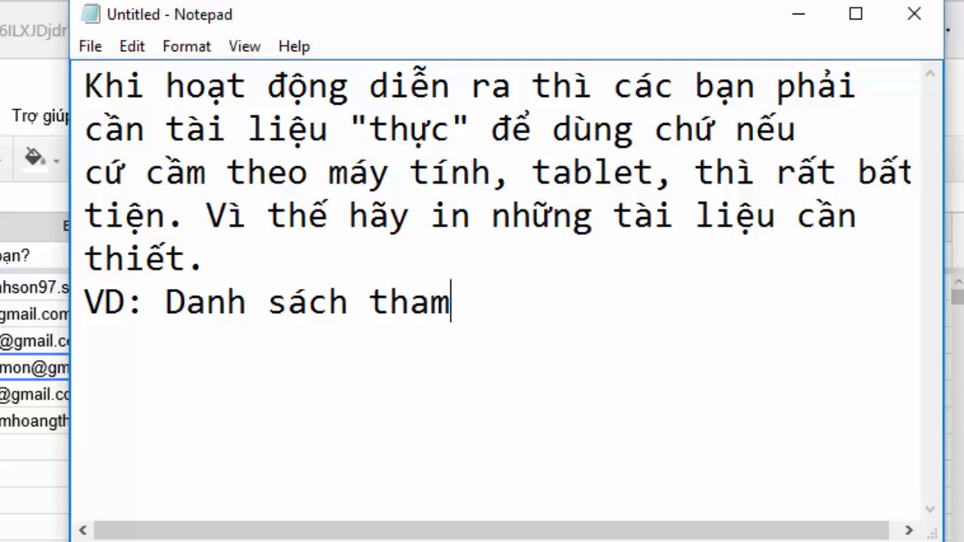
text( gia de)
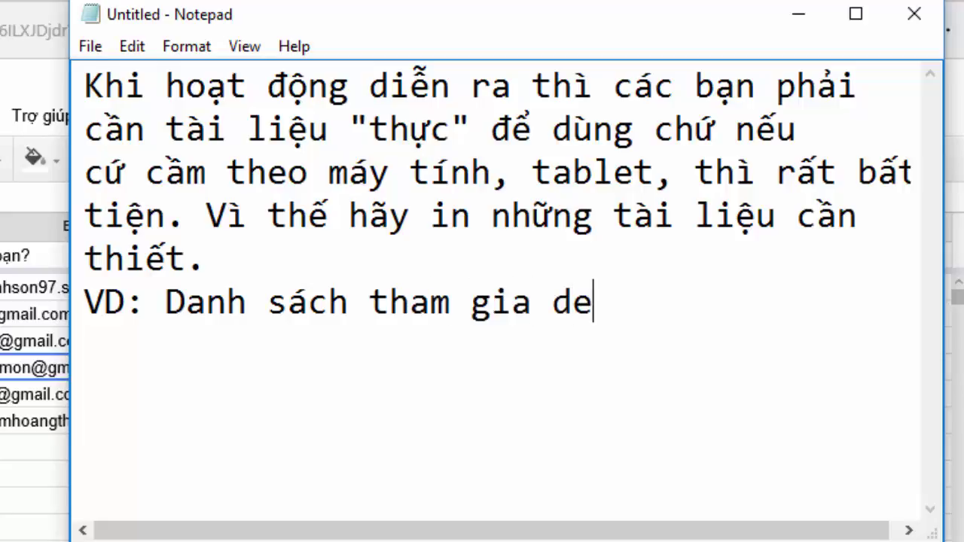
text(der)
text( diemerd )
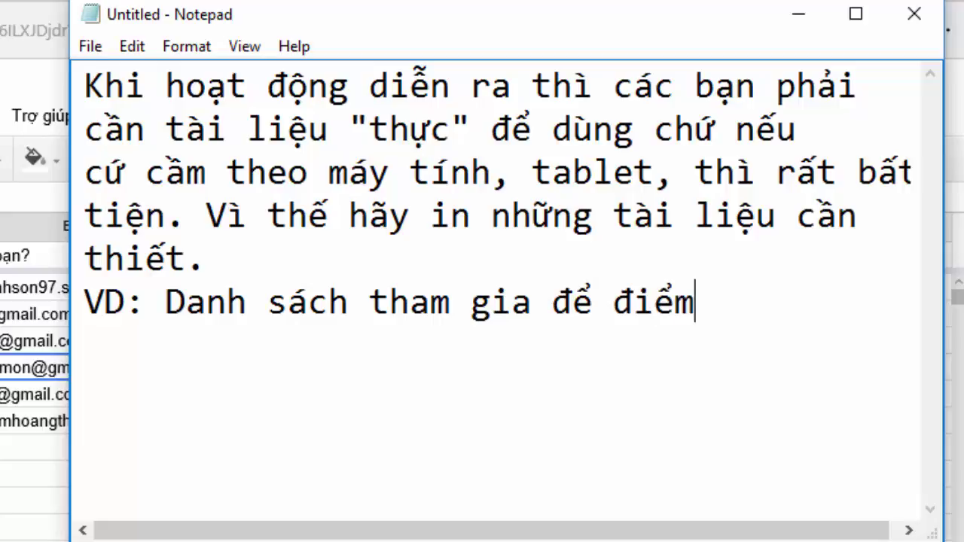
text(danh,.)
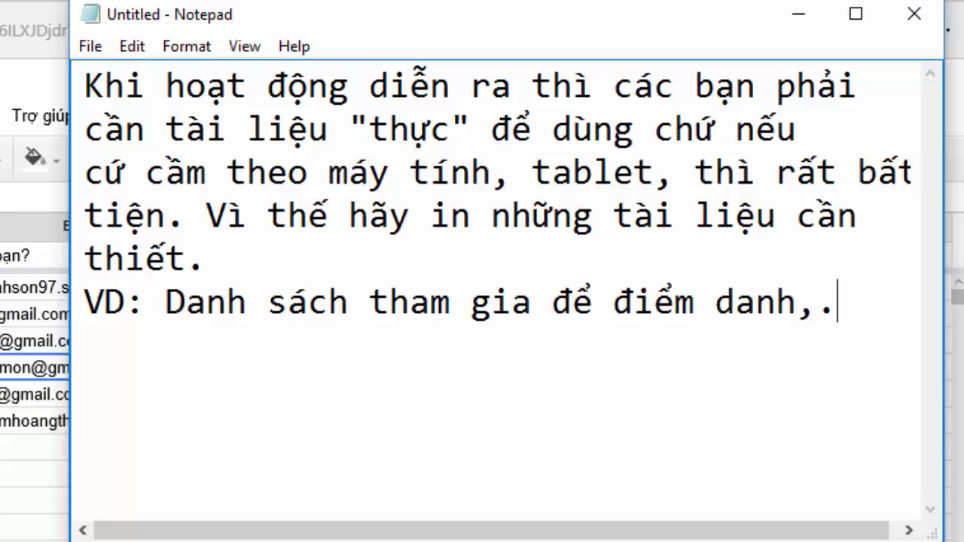
text(..)
Clear the note and type 'Để in trang tính thì các bạn hãy click vào biểu tượng máy in'
key(ctrl+a)
key(BackSpace)
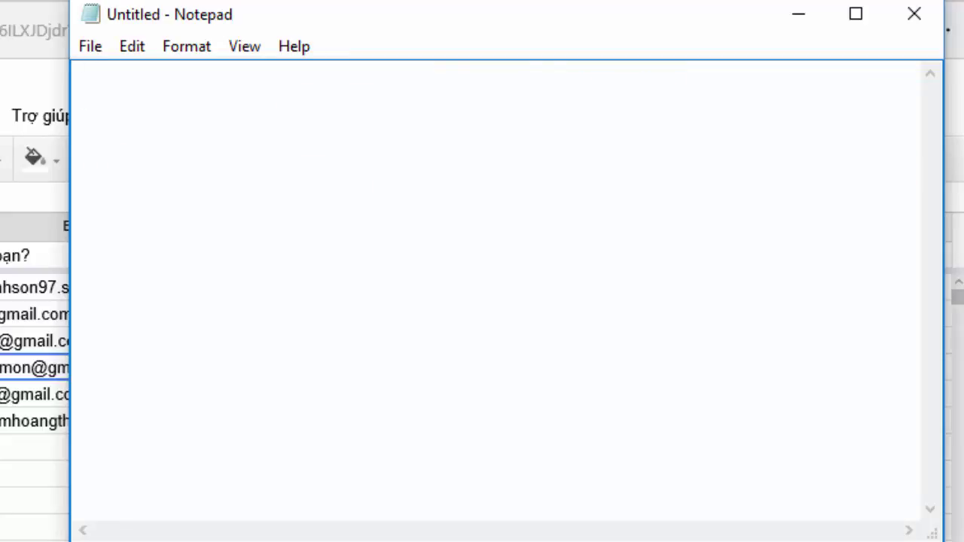
text(Dde)
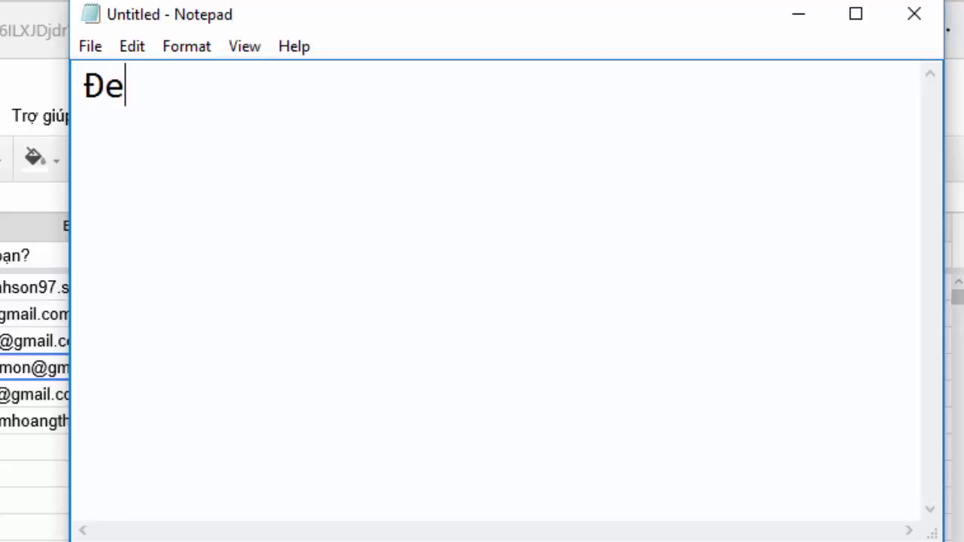
text(er)
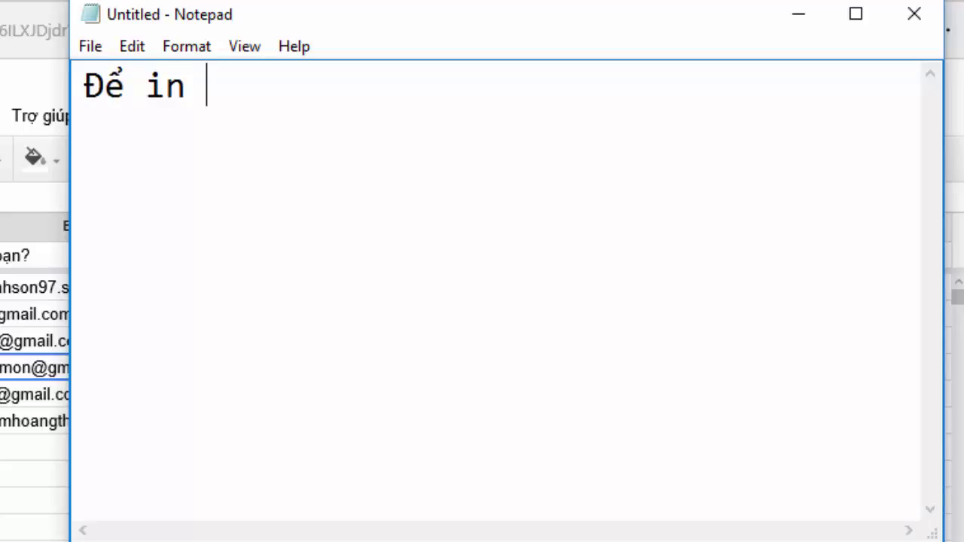
text(trang t)
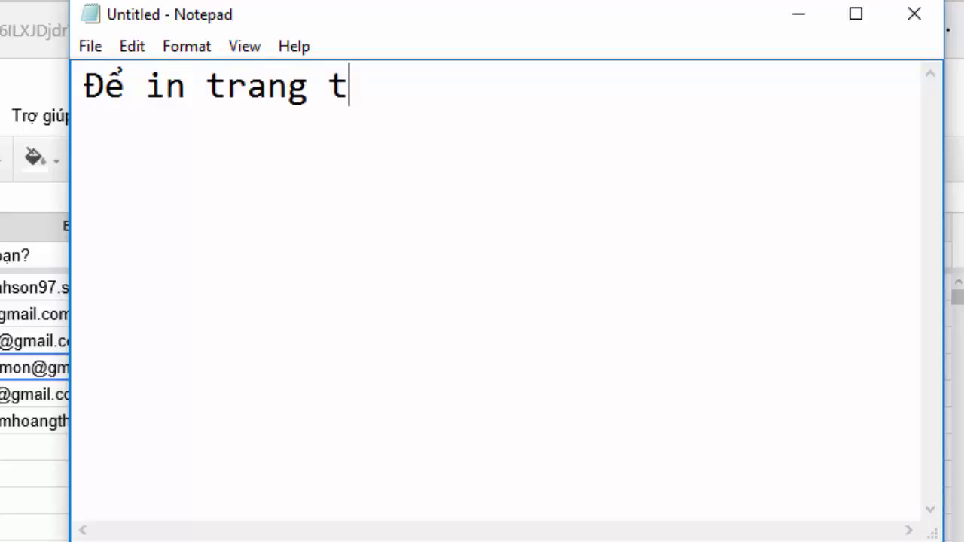
text(innhs thif )
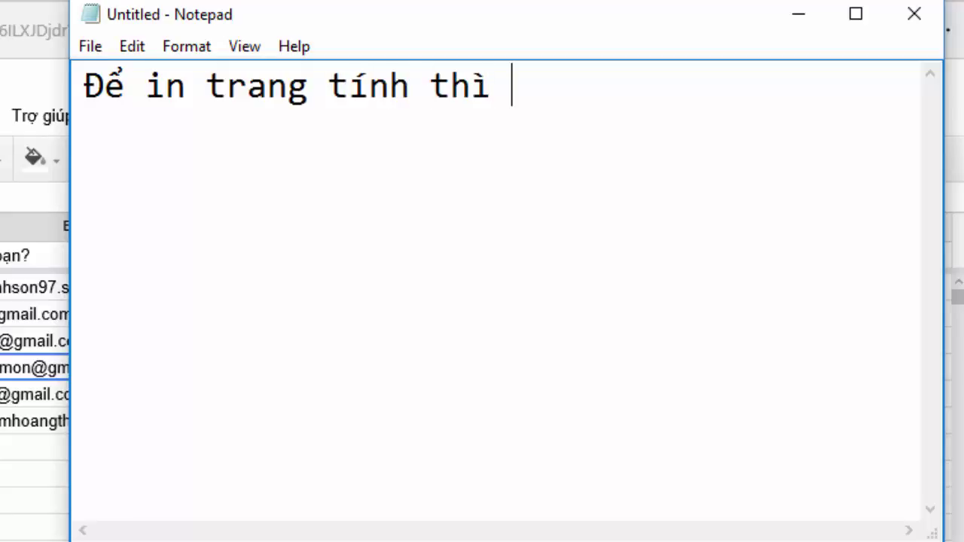
text(cacs )
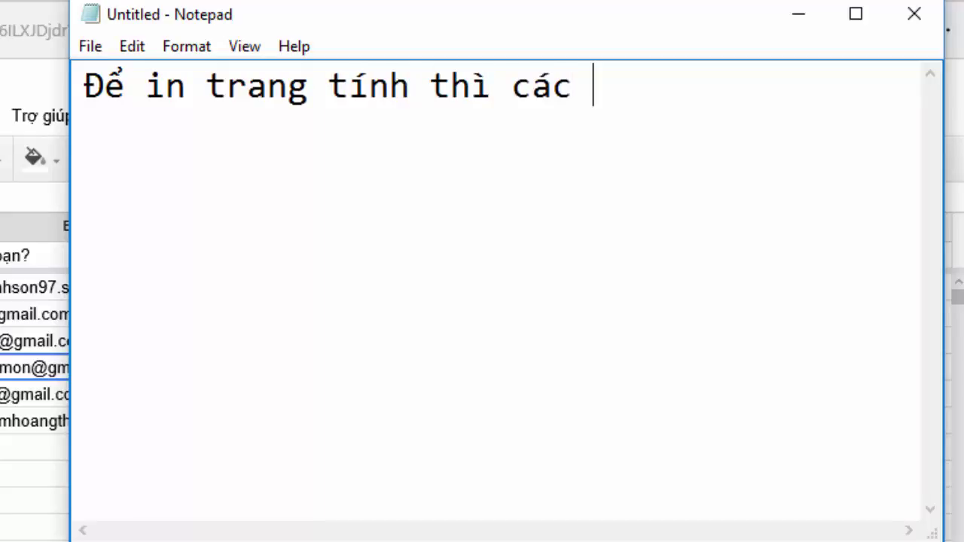
text(ban)
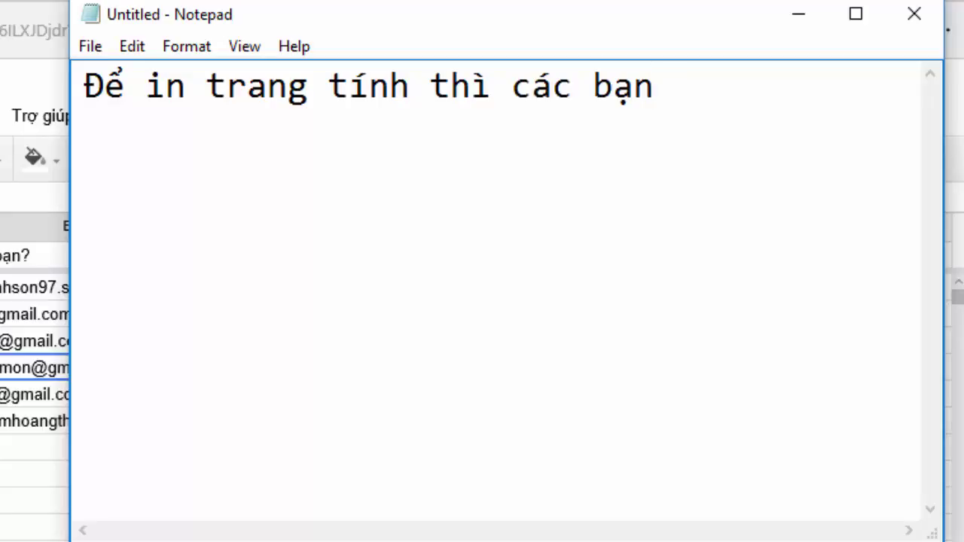
text( hayrx)
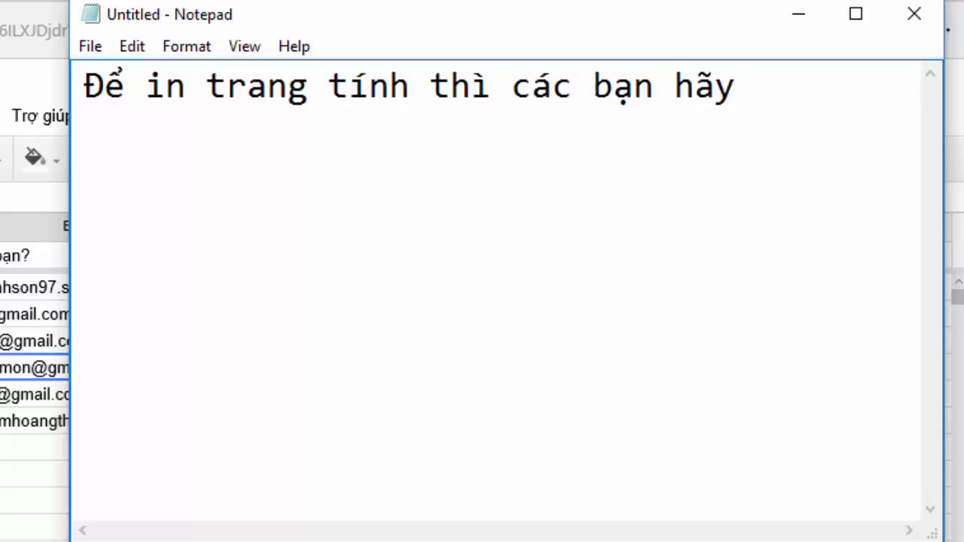
text( l)
key(BackSpace)
text(c)
text(lick)
key(BackSpace)
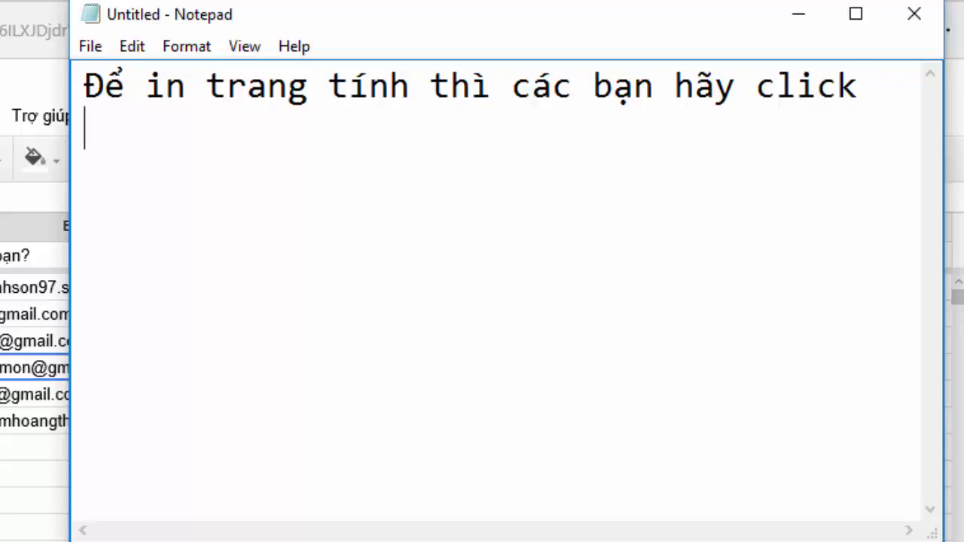
text(vao2)
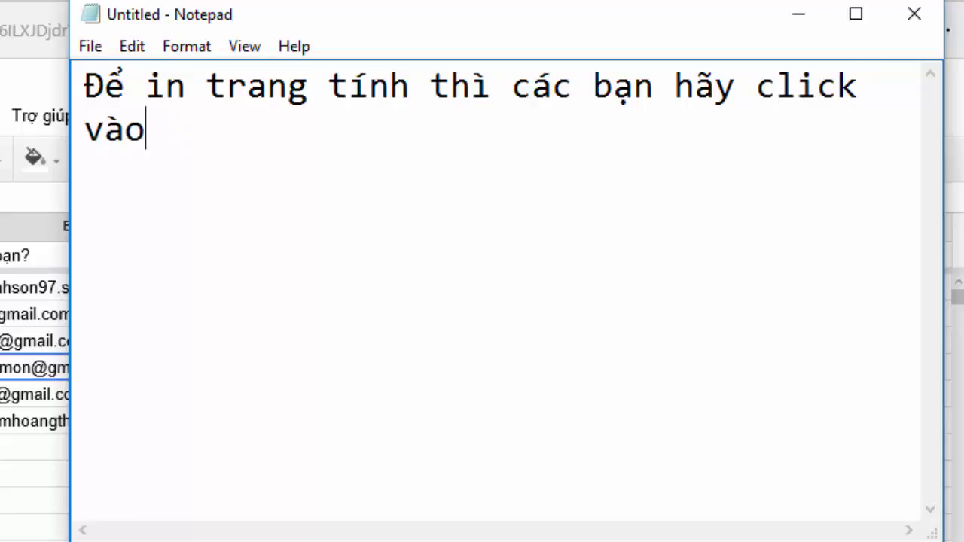
text( bie6u3 t)
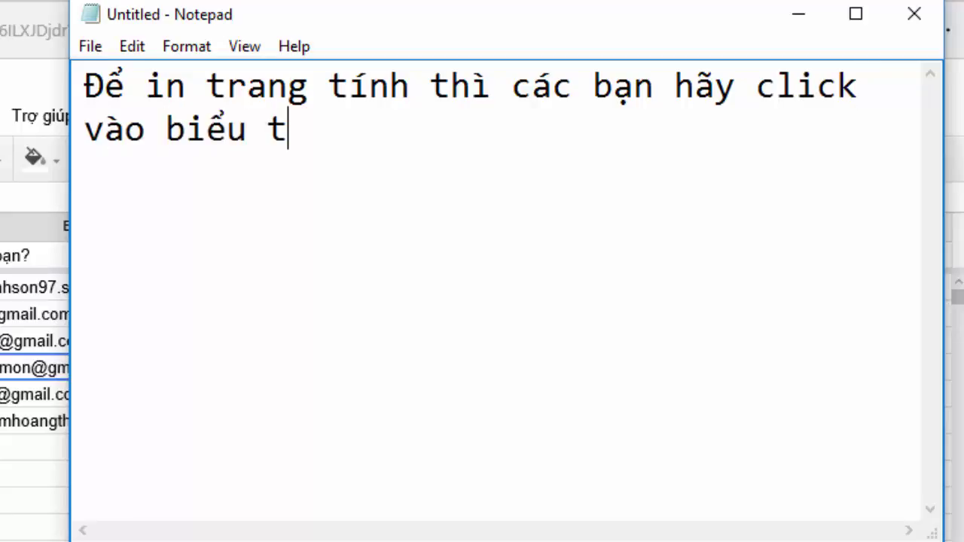
text(uong75 )
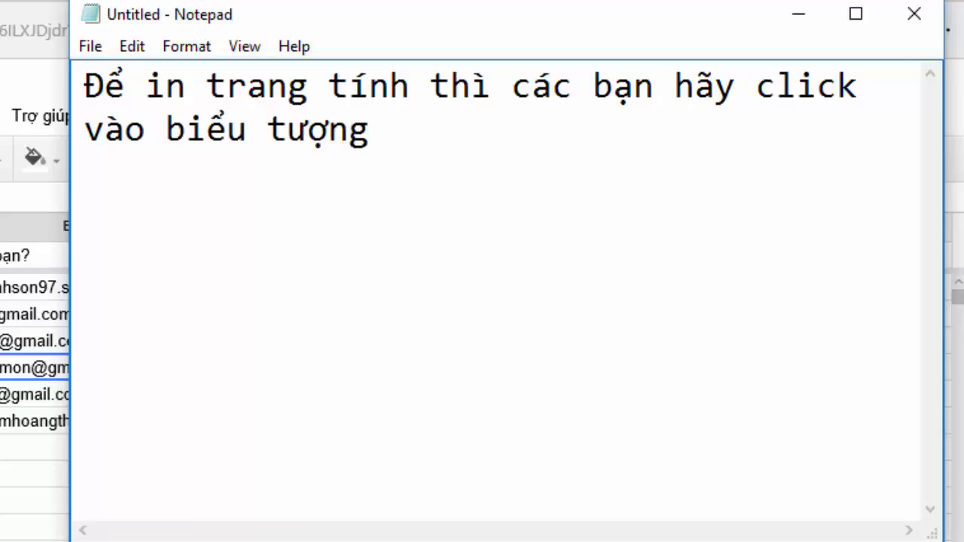
text(may1 in)
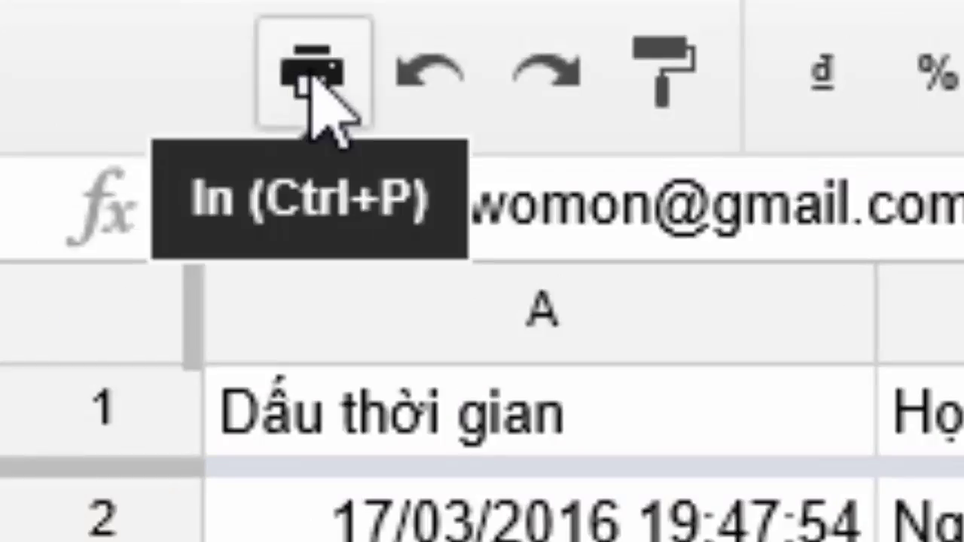
Open Google Sheets' print settings via the printer icon, then return to the Notepad note
click(311, 77)
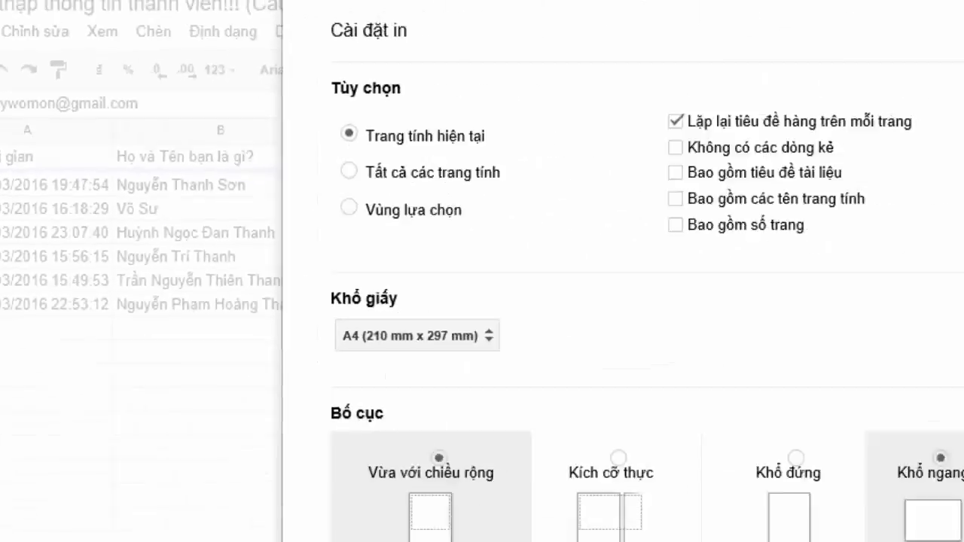
click(385, 520)
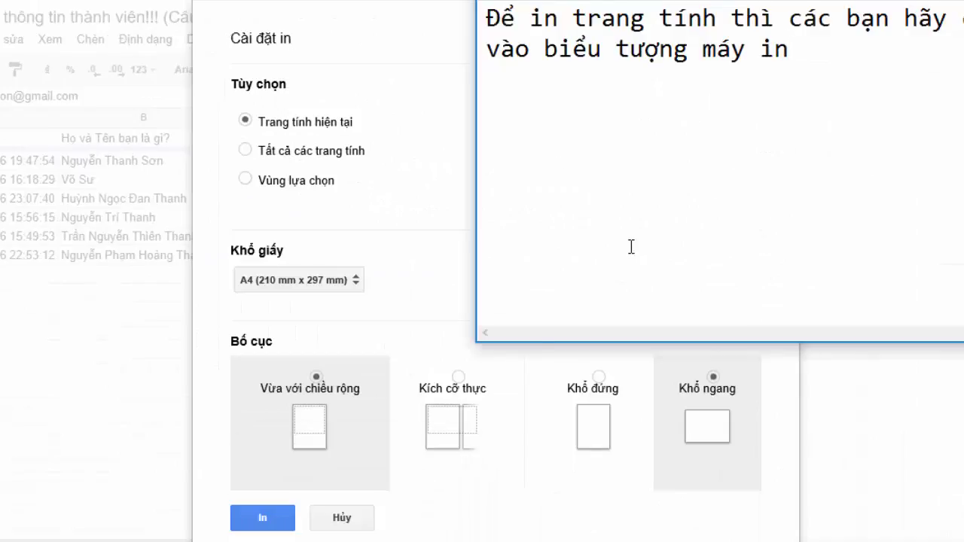
Append 'hoặc nhấn tổ hợp phím ctrl + P sau đó tùy chỉnh theo nhu cầu và click IN'
text(-)
key(BackSpace)
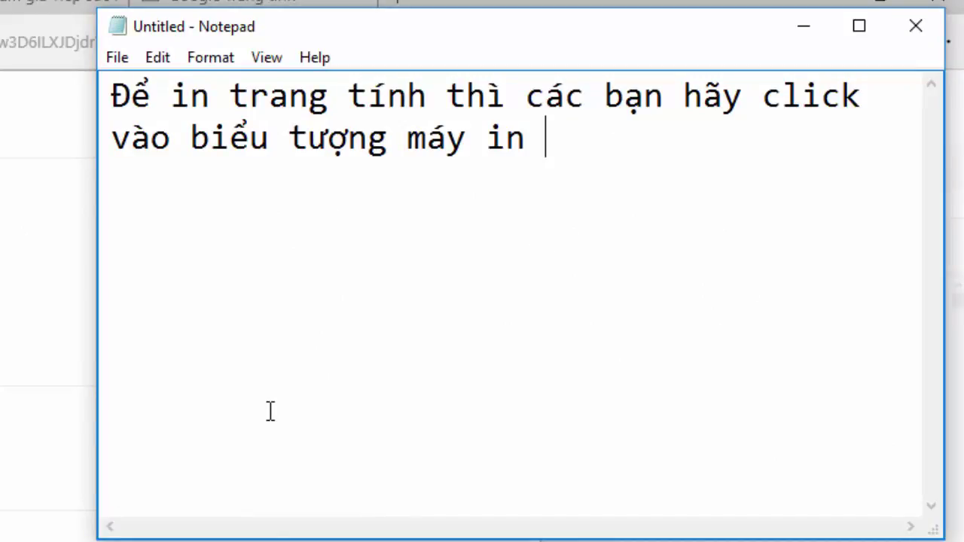
text(hoawc)
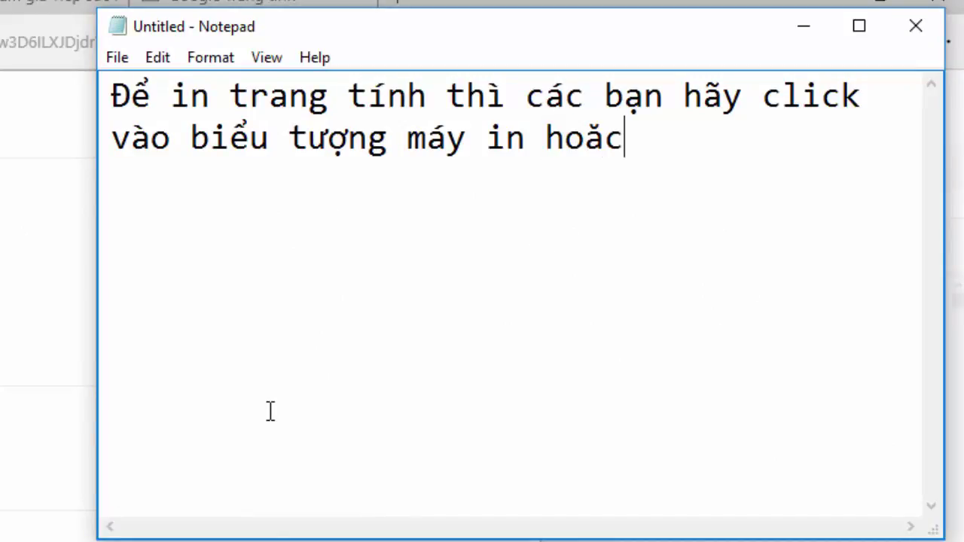
text( nhan)
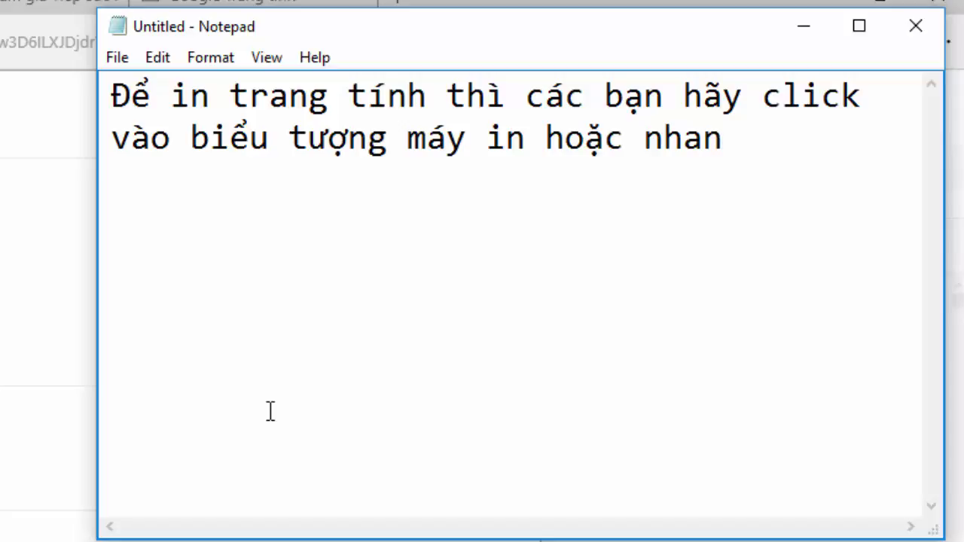
text(as t)
text(o)
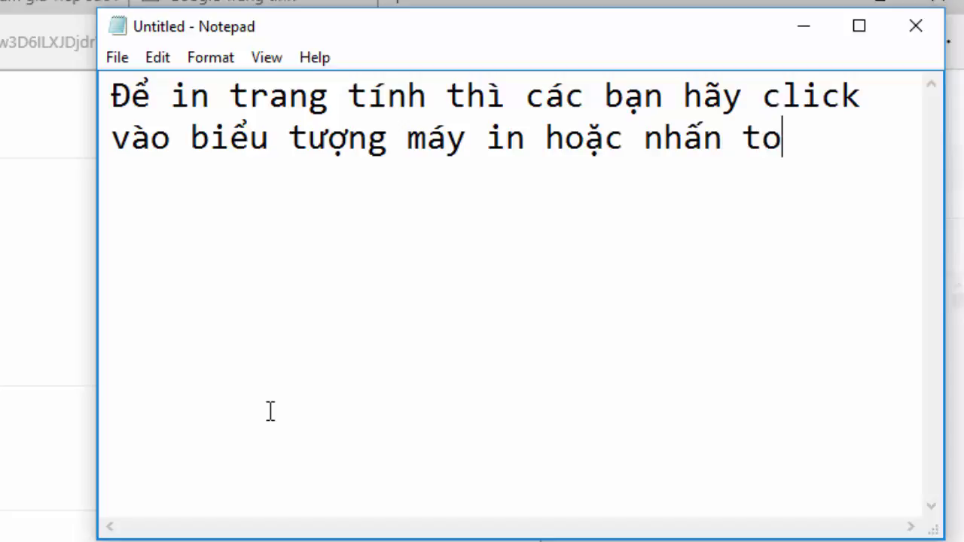
text( howpj )
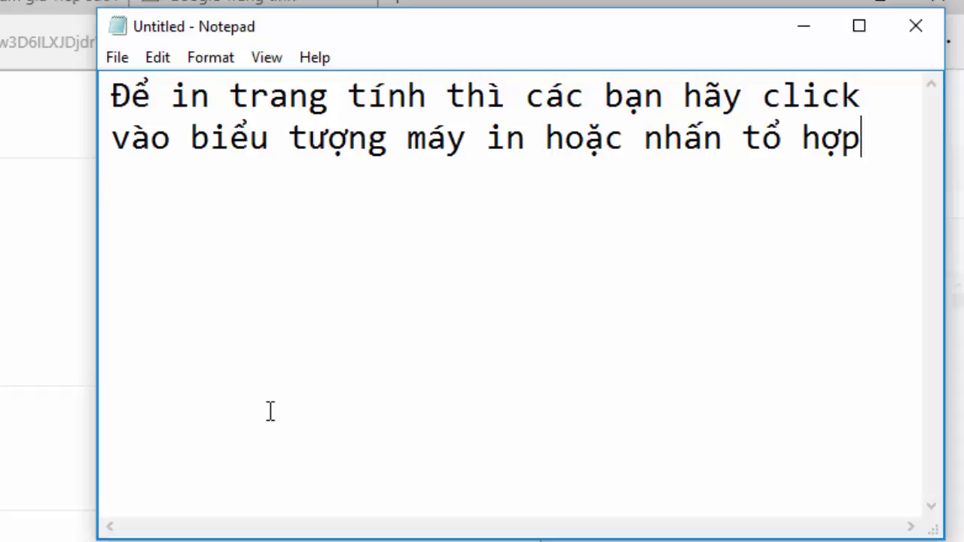
text(phims)
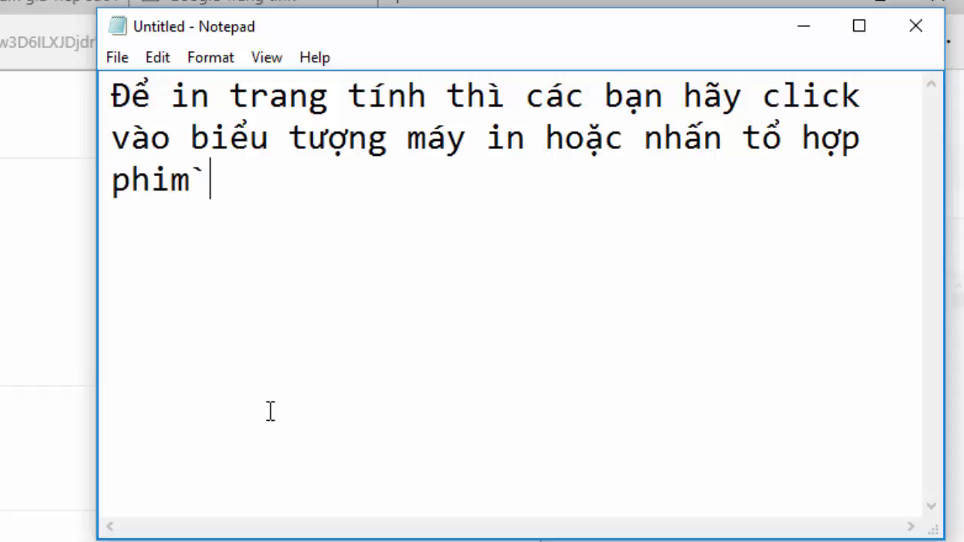
text( c)
text(tr)
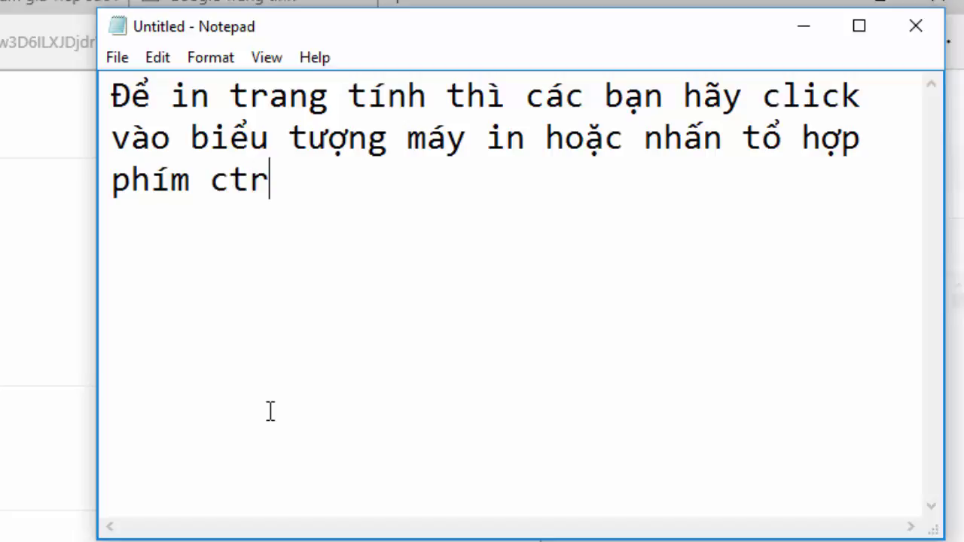
text(l)
text( + )
text(P)
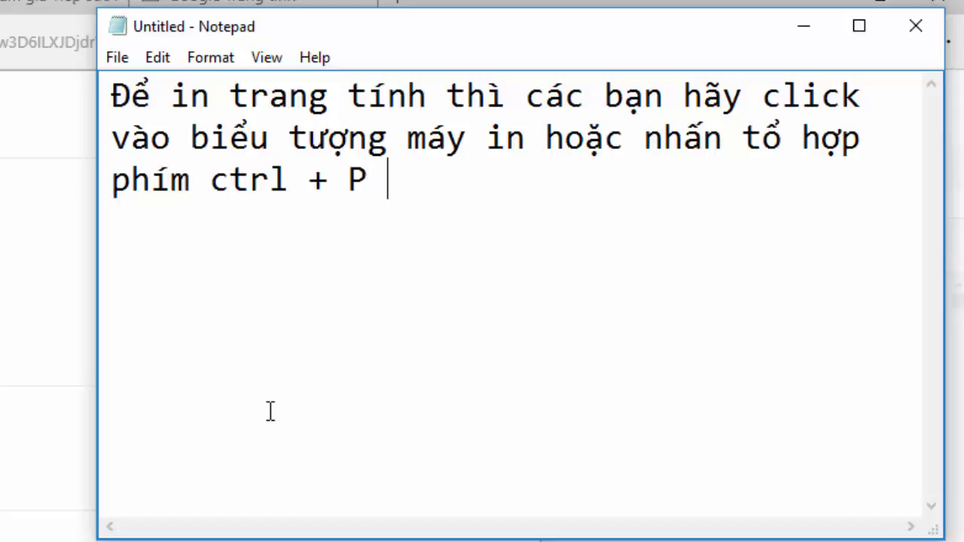
text( sau do)
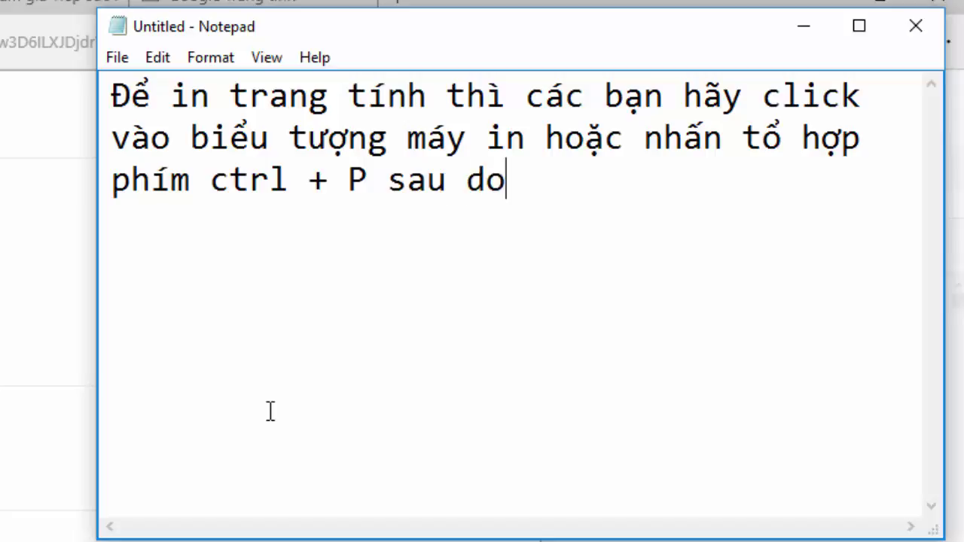
text(ds )
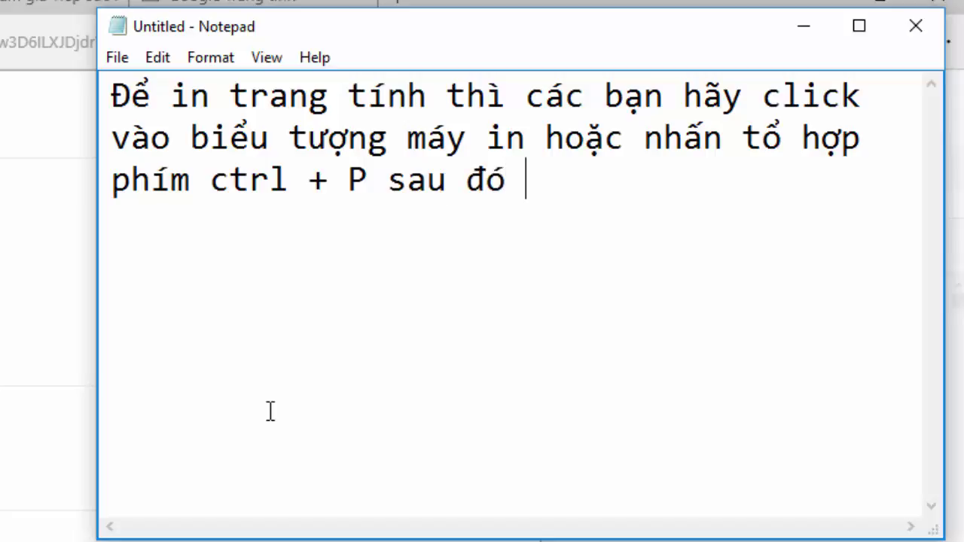
text(tuy c)
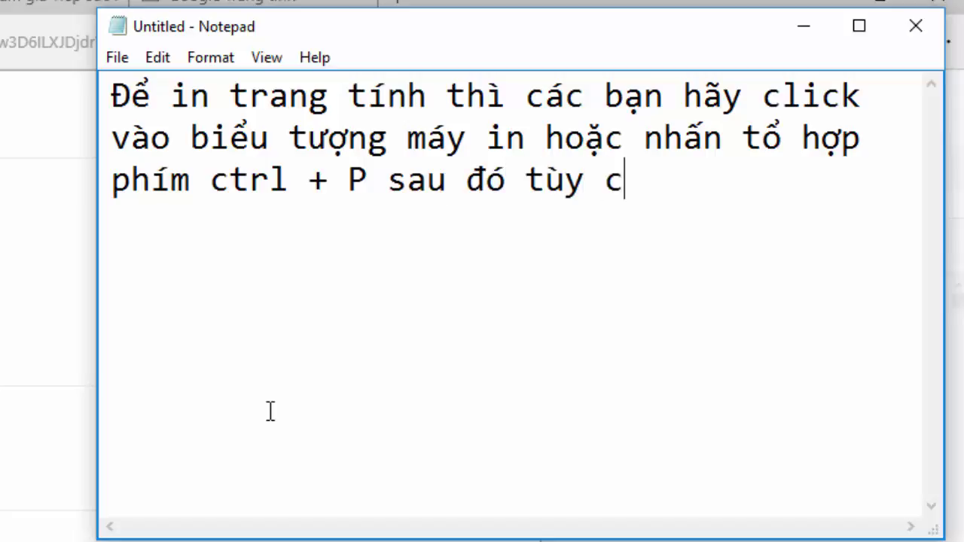
text(hinhr)
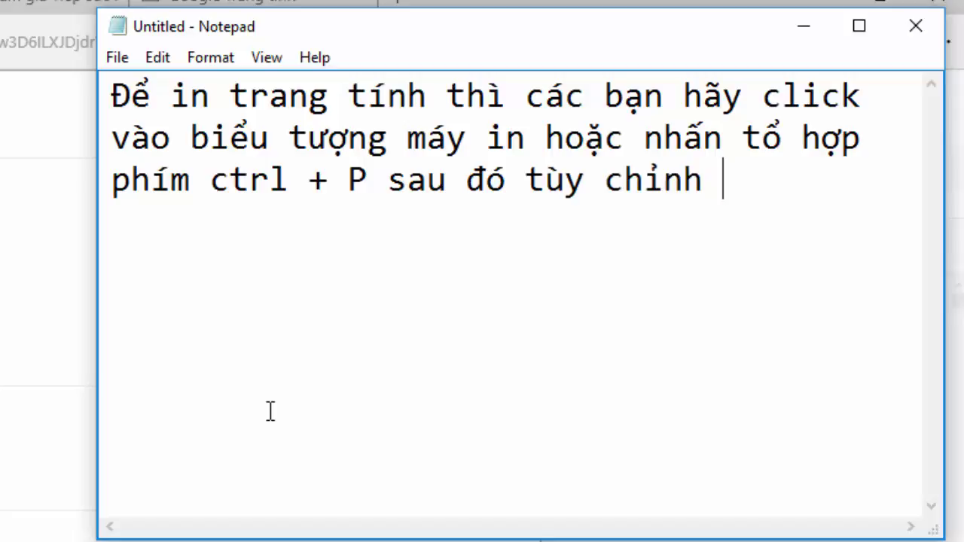
text(theo nhu)
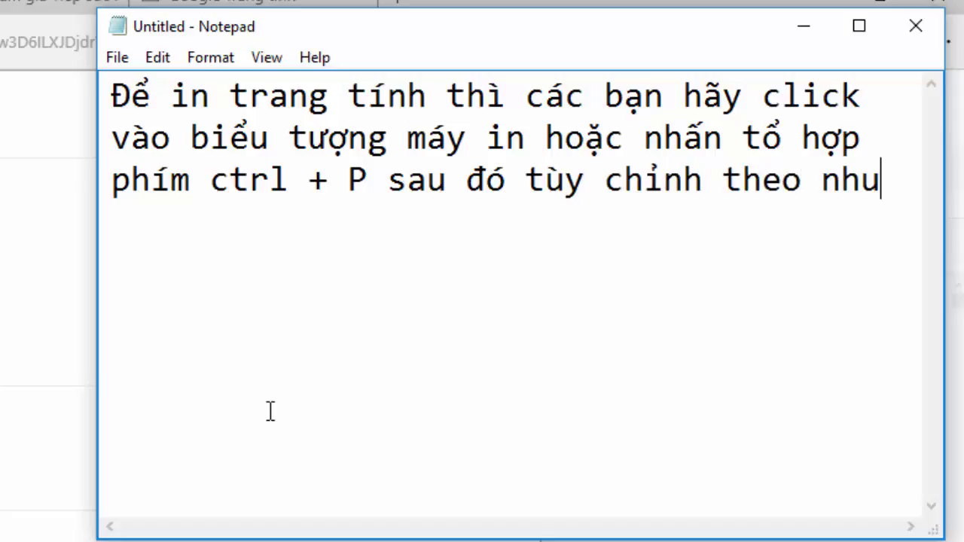
text( cauaf )
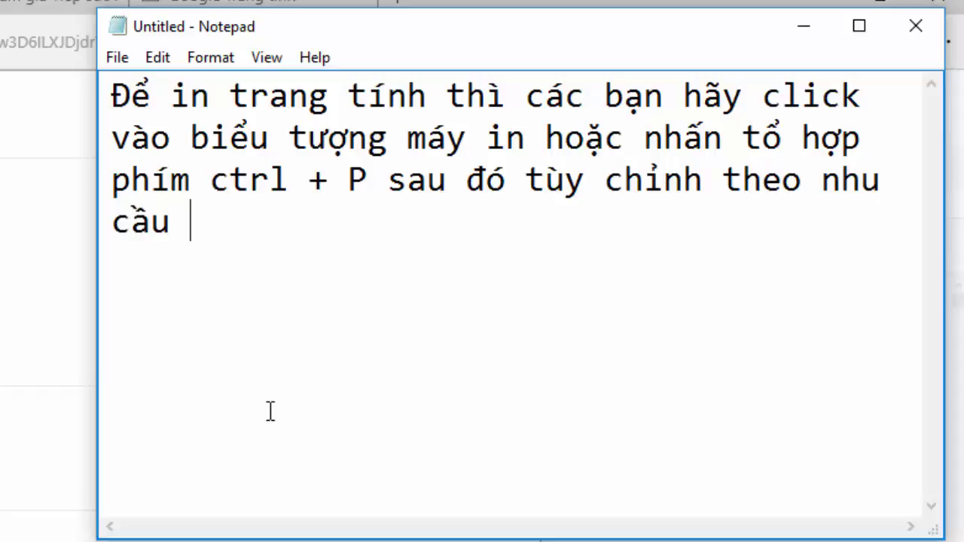
text(vàcon)
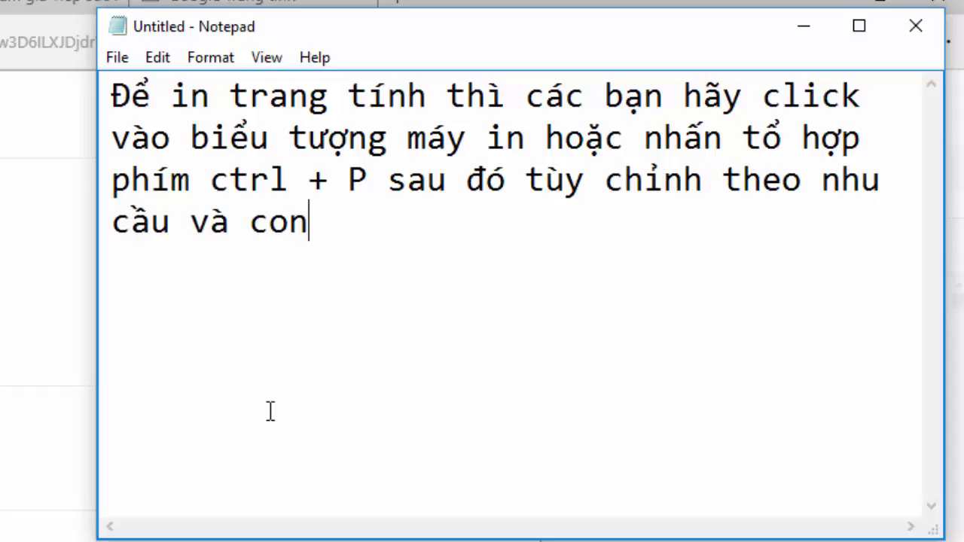
text(j)
key(BackSpace)
key(BackSpace)
key(BackSpace)
text(l)
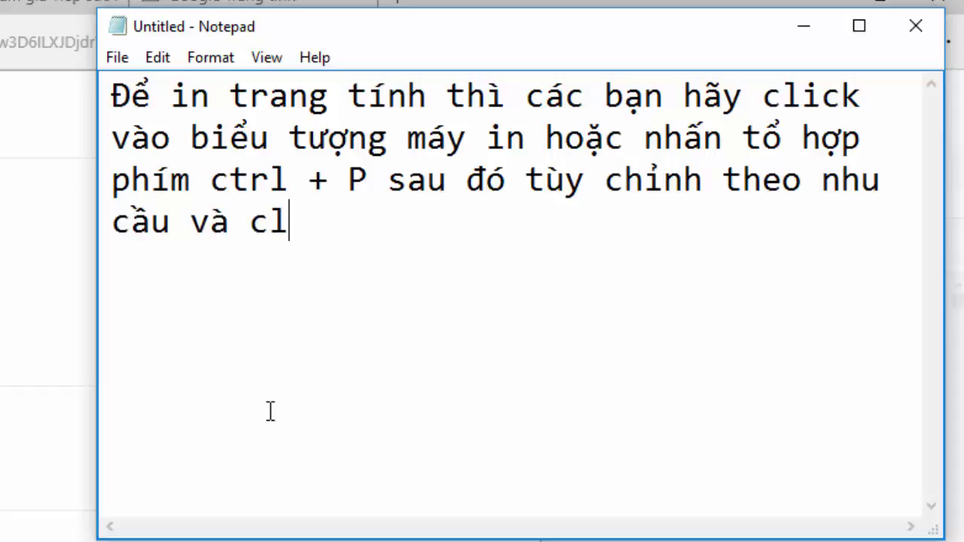
text(ick IN)
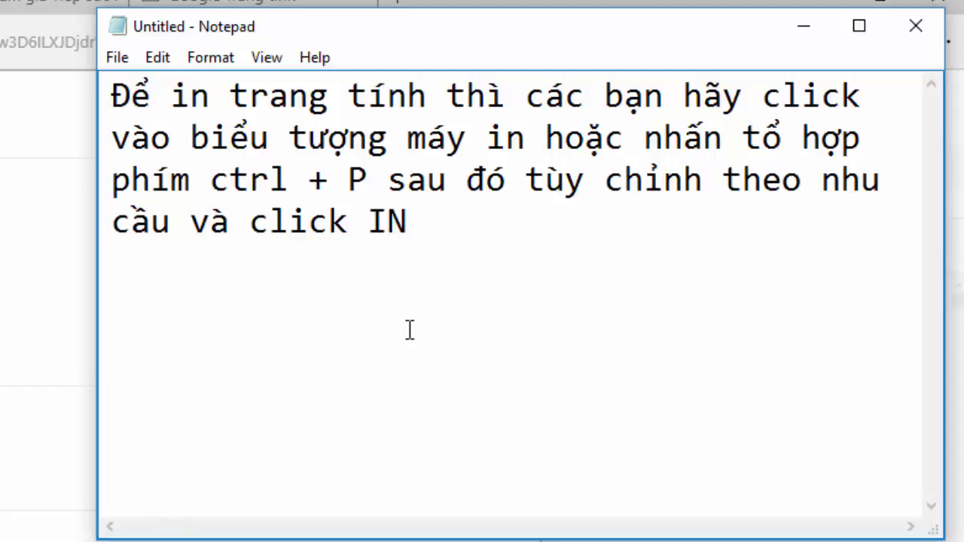
Clear the Notepad note and type 'Vậy là mình đã hướng dẫn các bạn sử dụng' in Vietnamese
key(ctrl+a)
key(Delete)
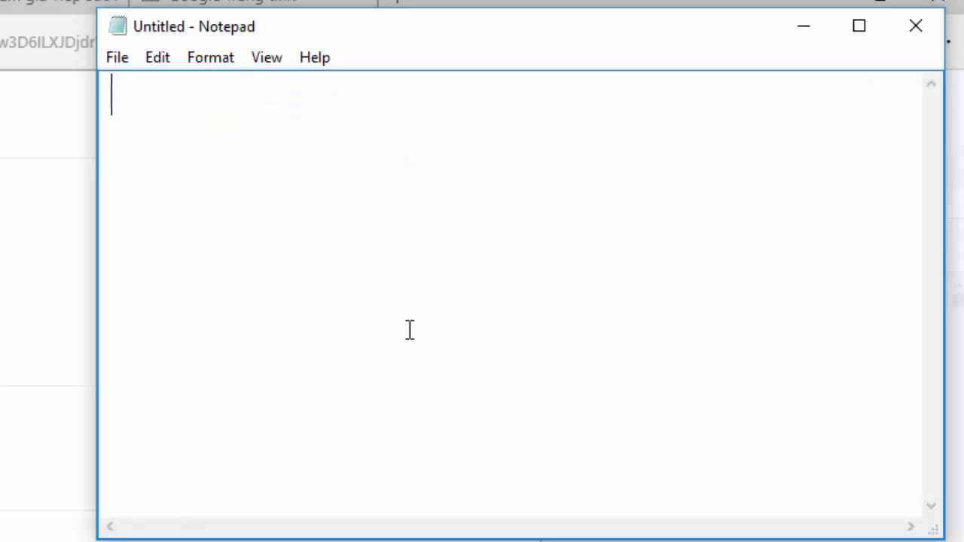
text(Vayaj )
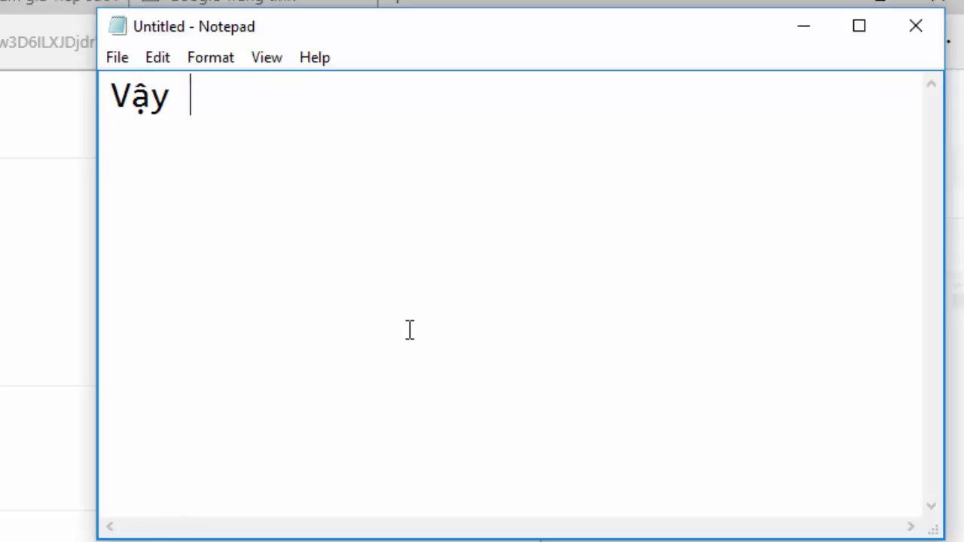
text(là mình )
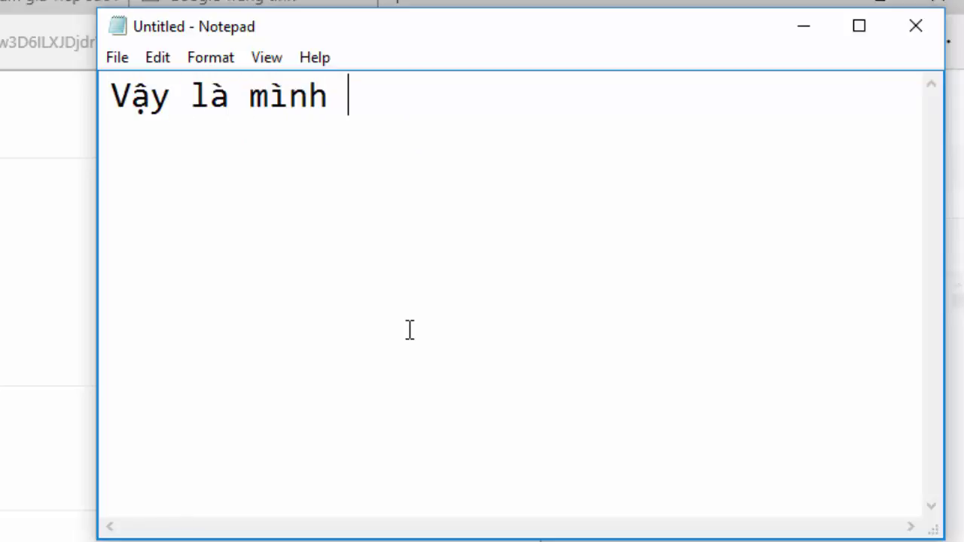
text(ddax )
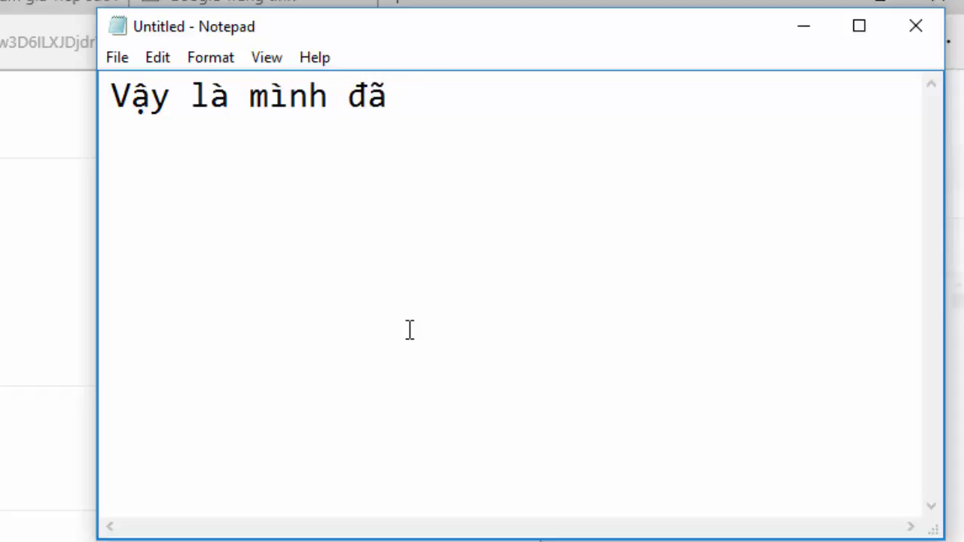
text(gioiwfs t)
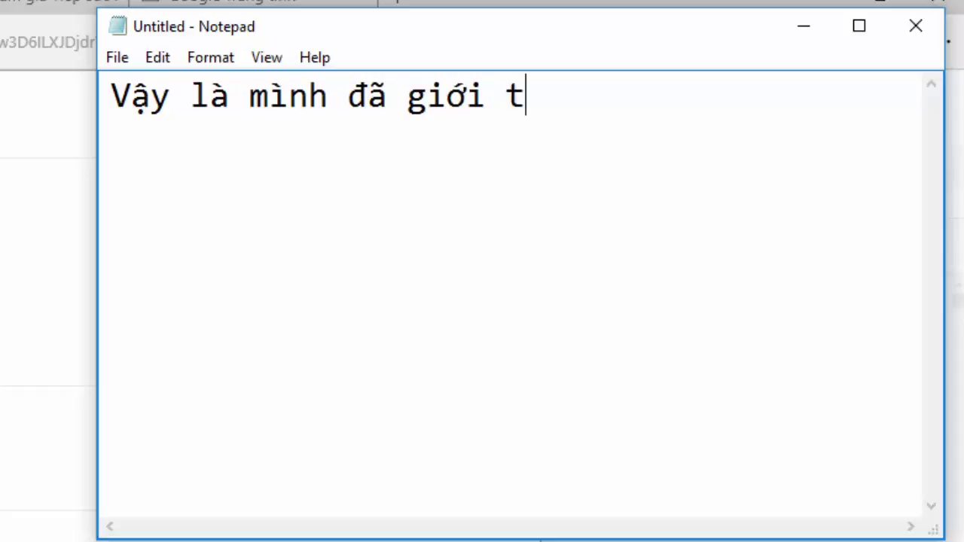
text(hieeu)
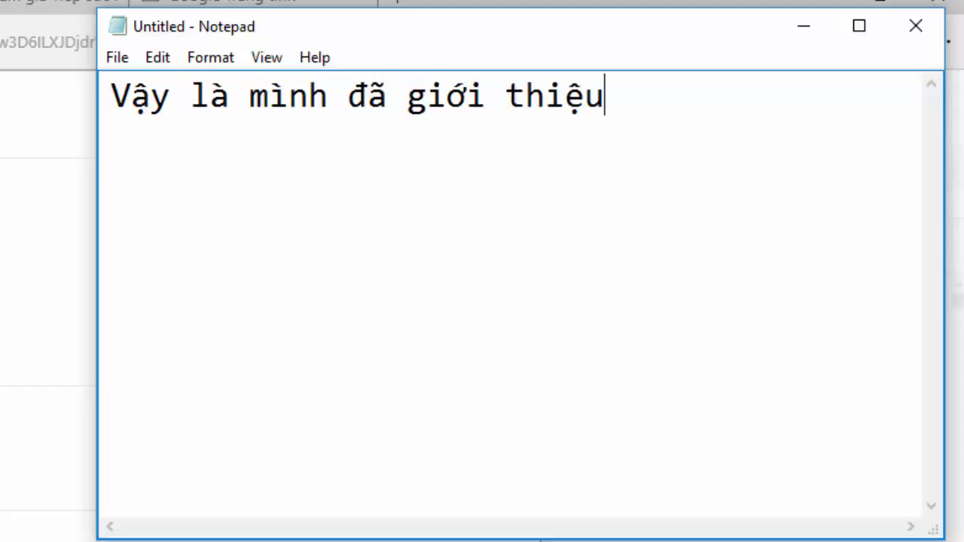
key(BackSpace)
key(BackSpace)
key(BackSpace)
key(BackSpace)
key(BackSpace)
key(BackSpace)
key(BackSpace)
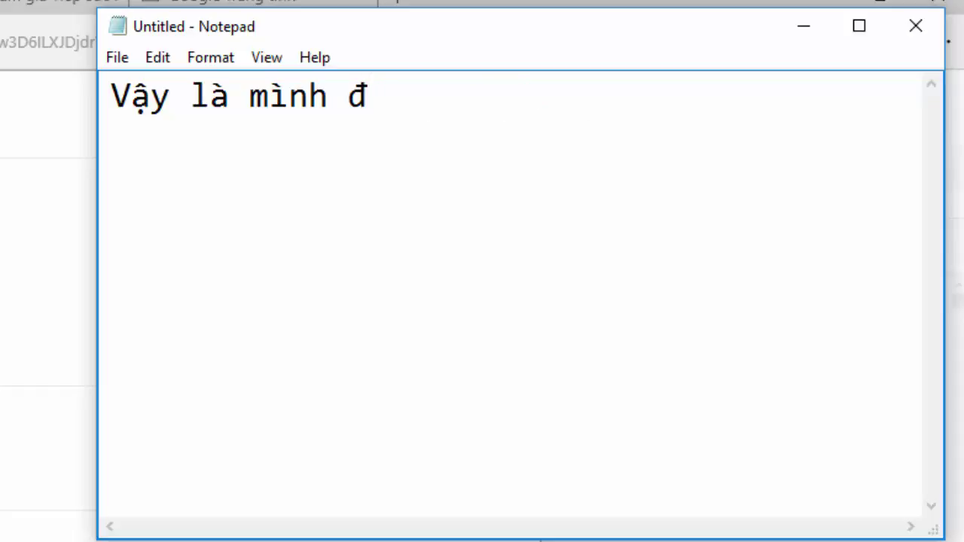
text(ax huon)
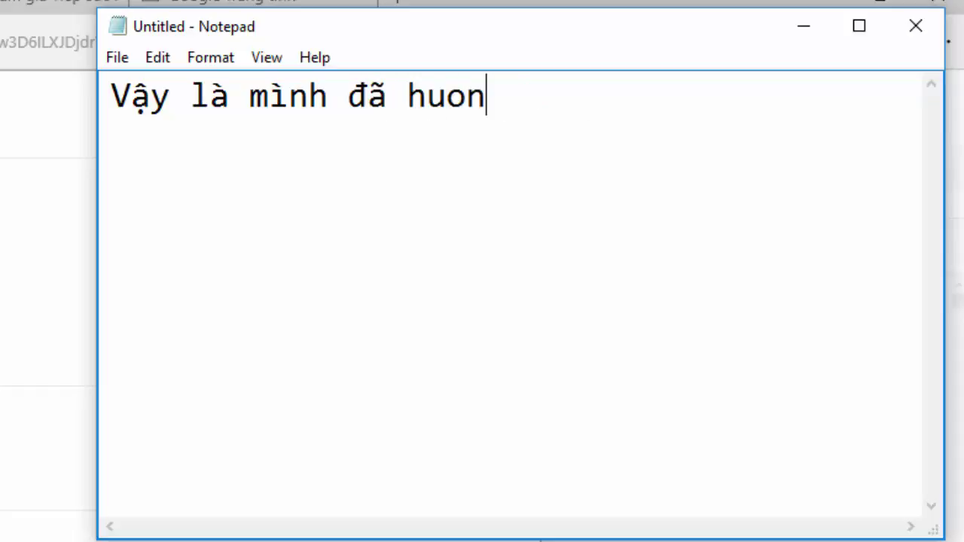
text(wsg da)
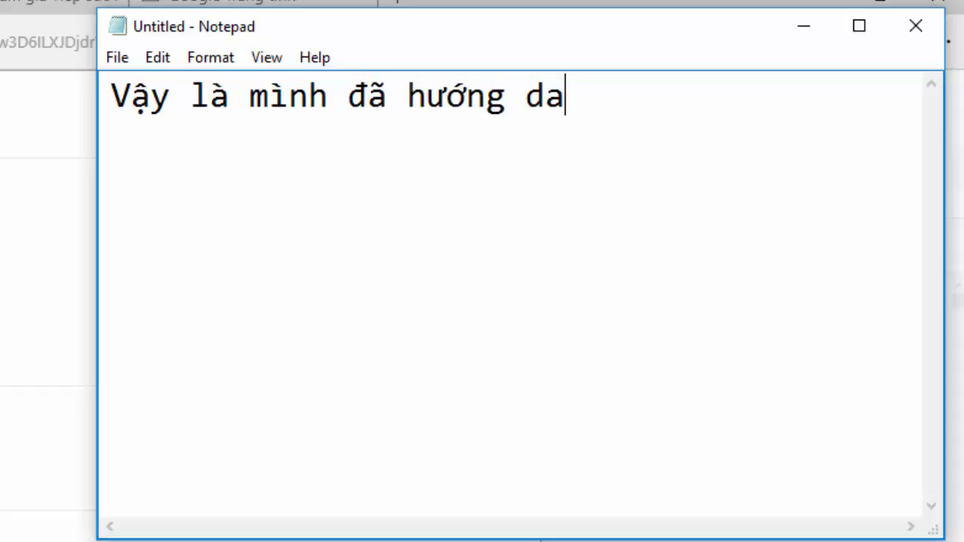
text(nar)
text(x )
text(bac)
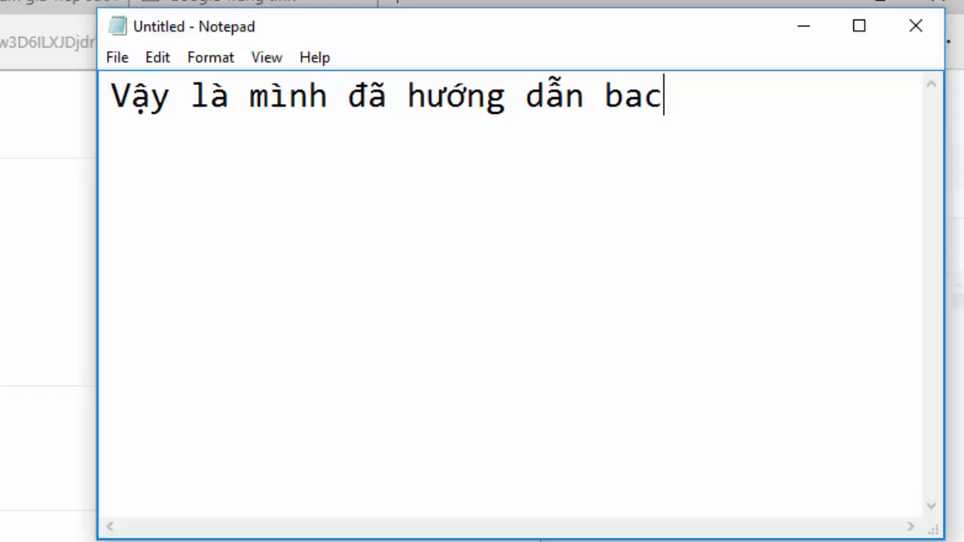
key(BackSpace)
key(BackSpace)
key(BackSpace)
text(cacs b)
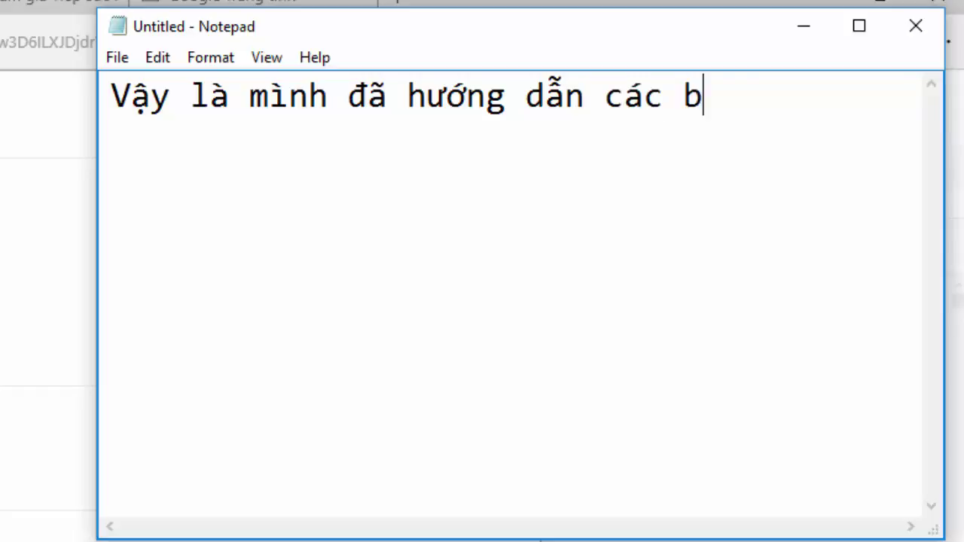
text(anx)
key(BackSpace)
key(BackSpace)
text(j)
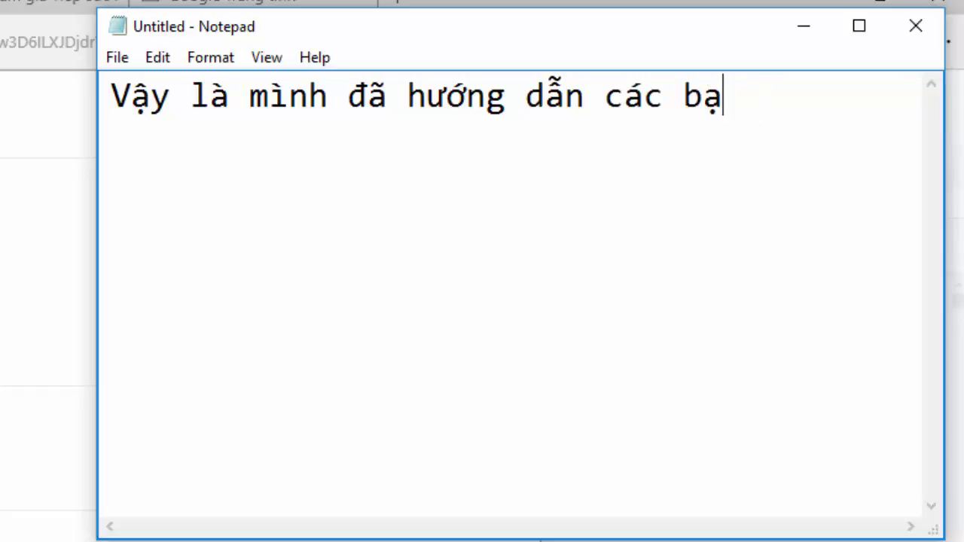
text(ns)
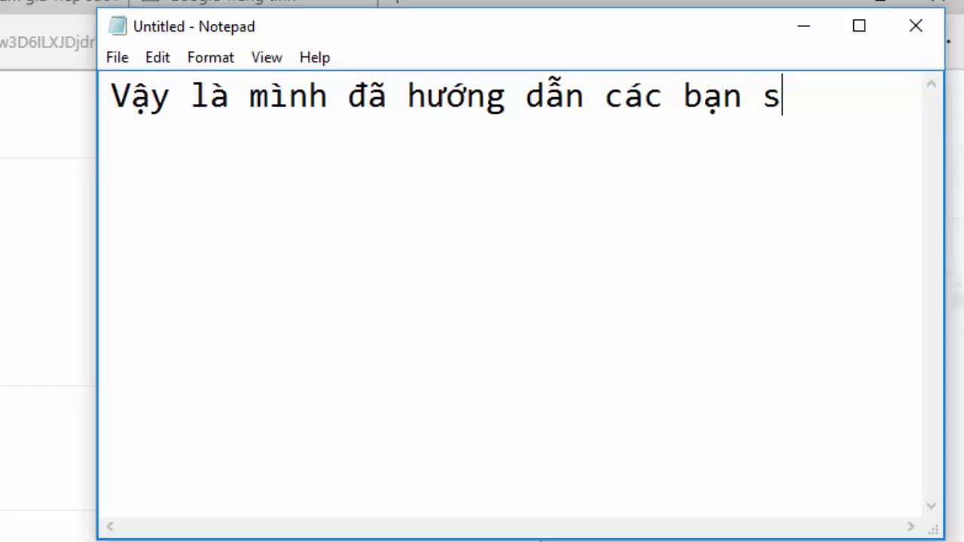
text(wr du)
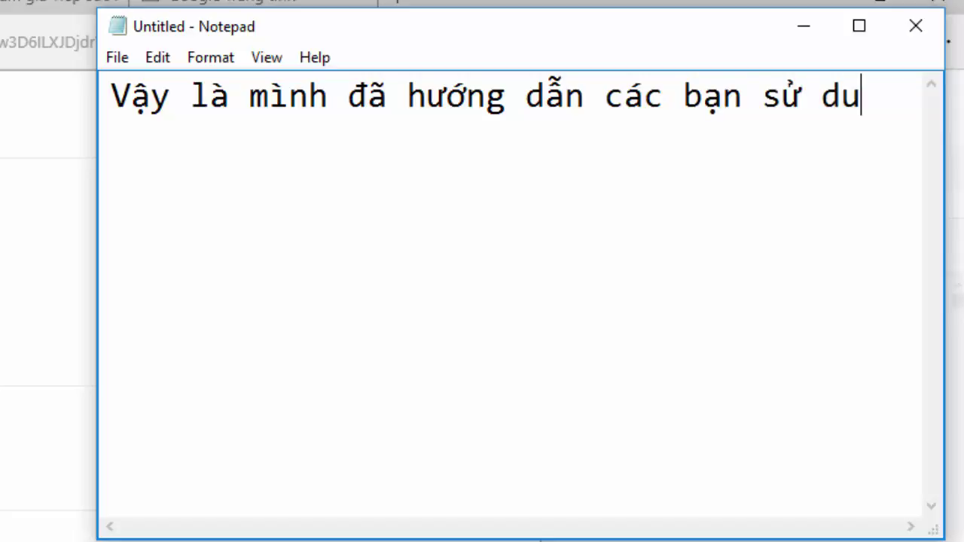
text(ng)
text(j)
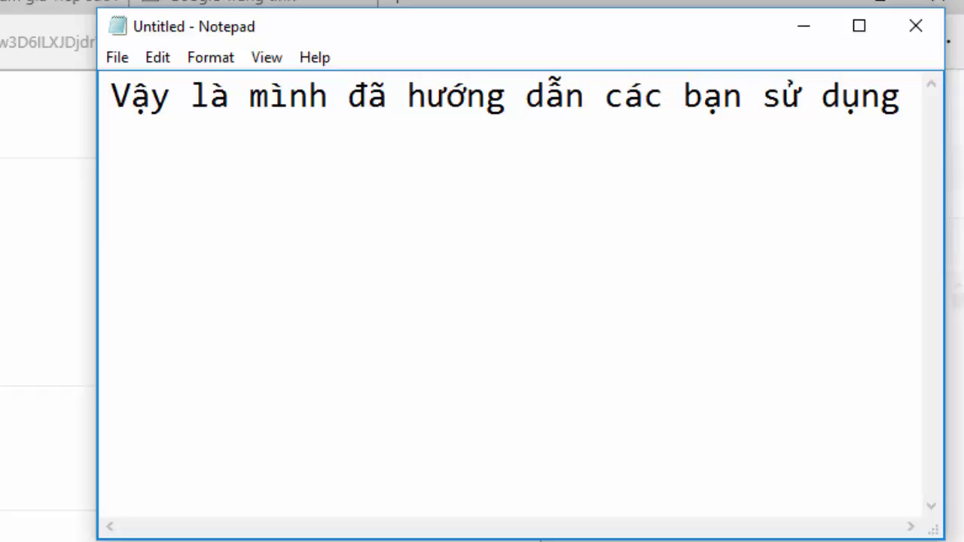
Continue the sentence with 'Google Spreadsheet trong việc tổ chức Tiếp sức mùa thi.'
key(Return)
text(Goog)
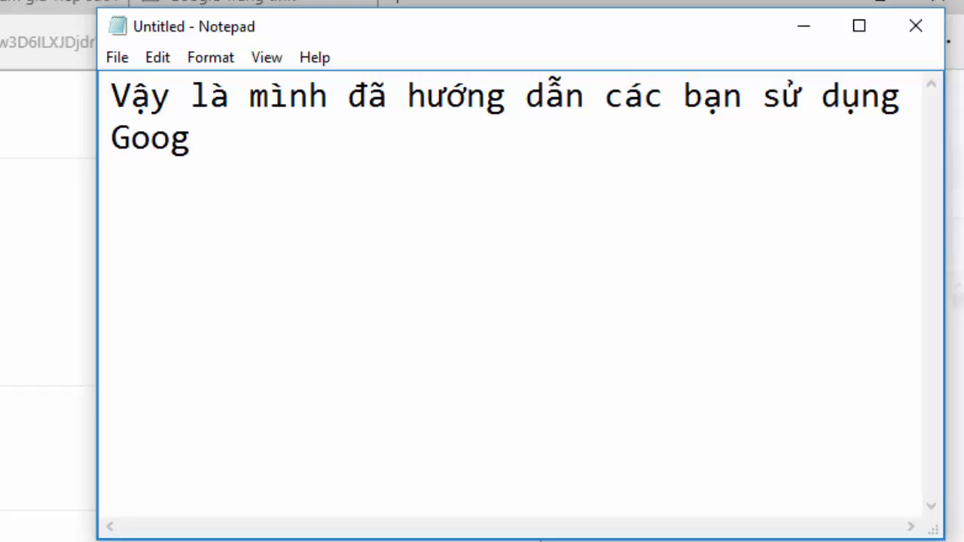
text(leSpre)
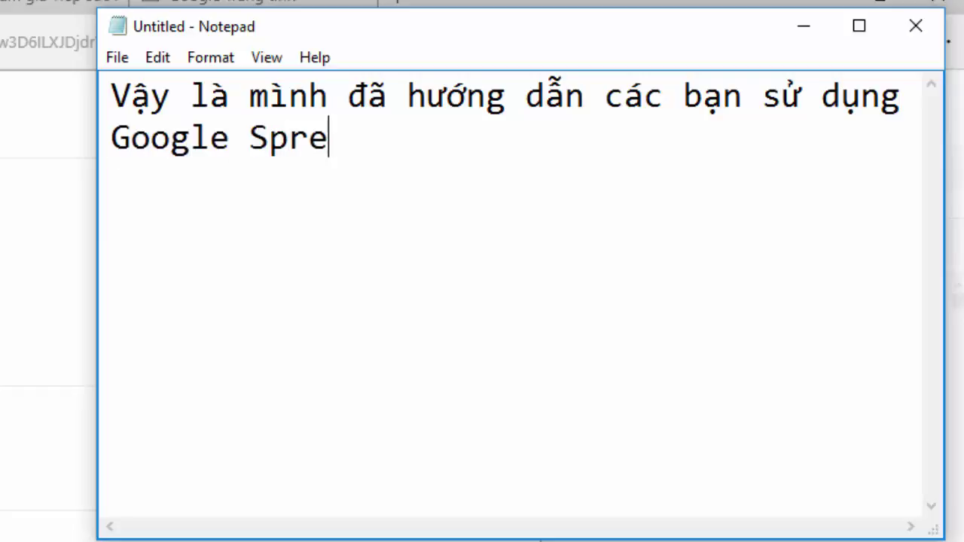
text(adsheet )
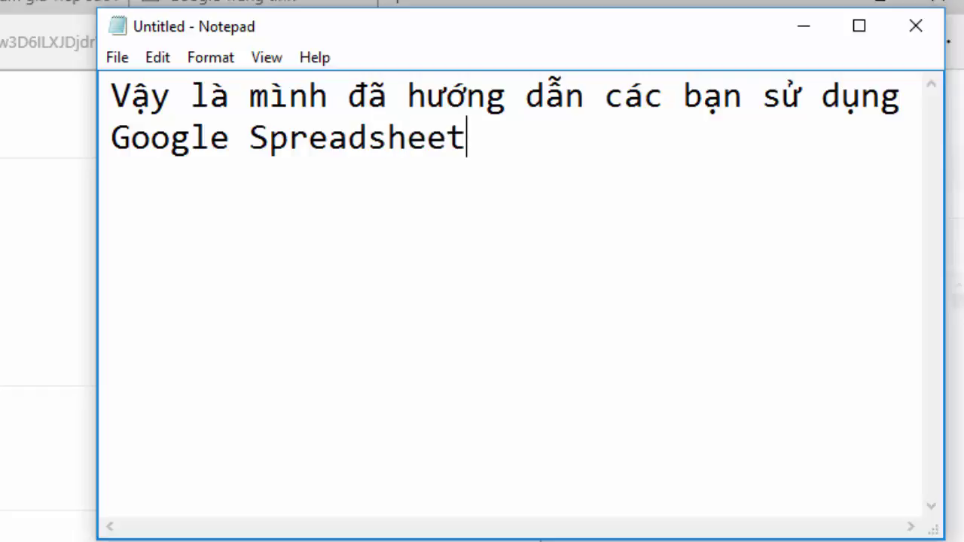
text(trong )
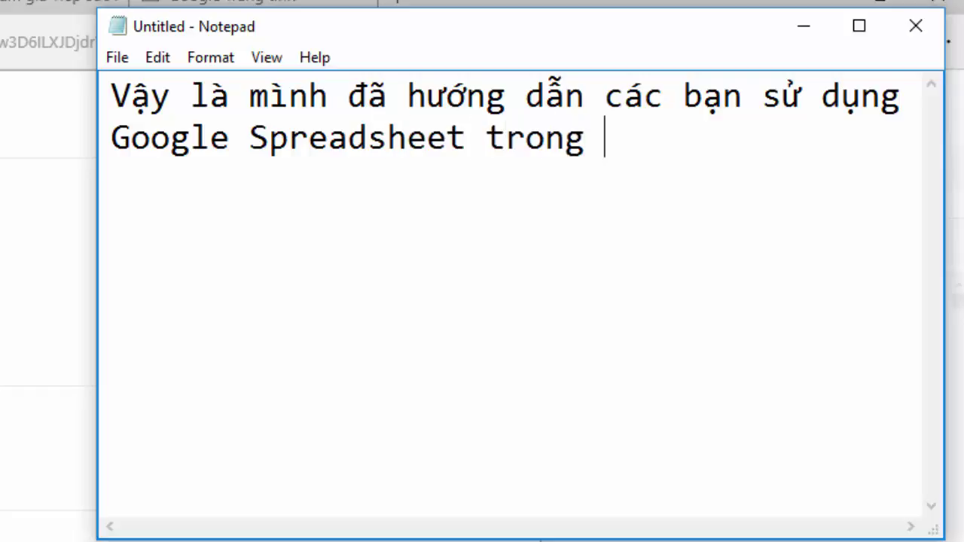
text(viec)
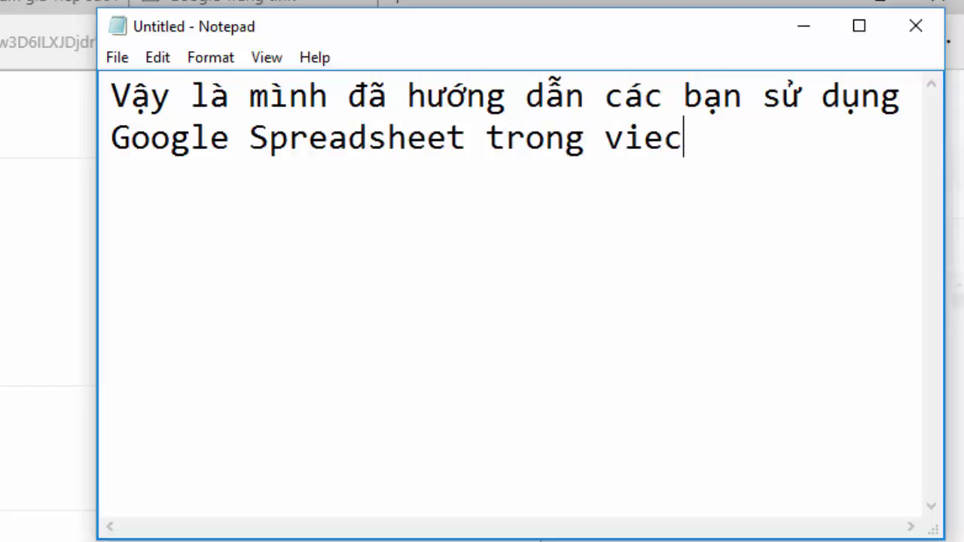
text(ej to)
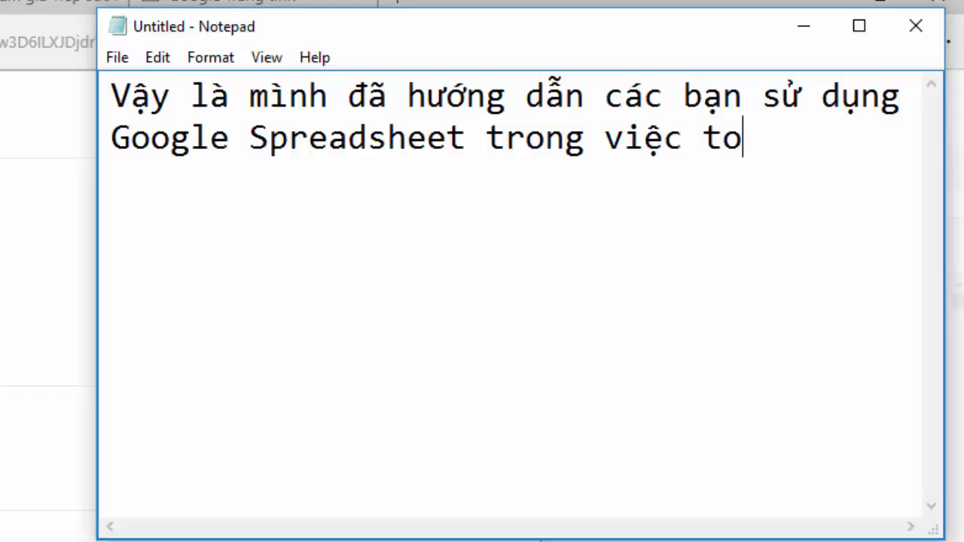
text(or chuc)
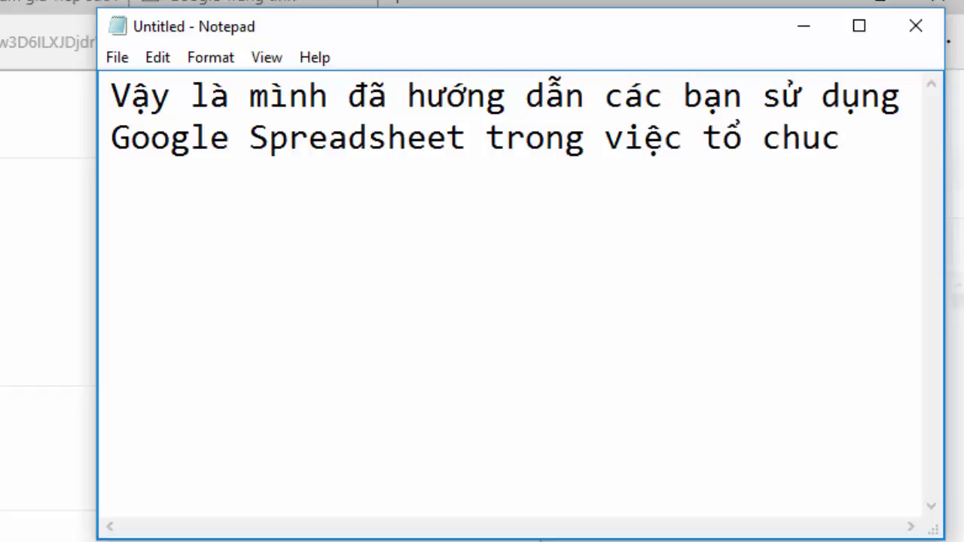
text(ws dangd)
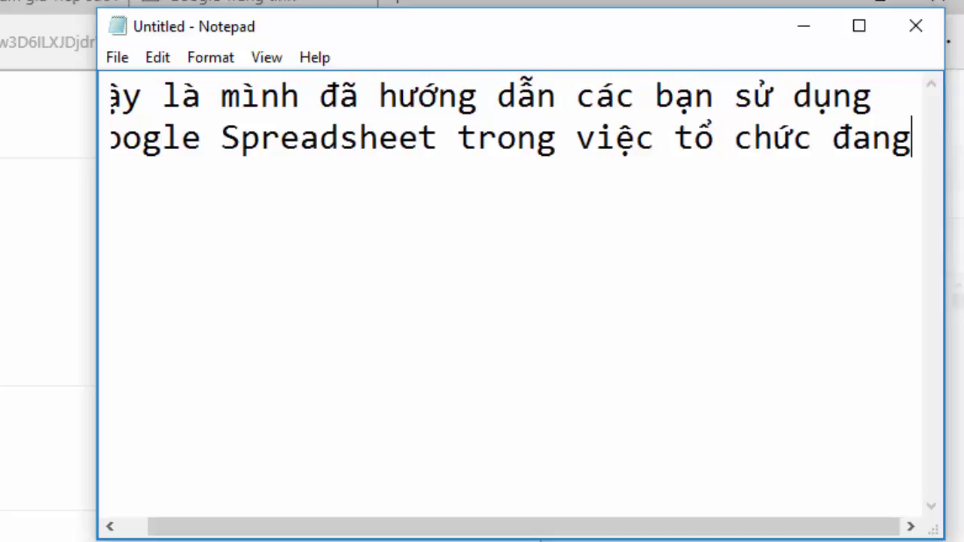
key(BackSpace)
key(BackSpace)
key(BackSpace)
key(BackSpace)
key(Return)
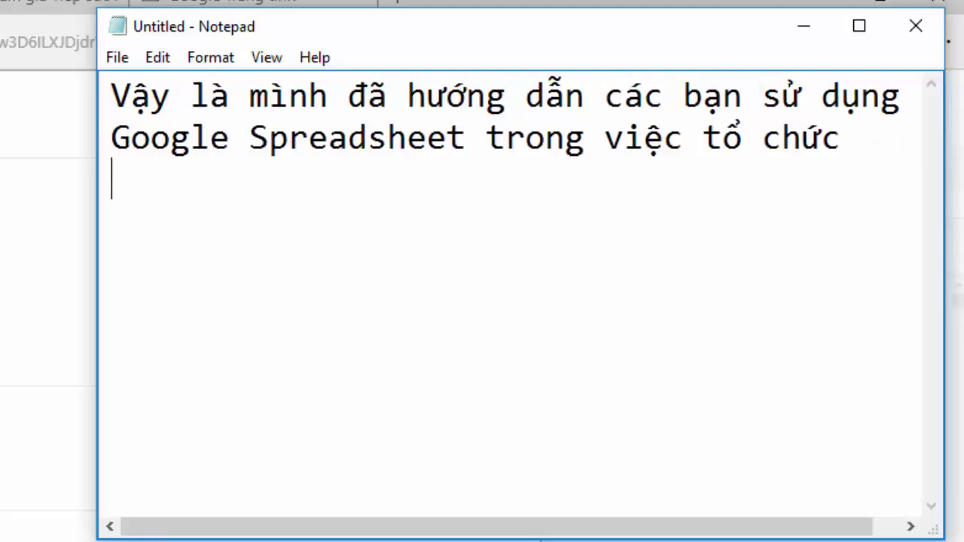
text(dan)
key(BackSpace)
text(ngd)
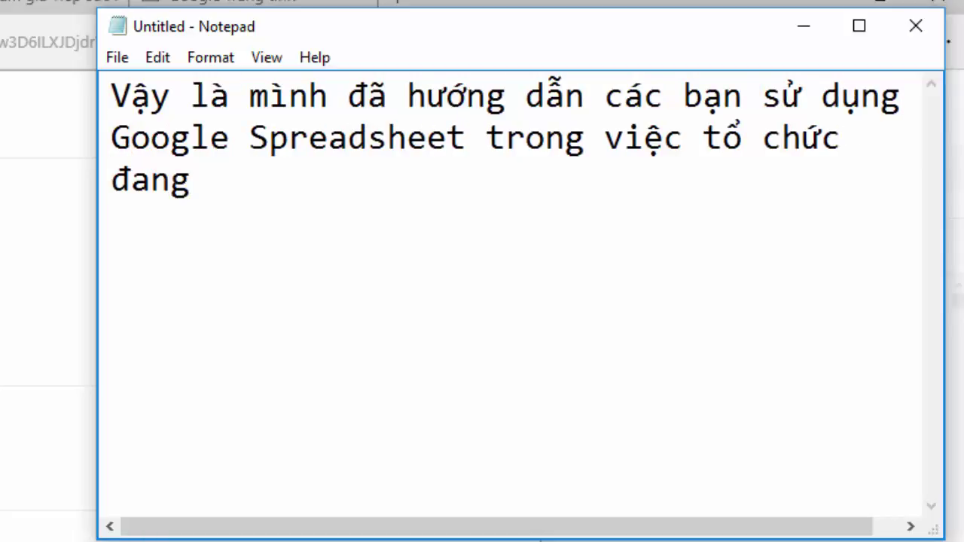
text( kys )
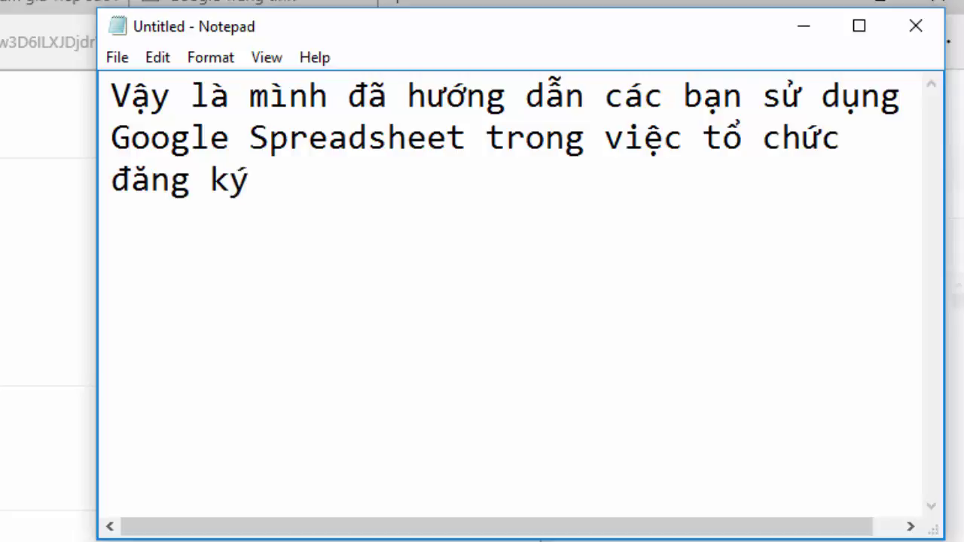
text(Tie)
key(BackSpace)
key(BackSpace)
key(BackSpace)
key(BackSpace)
key(BackSpace)
key(BackSpace)
key(BackSpace)
text(T)
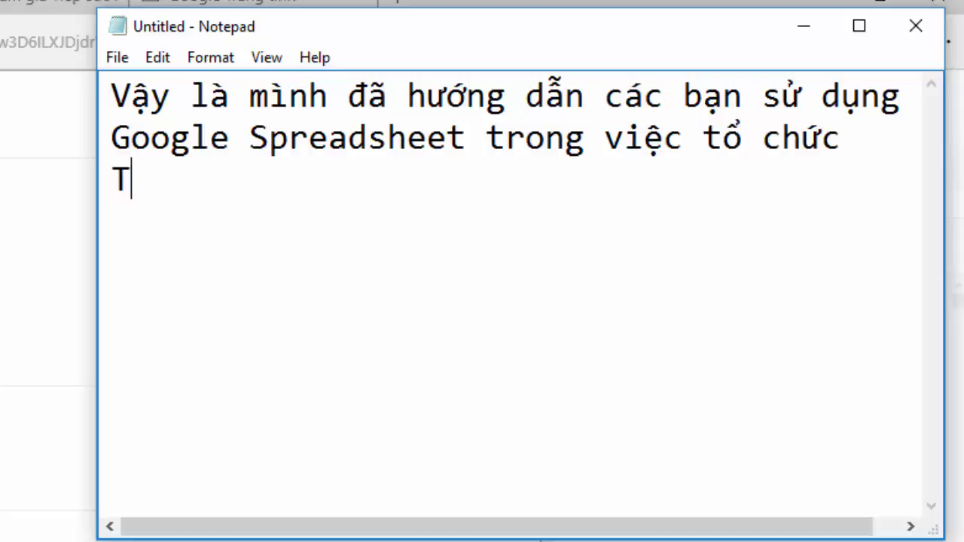
text(iepes suc)
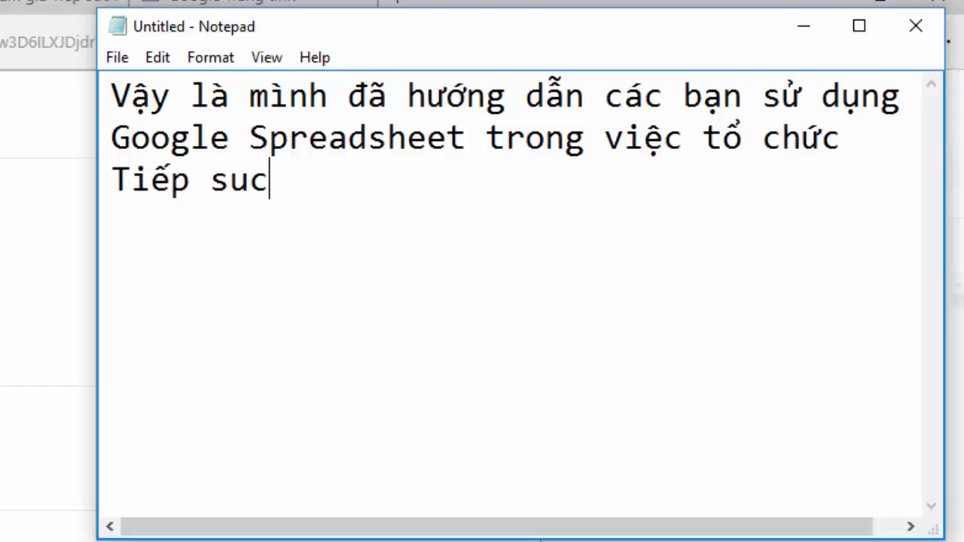
text(ws mùa thi)
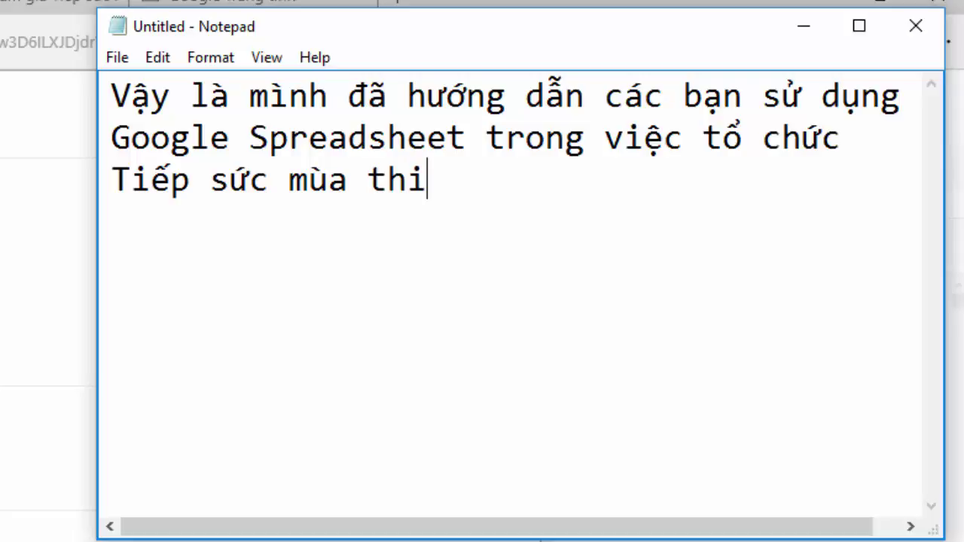
text(.)
text( Cam)
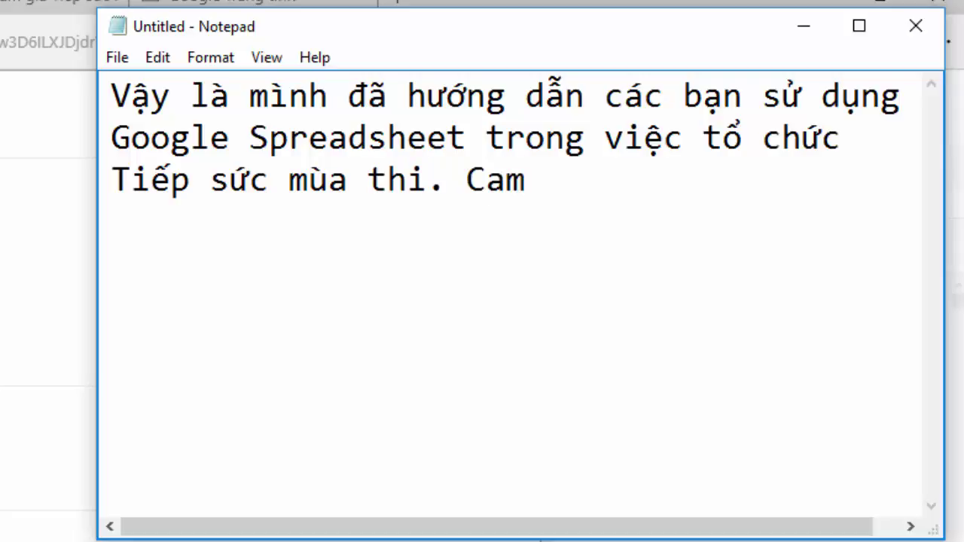
key(BackSpace)
key(BackSpace)
key(BackSpace)
key(BackSpace)
Add the thank-you line 'Cảm ơn các bạn đã theo dõi!!!' below the sentence
key(Return)
text(C)
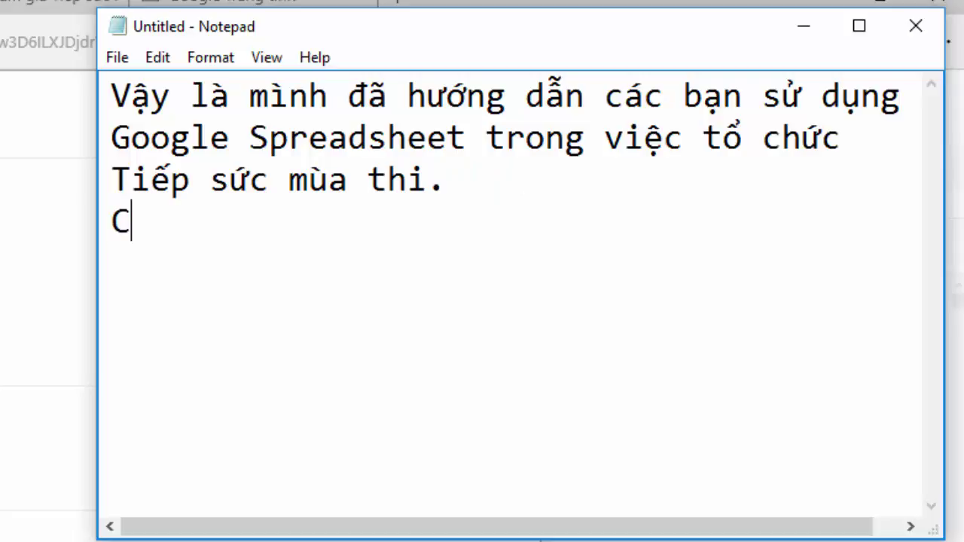
text(amr o)
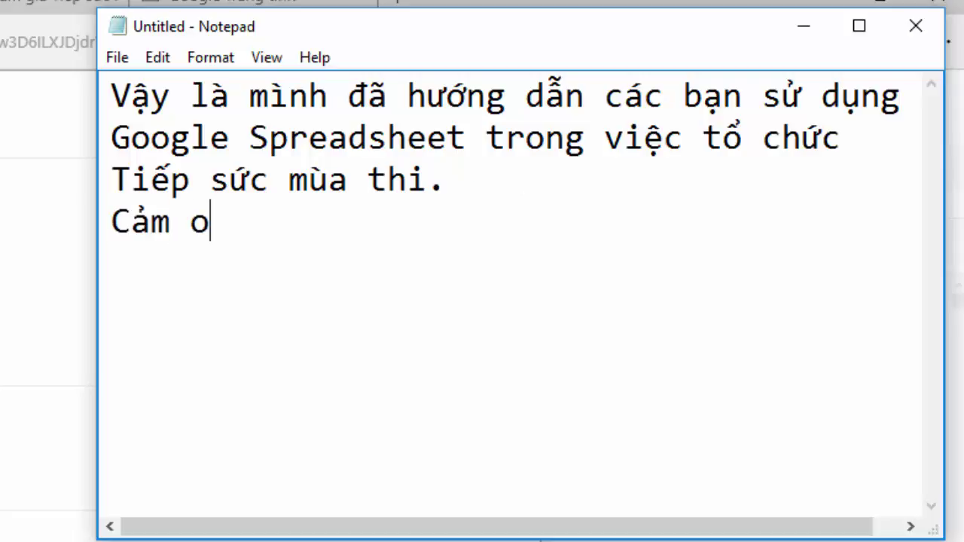
text(nw ac)
key(BackSpace)
key(BackSpace)
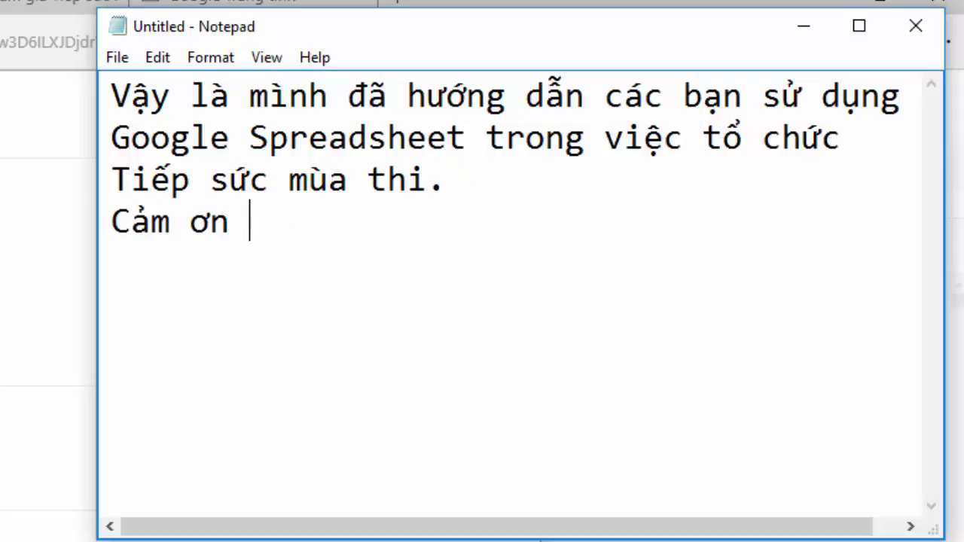
text(cas)
text(c ban)
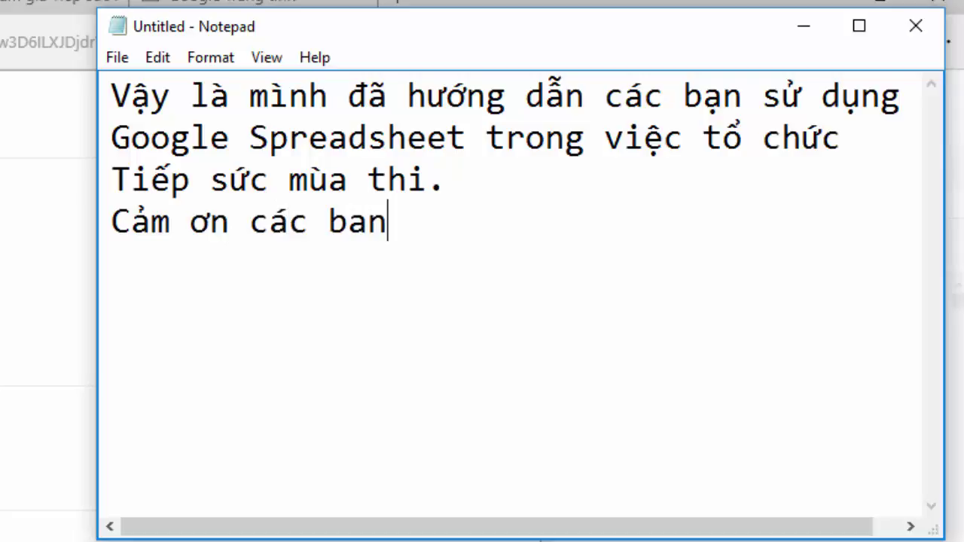
text( dad)
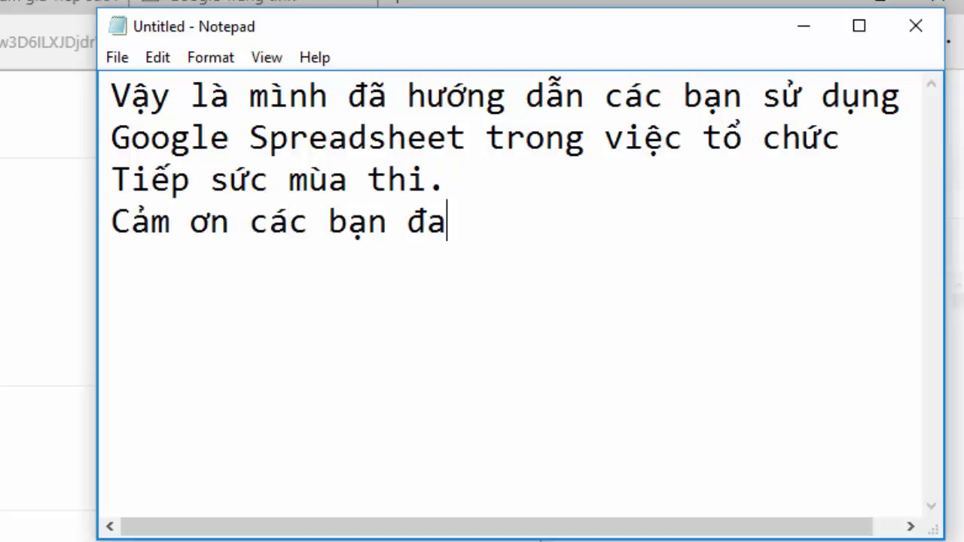
text(x t)
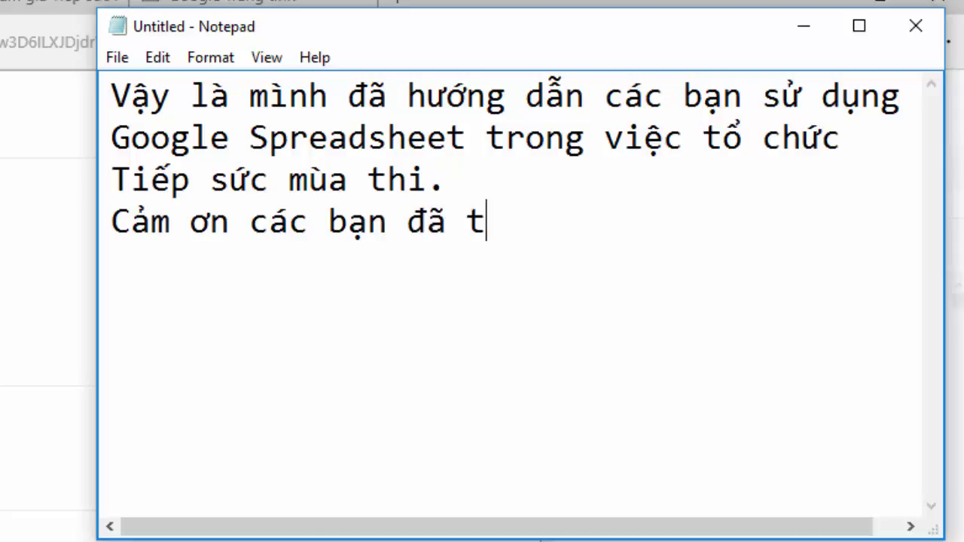
text(heo )
text(doix)
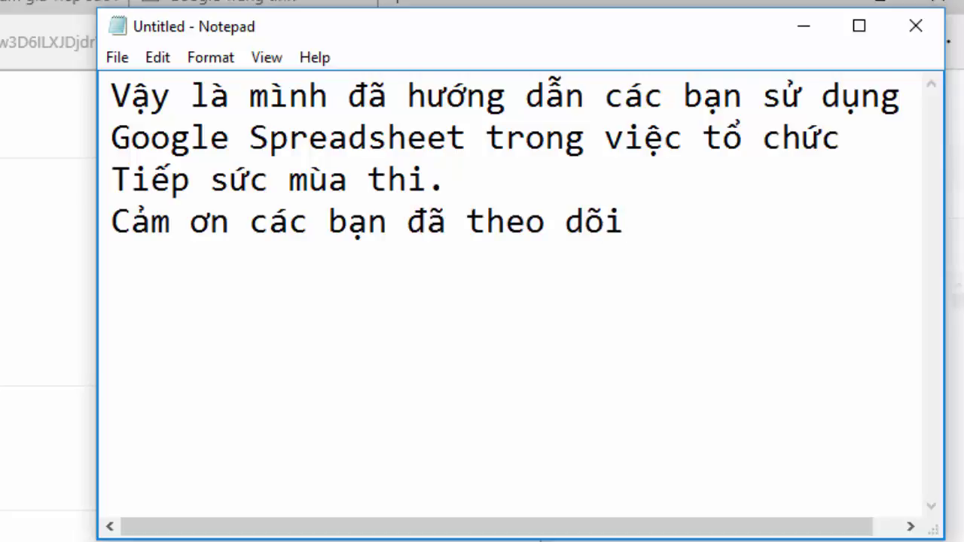
text(!!!)
Add the line 'Mọi thắc mắc các bạn có thể gửi mail cho mình.'
key(Return)
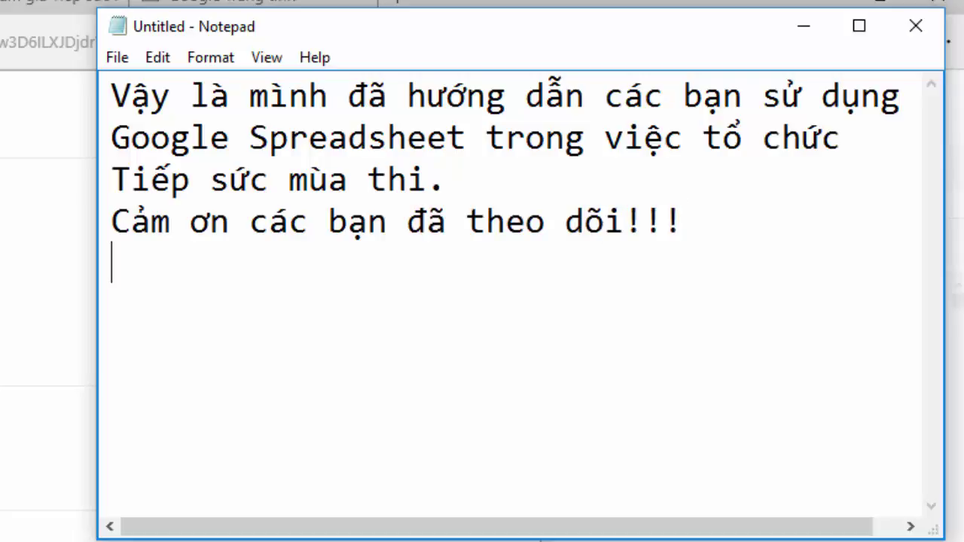
text(Moi)
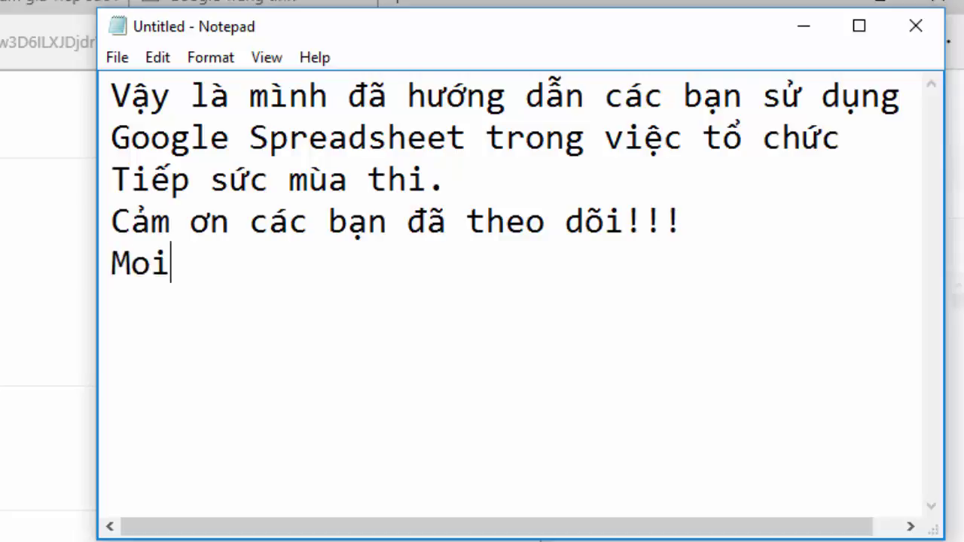
text( thac)
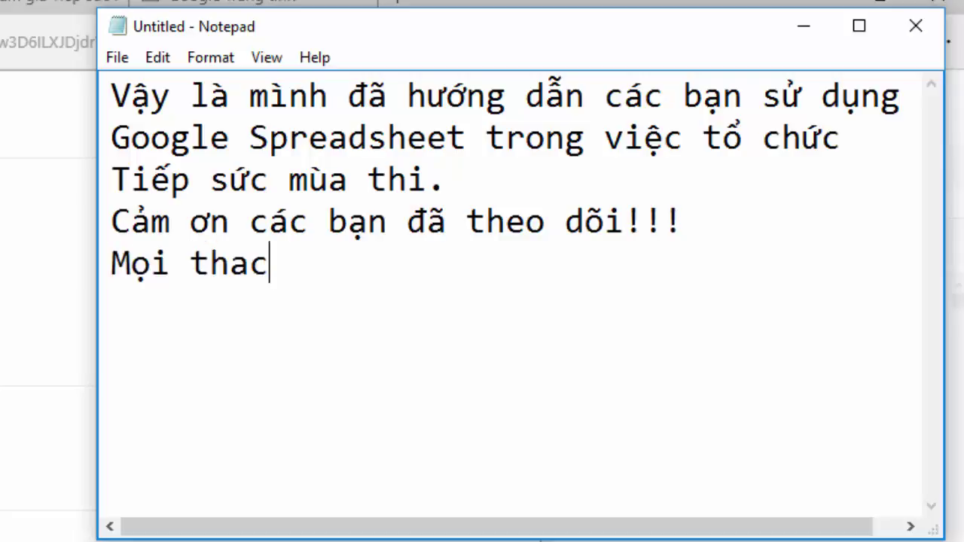
text(ws )
text(m)
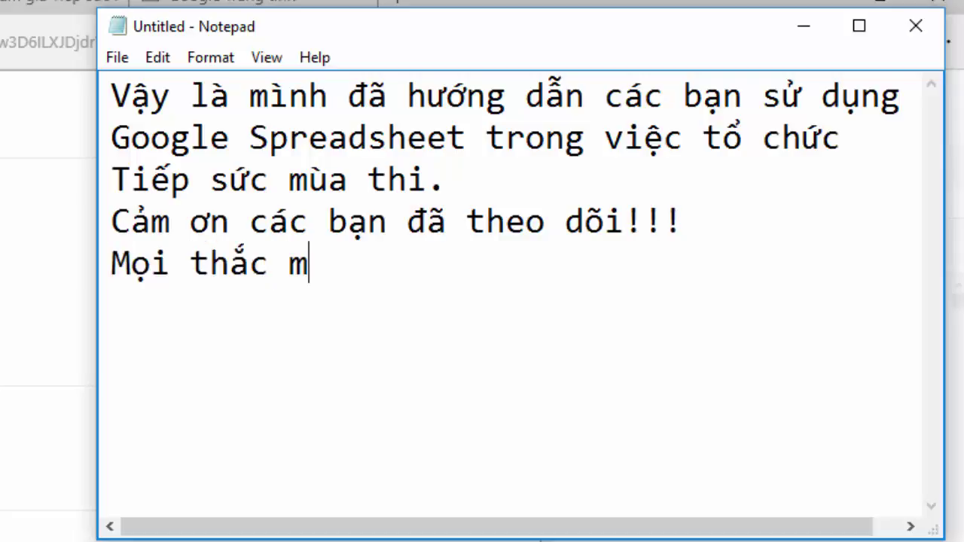
text(acws )
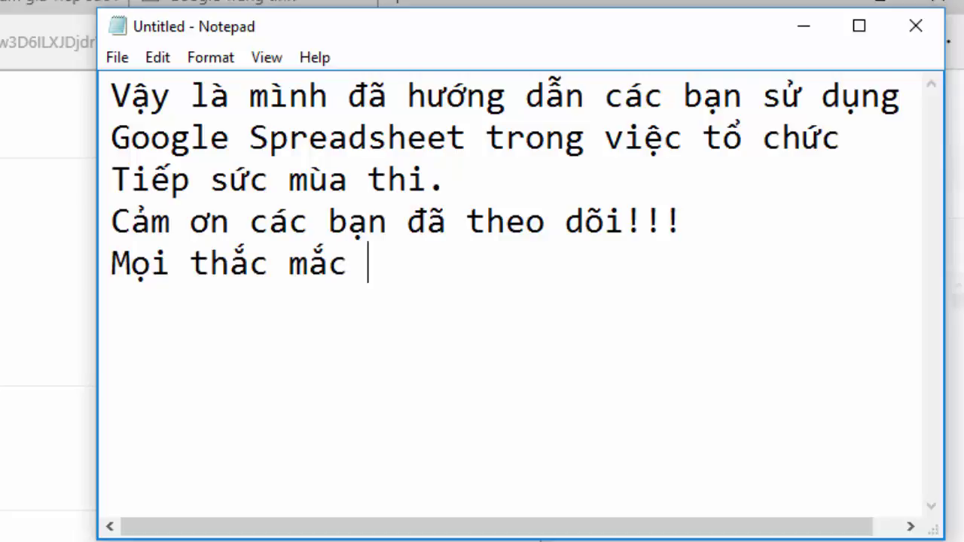
text(ca)
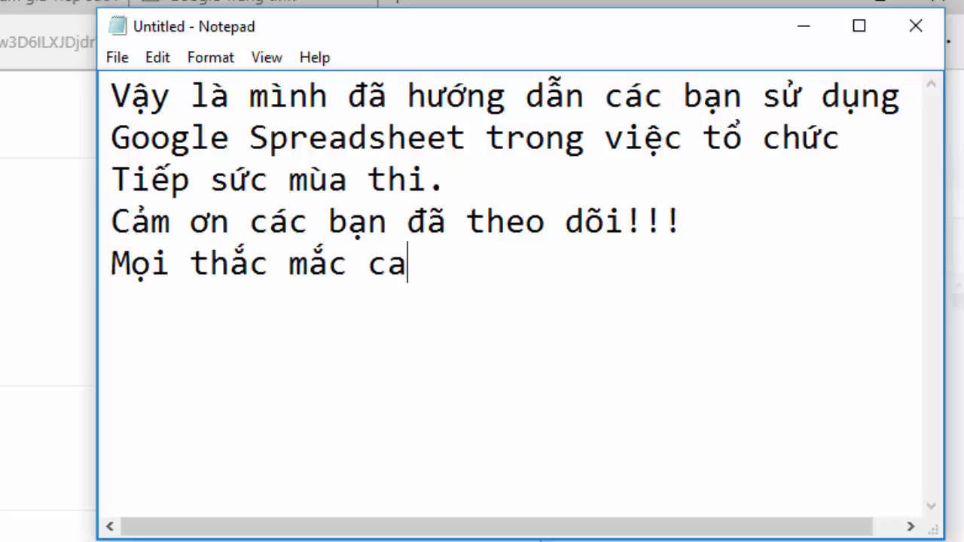
text(cs banj )
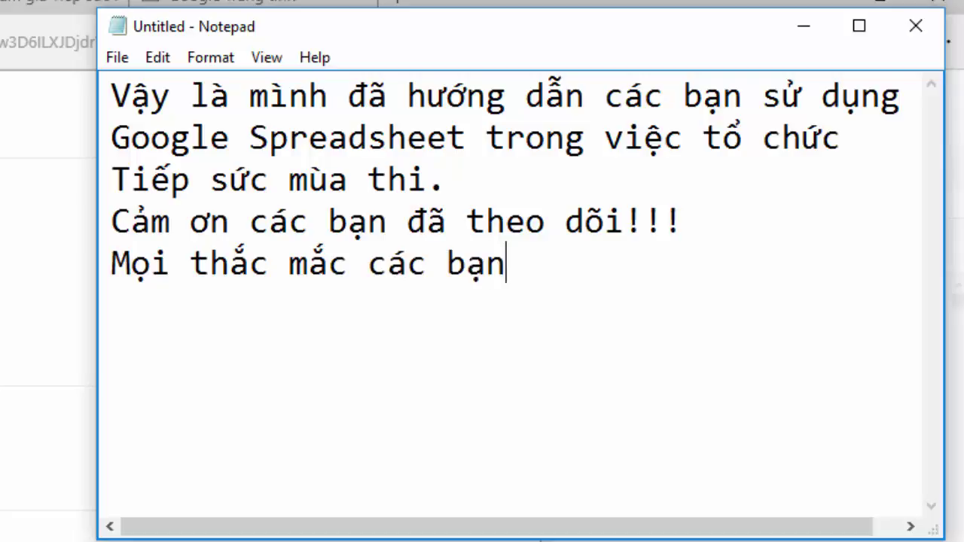
text(cos the)
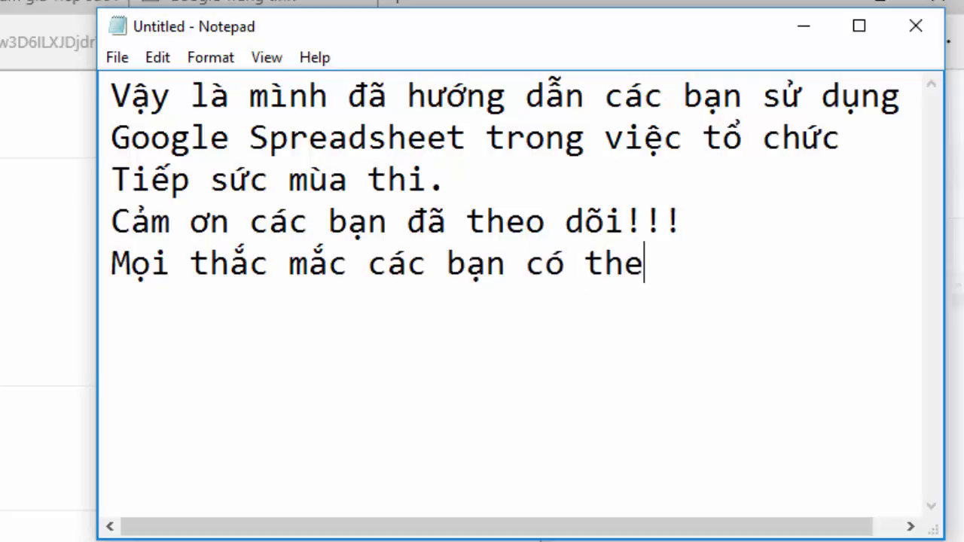
text( gu)
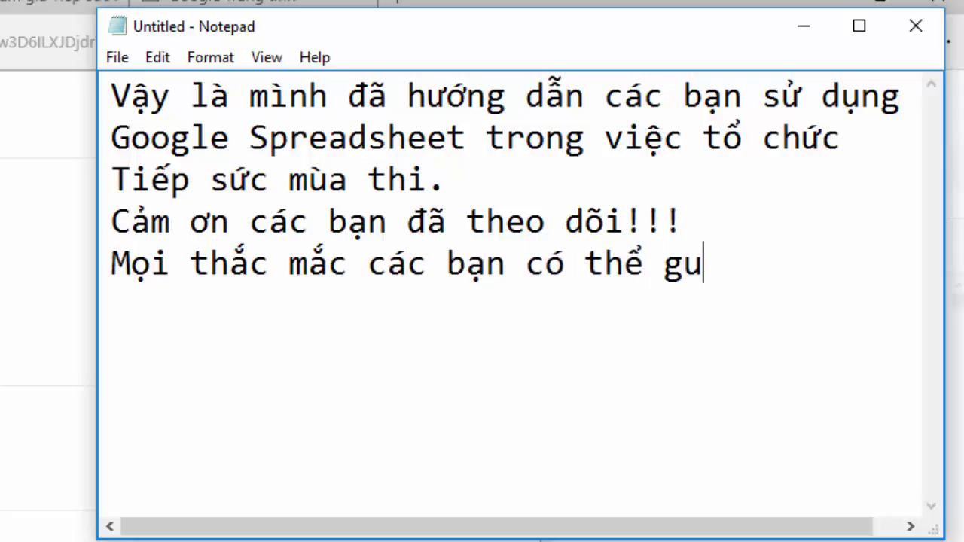
text(i)
text(wr mail)
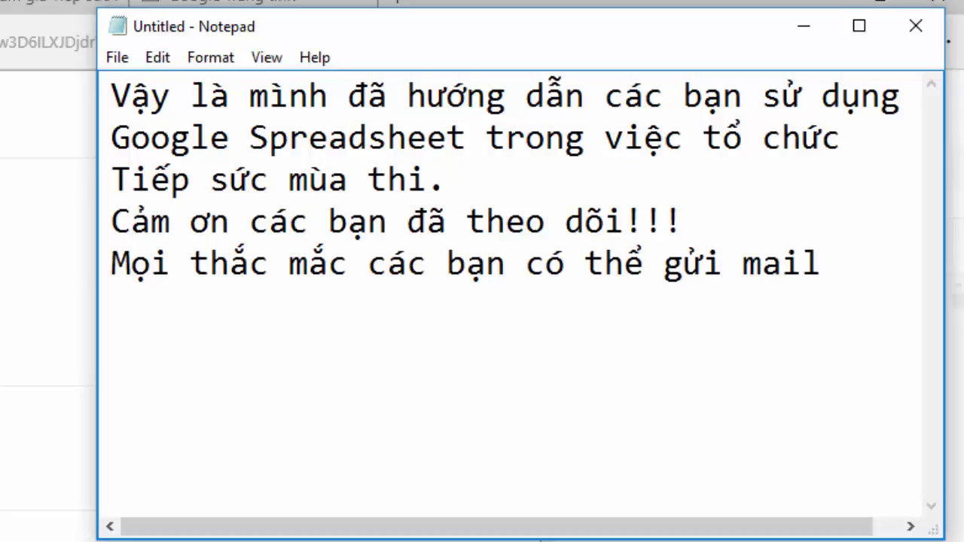
text( cho)
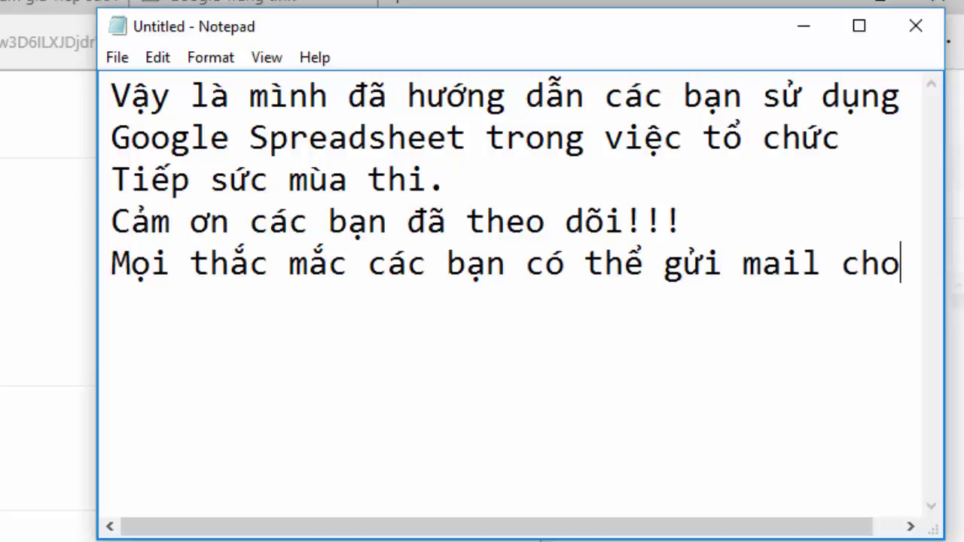
key(Return)
text(min)
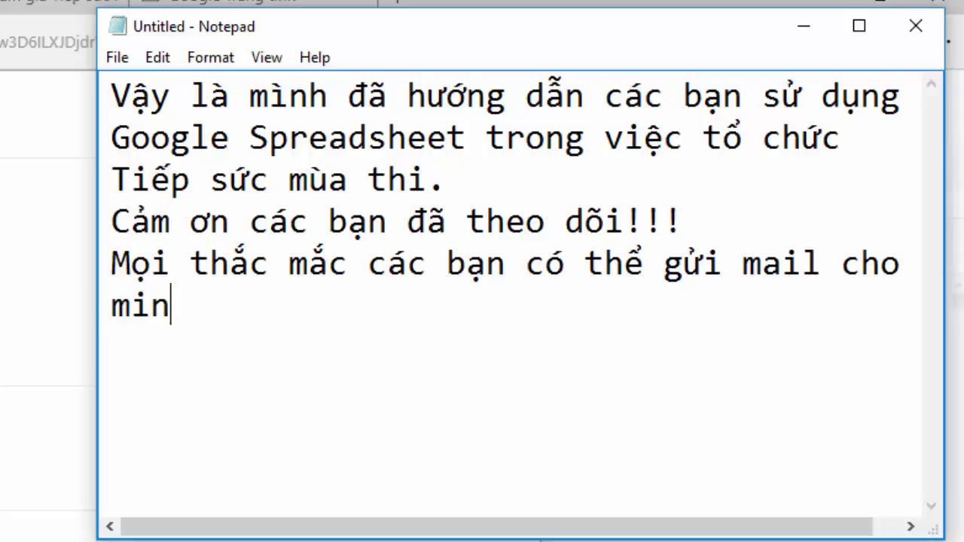
text(hf.)
key(Return)
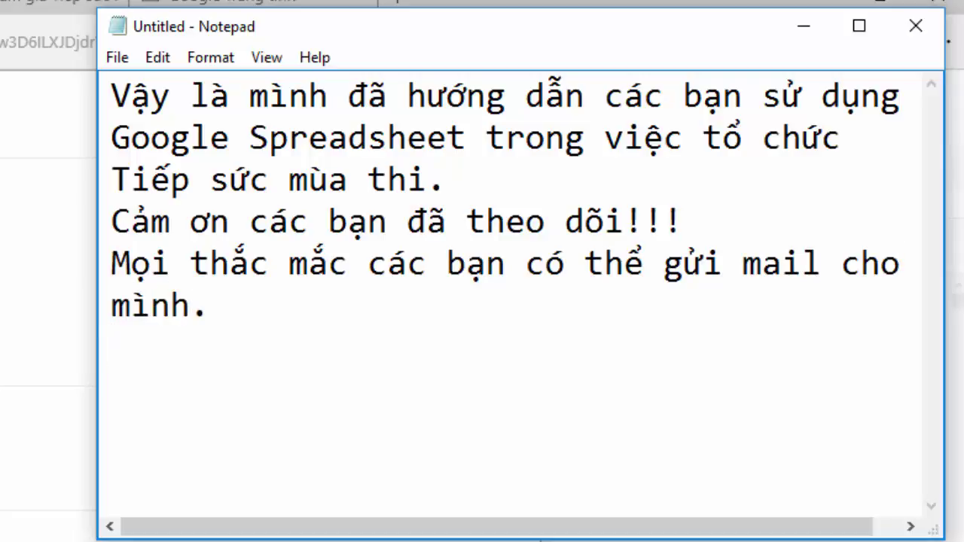
Type 'Email của mình là:' followed by the author's Gmail address
text(EMI)
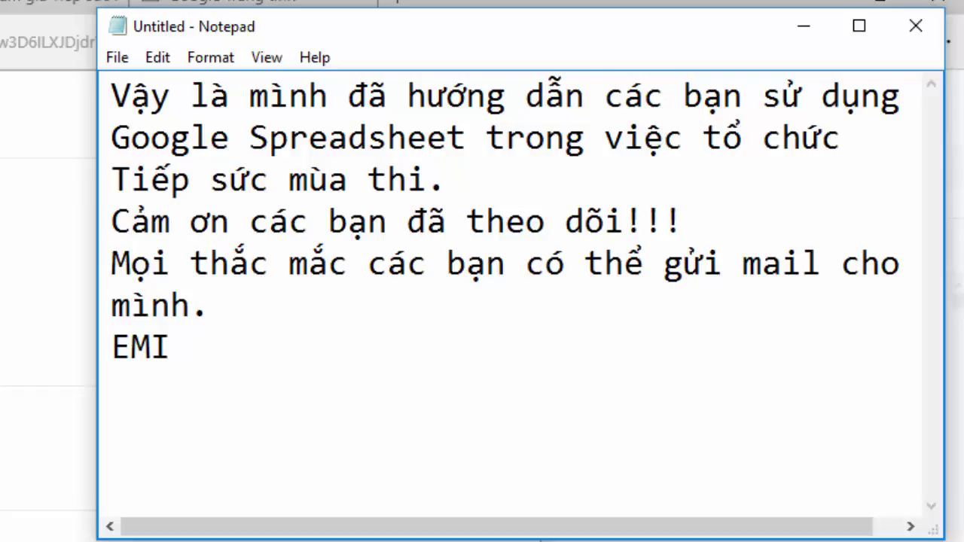
key(BackSpace)
key(BackSpace)
text(mail)
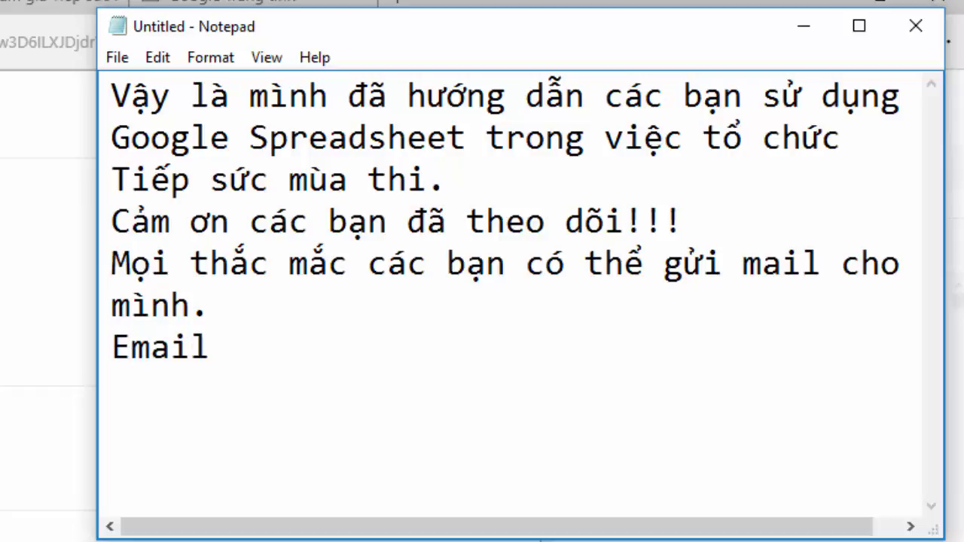
text( cua)
key(BackSpace)
key(BackSpace)
text(ủa mi)
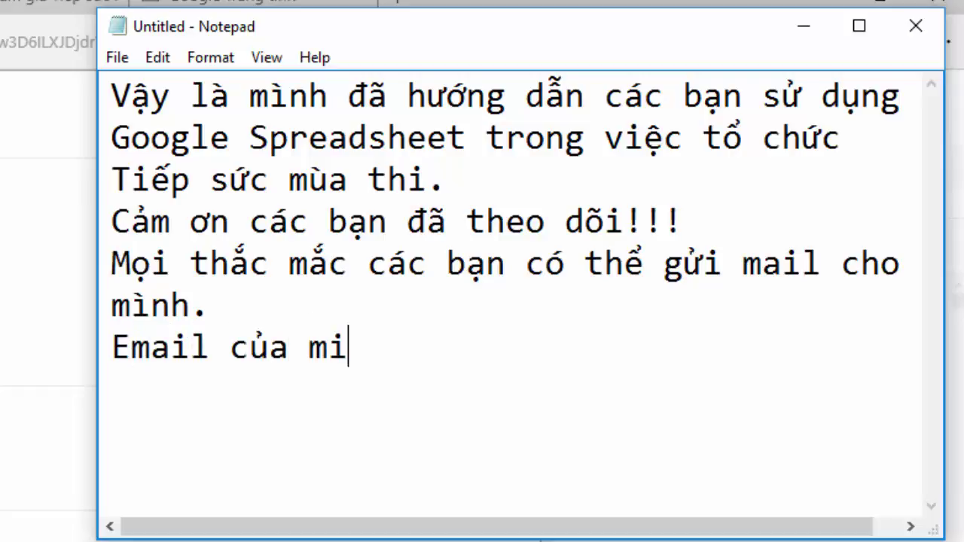
key(BackSpace)
text(ình là: )
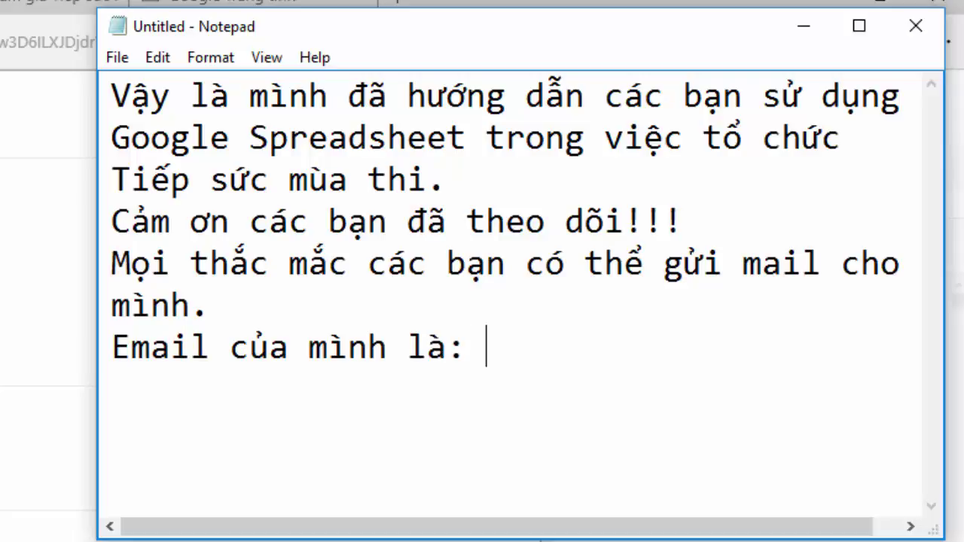
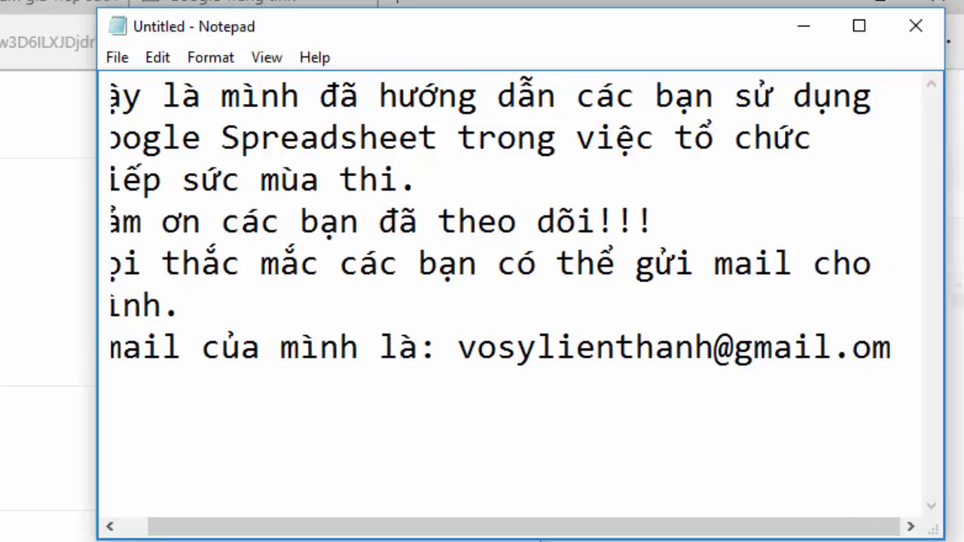
key(Return)
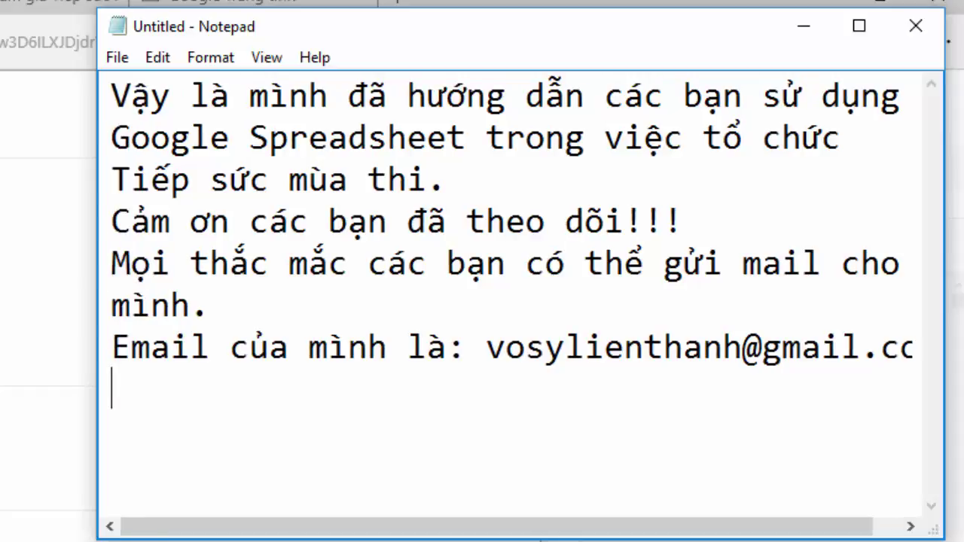
Move the e-mail address onto its own line below the label
click(484, 347)
key(Return)
click(528, 433)
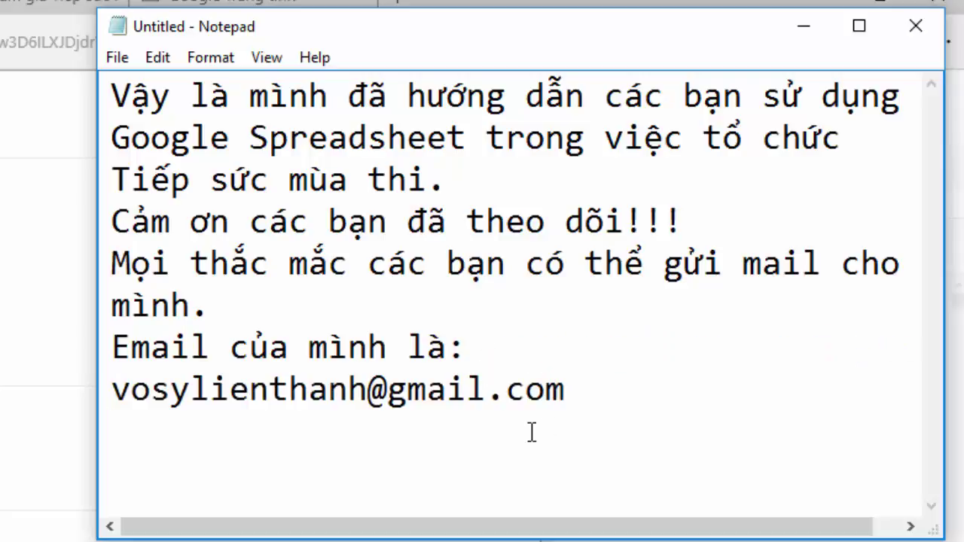
Add the line 'hoặc các bạn có thể liên hệ qua Facebook:'
text(h)
text(oac)
text(j)
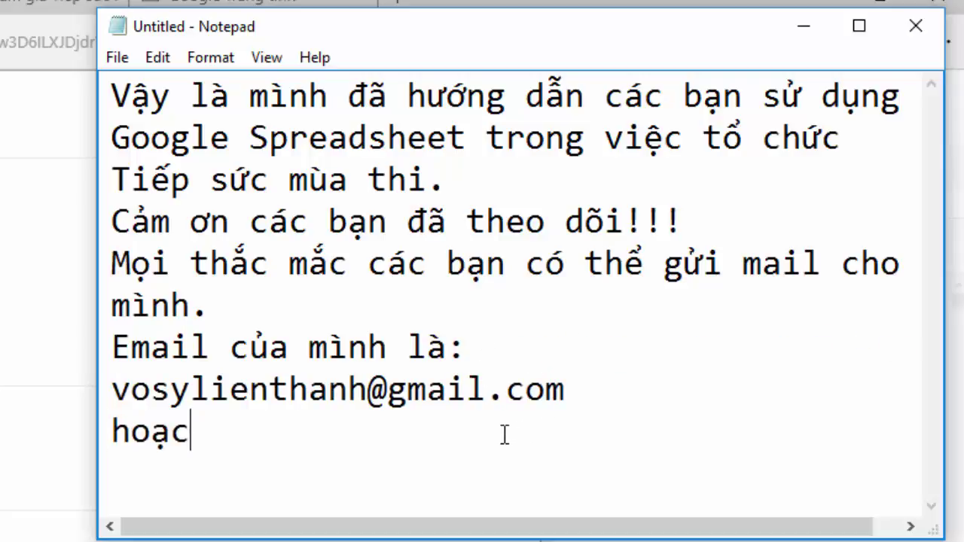
text(w5)
key(BackSpace)
text(j ca)
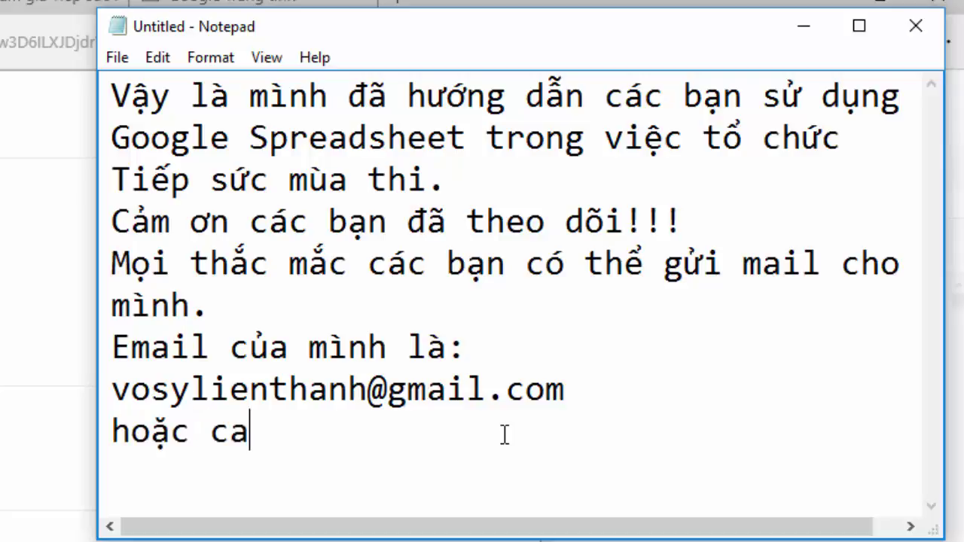
text(cs bạn có )
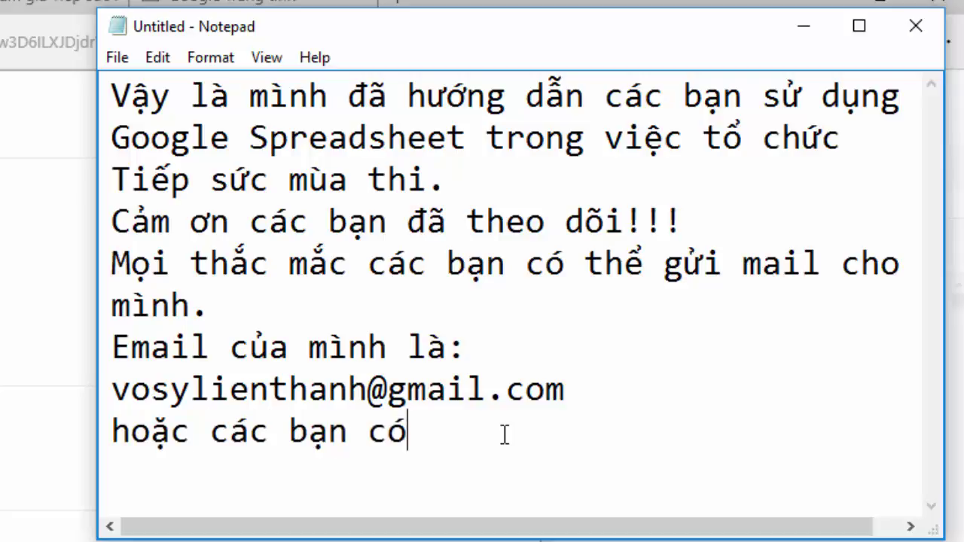
text(ther )
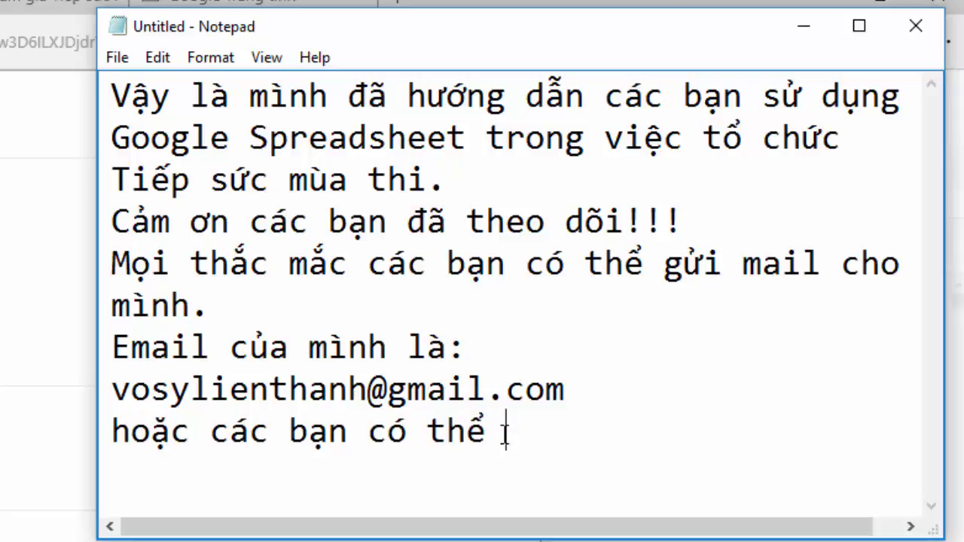
text(lien)
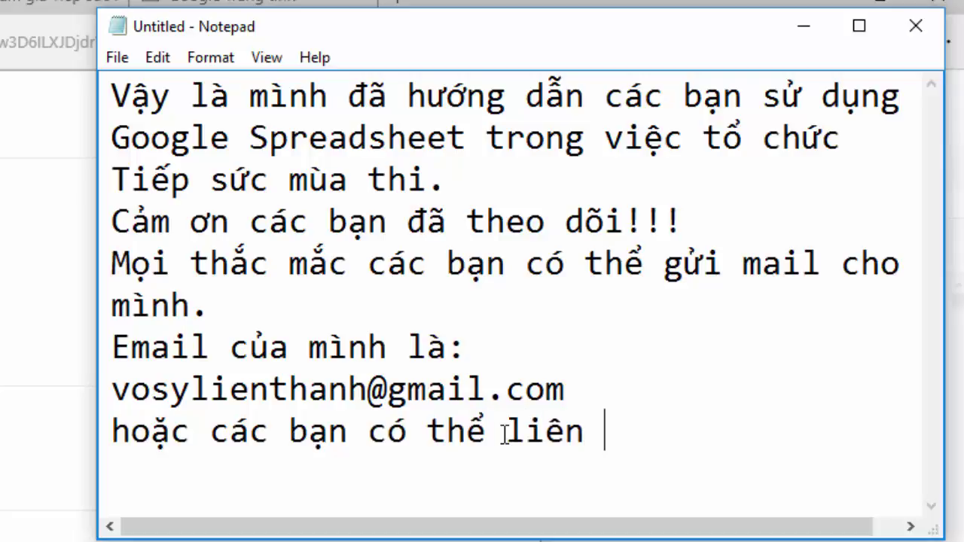
text( he)
text( qu)
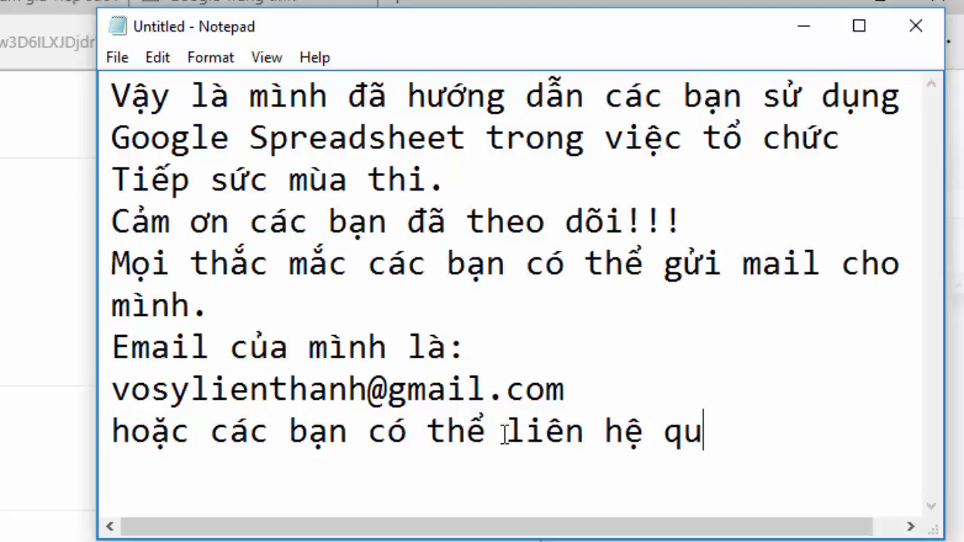
text(a Face)
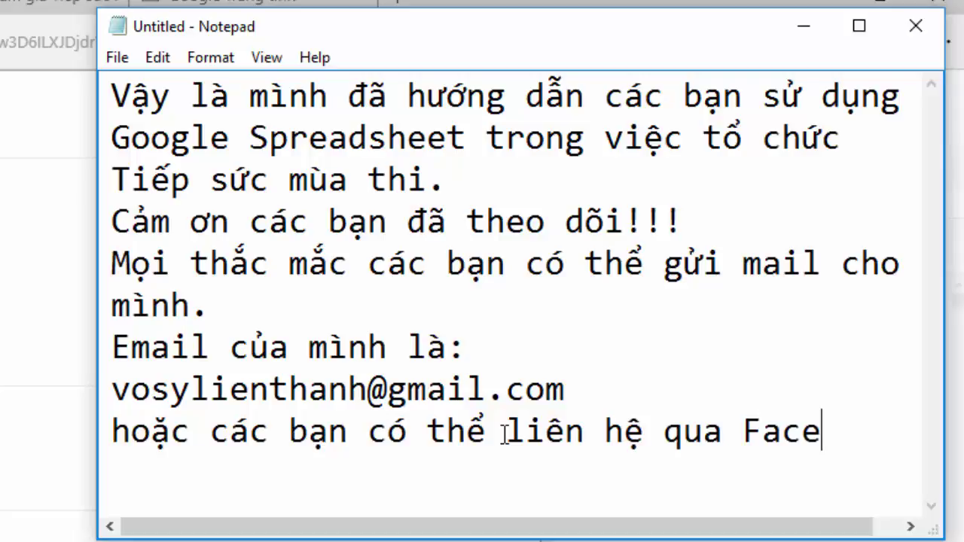
text(book)
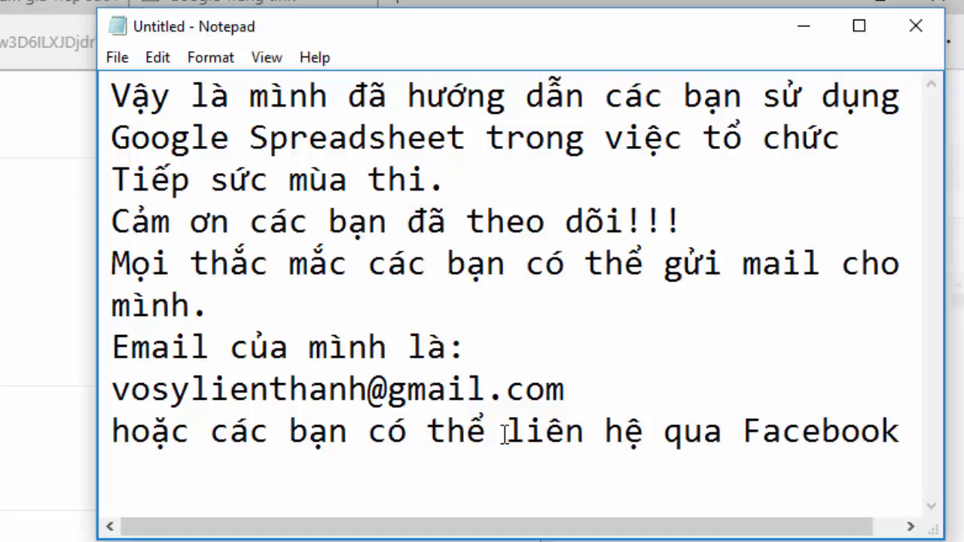
text(:)
key(Return)
Type the author's fb.com profile link on the next line
text(f)
text(b.com)
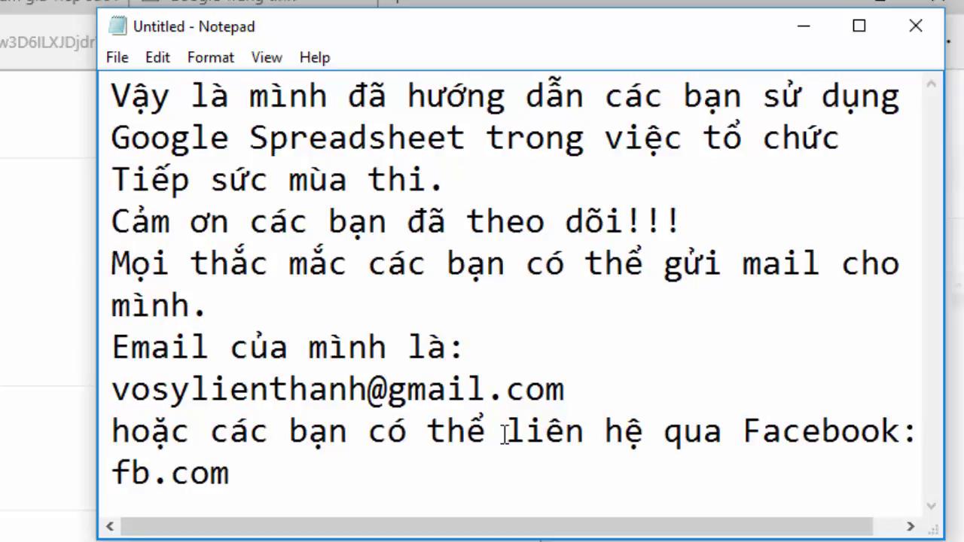
text(/)
text(VoSy)
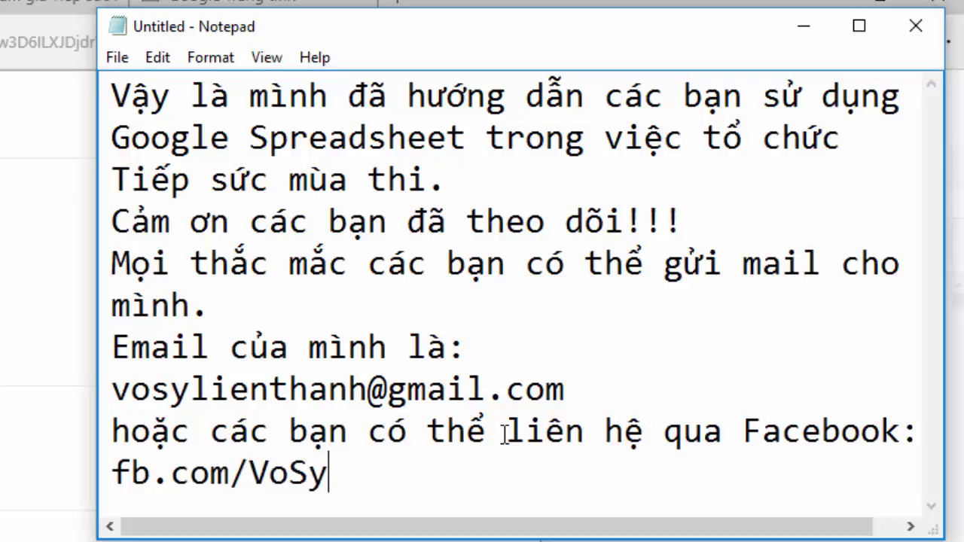
text(Lie)
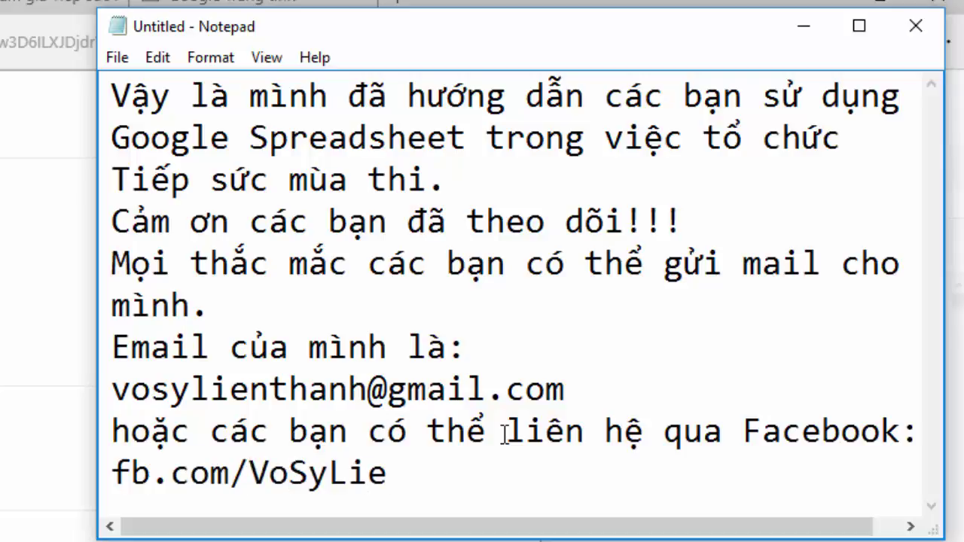
text(N)
key(BackSpace)
text(N)
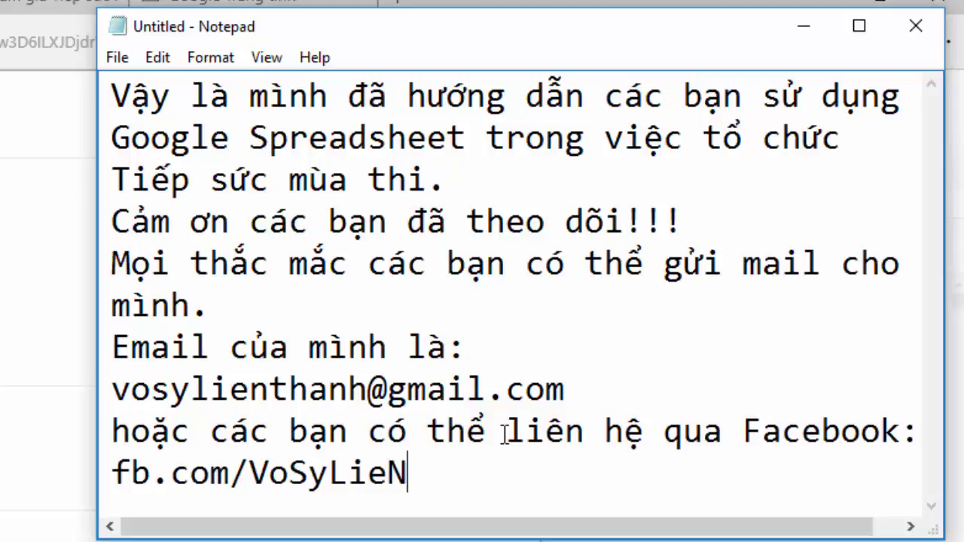
key(BackSpace)
text(nThanh)
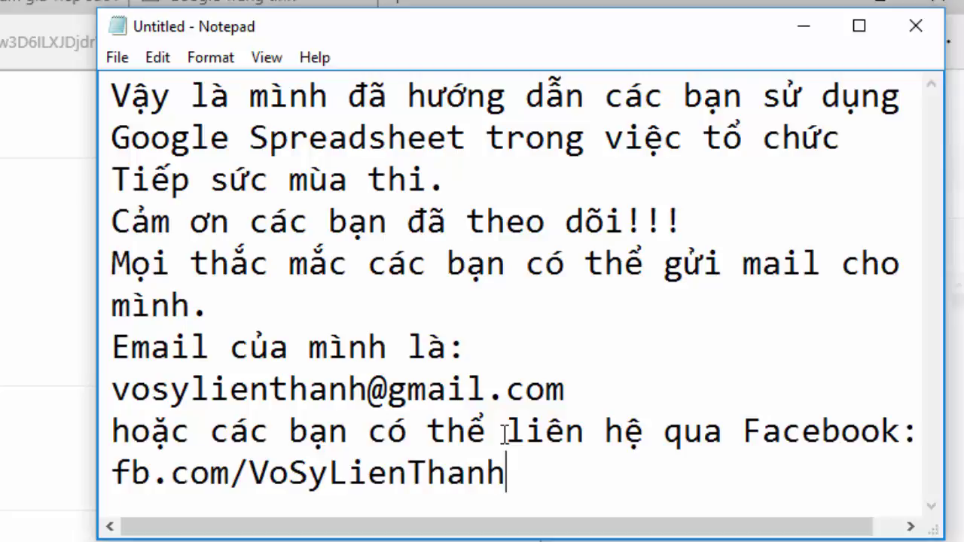
After a blank line, type the farewell 'Xin chào các bạn và hẹn gặp lại.'
key(Return)
key(Return)
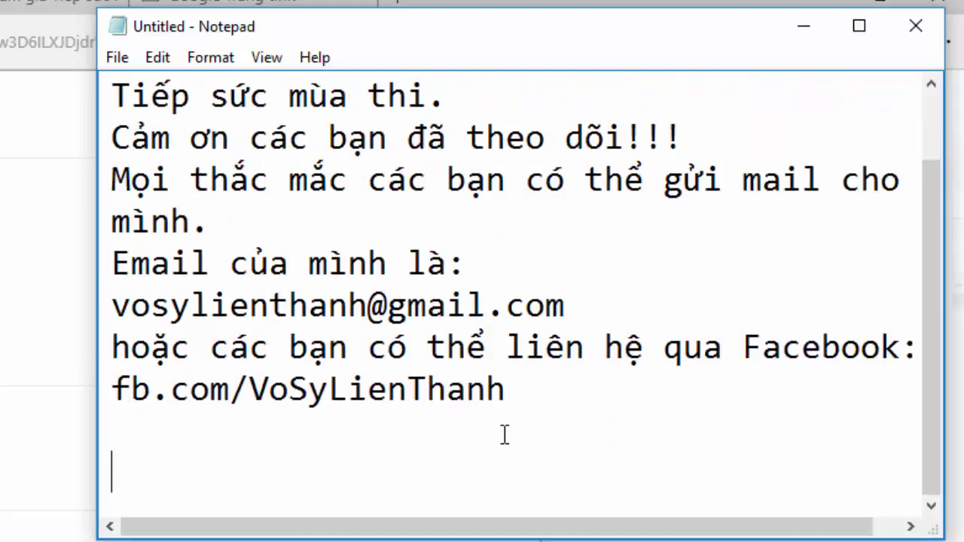
text(Xin )
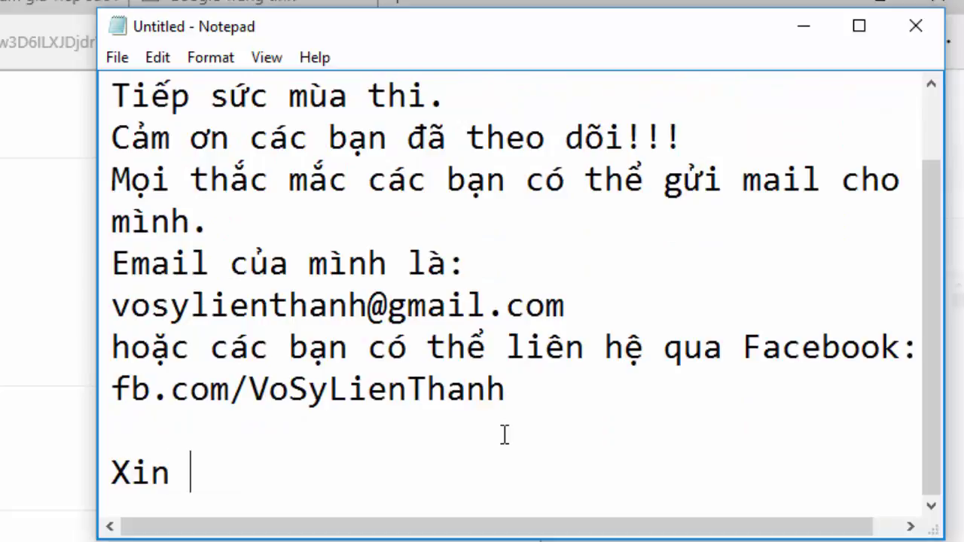
text(chaof)
key(BackSpace)
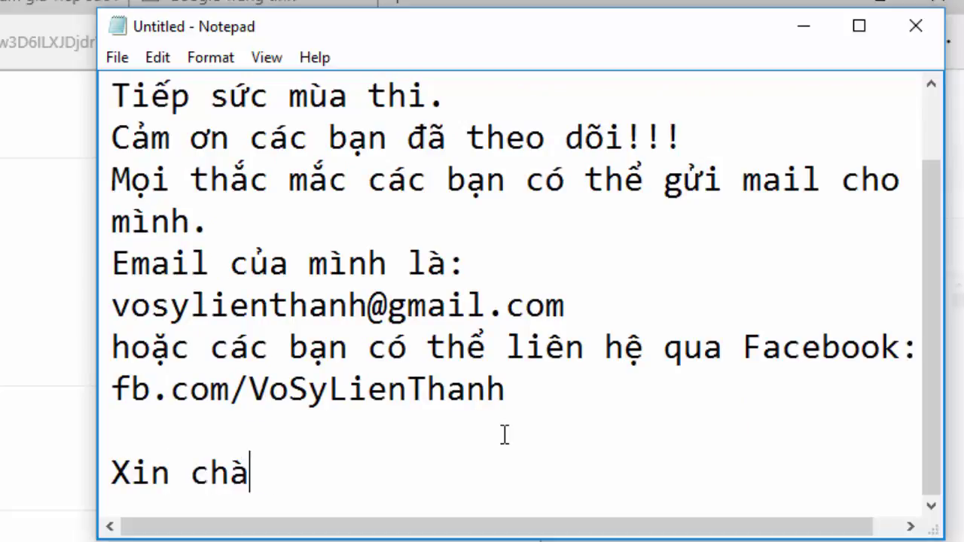
text(o cacs ba)
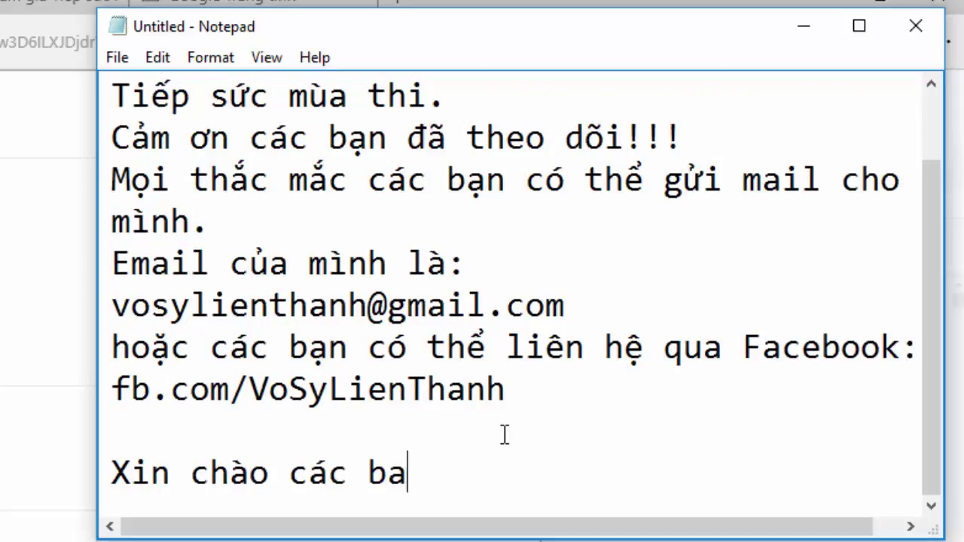
text(nxj vaf )
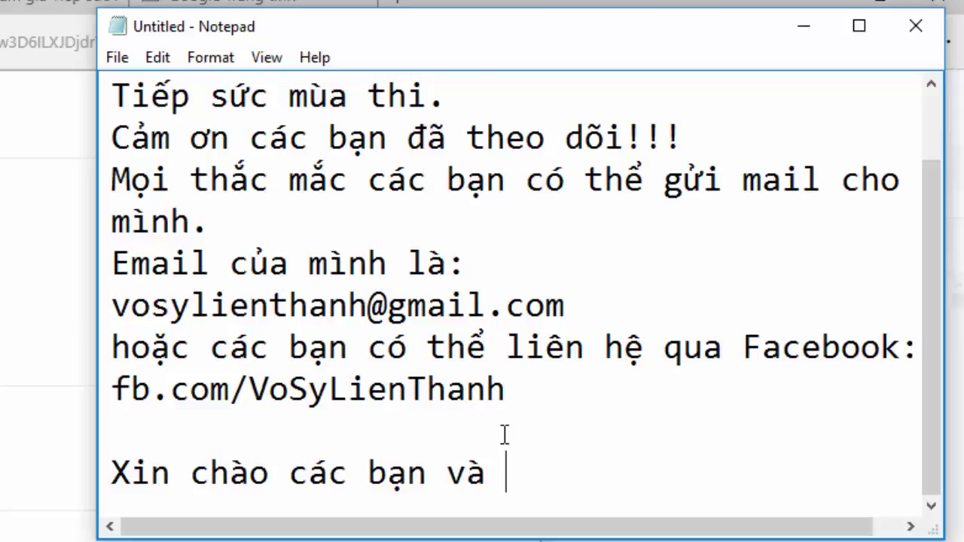
text(henj g)
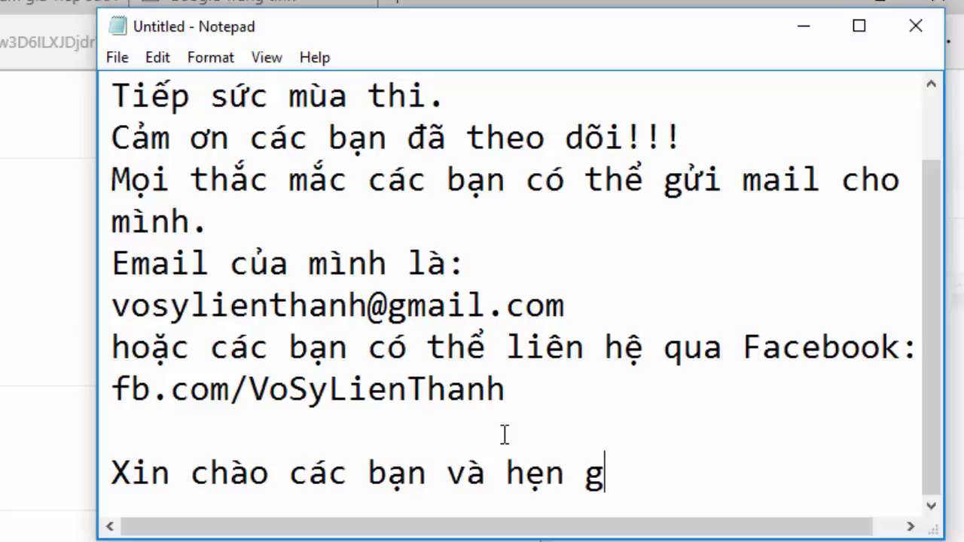
text(apwj l)
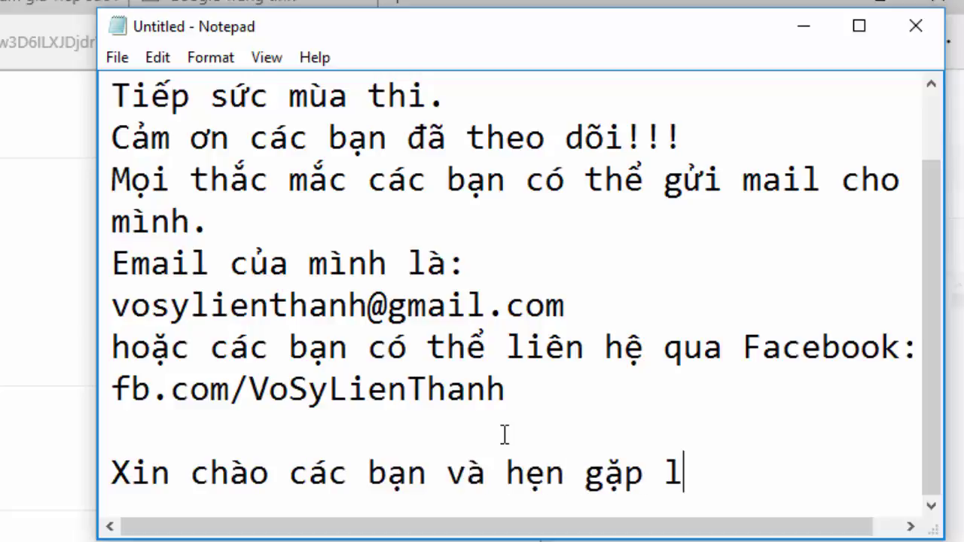
text(axij)
text(.)
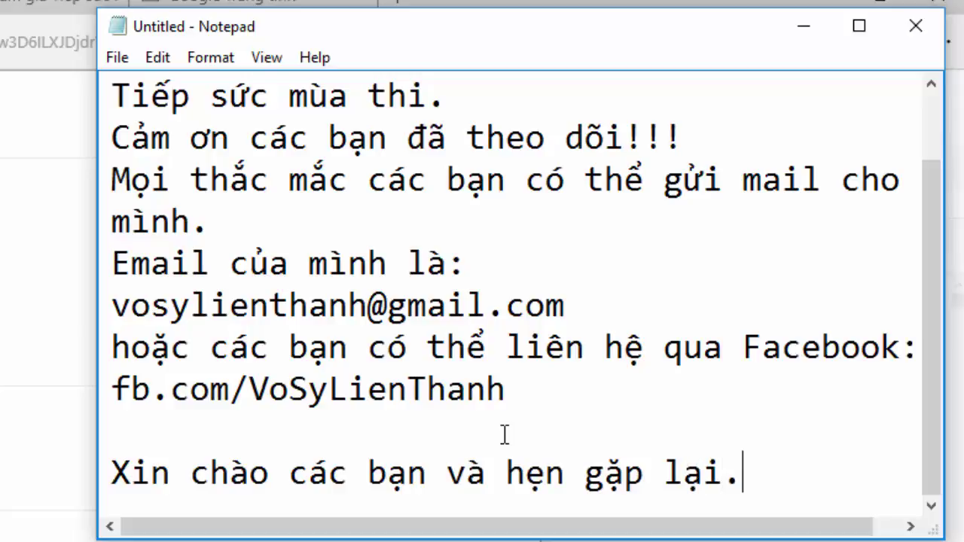